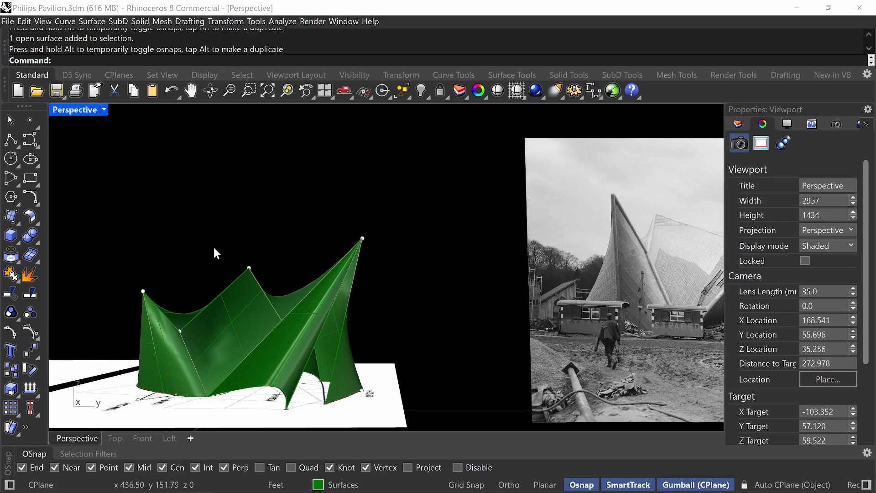
Examine the shaded green pavilion surfaces from several angles and compare them with the construction photo.
{"action": "mouse_move", "coordinate": [233, 245]}
{"action": "right_mouse_down", "text": "ctrl"}
{"action": "mouse_move", "coordinate": [231, 259]}
{"action": "mouse_move", "coordinate": [243, 257]}
{"action": "right_mouse_up", "text": "ctrl"}
{"action": "right_click_drag", "start_coordinate": [243, 257], "coordinate": [269, 270], "text": "shift"}
{"action": "mouse_move", "coordinate": [268, 270]}
{"action": "right_mouse_down", "text": "shift"}
{"action": "mouse_move", "coordinate": [208, 294]}
{"action": "mouse_move", "coordinate": [261, 262]}
{"action": "mouse_move", "coordinate": [260, 272]}
{"action": "right_mouse_up", "text": "shift"}
{"action": "scroll", "coordinate": [253, 265], "scroll_direction": "down", "scroll_amount": 1}
{"action": "right_click_drag", "start_coordinate": [270, 266], "coordinate": [291, 260], "text": "shift"}
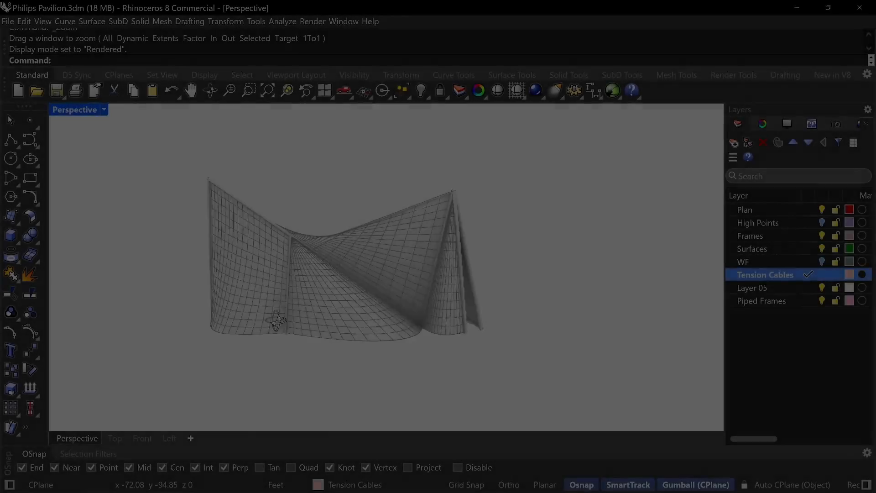
{"action": "right_click_drag", "start_coordinate": [277, 322], "coordinate": [401, 201]}
{"action": "scroll", "coordinate": [409, 223], "scroll_direction": "down", "scroll_amount": 2}
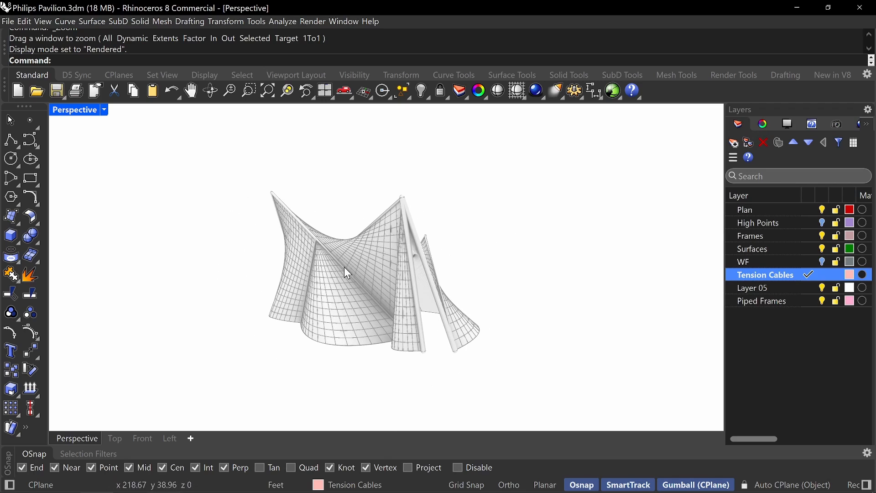
Examine the rendered pavilion's tension cable grid, piped frames and overall form up close and from different sides.
{"action": "scroll", "coordinate": [368, 254], "scroll_direction": "up", "scroll_amount": 3}
{"action": "left_click", "coordinate": [397, 281]}
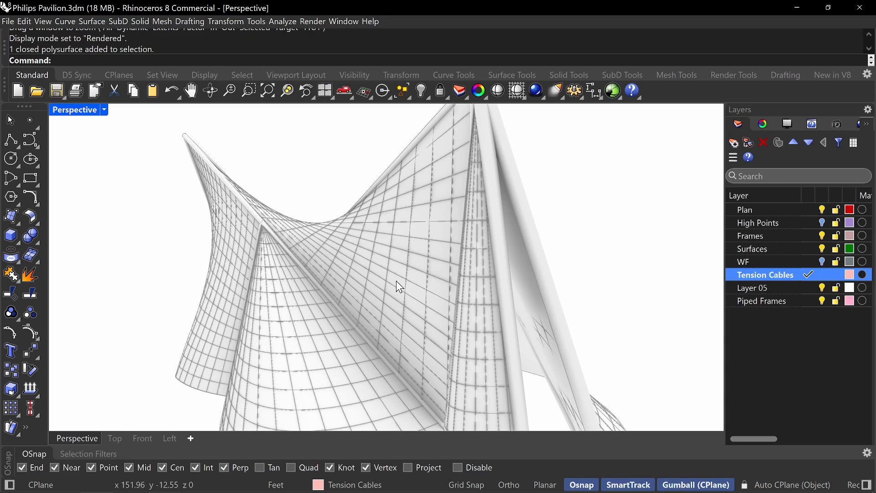
{"action": "key", "text": "Escape"}
{"action": "right_click_drag", "start_coordinate": [408, 291], "coordinate": [340, 256]}
{"action": "scroll", "coordinate": [442, 289], "scroll_direction": "down", "scroll_amount": 1}
{"action": "scroll", "coordinate": [443, 288], "scroll_direction": "down", "scroll_amount": 1}
{"action": "scroll", "coordinate": [419, 256], "scroll_direction": "down", "scroll_amount": 7}
{"action": "scroll", "coordinate": [364, 290], "scroll_direction": "up", "scroll_amount": 6}
{"action": "right_click_drag", "start_coordinate": [365, 288], "coordinate": [495, 285]}
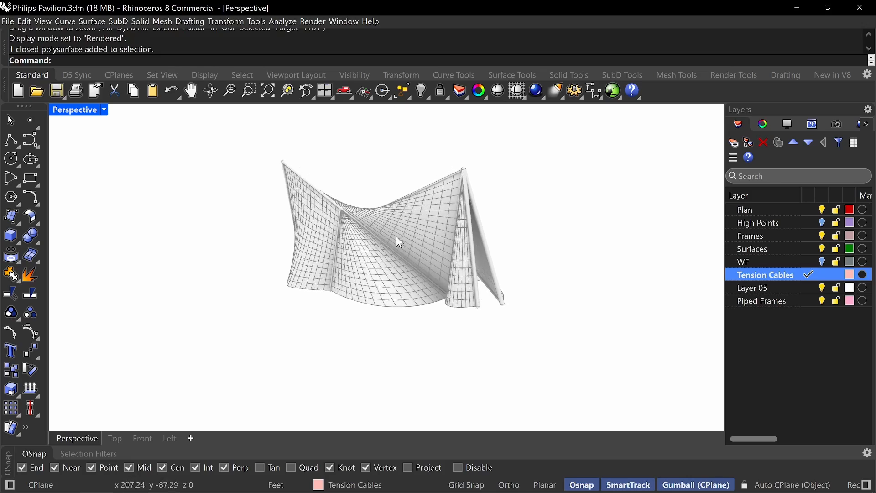
{"action": "right_click_drag", "start_coordinate": [404, 242], "coordinate": [401, 292], "text": "shift"}
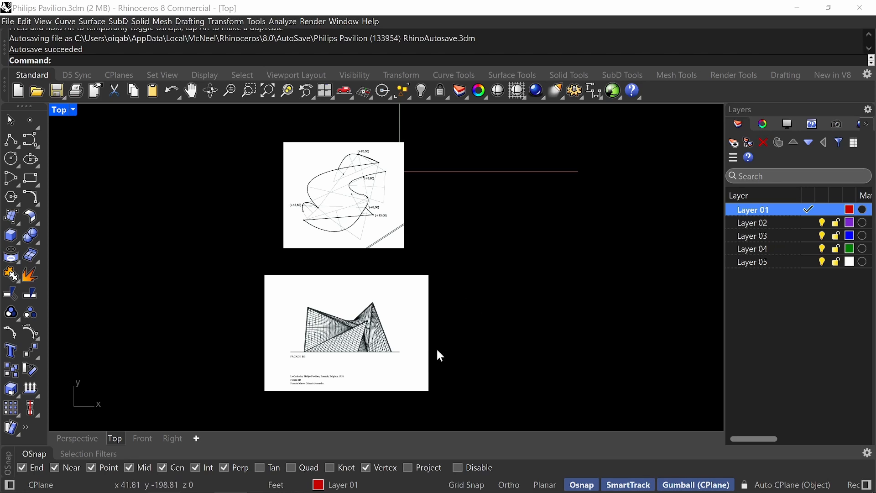
Examine the plan and Facade BB reference images in the top view and compare their sizes.
{"action": "left_click", "coordinate": [391, 366]}
{"action": "scroll", "coordinate": [427, 373], "scroll_direction": "up", "scroll_amount": 2}
{"action": "left_click", "coordinate": [483, 346]}
{"action": "scroll", "coordinate": [304, 373], "scroll_direction": "up", "scroll_amount": 4}
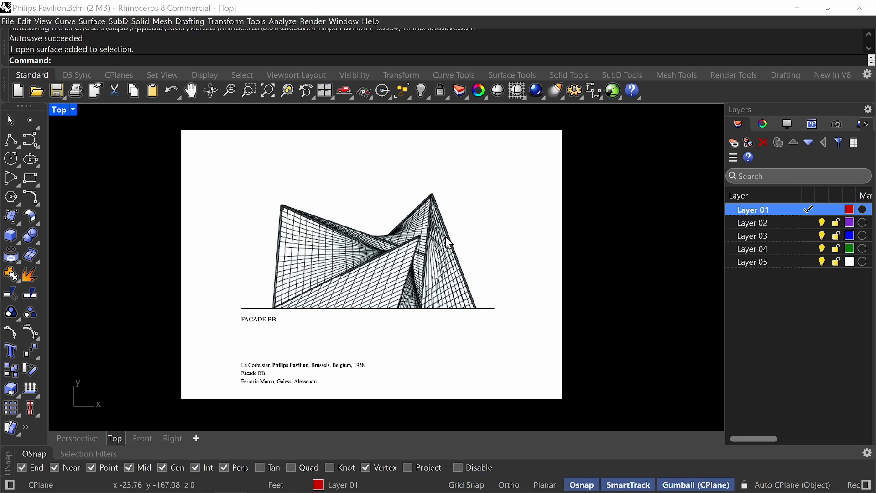
{"action": "scroll", "coordinate": [465, 267], "scroll_direction": "down", "scroll_amount": 2}
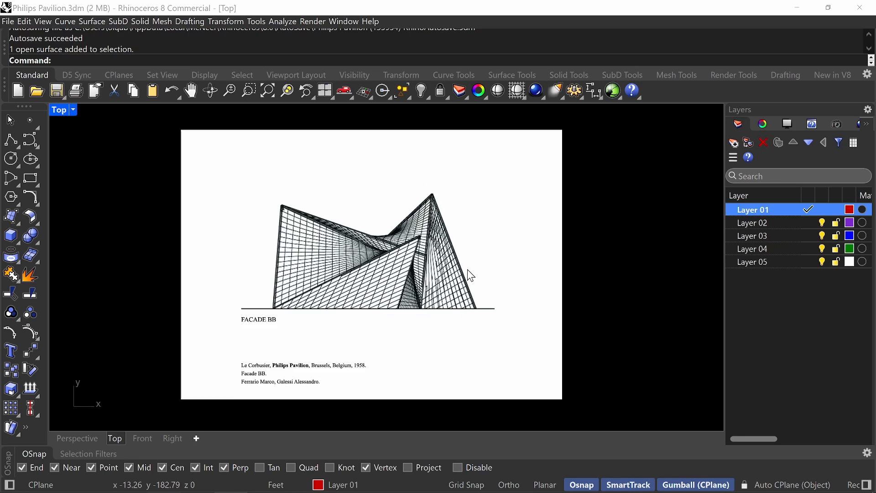
{"action": "scroll", "coordinate": [471, 287], "scroll_direction": "down", "scroll_amount": 2}
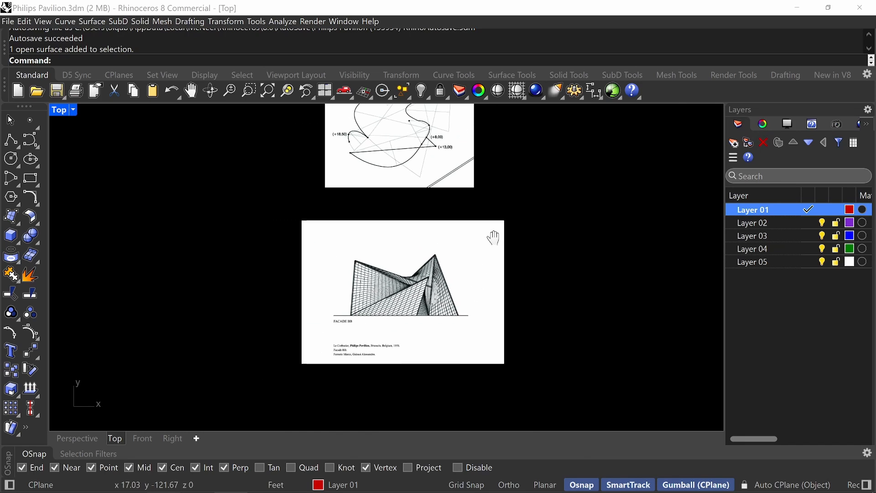
{"action": "right_click_drag", "start_coordinate": [494, 239], "coordinate": [470, 307]}
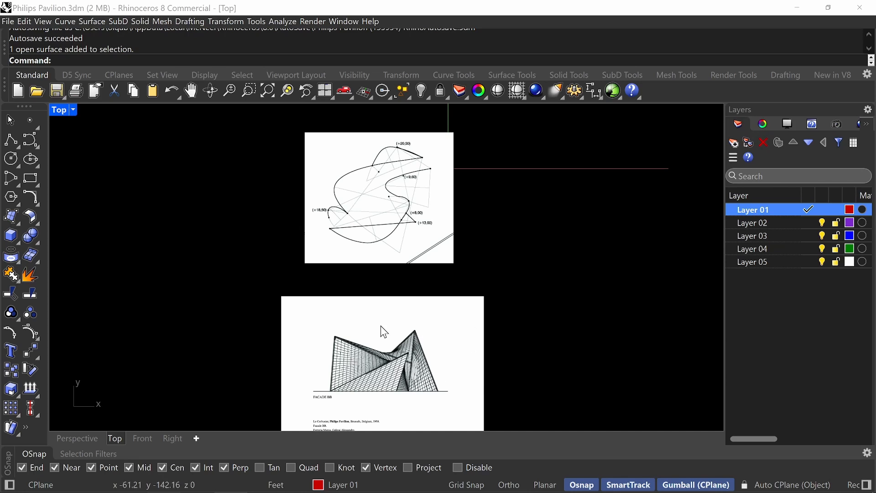
{"action": "right_click_drag", "start_coordinate": [361, 364], "coordinate": [360, 322]}
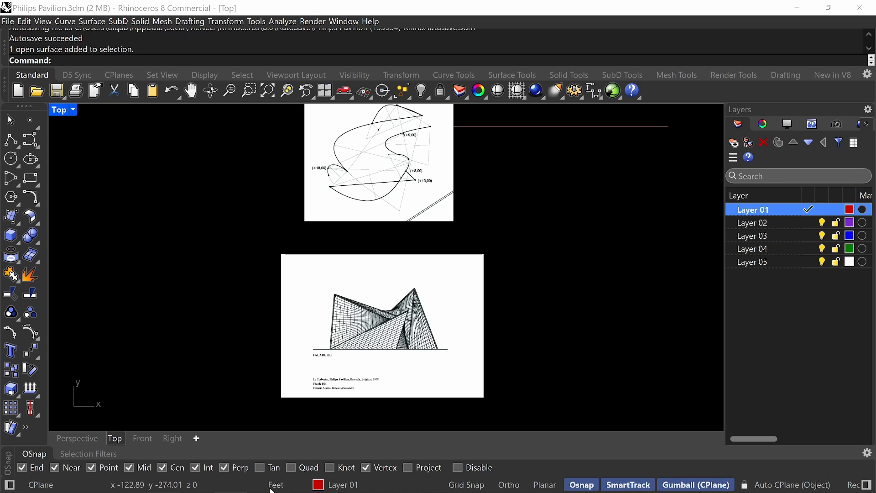
{"action": "right_click_drag", "start_coordinate": [404, 288], "coordinate": [395, 299]}
{"action": "scroll", "coordinate": [374, 172], "scroll_direction": "up", "scroll_amount": 3}
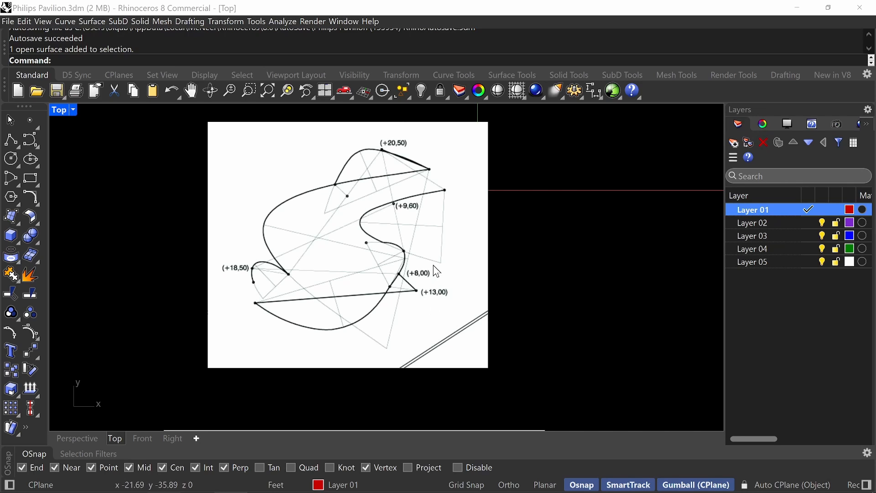
{"action": "right_click_drag", "start_coordinate": [434, 266], "coordinate": [426, 191]}
{"action": "right_click_drag", "start_coordinate": [440, 321], "coordinate": [442, 197]}
{"action": "right_click_drag", "start_coordinate": [437, 348], "coordinate": [437, 305]}
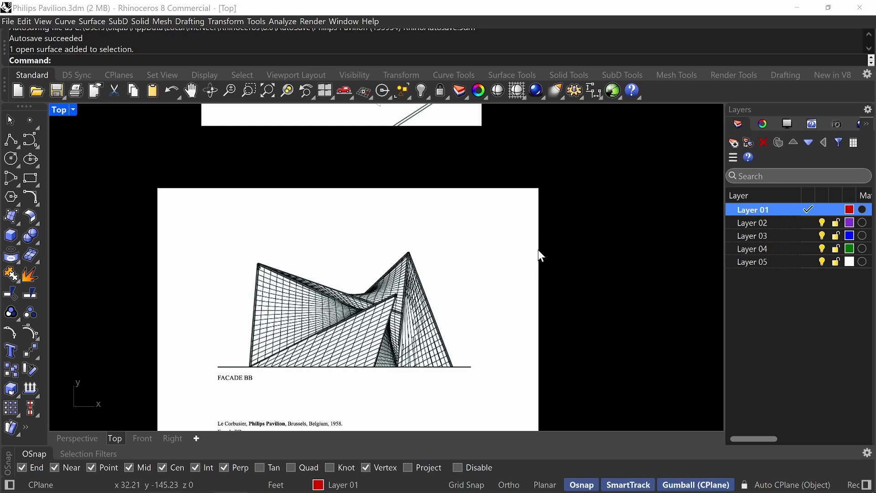
Lock the Facade BB reference image in place.
{"action": "left_click", "coordinate": [471, 275]}
{"action": "type", "text": "k"}
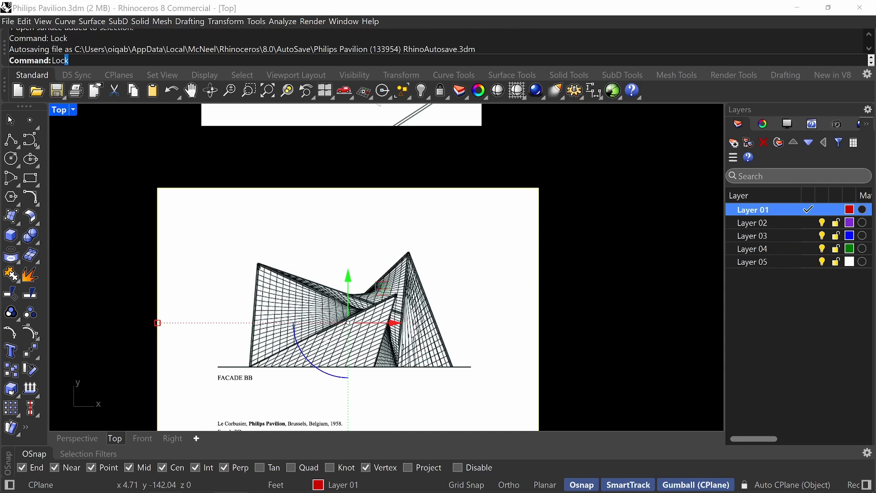
{"action": "key", "text": "Return"}
{"action": "key", "text": "Escape"}
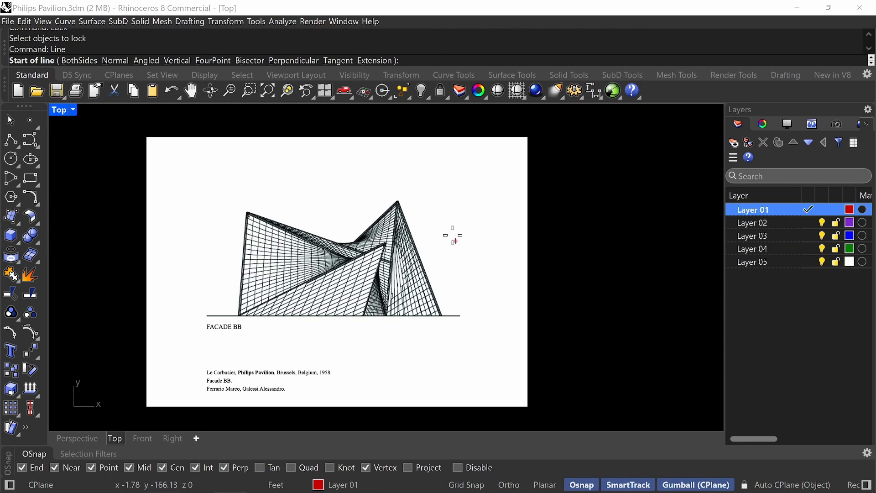
Draw a horizontal line with Ortho on along the facade's ground line, past the image's edge, and align it with the drawing.
{"action": "left_click", "coordinate": [206, 316]}
{"action": "key", "text": "F8"}
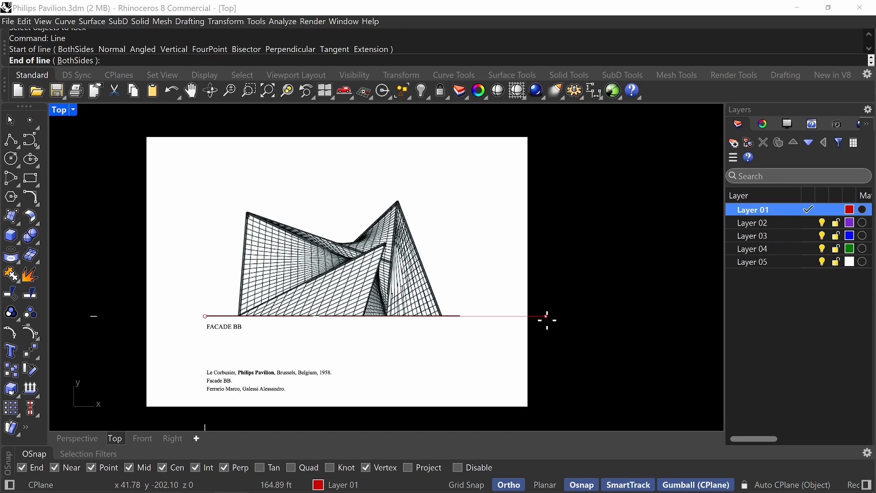
{"action": "left_click", "coordinate": [565, 321]}
{"action": "scroll", "coordinate": [433, 303], "scroll_direction": "up", "scroll_amount": 10}
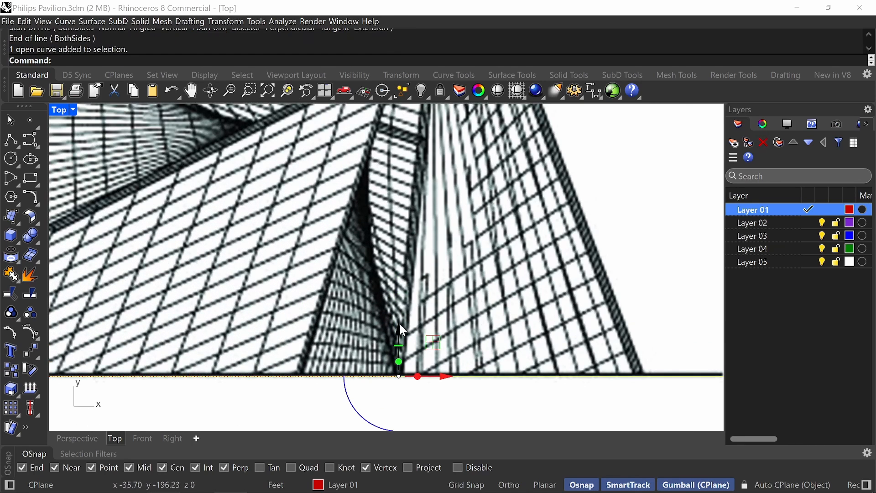
{"action": "left_click_drag", "start_coordinate": [400, 325], "coordinate": [400, 323]}
{"action": "left_click_drag", "start_coordinate": [372, 373], "coordinate": [371, 373]}
{"action": "scroll", "coordinate": [369, 344], "scroll_direction": "down", "scroll_amount": 12}
{"action": "right_click_drag", "start_coordinate": [439, 312], "coordinate": [555, 304]}
{"action": "key", "text": "Escape"}
Stretch the ground line's start point outward so it extends past the opposite edge of the facade image.
{"action": "left_click", "coordinate": [310, 345]}
{"action": "left_click_drag", "start_coordinate": [171, 303], "coordinate": [372, 384]}
{"action": "left_click_drag", "start_coordinate": [352, 346], "coordinate": [153, 343]}
{"action": "scroll", "coordinate": [150, 340], "scroll_direction": "down", "scroll_amount": 6}
{"action": "right_click_drag", "start_coordinate": [355, 345], "coordinate": [323, 340]}
{"action": "key", "text": "Escape"}
{"action": "scroll", "coordinate": [322, 338], "scroll_direction": "up", "scroll_amount": 6}
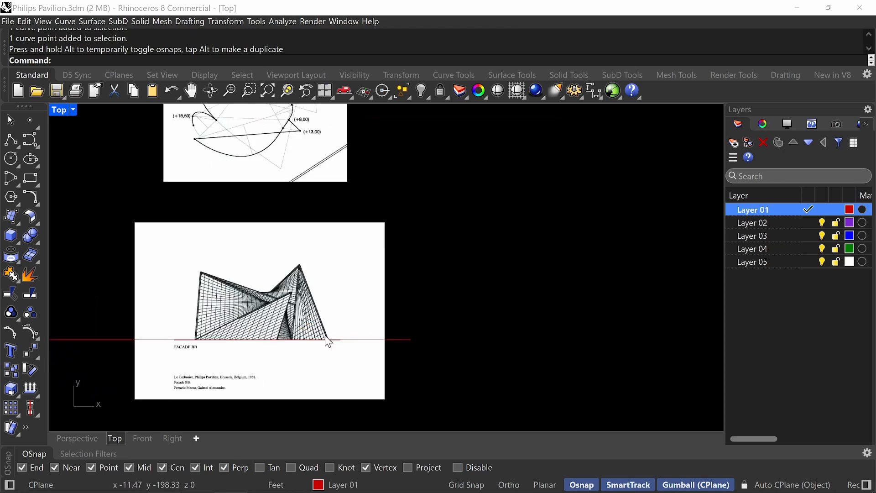
Examine the height labels at the high points on the plan image and match them to the facade's peaks.
{"action": "scroll", "coordinate": [319, 183], "scroll_direction": "down", "scroll_amount": 4}
{"action": "right_click_drag", "start_coordinate": [322, 178], "coordinate": [386, 256]}
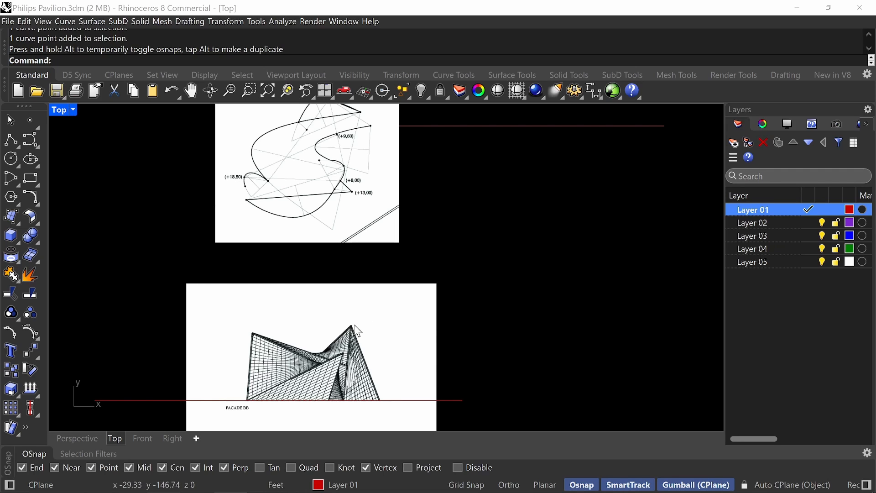
{"action": "mouse_move", "coordinate": [362, 139]}
{"action": "right_mouse_down"}
{"action": "mouse_move", "coordinate": [369, 191]}
{"action": "mouse_move", "coordinate": [358, 203]}
{"action": "mouse_move", "coordinate": [373, 253]}
{"action": "right_mouse_up"}
{"action": "scroll", "coordinate": [369, 192], "scroll_direction": "up", "scroll_amount": 4}
{"action": "scroll", "coordinate": [360, 196], "scroll_direction": "down", "scroll_amount": 2}
{"action": "scroll", "coordinate": [373, 253], "scroll_direction": "up", "scroll_amount": 10}
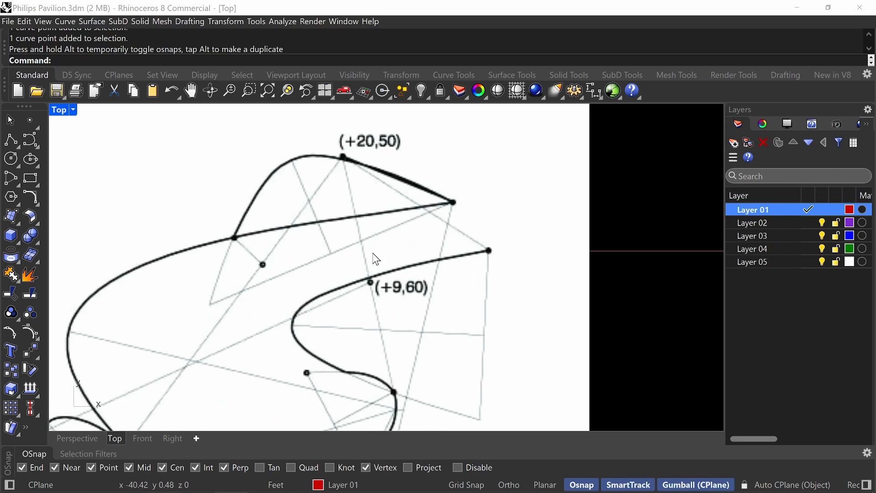
{"action": "scroll", "coordinate": [373, 252], "scroll_direction": "down", "scroll_amount": 2}
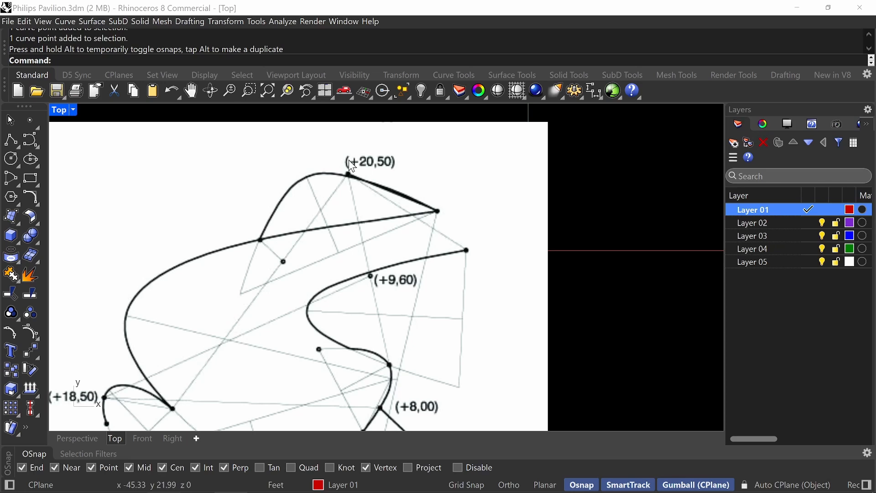
{"action": "scroll", "coordinate": [372, 204], "scroll_direction": "down", "scroll_amount": 5}
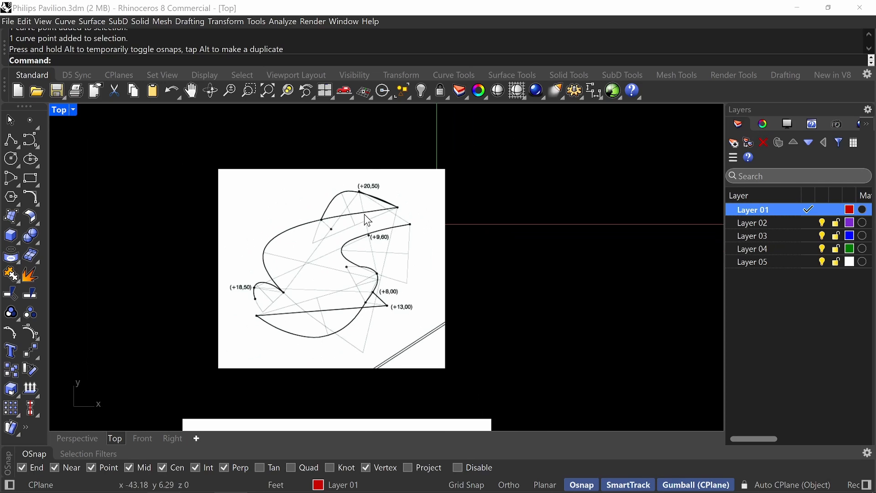
{"action": "right_click_drag", "start_coordinate": [364, 215], "coordinate": [378, 198]}
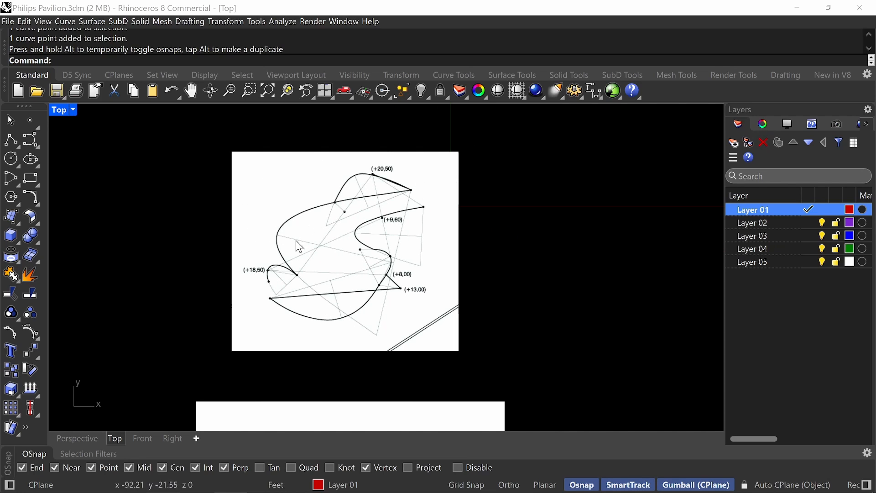
{"action": "scroll", "coordinate": [401, 243], "scroll_direction": "down", "scroll_amount": 4}
{"action": "right_click_drag", "start_coordinate": [392, 316], "coordinate": [404, 224]}
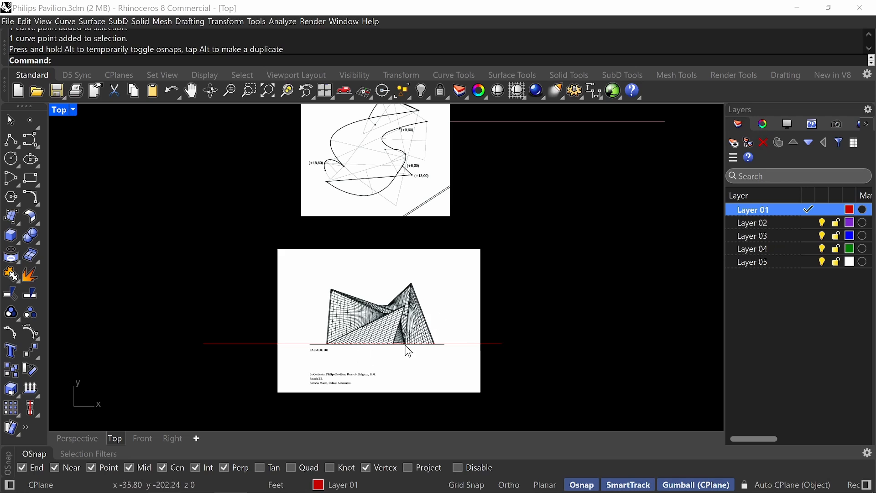
Draw a 20 m vertical line upward from the ground line beneath the facade's tallest peak.
{"action": "type", "text": "Line"}
{"action": "key", "text": "Return"}
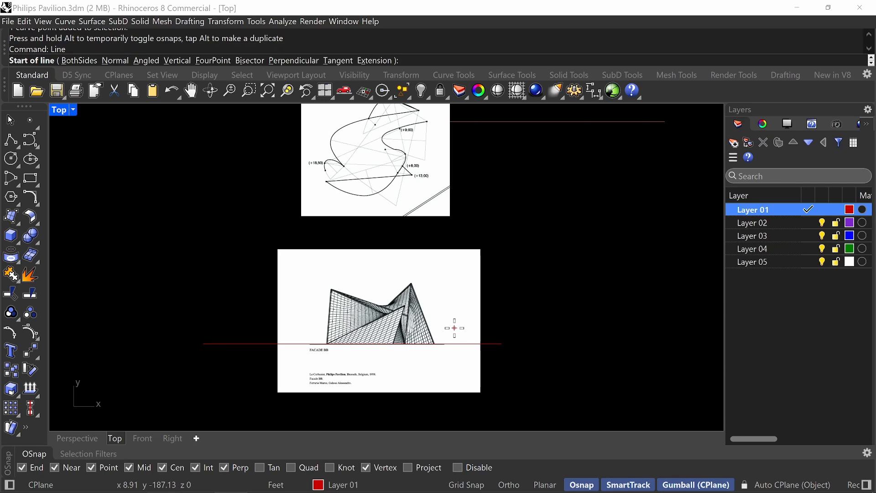
{"action": "scroll", "coordinate": [389, 280], "scroll_direction": "up", "scroll_amount": 8}
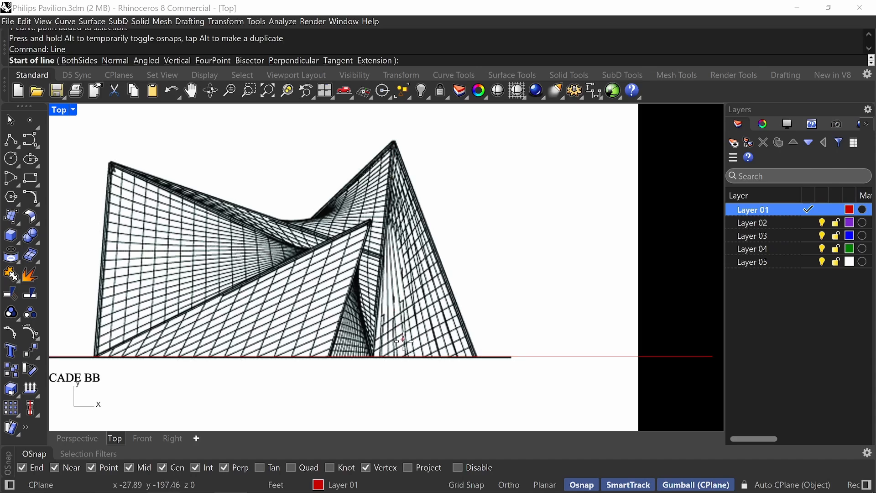
{"action": "left_click", "coordinate": [399, 357]}
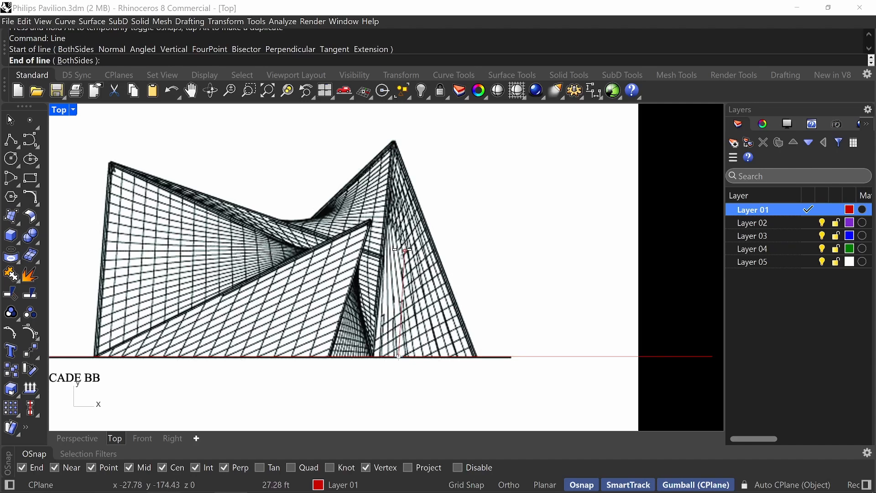
{"action": "type", "text": "20m"}
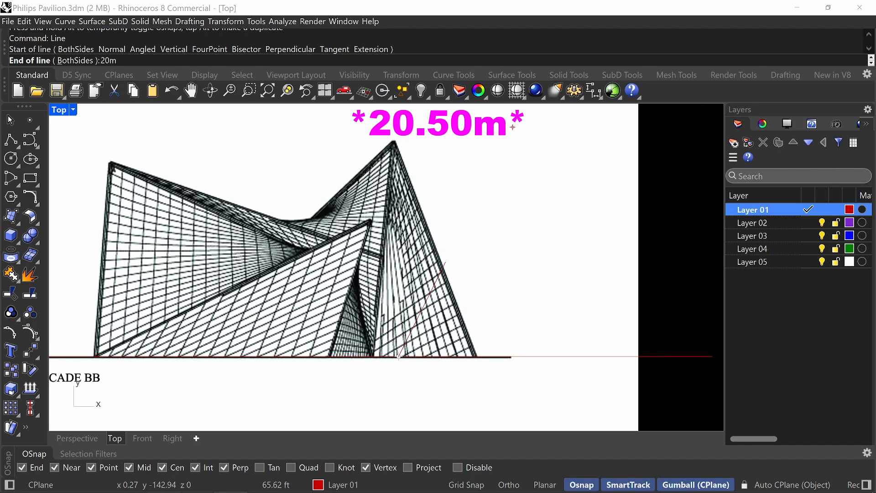
{"action": "key", "text": "Return"}
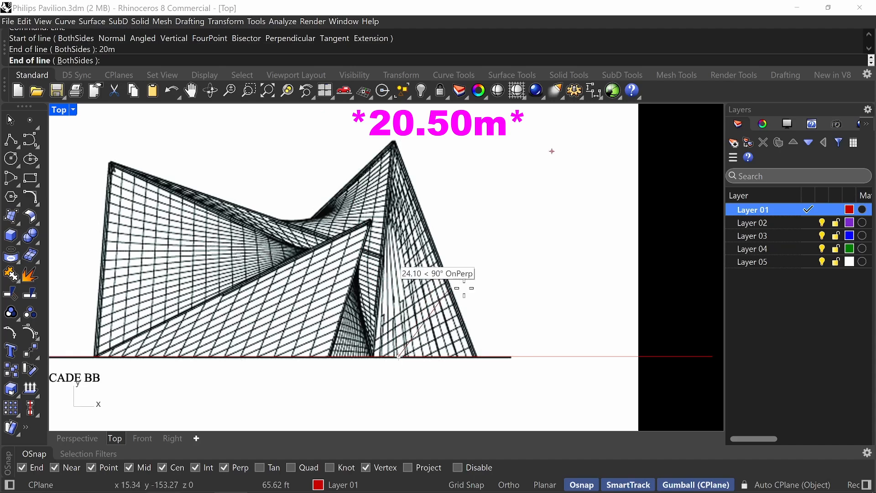
{"action": "right_click_drag", "start_coordinate": [476, 302], "coordinate": [480, 370]}
{"action": "left_click", "coordinate": [422, 209]}
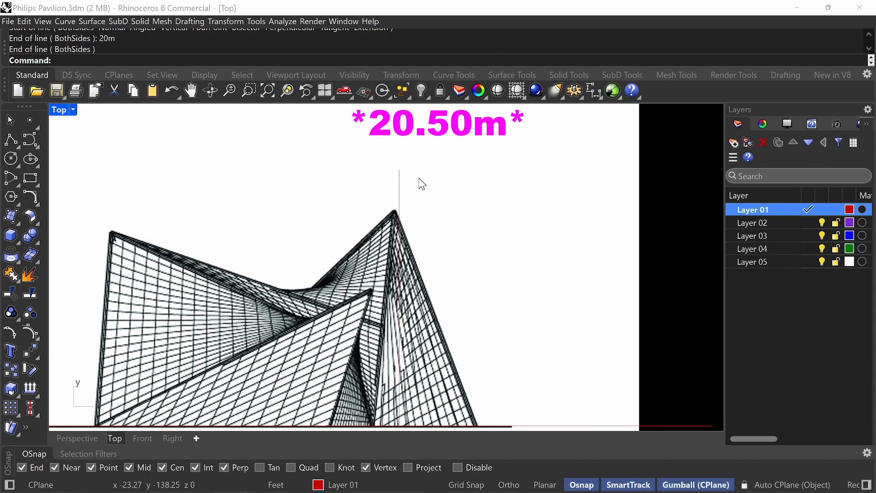
{"action": "scroll", "coordinate": [397, 180], "scroll_direction": "down", "scroll_amount": 3}
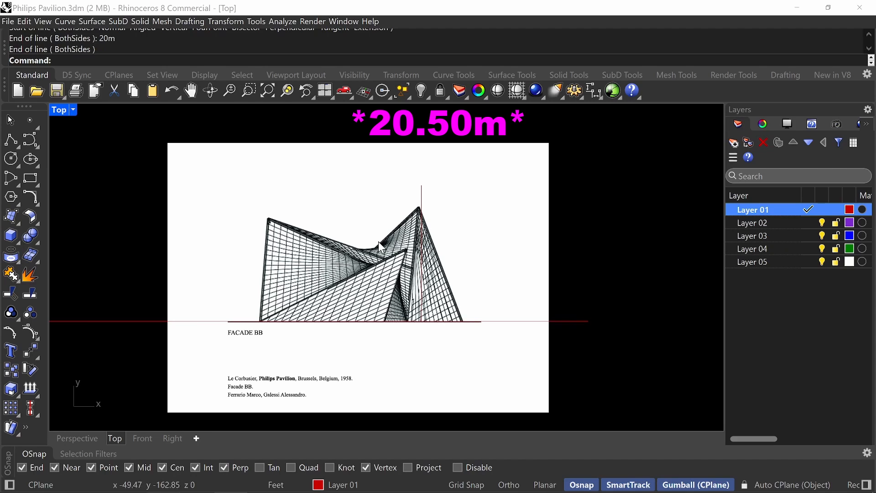
Unlock the facade image and scale it from the ground line so its tallest peak meets the top of the 20 m vertical line.
{"action": "type", "text": "Unlock"}
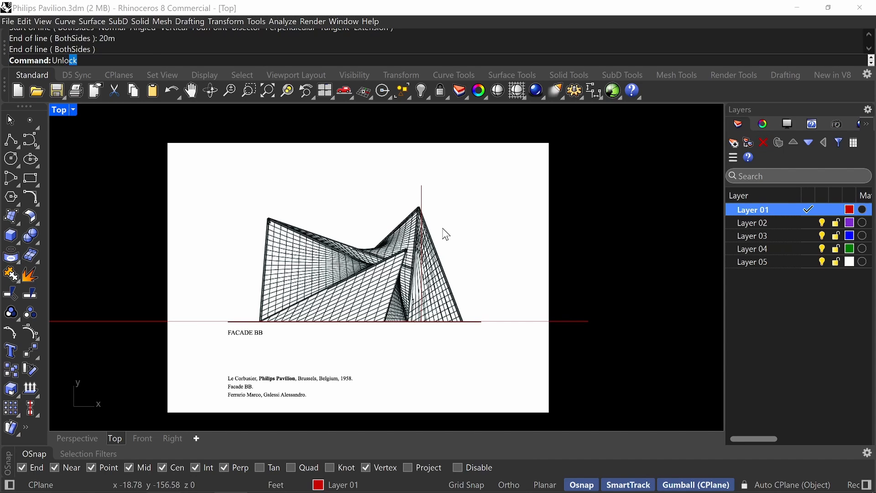
{"action": "key", "text": "Return"}
{"action": "left_click", "coordinate": [490, 281]}
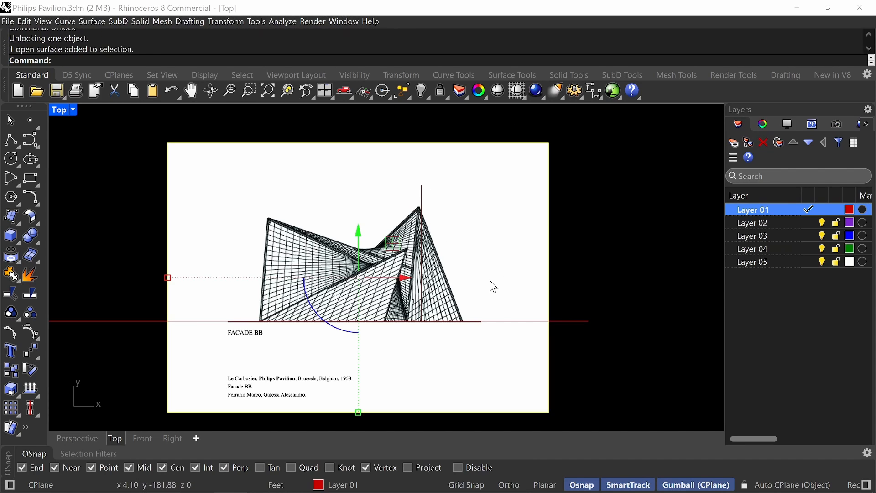
{"action": "scroll", "coordinate": [419, 210], "scroll_direction": "up", "scroll_amount": 10}
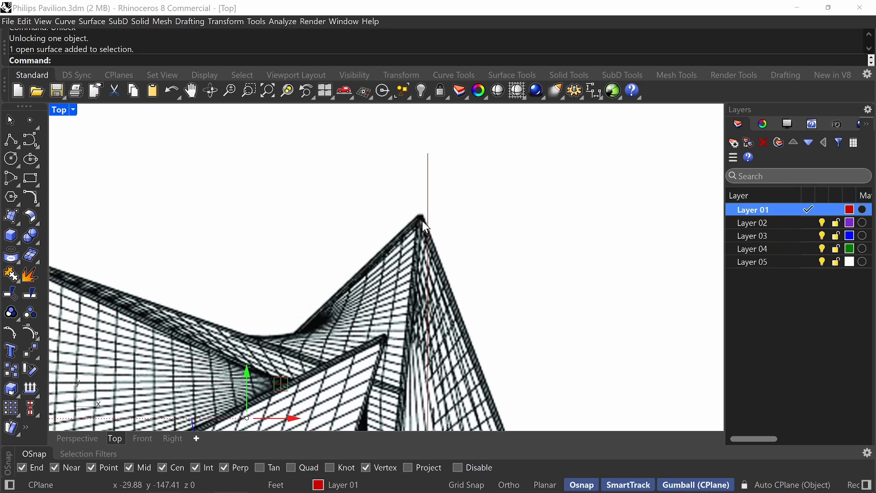
{"action": "scroll", "coordinate": [431, 143], "scroll_direction": "down", "scroll_amount": 10}
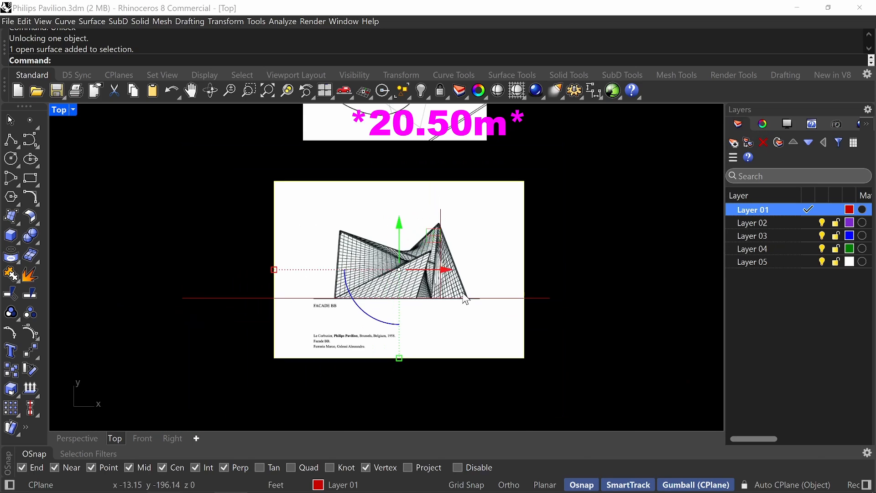
{"action": "key", "text": "Return"}
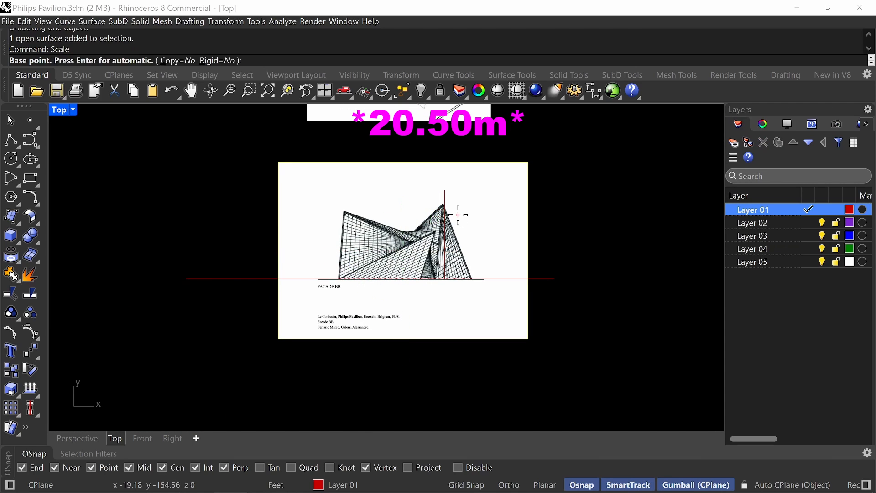
{"action": "scroll", "coordinate": [444, 280], "scroll_direction": "up", "scroll_amount": 10}
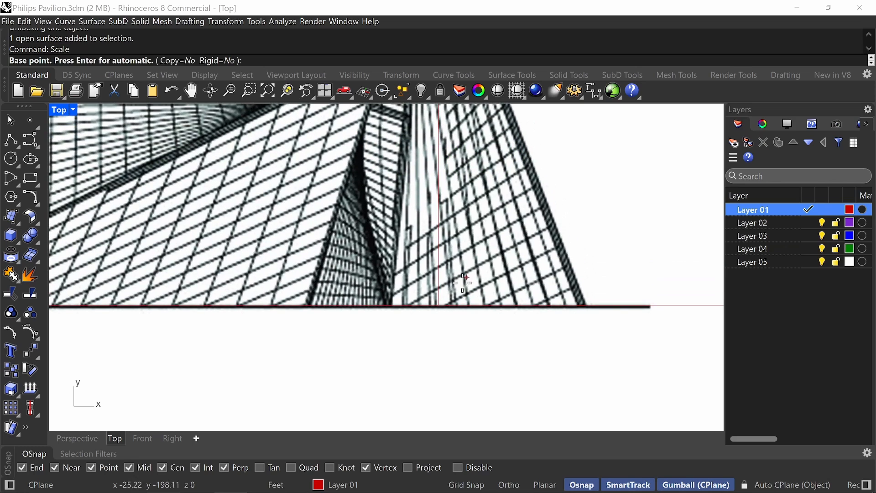
{"action": "left_click", "coordinate": [435, 305]}
{"action": "scroll", "coordinate": [436, 305], "scroll_direction": "down", "scroll_amount": 6}
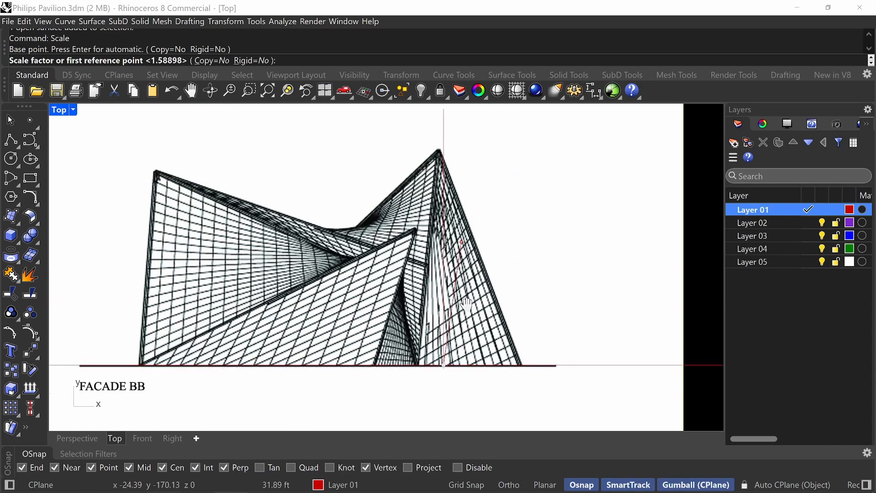
{"action": "scroll", "coordinate": [436, 196], "scroll_direction": "up", "scroll_amount": 5}
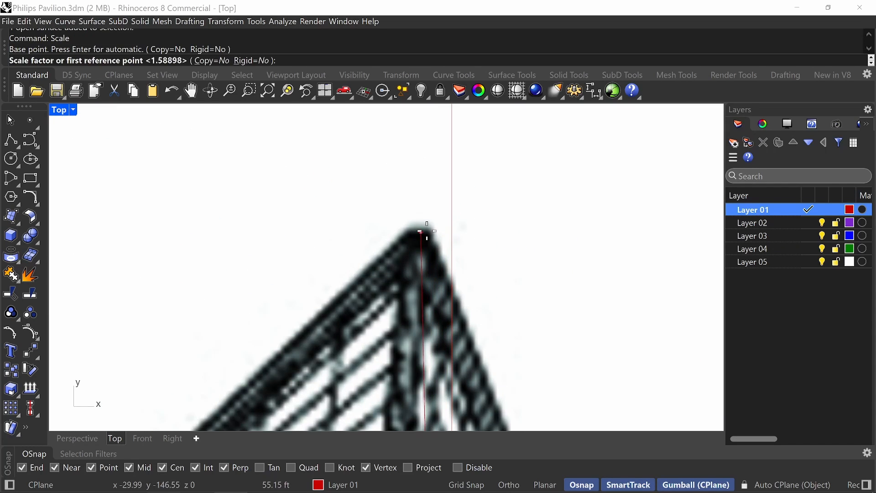
{"action": "left_click", "coordinate": [452, 230]}
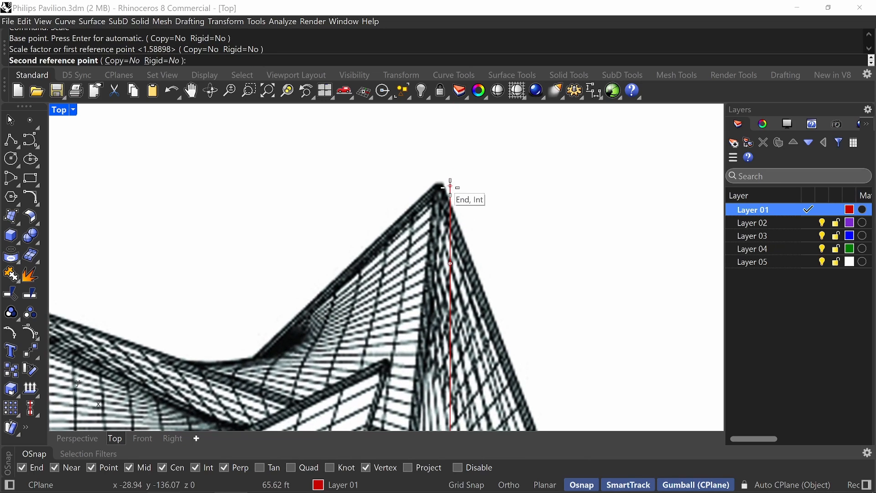
{"action": "left_click", "coordinate": [451, 188]}
{"action": "scroll", "coordinate": [454, 192], "scroll_direction": "down", "scroll_amount": 3}
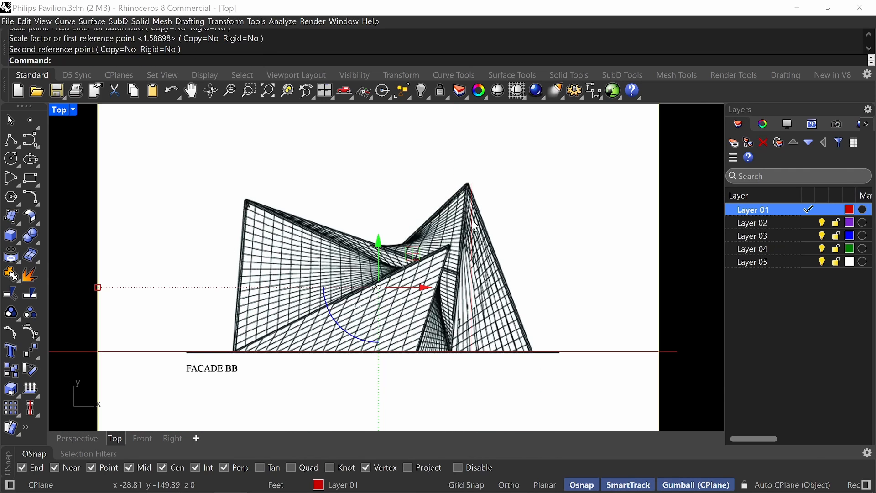
Delete the vertical height reference line beneath the facade's tallest peak.
{"action": "left_click", "coordinate": [475, 226]}
{"action": "key", "text": "Delete"}
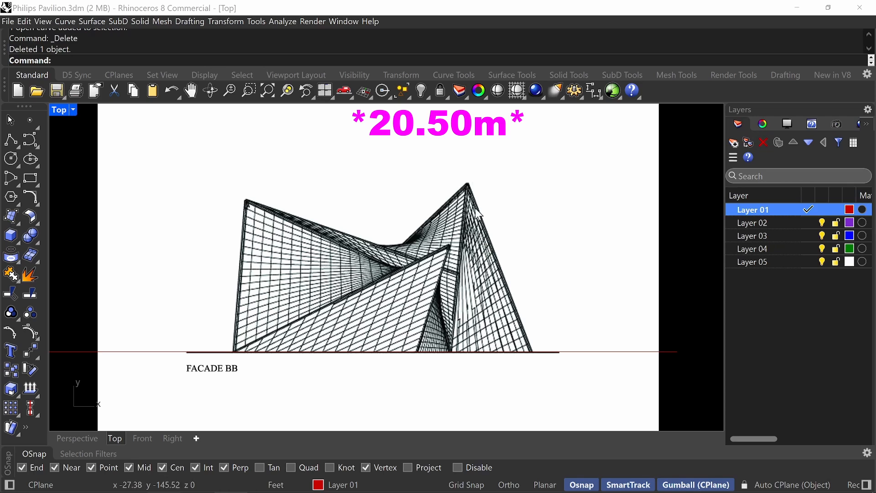
{"action": "key", "text": "ctrl+z"}
{"action": "left_click", "coordinate": [473, 201]}
{"action": "key", "text": "Delete"}
{"action": "scroll", "coordinate": [477, 157], "scroll_direction": "down", "scroll_amount": 6}
Draw a vertical guide line about 290 ft long from the facade's left base corner up past the plan image.
{"action": "right_click_drag", "start_coordinate": [478, 156], "coordinate": [467, 311]}
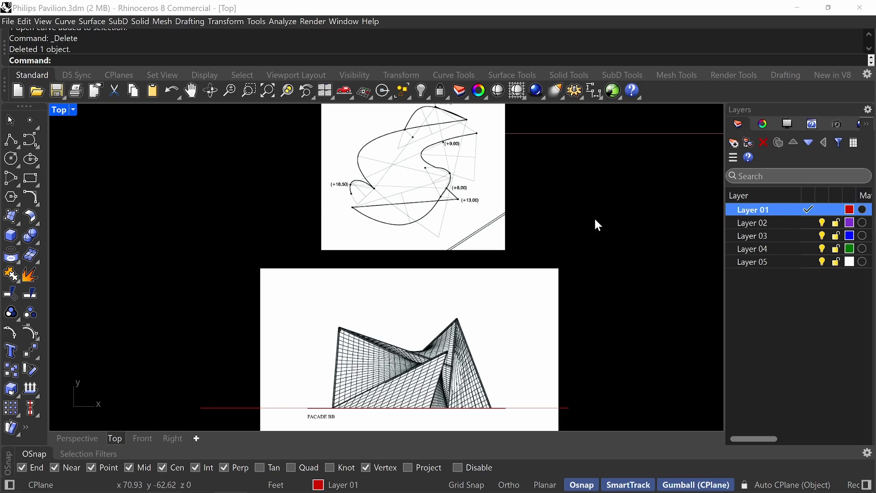
{"action": "right_click_drag", "start_coordinate": [465, 276], "coordinate": [482, 256]}
{"action": "type", "text": "line"}
{"action": "key", "text": "Return"}
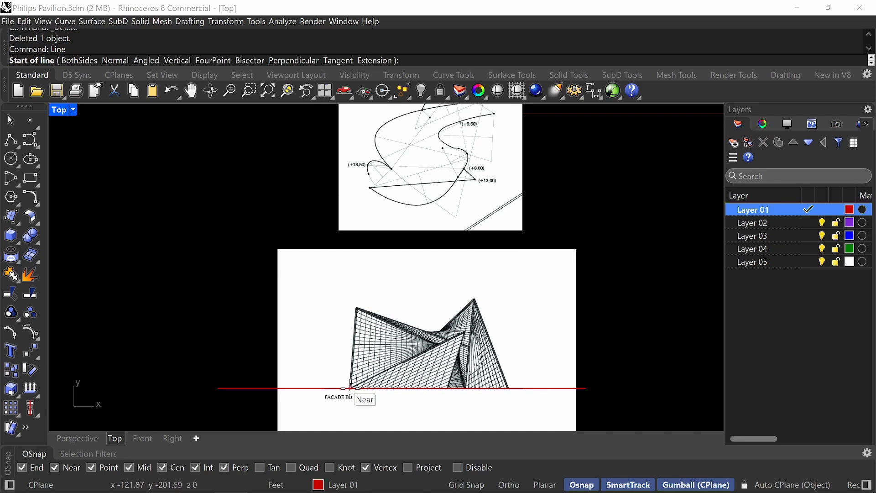
{"action": "scroll", "coordinate": [351, 388], "scroll_direction": "up", "scroll_amount": 10}
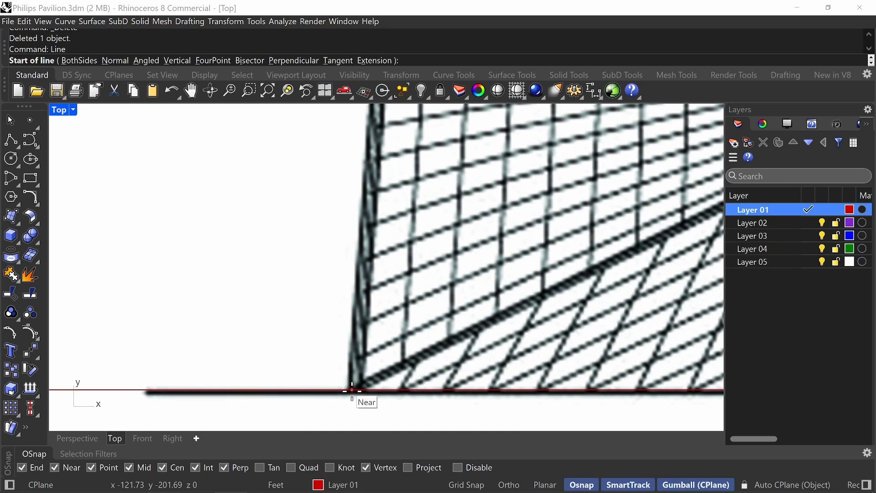
{"action": "left_click", "coordinate": [352, 390]}
{"action": "scroll", "coordinate": [358, 384], "scroll_direction": "down", "scroll_amount": 4}
{"action": "scroll", "coordinate": [359, 365], "scroll_direction": "down", "scroll_amount": 5}
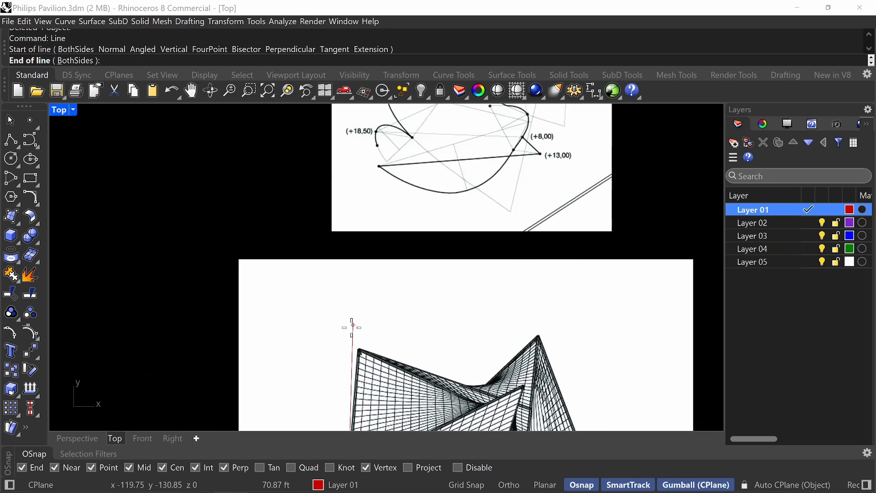
{"action": "mouse_move", "coordinate": [274, 247]}
{"action": "right_mouse_down"}
{"action": "mouse_move", "coordinate": [271, 294]}
{"action": "mouse_move", "coordinate": [236, 396]}
{"action": "right_mouse_up"}
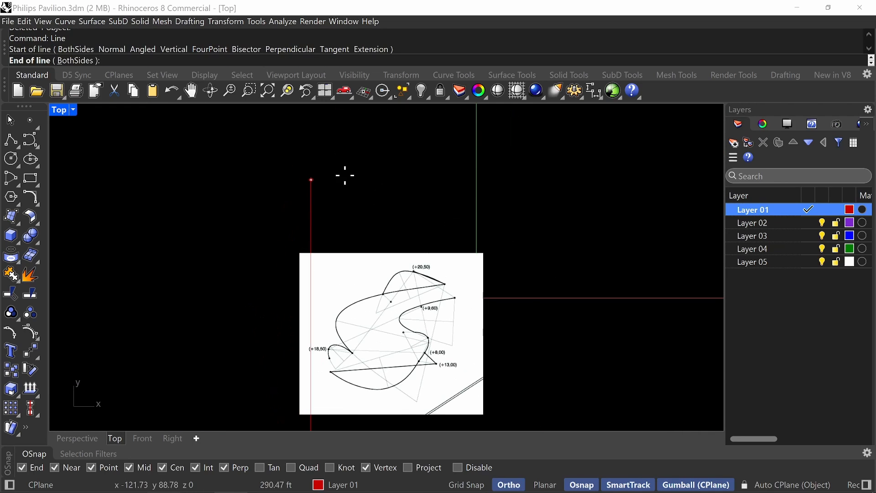
{"action": "left_click", "coordinate": [335, 172], "text": "shift"}
{"action": "scroll", "coordinate": [328, 177], "scroll_direction": "down", "scroll_amount": 6}
{"action": "right_click_drag", "start_coordinate": [327, 177], "coordinate": [324, 123]}
Draw a second vertical guide line about 283 ft long from the facade's right base corner up past the plan image.
{"action": "key", "text": "space"}
{"action": "scroll", "coordinate": [384, 342], "scroll_direction": "up", "scroll_amount": 6}
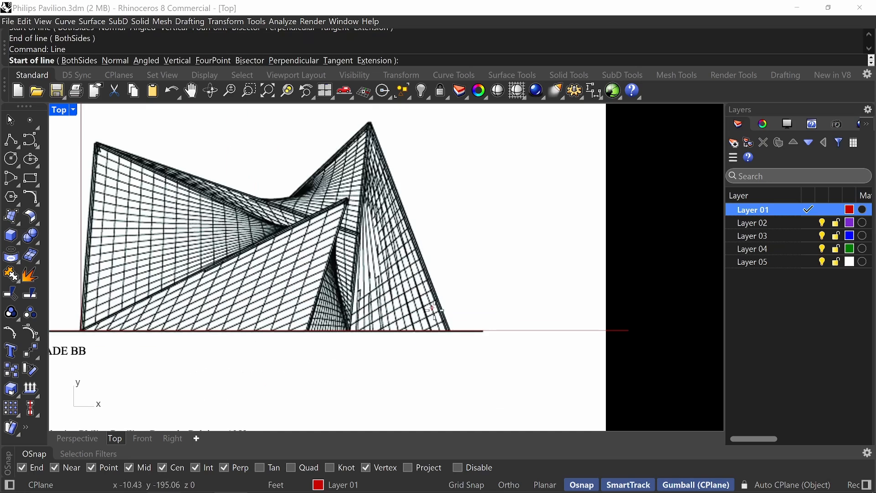
{"action": "left_click", "coordinate": [460, 347]}
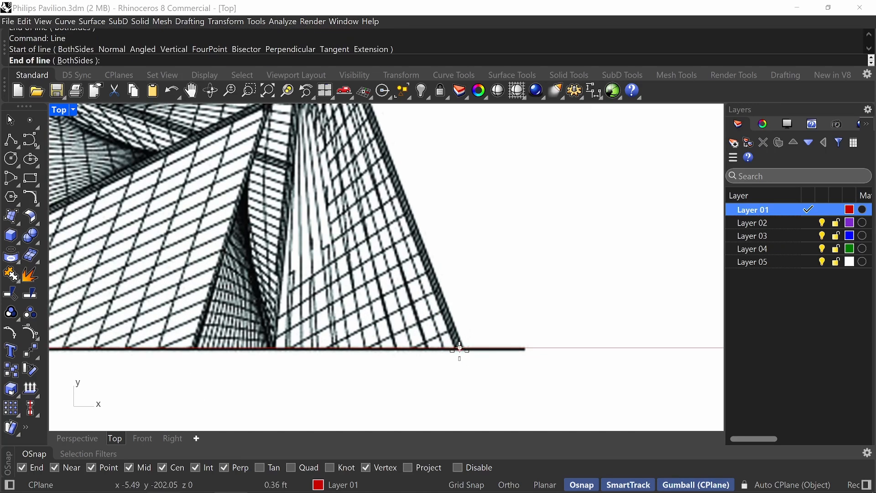
{"action": "scroll", "coordinate": [461, 349], "scroll_direction": "down", "scroll_amount": 5}
{"action": "right_click_drag", "start_coordinate": [451, 264], "coordinate": [465, 357]}
{"action": "key", "text": "shift"}
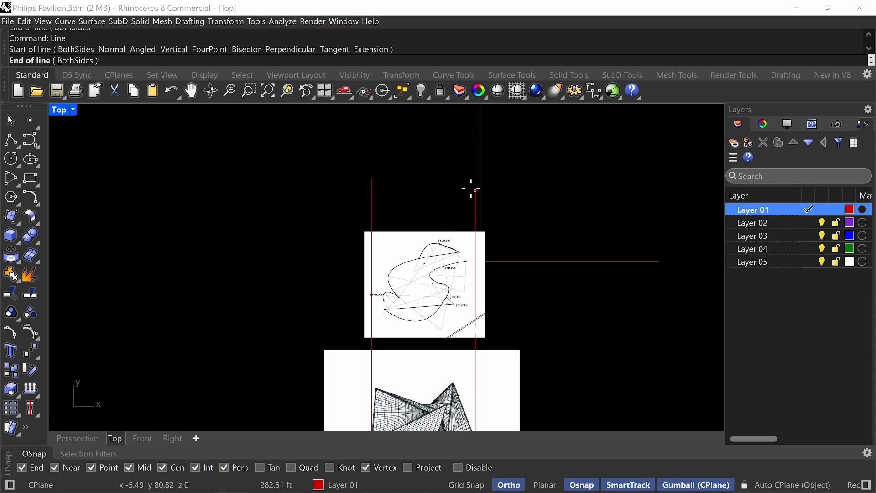
{"action": "left_click", "coordinate": [471, 187], "text": "shift"}
Move the plan image so the left end of its long lower straight edge lies on the left guide line.
{"action": "scroll", "coordinate": [393, 312], "scroll_direction": "up", "scroll_amount": 12}
{"action": "left_click", "coordinate": [402, 311]}
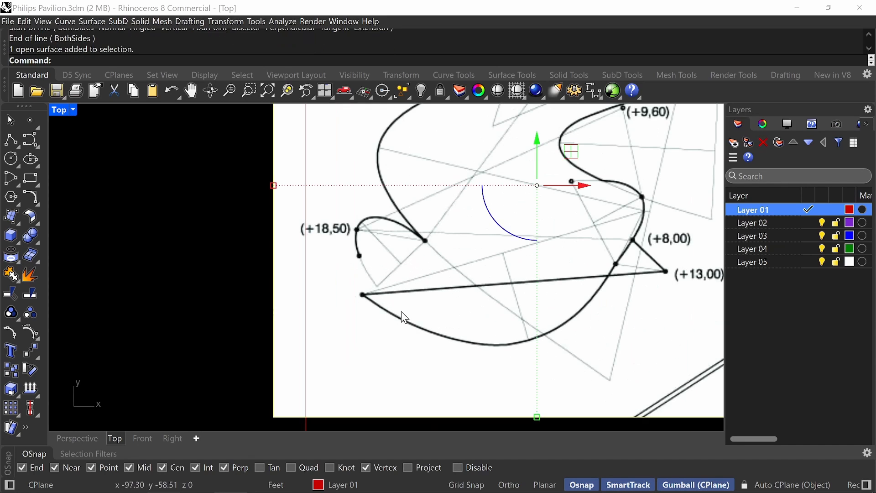
{"action": "right_click_drag", "start_coordinate": [390, 303], "coordinate": [407, 266]}
{"action": "type", "text": "Ml"}
{"action": "key", "text": "Return"}
{"action": "key", "text": "Escape"}
{"action": "left_click", "coordinate": [394, 280]}
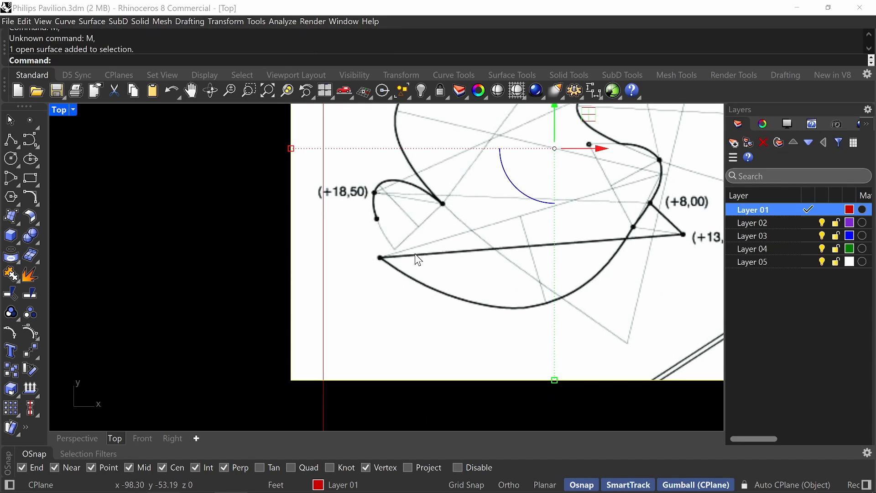
{"action": "type", "text": "M"}
{"action": "key", "text": "Return"}
{"action": "scroll", "coordinate": [390, 265], "scroll_direction": "up", "scroll_amount": 3}
{"action": "left_click", "coordinate": [372, 250]}
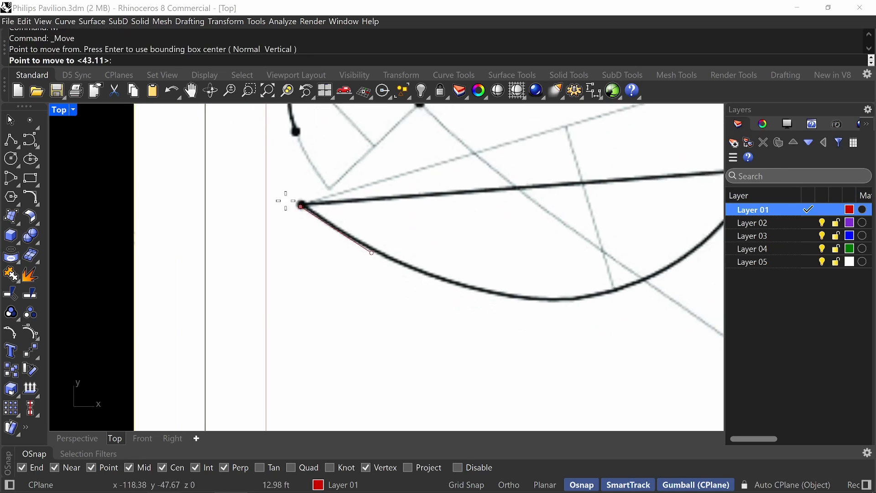
{"action": "left_click", "coordinate": [268, 207]}
{"action": "scroll", "coordinate": [268, 220], "scroll_direction": "down", "scroll_amount": 6}
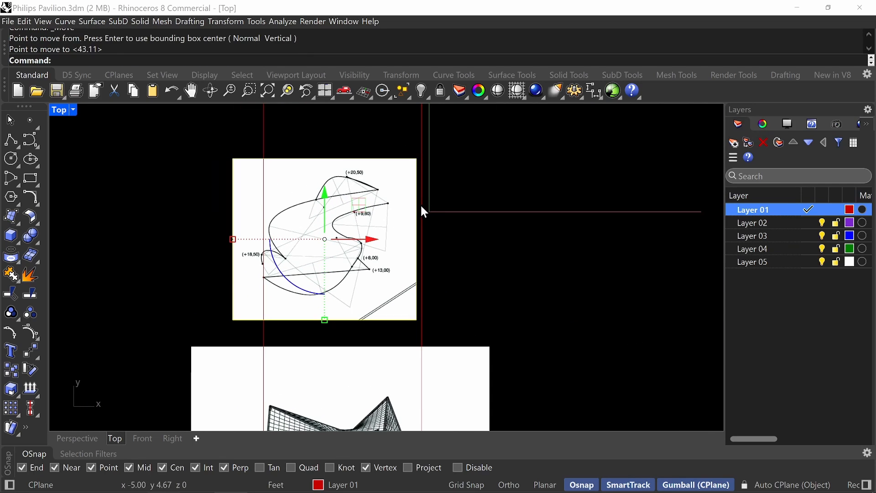
Draw a vertical line about 98 ft long downward from the plan outline's rightmost point, past the plan image's lower edge.
{"action": "key", "text": "Escape"}
{"action": "type", "text": "line"}
{"action": "key", "text": "Return"}
{"action": "scroll", "coordinate": [379, 195], "scroll_direction": "up", "scroll_amount": 3}
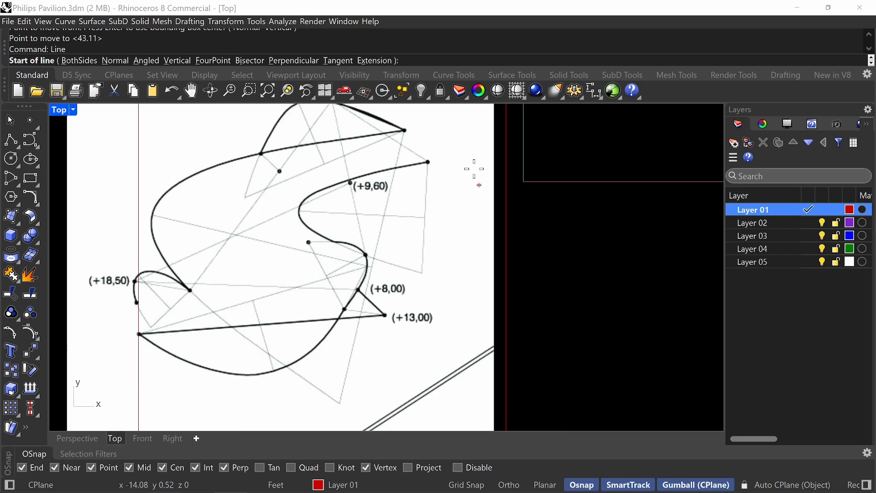
{"action": "scroll", "coordinate": [433, 154], "scroll_direction": "up", "scroll_amount": 2}
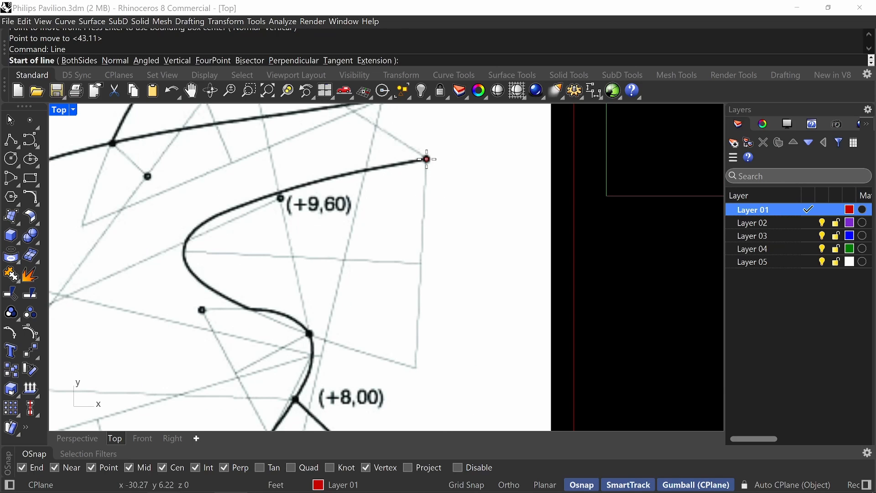
{"action": "left_click", "coordinate": [427, 159]}
{"action": "scroll", "coordinate": [438, 205], "scroll_direction": "down", "scroll_amount": 5}
{"action": "key", "text": "F8"}
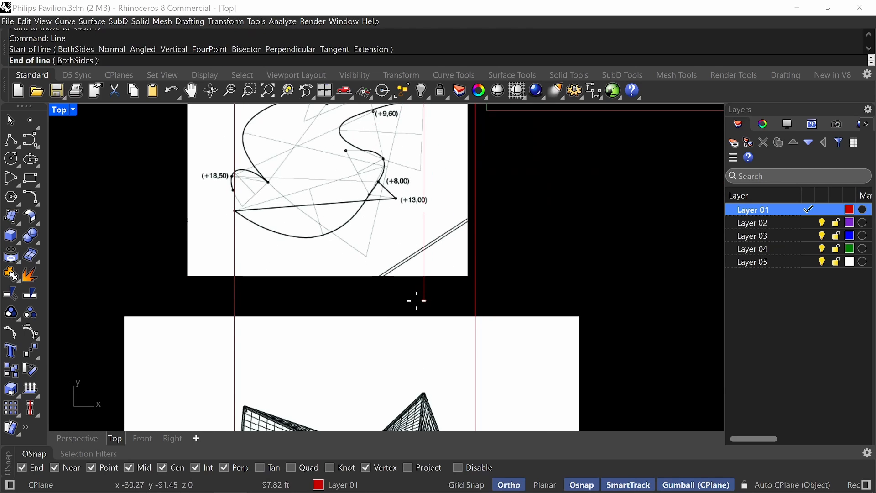
{"action": "left_click", "coordinate": [416, 301]}
{"action": "key", "text": "F8"}
{"action": "scroll", "coordinate": [417, 290], "scroll_direction": "down", "scroll_amount": 1}
{"action": "scroll", "coordinate": [452, 272], "scroll_direction": "down", "scroll_amount": 1}
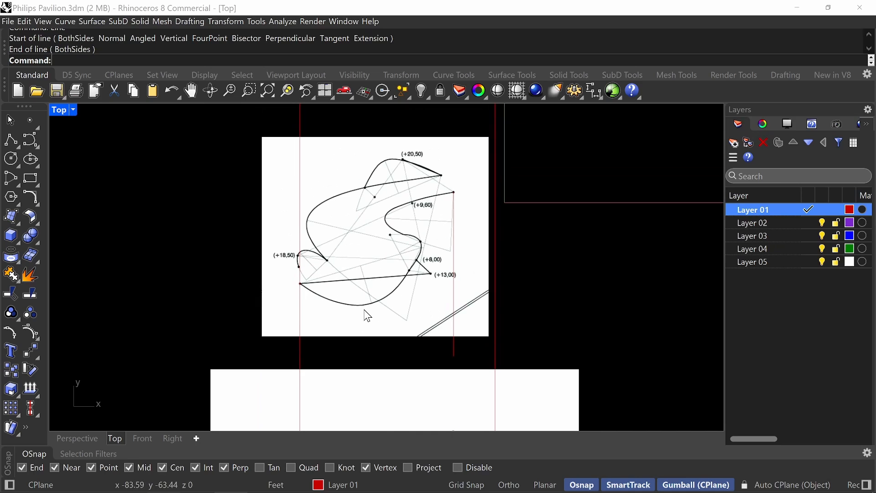
Scale the plan image from its point on the left guide until the line through its rightmost point meets the right guide.
{"action": "left_click", "coordinate": [368, 315]}
{"action": "type", "text": "scale"}
{"action": "key", "text": "Return"}
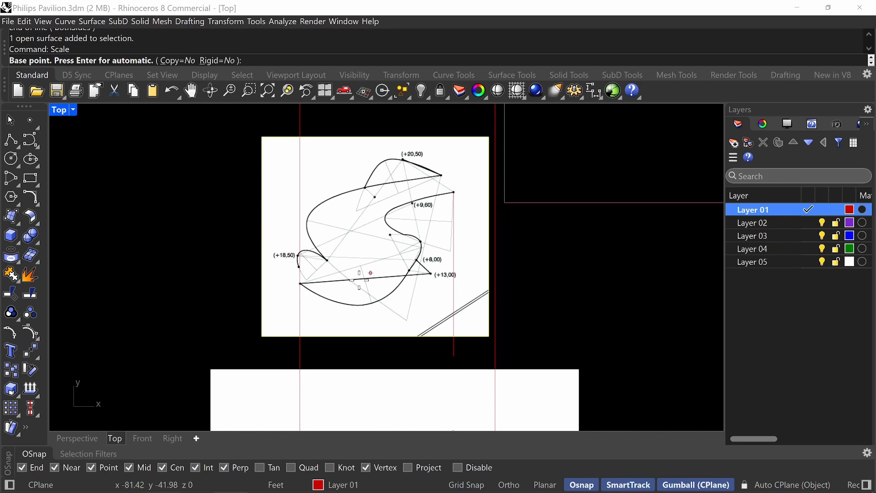
{"action": "scroll", "coordinate": [295, 299], "scroll_direction": "up", "scroll_amount": 3}
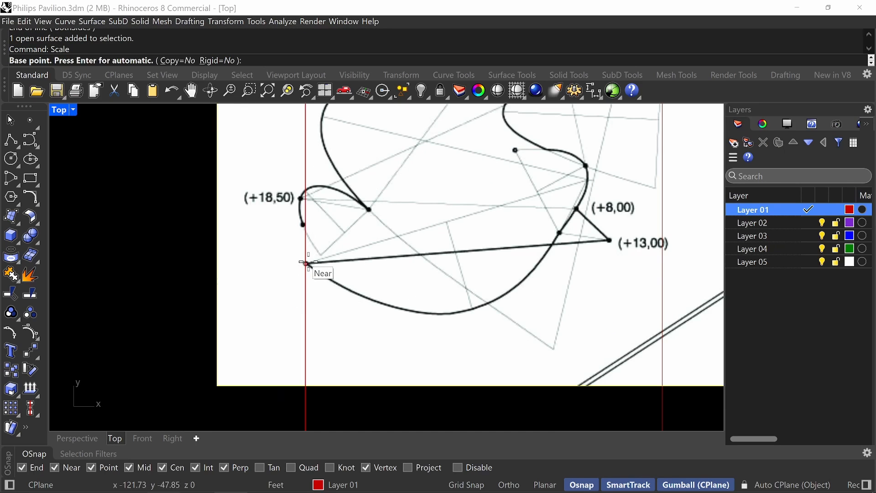
{"action": "left_click", "coordinate": [307, 263]}
{"action": "right_click_drag", "start_coordinate": [617, 262], "coordinate": [469, 274]}
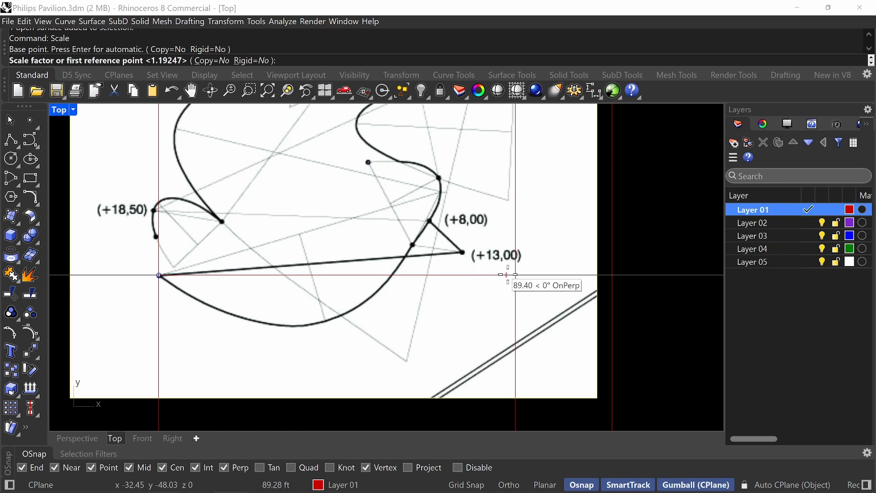
{"action": "left_click", "coordinate": [504, 275]}
{"action": "scroll", "coordinate": [510, 288], "scroll_direction": "up", "scroll_amount": 2}
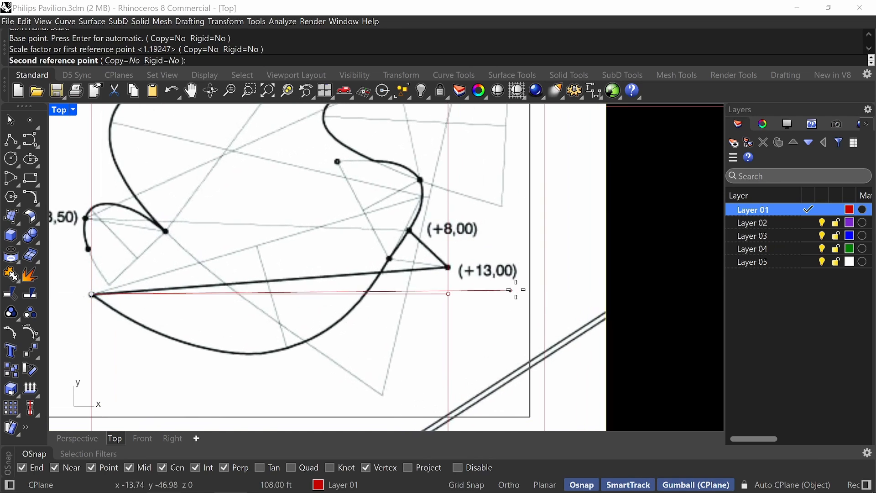
{"action": "left_click", "coordinate": [553, 290]}
{"action": "scroll", "coordinate": [524, 317], "scroll_direction": "down", "scroll_amount": 2}
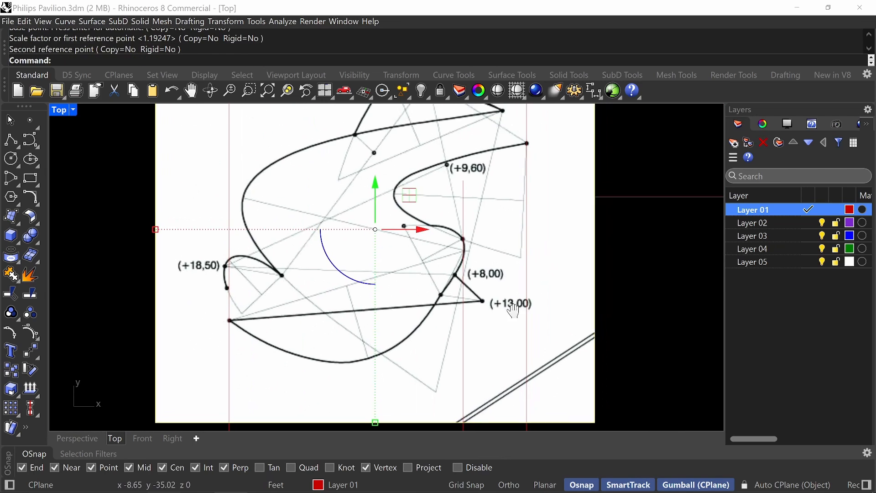
Delete the short vertical helper line used as the plan's scaling reference.
{"action": "scroll", "coordinate": [476, 207], "scroll_direction": "down", "scroll_amount": 5}
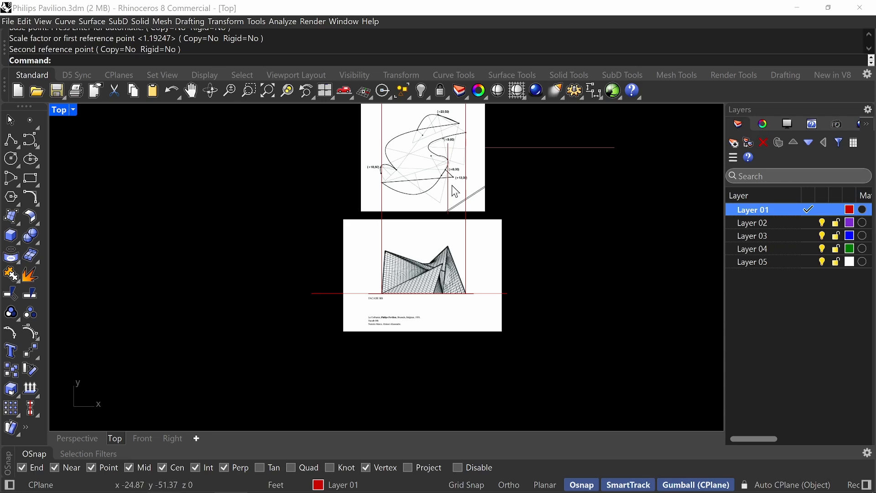
{"action": "left_click", "coordinate": [447, 190]}
{"action": "left_click", "coordinate": [464, 220]}
{"action": "key", "text": "Delete"}
{"action": "key", "text": "Delete"}
{"action": "key", "text": "Delete"}
Delete the left vertical guide line and the horizontal guide line at the base of the facade.
{"action": "right_click_drag", "start_coordinate": [542, 171], "coordinate": [500, 209]}
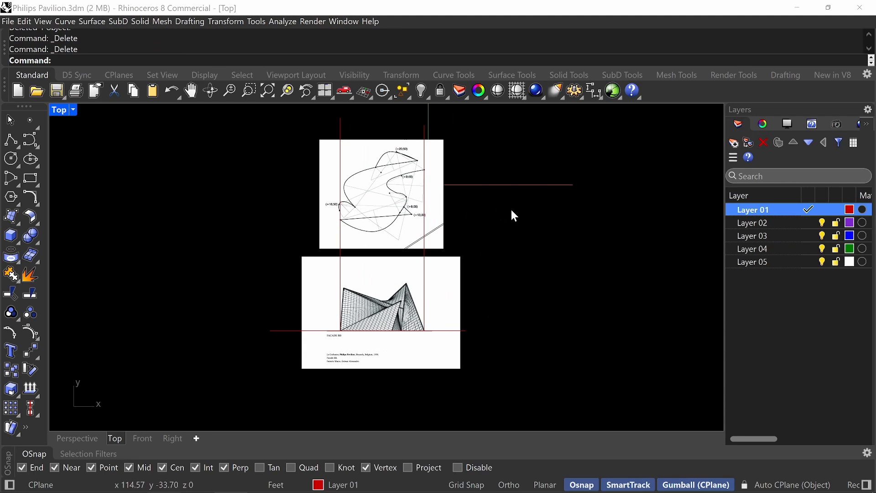
{"action": "left_click_drag", "start_coordinate": [444, 115], "coordinate": [322, 126]}
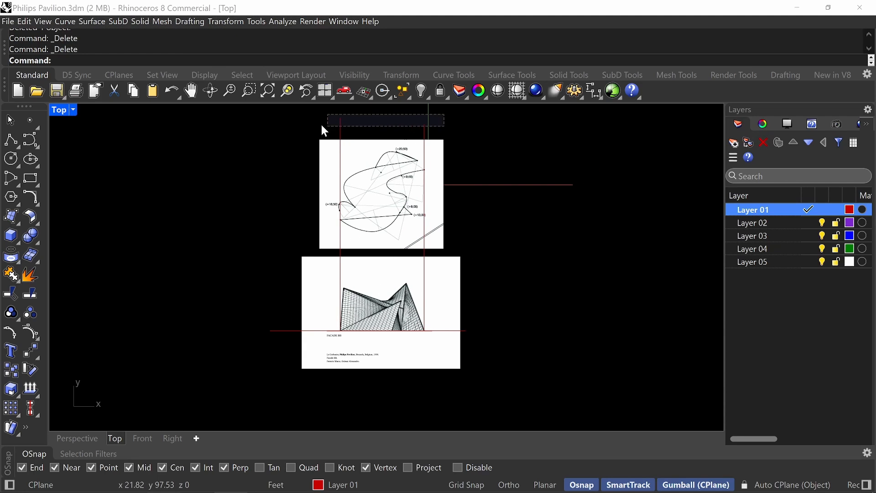
{"action": "key", "text": "Delete"}
{"action": "key", "text": "Delete"}
{"action": "left_click_drag", "start_coordinate": [281, 307], "coordinate": [256, 365]}
{"action": "key", "text": "Delete"}
{"action": "key", "text": "Delete"}
{"action": "right_click_drag", "start_coordinate": [633, 256], "coordinate": [619, 267]}
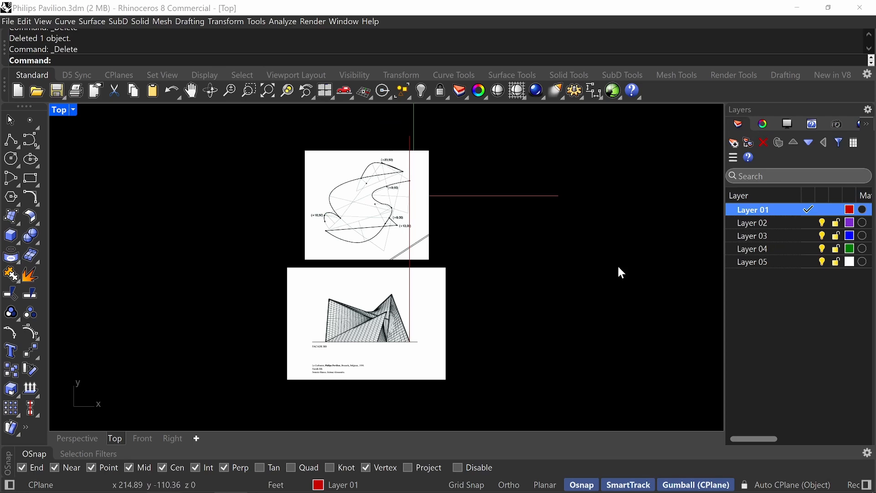
Rename Layer 01 as Plan.
{"action": "right_click", "coordinate": [754, 213]}
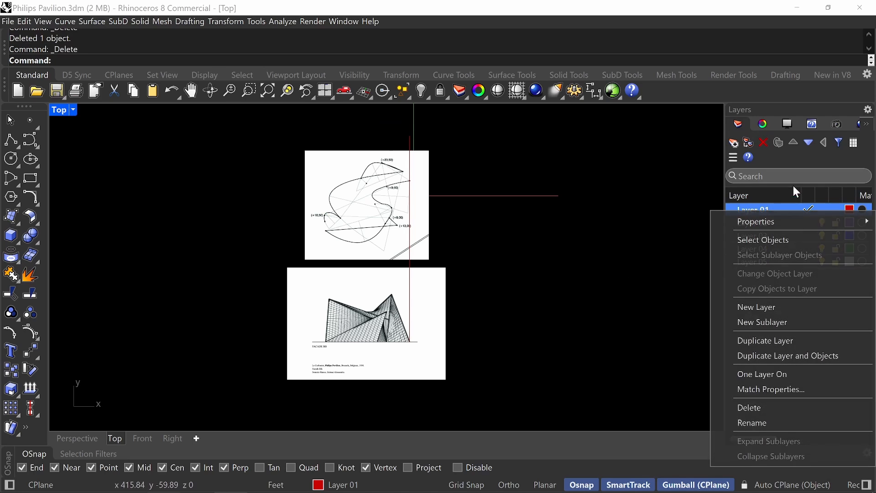
{"action": "left_click", "coordinate": [775, 422]}
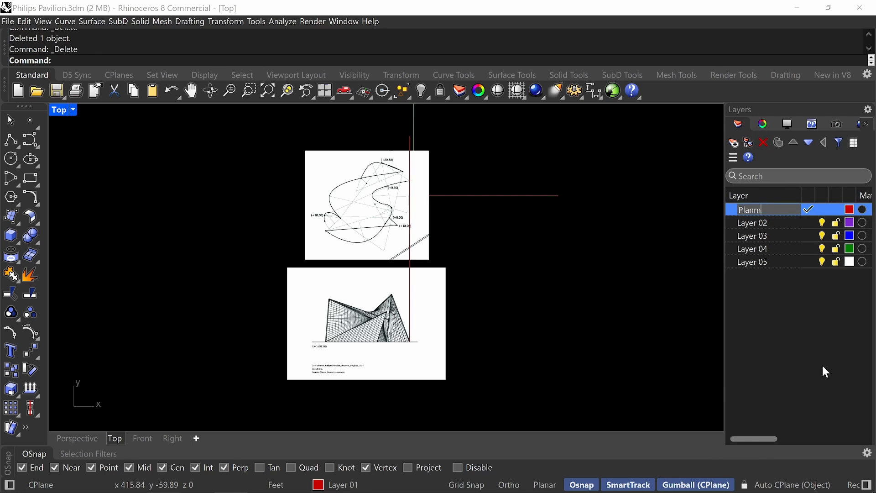
{"action": "type", "text": "Planm"}
{"action": "key", "text": "BackSpace"}
{"action": "key", "text": "Return"}
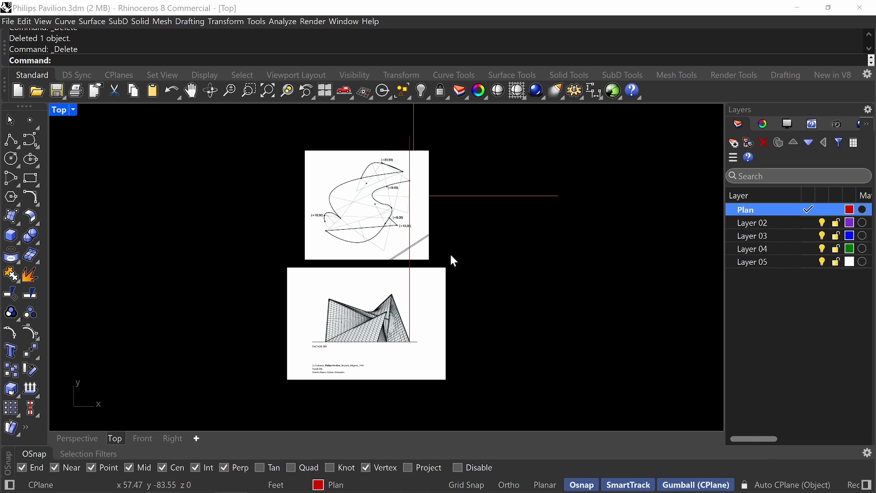
Delete the remaining vertical guide line and lock the plan and facade images in place.
{"action": "left_click", "coordinate": [410, 146]}
{"action": "key", "text": "Delete"}
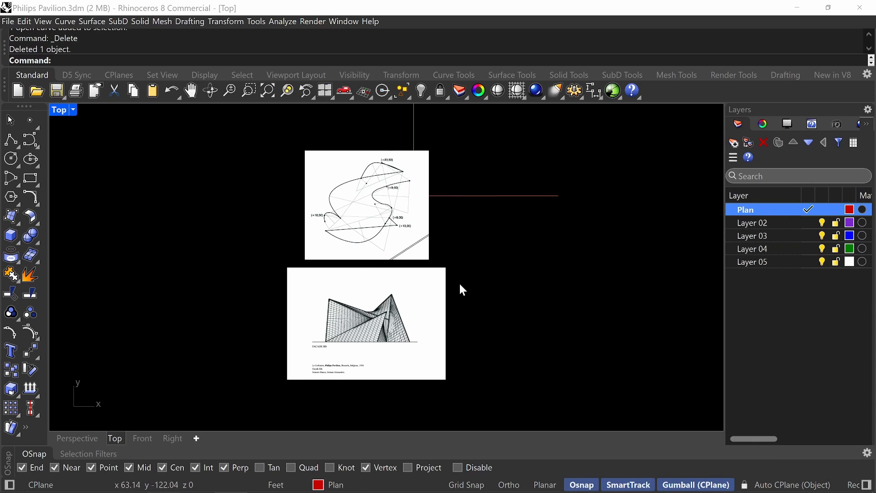
{"action": "left_click_drag", "start_coordinate": [486, 226], "coordinate": [375, 297]}
{"action": "type", "text": "Lock"}
{"action": "key", "text": "Return"}
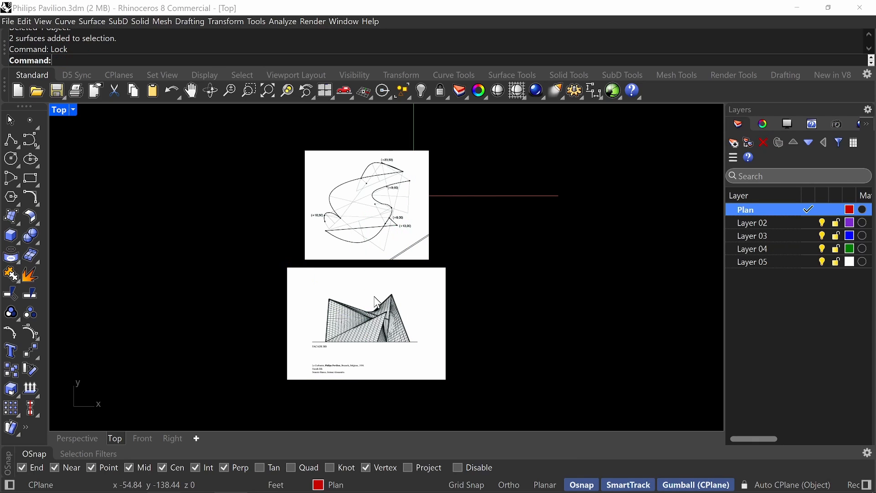
{"action": "right_click_drag", "start_coordinate": [541, 180], "coordinate": [524, 200]}
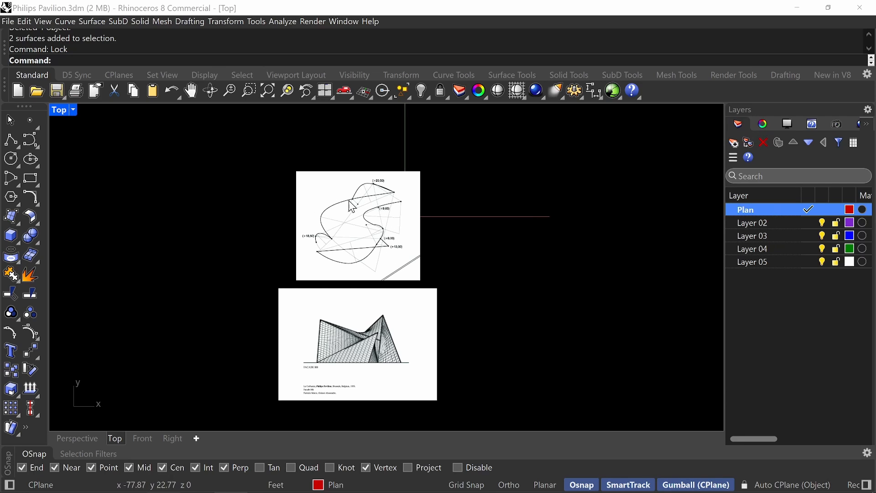
{"action": "scroll", "coordinate": [352, 206], "scroll_direction": "up", "scroll_amount": 5}
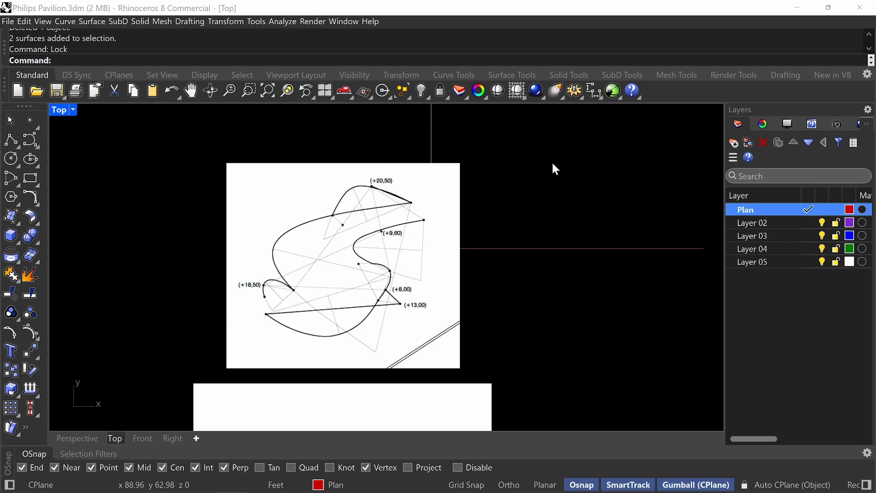
Launch the gInk screen annotation tool and start inking over the plan image.
{"action": "key", "text": "super"}
{"action": "type", "text": "gink"}
{"action": "key", "text": "Return"}
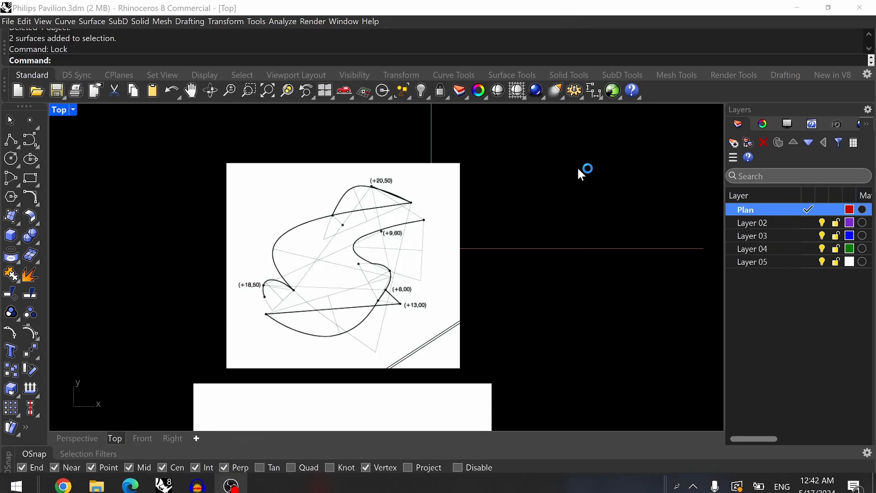
{"action": "right_click_drag", "start_coordinate": [448, 370], "coordinate": [475, 359]}
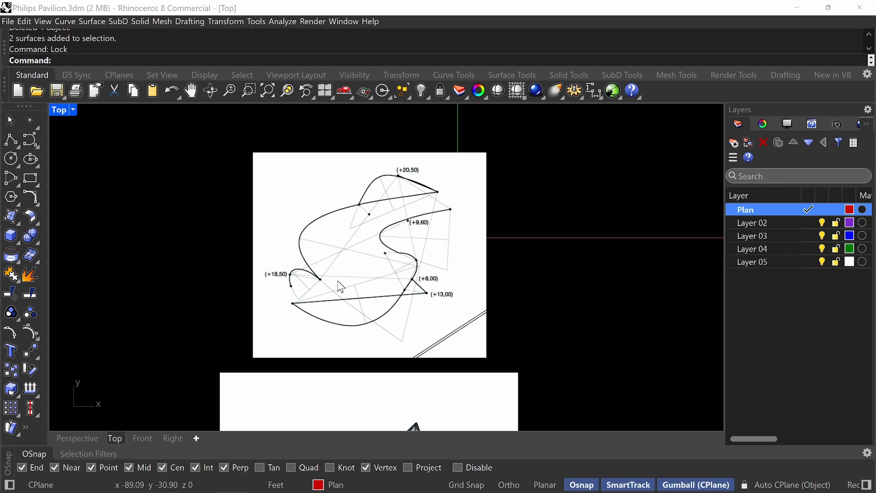
{"action": "key", "text": "ctrl+alt+g"}
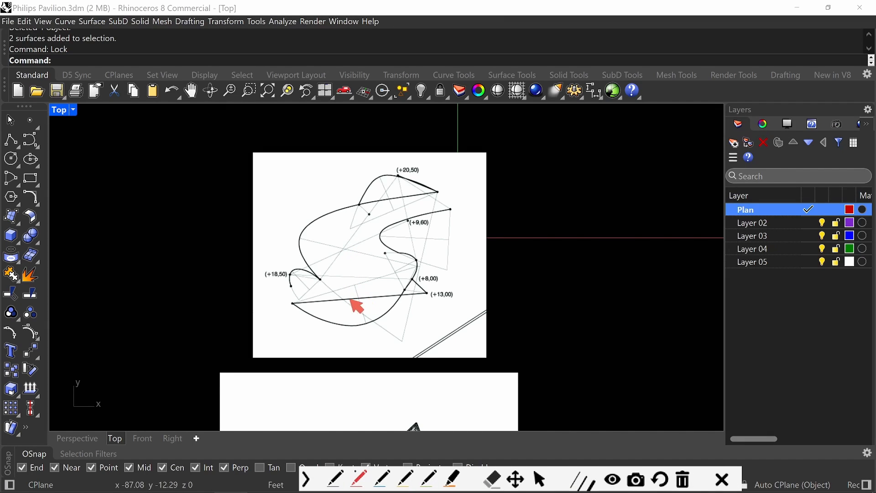
Mark the plan's construction lines and large left curve in red ink, and clear all the ink marks.
{"action": "mouse_move", "coordinate": [292, 286]}
{"action": "left_mouse_down"}
{"action": "mouse_move", "coordinate": [297, 300]}
{"action": "mouse_move", "coordinate": [405, 342]}
{"action": "left_mouse_up"}
{"action": "left_click_drag", "start_coordinate": [437, 193], "coordinate": [405, 341]}
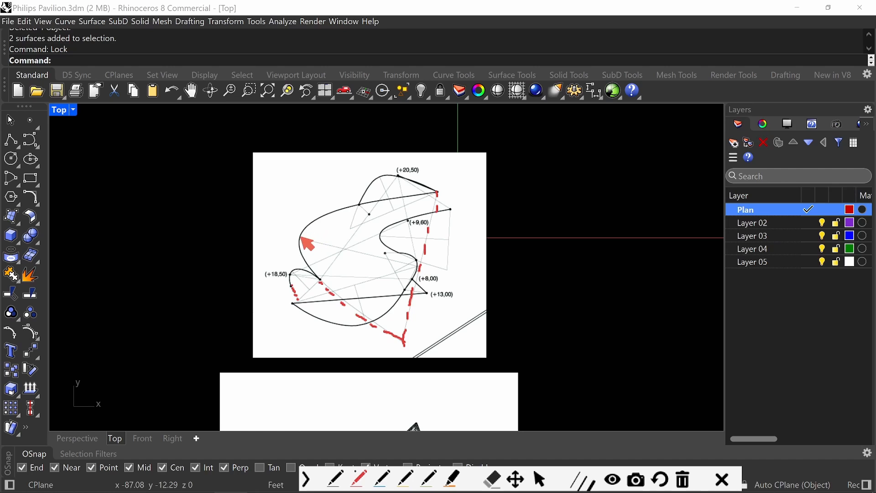
{"action": "mouse_move", "coordinate": [300, 236]}
{"action": "left_mouse_down"}
{"action": "mouse_move", "coordinate": [365, 258]}
{"action": "mouse_move", "coordinate": [419, 262]}
{"action": "left_mouse_up"}
{"action": "mouse_move", "coordinate": [438, 194]}
{"action": "left_mouse_down"}
{"action": "mouse_move", "coordinate": [345, 202]}
{"action": "mouse_move", "coordinate": [302, 262]}
{"action": "mouse_move", "coordinate": [406, 342]}
{"action": "left_mouse_up"}
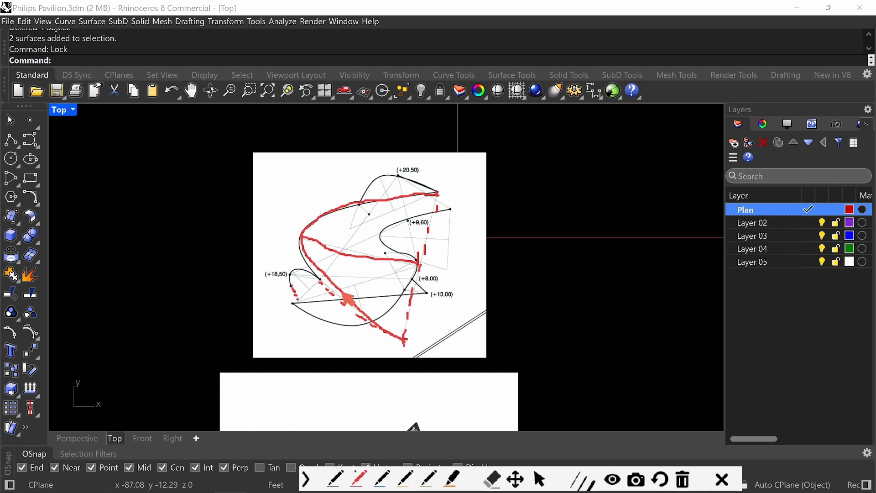
{"action": "key", "text": "ctrl+z"}
{"action": "key", "text": "ctrl+z"}
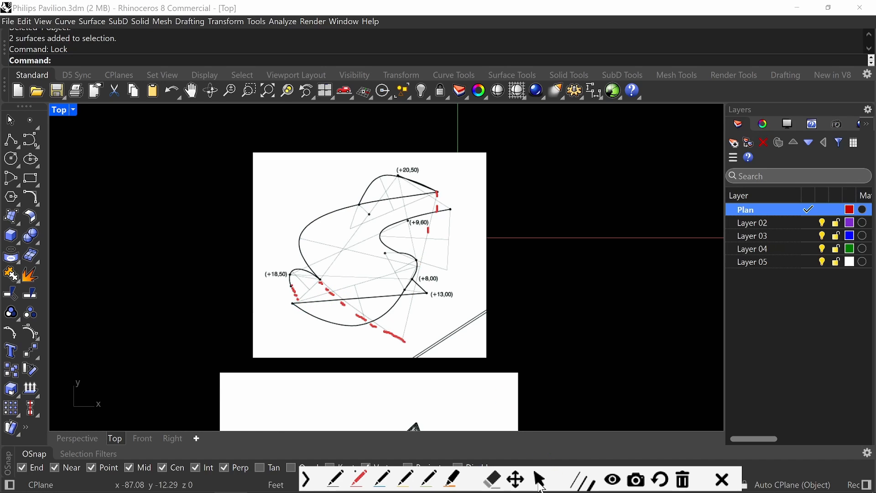
{"action": "left_click", "coordinate": [689, 482]}
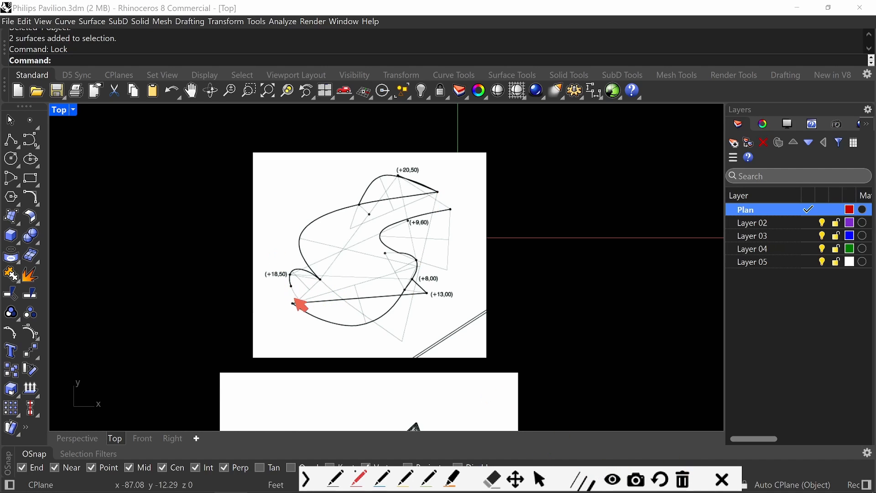
Trace the small left arc and the inner right curve of the plan in red ink, undo the strokes and leave inking.
{"action": "mouse_move", "coordinate": [296, 294]}
{"action": "left_mouse_down"}
{"action": "mouse_move", "coordinate": [291, 267]}
{"action": "mouse_move", "coordinate": [316, 280]}
{"action": "left_mouse_up"}
{"action": "mouse_move", "coordinate": [292, 304]}
{"action": "left_mouse_down"}
{"action": "mouse_move", "coordinate": [390, 283]}
{"action": "mouse_move", "coordinate": [421, 265]}
{"action": "mouse_move", "coordinate": [391, 319]}
{"action": "mouse_move", "coordinate": [331, 327]}
{"action": "mouse_move", "coordinate": [292, 303]}
{"action": "left_mouse_up"}
{"action": "mouse_move", "coordinate": [451, 210]}
{"action": "left_mouse_down"}
{"action": "mouse_move", "coordinate": [382, 246]}
{"action": "mouse_move", "coordinate": [421, 262]}
{"action": "left_mouse_up"}
{"action": "left_click_drag", "start_coordinate": [381, 233], "coordinate": [446, 242]}
{"action": "key", "text": "ctrl+z"}
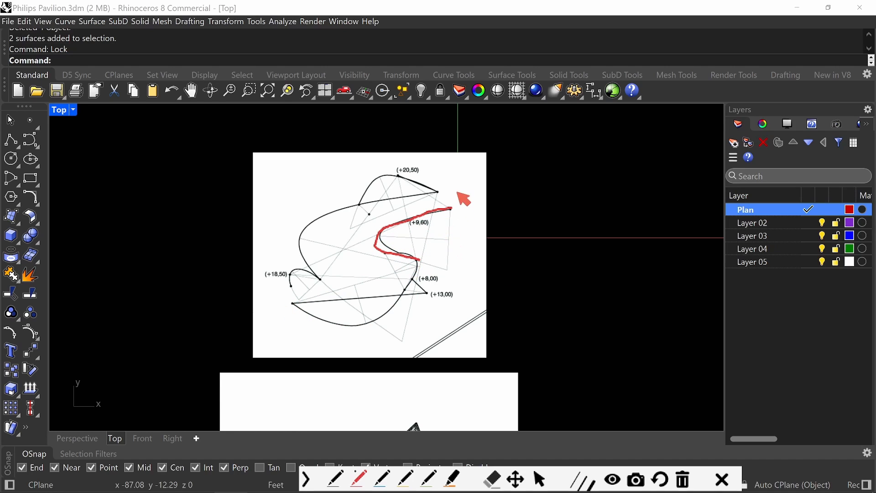
{"action": "key", "text": "ctrl+z"}
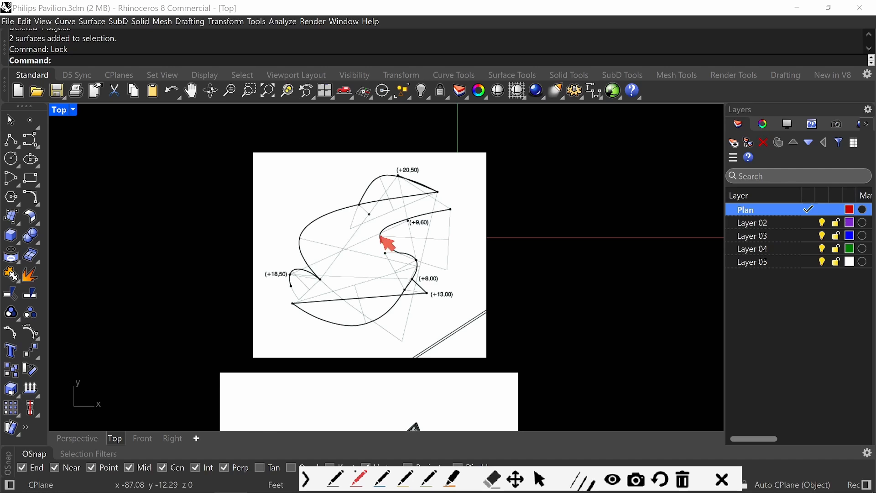
{"action": "left_click_drag", "start_coordinate": [382, 237], "coordinate": [383, 233]}
{"action": "key", "text": "Escape"}
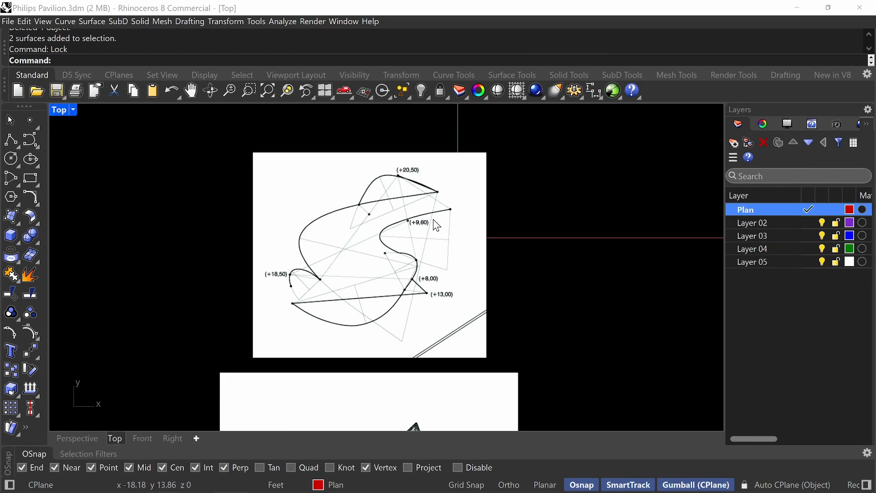
Circle the elevation labels +18,50, +8,00, +13,00, +20,50 and +9,60 on the plan in red ink and undo the marks.
{"action": "key", "text": "ctrl+g"}
{"action": "key", "text": "Escape"}
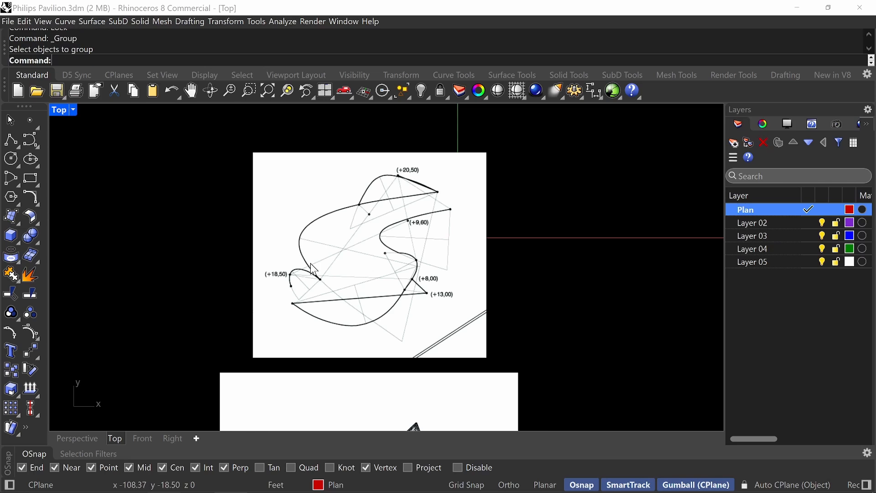
{"action": "key", "text": "ctrl+alt+g"}
{"action": "mouse_move", "coordinate": [290, 264]}
{"action": "left_mouse_down"}
{"action": "mouse_move", "coordinate": [272, 292]}
{"action": "mouse_move", "coordinate": [294, 254]}
{"action": "left_mouse_up"}
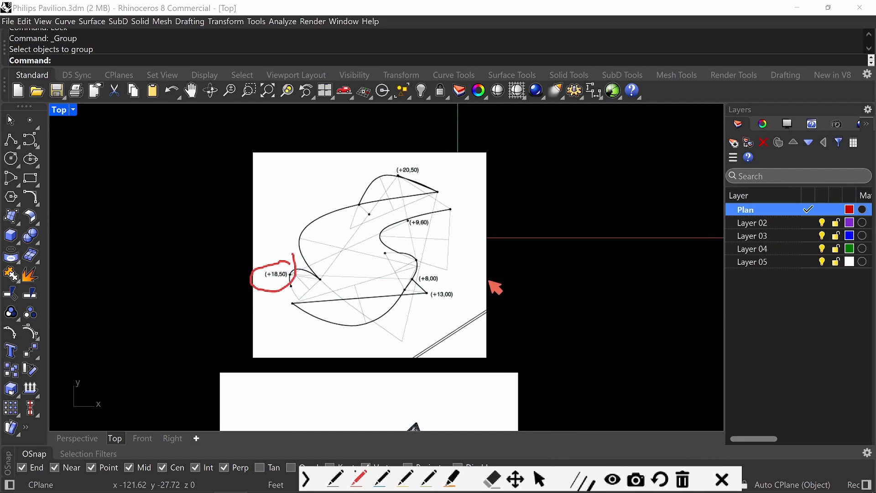
{"action": "left_click_drag", "start_coordinate": [451, 270], "coordinate": [410, 274]}
{"action": "mouse_move", "coordinate": [467, 288]}
{"action": "left_mouse_down"}
{"action": "mouse_move", "coordinate": [414, 292]}
{"action": "mouse_move", "coordinate": [467, 287]}
{"action": "left_mouse_up"}
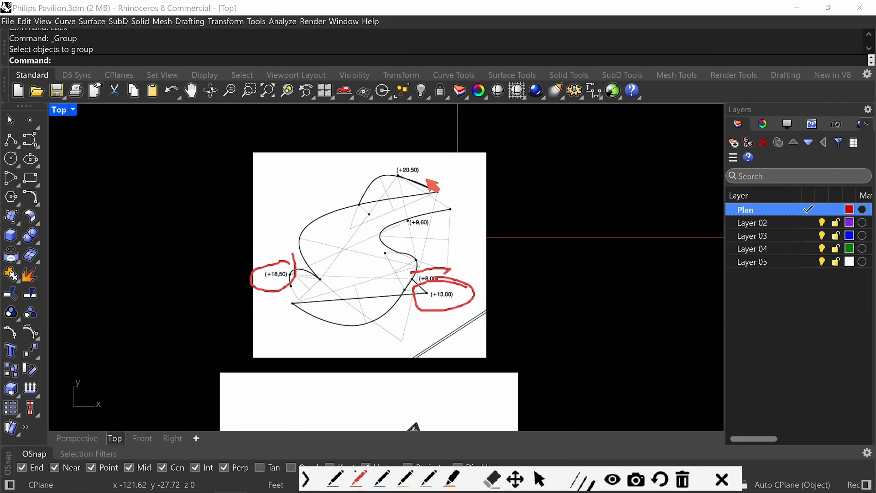
{"action": "left_click_drag", "start_coordinate": [425, 158], "coordinate": [434, 181]}
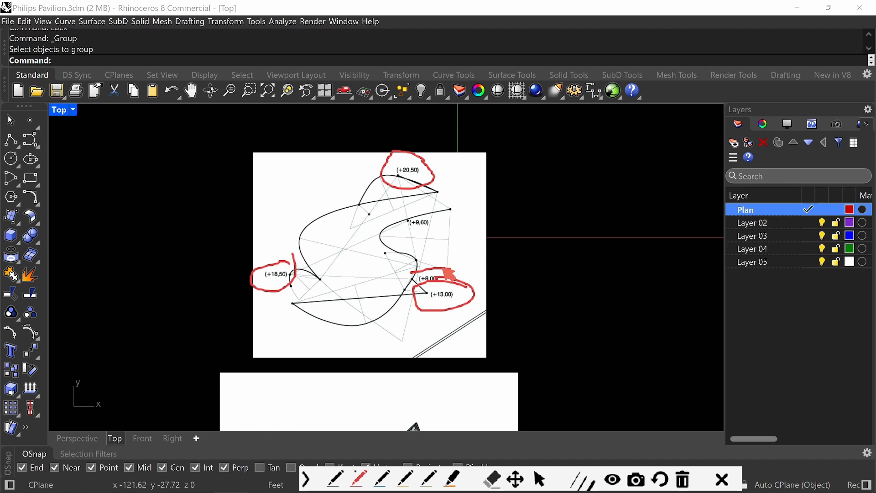
{"action": "left_click_drag", "start_coordinate": [409, 207], "coordinate": [441, 212]}
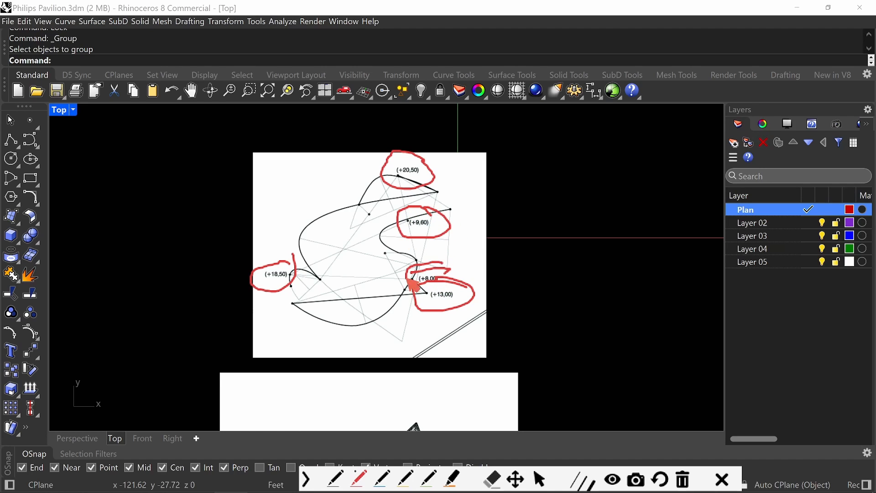
{"action": "key", "text": "ctrl+z"}
{"action": "key", "text": "ctrl+z"}
{"action": "key", "text": "ctrl+z"}
{"action": "key", "text": "ctrl+z"}
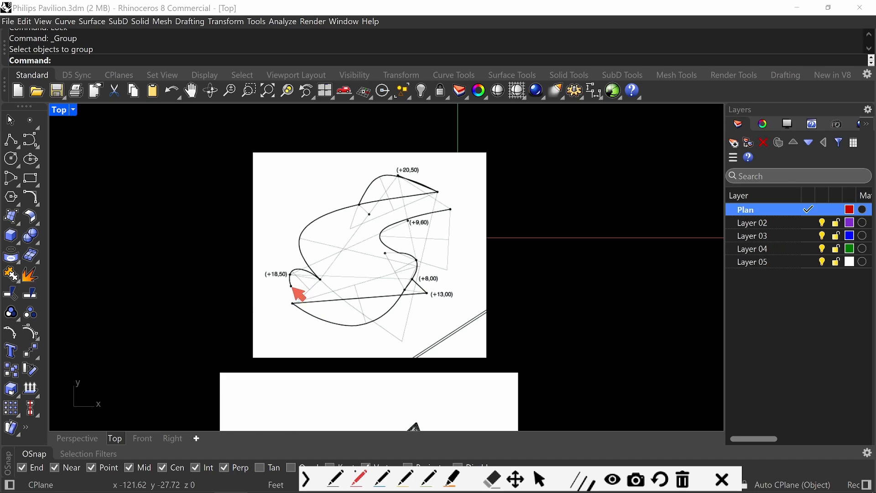
Trace the small left arc and the large upper curve of the plan in red ink and leave inking.
{"action": "mouse_move", "coordinate": [289, 286]}
{"action": "left_mouse_down"}
{"action": "mouse_move", "coordinate": [292, 274]}
{"action": "mouse_move", "coordinate": [319, 278]}
{"action": "left_mouse_up"}
{"action": "mouse_move", "coordinate": [301, 248]}
{"action": "left_mouse_down"}
{"action": "mouse_move", "coordinate": [401, 173]}
{"action": "mouse_move", "coordinate": [452, 192]}
{"action": "left_mouse_up"}
{"action": "key", "text": "Escape"}
Draw a degree-3 control point curve over the small arc at +18,50, from its lower dot to the sharp corner, with one point between.
{"action": "scroll", "coordinate": [399, 255], "scroll_direction": "down", "scroll_amount": 4}
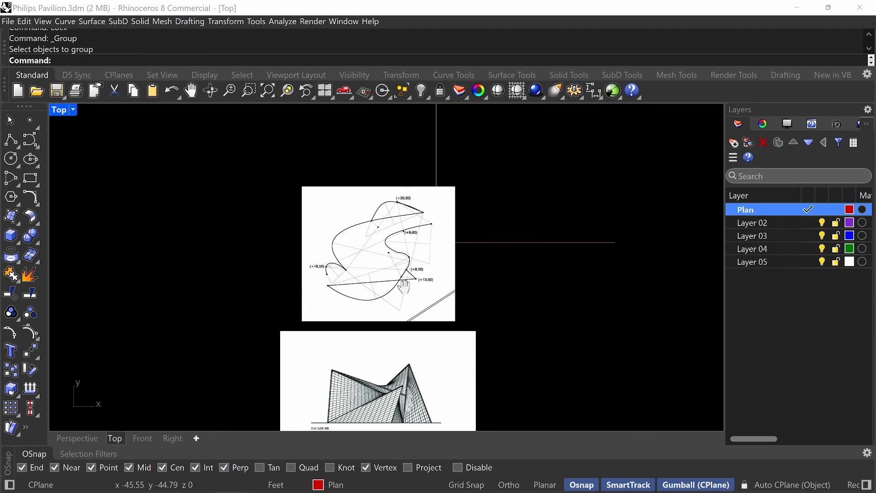
{"action": "right_click_drag", "start_coordinate": [398, 280], "coordinate": [406, 239]}
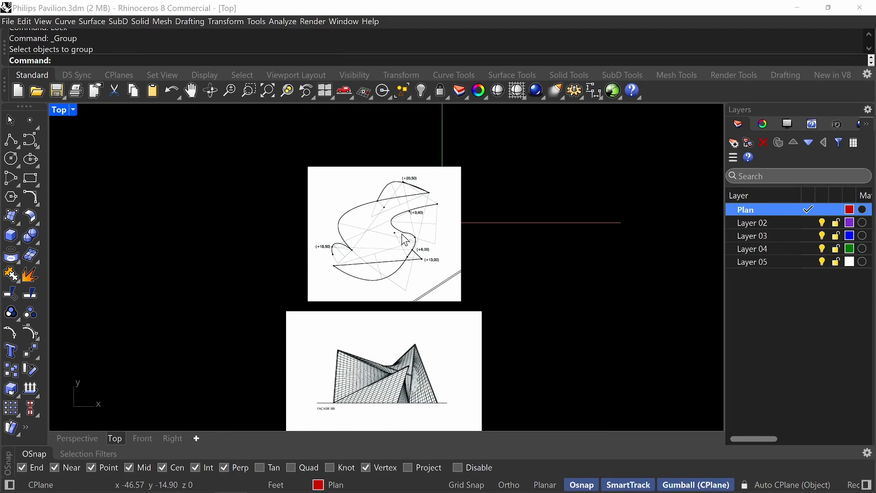
{"action": "left_click", "coordinate": [34, 145]}
{"action": "scroll", "coordinate": [342, 253], "scroll_direction": "up", "scroll_amount": 10}
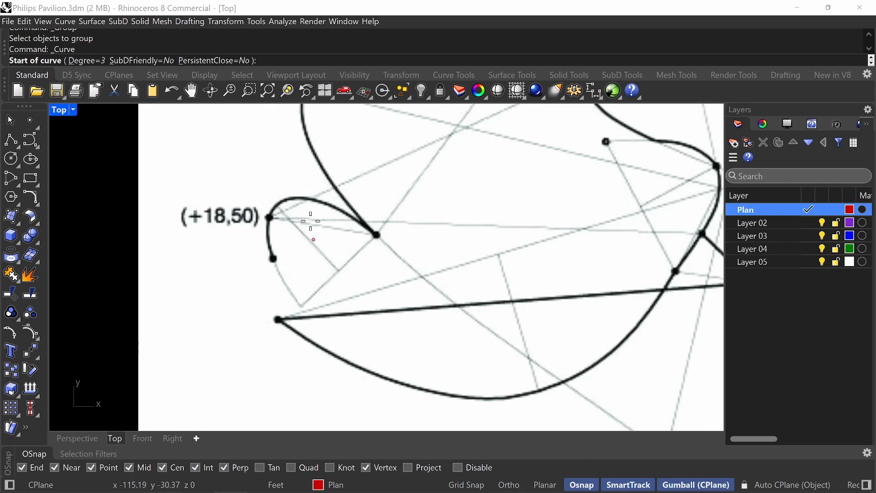
{"action": "scroll", "coordinate": [311, 221], "scroll_direction": "up", "scroll_amount": 4}
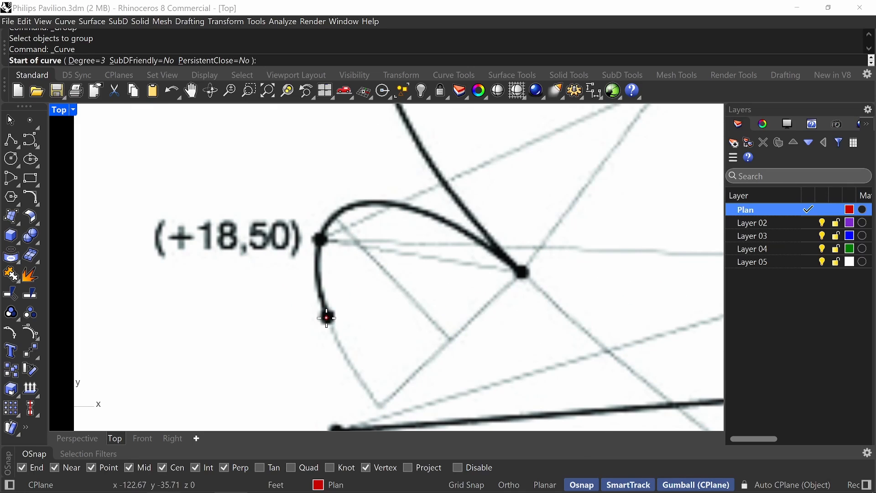
{"action": "left_click", "coordinate": [327, 317]}
{"action": "left_click", "coordinate": [341, 211]}
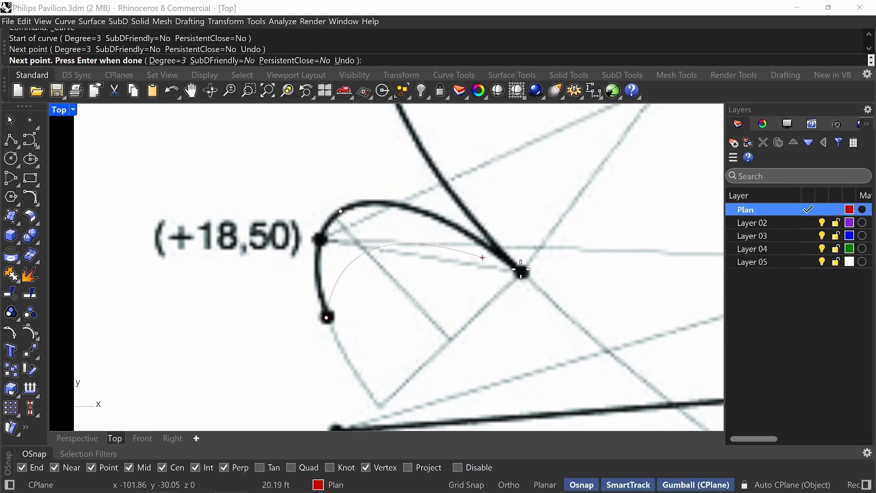
{"action": "left_click", "coordinate": [522, 270]}
{"action": "key", "text": "Return"}
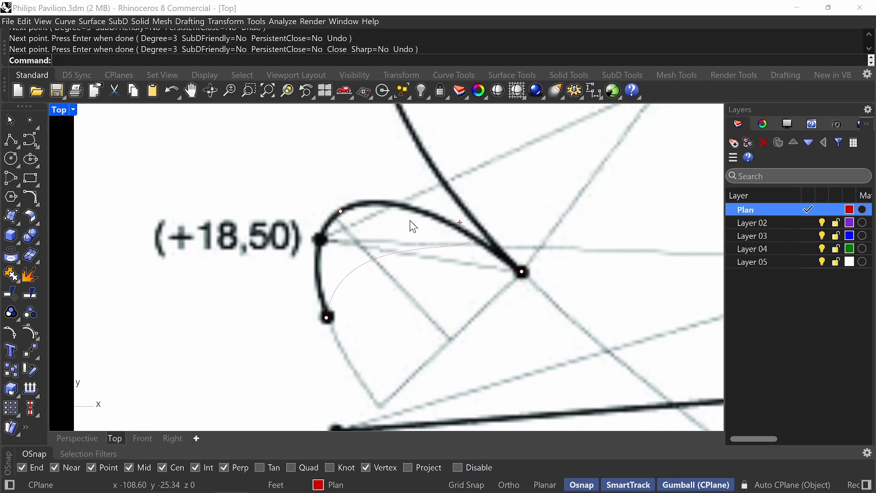
Move the new curve's middle control point up and outward until the curve follows the small arc at +18,50.
{"action": "left_click", "coordinate": [381, 252]}
{"action": "left_click", "coordinate": [341, 211]}
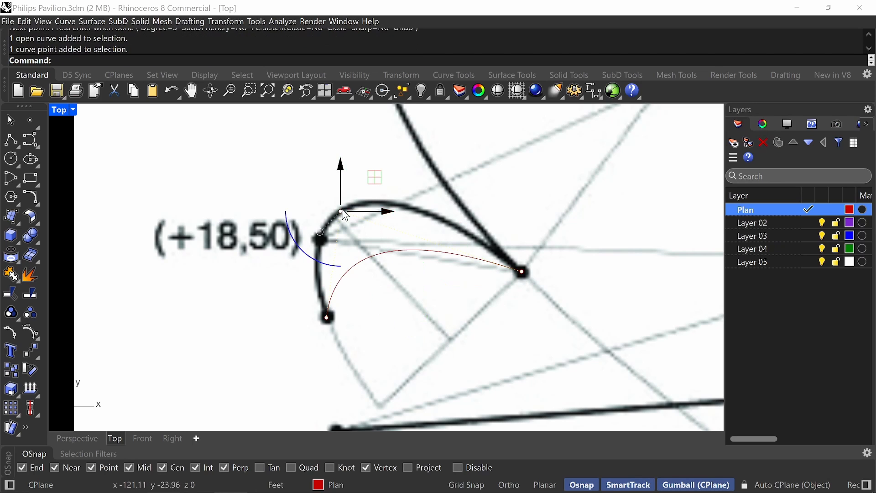
{"action": "scroll", "coordinate": [496, 262], "scroll_direction": "down", "scroll_amount": 3}
{"action": "left_click_drag", "start_coordinate": [482, 260], "coordinate": [450, 203]}
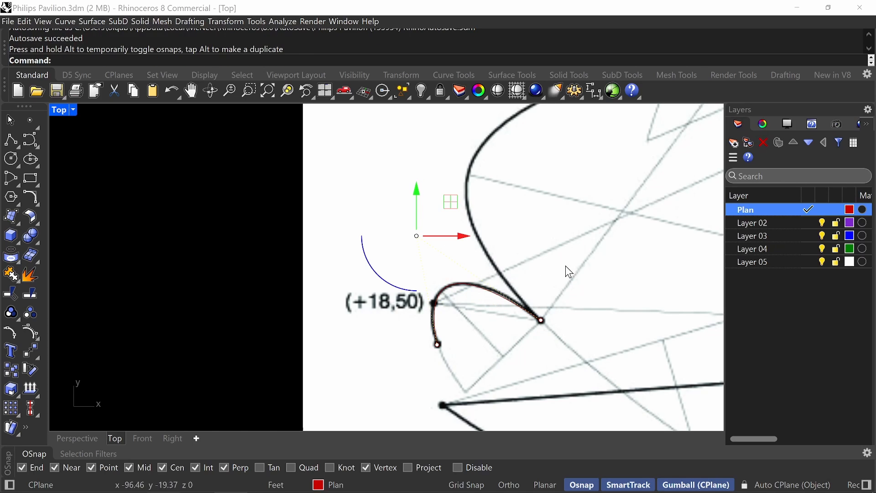
{"action": "right_click_drag", "start_coordinate": [596, 245], "coordinate": [518, 301]}
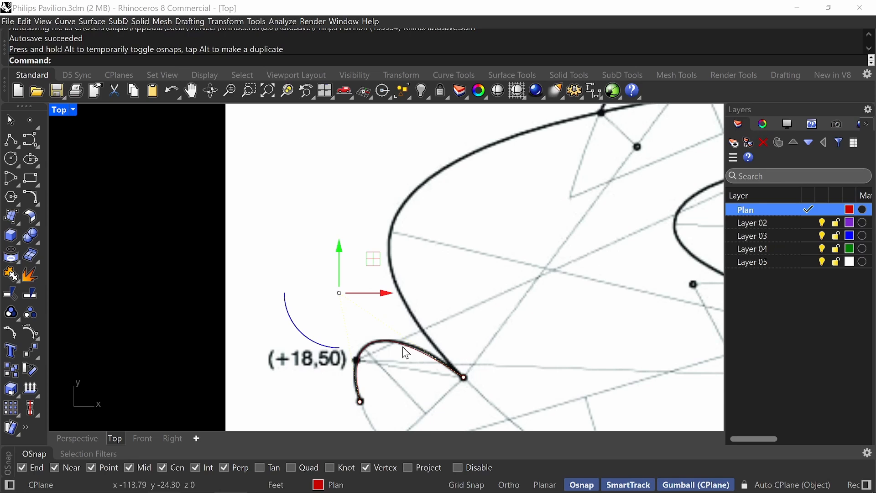
Draw a degree-3 control point curve along the large upper arc, from the sharp corner to the junction dot, with one point between.
{"action": "scroll", "coordinate": [450, 273], "scroll_direction": "down", "scroll_amount": 3}
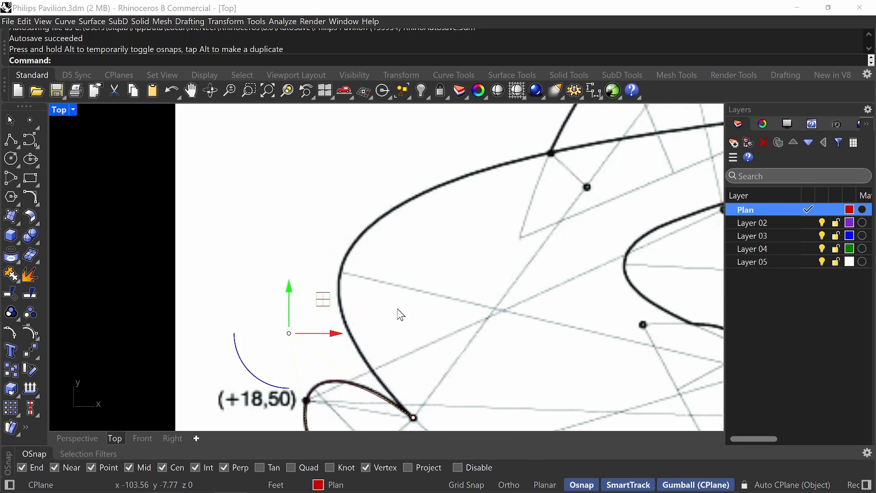
{"action": "left_click", "coordinate": [29, 140]}
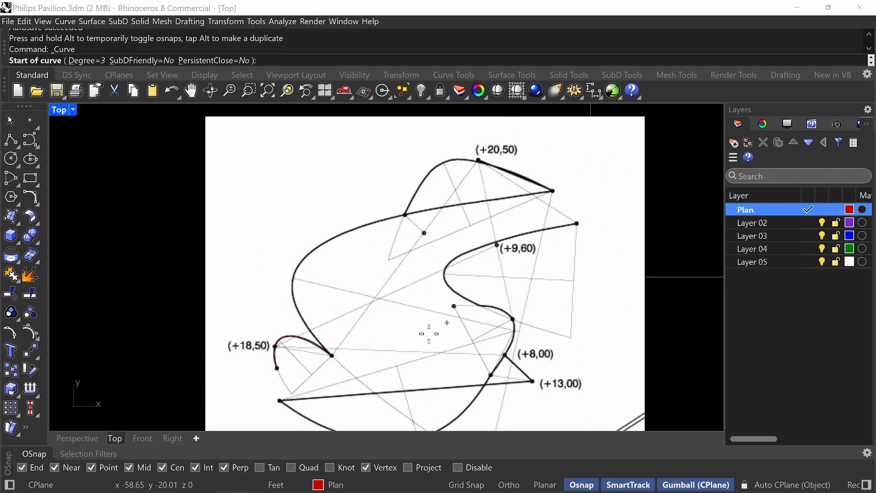
{"action": "left_click", "coordinate": [333, 354]}
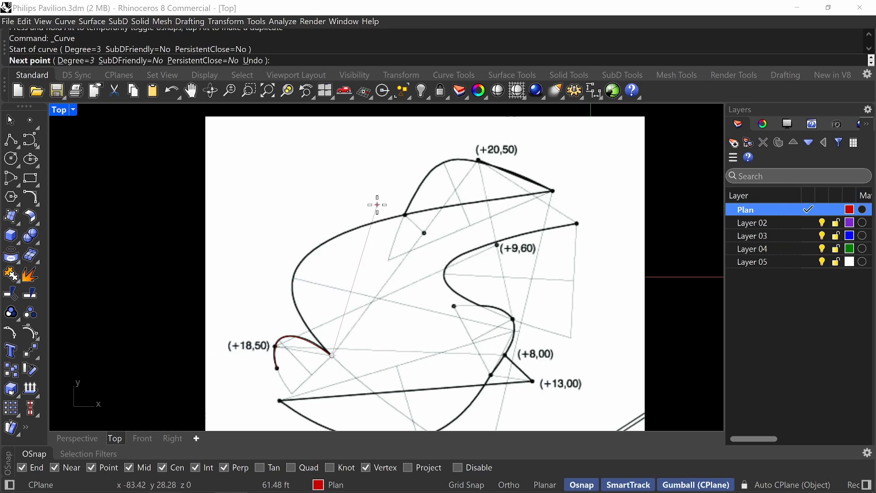
{"action": "left_click", "coordinate": [292, 279]}
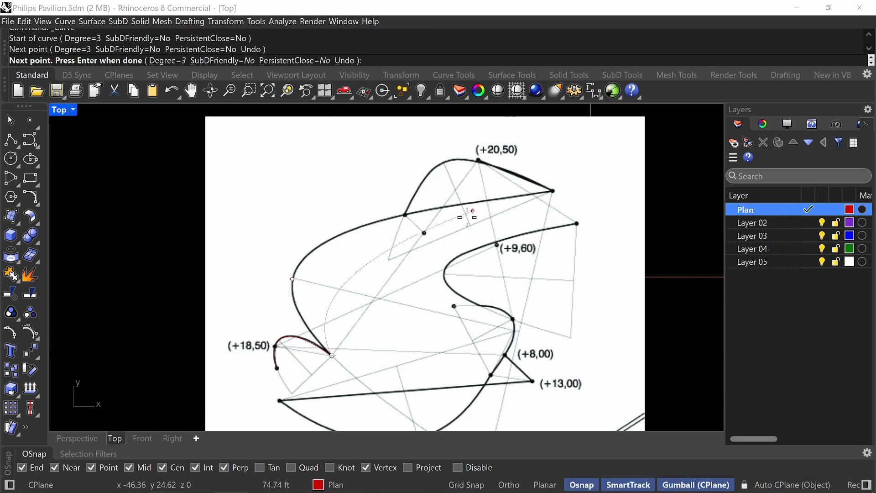
{"action": "left_click", "coordinate": [404, 214]}
{"action": "key", "text": "Return"}
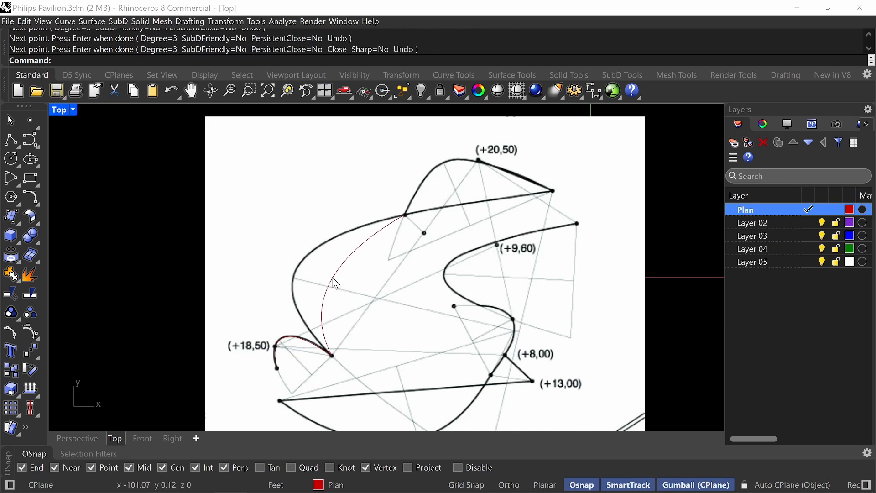
{"action": "key", "text": "Escape"}
Move the large arc curve's middle control point up and outward until the curve follows the plan line.
{"action": "left_click", "coordinate": [292, 279]}
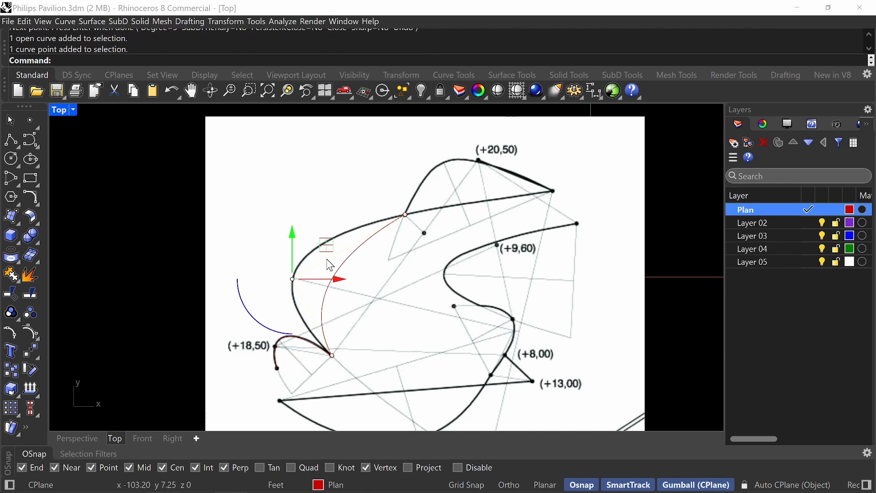
{"action": "left_click_drag", "start_coordinate": [326, 246], "coordinate": [262, 217]}
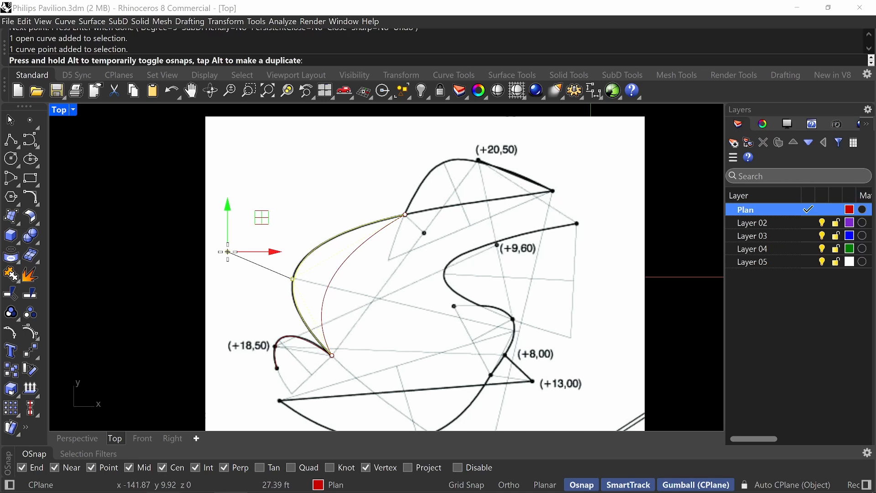
{"action": "left_click_drag", "start_coordinate": [228, 252], "coordinate": [228, 252]}
{"action": "scroll", "coordinate": [381, 241], "scroll_direction": "down", "scroll_amount": 2}
{"action": "right_click_drag", "start_coordinate": [265, 303], "coordinate": [309, 252]}
{"action": "scroll", "coordinate": [309, 253], "scroll_direction": "up", "scroll_amount": 6}
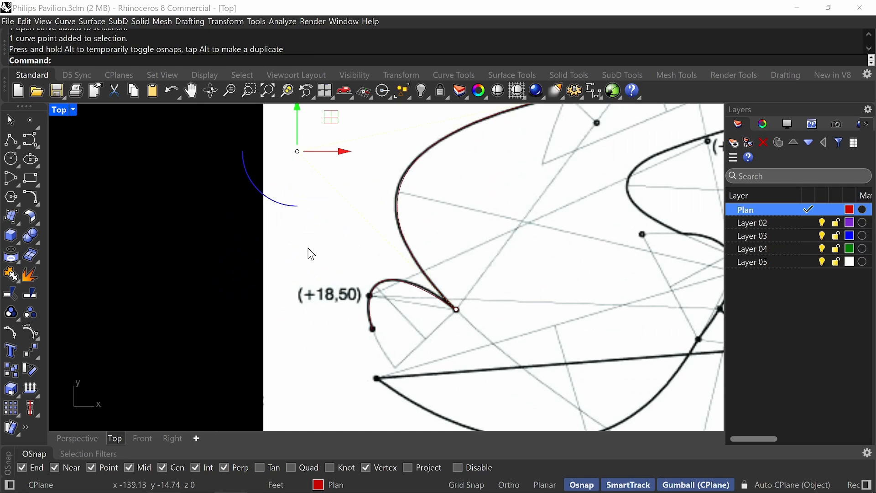
{"action": "scroll", "coordinate": [390, 218], "scroll_direction": "up", "scroll_amount": 8}
{"action": "right_click_drag", "start_coordinate": [393, 221], "coordinate": [315, 292]}
{"action": "scroll", "coordinate": [412, 228], "scroll_direction": "down", "scroll_amount": 8}
{"action": "key", "text": "Escape"}
{"action": "key", "text": "Escape"}
Draw a degree-3 control point curve over the arc at +20,50, from the junction dot to the pointed right end, with one point between.
{"action": "scroll", "coordinate": [402, 217], "scroll_direction": "down", "scroll_amount": 8}
{"action": "right_click_drag", "start_coordinate": [421, 214], "coordinate": [351, 273]}
{"action": "scroll", "coordinate": [371, 248], "scroll_direction": "up", "scroll_amount": 8}
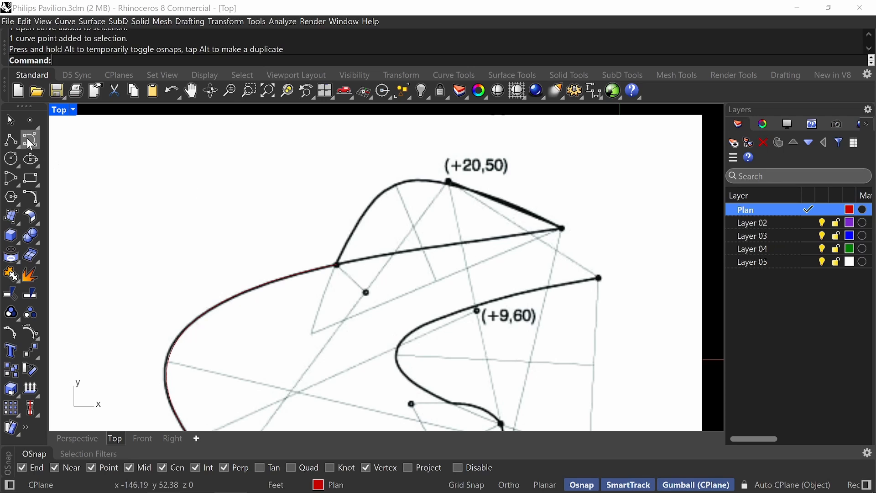
{"action": "left_click", "coordinate": [11, 140]}
{"action": "left_click", "coordinate": [338, 265]}
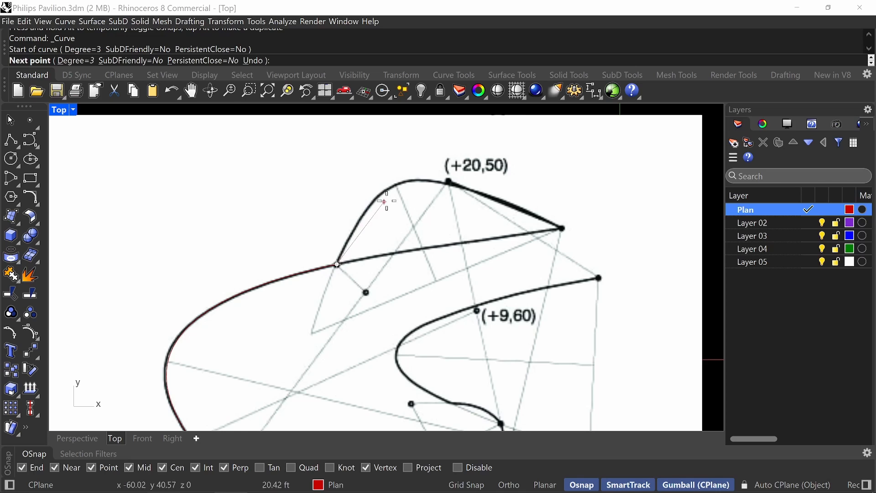
{"action": "left_click", "coordinate": [400, 184]}
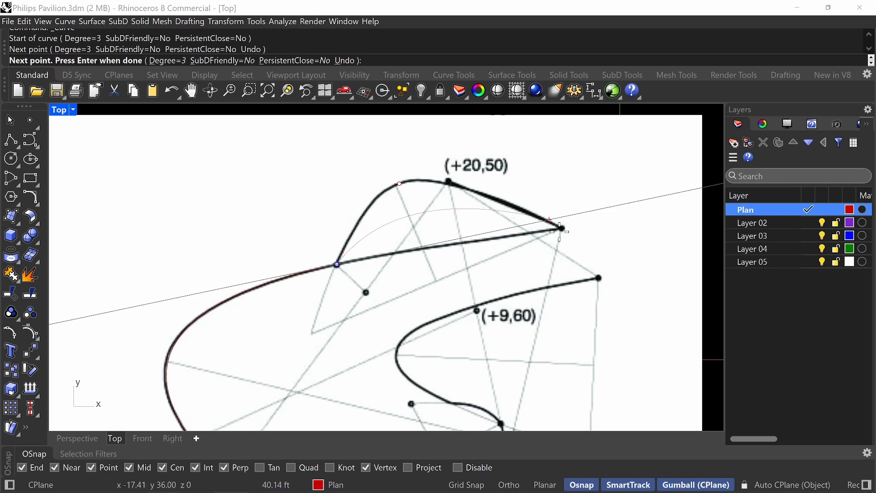
{"action": "left_click", "coordinate": [562, 228]}
{"action": "key", "text": "Return"}
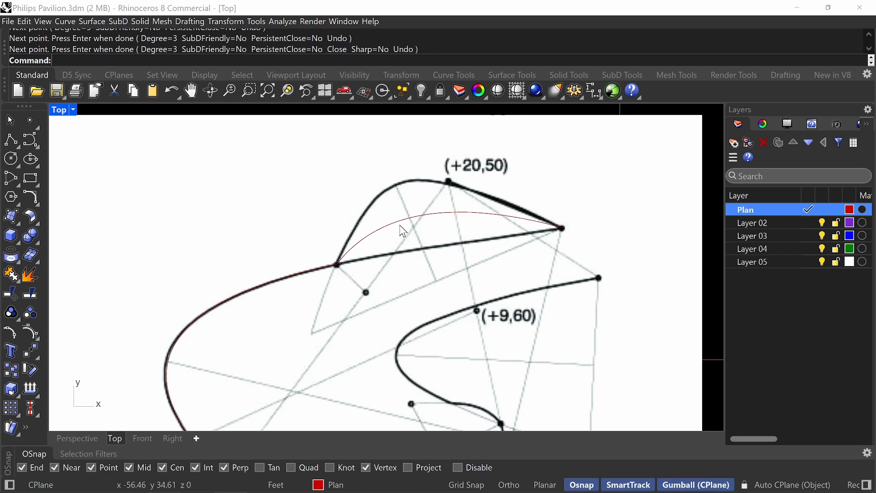
Move the middle control point of the +20,50 curve up and to the left, toward the plan's arc.
{"action": "left_click", "coordinate": [412, 217]}
{"action": "left_click", "coordinate": [399, 183]}
{"action": "right_click_drag", "start_coordinate": [416, 204], "coordinate": [438, 250]}
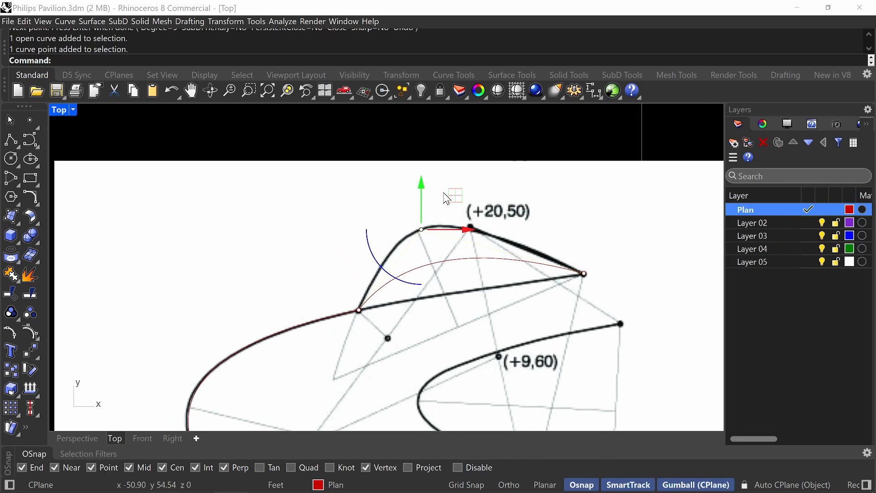
{"action": "left_click_drag", "start_coordinate": [451, 195], "coordinate": [394, 165]}
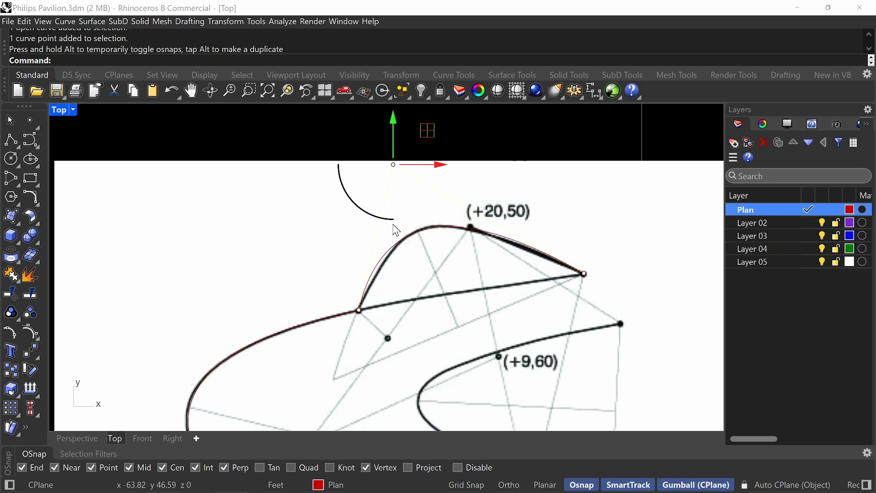
Switch to the Philips Pavilion PDF, examine the floor plan on page 47, and return to Rhino.
{"action": "key", "text": "alt+Tab"}
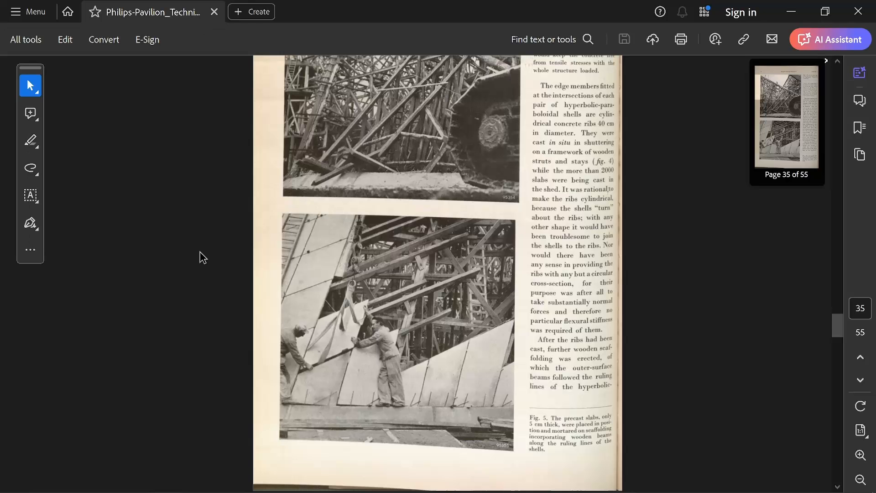
{"action": "scroll", "coordinate": [374, 192], "scroll_direction": "up", "scroll_amount": 1}
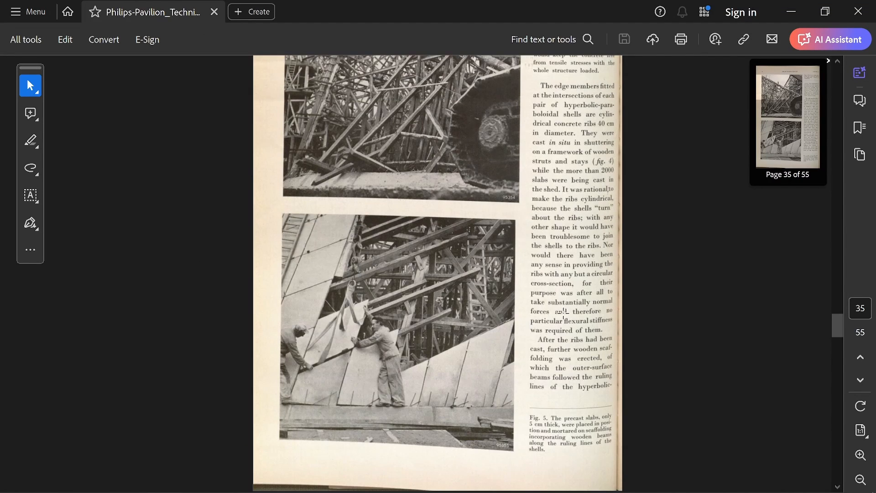
{"action": "left_click_drag", "start_coordinate": [834, 332], "coordinate": [837, 405]}
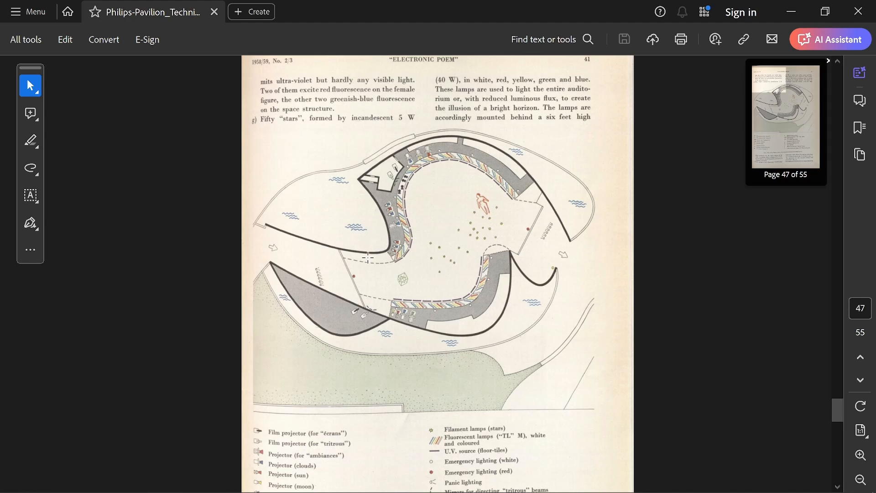
{"action": "key", "text": "alt+Tab"}
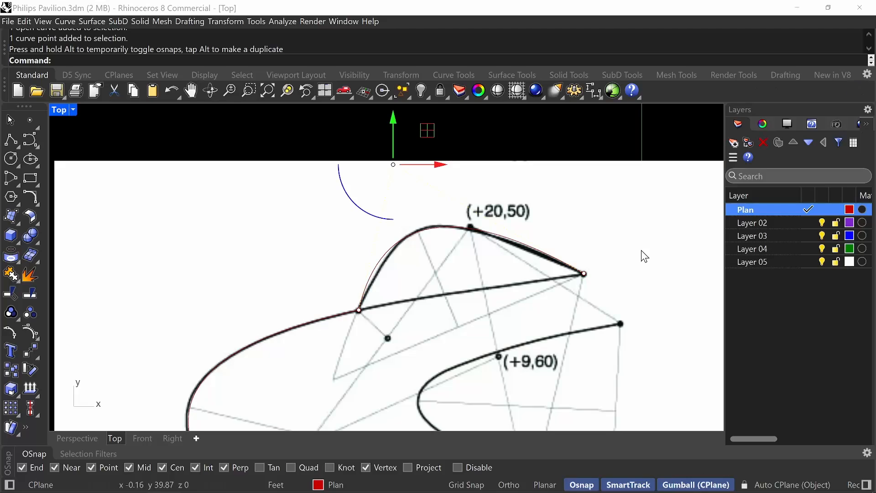
Insert a control point on the +20,50 curve's rising left flank, just above the junction dot, with InsertControlPoint.
{"action": "left_click", "coordinate": [402, 250]}
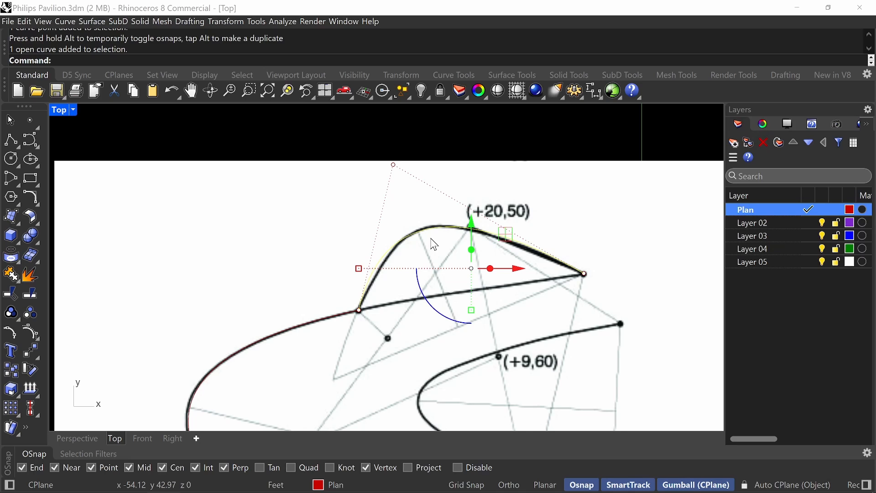
{"action": "type", "text": "Inset"}
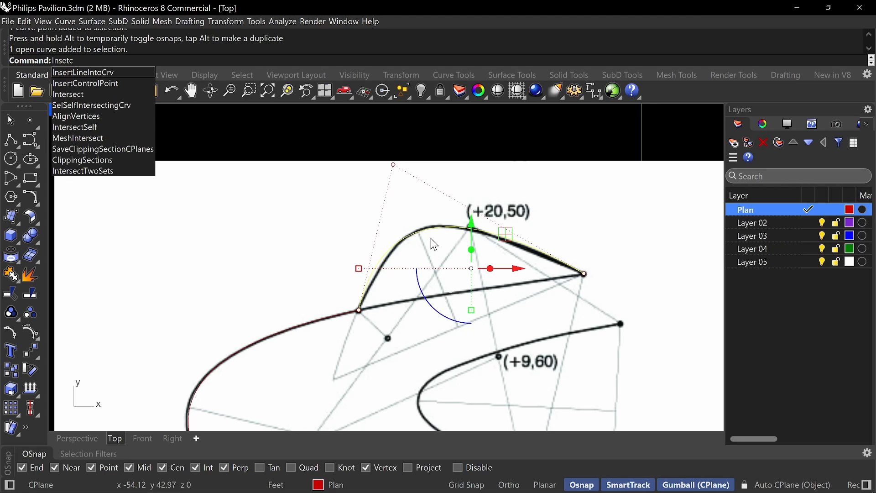
{"action": "type", "text": "c"}
{"action": "key", "text": "Down"}
{"action": "key", "text": "Down"}
{"action": "key", "text": "Return"}
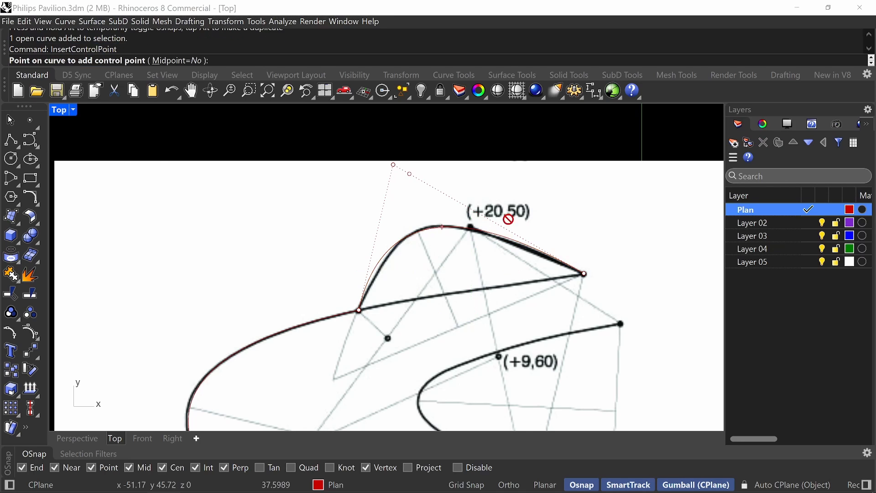
{"action": "left_click", "coordinate": [371, 266]}
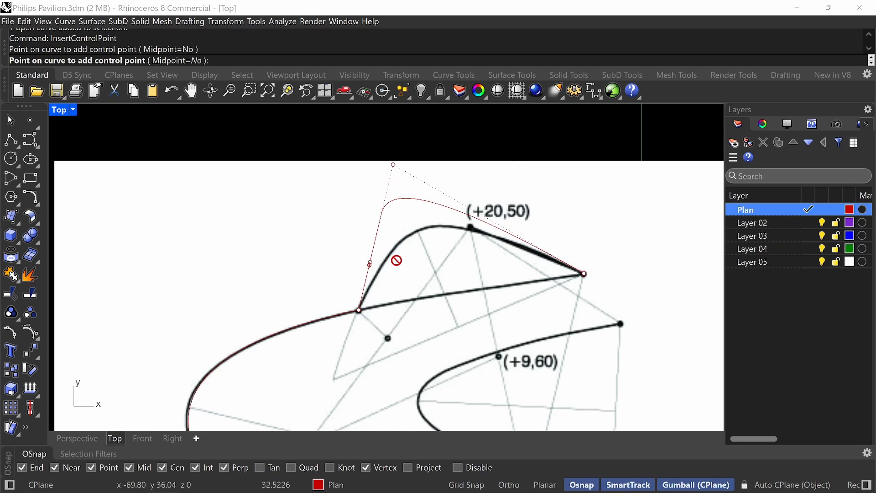
{"action": "key", "text": "Return"}
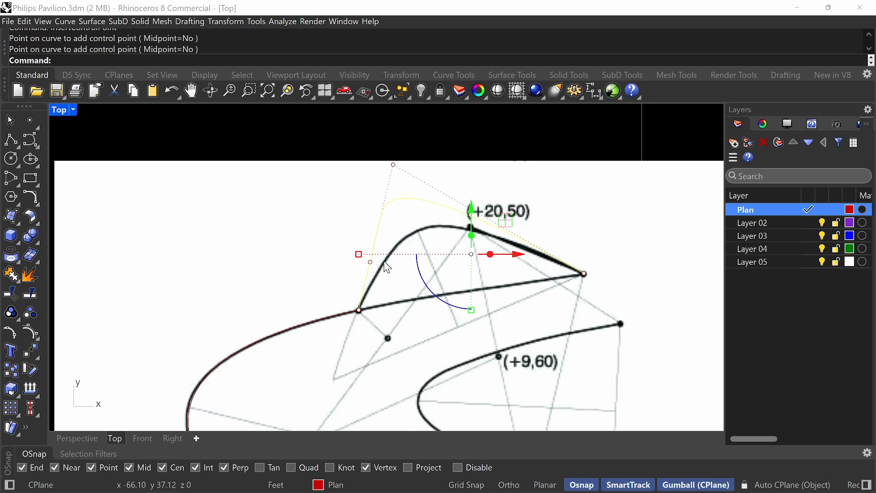
Move the +20,50 curve's top control point down and to the right, closer to the arc's crest.
{"action": "left_click", "coordinate": [396, 202]}
{"action": "left_click", "coordinate": [393, 165]}
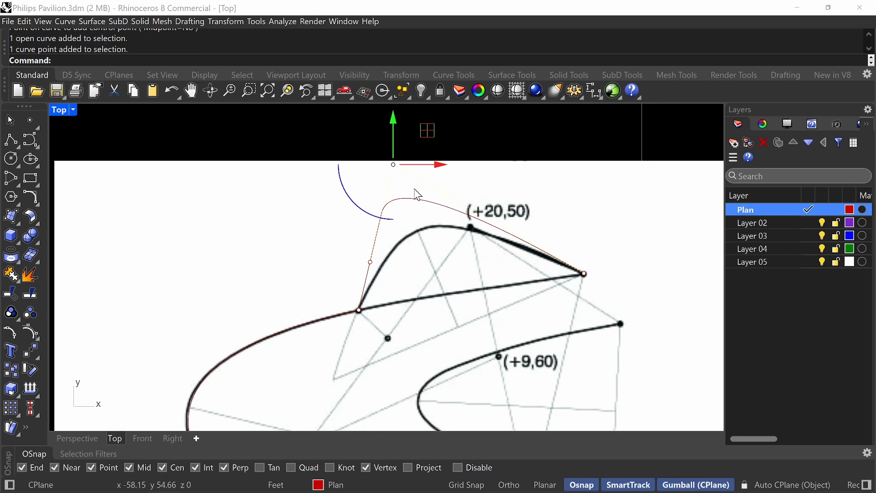
{"action": "left_click_drag", "start_coordinate": [394, 165], "coordinate": [448, 208]}
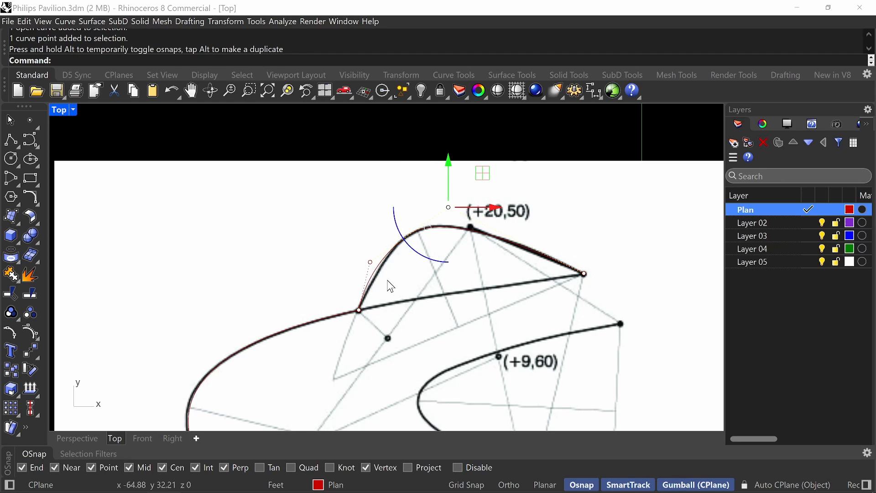
Move the inserted control point slightly inward so the curve's lower left flank follows the plan line.
{"action": "left_click", "coordinate": [371, 261]}
{"action": "right_click", "coordinate": [380, 251]}
{"action": "scroll", "coordinate": [382, 266], "scroll_direction": "up", "scroll_amount": 8}
{"action": "key", "text": "Escape"}
{"action": "left_click", "coordinate": [354, 258]}
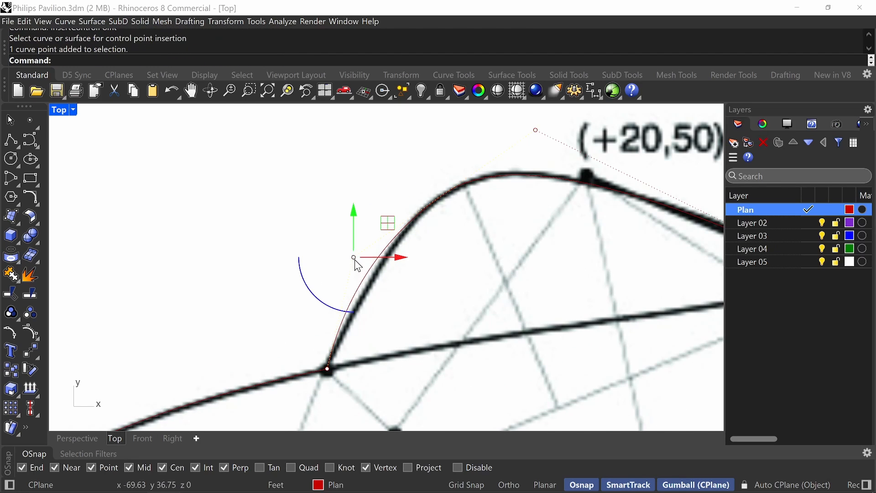
{"action": "left_click_drag", "start_coordinate": [354, 258], "coordinate": [313, 214]}
{"action": "scroll", "coordinate": [381, 288], "scroll_direction": "up", "scroll_amount": 12}
{"action": "scroll", "coordinate": [330, 237], "scroll_direction": "down", "scroll_amount": 16}
{"action": "scroll", "coordinate": [415, 175], "scroll_direction": "up", "scroll_amount": 4}
{"action": "right_click_drag", "start_coordinate": [470, 119], "coordinate": [472, 177]}
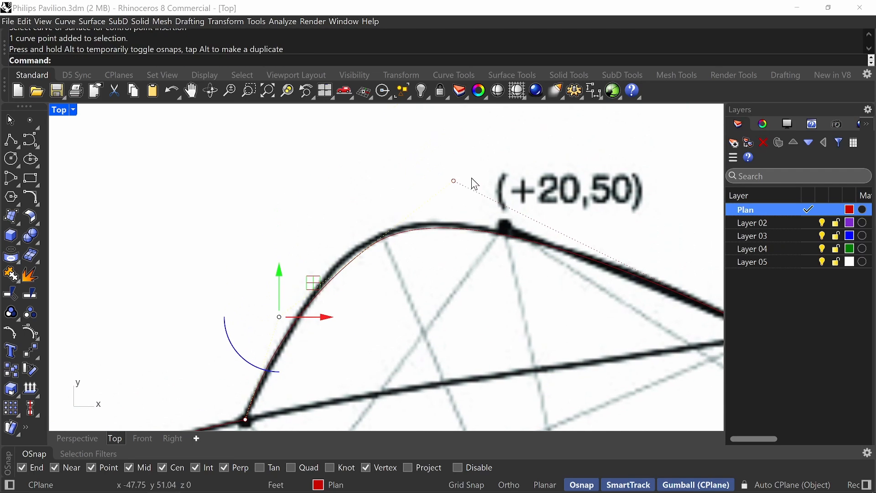
Nudge the +20,50 curve's top control point slightly up and left to match the arc, and hide the control points.
{"action": "left_click", "coordinate": [455, 181]}
{"action": "mouse_move", "coordinate": [455, 181]}
{"action": "left_mouse_down"}
{"action": "mouse_move", "coordinate": [476, 150]}
{"action": "mouse_move", "coordinate": [443, 176]}
{"action": "left_mouse_up"}
{"action": "scroll", "coordinate": [353, 201], "scroll_direction": "down", "scroll_amount": 10}
{"action": "key", "text": "Escape"}
{"action": "key", "text": "Escape"}
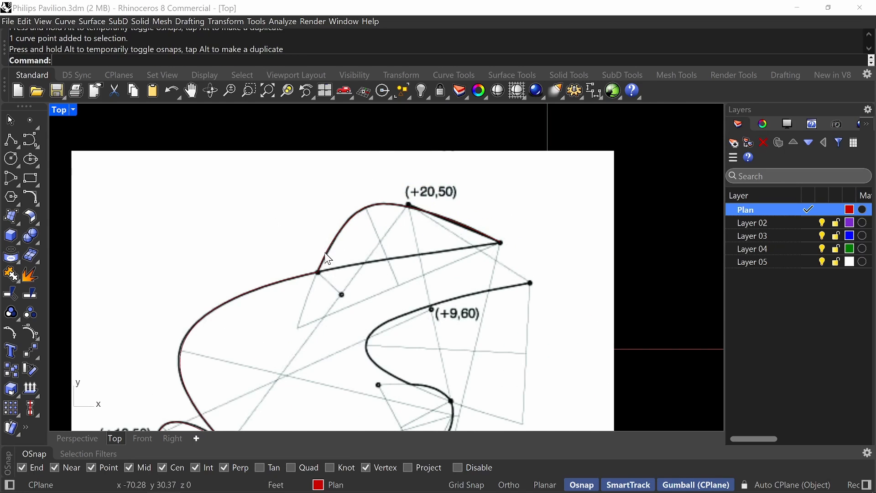
Draw a degree-3 control point curve along the lower arc, from its left corner to the dot below +8,00, with one point between.
{"action": "scroll", "coordinate": [328, 258], "scroll_direction": "down", "scroll_amount": 6}
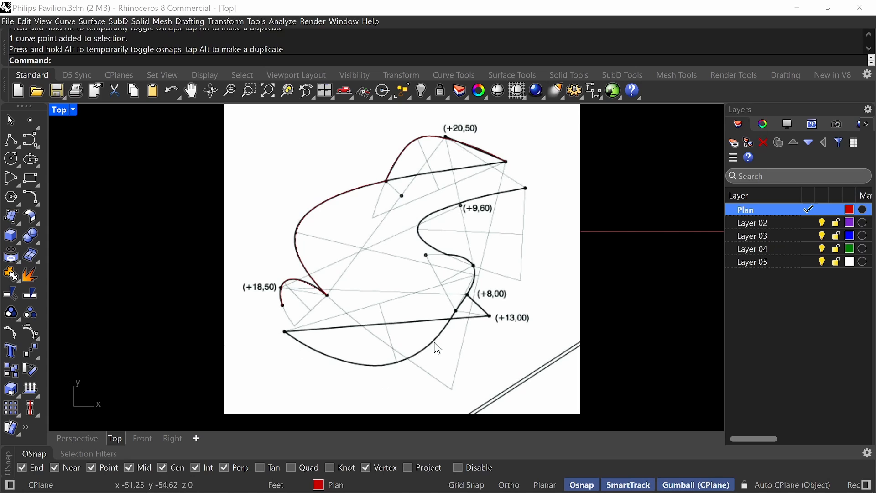
{"action": "right_click_drag", "start_coordinate": [377, 304], "coordinate": [378, 284]}
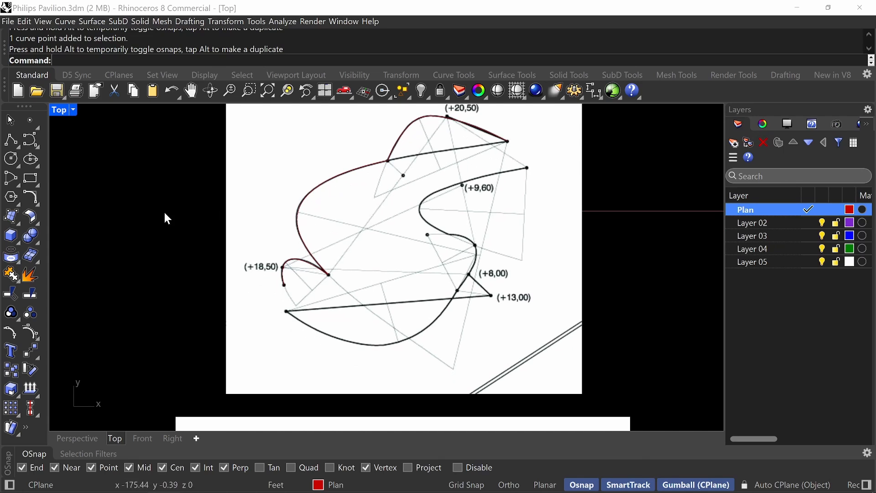
{"action": "left_click", "coordinate": [31, 139]}
{"action": "scroll", "coordinate": [287, 311], "scroll_direction": "up", "scroll_amount": 5}
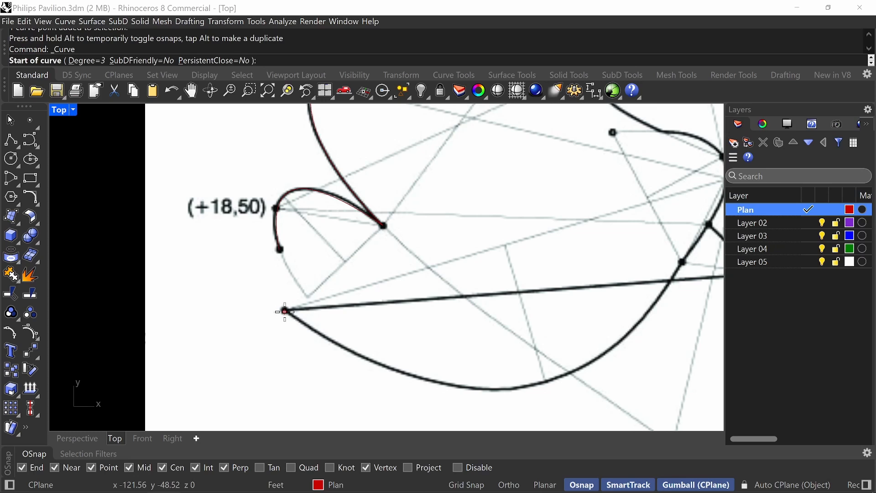
{"action": "left_click", "coordinate": [285, 312]}
{"action": "scroll", "coordinate": [320, 310], "scroll_direction": "down", "scroll_amount": 3}
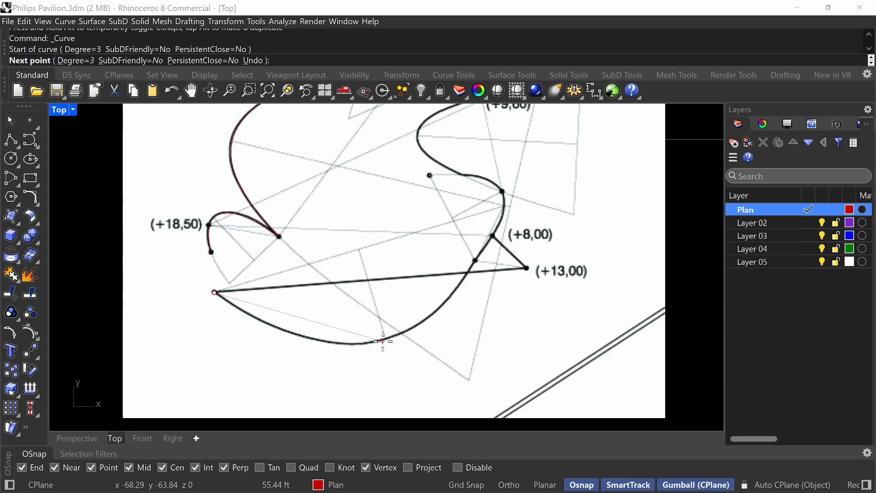
{"action": "left_click", "coordinate": [383, 342]}
{"action": "scroll", "coordinate": [514, 263], "scroll_direction": "up", "scroll_amount": 2}
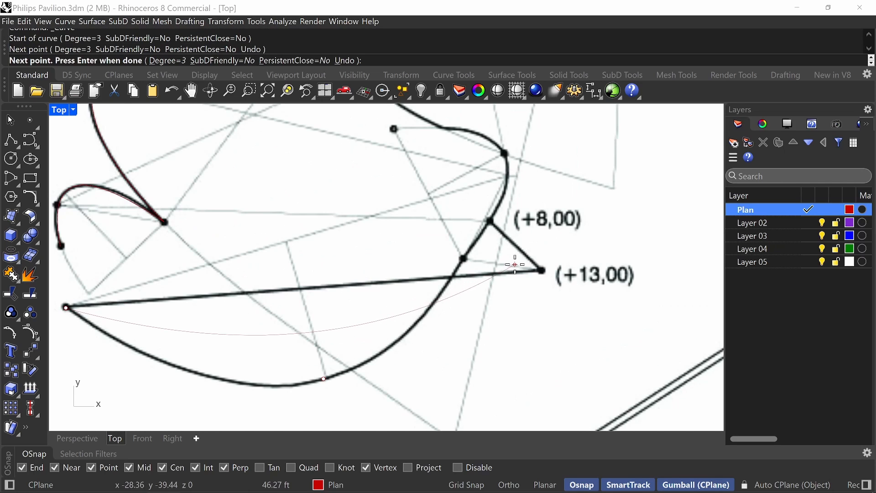
{"action": "scroll", "coordinate": [514, 247], "scroll_direction": "down", "scroll_amount": 3}
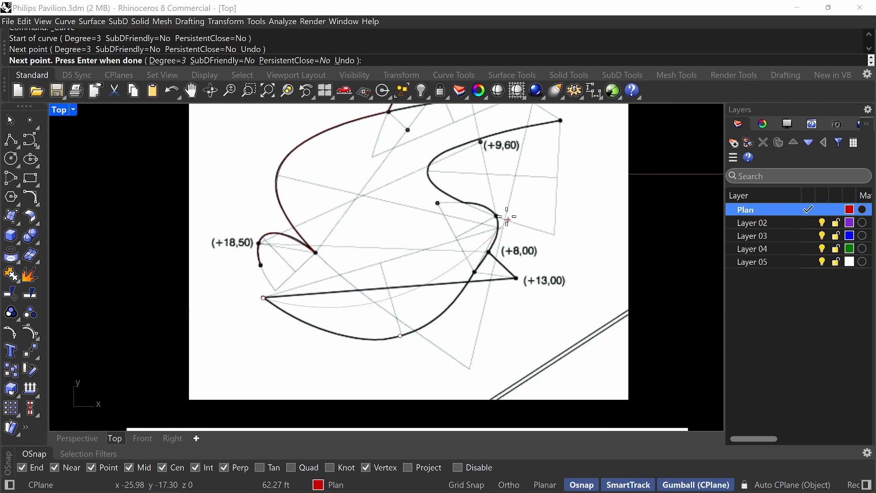
{"action": "left_click", "coordinate": [475, 272]}
{"action": "key", "text": "Return"}
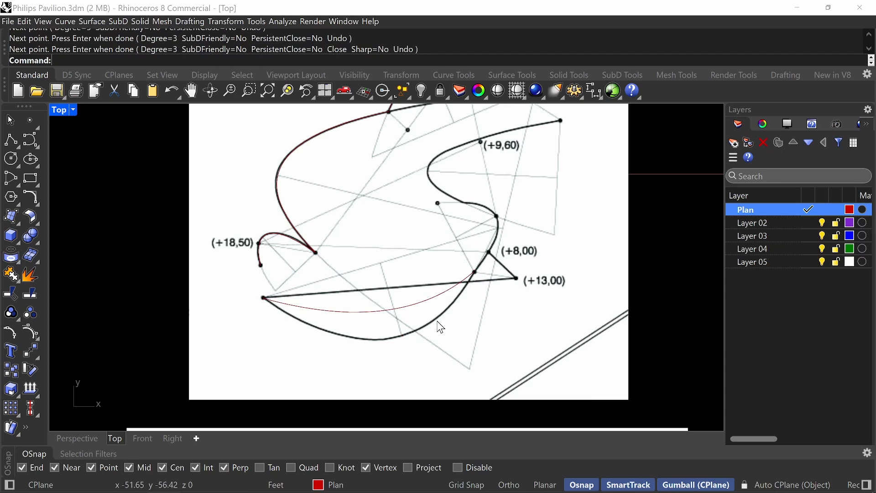
Move the lower arc's middle control point down and to the right until the curve follows the plan line.
{"action": "left_click", "coordinate": [415, 308]}
{"action": "left_click_drag", "start_coordinate": [378, 363], "coordinate": [408, 392]}
{"action": "key", "text": "Escape"}
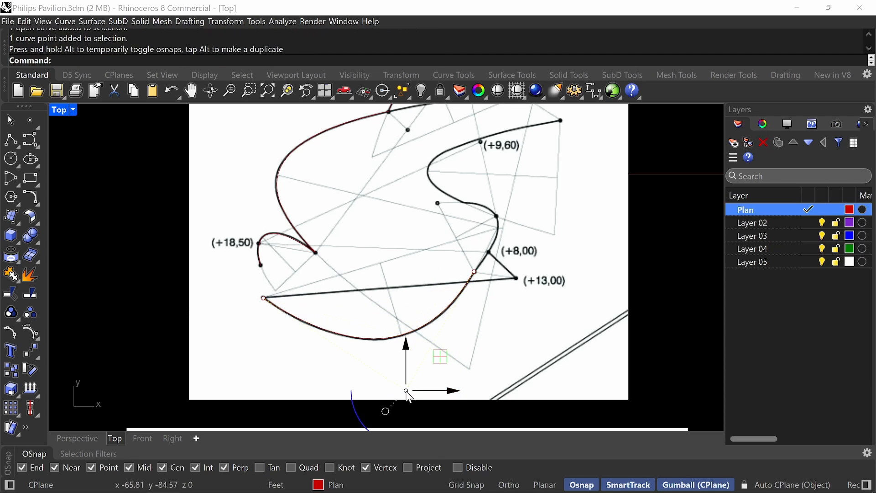
Compare the traced outline with the floor plan on page 47 of the technical PDF, switching to Acrobat and back to Rhino.
{"action": "right_click_drag", "start_coordinate": [540, 222], "coordinate": [519, 263]}
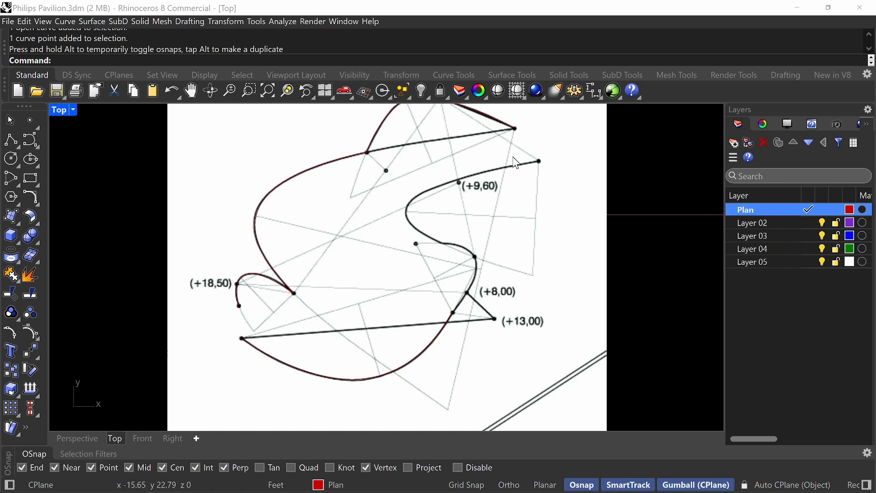
{"action": "scroll", "coordinate": [502, 187], "scroll_direction": "up", "scroll_amount": 1}
{"action": "scroll", "coordinate": [402, 278], "scroll_direction": "down", "scroll_amount": 5}
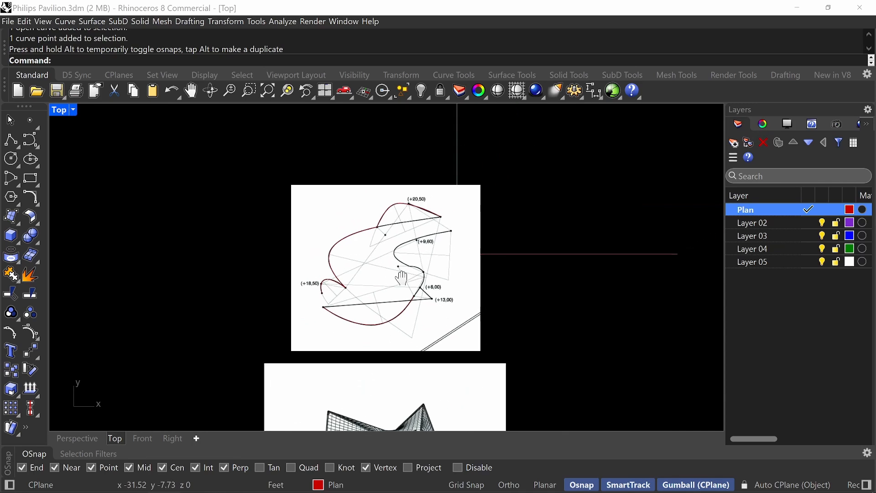
{"action": "scroll", "coordinate": [402, 278], "scroll_direction": "up", "scroll_amount": 5}
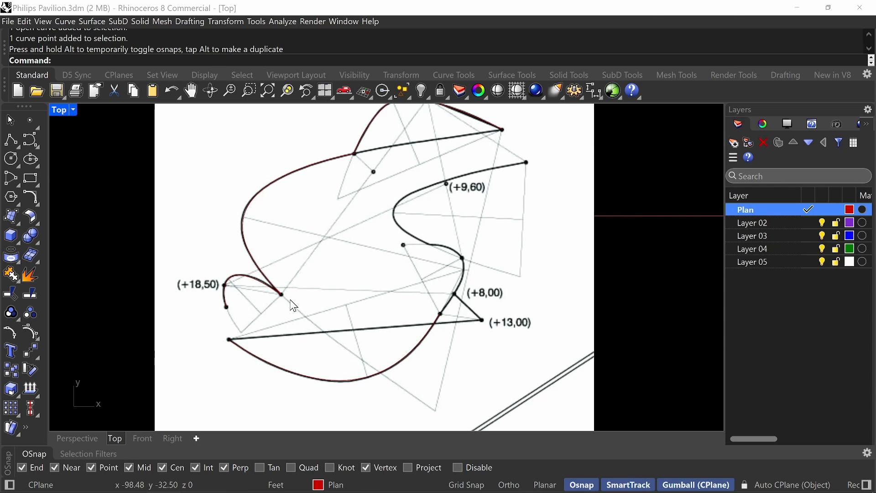
{"action": "key", "text": "alt+Tab"}
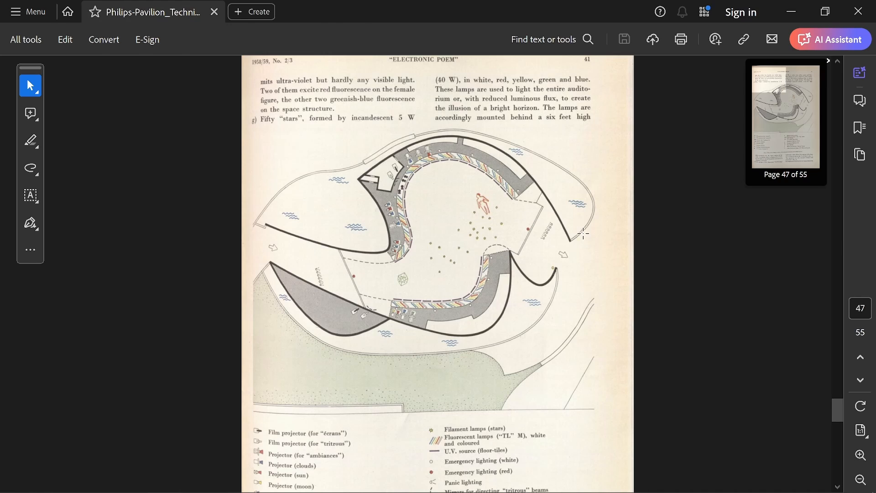
{"action": "key", "text": "alt+Tab"}
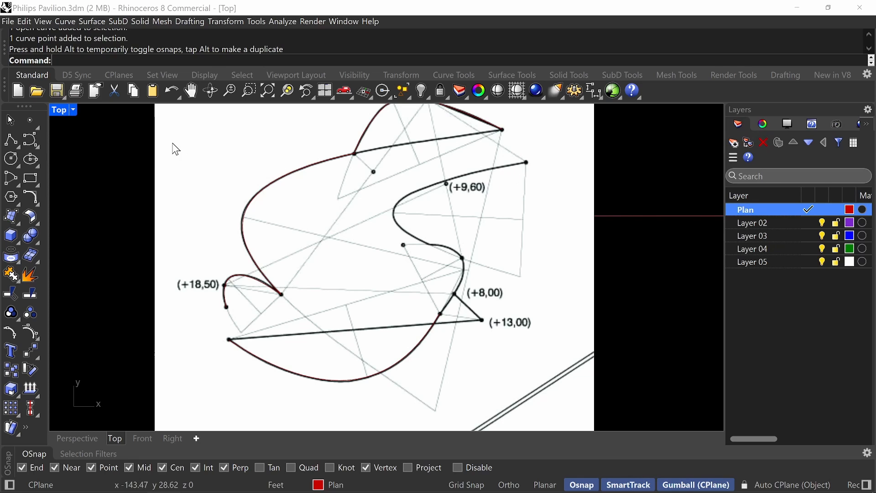
Draw a degree-3 control point curve from the far right dot near +9,60, through the bulge's leftmost point, to the dot above +8,00.
{"action": "left_click", "coordinate": [30, 139]}
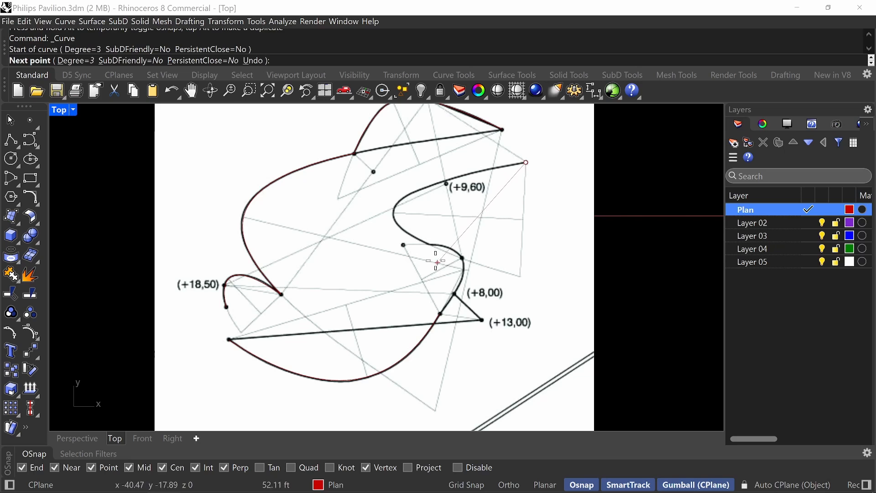
{"action": "scroll", "coordinate": [462, 251], "scroll_direction": "up", "scroll_amount": 2}
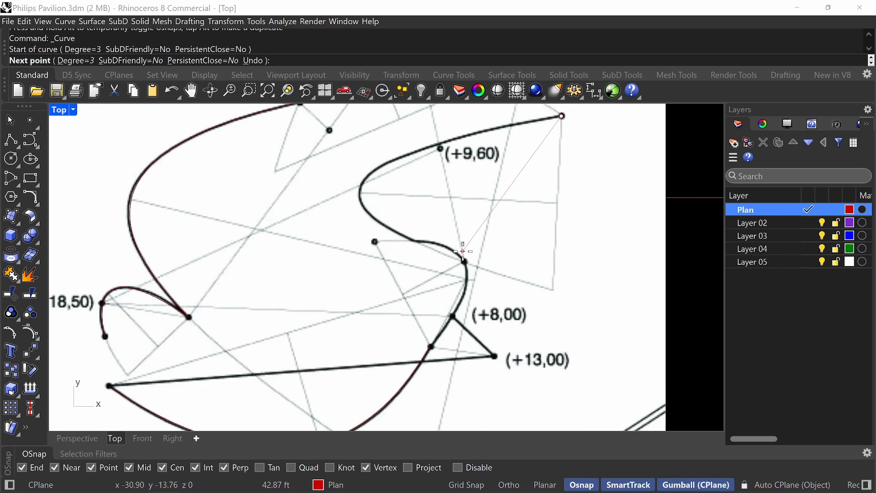
{"action": "left_click", "coordinate": [362, 191]}
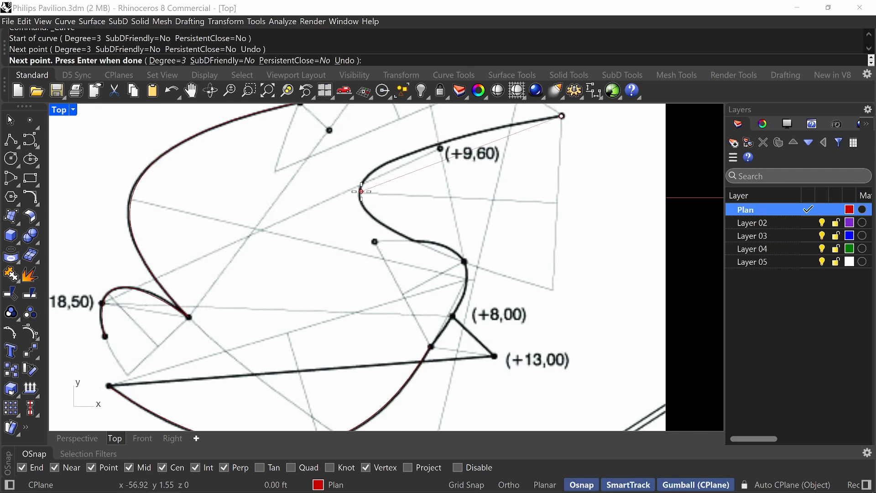
{"action": "left_click", "coordinate": [464, 262]}
{"action": "key", "text": "Return"}
Move the +9,60 curve's middle control point far out to the left so the curve follows the plan's bulge.
{"action": "left_click", "coordinate": [432, 208]}
{"action": "right_click_drag", "start_coordinate": [549, 217], "coordinate": [621, 261]}
{"action": "left_click", "coordinate": [432, 236]}
{"action": "left_click_drag", "start_coordinate": [474, 213], "coordinate": [334, 183]}
{"action": "left_click_drag", "start_coordinate": [291, 207], "coordinate": [286, 217]}
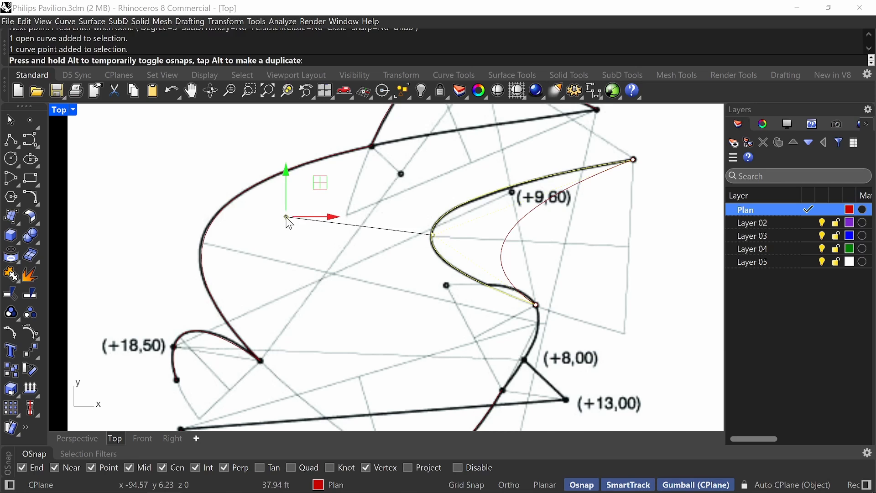
{"action": "scroll", "coordinate": [511, 240], "scroll_direction": "down", "scroll_amount": 4}
{"action": "key", "text": "Escape"}
Draw a degree-3 control point curve from the lower arc's right end to the dot above +8,00, with one point between.
{"action": "right_click_drag", "start_coordinate": [560, 284], "coordinate": [559, 264]}
{"action": "scroll", "coordinate": [535, 271], "scroll_direction": "up", "scroll_amount": 6}
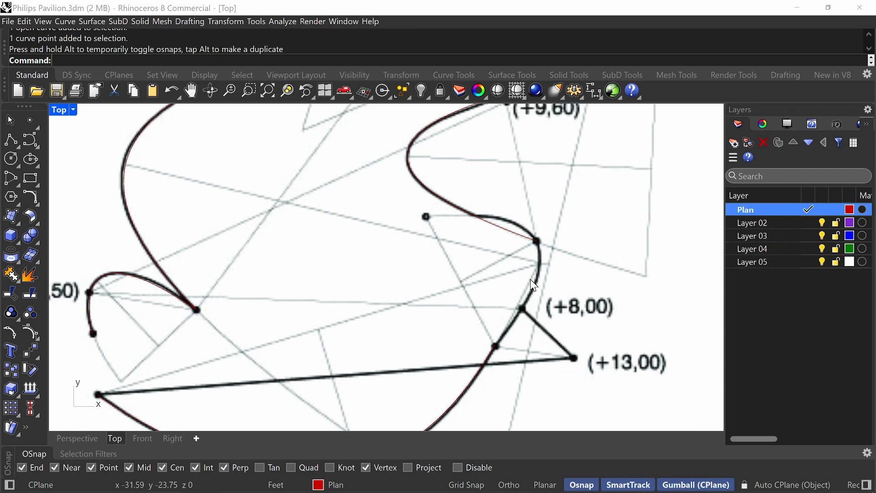
{"action": "right_click_drag", "start_coordinate": [528, 317], "coordinate": [535, 235]}
{"action": "scroll", "coordinate": [536, 235], "scroll_direction": "down", "scroll_amount": 3}
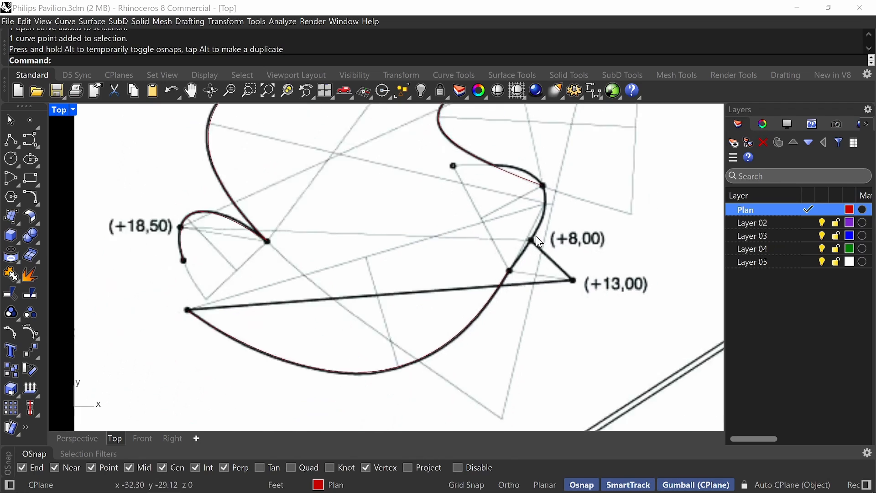
{"action": "left_click", "coordinate": [31, 159]}
{"action": "scroll", "coordinate": [517, 259], "scroll_direction": "up", "scroll_amount": 2}
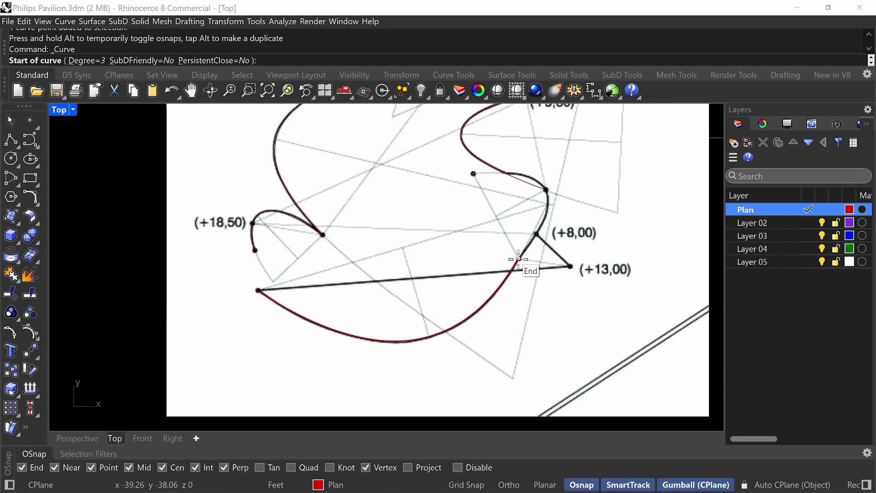
{"action": "left_click", "coordinate": [519, 257]}
{"action": "scroll", "coordinate": [561, 221], "scroll_direction": "up", "scroll_amount": 2}
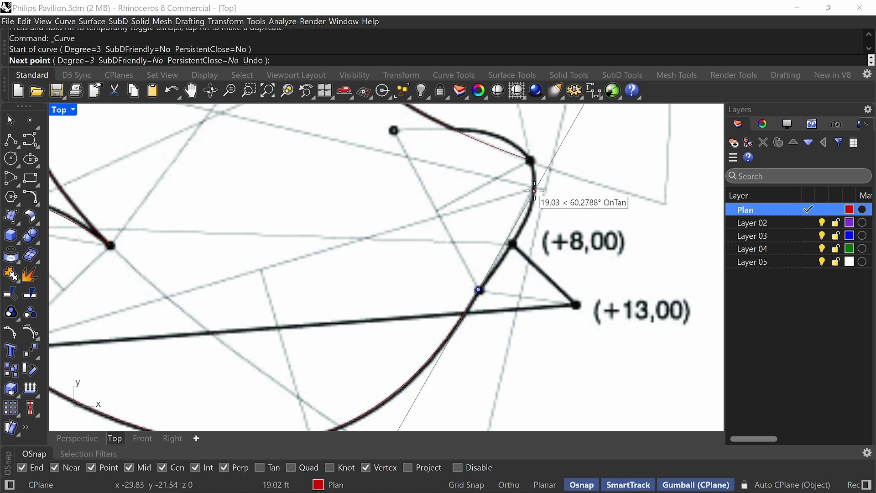
{"action": "left_click", "coordinate": [535, 190]}
{"action": "left_click", "coordinate": [531, 161]}
{"action": "key", "text": "Return"}
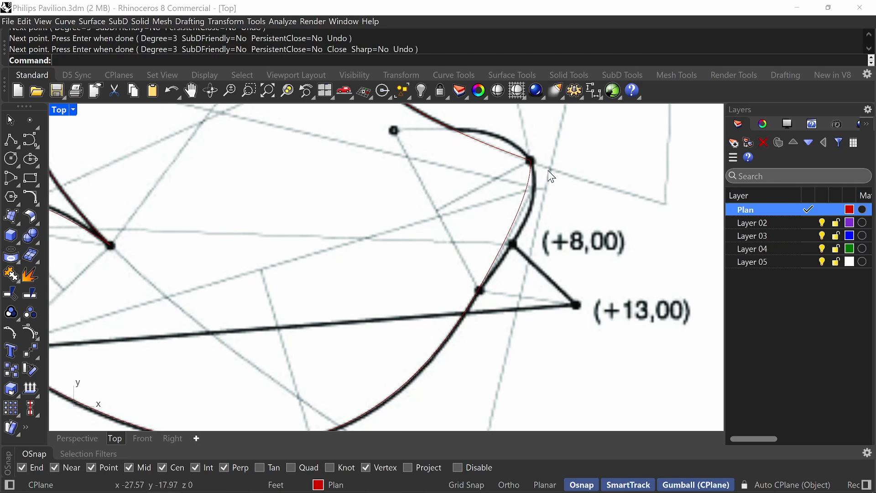
Move the short +8,00 curve's middle control point outward to the right so it matches the plan line.
{"action": "left_click", "coordinate": [525, 232]}
{"action": "scroll", "coordinate": [559, 183], "scroll_direction": "up", "scroll_amount": 3}
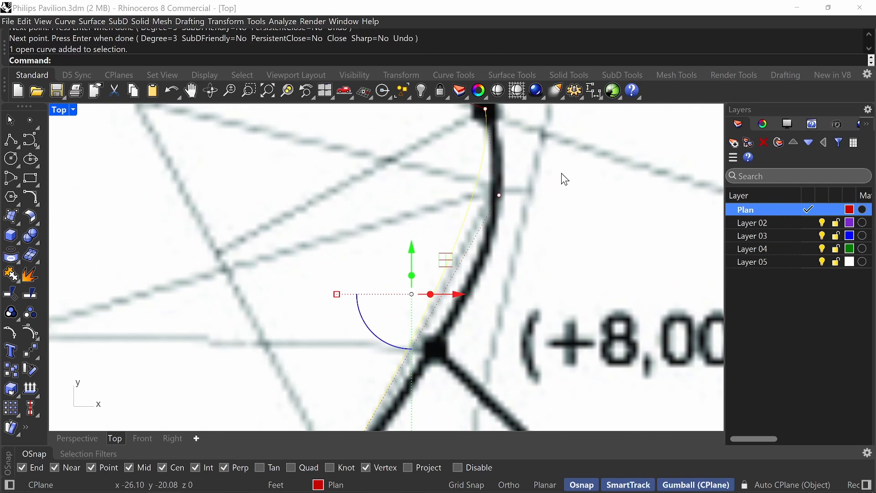
{"action": "left_click", "coordinate": [499, 196]}
{"action": "scroll", "coordinate": [497, 197], "scroll_direction": "down", "scroll_amount": 2}
{"action": "left_click_drag", "start_coordinate": [535, 162], "coordinate": [566, 172]}
{"action": "left_click_drag", "start_coordinate": [532, 208], "coordinate": [534, 212]}
{"action": "scroll", "coordinate": [543, 229], "scroll_direction": "down", "scroll_amount": 14}
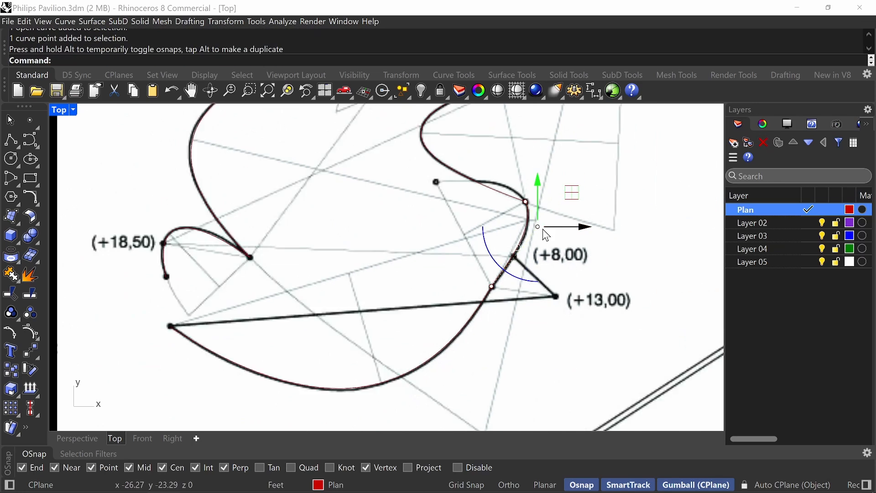
{"action": "left_click", "coordinate": [571, 204]}
{"action": "right_click_drag", "start_coordinate": [618, 186], "coordinate": [584, 225]}
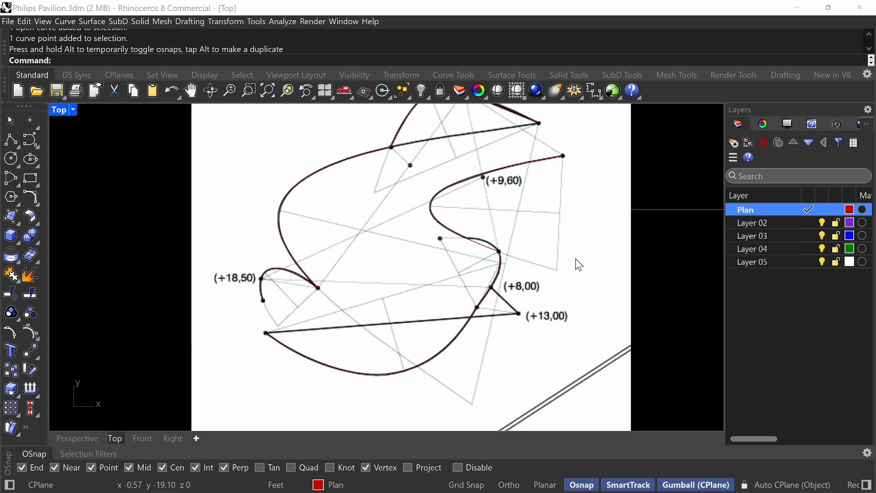
{"action": "right_click_drag", "start_coordinate": [653, 219], "coordinate": [620, 236]}
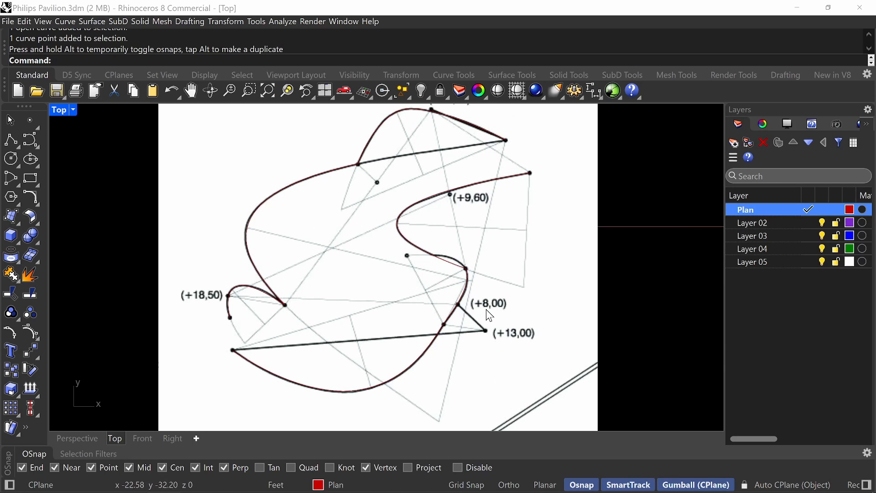
{"action": "right_click_drag", "start_coordinate": [489, 315], "coordinate": [467, 347]}
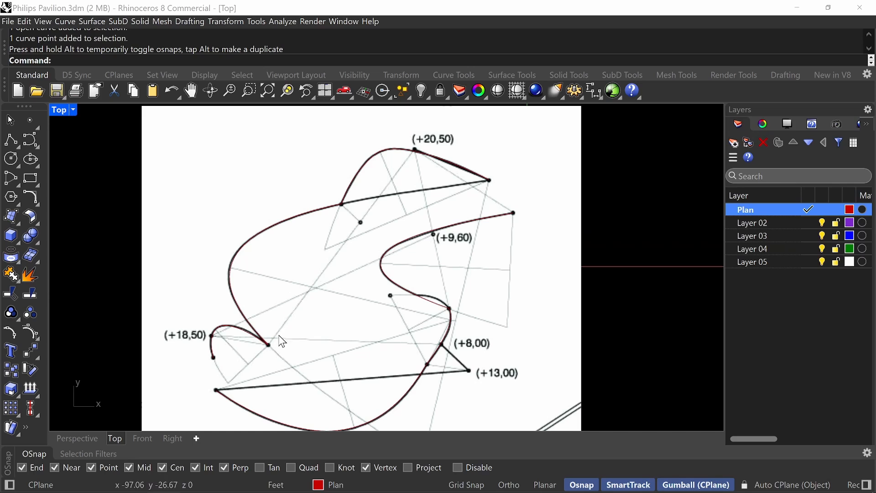
{"action": "right_click_drag", "start_coordinate": [282, 342], "coordinate": [270, 320]}
Rename Layer 02 as High Points.
{"action": "right_click", "coordinate": [762, 222]}
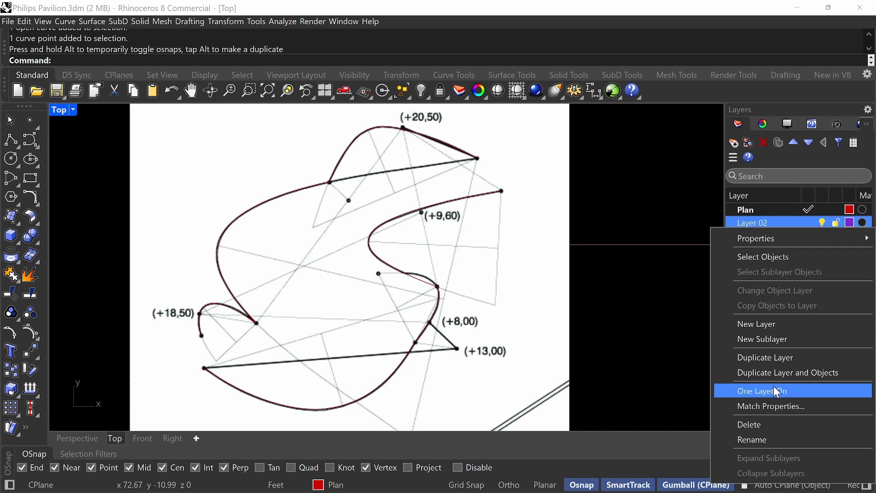
{"action": "left_click", "coordinate": [763, 438]}
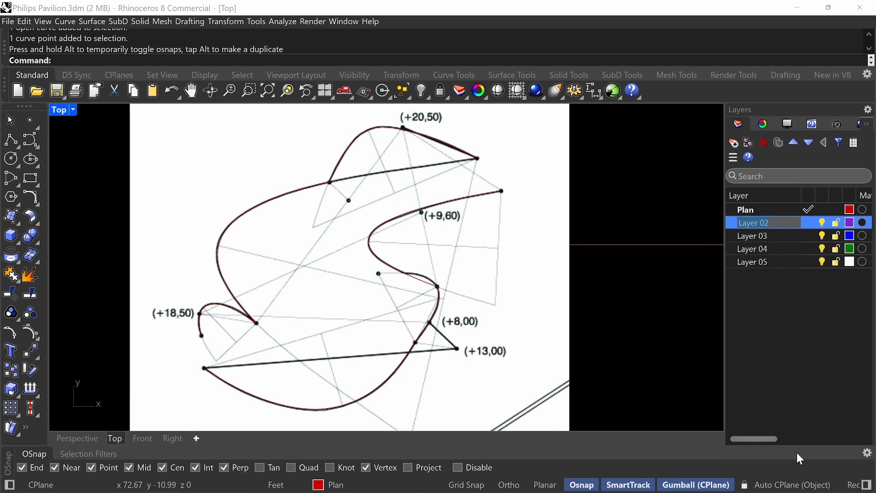
{"action": "type", "text": "High Points"}
{"action": "key", "text": "Return"}
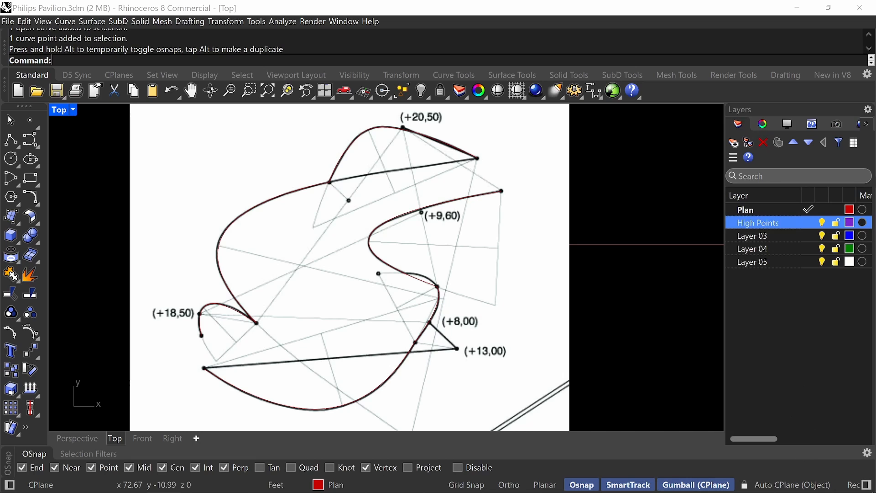
Set the High Points layer's colour to a light purple (RGB 162, 134, 205) and make the layer current.
{"action": "left_click", "coordinate": [851, 224]}
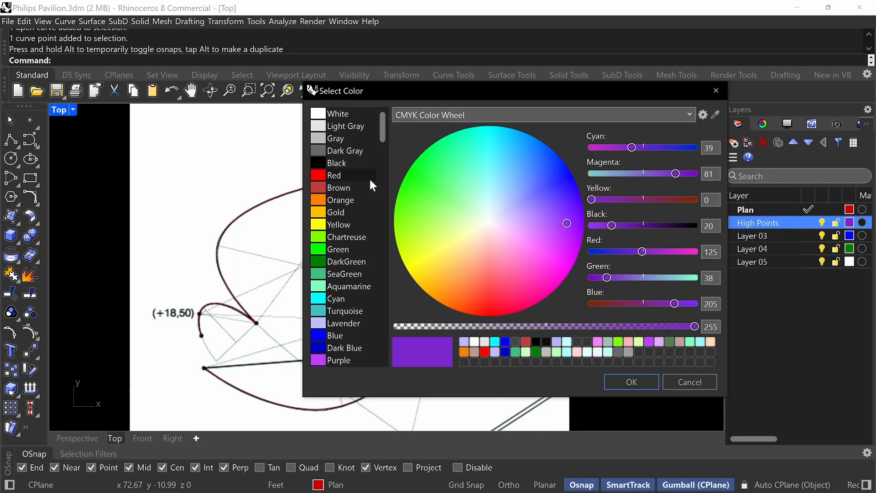
{"action": "left_click", "coordinate": [531, 216]}
{"action": "left_click_drag", "start_coordinate": [527, 216], "coordinate": [522, 217]}
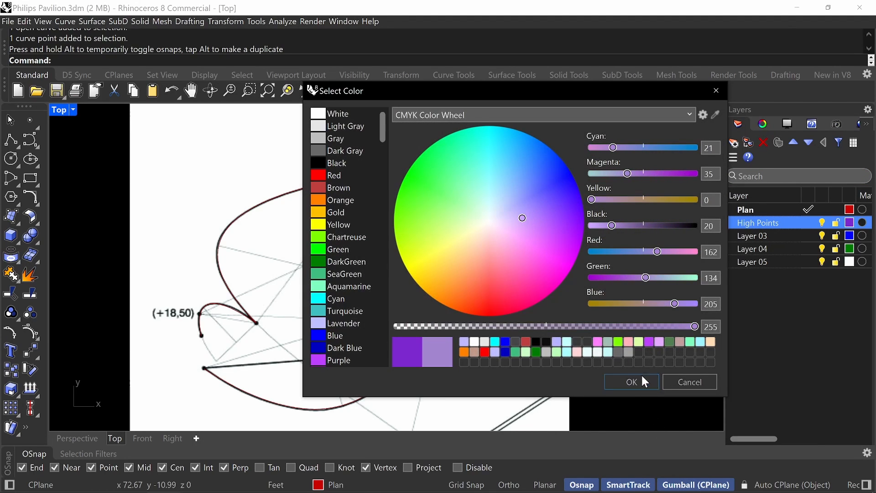
{"action": "left_click", "coordinate": [632, 382]}
{"action": "left_click", "coordinate": [807, 223]}
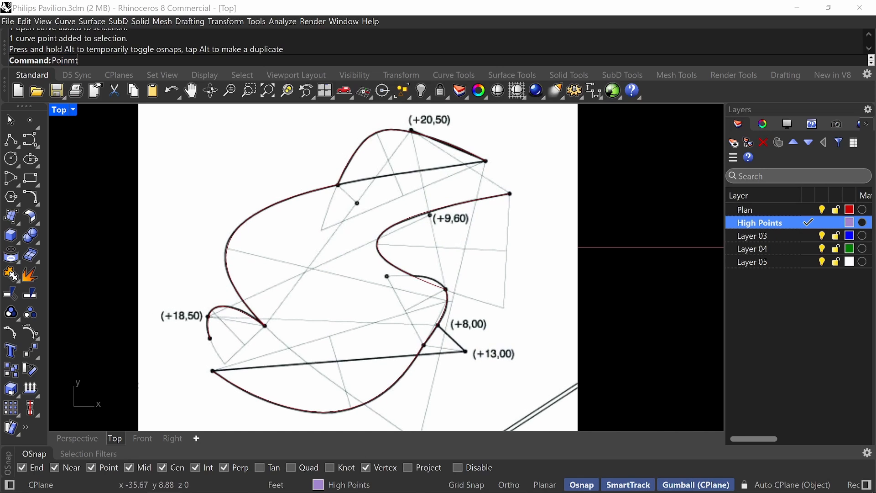
Place a point object on the plan's +18,50 dot.
{"action": "key", "text": "Return"}
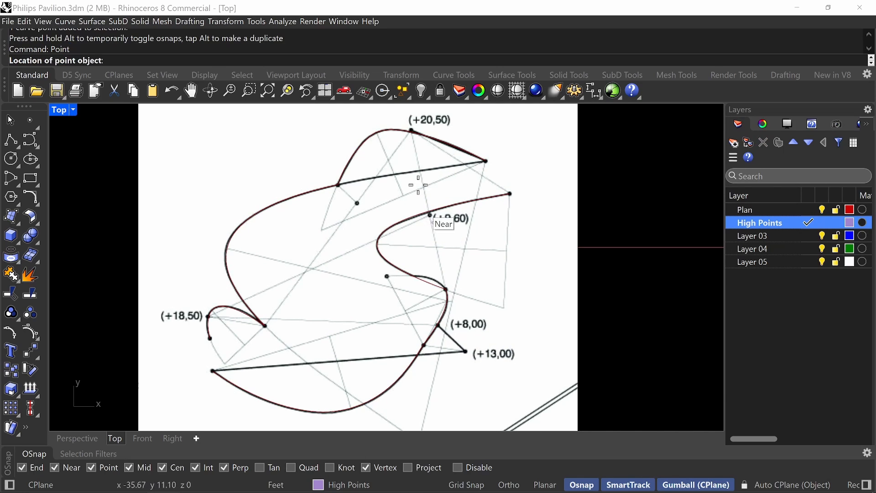
{"action": "scroll", "coordinate": [193, 250], "scroll_direction": "up", "scroll_amount": 5}
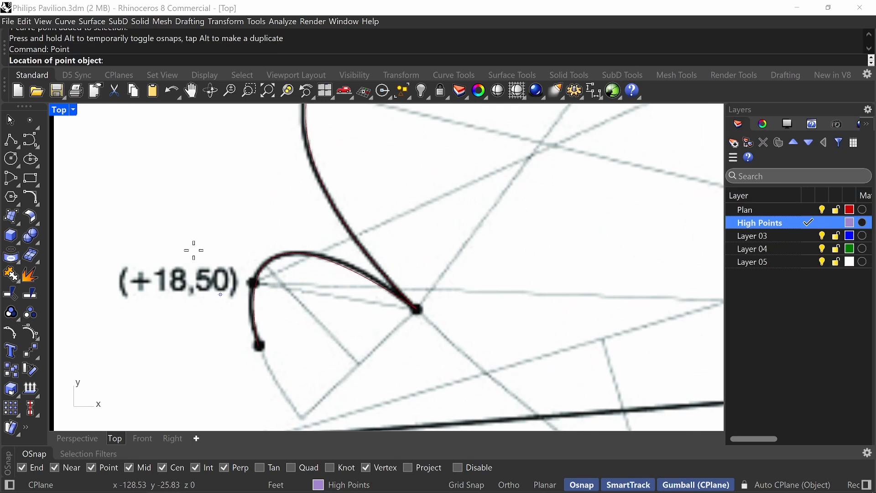
{"action": "left_click", "coordinate": [253, 284]}
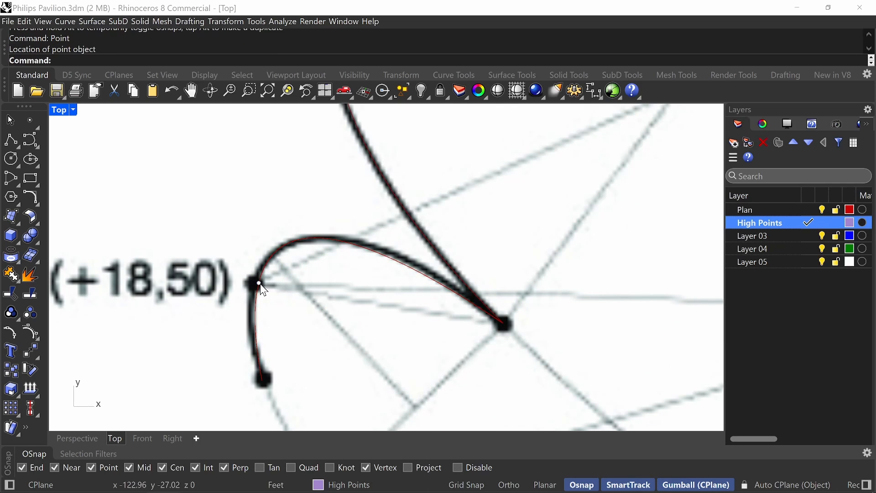
Place a point object on the plan's +13,00 dot.
{"action": "scroll", "coordinate": [308, 324], "scroll_direction": "down", "scroll_amount": 4}
{"action": "scroll", "coordinate": [308, 322], "scroll_direction": "down", "scroll_amount": 2}
{"action": "right_click_drag", "start_coordinate": [420, 303], "coordinate": [354, 227]}
{"action": "right_click", "coordinate": [496, 287]}
{"action": "scroll", "coordinate": [495, 281], "scroll_direction": "up", "scroll_amount": 5}
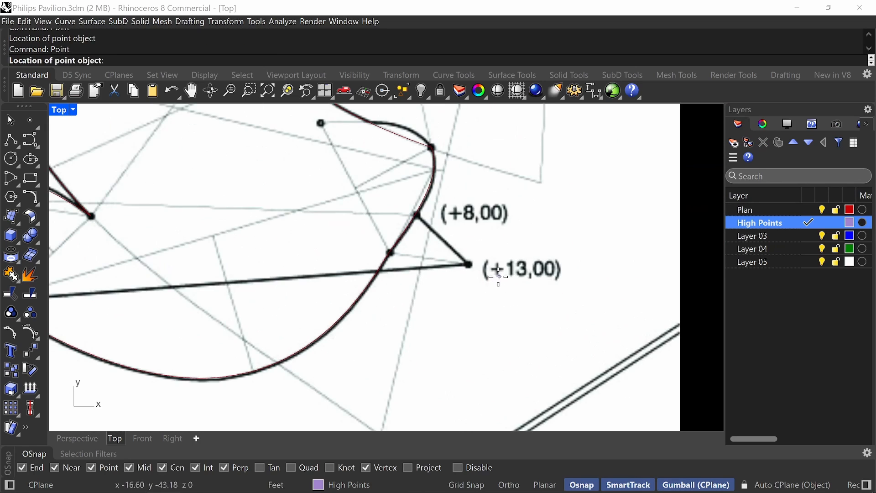
{"action": "scroll", "coordinate": [465, 256], "scroll_direction": "up", "scroll_amount": 5}
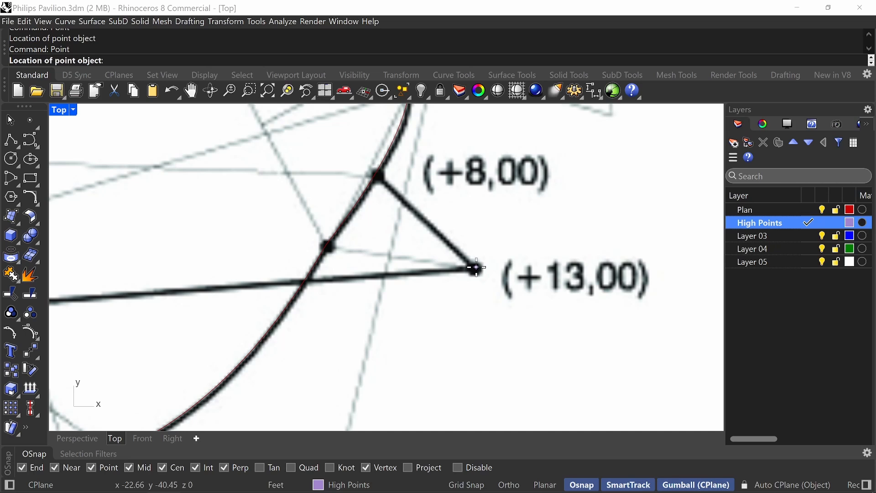
{"action": "left_click", "coordinate": [476, 269]}
Place a point object on the plan's +20,50 dot.
{"action": "scroll", "coordinate": [486, 288], "scroll_direction": "down", "scroll_amount": 5}
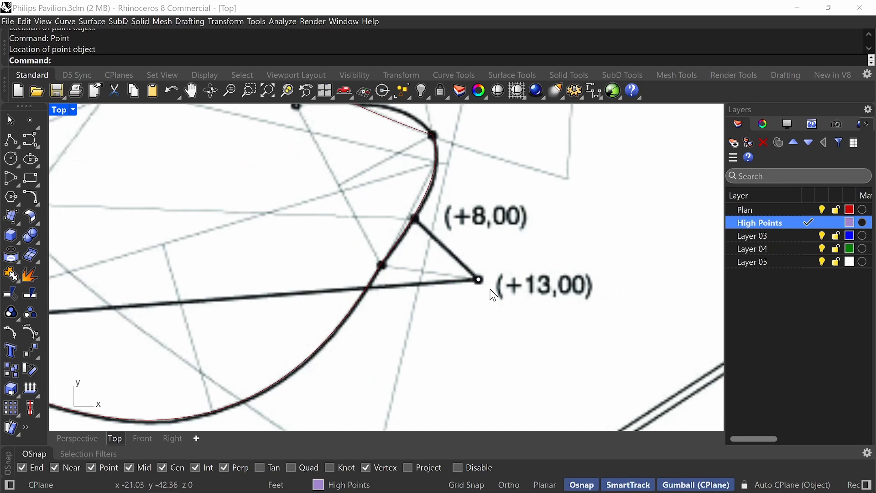
{"action": "right_click_drag", "start_coordinate": [484, 289], "coordinate": [515, 352]}
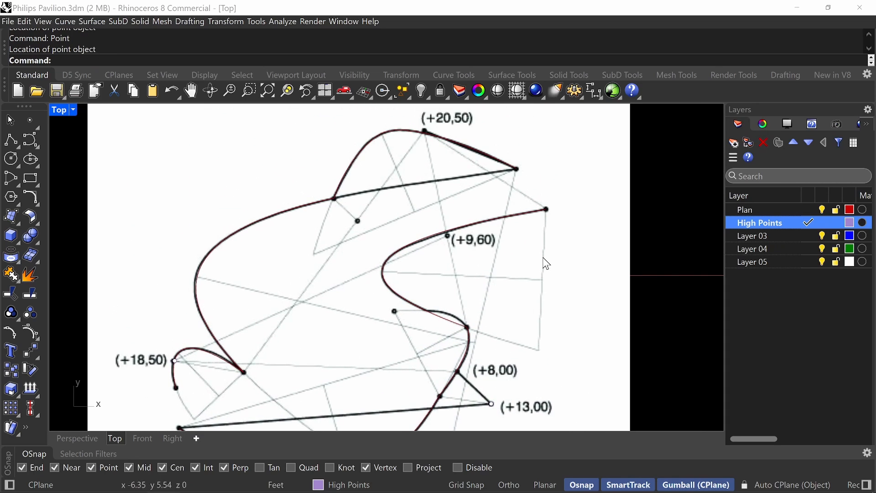
{"action": "right_click", "coordinate": [542, 254]}
{"action": "scroll", "coordinate": [325, 176], "scroll_direction": "up", "scroll_amount": 8}
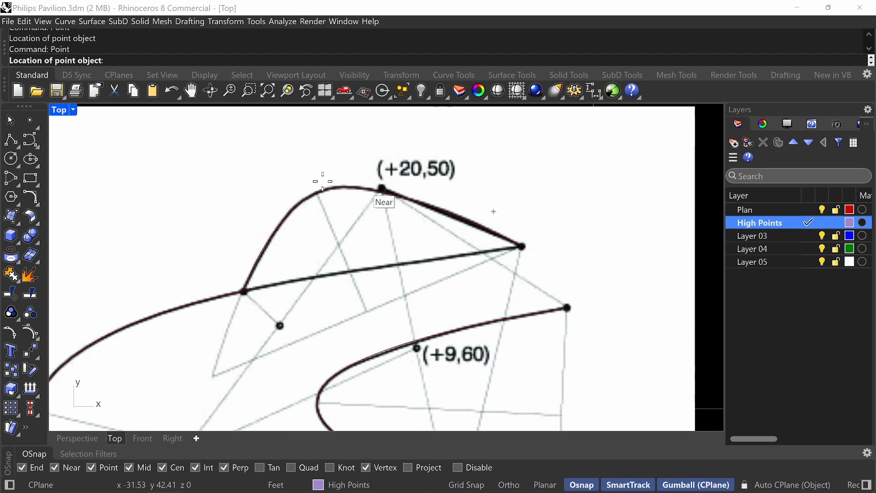
{"action": "left_click", "coordinate": [492, 206]}
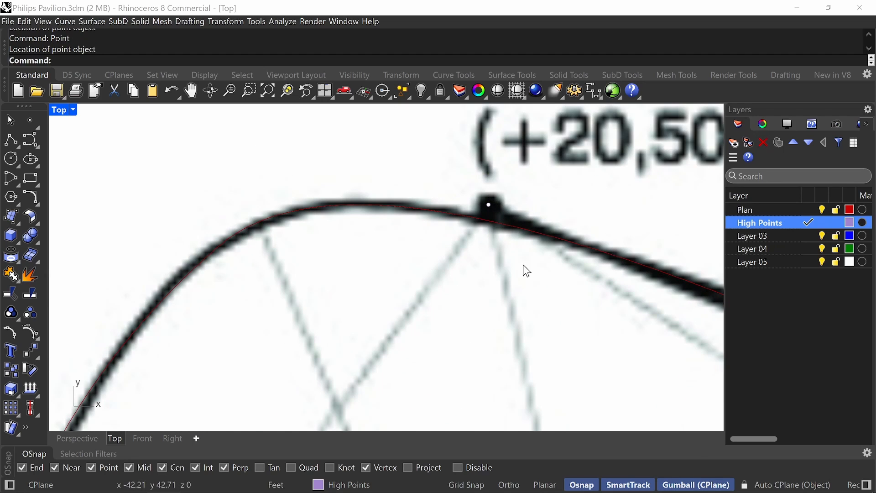
Place a point object on the plan's +9,60 dot.
{"action": "scroll", "coordinate": [548, 315], "scroll_direction": "down", "scroll_amount": 10}
{"action": "scroll", "coordinate": [543, 292], "scroll_direction": "up", "scroll_amount": 6}
{"action": "scroll", "coordinate": [436, 267], "scroll_direction": "up", "scroll_amount": 3}
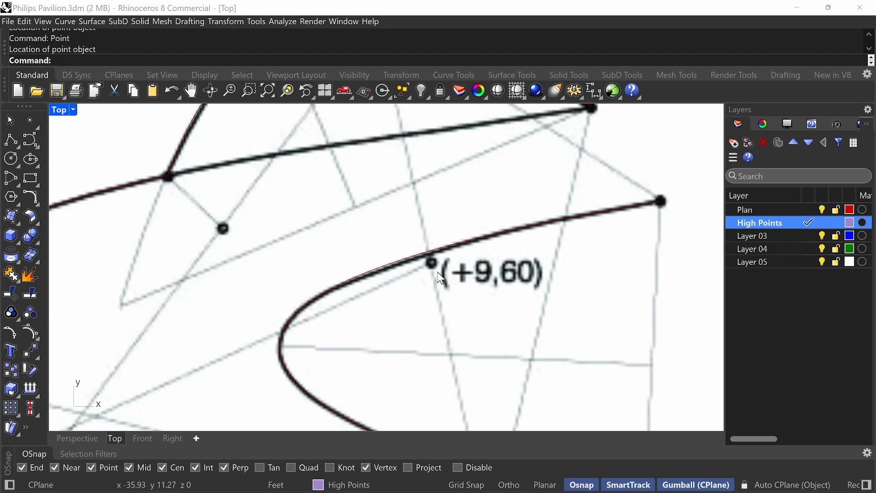
{"action": "right_click", "coordinate": [437, 269]}
{"action": "left_click", "coordinate": [429, 261]}
Place a point object on the plan's +8,00 dot.
{"action": "scroll", "coordinate": [516, 340], "scroll_direction": "down", "scroll_amount": 14}
{"action": "right_click_drag", "start_coordinate": [535, 321], "coordinate": [539, 240]}
{"action": "scroll", "coordinate": [535, 305], "scroll_direction": "up", "scroll_amount": 6}
{"action": "right_click", "coordinate": [536, 304]}
{"action": "right_click_drag", "start_coordinate": [539, 303], "coordinate": [531, 268]}
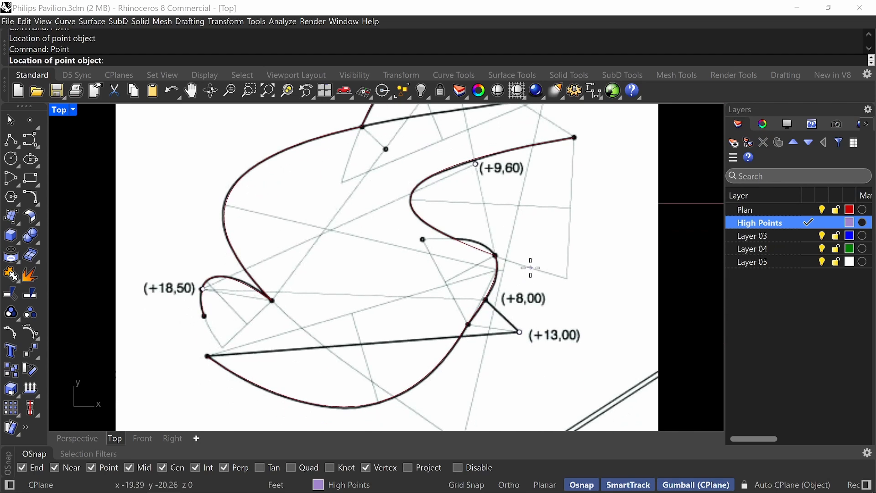
{"action": "scroll", "coordinate": [510, 309], "scroll_direction": "up", "scroll_amount": 3}
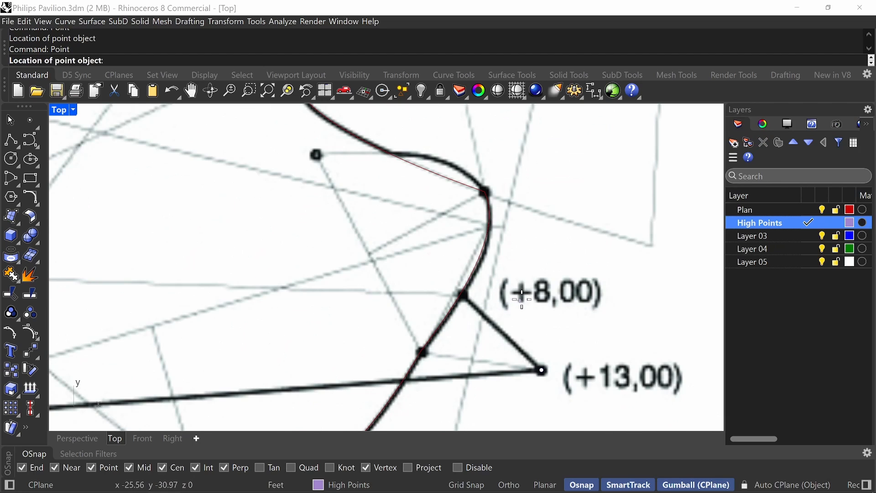
{"action": "left_click", "coordinate": [460, 292]}
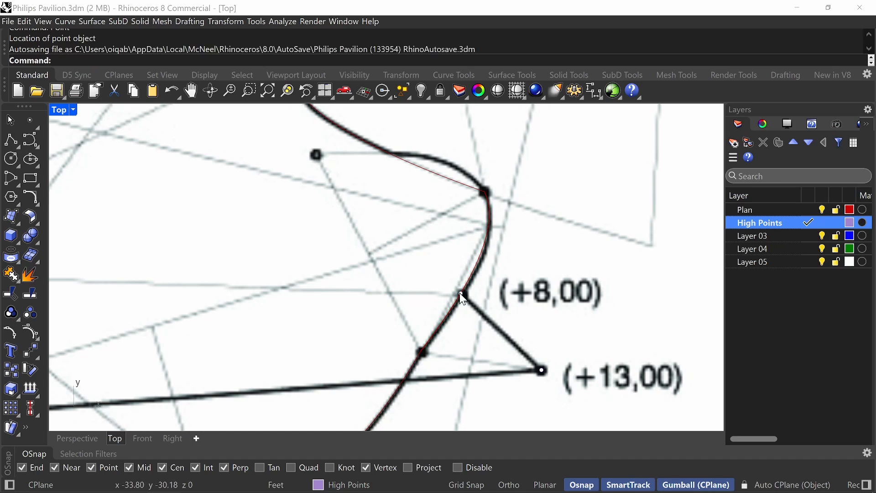
{"action": "scroll", "coordinate": [535, 252], "scroll_direction": "down", "scroll_amount": 2}
{"action": "right_click_drag", "start_coordinate": [543, 223], "coordinate": [558, 226]}
{"action": "right_click", "coordinate": [558, 234]}
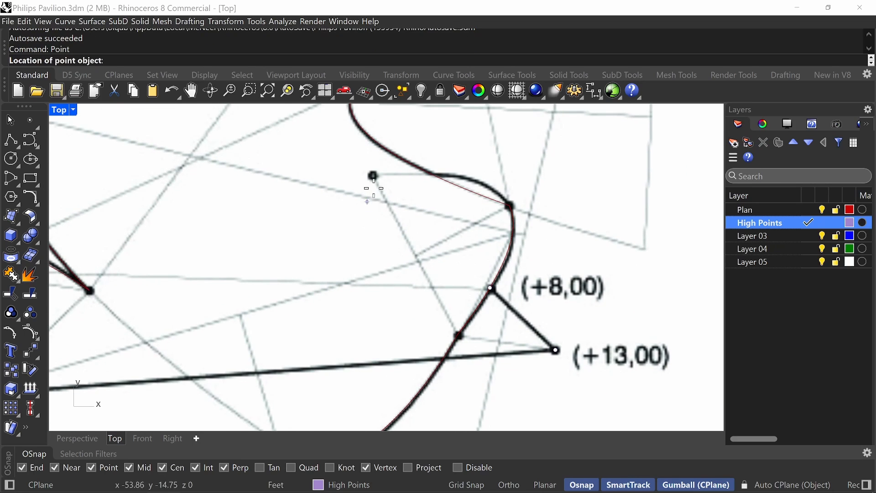
{"action": "scroll", "coordinate": [374, 175], "scroll_direction": "down", "scroll_amount": 2}
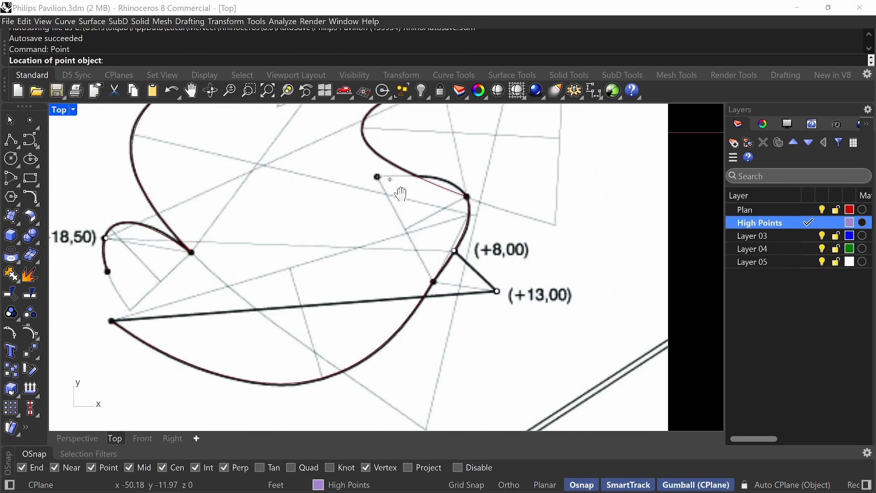
{"action": "right_click_drag", "start_coordinate": [391, 185], "coordinate": [396, 241]}
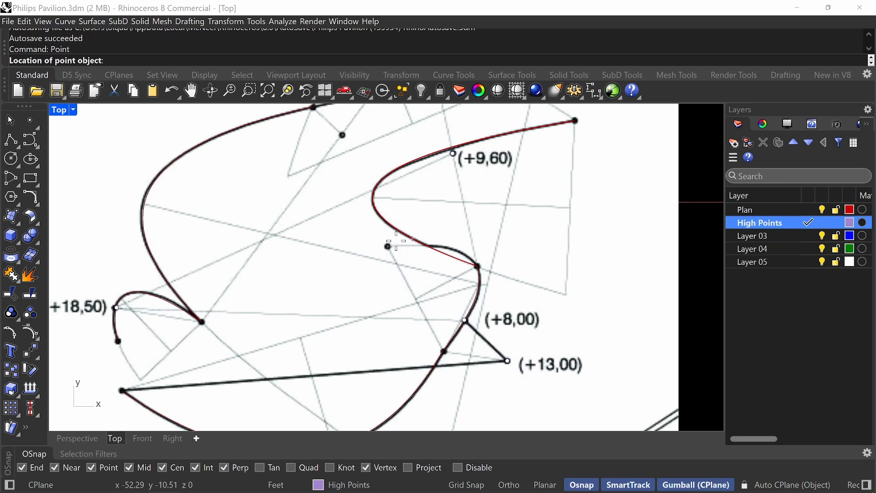
{"action": "scroll", "coordinate": [445, 276], "scroll_direction": "down", "scroll_amount": 3}
{"action": "right_click_drag", "start_coordinate": [447, 203], "coordinate": [443, 233]}
{"action": "right_click", "coordinate": [444, 275]}
In the Perspective view, raise the point at the +18,50 label vertically by its labelled height in metres.
{"action": "scroll", "coordinate": [393, 238], "scroll_direction": "down", "scroll_amount": 2}
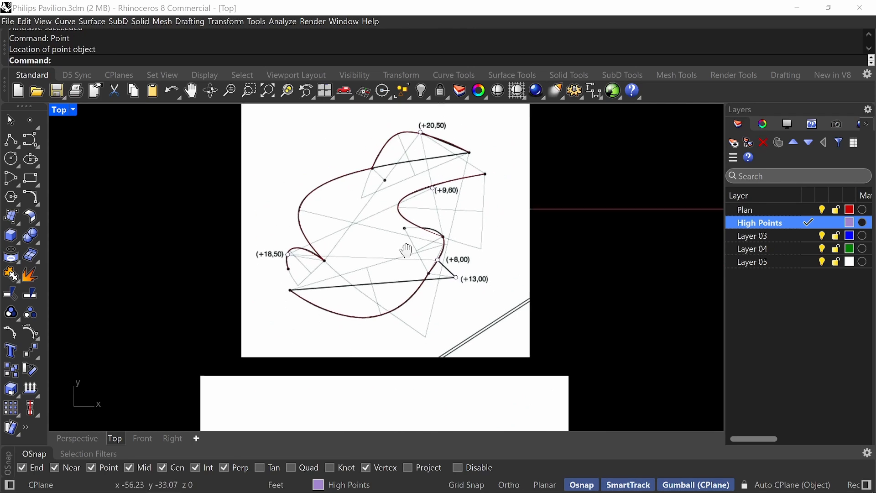
{"action": "left_click", "coordinate": [287, 230]}
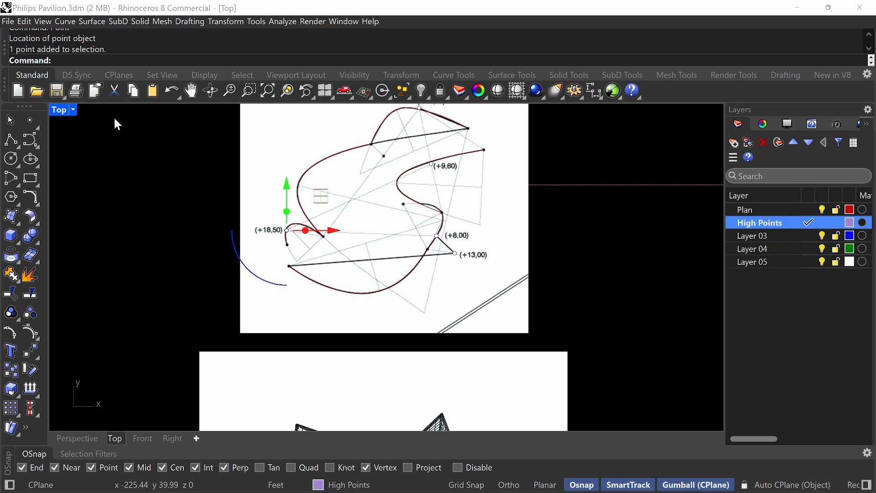
{"action": "double_click", "coordinate": [62, 110]}
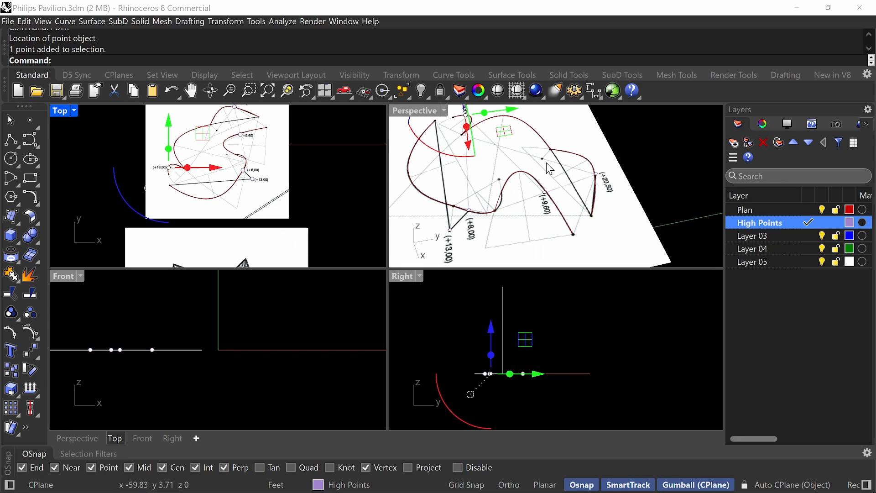
{"action": "double_click", "coordinate": [425, 110]}
{"action": "scroll", "coordinate": [461, 192], "scroll_direction": "down", "scroll_amount": 5}
{"action": "right_click_drag", "start_coordinate": [489, 264], "coordinate": [505, 182]}
{"action": "scroll", "coordinate": [375, 217], "scroll_direction": "up", "scroll_amount": 5}
{"action": "right_click_drag", "start_coordinate": [379, 196], "coordinate": [395, 237]}
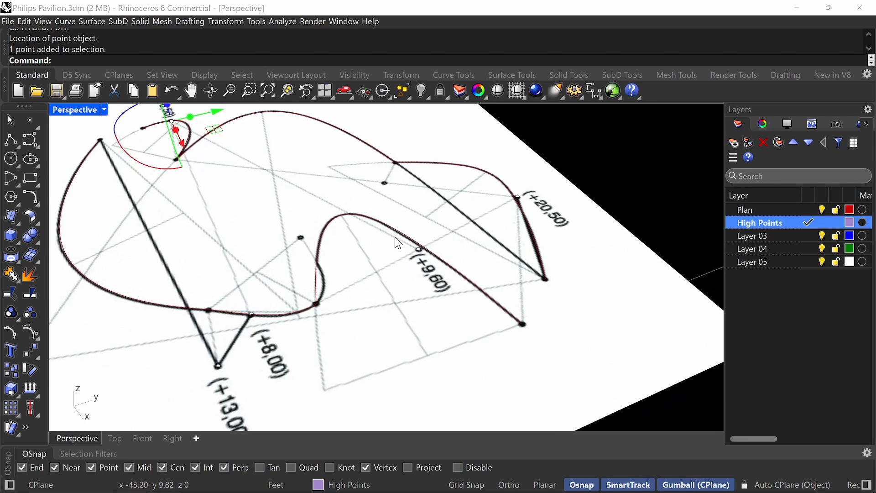
{"action": "scroll", "coordinate": [395, 237], "scroll_direction": "down", "scroll_amount": 5}
{"action": "right_click_drag", "start_coordinate": [264, 251], "coordinate": [511, 252]}
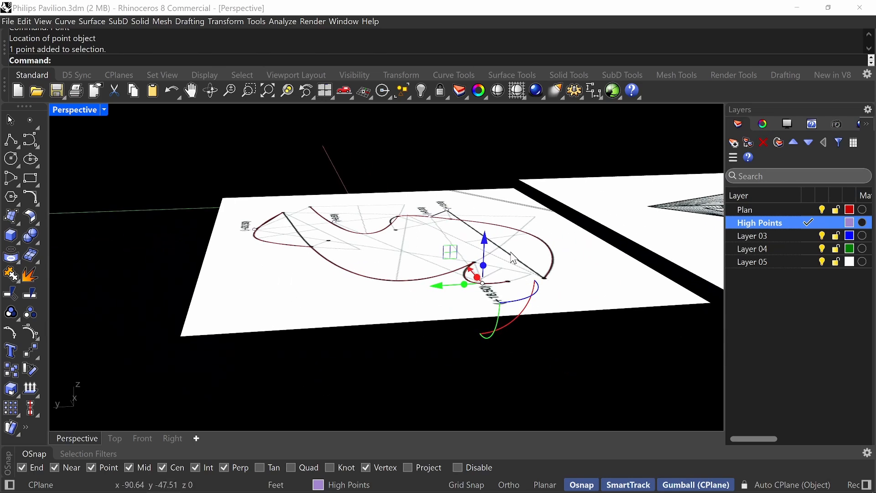
{"action": "left_click", "coordinate": [486, 254]}
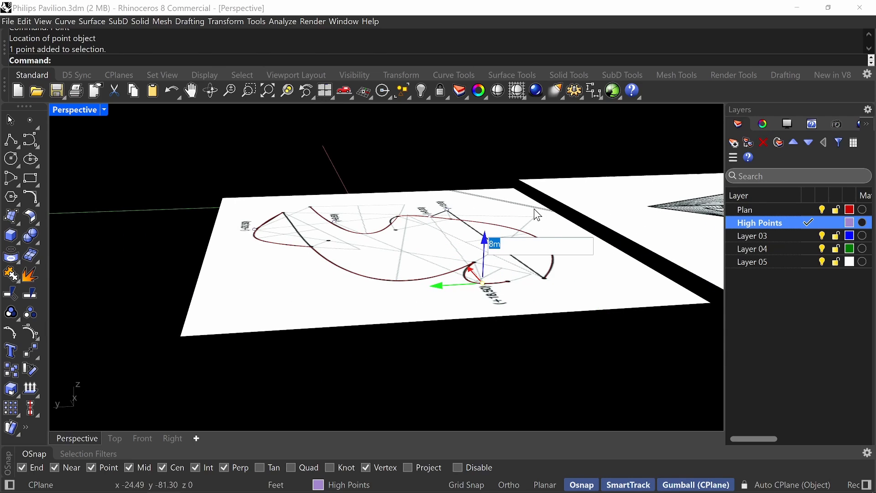
{"action": "type", "text": "18.5"}
{"action": "key", "text": "Return"}
Raise the point at the +13,00 label vertically by 13 m.
{"action": "right_click_drag", "start_coordinate": [492, 252], "coordinate": [451, 296]}
{"action": "left_click", "coordinate": [438, 271]}
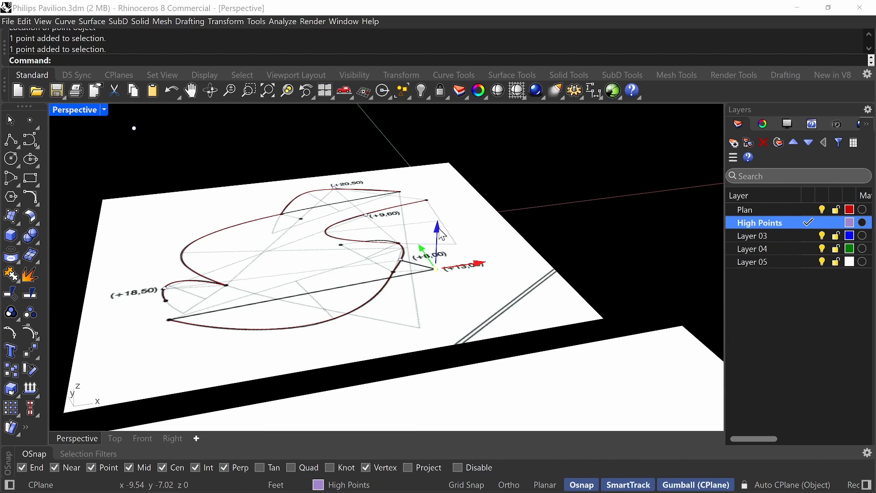
{"action": "left_click", "coordinate": [438, 230]}
{"action": "key", "text": "Return"}
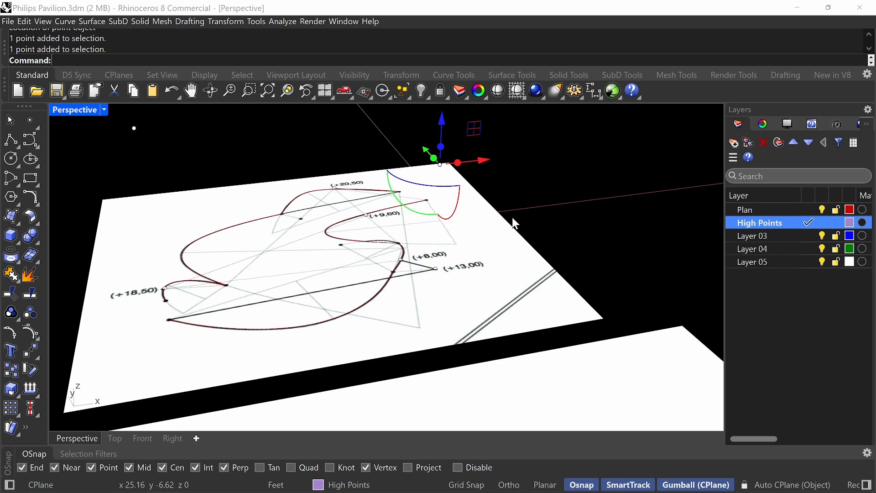
Raise the point at the +20,50 label vertically by 20.5 m and clear the selection.
{"action": "right_click_drag", "start_coordinate": [512, 217], "coordinate": [462, 242]}
{"action": "left_click", "coordinate": [456, 223]}
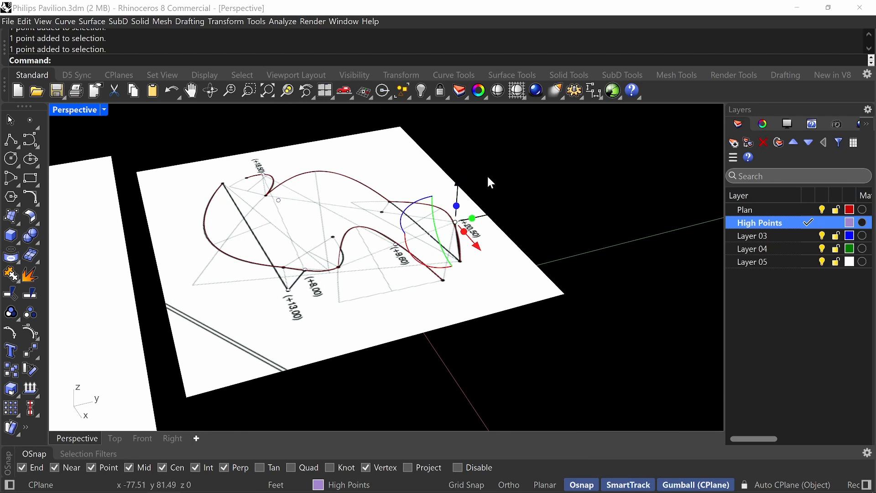
{"action": "left_click", "coordinate": [458, 181]}
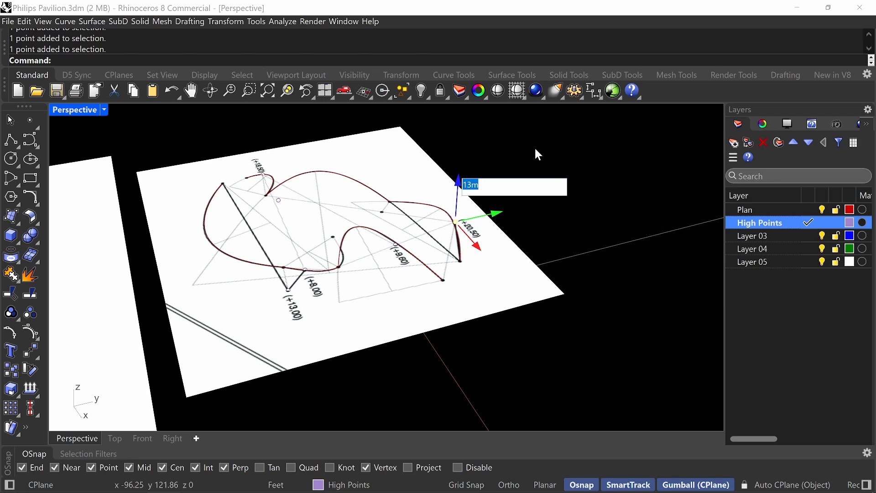
{"action": "type", "text": "20.5m"}
{"action": "key", "text": "Return"}
{"action": "mouse_move", "coordinate": [534, 146]}
{"action": "right_mouse_down"}
{"action": "mouse_move", "coordinate": [503, 245]}
{"action": "mouse_move", "coordinate": [462, 245]}
{"action": "mouse_move", "coordinate": [474, 306]}
{"action": "mouse_move", "coordinate": [534, 279]}
{"action": "mouse_move", "coordinate": [502, 265]}
{"action": "mouse_move", "coordinate": [489, 280]}
{"action": "mouse_move", "coordinate": [524, 274]}
{"action": "mouse_move", "coordinate": [442, 278]}
{"action": "mouse_move", "coordinate": [475, 257]}
{"action": "mouse_move", "coordinate": [513, 250]}
{"action": "mouse_move", "coordinate": [498, 251]}
{"action": "mouse_move", "coordinate": [393, 292]}
{"action": "mouse_move", "coordinate": [432, 300]}
{"action": "mouse_move", "coordinate": [395, 315]}
{"action": "mouse_move", "coordinate": [423, 321]}
{"action": "right_mouse_up"}
{"action": "scroll", "coordinate": [487, 296], "scroll_direction": "down", "scroll_amount": 6}
{"action": "left_click", "coordinate": [514, 246]}
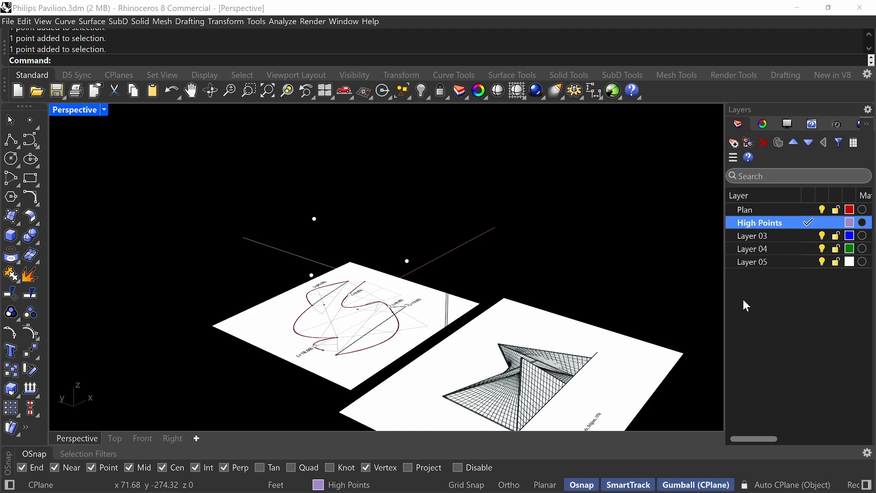
Rename Layer 03 as Frames and make it the current layer.
{"action": "right_click", "coordinate": [762, 237]}
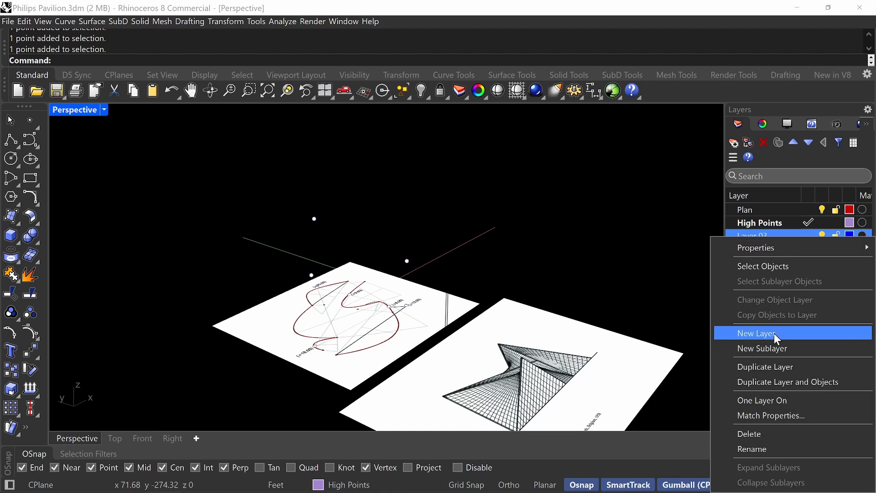
{"action": "left_click", "coordinate": [772, 443]}
{"action": "type", "text": "Frames"}
{"action": "key", "text": "Return"}
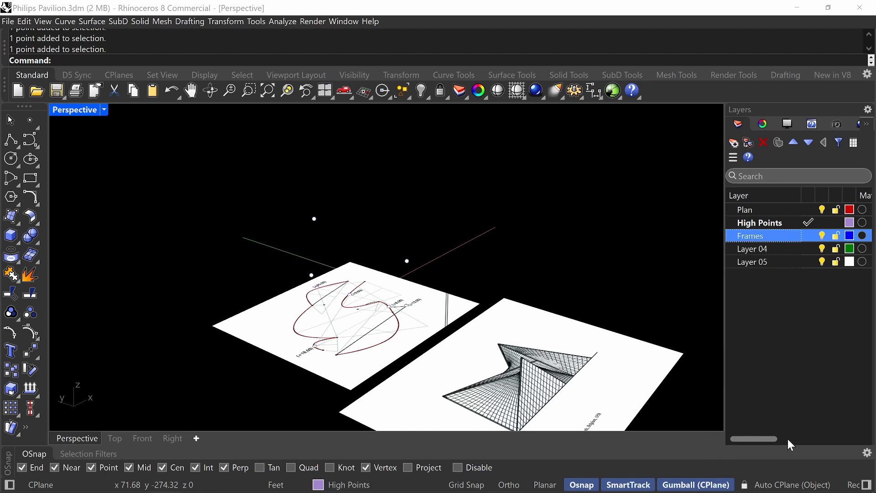
{"action": "left_click", "coordinate": [808, 236]}
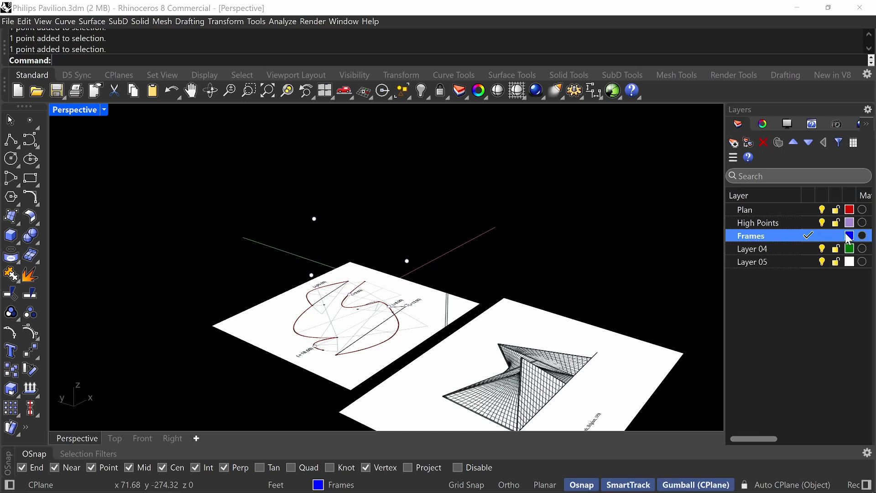
Set the Frames layer's colour to a dusty pink.
{"action": "left_click", "coordinate": [850, 236]}
{"action": "left_click", "coordinate": [339, 189]}
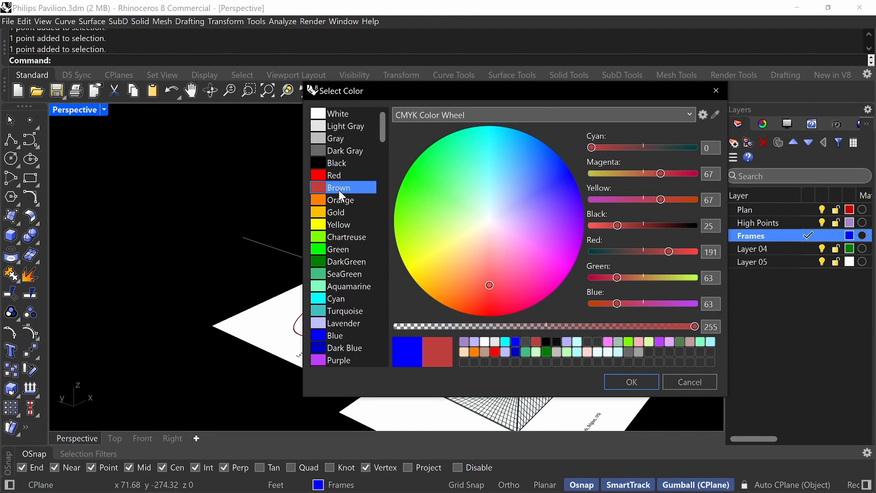
{"action": "left_click", "coordinate": [632, 381]}
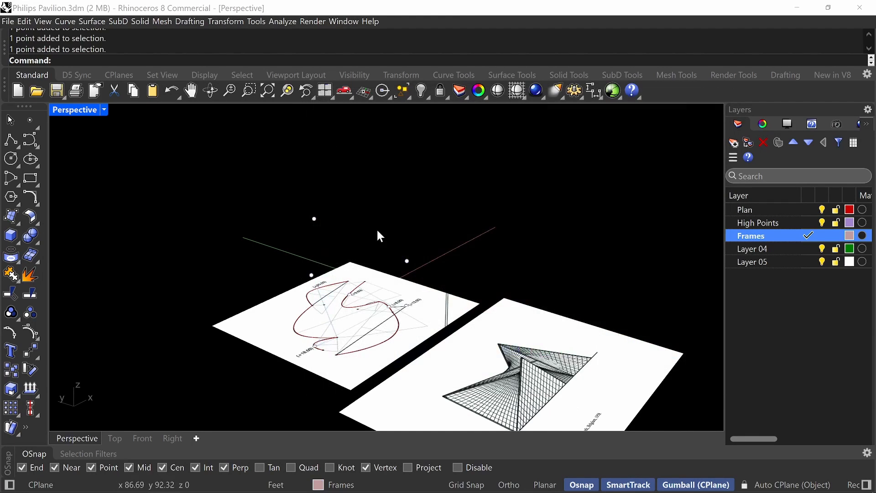
Draw a line from the pointed end of the plan's large curve near +18,50 to the raised +13,00 point.
{"action": "right_click_drag", "start_coordinate": [378, 235], "coordinate": [415, 258]}
{"action": "right_click_drag", "start_coordinate": [525, 278], "coordinate": [370, 306]}
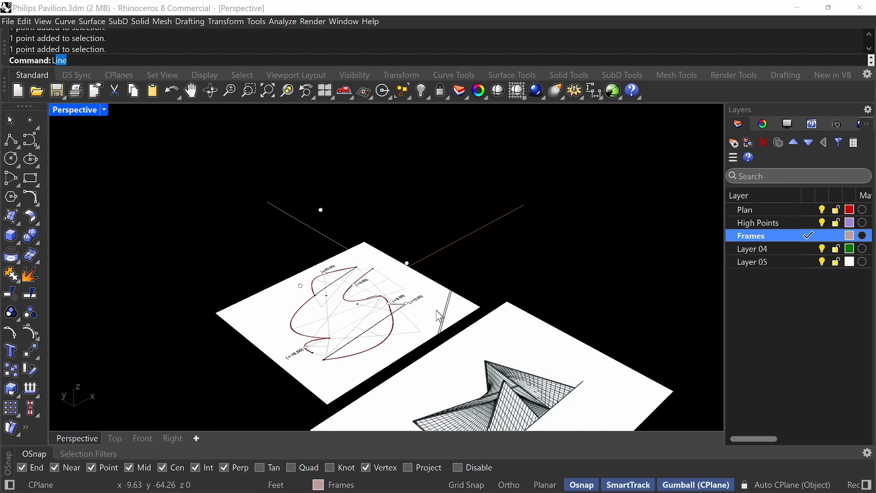
{"action": "key", "text": "Return"}
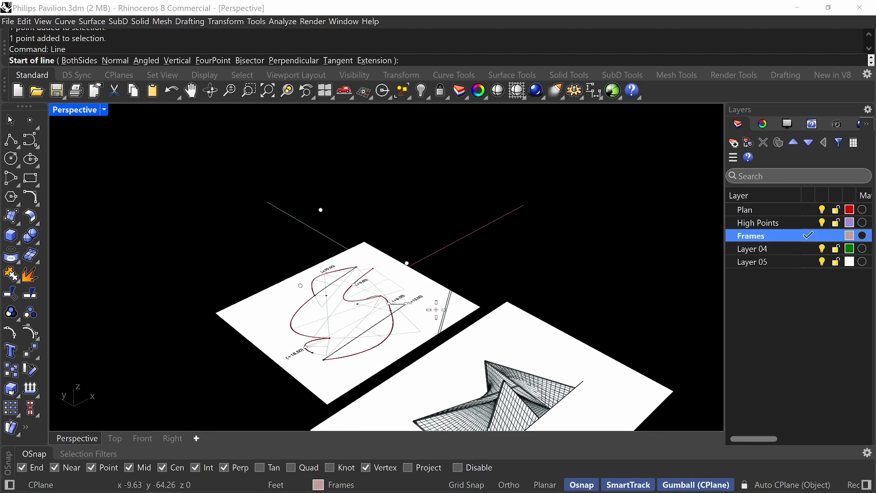
{"action": "left_click", "coordinate": [323, 361]}
{"action": "left_click", "coordinate": [408, 263]}
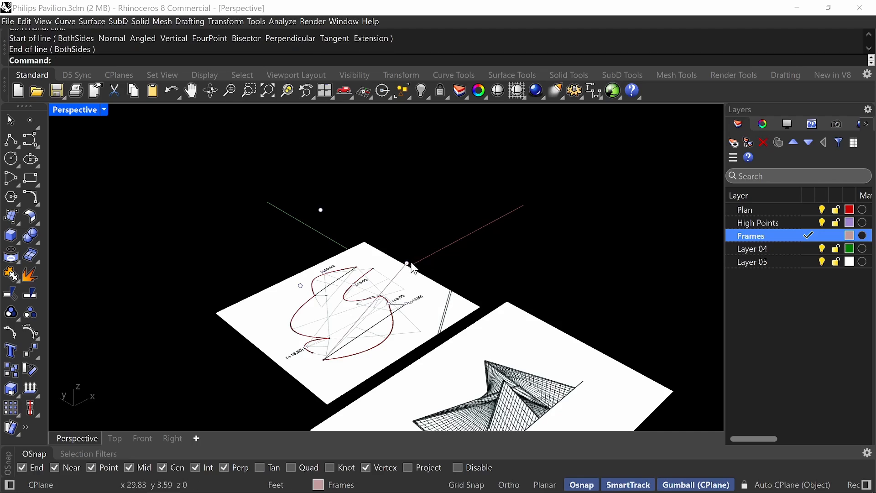
Draw a line from the free end of the small curve beside the +18,50 label to the raised +18,50 point.
{"action": "mouse_move", "coordinate": [412, 264]}
{"action": "right_mouse_down"}
{"action": "mouse_move", "coordinate": [332, 251]}
{"action": "mouse_move", "coordinate": [416, 266]}
{"action": "right_mouse_up"}
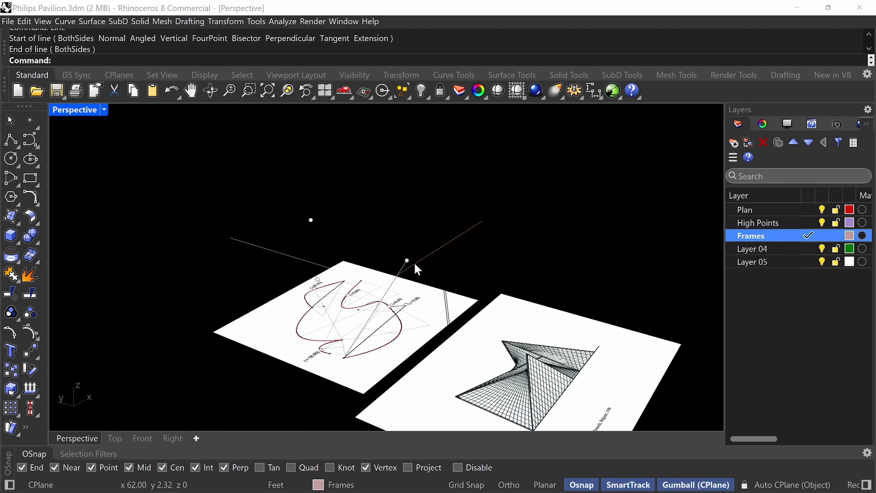
{"action": "right_click_drag", "start_coordinate": [374, 307], "coordinate": [264, 219]}
{"action": "scroll", "coordinate": [391, 345], "scroll_direction": "up", "scroll_amount": 5}
{"action": "key", "text": "Return"}
{"action": "left_click", "coordinate": [381, 373]}
{"action": "left_click", "coordinate": [250, 189]}
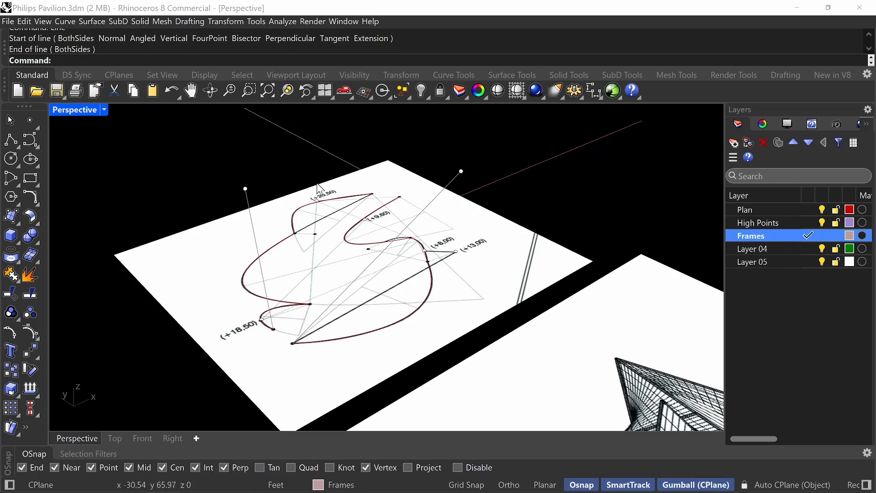
Draw a line from the cusp where the small curve meets the main outline to the raised +18,50 point.
{"action": "right_click_drag", "start_coordinate": [250, 189], "coordinate": [448, 256]}
{"action": "right_click", "coordinate": [475, 327]}
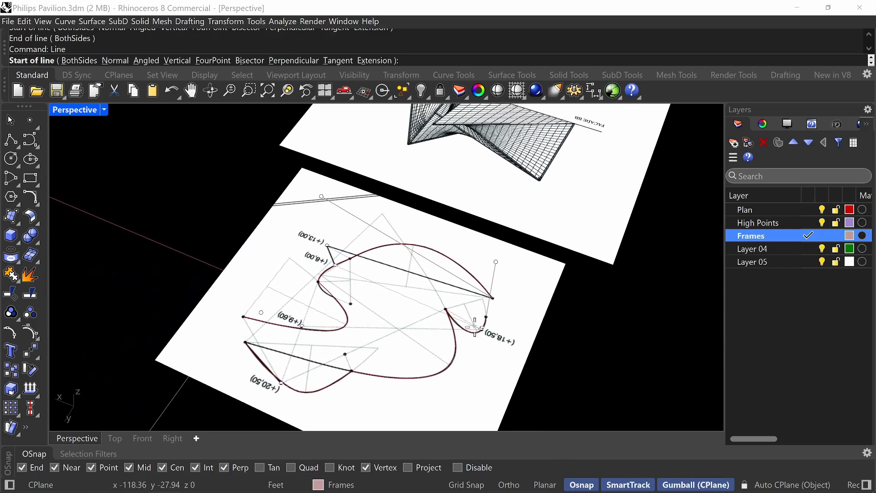
{"action": "scroll", "coordinate": [491, 314], "scroll_direction": "up", "scroll_amount": 3}
{"action": "right_click_drag", "start_coordinate": [496, 381], "coordinate": [526, 317]}
{"action": "left_click", "coordinate": [444, 279]}
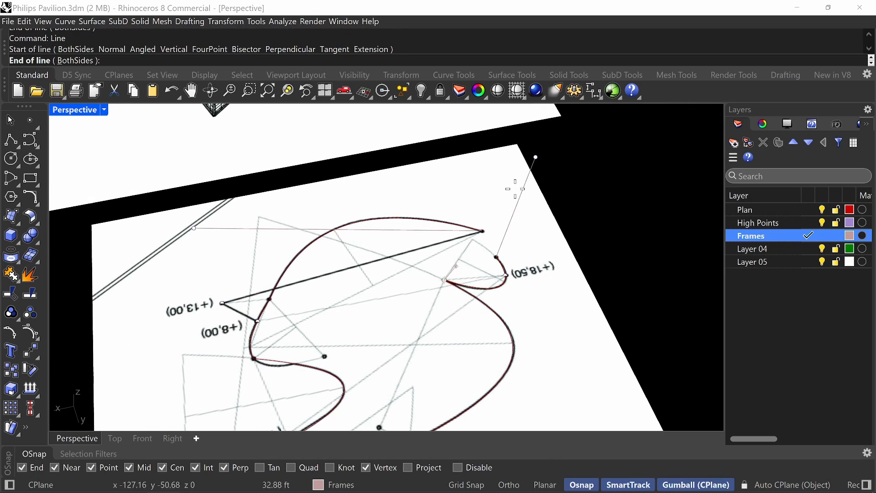
{"action": "left_click", "coordinate": [535, 157]}
Compare the frame lines with the floor plan in the PDF and the pavilion's construction photo in the browser.
{"action": "right_click_drag", "start_coordinate": [535, 157], "coordinate": [455, 229]}
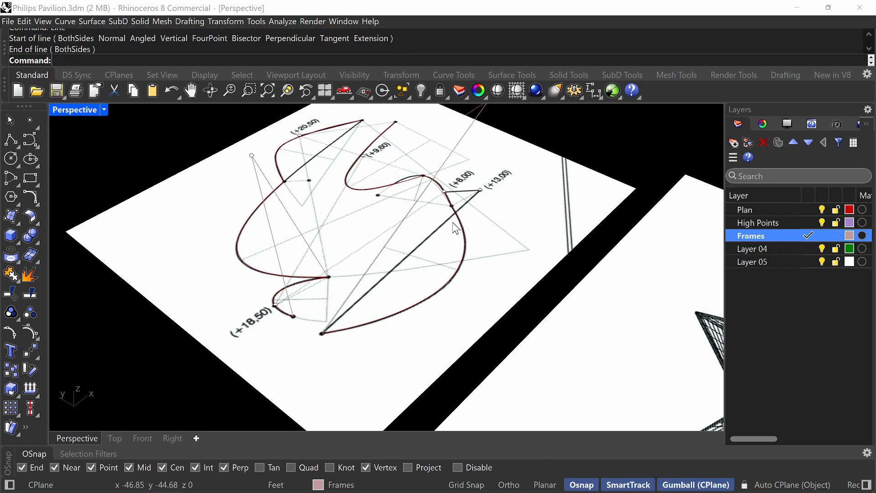
{"action": "right_click_drag", "start_coordinate": [385, 272], "coordinate": [428, 279]}
{"action": "right_click_drag", "start_coordinate": [428, 279], "coordinate": [319, 288]}
{"action": "key", "text": "alt+Tab"}
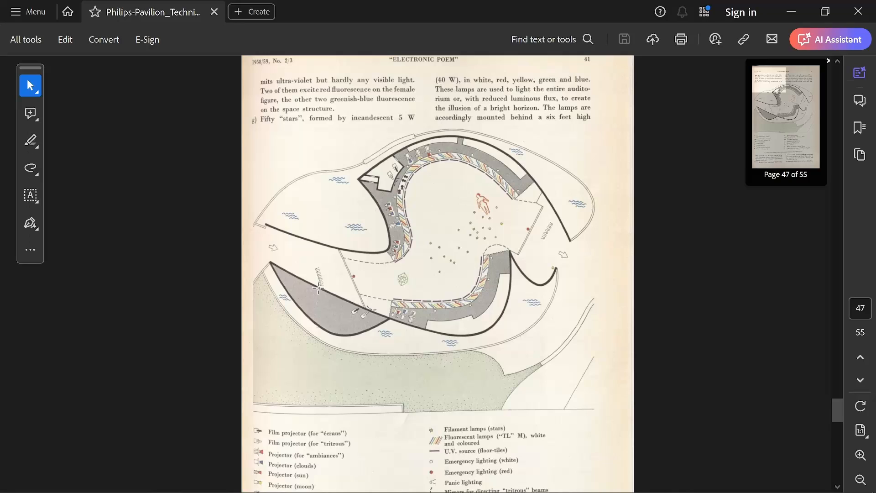
{"action": "key", "text": "alt+Tab"}
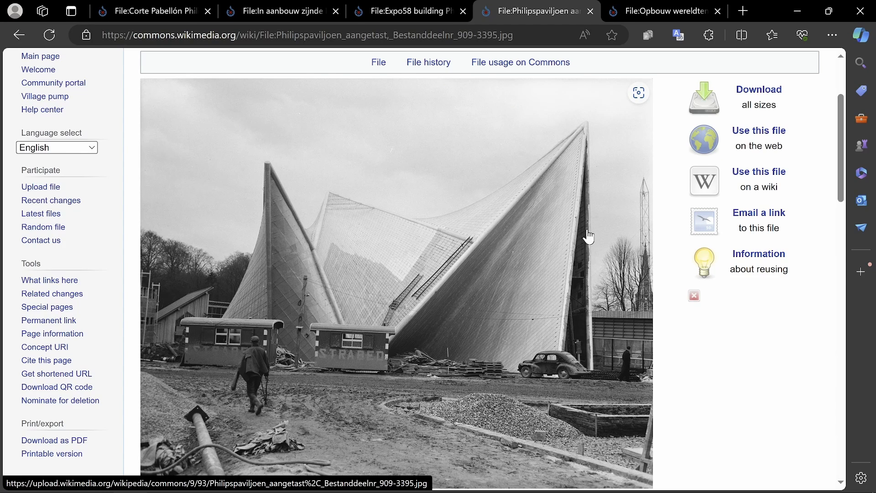
{"action": "key", "text": "alt+Tab"}
Draw a line from the pointed end of the plan's large curve near +18,50 to the raised +18,50 point.
{"action": "right_click_drag", "start_coordinate": [457, 343], "coordinate": [344, 311]}
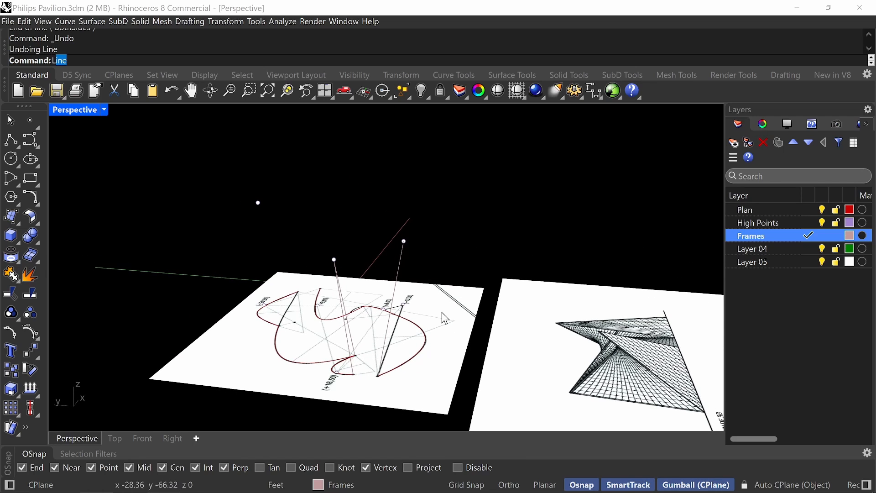
{"action": "key", "text": "Return"}
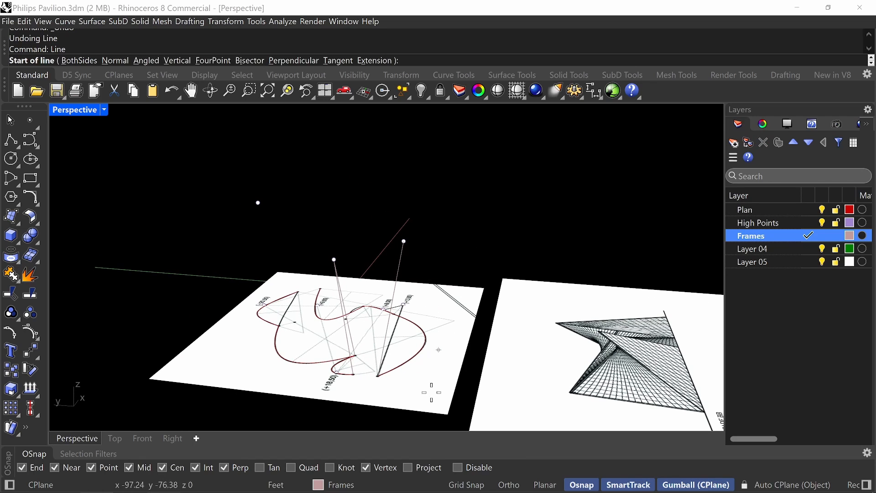
{"action": "left_click", "coordinate": [378, 376]}
{"action": "right_click_drag", "start_coordinate": [364, 360], "coordinate": [400, 299]}
{"action": "left_click", "coordinate": [296, 267]}
Draw a line from the free end of the plan curve beyond the +9,60 label to the raised +20,50 point.
{"action": "right_click_drag", "start_coordinate": [409, 289], "coordinate": [415, 285]}
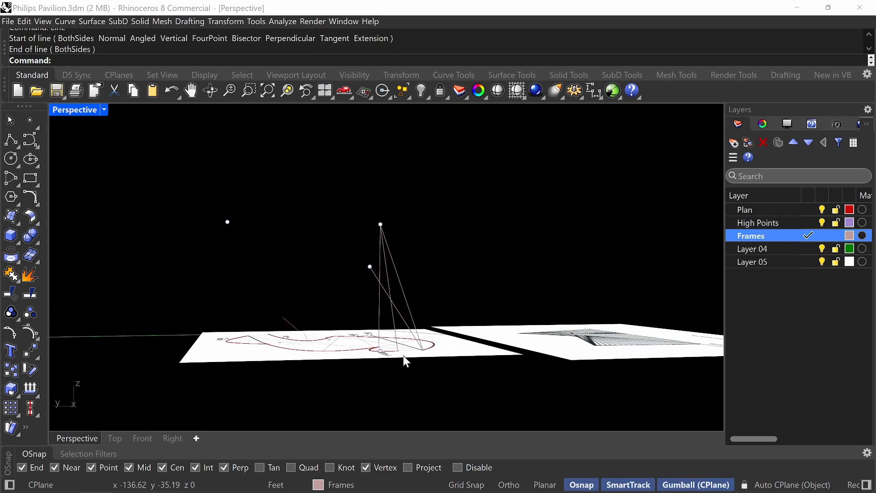
{"action": "scroll", "coordinate": [403, 355], "scroll_direction": "up", "scroll_amount": 5}
{"action": "mouse_move", "coordinate": [393, 317]}
{"action": "right_mouse_down"}
{"action": "mouse_move", "coordinate": [365, 352]}
{"action": "mouse_move", "coordinate": [331, 336]}
{"action": "right_mouse_up"}
{"action": "scroll", "coordinate": [424, 307], "scroll_direction": "down", "scroll_amount": 5}
{"action": "right_click_drag", "start_coordinate": [450, 308], "coordinate": [335, 298]}
{"action": "right_click_drag", "start_coordinate": [365, 301], "coordinate": [419, 309], "text": "shift"}
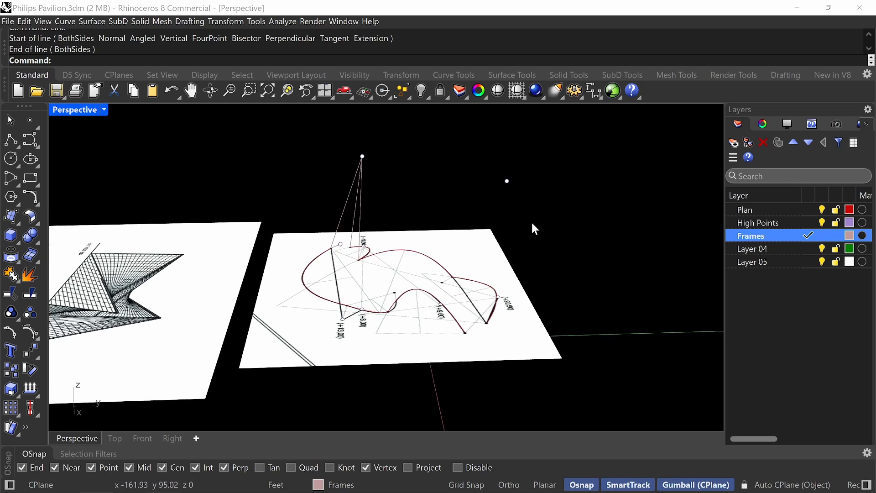
{"action": "right_click_drag", "start_coordinate": [582, 211], "coordinate": [566, 214]}
{"action": "type", "text": "l"}
{"action": "key", "text": "Return"}
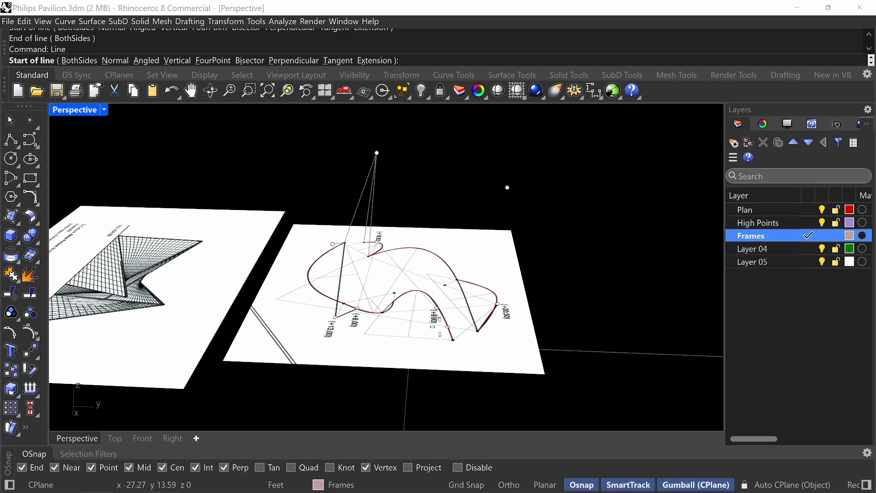
{"action": "left_click", "coordinate": [454, 339]}
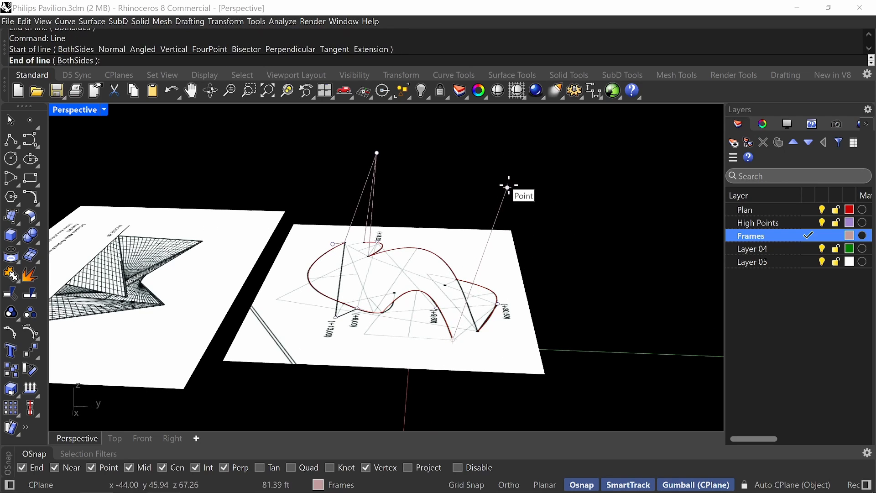
{"action": "left_click", "coordinate": [508, 186]}
Draw a line from the pointed end of the plan curve beside the +20,50 label to the raised +20,50 point.
{"action": "right_click_drag", "start_coordinate": [533, 262], "coordinate": [495, 270]}
{"action": "key", "text": "Return"}
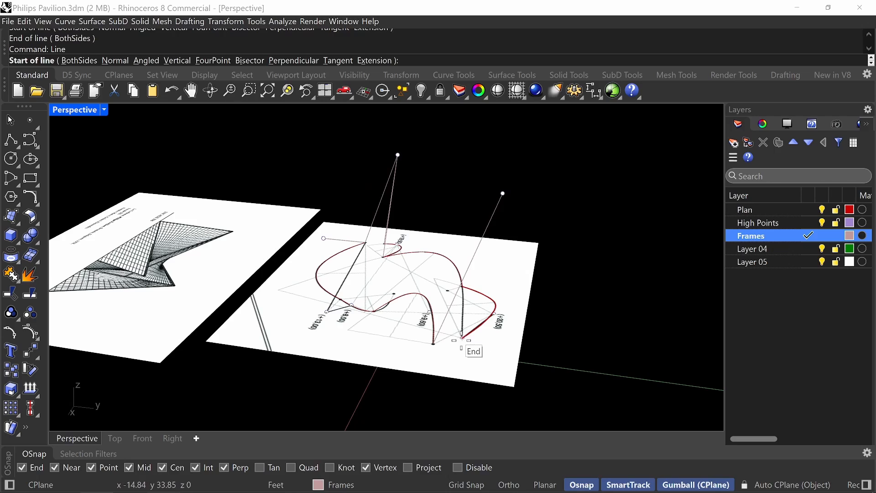
{"action": "left_click", "coordinate": [461, 340]}
{"action": "left_click", "coordinate": [503, 194]}
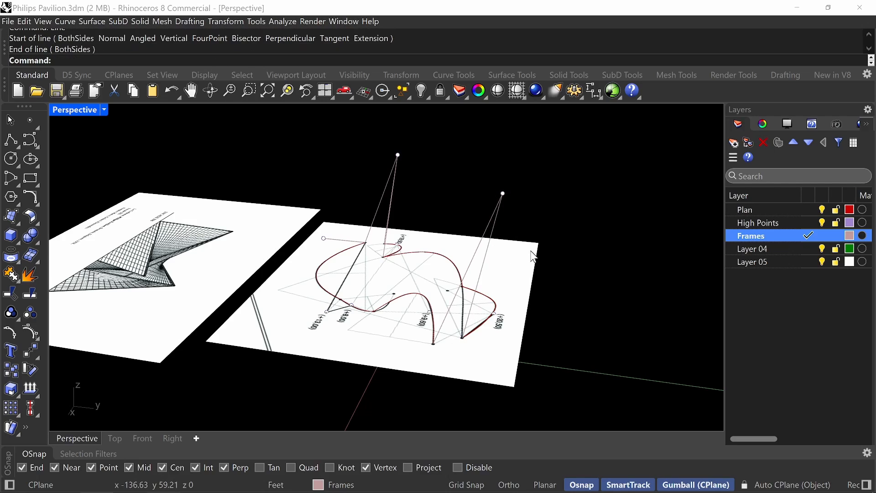
Draw a line from the raised +20,50 point to the cusp where the small +18,50 curve meets the main outline.
{"action": "right_click_drag", "start_coordinate": [533, 257], "coordinate": [423, 268]}
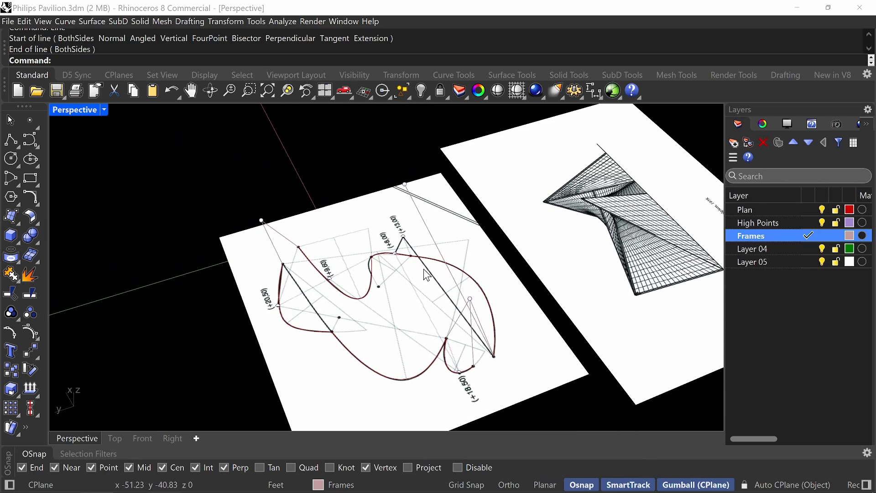
{"action": "right_click_drag", "start_coordinate": [462, 307], "coordinate": [396, 255]}
{"action": "right_click_drag", "start_coordinate": [370, 306], "coordinate": [337, 338]}
{"action": "key", "text": "Return"}
{"action": "left_click", "coordinate": [261, 213]}
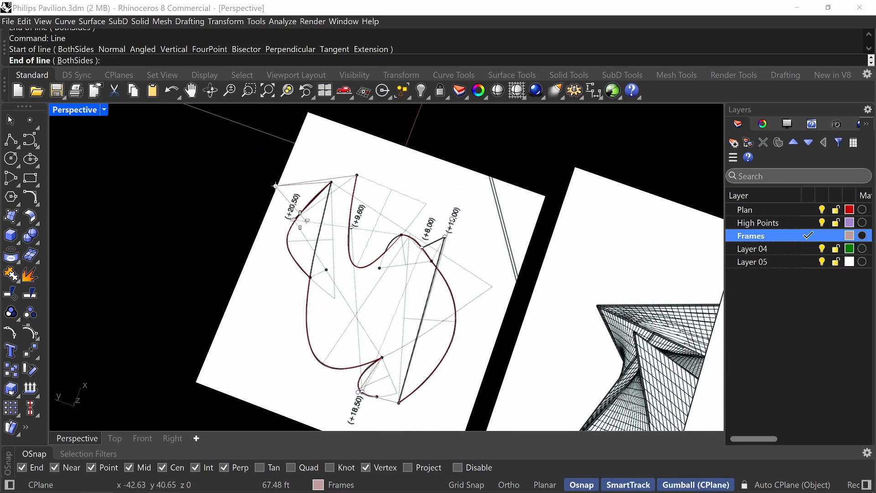
{"action": "left_click", "coordinate": [378, 360]}
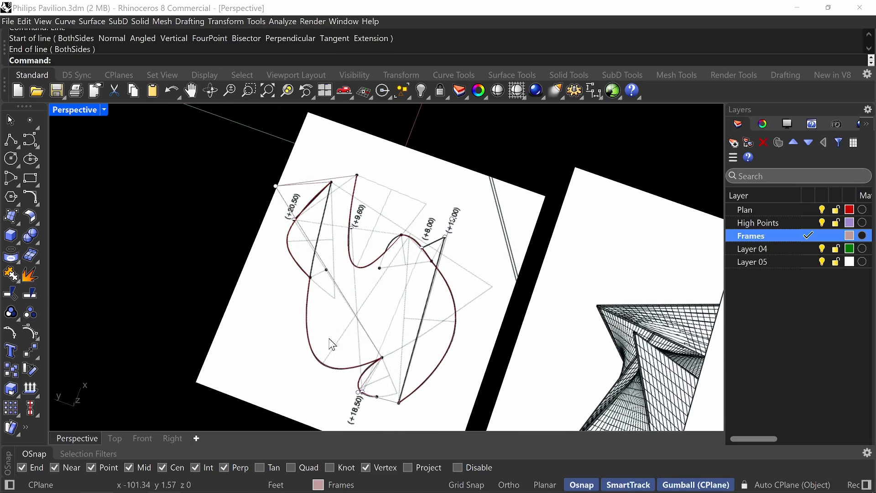
In the Top view, place a point on the long +20,50-to-cusp line over the plan's black dot below the +20,50 curve.
{"action": "right_click_drag", "start_coordinate": [378, 360], "coordinate": [342, 288]}
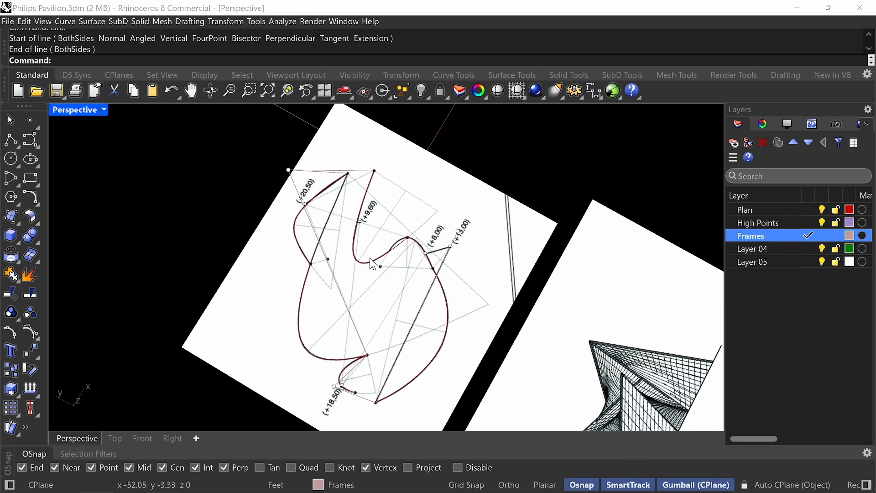
{"action": "right_click_drag", "start_coordinate": [370, 259], "coordinate": [397, 225]}
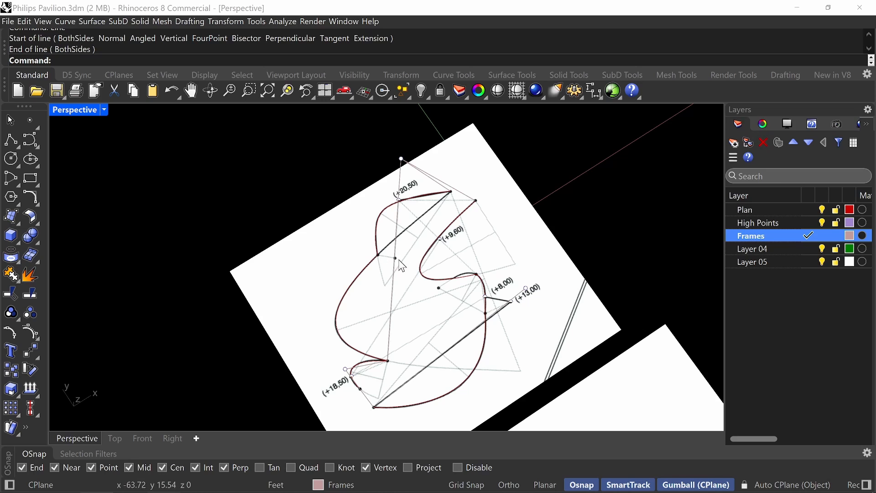
{"action": "double_click", "coordinate": [83, 110]}
{"action": "double_click", "coordinate": [70, 112]}
{"action": "scroll", "coordinate": [449, 145], "scroll_direction": "up", "scroll_amount": 3}
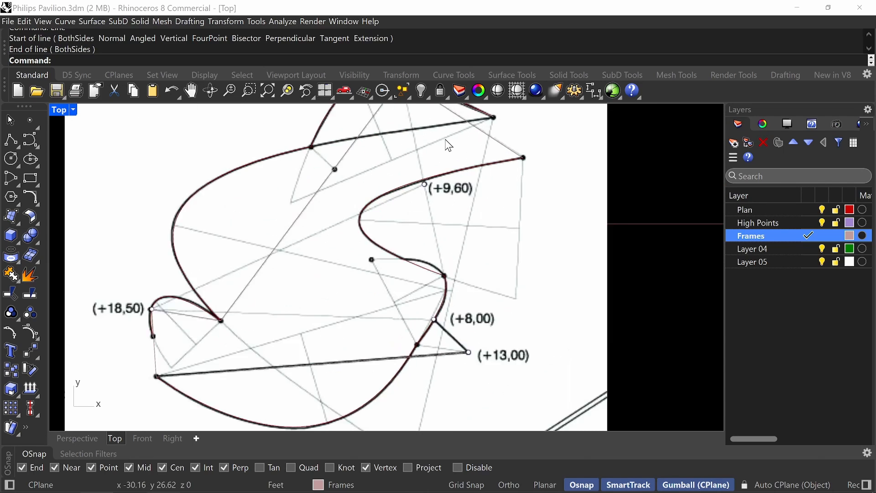
{"action": "scroll", "coordinate": [470, 166], "scroll_direction": "up", "scroll_amount": 2}
{"action": "type", "text": "inrt"}
{"action": "key", "text": "Return"}
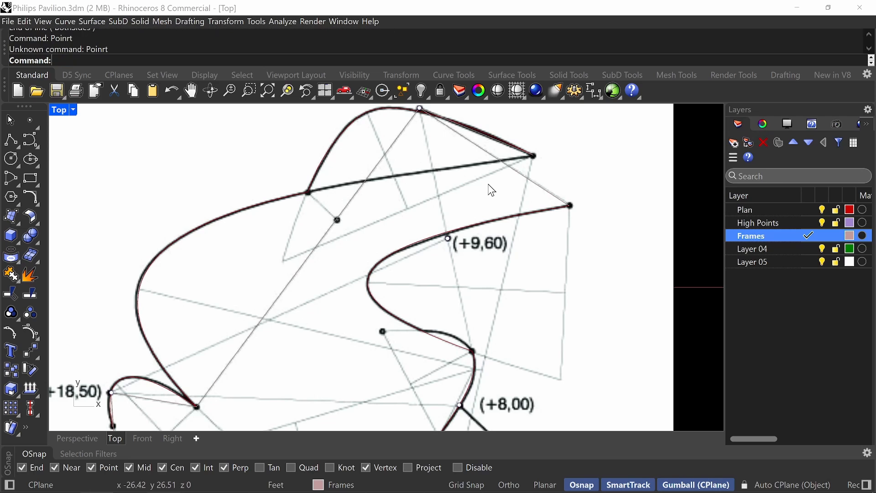
{"action": "key", "text": "Return"}
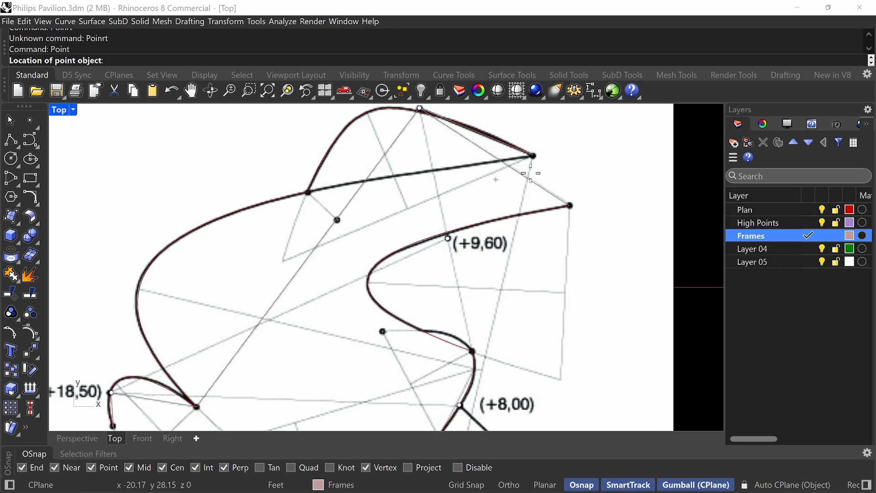
{"action": "left_click", "coordinate": [337, 220]}
Draw a line from the new point on the long frame line to the junction of the +20,50 curve and the main outline.
{"action": "type", "text": "Line"}
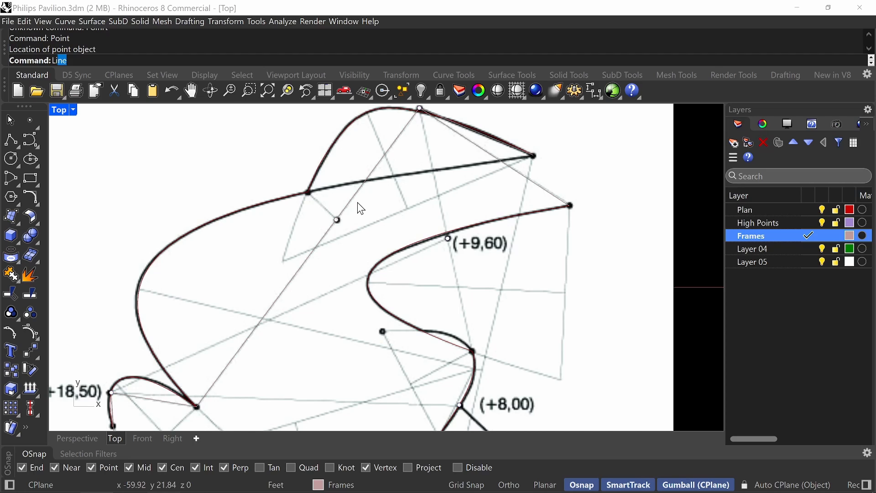
{"action": "key", "text": "Return"}
{"action": "left_click", "coordinate": [338, 220]}
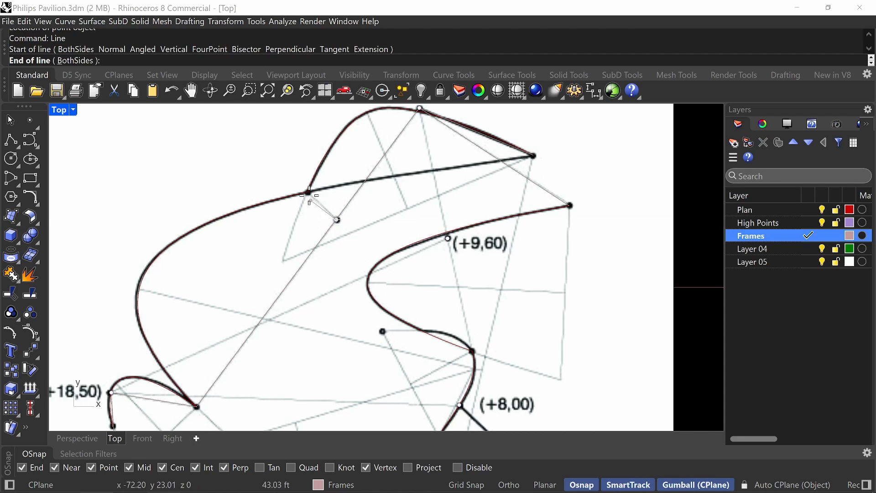
{"action": "left_click", "coordinate": [309, 193]}
{"action": "scroll", "coordinate": [331, 194], "scroll_direction": "down", "scroll_amount": 4}
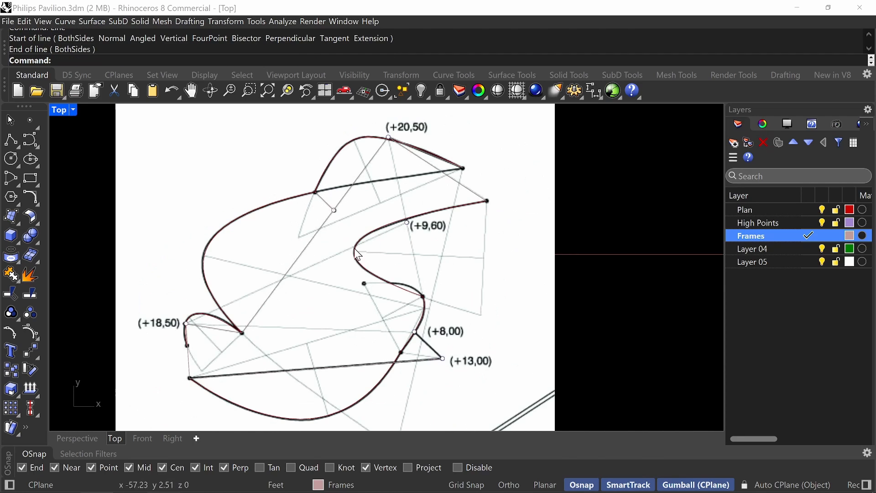
Inspect the frame lines in the Perspective view and compare them with the floor plan in the PDF.
{"action": "mouse_move", "coordinate": [391, 279]}
{"action": "right_mouse_down"}
{"action": "mouse_move", "coordinate": [411, 226]}
{"action": "mouse_move", "coordinate": [408, 233]}
{"action": "right_mouse_up"}
{"action": "double_click", "coordinate": [62, 112]}
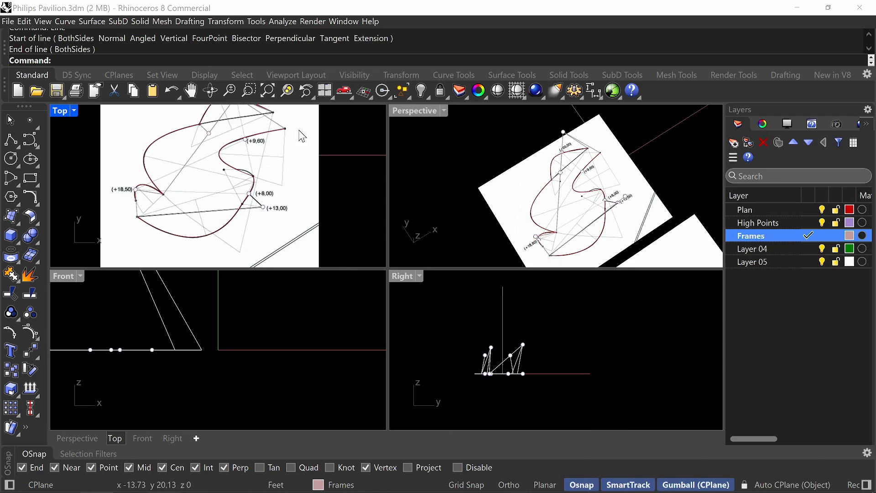
{"action": "double_click", "coordinate": [407, 110]}
{"action": "right_click_drag", "start_coordinate": [425, 315], "coordinate": [487, 323]}
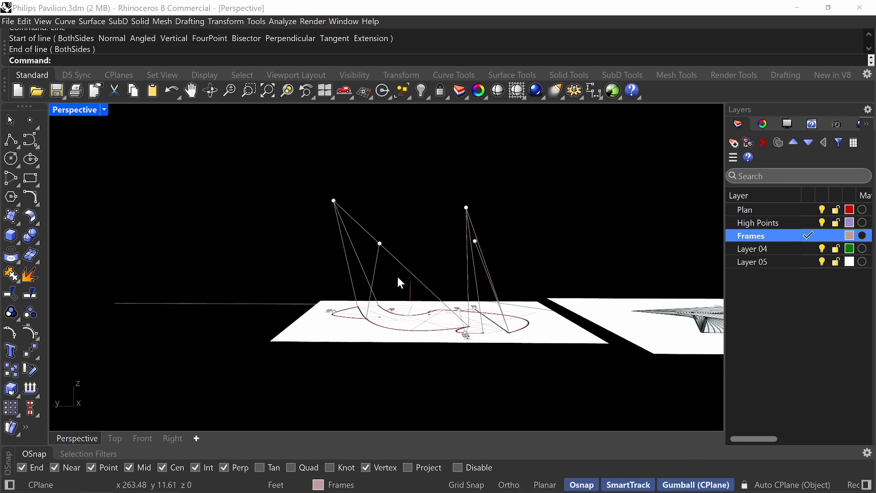
{"action": "key", "text": "alt+Tab"}
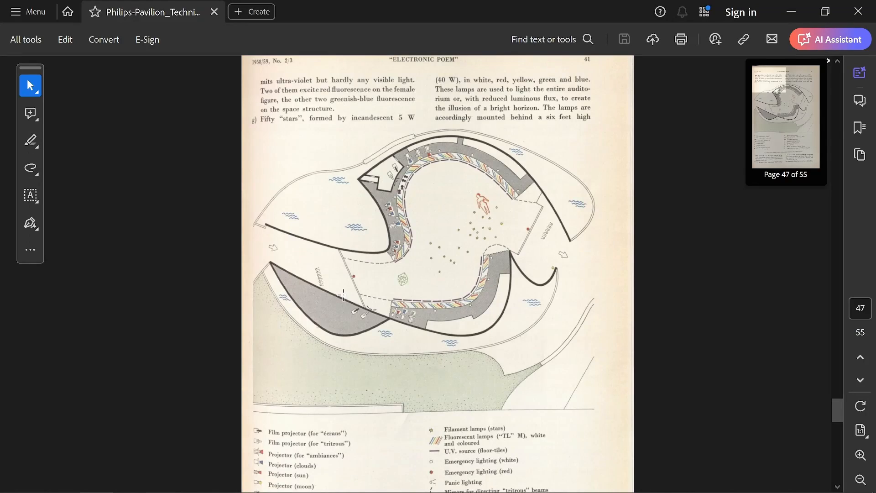
{"action": "key", "text": "alt+Tab"}
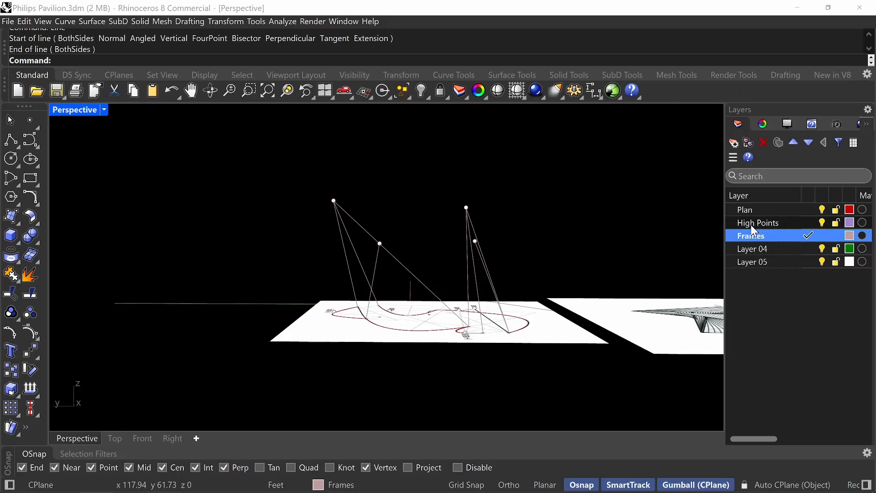
Raise the +9,60 point vertically from the plan to its labelled height.
{"action": "mouse_move", "coordinate": [338, 287]}
{"action": "right_mouse_down"}
{"action": "mouse_move", "coordinate": [448, 280]}
{"action": "mouse_move", "coordinate": [456, 340]}
{"action": "mouse_move", "coordinate": [468, 319]}
{"action": "mouse_move", "coordinate": [333, 295]}
{"action": "mouse_move", "coordinate": [309, 313]}
{"action": "mouse_move", "coordinate": [313, 321]}
{"action": "mouse_move", "coordinate": [306, 307]}
{"action": "mouse_move", "coordinate": [295, 340]}
{"action": "mouse_move", "coordinate": [369, 306]}
{"action": "mouse_move", "coordinate": [493, 282]}
{"action": "mouse_move", "coordinate": [519, 284]}
{"action": "mouse_move", "coordinate": [522, 294]}
{"action": "mouse_move", "coordinate": [445, 286]}
{"action": "mouse_move", "coordinate": [449, 297]}
{"action": "right_mouse_up"}
{"action": "right_click_drag", "start_coordinate": [438, 342], "coordinate": [415, 364]}
{"action": "scroll", "coordinate": [414, 365], "scroll_direction": "up", "scroll_amount": 3}
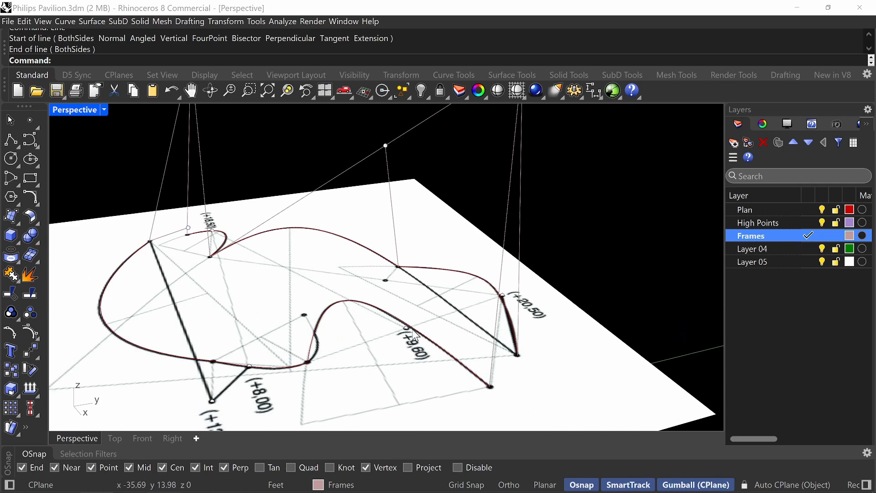
{"action": "left_click", "coordinate": [409, 331]}
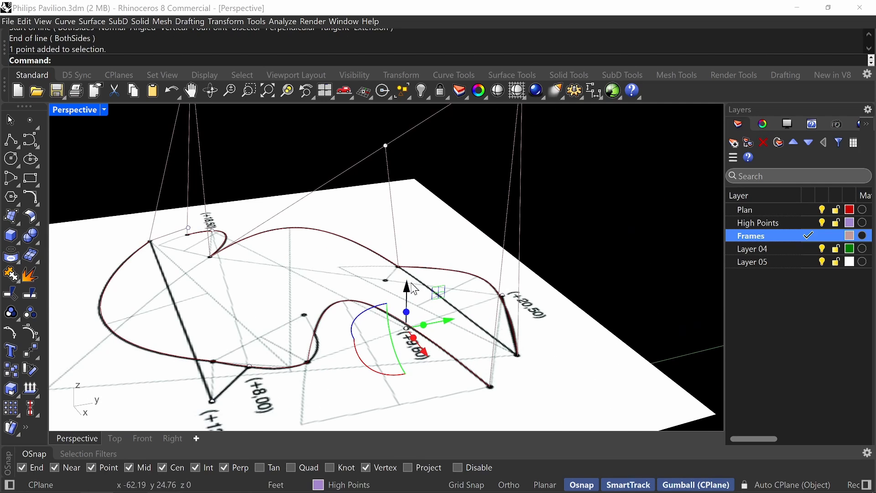
{"action": "key", "text": "Return"}
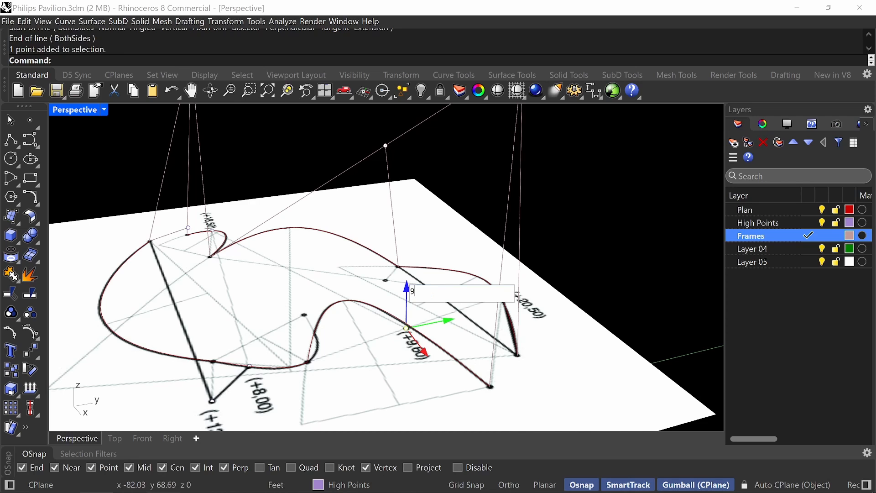
Raise the +8,00 point vertically by 8 m and clear the selection.
{"action": "right_click_drag", "start_coordinate": [413, 277], "coordinate": [208, 335]}
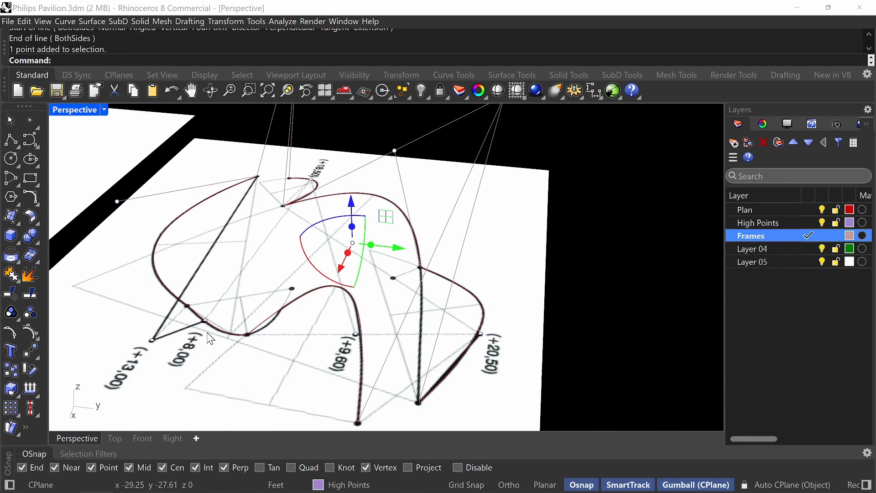
{"action": "left_click", "coordinate": [205, 321]}
{"action": "left_click", "coordinate": [235, 344]}
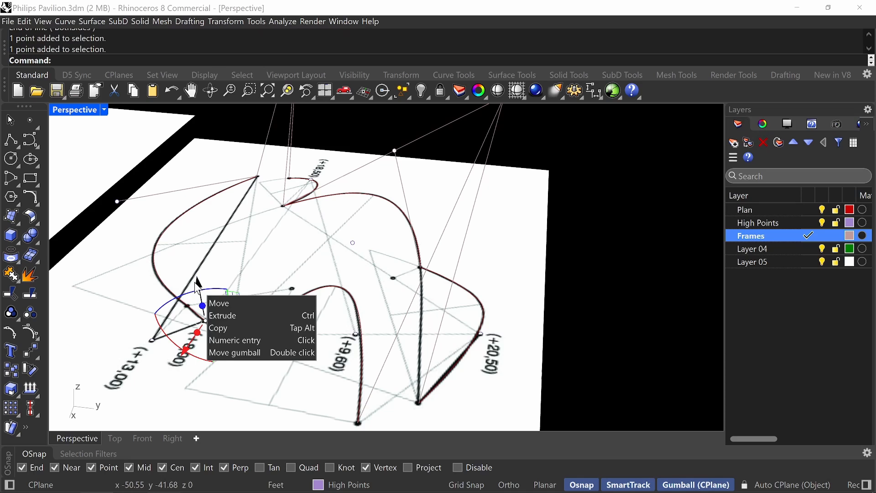
{"action": "left_click", "coordinate": [211, 260]}
{"action": "right_click_drag", "start_coordinate": [211, 260], "coordinate": [249, 278]}
{"action": "left_click", "coordinate": [214, 345]}
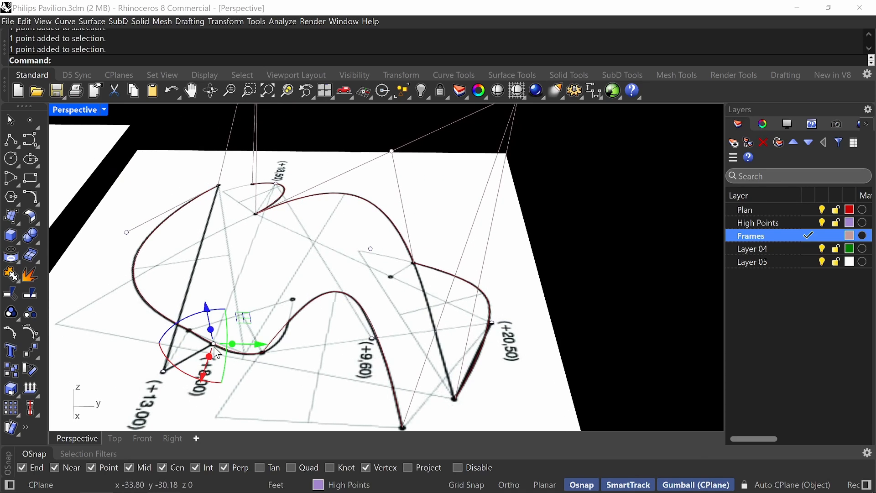
{"action": "type", "text": "8m"}
{"action": "key", "text": "Return"}
{"action": "left_click", "coordinate": [273, 278]}
Draw a line from the raised +20,50 point to the raised +9,60 point.
{"action": "scroll", "coordinate": [265, 292], "scroll_direction": "down", "scroll_amount": 5}
{"action": "right_click_drag", "start_coordinate": [275, 285], "coordinate": [291, 273]}
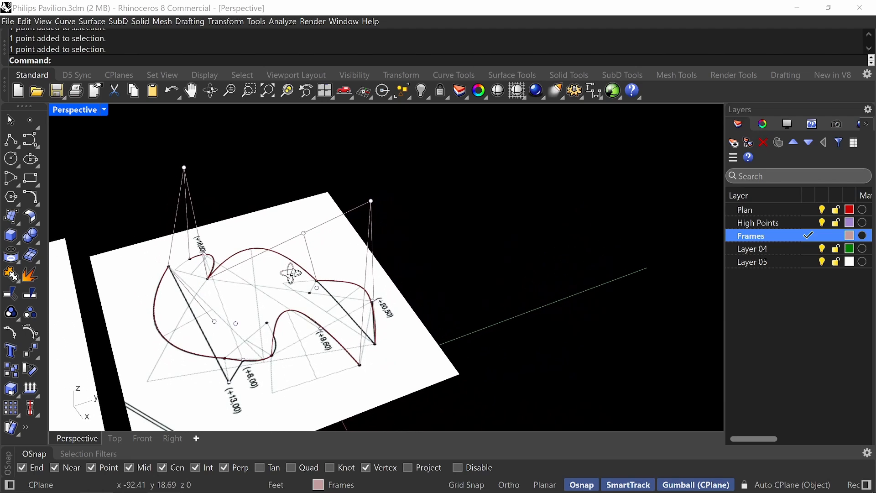
{"action": "key", "text": "Return"}
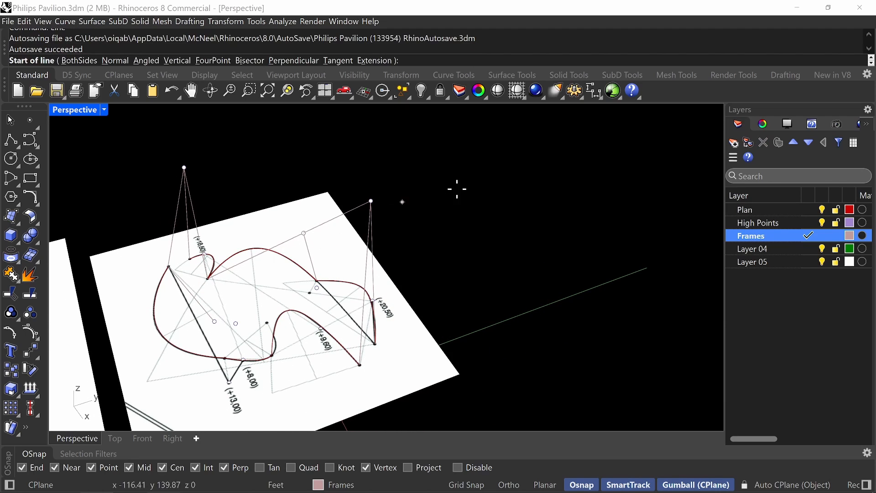
{"action": "left_click", "coordinate": [372, 200]}
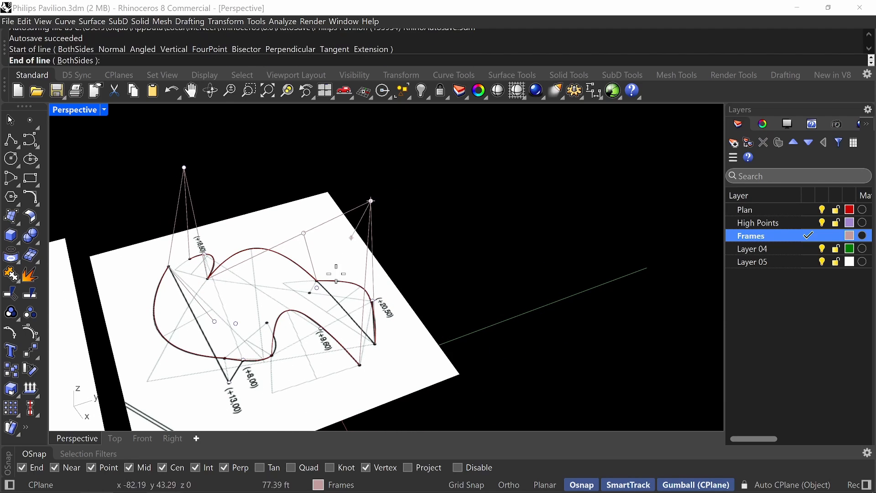
{"action": "left_click", "coordinate": [318, 289]}
Extend the line between the raised +20,50 and +9,60 points down to the plan curve corner between the +9,60 and +8,00 labels.
{"action": "right_click_drag", "start_coordinate": [353, 277], "coordinate": [349, 249]}
{"action": "right_click_drag", "start_coordinate": [325, 290], "coordinate": [341, 271]}
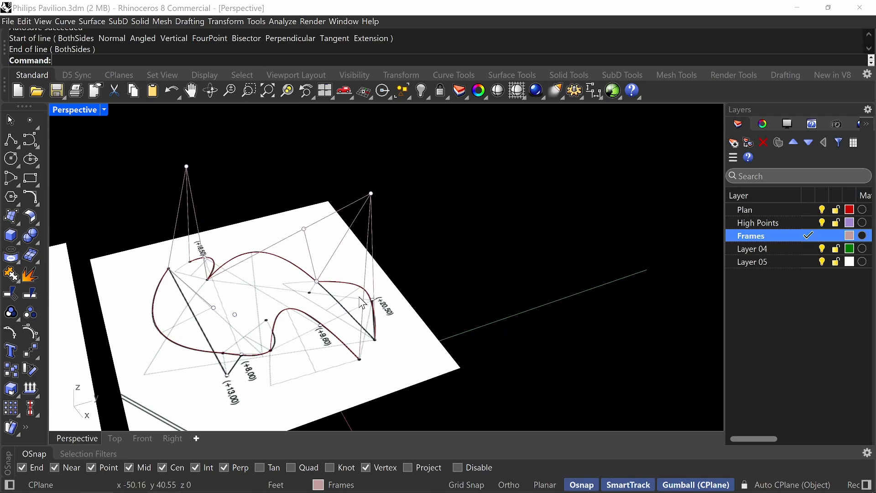
{"action": "key", "text": "Return"}
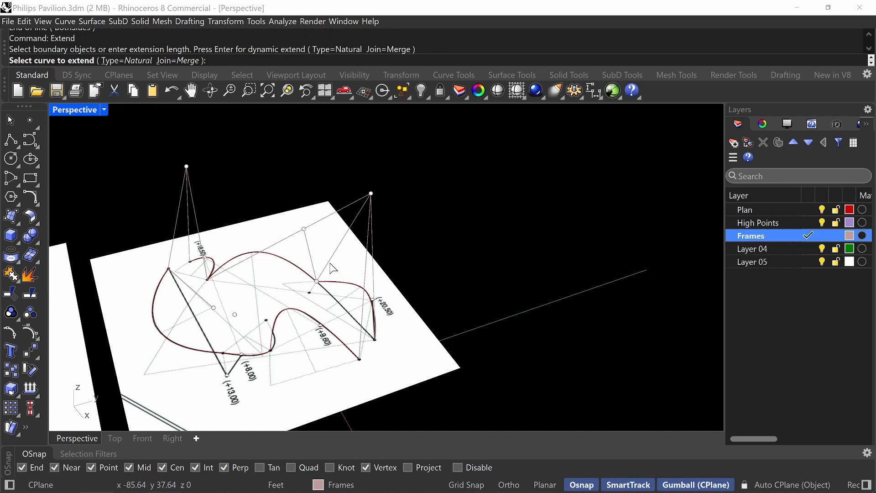
{"action": "right_click_drag", "start_coordinate": [332, 268], "coordinate": [349, 311]}
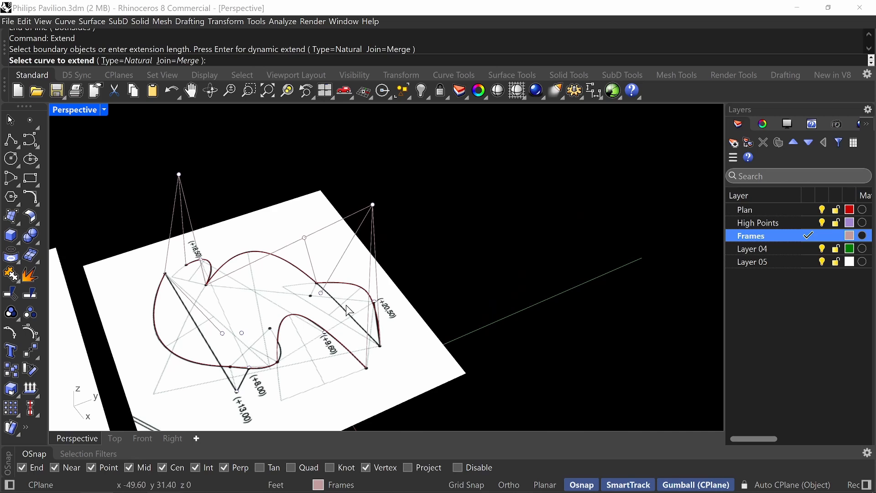
{"action": "left_click", "coordinate": [336, 276]}
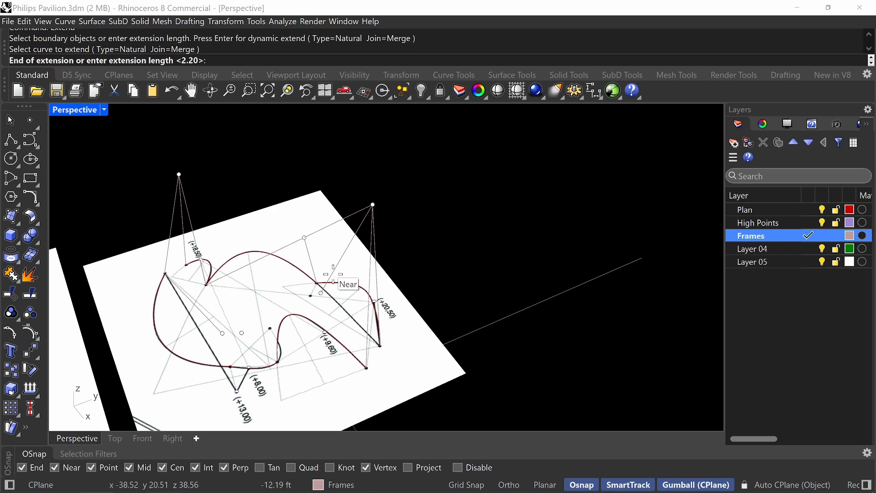
{"action": "left_click", "coordinate": [277, 363]}
{"action": "scroll", "coordinate": [292, 373], "scroll_direction": "up", "scroll_amount": 5}
{"action": "scroll", "coordinate": [305, 356], "scroll_direction": "down", "scroll_amount": 5}
{"action": "right_click_drag", "start_coordinate": [304, 352], "coordinate": [308, 334]}
{"action": "key", "text": "Return"}
Snap the lower end point of the extended frame line onto the plan curve corner.
{"action": "left_click", "coordinate": [308, 318]}
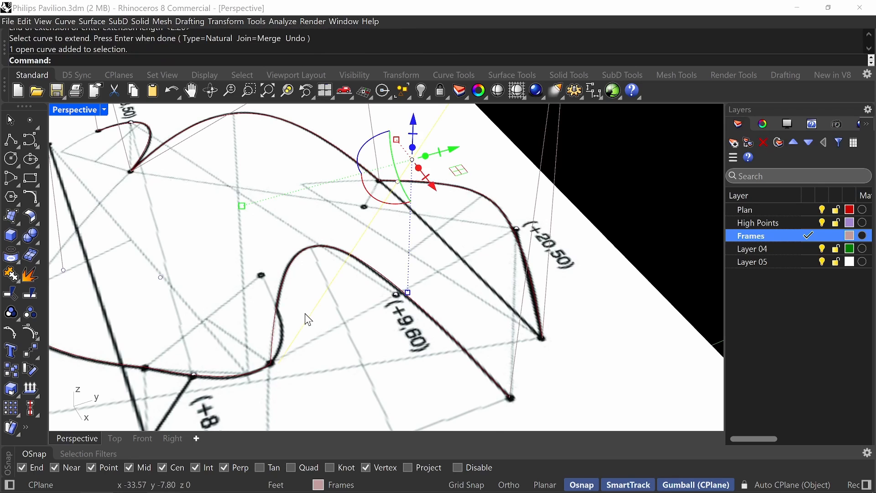
{"action": "right_click_drag", "start_coordinate": [305, 365], "coordinate": [308, 340]}
{"action": "left_click", "coordinate": [289, 216]}
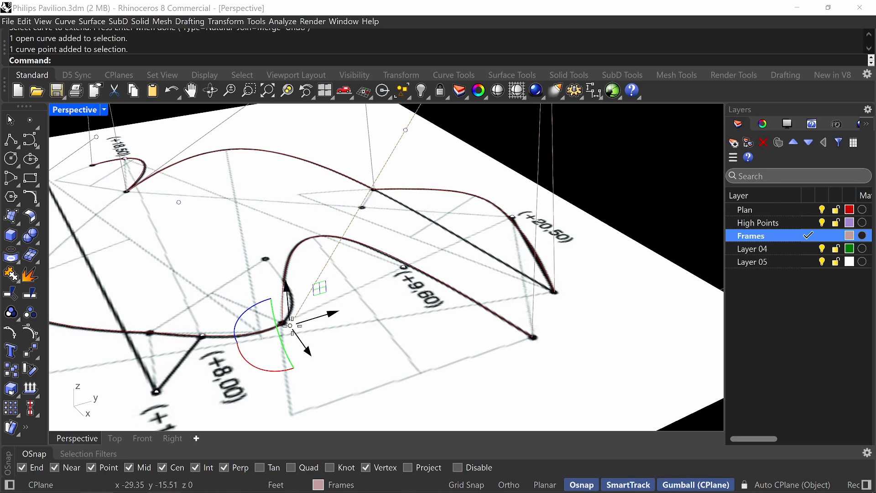
{"action": "mouse_move", "coordinate": [291, 326]}
{"action": "left_mouse_down"}
{"action": "mouse_move", "coordinate": [297, 315]}
{"action": "mouse_move", "coordinate": [285, 324]}
{"action": "left_mouse_up"}
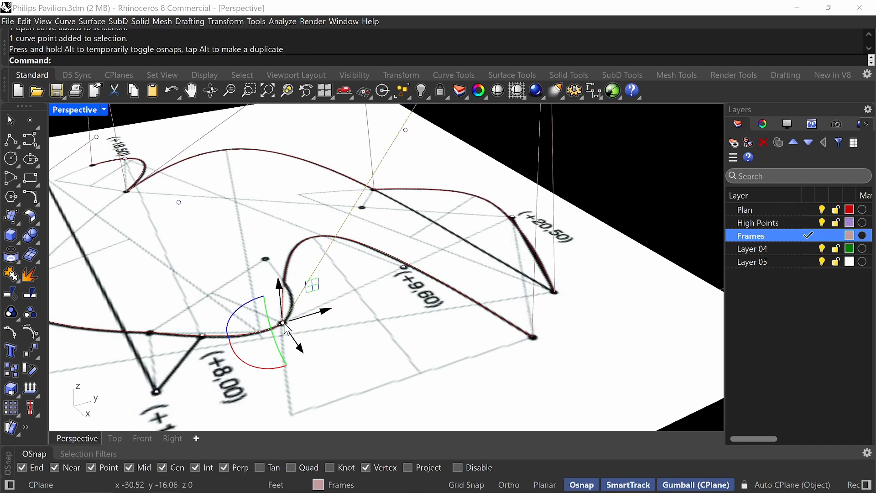
In the Top view, draw a line from the raised +18,50 point to the raised +9,60 point.
{"action": "right_click_drag", "start_coordinate": [286, 327], "coordinate": [359, 307]}
{"action": "scroll", "coordinate": [404, 275], "scroll_direction": "up", "scroll_amount": 3}
{"action": "scroll", "coordinate": [391, 269], "scroll_direction": "down", "scroll_amount": 6}
{"action": "scroll", "coordinate": [360, 264], "scroll_direction": "up", "scroll_amount": 2}
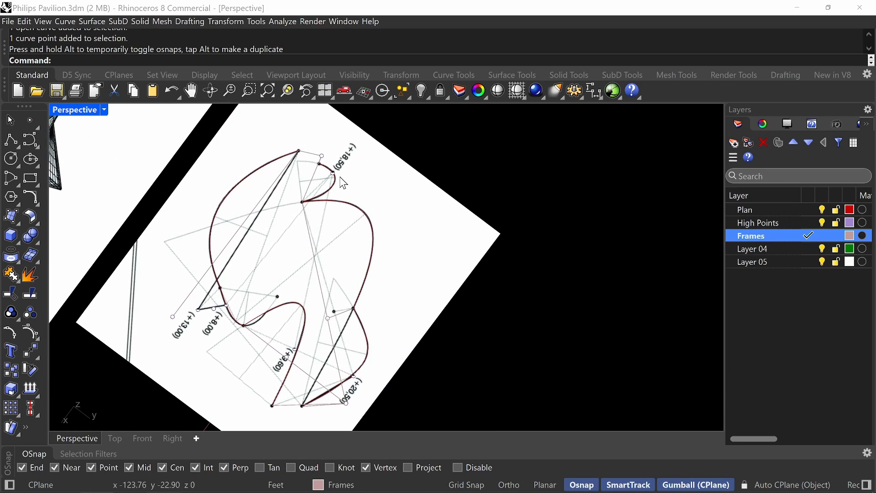
{"action": "right_click_drag", "start_coordinate": [343, 181], "coordinate": [411, 241]}
{"action": "double_click", "coordinate": [63, 108]}
{"action": "double_click", "coordinate": [63, 108]}
{"action": "scroll", "coordinate": [327, 221], "scroll_direction": "down", "scroll_amount": 4}
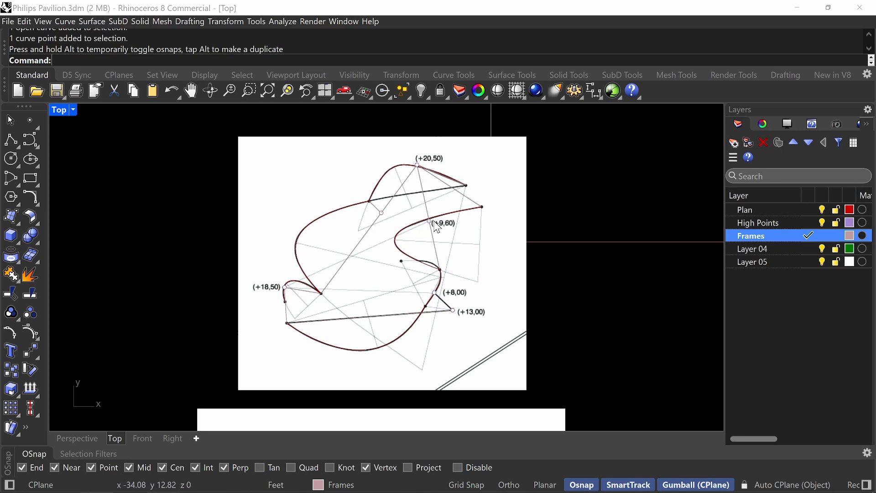
{"action": "type", "text": "line"}
{"action": "key", "text": "Return"}
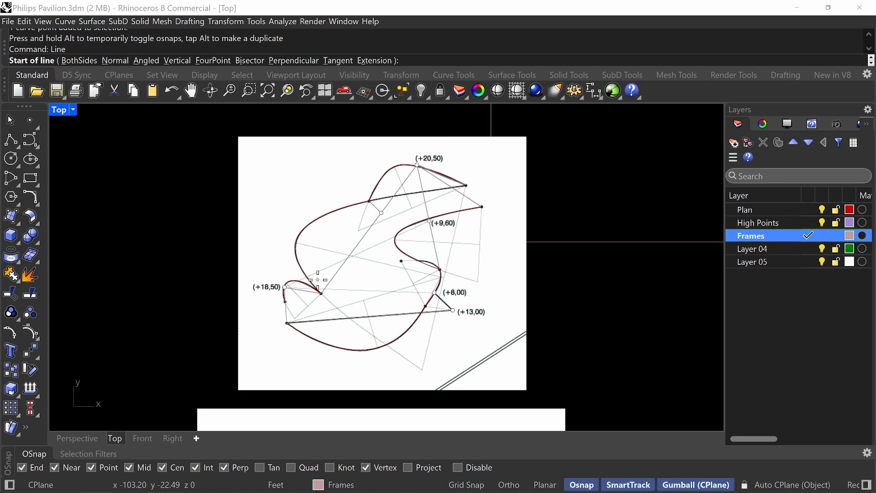
{"action": "left_click", "coordinate": [285, 288]}
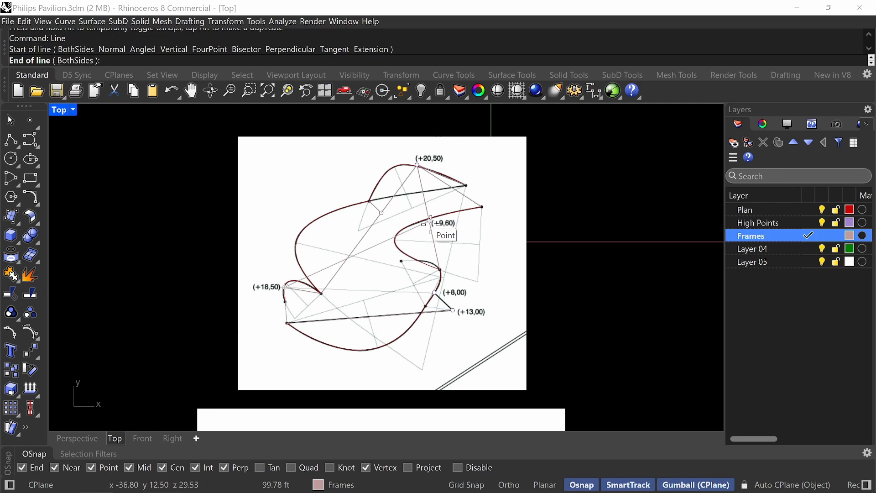
{"action": "scroll", "coordinate": [430, 221], "scroll_direction": "up", "scroll_amount": 10}
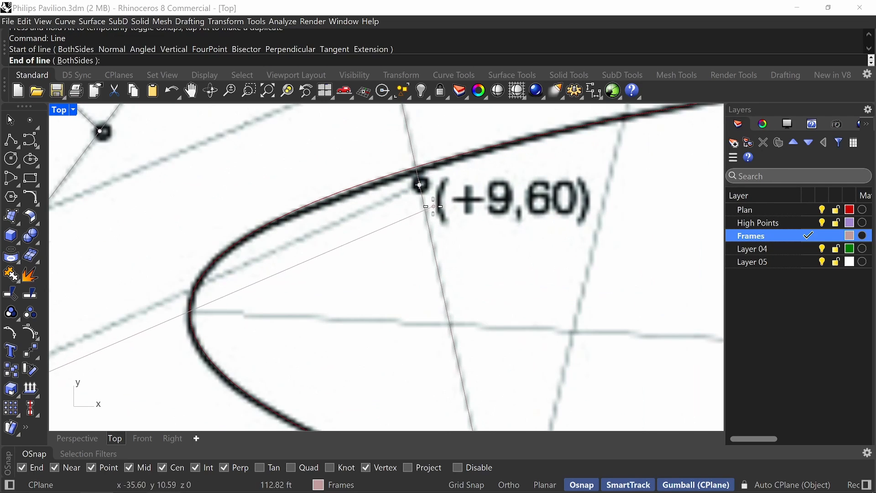
{"action": "scroll", "coordinate": [418, 184], "scroll_direction": "up", "scroll_amount": 3}
{"action": "left_click", "coordinate": [416, 183]}
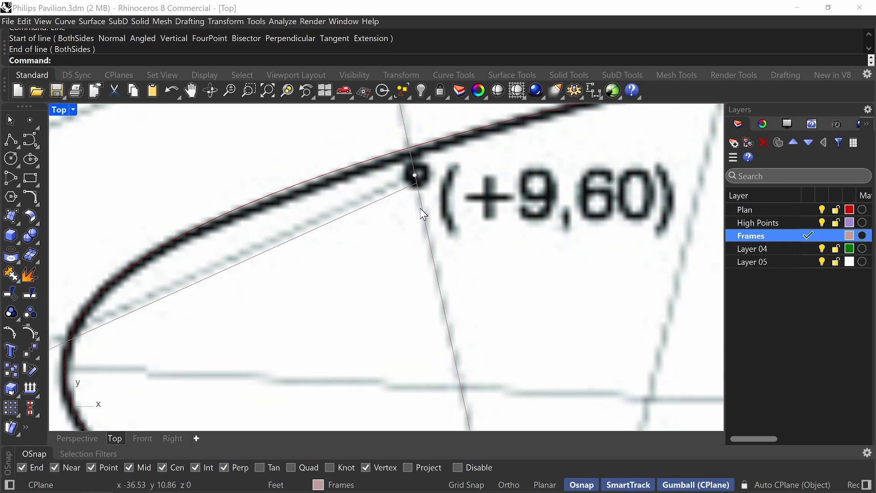
{"action": "scroll", "coordinate": [429, 219], "scroll_direction": "down", "scroll_amount": 12}
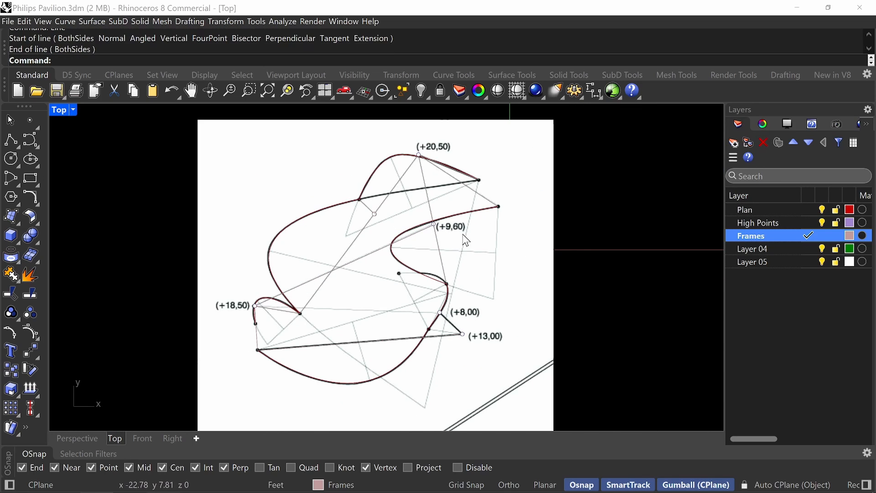
In the Perspective view, draw a line from the raised +13,00 point to the raised +8,00 point.
{"action": "right_click_drag", "start_coordinate": [466, 240], "coordinate": [451, 240]}
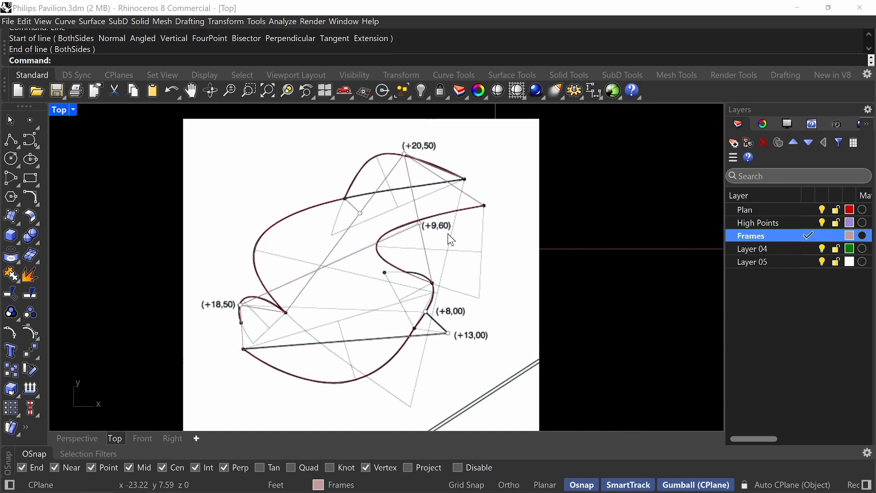
{"action": "double_click", "coordinate": [64, 114]}
{"action": "double_click", "coordinate": [413, 111]}
{"action": "right_click_drag", "start_coordinate": [493, 225], "coordinate": [415, 184]}
{"action": "right_click_drag", "start_coordinate": [383, 186], "coordinate": [416, 276]}
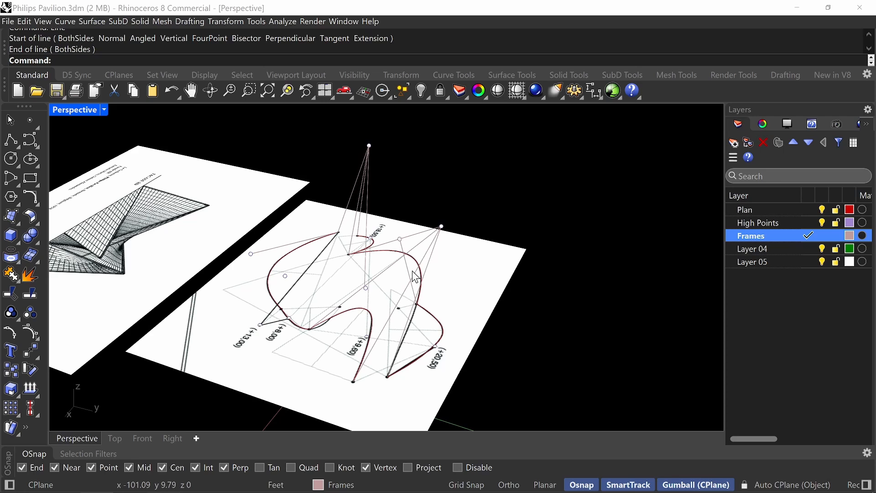
{"action": "right_click", "coordinate": [412, 270]}
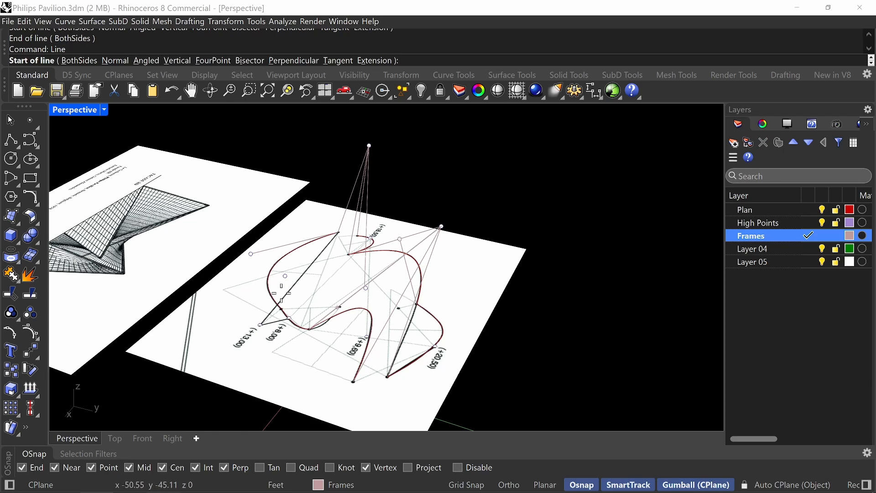
{"action": "scroll", "coordinate": [281, 293], "scroll_direction": "up", "scroll_amount": 2}
{"action": "left_click", "coordinate": [237, 247]}
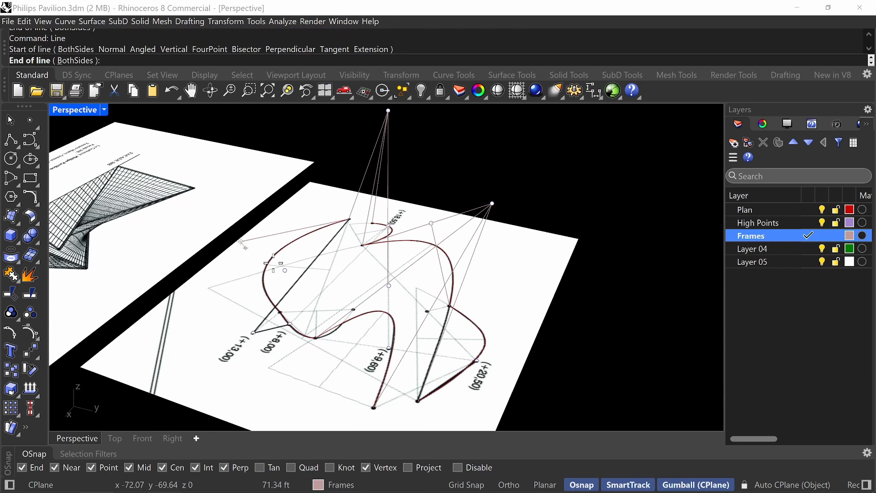
{"action": "left_click", "coordinate": [285, 269]}
Draw a line from the raised +13,00 point down to the nearby plan curve end point beside the +8,00 corner.
{"action": "right_click_drag", "start_coordinate": [286, 269], "coordinate": [303, 289]}
{"action": "right_click_drag", "start_coordinate": [303, 290], "coordinate": [301, 292]}
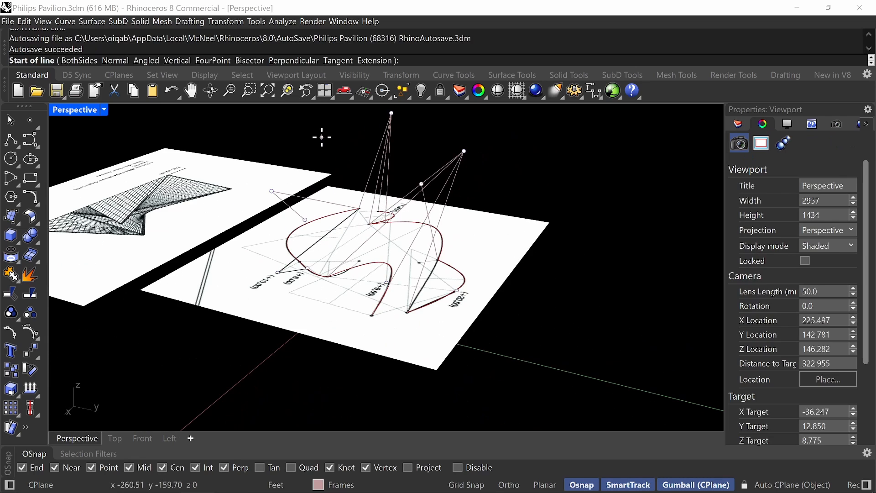
{"action": "left_click", "coordinate": [271, 190]}
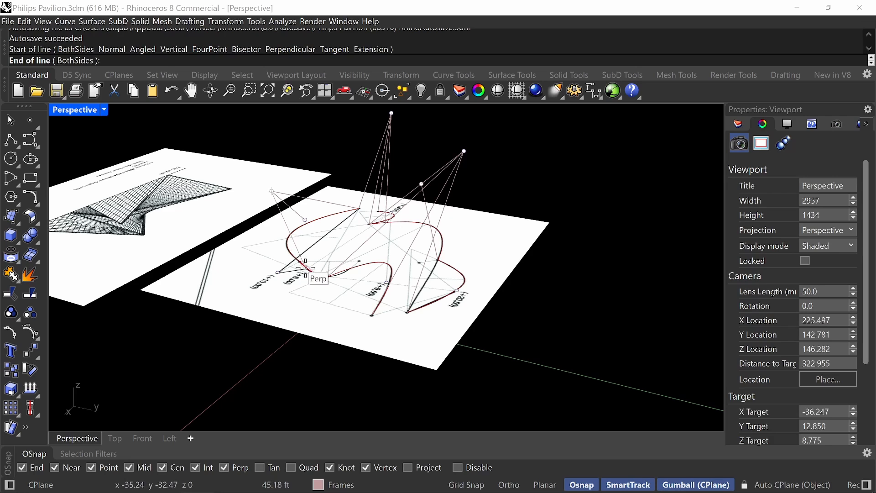
{"action": "right_click_drag", "start_coordinate": [312, 269], "coordinate": [341, 285]}
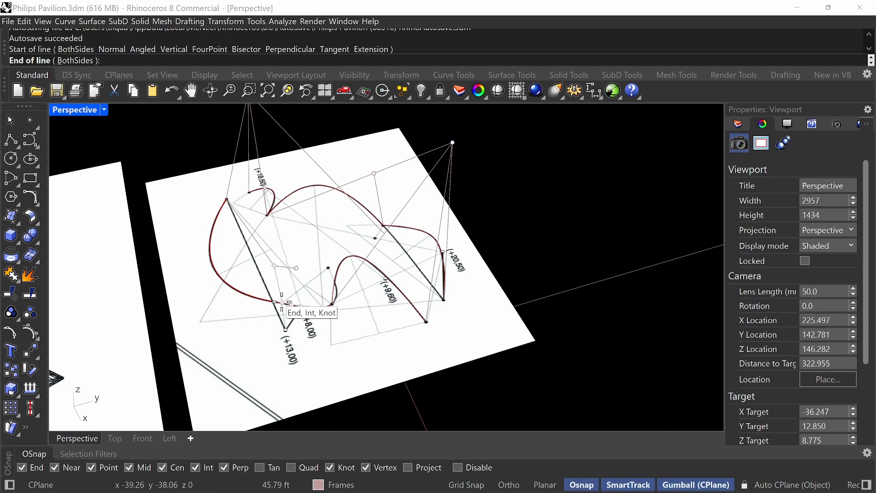
{"action": "left_click", "coordinate": [281, 302]}
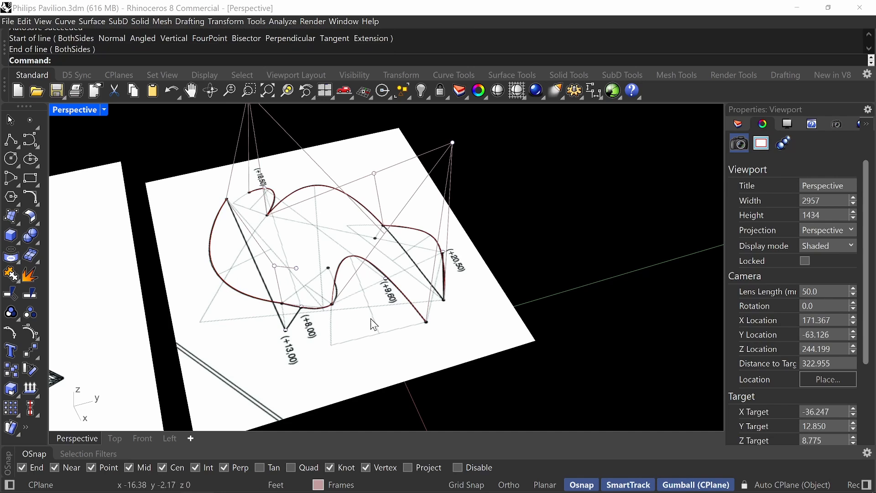
Switch to the browser and compare the frame with the pavilion's construction photographs on Wikimedia Commons.
{"action": "right_click_drag", "start_coordinate": [380, 287], "coordinate": [347, 259]}
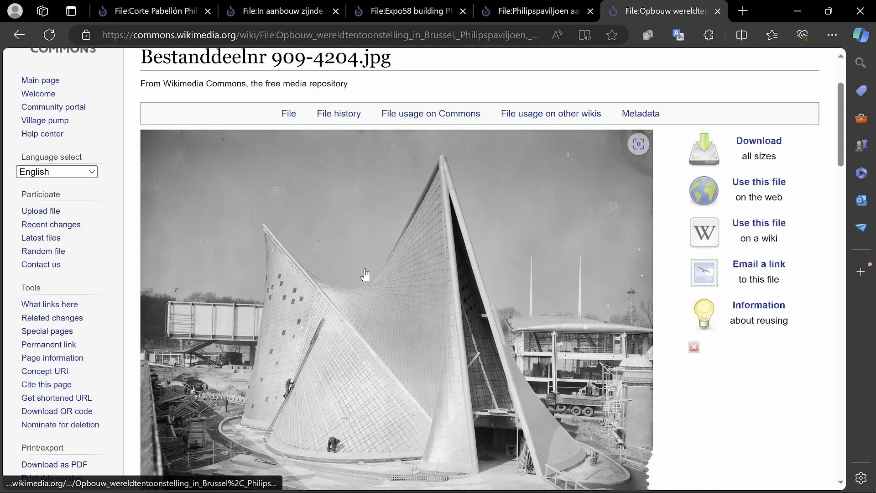
{"action": "left_click", "coordinate": [559, 13]}
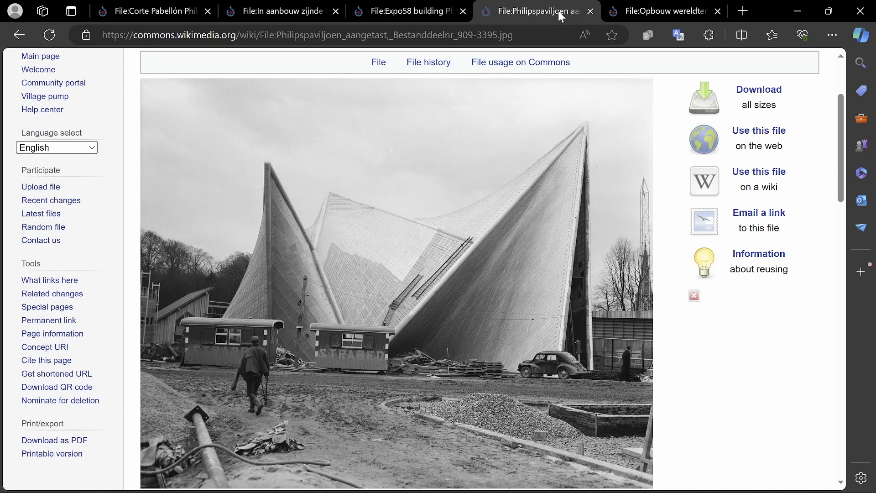
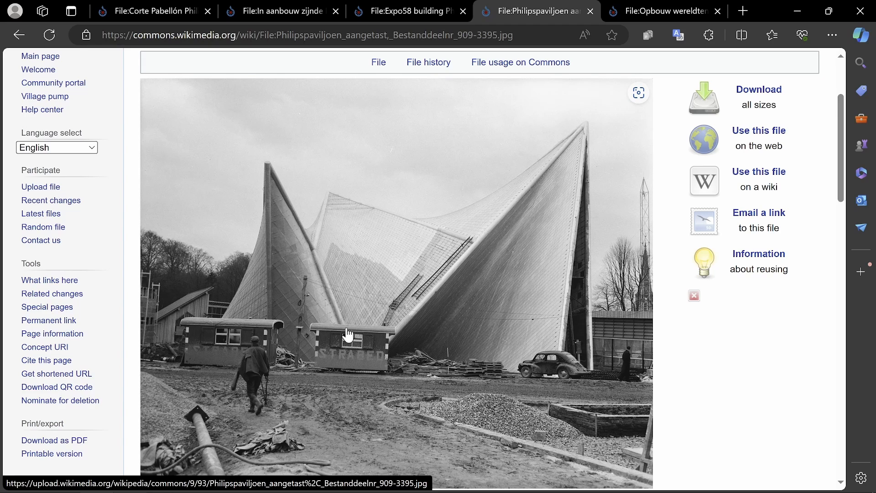
Switch back to Rhino and draw a line from the raised +18,50 point to the raised +8,00 point.
{"action": "key", "text": "alt+Tab"}
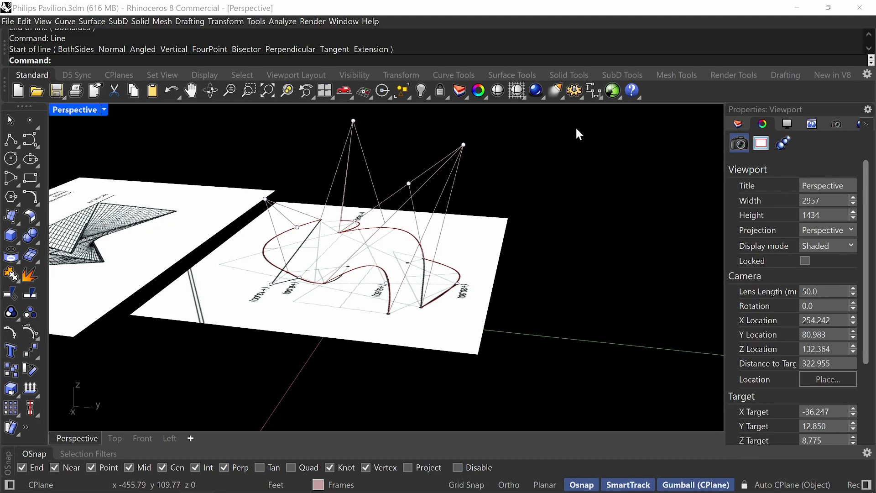
{"action": "type", "text": "Line"}
{"action": "key", "text": "Return"}
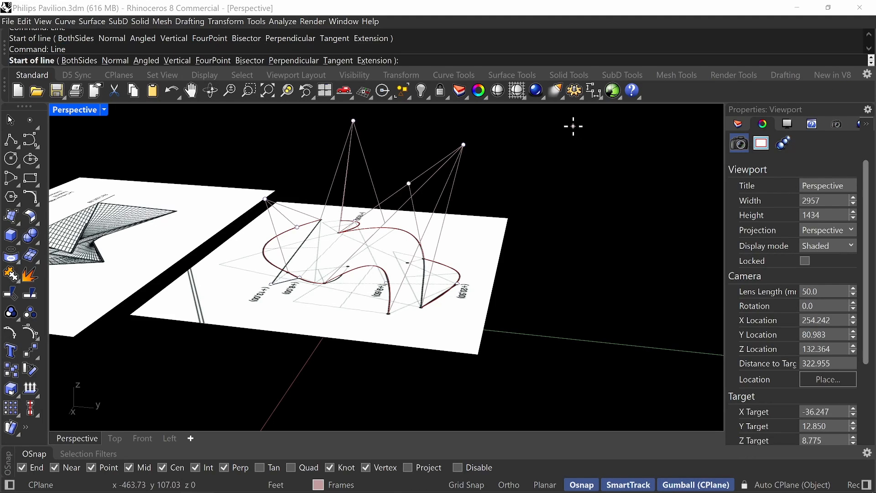
{"action": "left_click", "coordinate": [353, 121]}
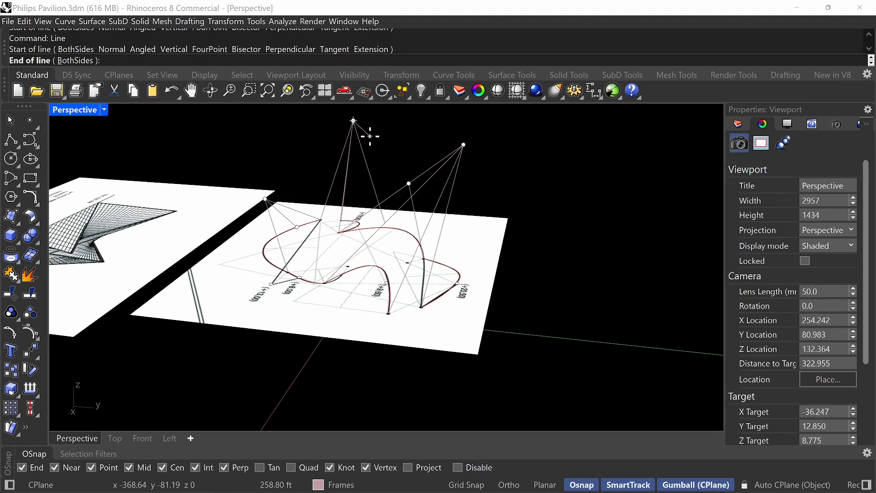
{"action": "right_click_drag", "start_coordinate": [365, 133], "coordinate": [461, 247]}
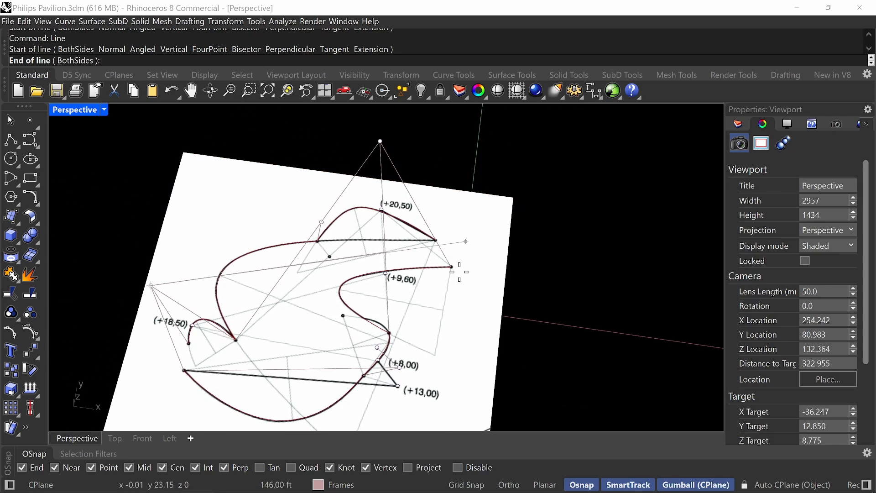
{"action": "left_click", "coordinate": [378, 348]}
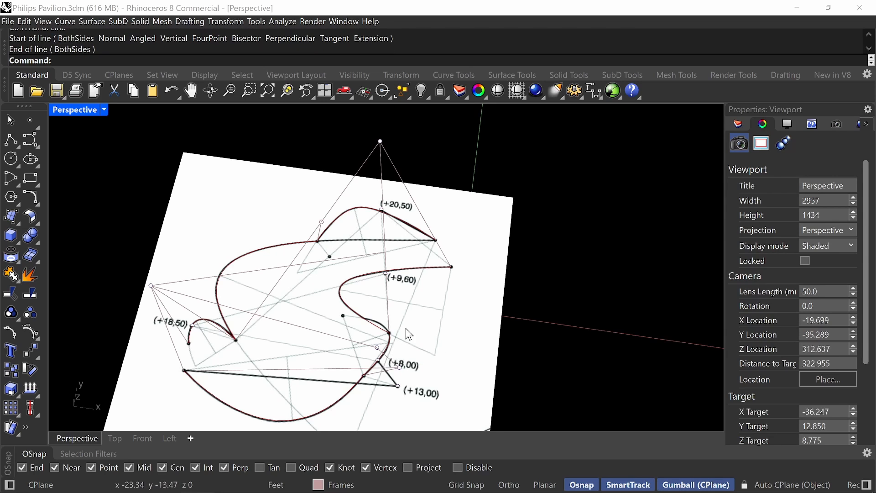
Draw a line from the raised +8,00 point down to the plan junction where the +9,60 curve meets the neighbouring curve.
{"action": "right_click_drag", "start_coordinate": [443, 342], "coordinate": [372, 297]}
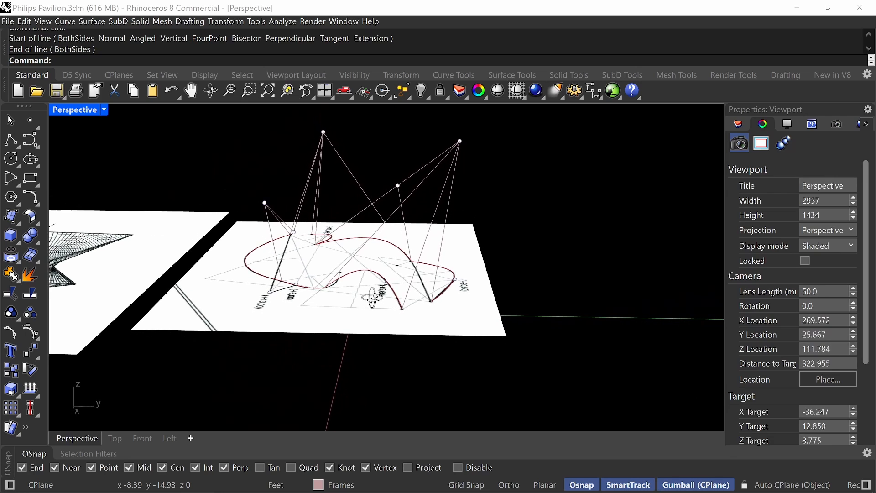
{"action": "key", "text": "Return"}
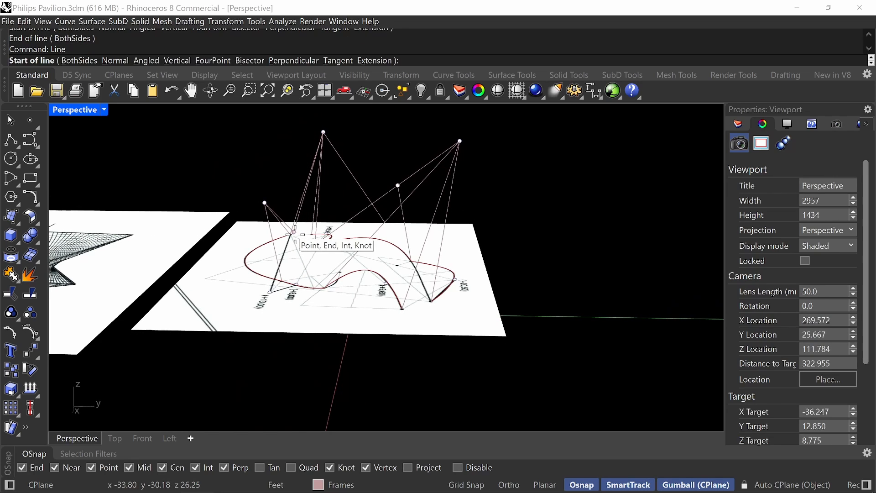
{"action": "left_click", "coordinate": [293, 233]}
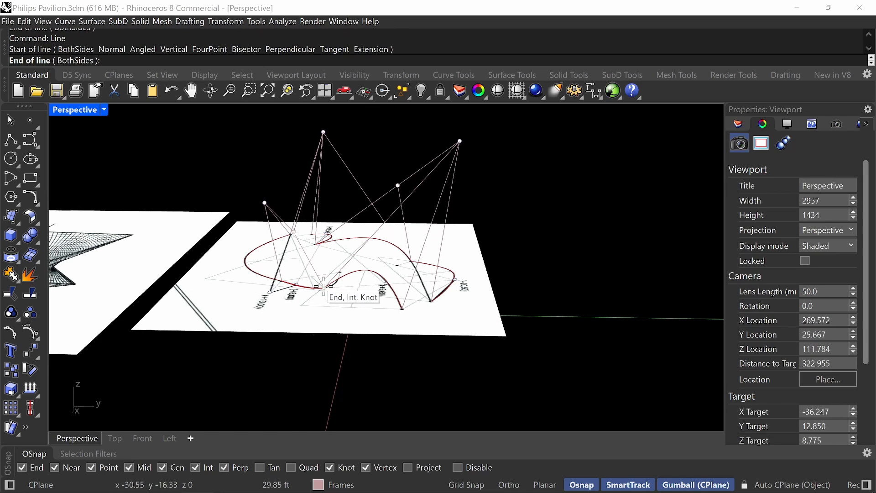
{"action": "left_click", "coordinate": [324, 288]}
Rename Layer 04 as Surfaces and make it the current layer.
{"action": "right_click_drag", "start_coordinate": [377, 153], "coordinate": [437, 184]}
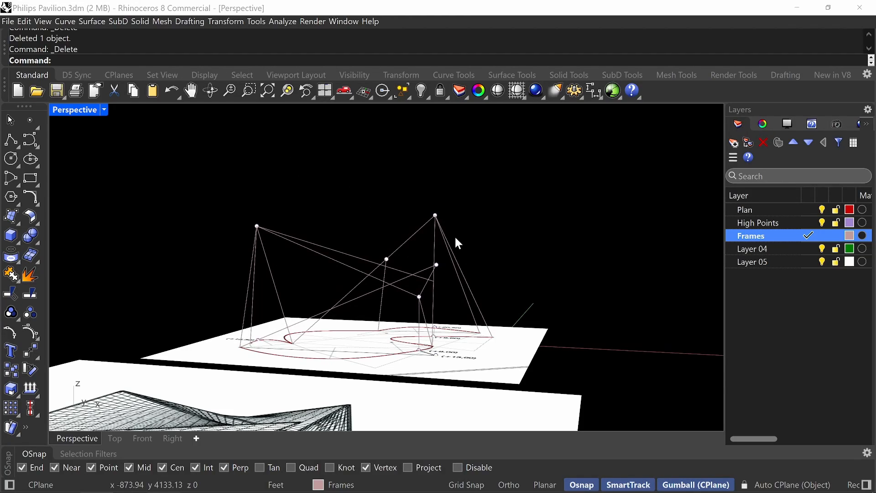
{"action": "right_click_drag", "start_coordinate": [429, 273], "coordinate": [413, 214]}
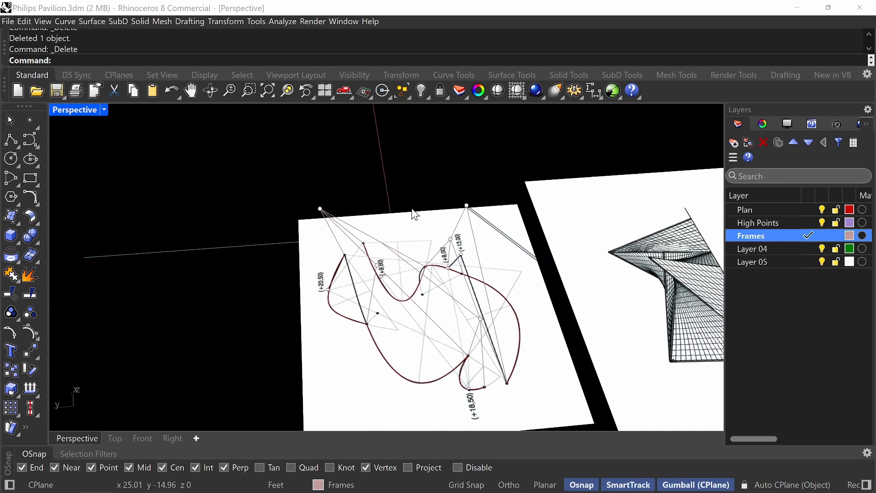
{"action": "right_click", "coordinate": [749, 251]}
{"action": "left_click", "coordinate": [760, 447]}
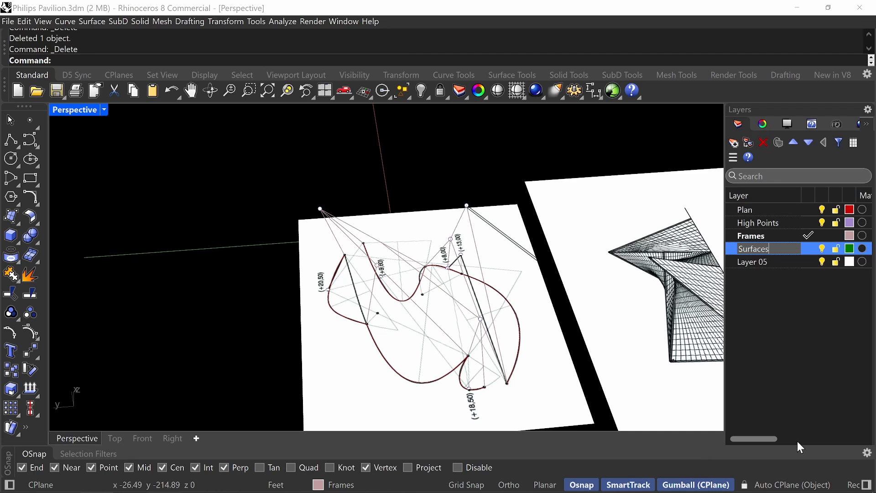
{"action": "left_click", "coordinate": [802, 250]}
Hide the High Points layer and undo the last surface made from corner points.
{"action": "right_click_drag", "start_coordinate": [433, 299], "coordinate": [375, 341]}
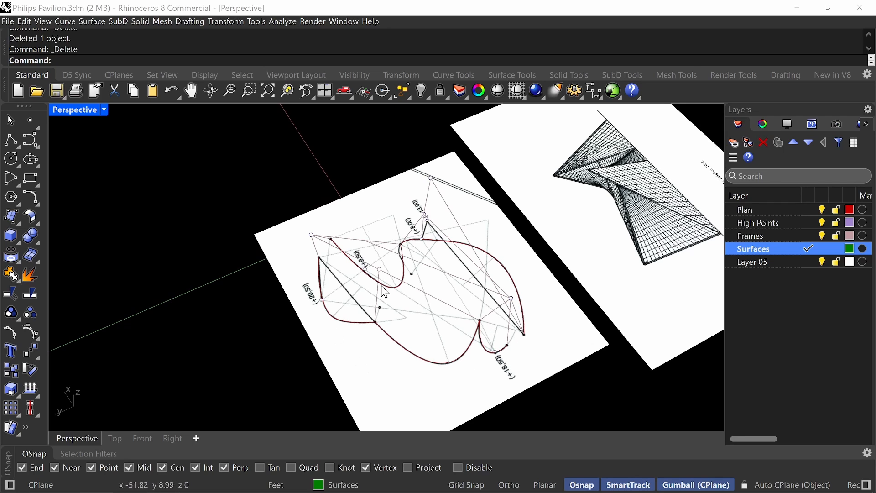
{"action": "right_click_drag", "start_coordinate": [384, 293], "coordinate": [424, 277]}
{"action": "scroll", "coordinate": [352, 284], "scroll_direction": "up", "scroll_amount": 4}
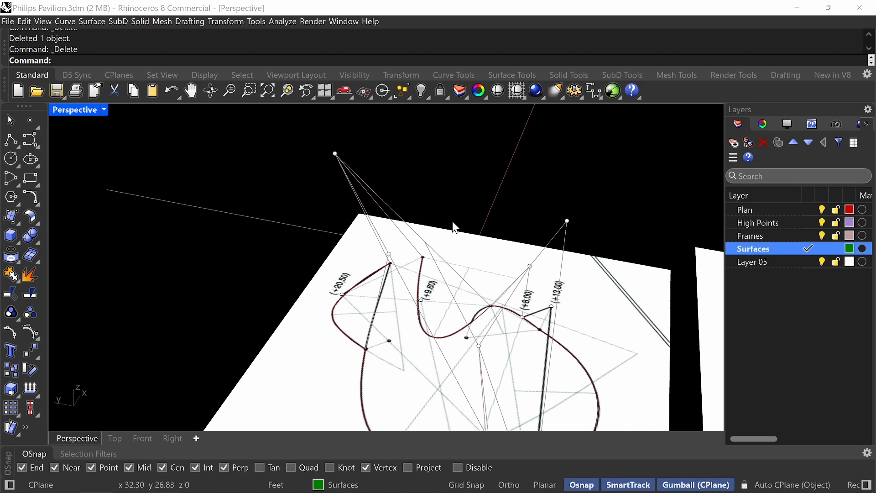
{"action": "right_click_drag", "start_coordinate": [451, 340], "coordinate": [442, 343]}
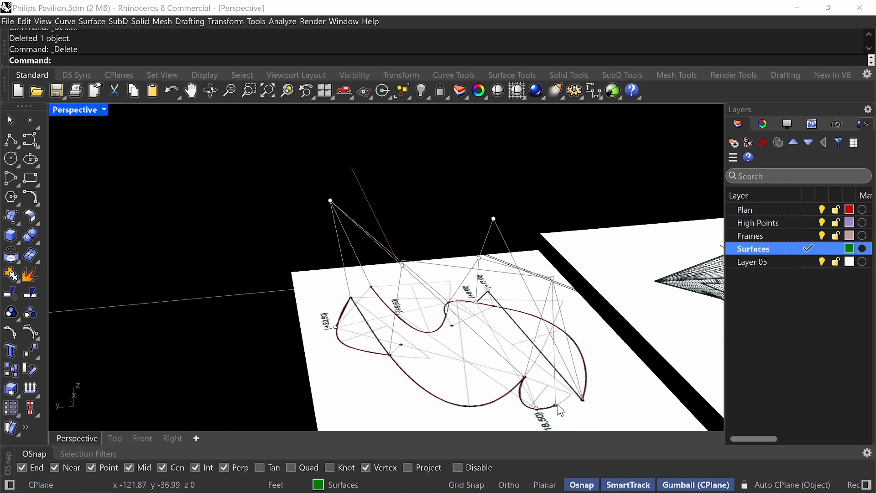
{"action": "left_click", "coordinate": [823, 225]}
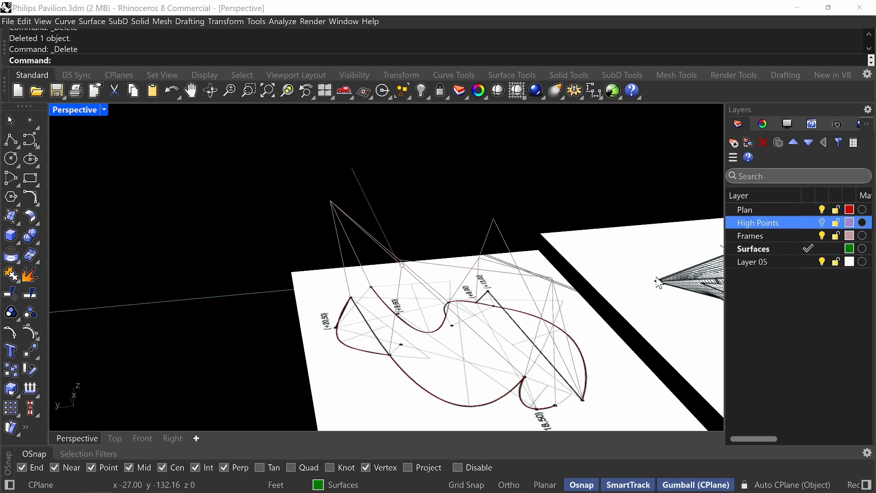
{"action": "right_click_drag", "start_coordinate": [491, 286], "coordinate": [322, 342]}
{"action": "key", "text": "ctrl+z"}
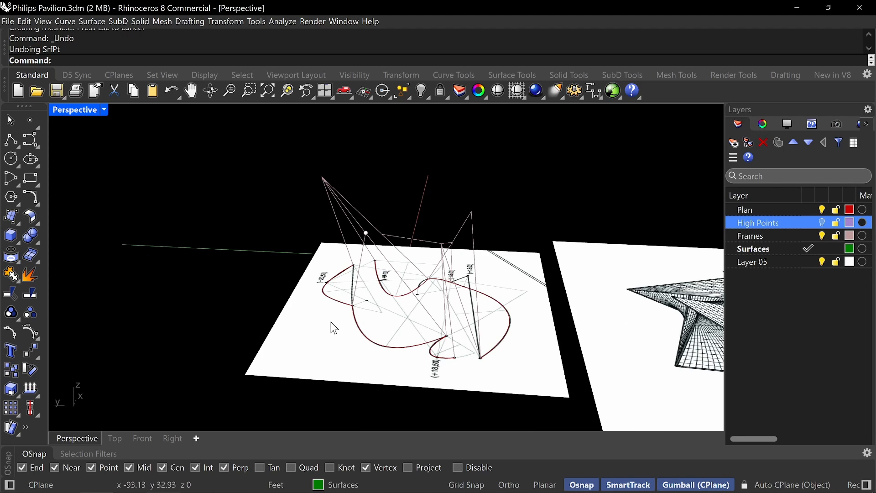
Draw a line from the raised +9,60 corner to the raised +20,50 peak as a sweep cross section.
{"action": "right_click_drag", "start_coordinate": [520, 279], "coordinate": [338, 224]}
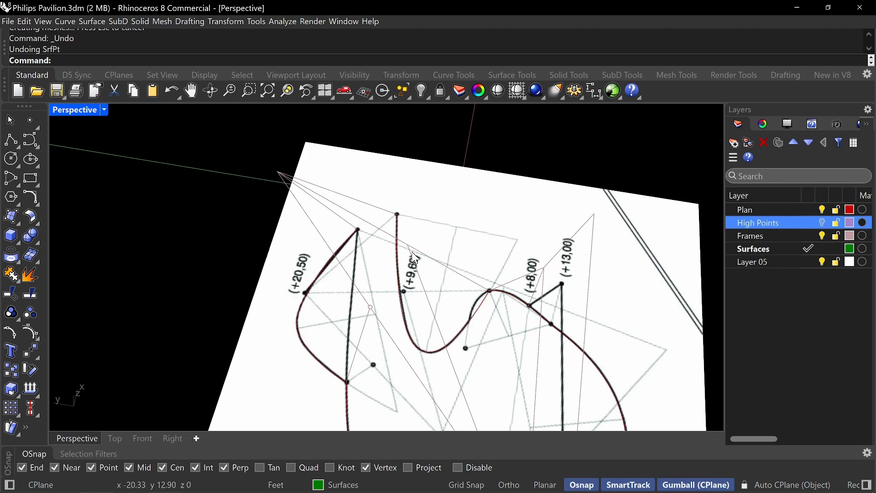
{"action": "right_click_drag", "start_coordinate": [457, 288], "coordinate": [475, 273]}
{"action": "key", "text": "Return"}
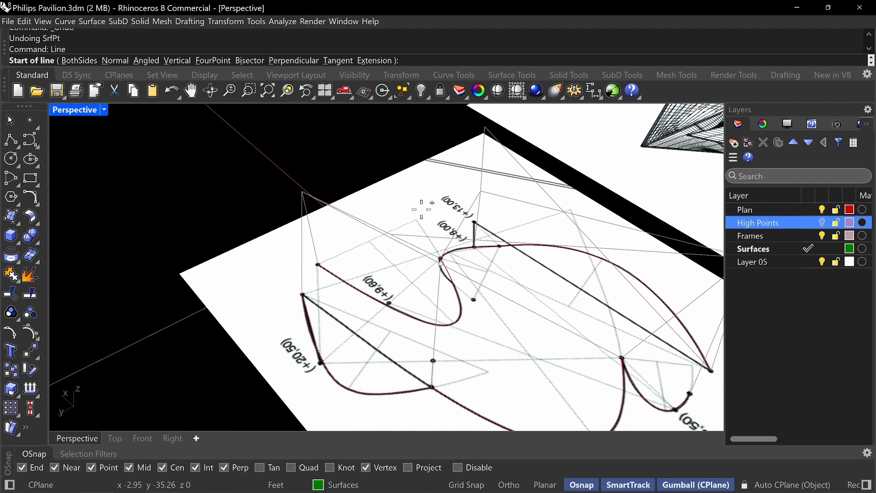
{"action": "left_click", "coordinate": [393, 233]}
{"action": "right_click_drag", "start_coordinate": [352, 179], "coordinate": [326, 181]}
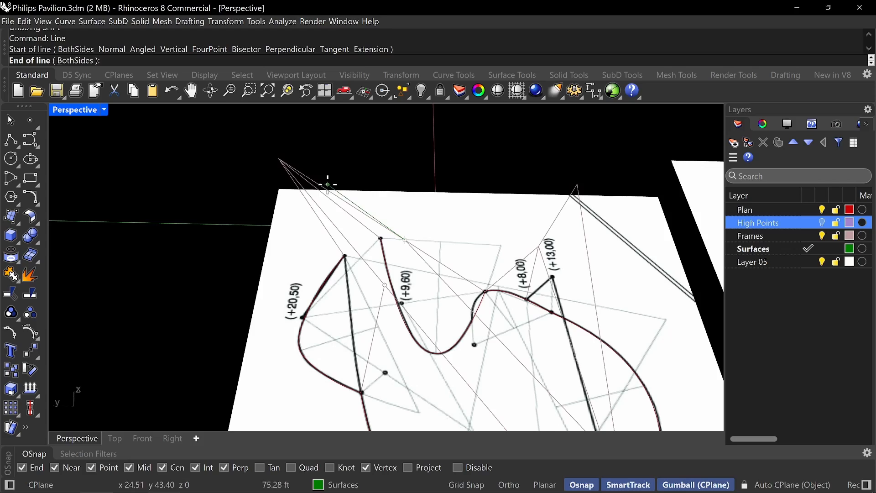
{"action": "left_click", "coordinate": [279, 161]}
Start Sweep2 with the line from the +20,50 peak to the plan junction beside +18,50 and the raised +18,50 to +9,60 line as rails.
{"action": "scroll", "coordinate": [413, 232], "scroll_direction": "down", "scroll_amount": 4}
{"action": "right_click_drag", "start_coordinate": [414, 234], "coordinate": [475, 233]}
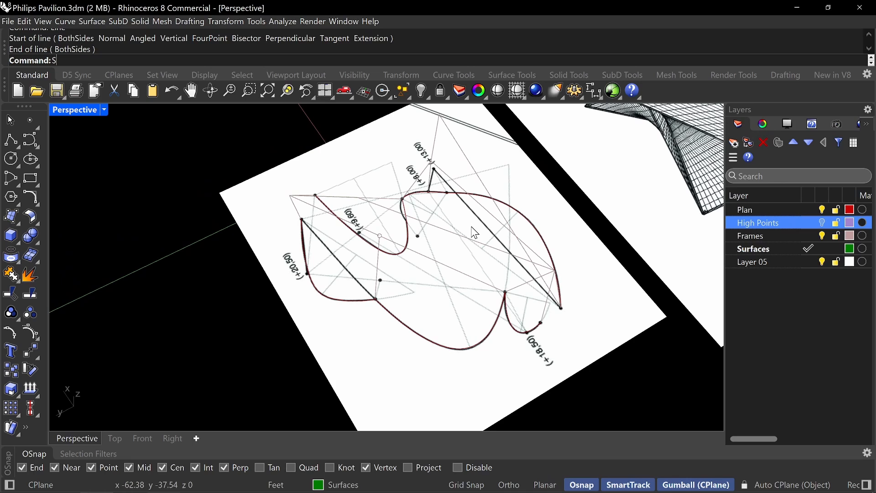
{"action": "key", "text": "Return"}
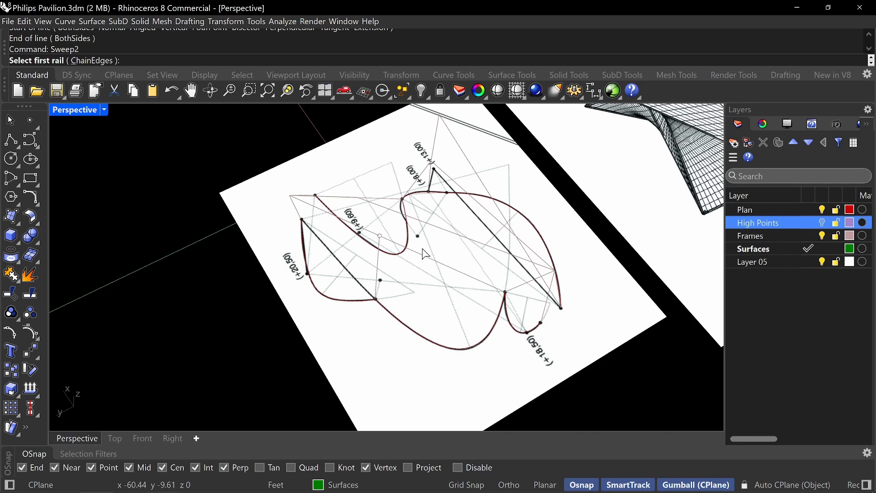
{"action": "right_click_drag", "start_coordinate": [382, 242], "coordinate": [400, 213]}
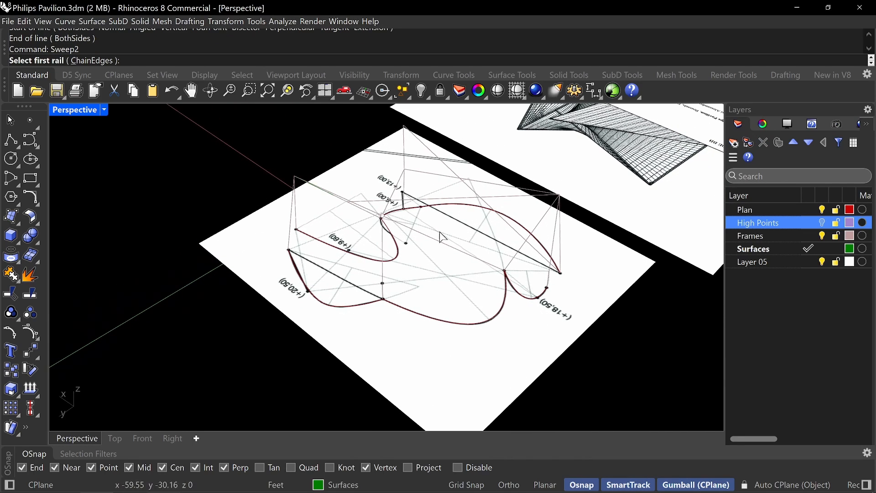
{"action": "right_click_drag", "start_coordinate": [441, 238], "coordinate": [435, 260]}
{"action": "left_click", "coordinate": [432, 264]}
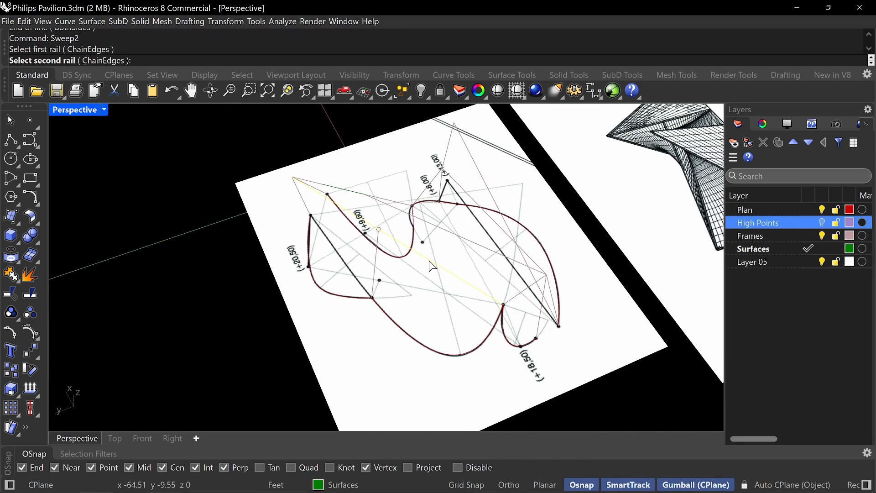
{"action": "left_click", "coordinate": [393, 217]}
Use the Surfaces-layer line at the +20,50 peak and the line from the +18,50 peak to its plan junction as sweep shapes.
{"action": "left_click", "coordinate": [354, 191]}
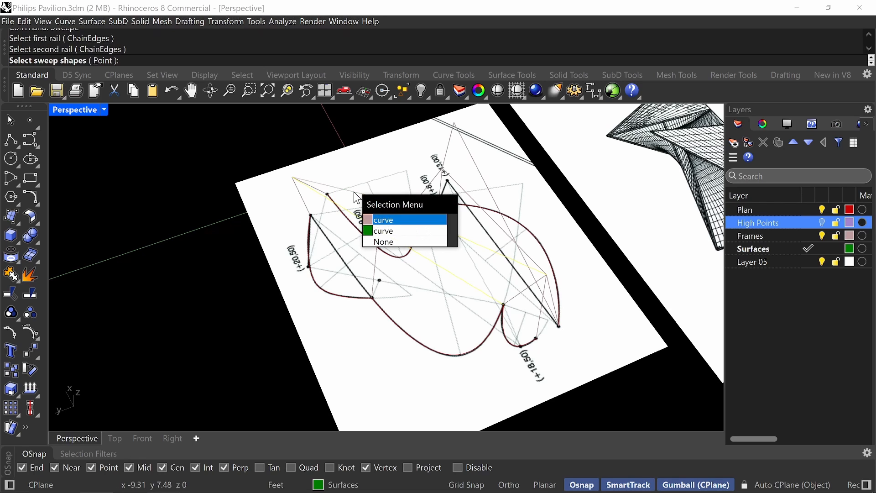
{"action": "left_click", "coordinate": [391, 230]}
{"action": "right_click_drag", "start_coordinate": [458, 269], "coordinate": [488, 248]}
{"action": "left_click", "coordinate": [519, 217]}
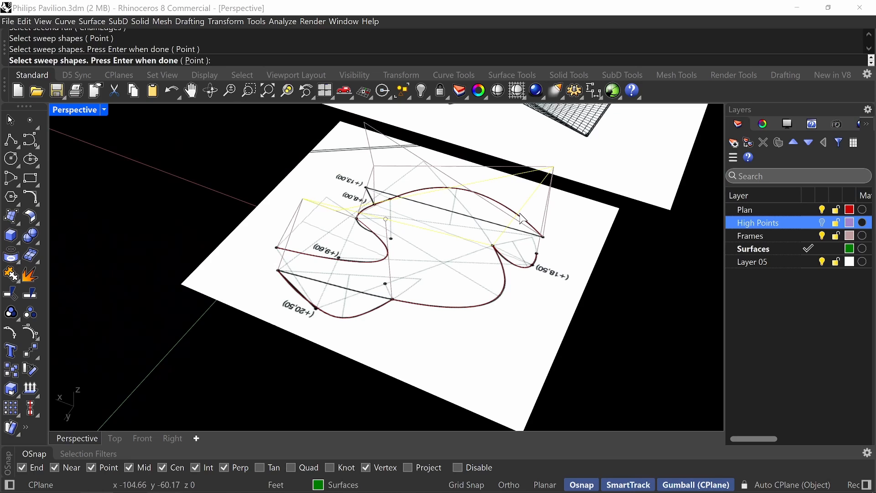
{"action": "key", "text": "Return"}
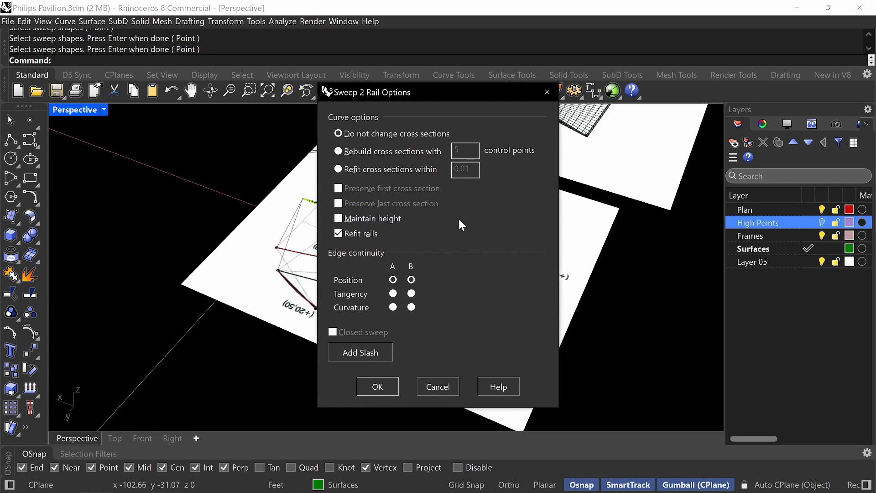
Turn off Refit rails and create the two-rail sweep surface with unchanged cross sections.
{"action": "left_click_drag", "start_coordinate": [432, 95], "coordinate": [631, 107]}
{"action": "right_click_drag", "start_coordinate": [376, 251], "coordinate": [424, 221]}
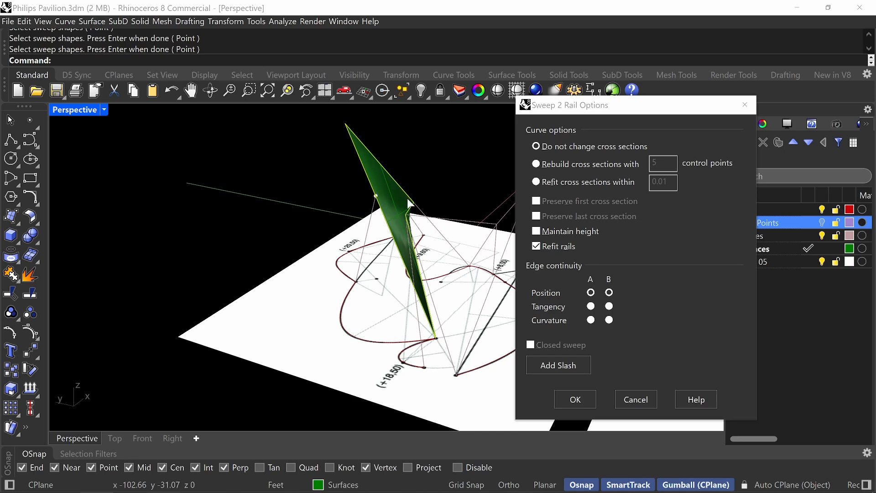
{"action": "left_click", "coordinate": [538, 248]}
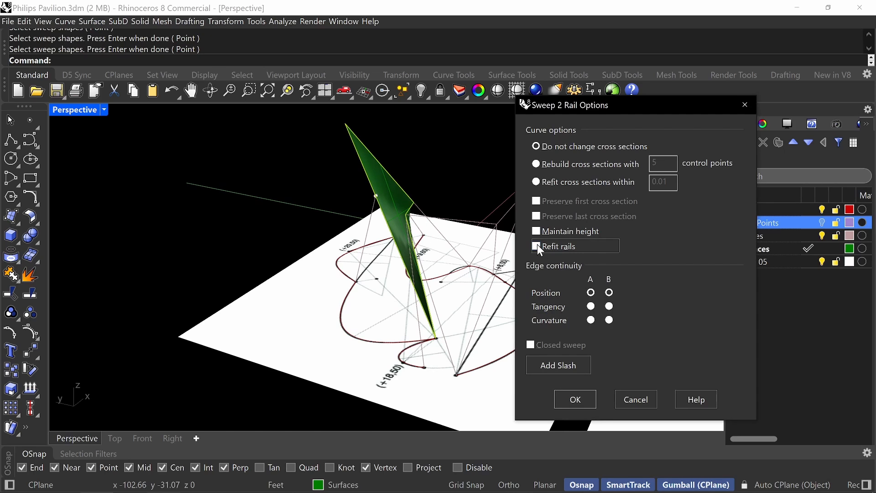
{"action": "left_click", "coordinate": [575, 405]}
Delete the helper line on the Surfaces layer along the sweep edge between the +20,50 peak and the raised +9,60 corner.
{"action": "right_click_drag", "start_coordinate": [568, 411], "coordinate": [377, 255]}
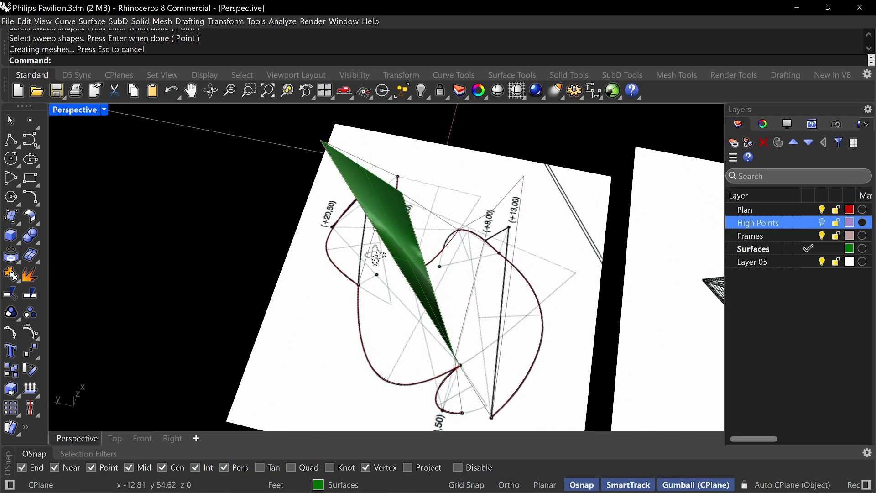
{"action": "right_click_drag", "start_coordinate": [377, 219], "coordinate": [420, 254]}
{"action": "left_click", "coordinate": [504, 233]}
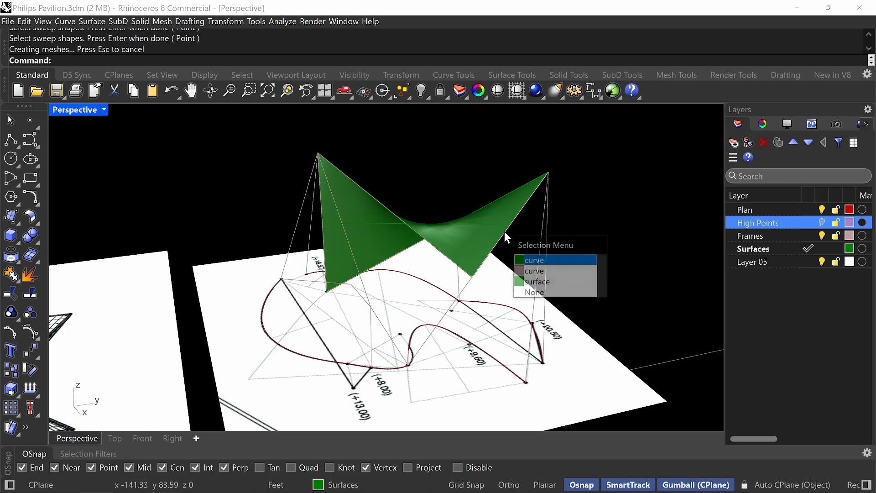
{"action": "left_click", "coordinate": [530, 258]}
{"action": "key", "text": "Delete"}
Undo the last corner-point surface.
{"action": "scroll", "coordinate": [476, 281], "scroll_direction": "up", "scroll_amount": 10}
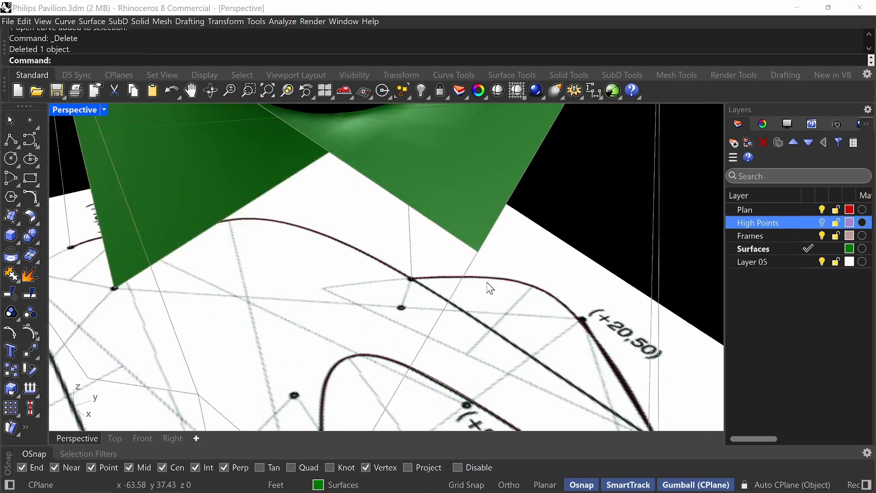
{"action": "scroll", "coordinate": [487, 283], "scroll_direction": "down", "scroll_amount": 10}
{"action": "right_click_drag", "start_coordinate": [484, 281], "coordinate": [462, 258]}
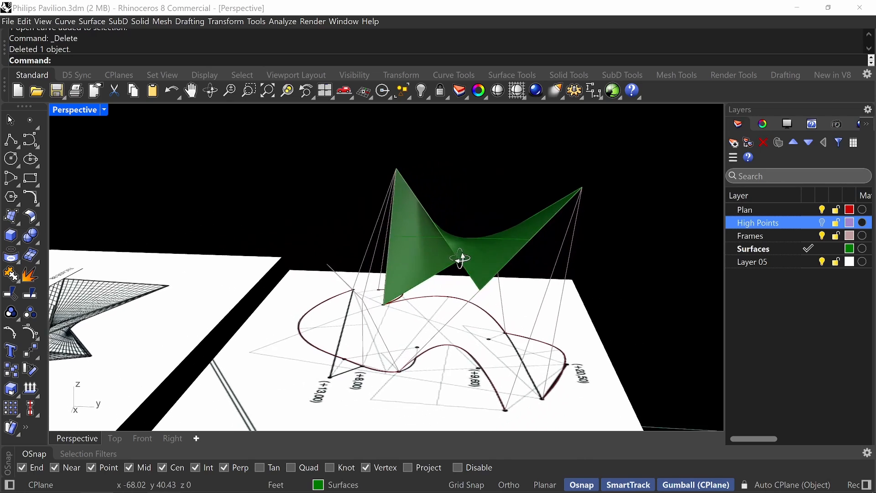
{"action": "key", "text": "ctrl+z"}
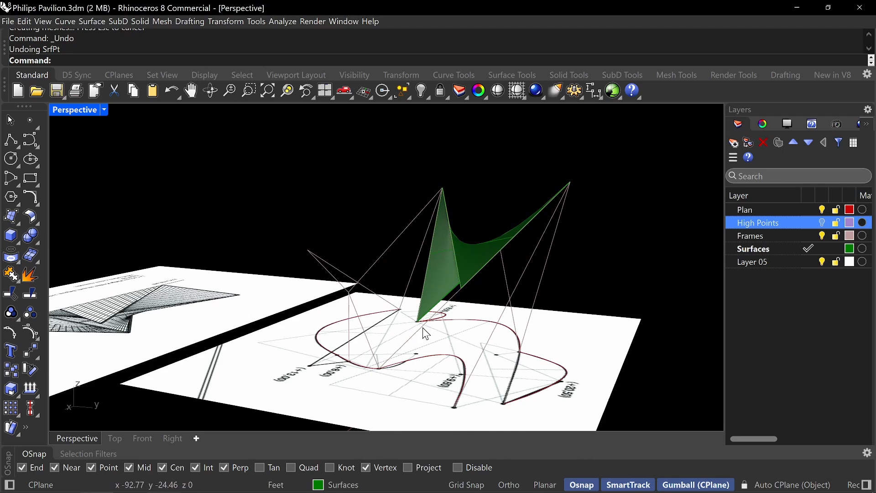
{"action": "right_click_drag", "start_coordinate": [422, 289], "coordinate": [401, 174]}
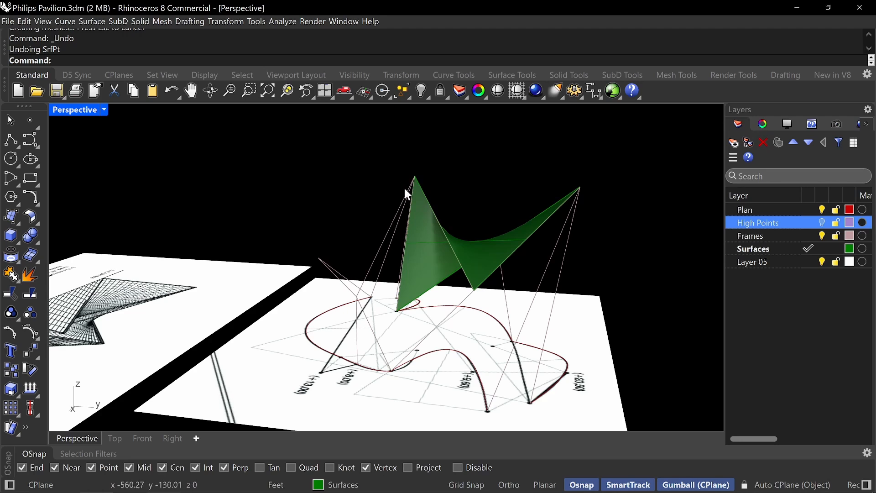
Create a four-corner surface between the plan junction near +8,00, the raised +8,00 corner, the +18,50 peak and the raised +9,60 corner.
{"action": "left_click", "coordinate": [13, 218]}
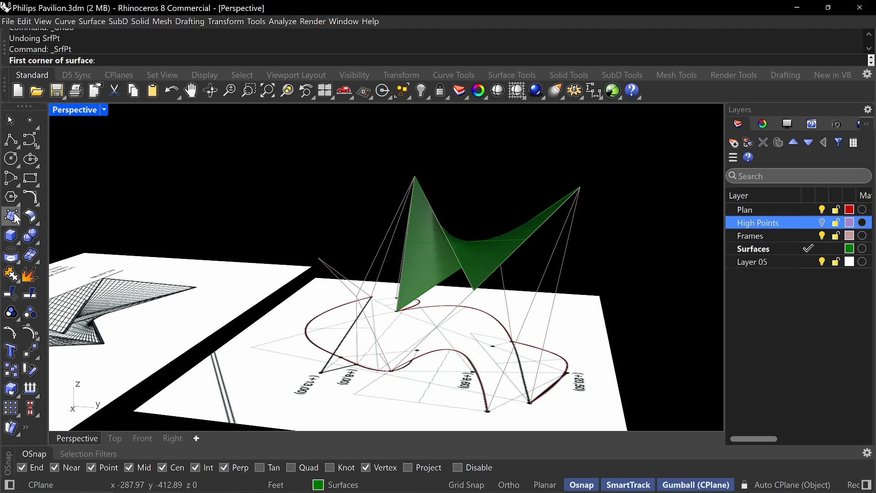
{"action": "right_click_drag", "start_coordinate": [426, 320], "coordinate": [420, 329]}
{"action": "scroll", "coordinate": [380, 336], "scroll_direction": "up", "scroll_amount": 4}
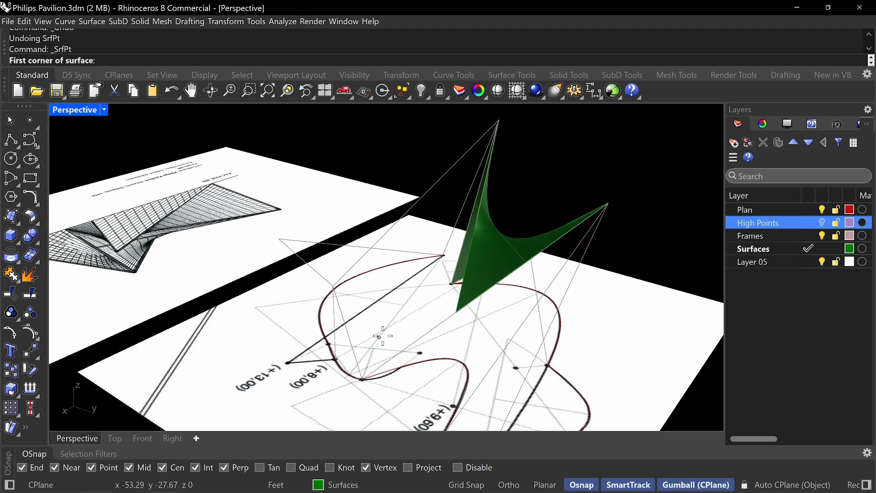
{"action": "left_click", "coordinate": [358, 390]}
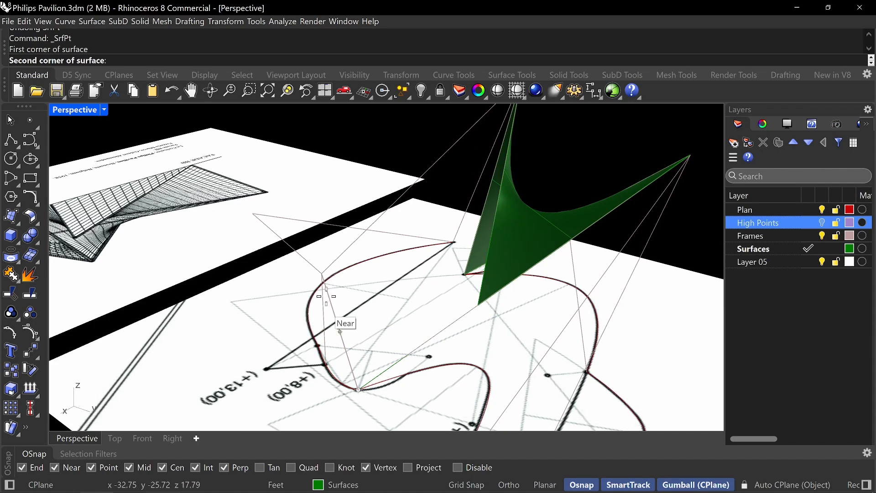
{"action": "left_click", "coordinate": [322, 274]}
{"action": "right_click_drag", "start_coordinate": [476, 149], "coordinate": [419, 296]}
{"action": "left_click", "coordinate": [479, 174]}
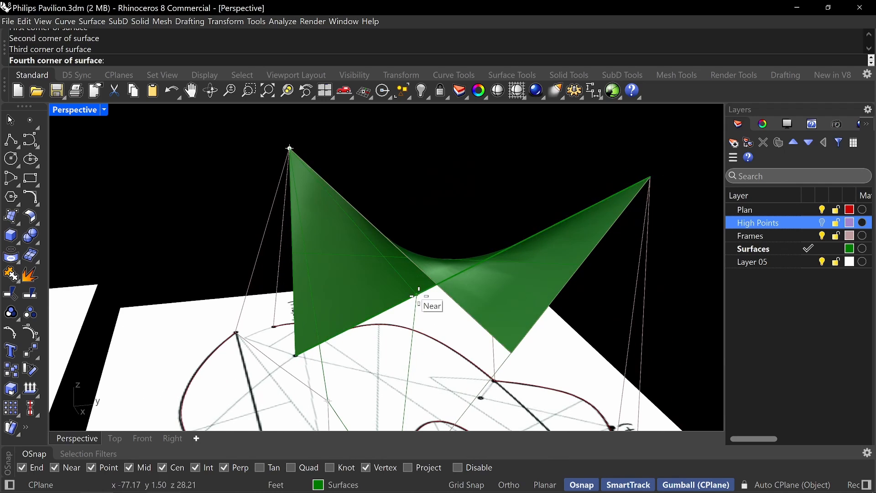
{"action": "left_click", "coordinate": [505, 359]}
Rebuild the new four-corner surface with a point count of 4 in U and V and degree 3 in both directions.
{"action": "right_click_drag", "start_coordinate": [495, 346], "coordinate": [420, 331]}
{"action": "left_click", "coordinate": [420, 332]}
{"action": "type", "text": "rebuild"}
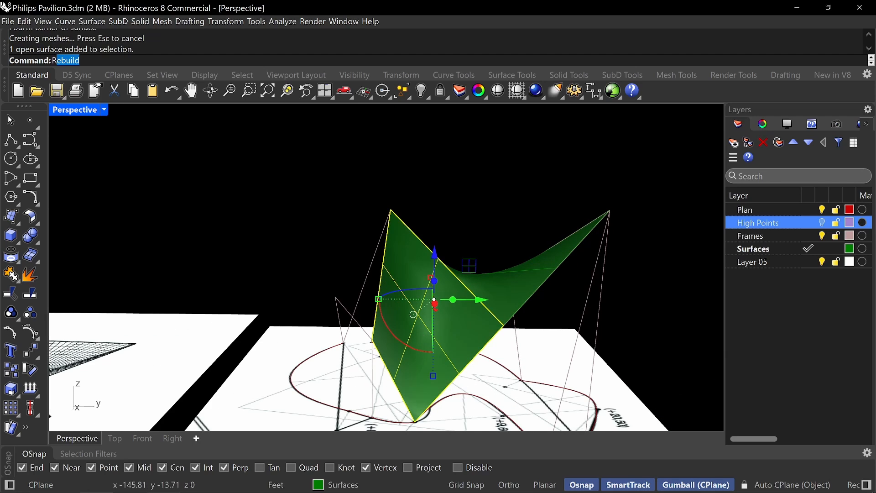
{"action": "key", "text": "Return"}
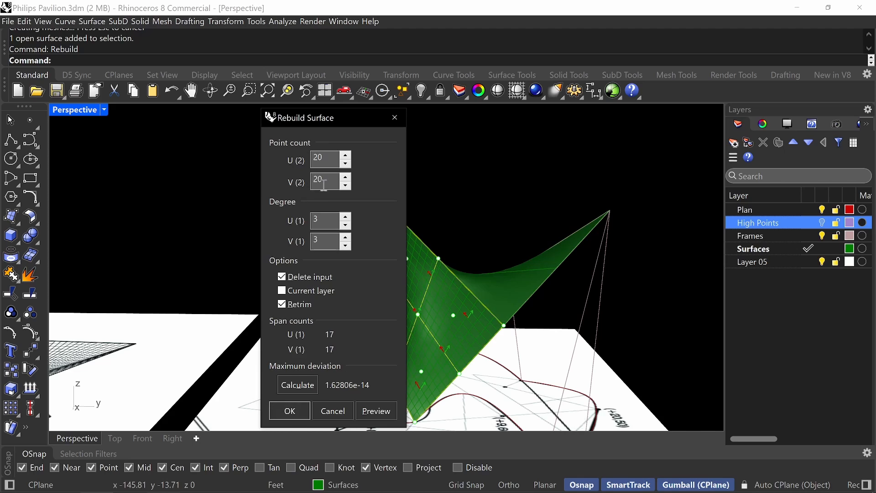
{"action": "left_click", "coordinate": [331, 160]}
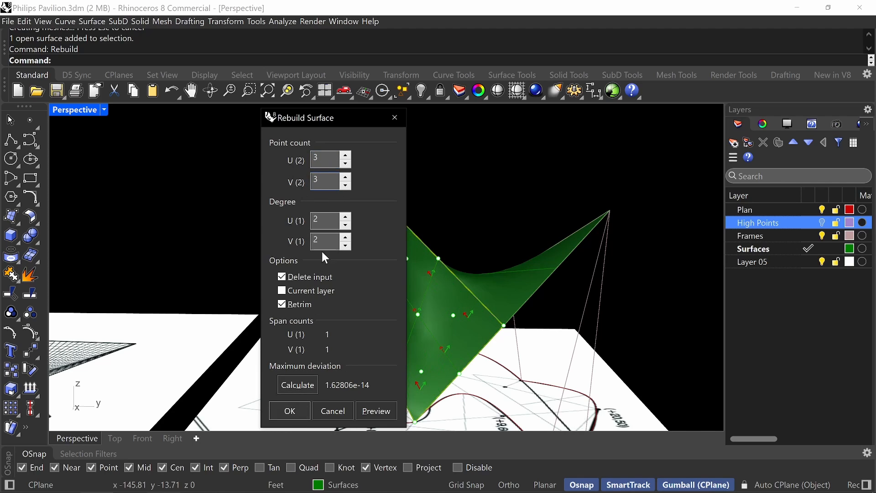
{"action": "left_click", "coordinate": [290, 411]}
{"action": "left_click", "coordinate": [485, 229]}
{"action": "right_click_drag", "start_coordinate": [485, 228], "coordinate": [445, 192]}
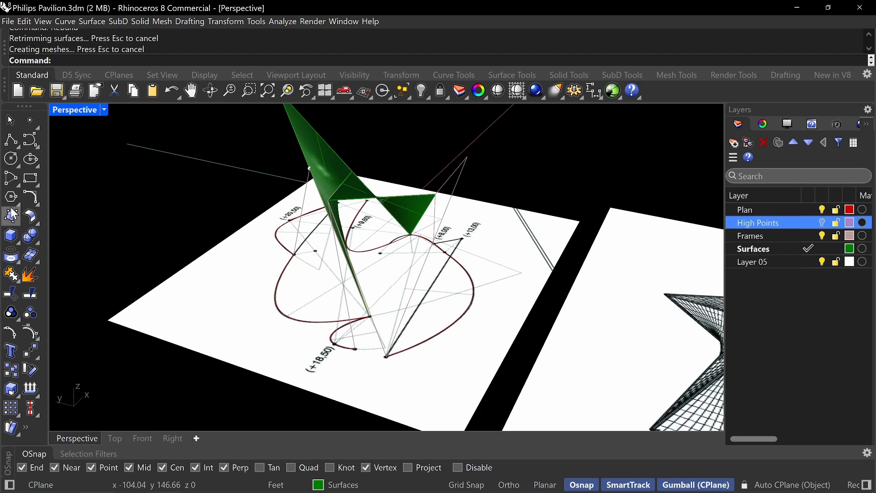
Start Sweep2 with the +13,00 peak line to the plan curve end near +18,50 and the +18,50 peak line to the raised +8,00 corner as rails.
{"action": "right_click_drag", "start_coordinate": [402, 219], "coordinate": [386, 269]}
{"action": "type", "text": "Sweep2"}
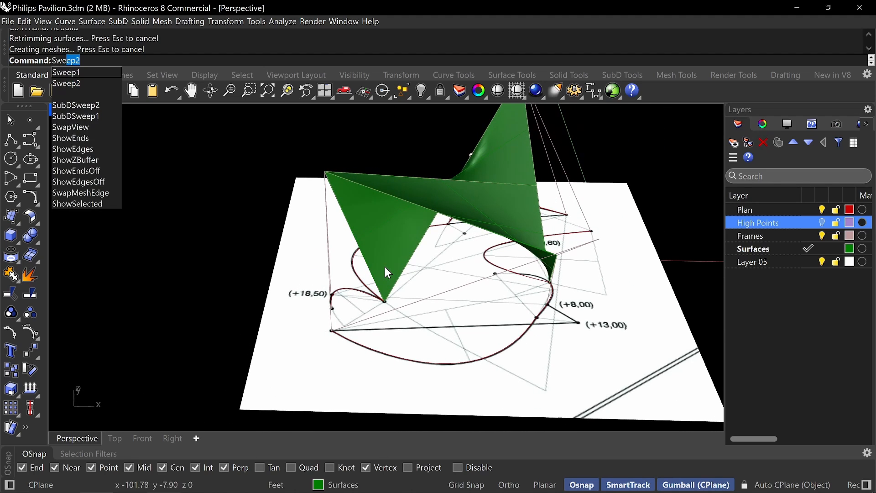
{"action": "key", "text": "Return"}
{"action": "right_click_drag", "start_coordinate": [381, 278], "coordinate": [434, 236]}
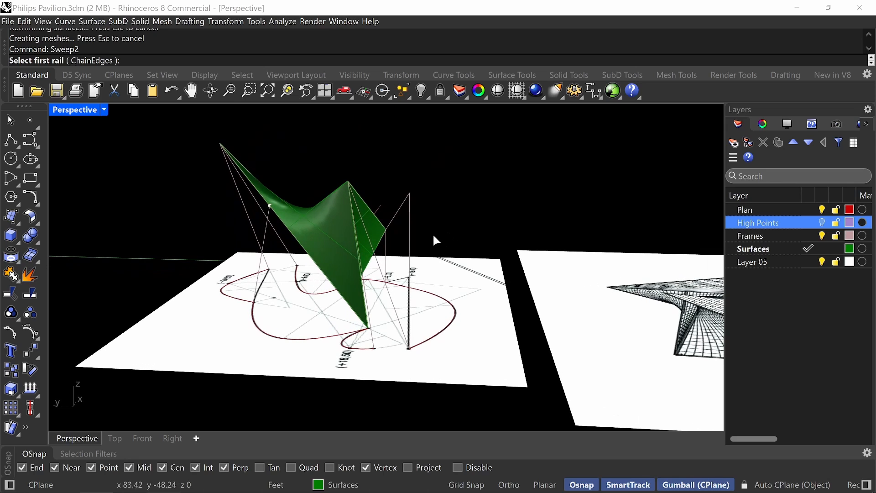
{"action": "left_click", "coordinate": [411, 213]}
{"action": "left_click", "coordinate": [385, 220]}
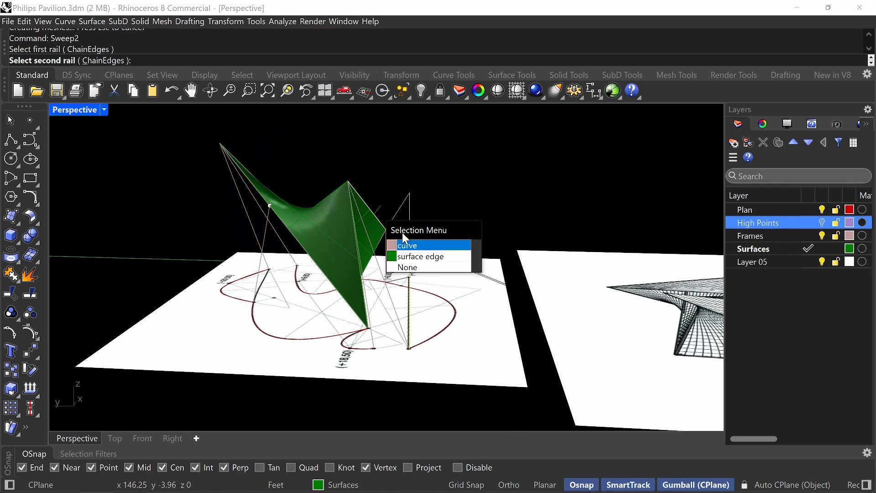
{"action": "left_click", "coordinate": [418, 245]}
Sweep the surface using the +13,00 peak to raised +8,00 corner line and the +18,50 peak to plan curve end line as shapes.
{"action": "left_click", "coordinate": [400, 209]}
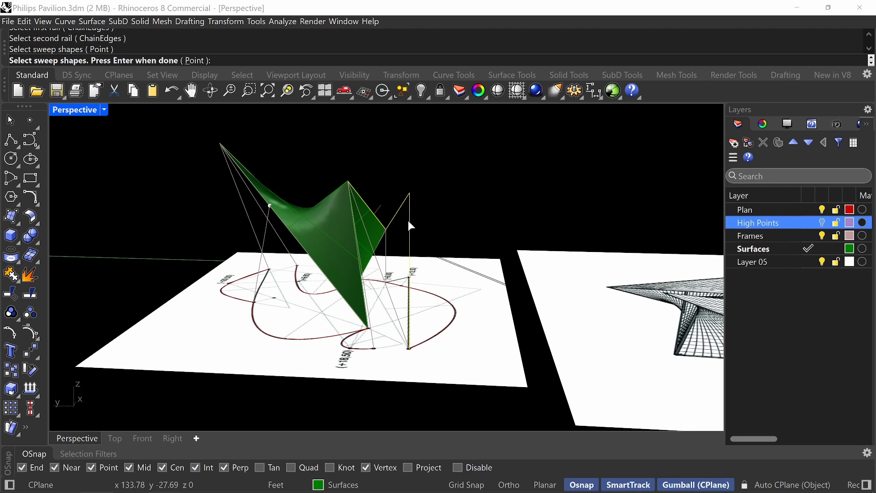
{"action": "left_click", "coordinate": [385, 280]}
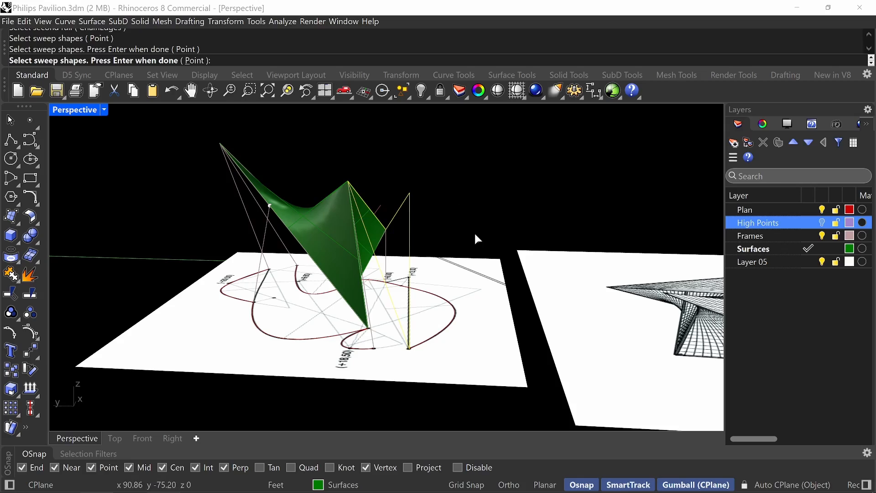
{"action": "key", "text": "Return"}
{"action": "left_click", "coordinate": [582, 405]}
{"action": "right_click_drag", "start_coordinate": [475, 269], "coordinate": [404, 254]}
{"action": "right_click", "coordinate": [404, 254]}
{"action": "right_click_drag", "start_coordinate": [485, 286], "coordinate": [380, 232], "text": "shift"}
{"action": "right_click_drag", "start_coordinate": [327, 186], "coordinate": [431, 300]}
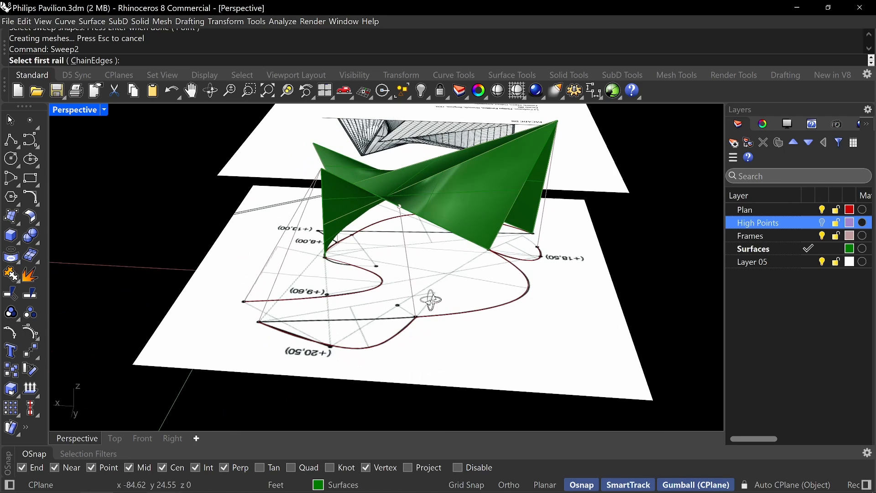
{"action": "key", "text": "Escape"}
Start a network surface from the +9,60 plan curve and the two lines joining its ends to the +20,50 peak.
{"action": "type", "text": "NetworkSrf"}
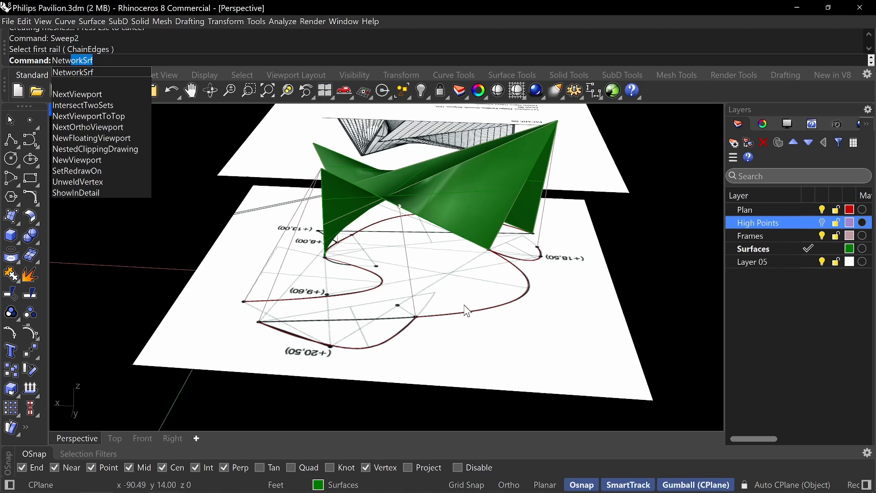
{"action": "key", "text": "Return"}
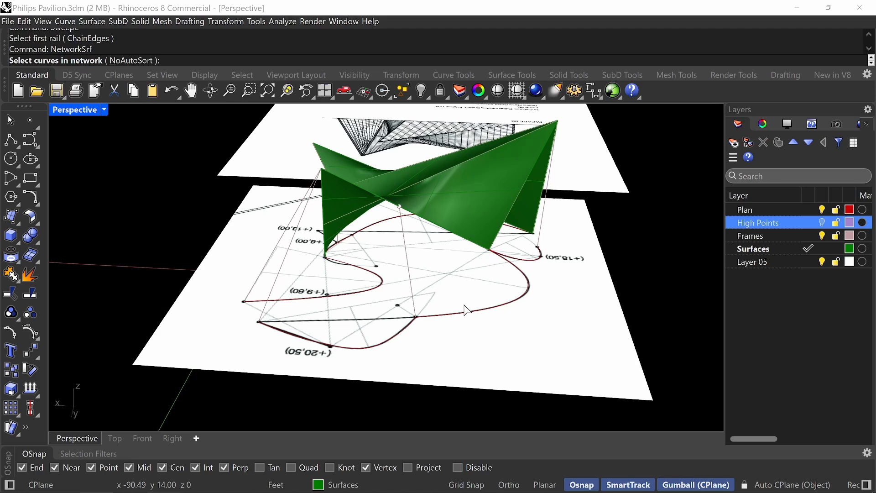
{"action": "right_click_drag", "start_coordinate": [427, 272], "coordinate": [358, 258]}
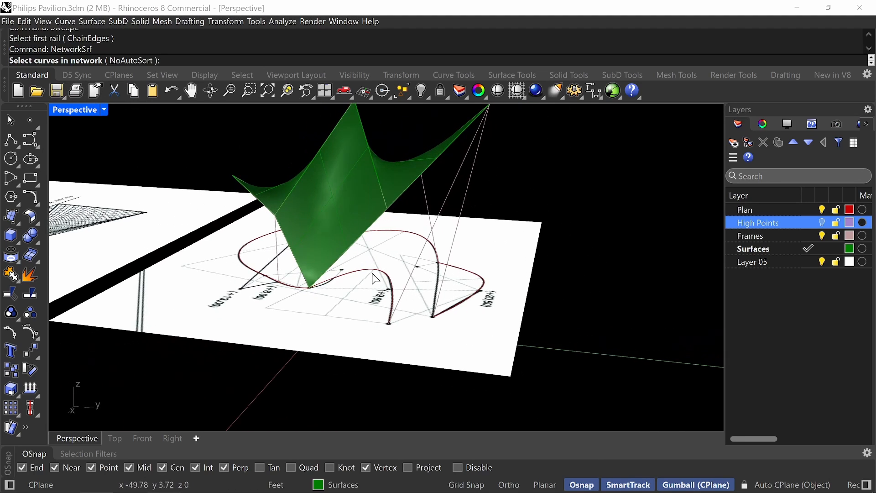
{"action": "left_click", "coordinate": [359, 252]}
{"action": "left_click", "coordinate": [381, 286]}
{"action": "key", "text": "ctrl+z"}
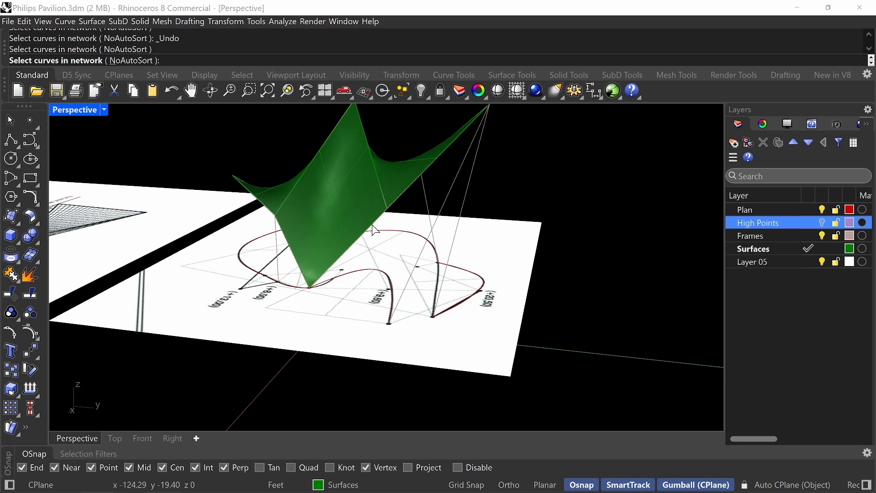
{"action": "left_click", "coordinate": [442, 148]}
{"action": "left_click", "coordinate": [475, 186]}
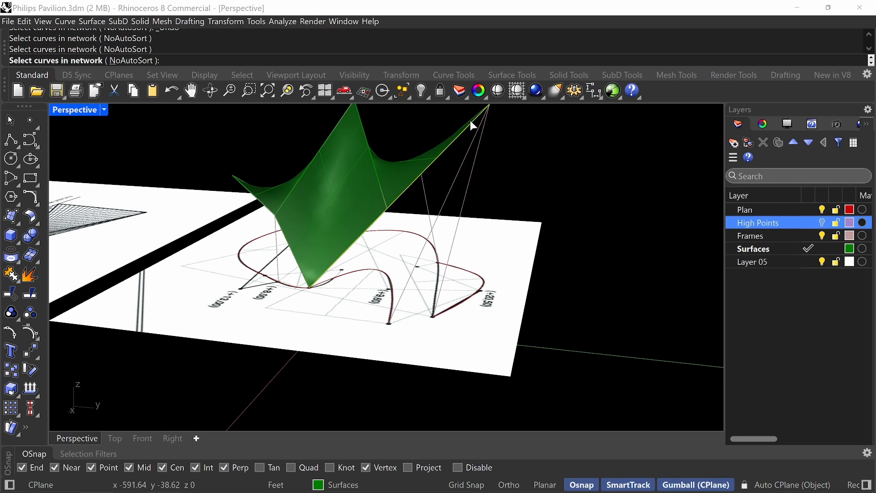
{"action": "left_click", "coordinate": [436, 224]}
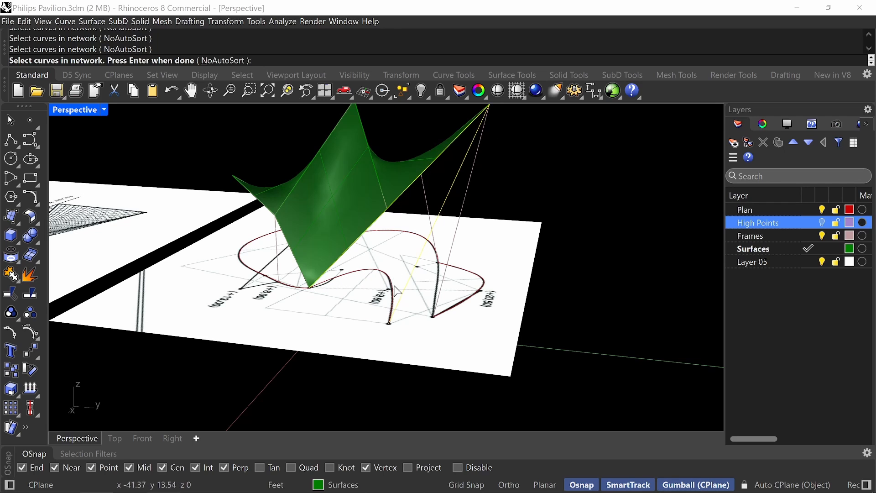
{"action": "left_click", "coordinate": [390, 320]}
{"action": "key", "text": "Return"}
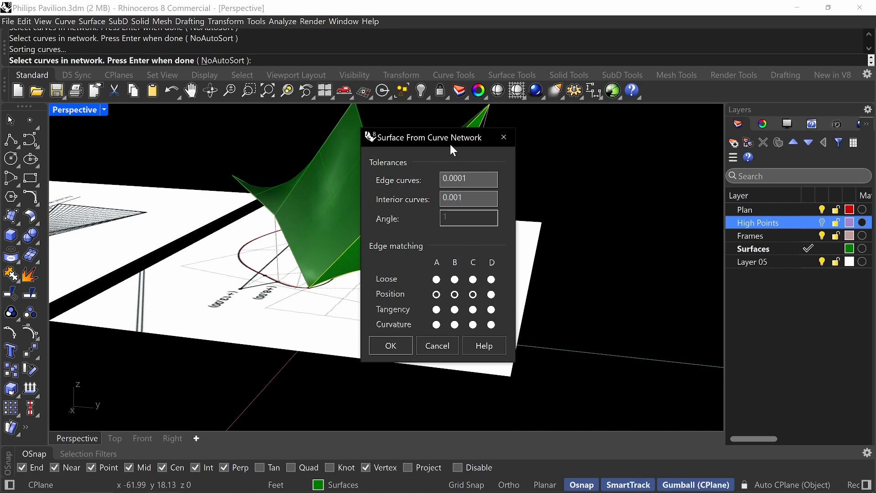
Set the network surface's edge curve and interior curve tolerances to 0.1.
{"action": "left_click_drag", "start_coordinate": [450, 145], "coordinate": [633, 143]}
{"action": "right_click_drag", "start_coordinate": [410, 221], "coordinate": [361, 329]}
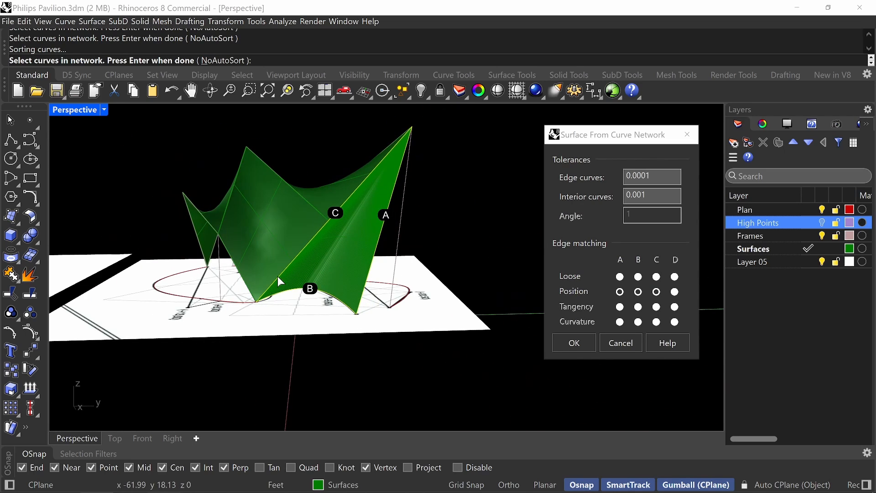
{"action": "left_click", "coordinate": [648, 176]}
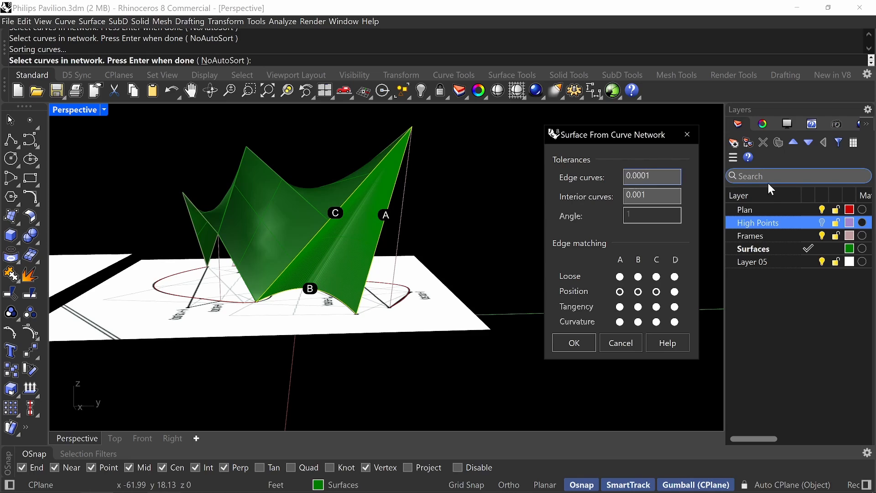
{"action": "key", "text": "BackSpace"}
{"action": "key", "text": "BackSpace"}
{"action": "key", "text": "BackSpace"}
{"action": "type", "text": "1"}
{"action": "left_click", "coordinate": [662, 194]}
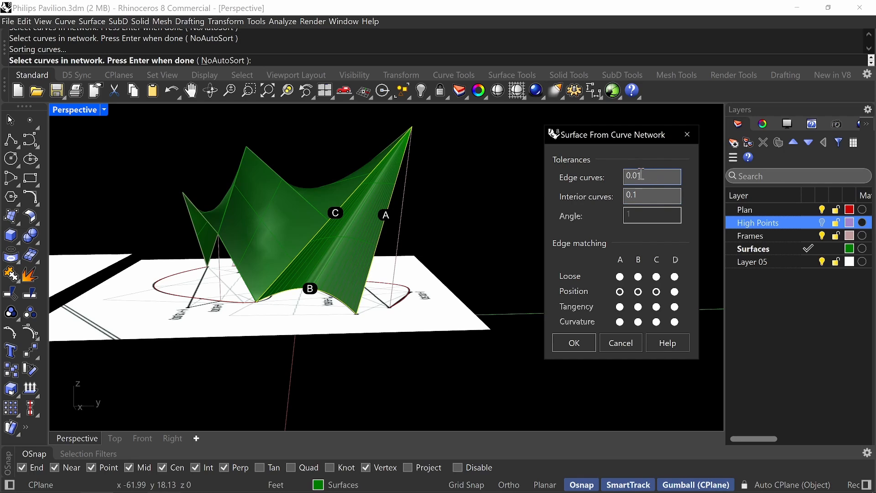
{"action": "left_click", "coordinate": [663, 194]}
Inspect the network surface preview along plan edge B and try Tangency matching for edge A.
{"action": "scroll", "coordinate": [390, 246], "scroll_direction": "up", "scroll_amount": 10}
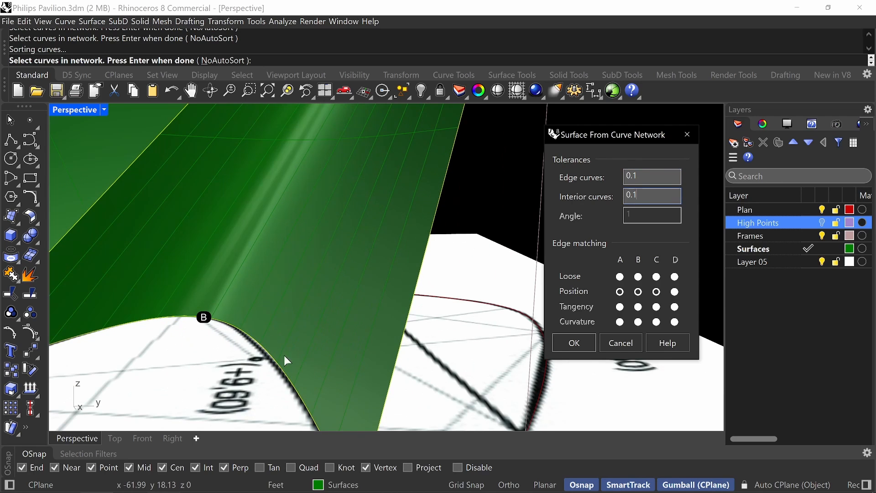
{"action": "right_click_drag", "start_coordinate": [284, 361], "coordinate": [316, 303]}
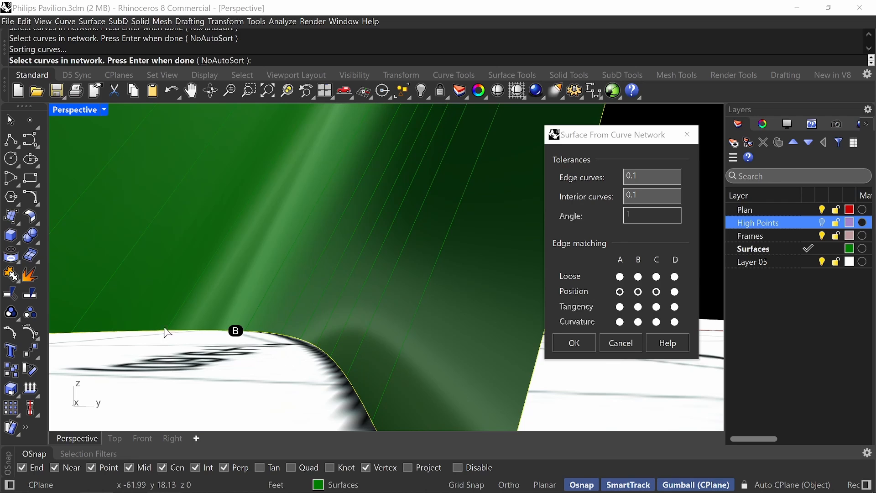
{"action": "scroll", "coordinate": [367, 323], "scroll_direction": "down", "scroll_amount": 10}
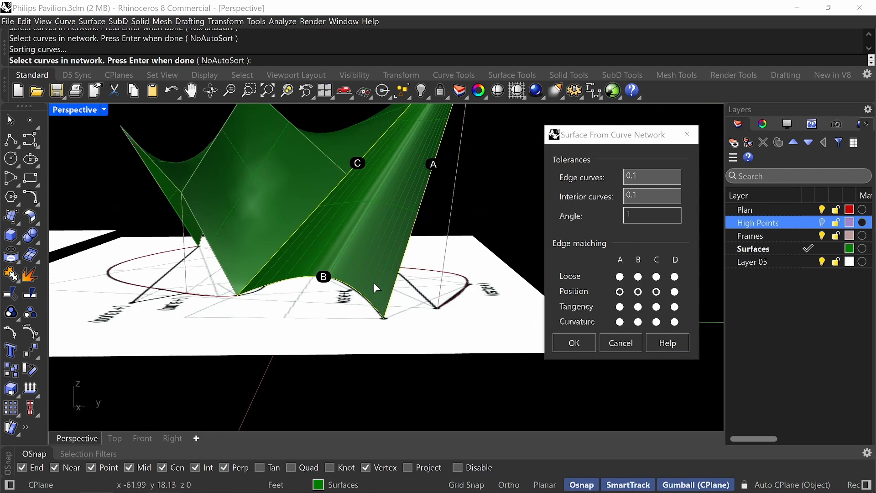
{"action": "right_click_drag", "start_coordinate": [373, 283], "coordinate": [333, 270]}
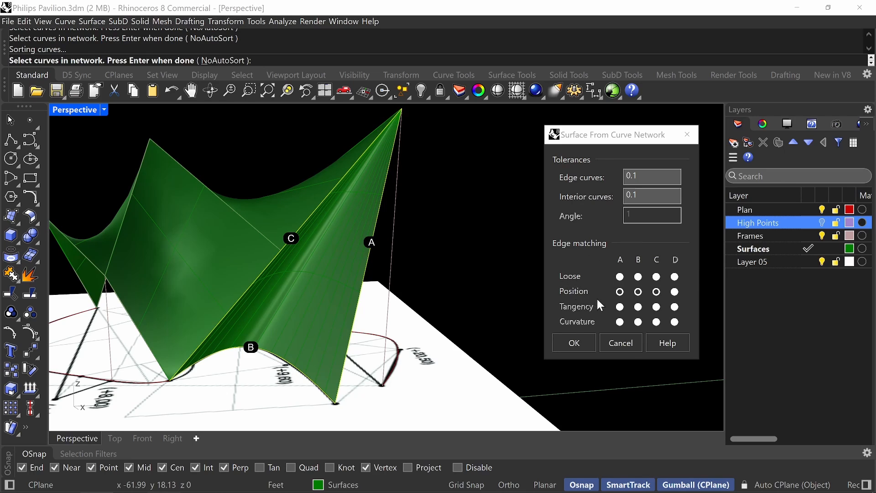
{"action": "left_click", "coordinate": [619, 307]}
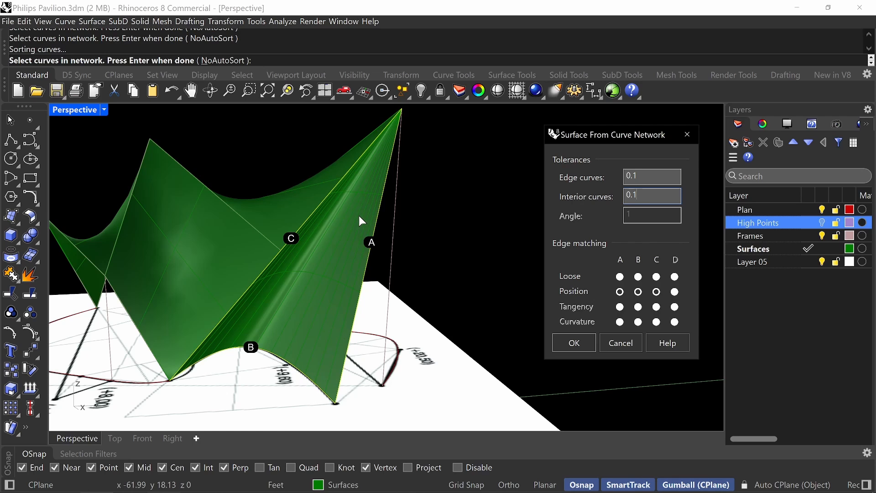
{"action": "mouse_move", "coordinate": [330, 318]}
{"action": "right_mouse_down"}
{"action": "mouse_move", "coordinate": [313, 302]}
{"action": "mouse_move", "coordinate": [318, 315]}
{"action": "right_mouse_up"}
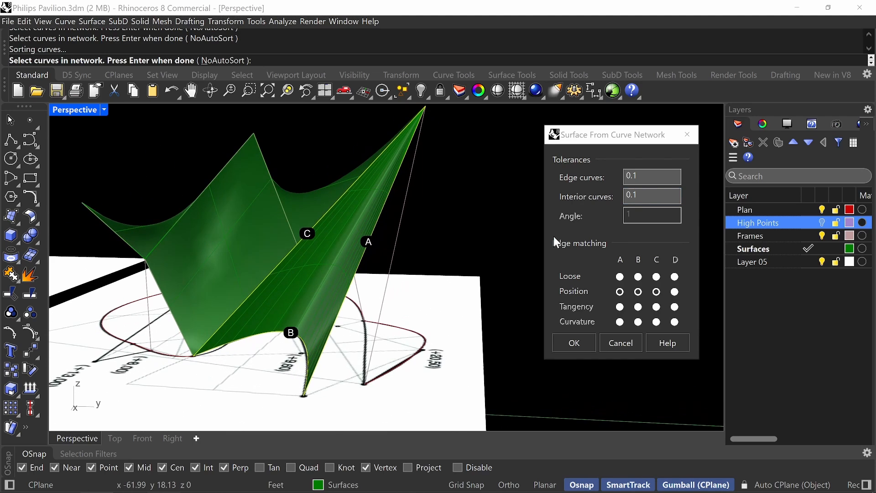
Try edge and interior curve tolerances of 0.0001 on the network surface, then discard the surface.
{"action": "left_click", "coordinate": [634, 177]}
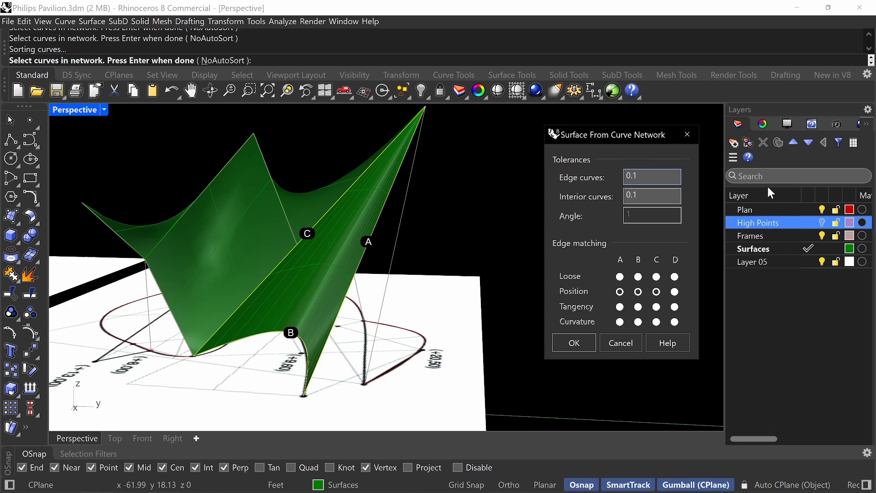
{"action": "type", "text": "0001"}
{"action": "left_click", "coordinate": [637, 195]}
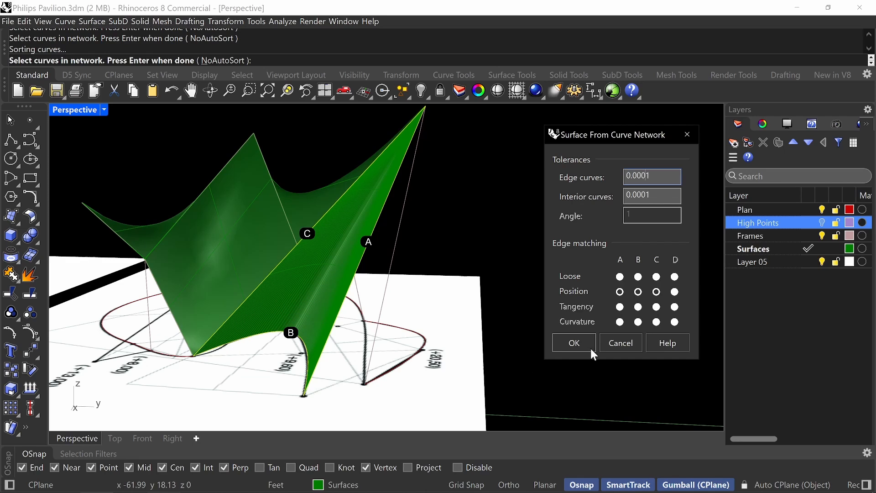
{"action": "left_click", "coordinate": [611, 344]}
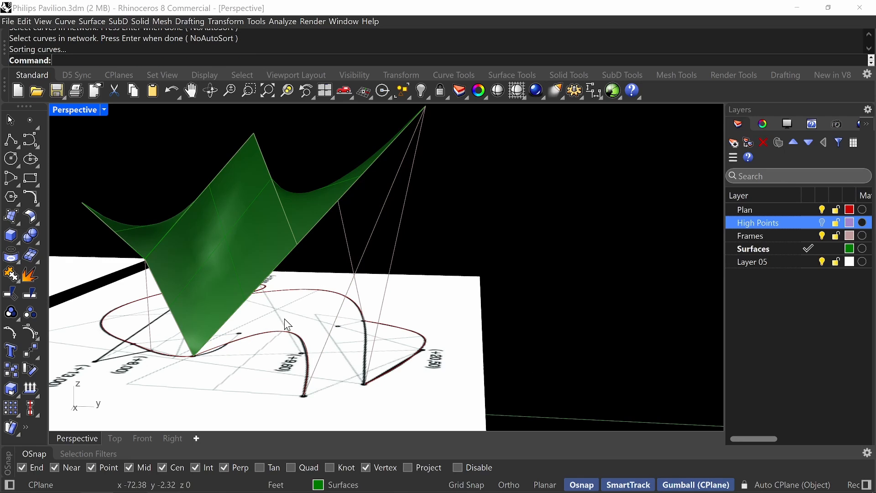
Sweep the +9,60 plan curve along two rails: the line from its end to the +20,50 peak and the adjoining surface edge, leaving cross sections unchanged.
{"action": "type", "text": "Sweep2"}
{"action": "key", "text": "Return"}
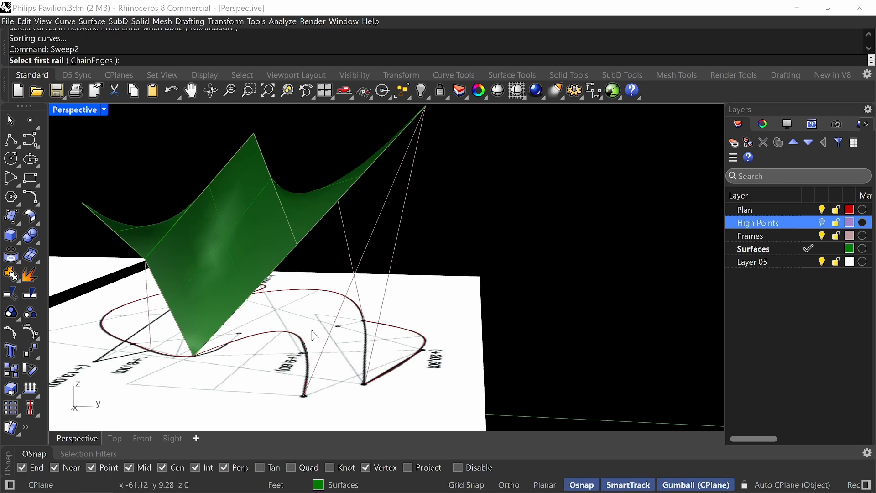
{"action": "left_click", "coordinate": [365, 248]}
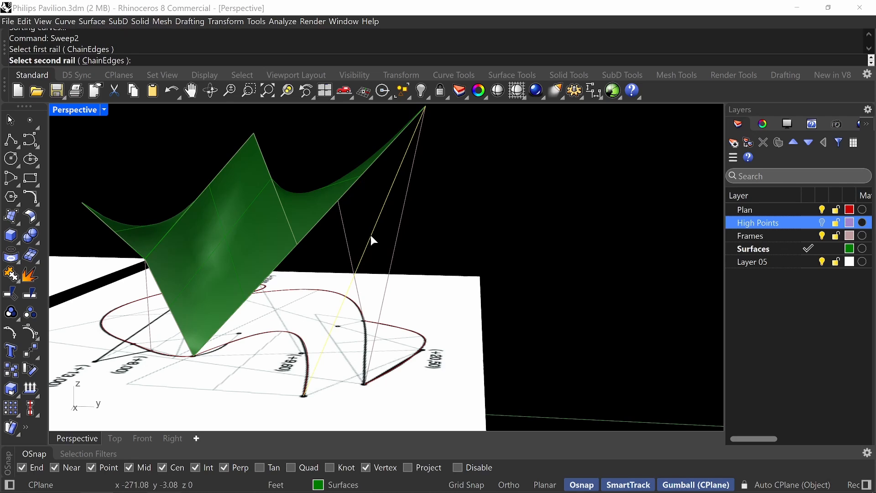
{"action": "left_click", "coordinate": [374, 163]}
{"action": "left_click", "coordinate": [400, 192]}
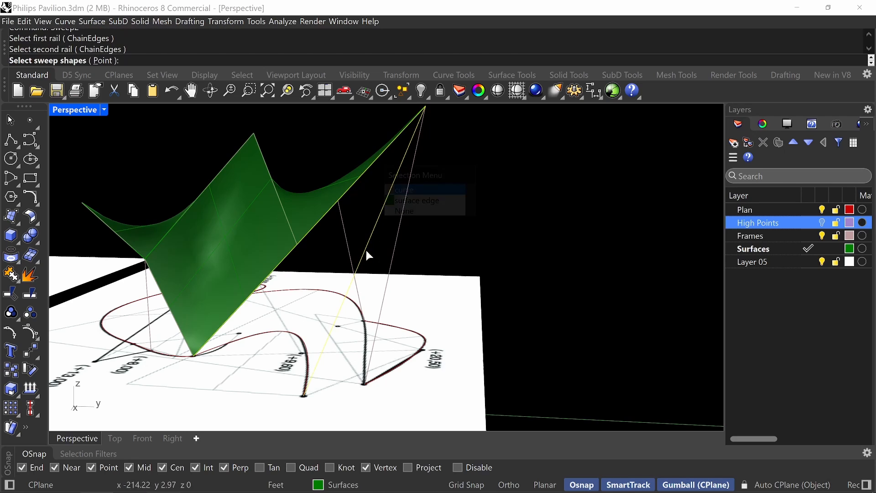
{"action": "left_click", "coordinate": [293, 336]}
{"action": "key", "text": "Return"}
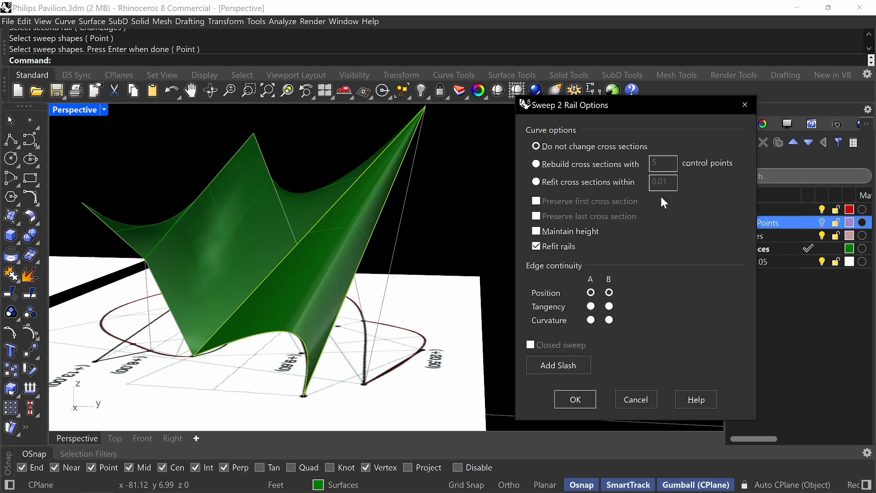
{"action": "left_click", "coordinate": [575, 400]}
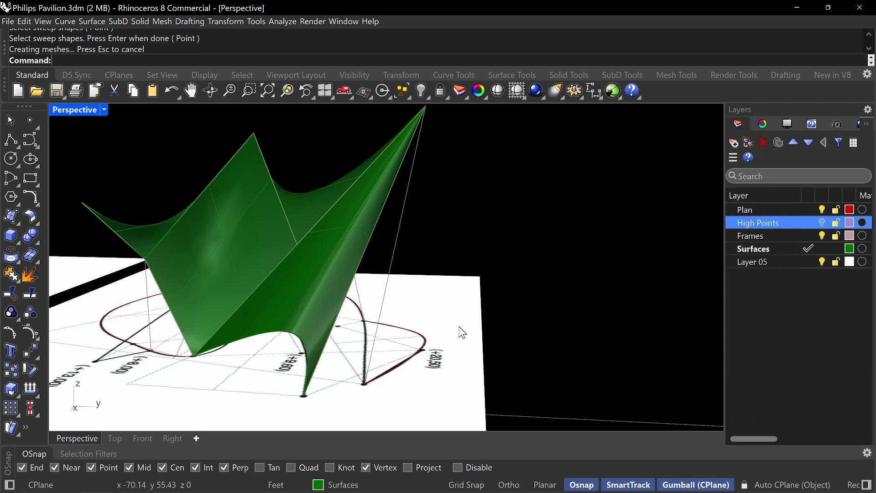
{"action": "right_click_drag", "start_coordinate": [465, 203], "coordinate": [528, 281]}
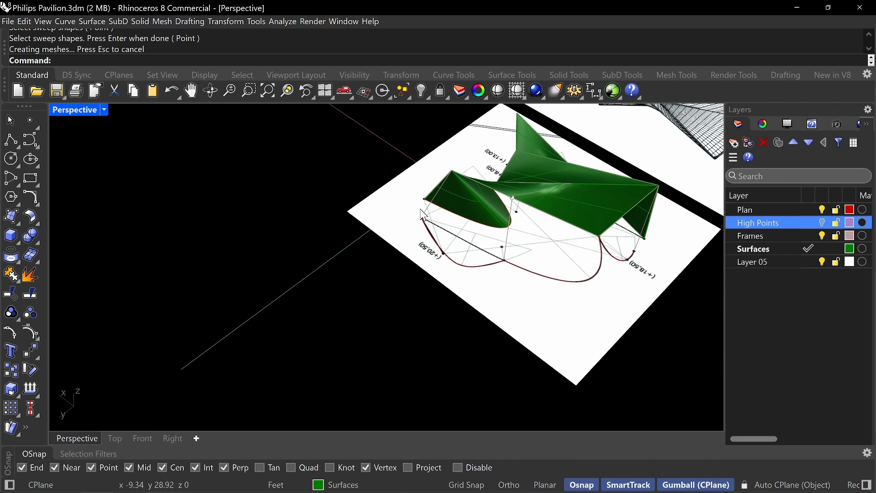
{"action": "right_click_drag", "start_coordinate": [519, 251], "coordinate": [509, 222]}
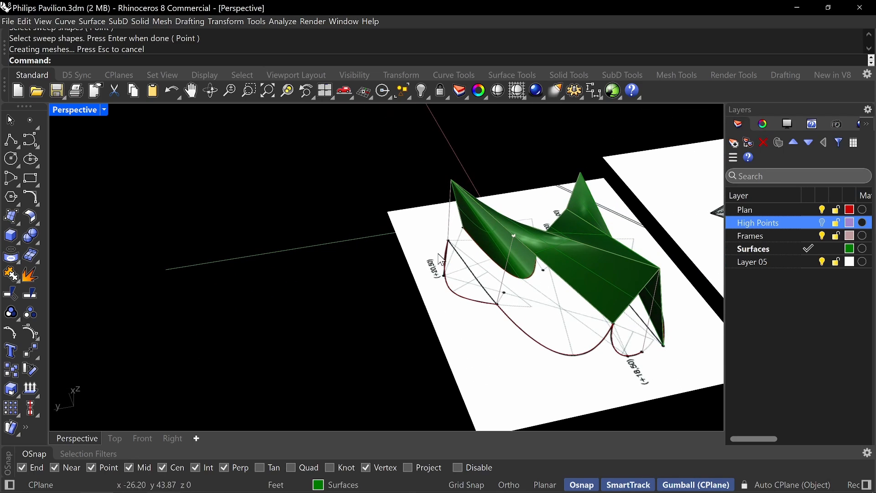
{"action": "type", "text": "Sweep2"}
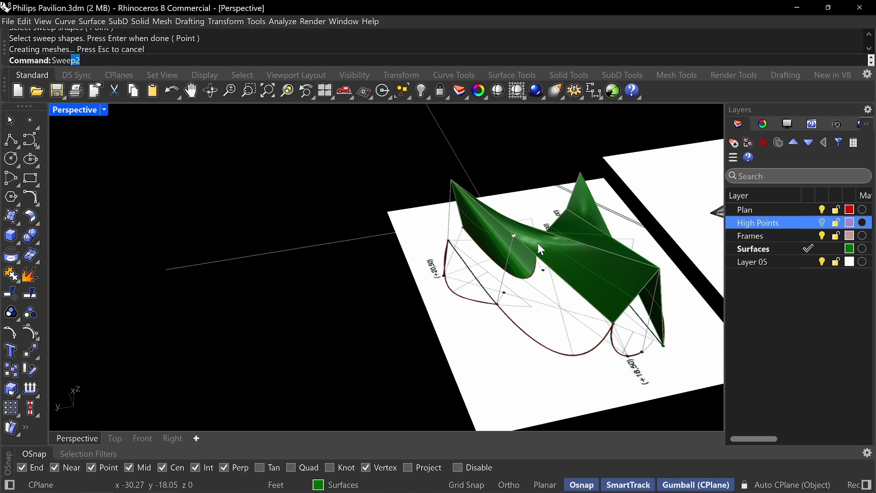
{"action": "key", "text": "Return"}
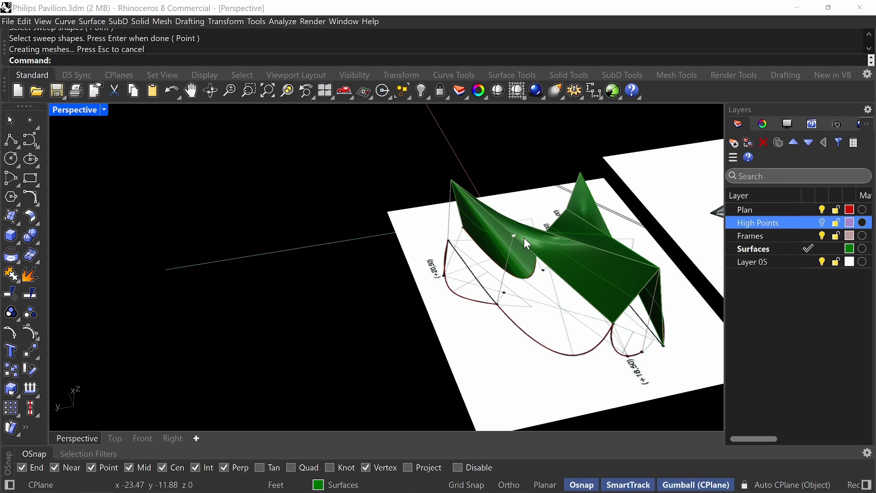
{"action": "left_click", "coordinate": [499, 223]}
{"action": "left_click", "coordinate": [525, 249]}
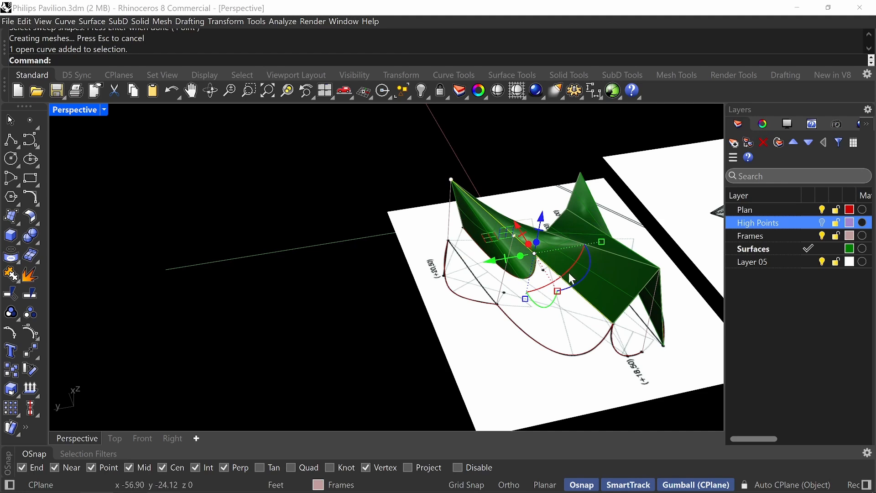
{"action": "key", "text": "Escape"}
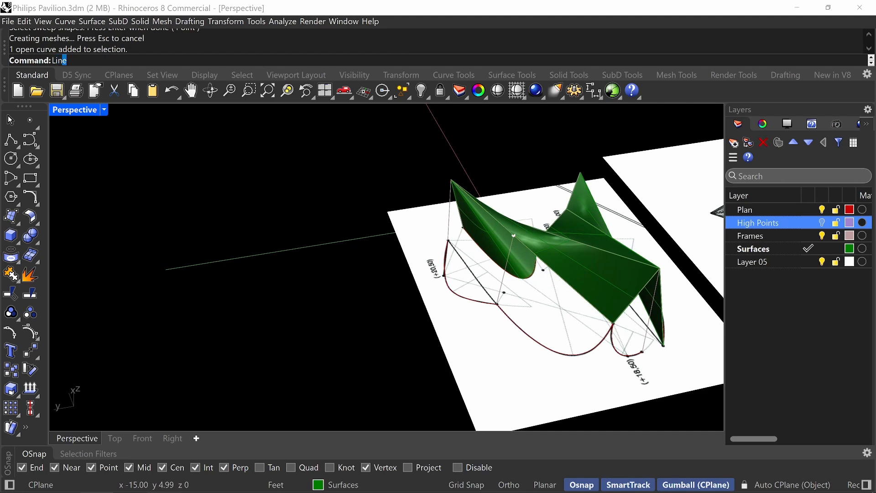
Draw a line from the raised point on the shell's long edge to the +20,50 peak.
{"action": "key", "text": "Return"}
{"action": "scroll", "coordinate": [524, 234], "scroll_direction": "up", "scroll_amount": 3}
{"action": "left_click", "coordinate": [510, 227]}
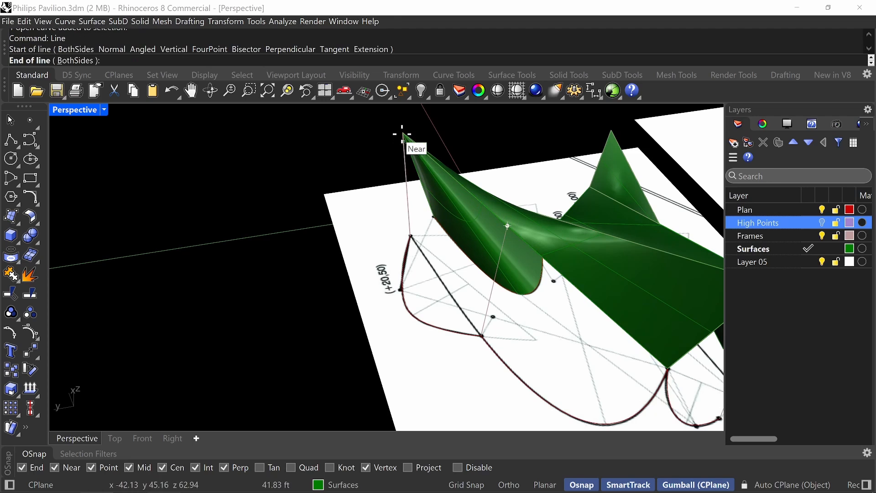
{"action": "left_click", "coordinate": [403, 134]}
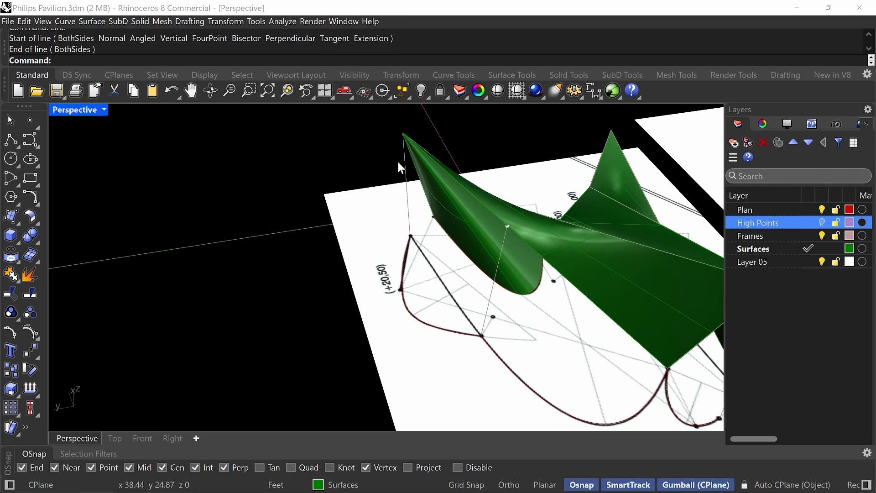
Try a two-rail sweep beside the +20,50 peak using the plan curve and the full long surface edge as shapes, and undo it.
{"action": "right_click_drag", "start_coordinate": [445, 180], "coordinate": [447, 265]}
{"action": "type", "text": "Sweep2"}
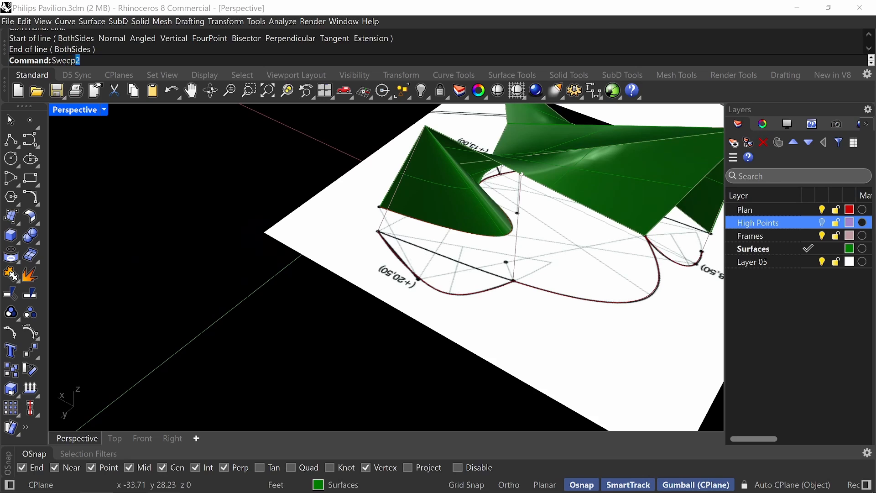
{"action": "key", "text": "Return"}
{"action": "right_click_drag", "start_coordinate": [415, 188], "coordinate": [408, 205]}
{"action": "left_click", "coordinate": [407, 205]}
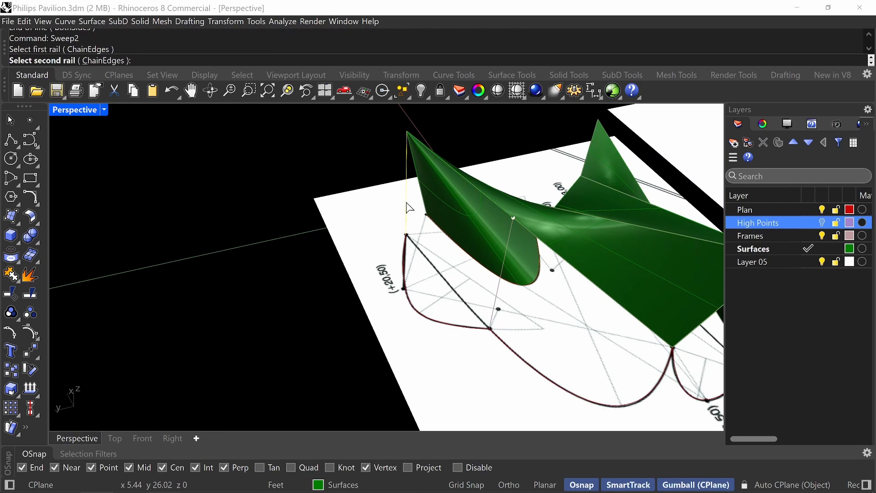
{"action": "left_click", "coordinate": [500, 290]}
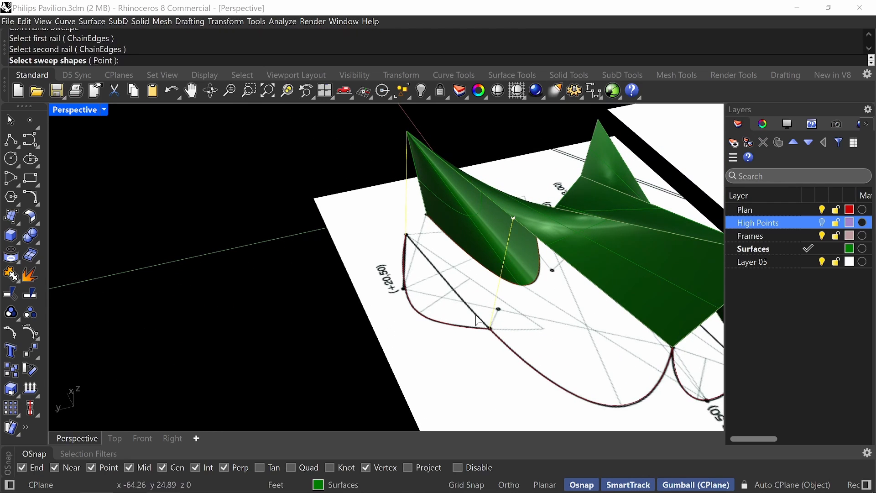
{"action": "left_click", "coordinate": [432, 323]}
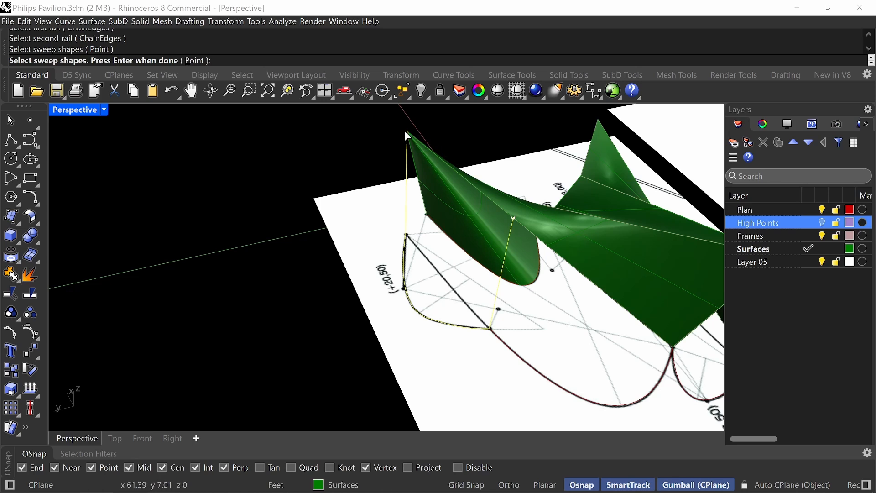
{"action": "left_click", "coordinate": [473, 185]}
{"action": "left_click", "coordinate": [504, 214]}
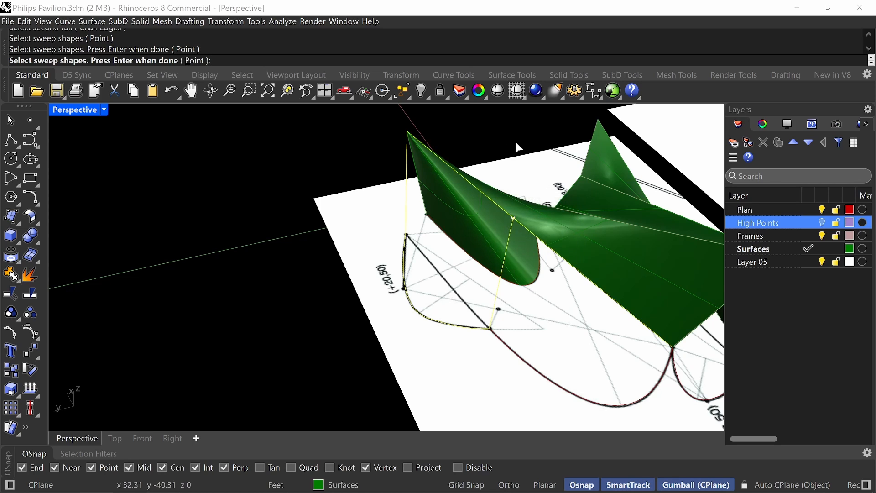
{"action": "right_click", "coordinate": [515, 141]}
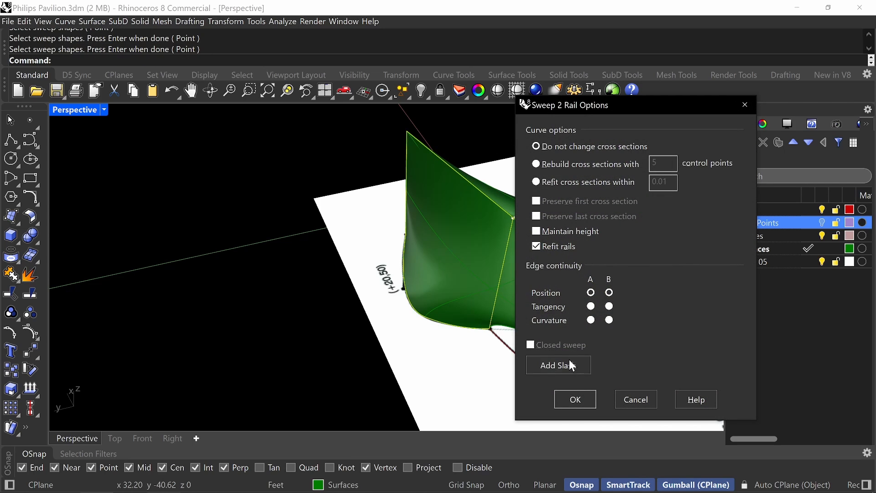
{"action": "left_click", "coordinate": [573, 401]}
{"action": "right_click_drag", "start_coordinate": [525, 283], "coordinate": [545, 253]}
{"action": "key", "text": "ctrl+z"}
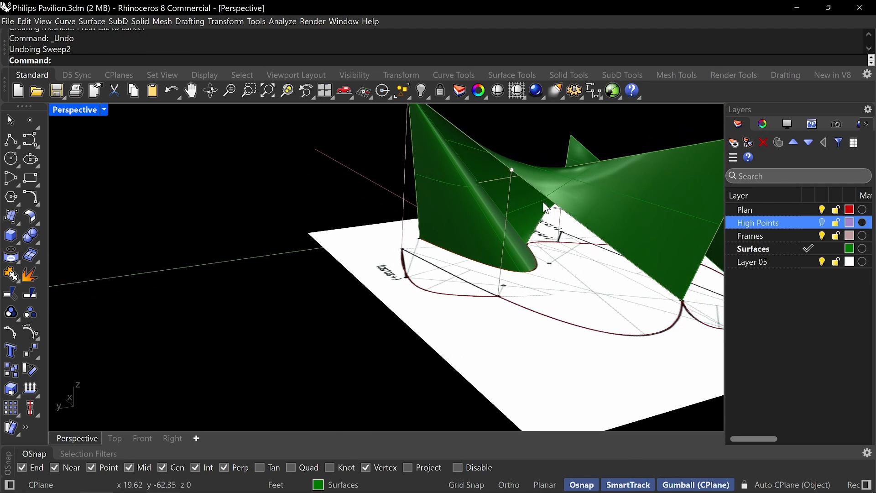
Sweep the +20,50 plan curve and the line from the raised point to the peak along the two lines rising from the curve's ends.
{"action": "right_click_drag", "start_coordinate": [543, 202], "coordinate": [530, 262]}
{"action": "right_click_drag", "start_coordinate": [612, 261], "coordinate": [598, 255]}
{"action": "right_click", "coordinate": [598, 256]}
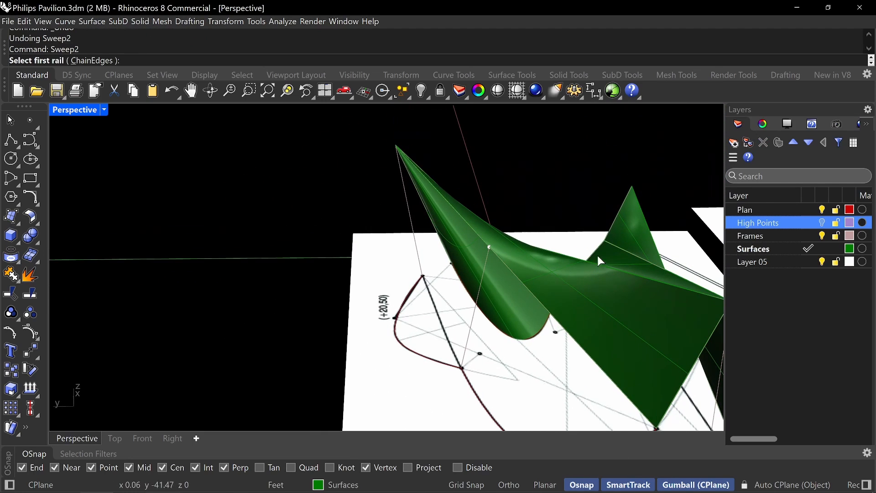
{"action": "left_click", "coordinate": [466, 325]}
{"action": "left_click", "coordinate": [413, 237]}
{"action": "left_click", "coordinate": [417, 357]}
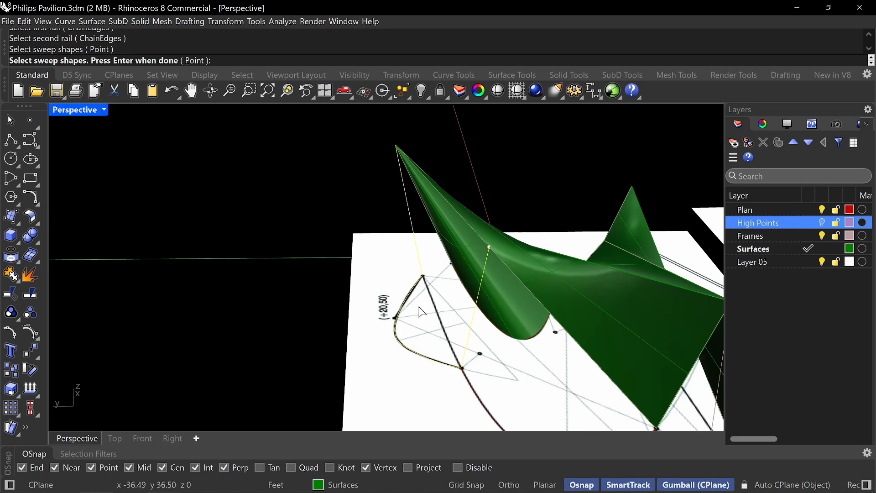
{"action": "left_click", "coordinate": [440, 193]}
{"action": "left_click_drag", "start_coordinate": [479, 200], "coordinate": [341, 223]}
{"action": "left_click", "coordinate": [352, 247]}
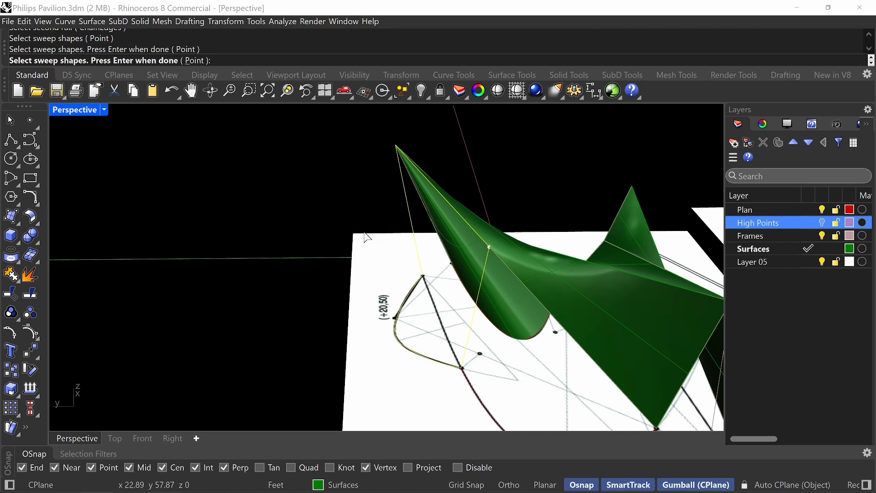
{"action": "key", "text": "Return"}
{"action": "left_click", "coordinate": [574, 400]}
Examine the swept shell surfaces and compare them with the pavilion floor plan on page 47 of the reference PDF.
{"action": "right_click_drag", "start_coordinate": [363, 258], "coordinate": [388, 270]}
{"action": "scroll", "coordinate": [438, 269], "scroll_direction": "down", "scroll_amount": 3}
{"action": "scroll", "coordinate": [372, 292], "scroll_direction": "up", "scroll_amount": 4}
{"action": "mouse_move", "coordinate": [471, 302]}
{"action": "right_mouse_down"}
{"action": "mouse_move", "coordinate": [457, 300]}
{"action": "mouse_move", "coordinate": [466, 298]}
{"action": "right_mouse_up"}
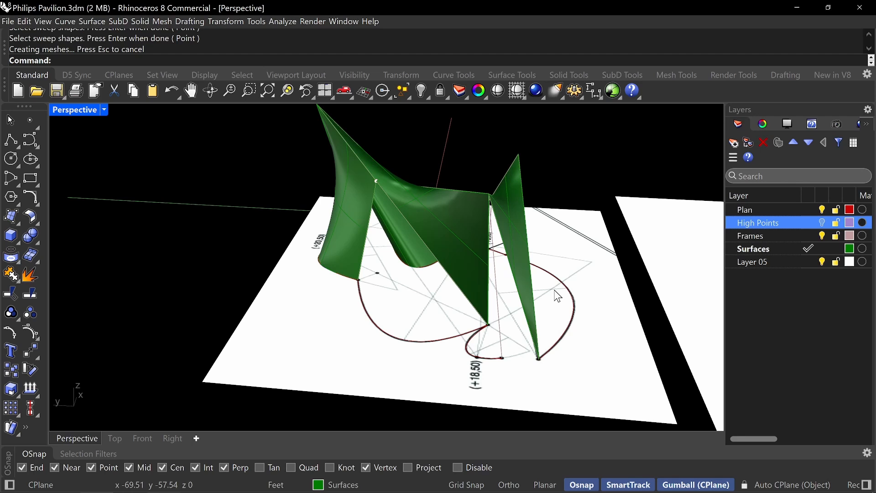
{"action": "key", "text": "alt+Tab"}
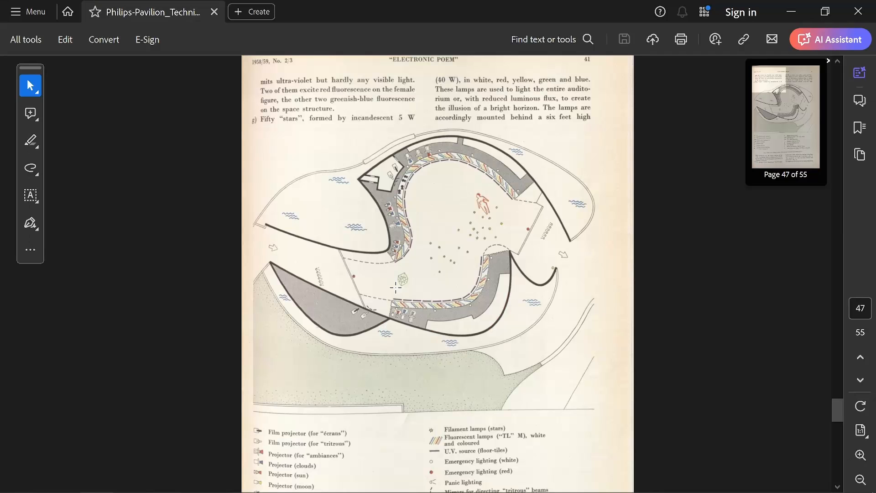
{"action": "key", "text": "alt+Tab"}
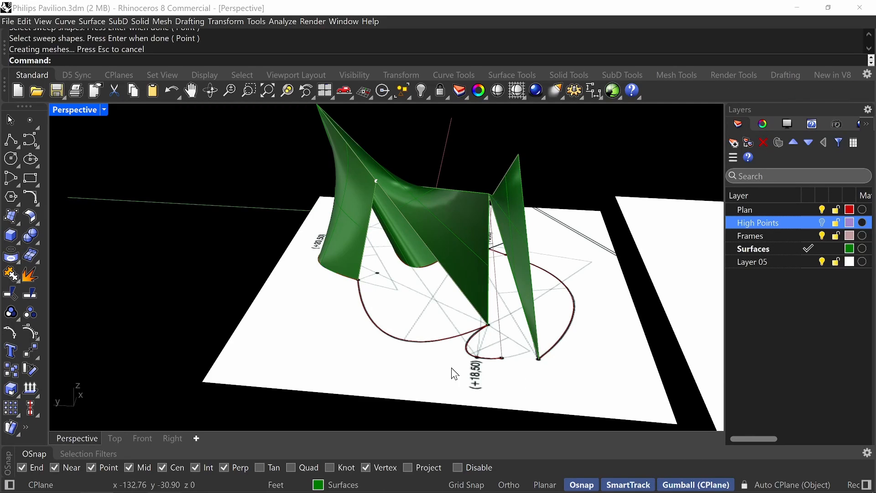
Draw a line from the raised point on the shell's long edge down to the plan curve end at the surface's lower corner.
{"action": "right_click_drag", "start_coordinate": [436, 268], "coordinate": [493, 278]}
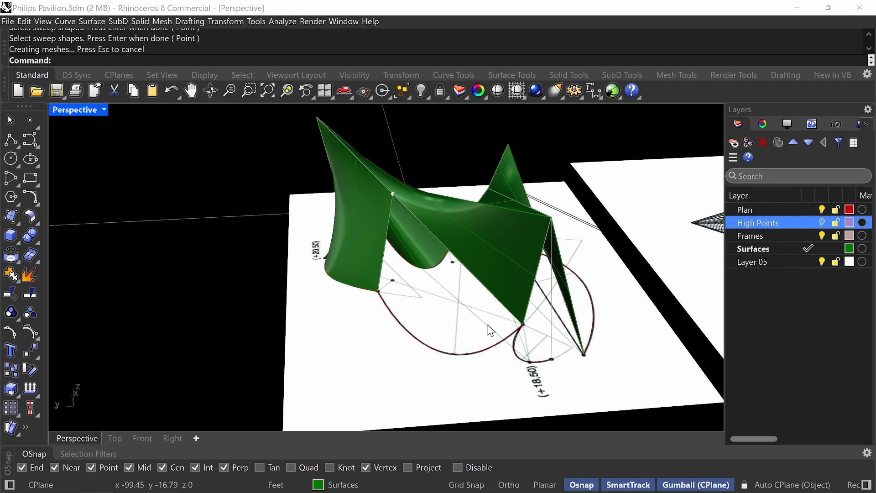
{"action": "type", "text": "line"}
{"action": "key", "text": "Return"}
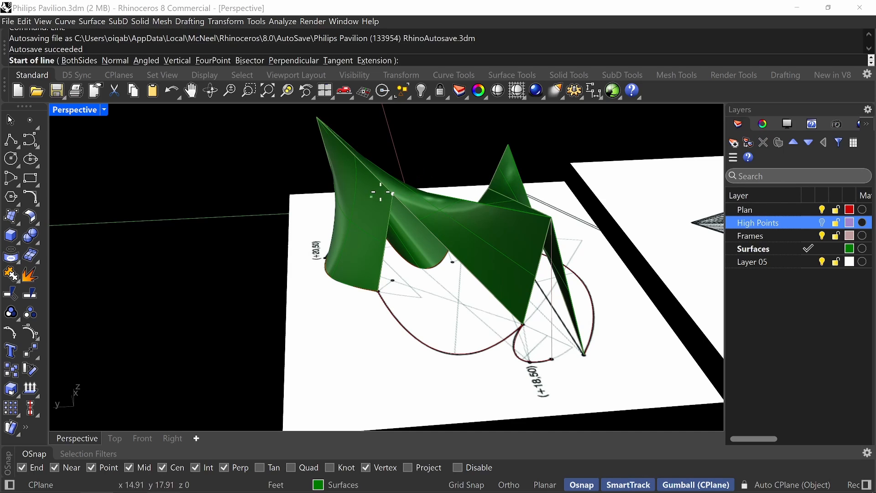
{"action": "left_click", "coordinate": [393, 193]}
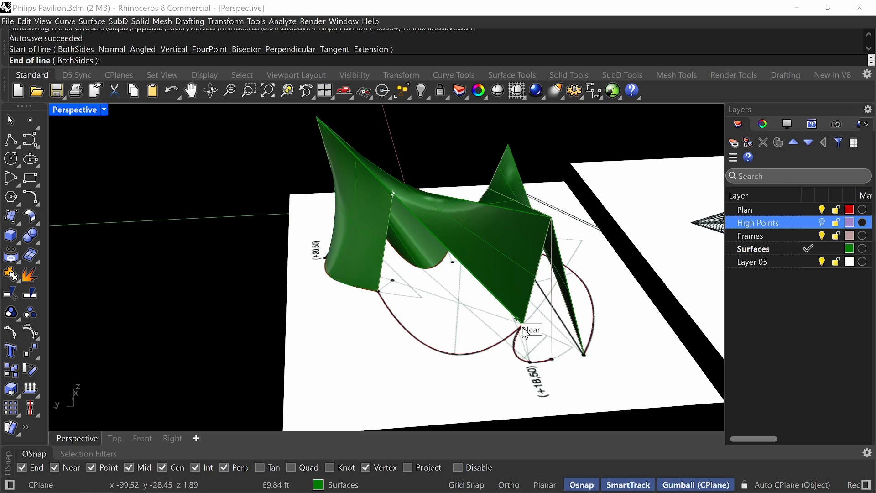
{"action": "key", "text": "Escape"}
Sweep the wide plan curve beside the +20,50 surface along the two lines descending from the raised point to the curve's ends.
{"action": "type", "text": "sweep2"}
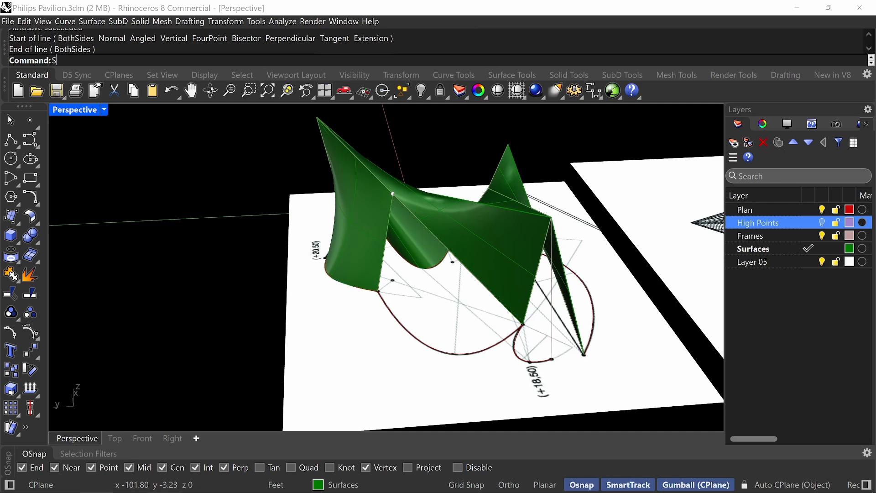
{"action": "key", "text": "Return"}
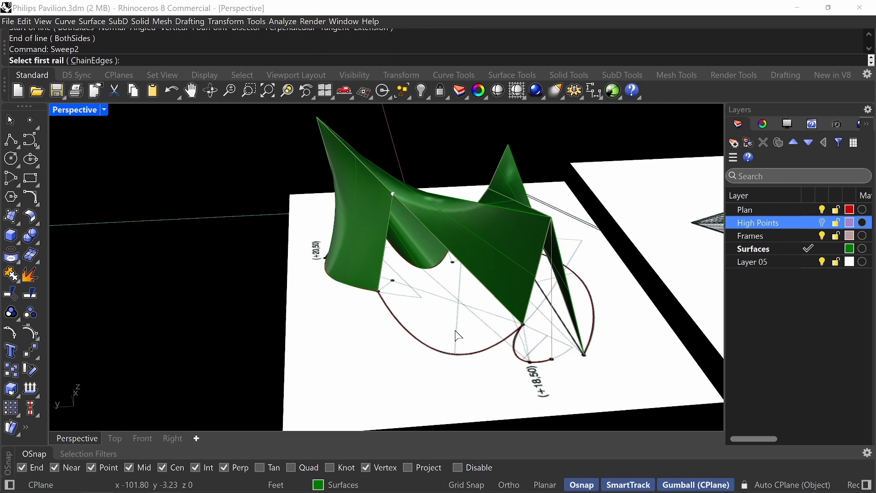
{"action": "left_click", "coordinate": [384, 251]}
{"action": "left_click", "coordinate": [384, 252]}
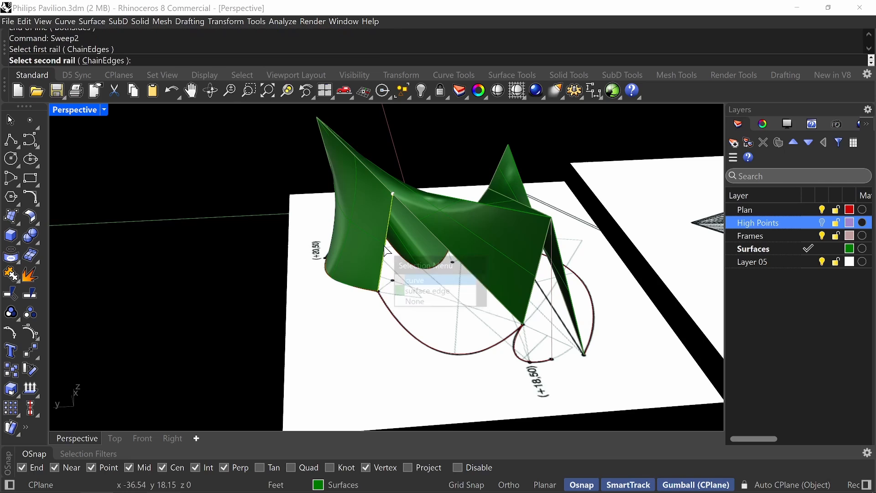
{"action": "left_click", "coordinate": [435, 234]}
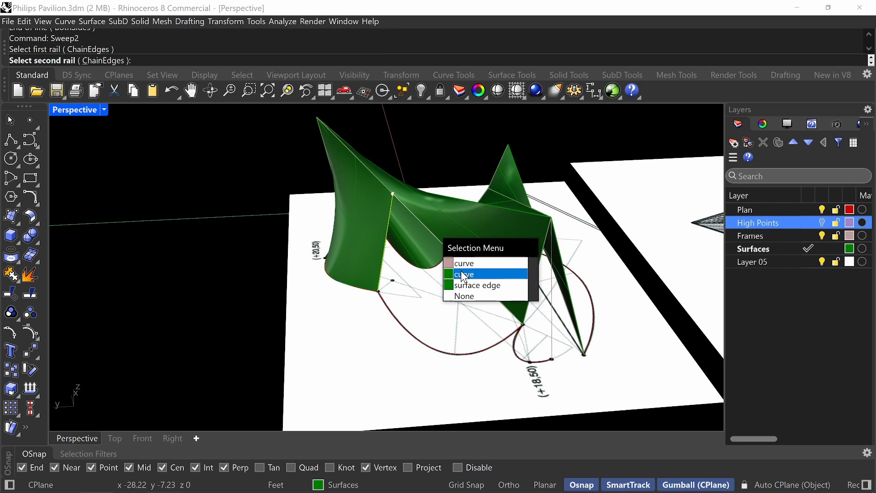
{"action": "left_click", "coordinate": [464, 275]}
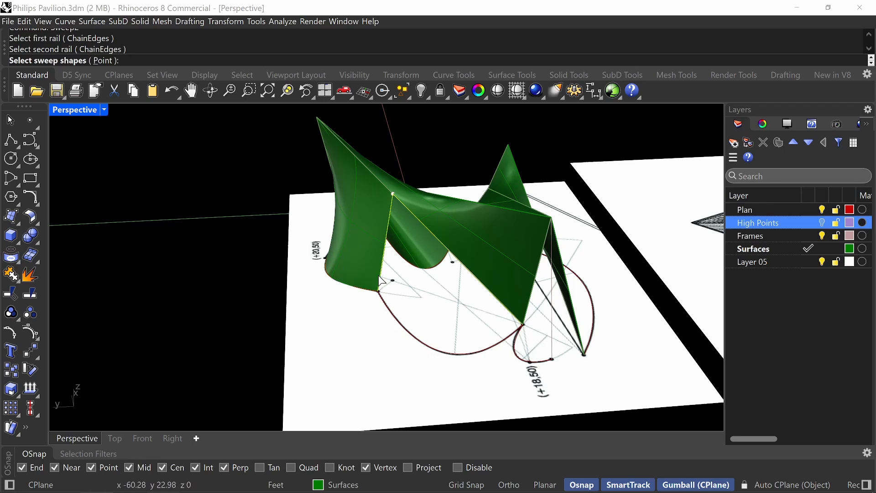
{"action": "left_click", "coordinate": [478, 348]}
{"action": "key", "text": "Return"}
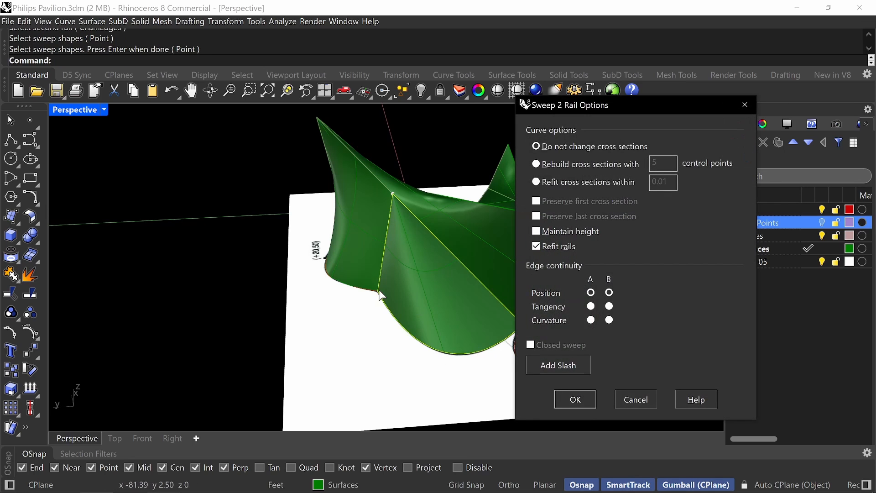
{"action": "left_click", "coordinate": [575, 401]}
Sweep the small +18,50 plan curve along the two lines descending from the peak above it to the curve's ends.
{"action": "right_click_drag", "start_coordinate": [378, 316], "coordinate": [509, 216]}
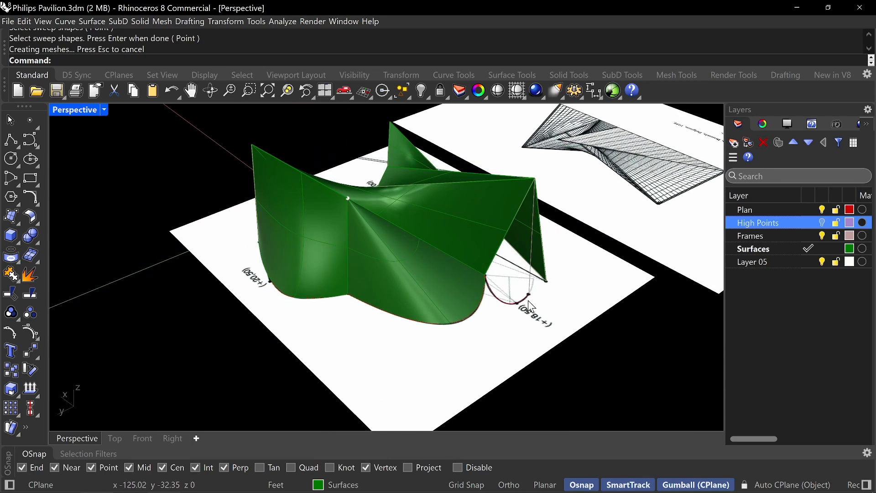
{"action": "mouse_move", "coordinate": [511, 295]}
{"action": "right_mouse_down"}
{"action": "mouse_move", "coordinate": [449, 285]}
{"action": "mouse_move", "coordinate": [508, 294]}
{"action": "right_mouse_up"}
{"action": "type", "text": "Sw"}
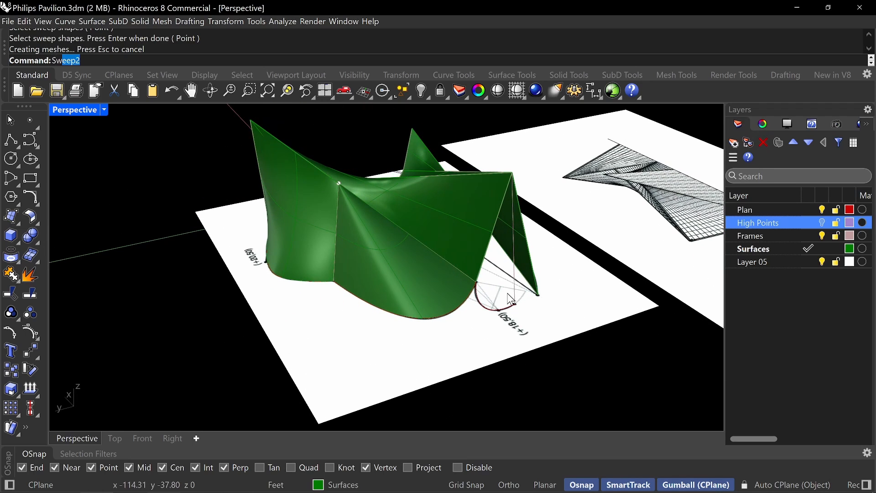
{"action": "type", "text": "eep"}
{"action": "key", "text": "Return"}
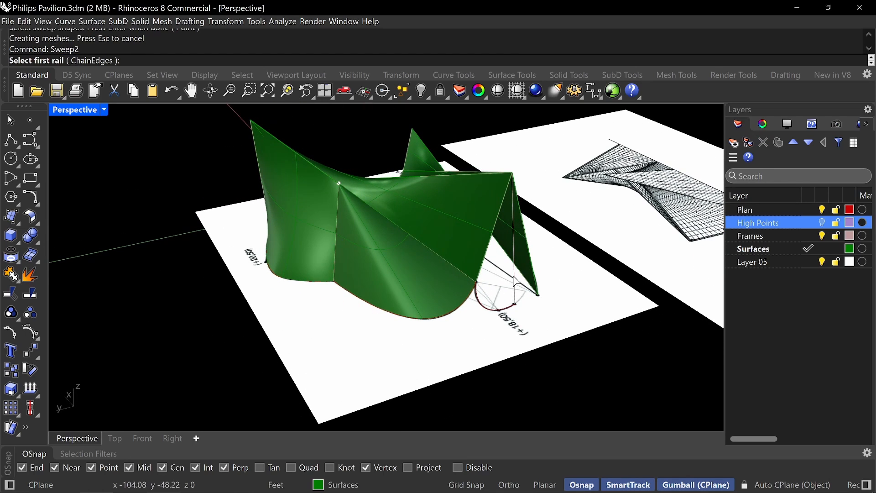
{"action": "left_click", "coordinate": [516, 283]}
{"action": "left_click", "coordinate": [493, 244]}
{"action": "left_click", "coordinate": [511, 268]}
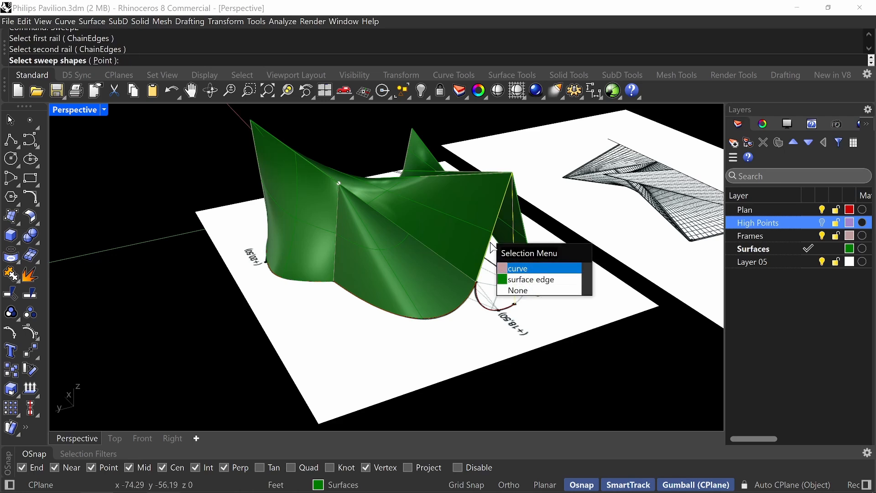
{"action": "left_click", "coordinate": [493, 311]}
{"action": "key", "text": "Return"}
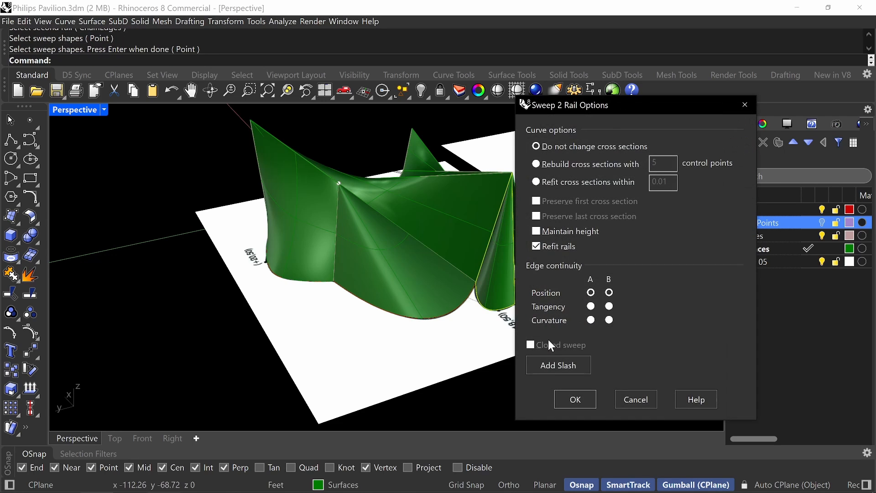
{"action": "left_click", "coordinate": [575, 400]}
Sweep the long plan curve beside +13,00 along the line descending from the peak and the long line to the shell's far corner.
{"action": "right_click_drag", "start_coordinate": [520, 263], "coordinate": [427, 232]}
{"action": "scroll", "coordinate": [419, 211], "scroll_direction": "up", "scroll_amount": 5}
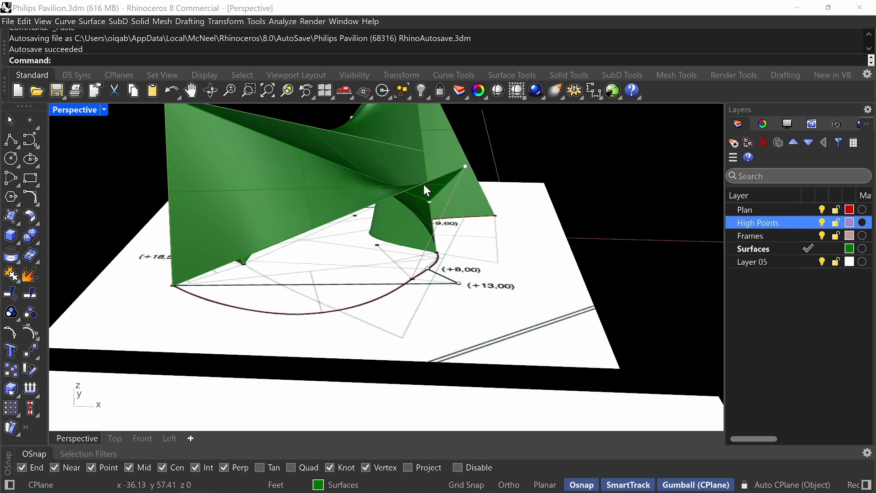
{"action": "right_click_drag", "start_coordinate": [408, 246], "coordinate": [399, 250]}
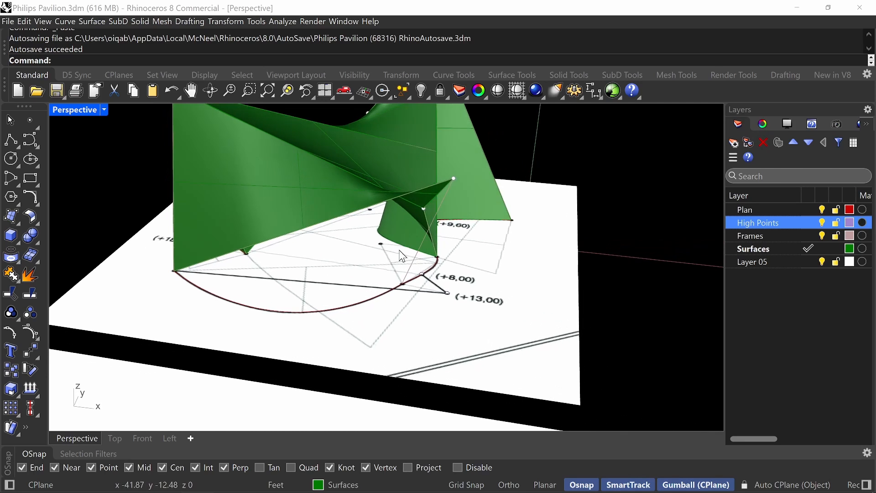
{"action": "type", "text": "Sweep2"}
{"action": "key", "text": "Return"}
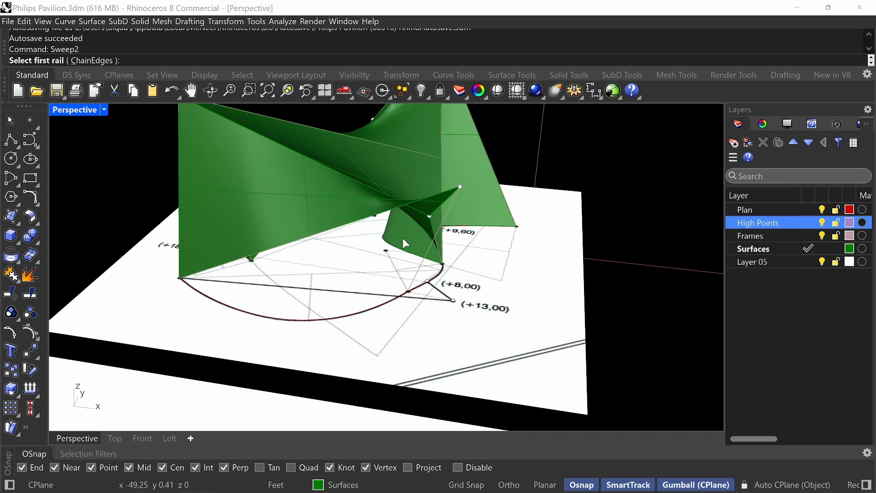
{"action": "left_click", "coordinate": [421, 265]}
{"action": "left_click", "coordinate": [413, 212]}
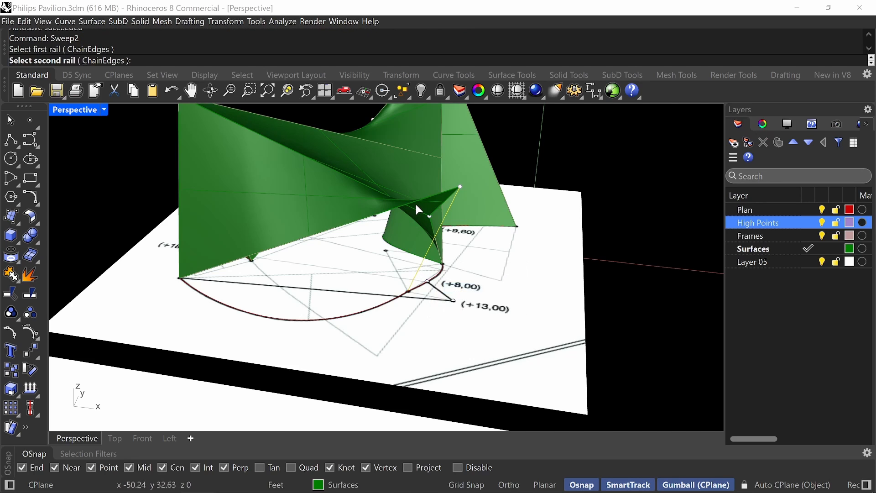
{"action": "left_click", "coordinate": [416, 205]}
{"action": "left_click", "coordinate": [452, 225]}
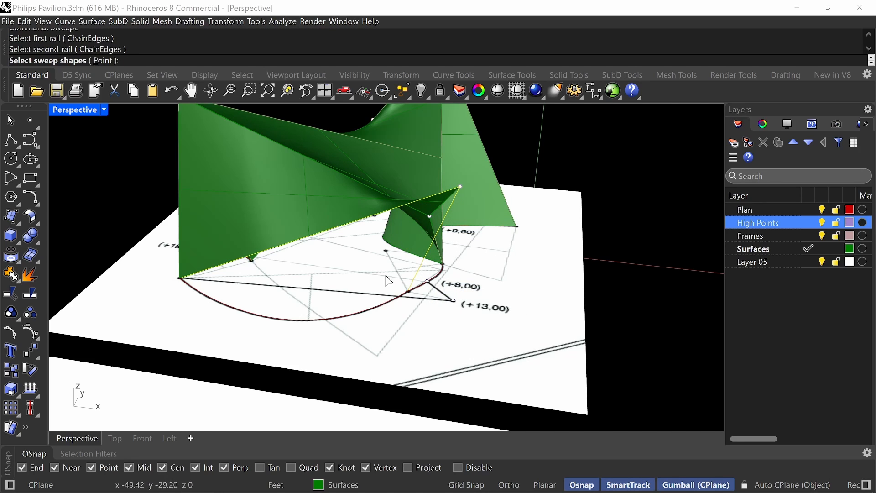
{"action": "left_click", "coordinate": [346, 316]}
{"action": "key", "text": "Return"}
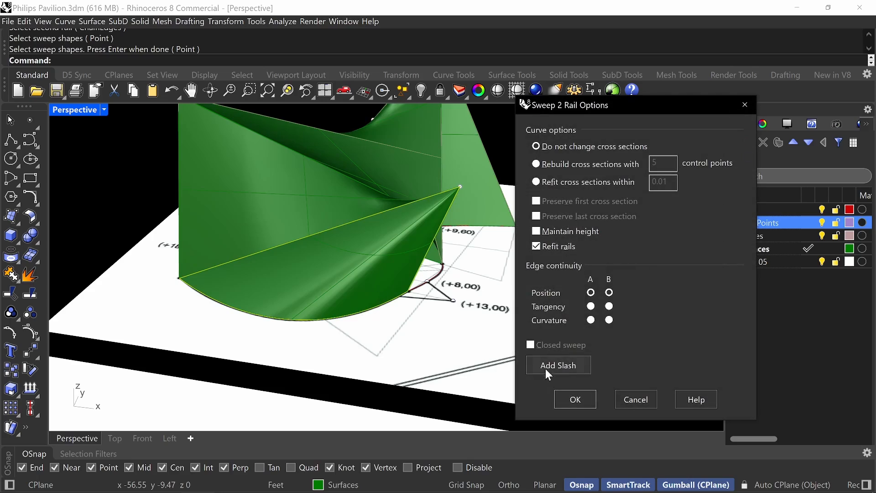
{"action": "left_click", "coordinate": [569, 398]}
Delete the small surface beneath the +13,00 peak, beside the +8,00 high point.
{"action": "right_click_drag", "start_coordinate": [490, 304], "coordinate": [431, 307]}
{"action": "right_click_drag", "start_coordinate": [415, 321], "coordinate": [413, 293]}
{"action": "left_click", "coordinate": [412, 230]}
{"action": "key", "text": "Delete"}
{"action": "scroll", "coordinate": [412, 229], "scroll_direction": "up", "scroll_amount": 4}
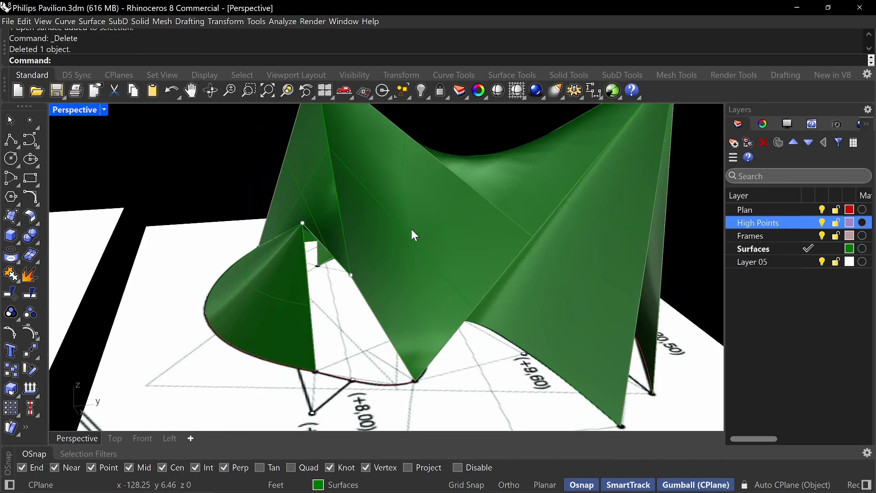
{"action": "right_click_drag", "start_coordinate": [412, 230], "coordinate": [389, 252]}
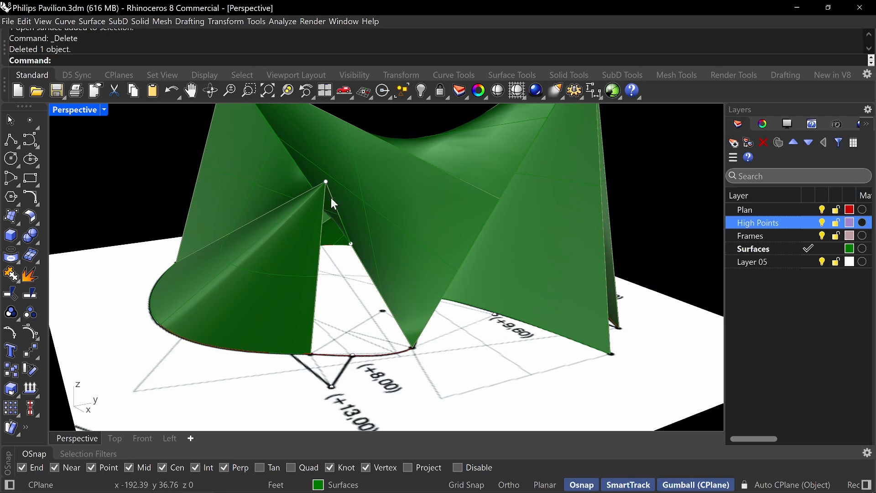
{"action": "right_click_drag", "start_coordinate": [295, 346], "coordinate": [309, 221]}
{"action": "left_click", "coordinate": [309, 228]}
{"action": "left_click", "coordinate": [332, 259]}
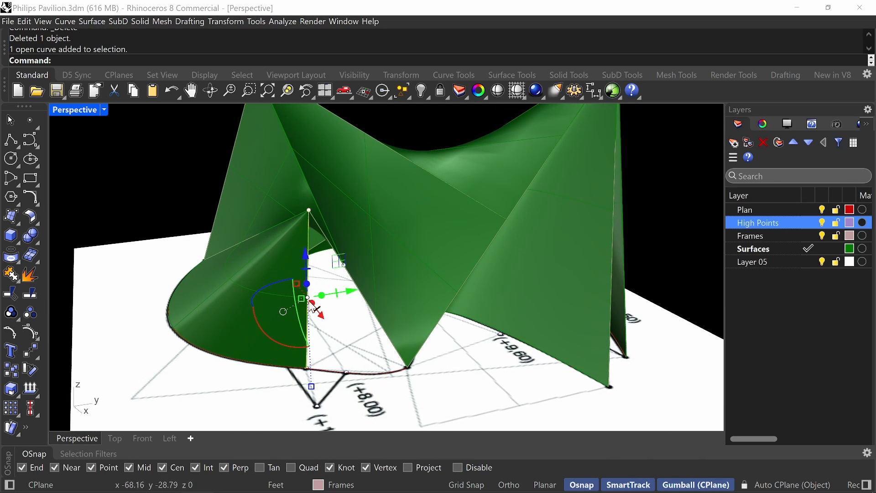
{"action": "left_click", "coordinate": [370, 305]}
{"action": "left_click", "coordinate": [392, 327]}
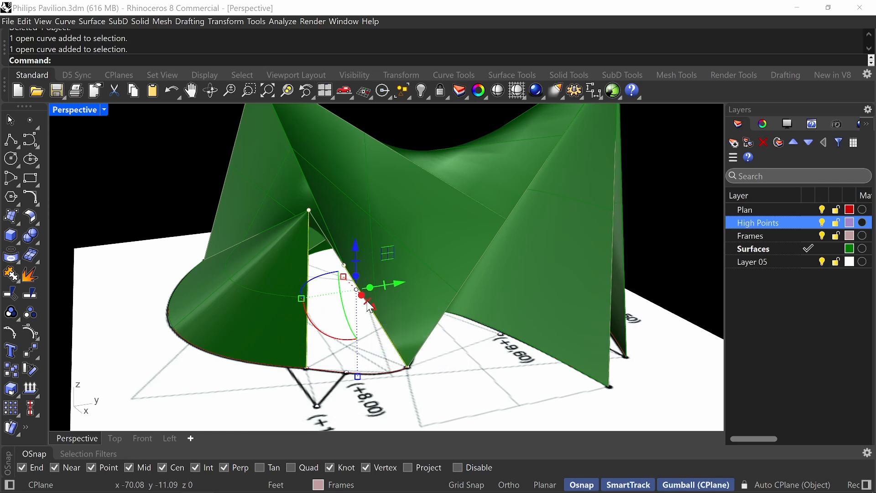
{"action": "key", "text": "Escape"}
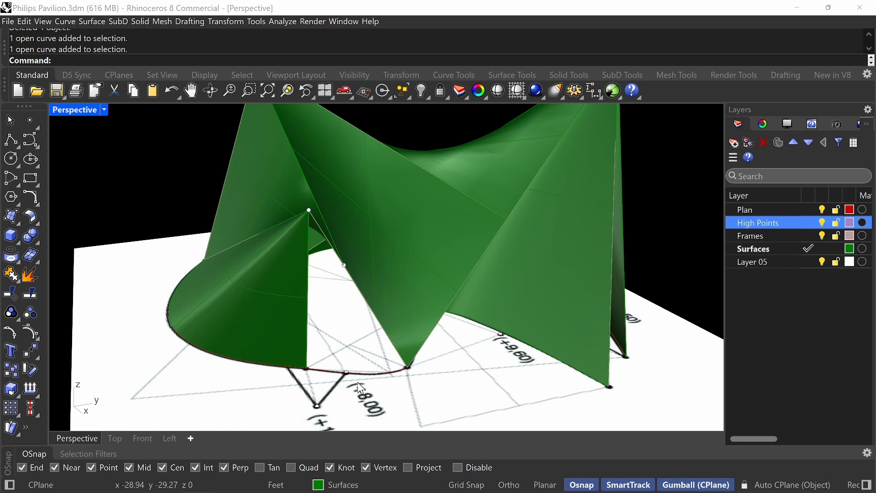
Sweep the +8,00 plan curve and the line joining the two high points along the two lines descending to the curve's ends.
{"action": "type", "text": "Sweep2"}
{"action": "key", "text": "Return"}
{"action": "left_click", "coordinate": [307, 300]}
{"action": "left_click", "coordinate": [320, 322]}
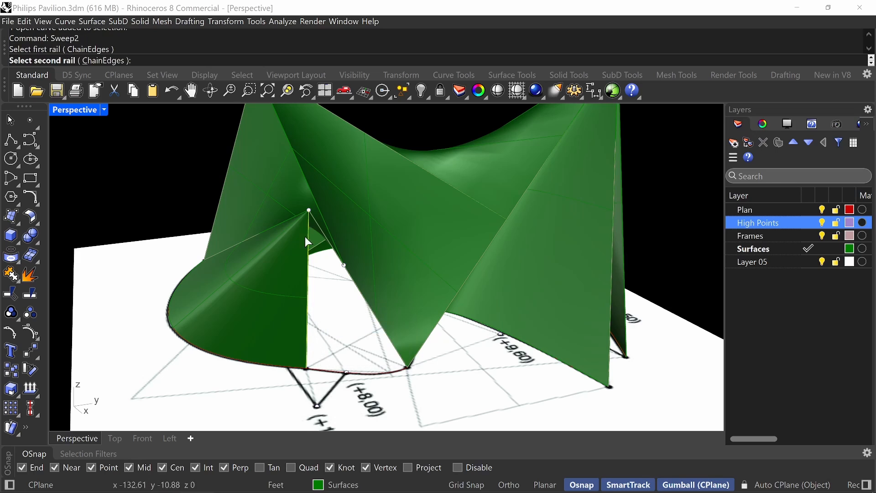
{"action": "left_click", "coordinate": [382, 326]}
{"action": "left_click", "coordinate": [397, 349]}
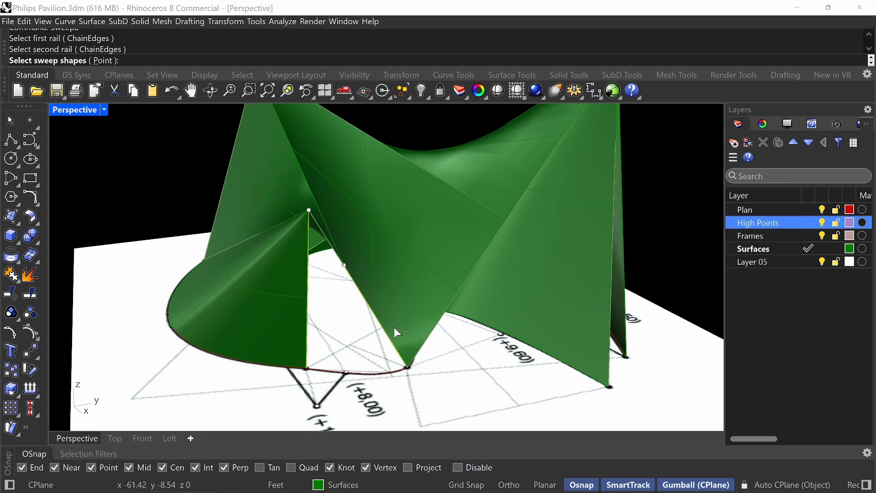
{"action": "left_click", "coordinate": [328, 234]}
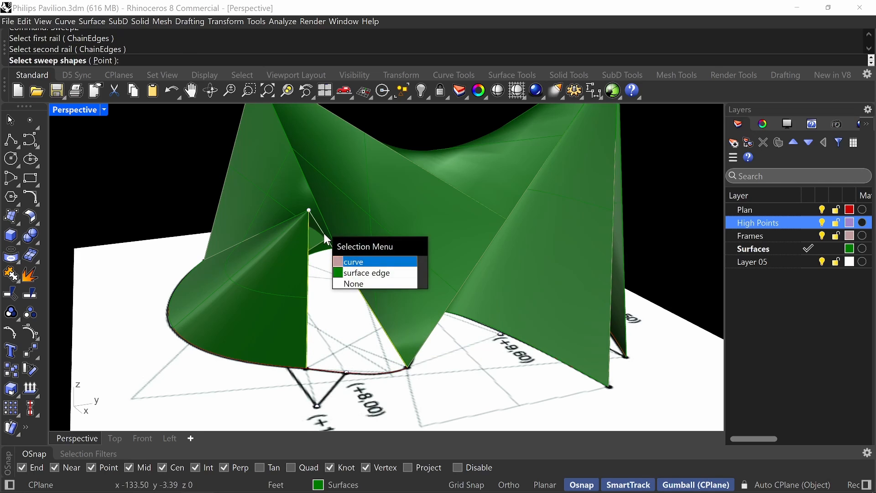
{"action": "left_click", "coordinate": [347, 259]}
{"action": "key", "text": "Return"}
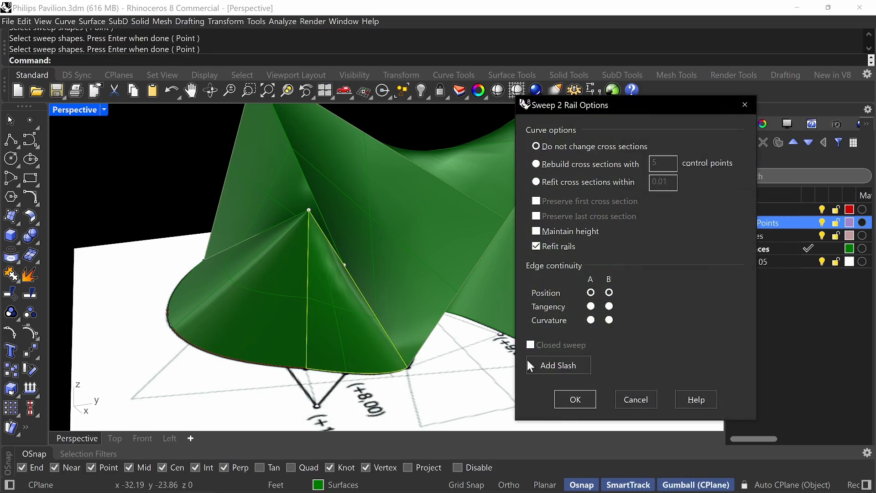
{"action": "left_click", "coordinate": [574, 400]}
Move the three reference photos together to a position beside the shell model.
{"action": "right_click_drag", "start_coordinate": [393, 305], "coordinate": [425, 237]}
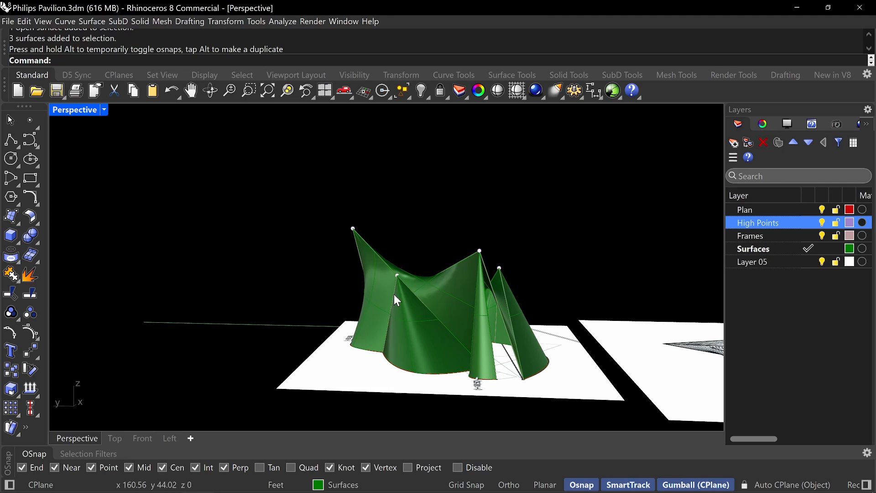
{"action": "scroll", "coordinate": [313, 256], "scroll_direction": "down", "scroll_amount": 8}
{"action": "right_click_drag", "start_coordinate": [345, 284], "coordinate": [413, 275], "text": "shift"}
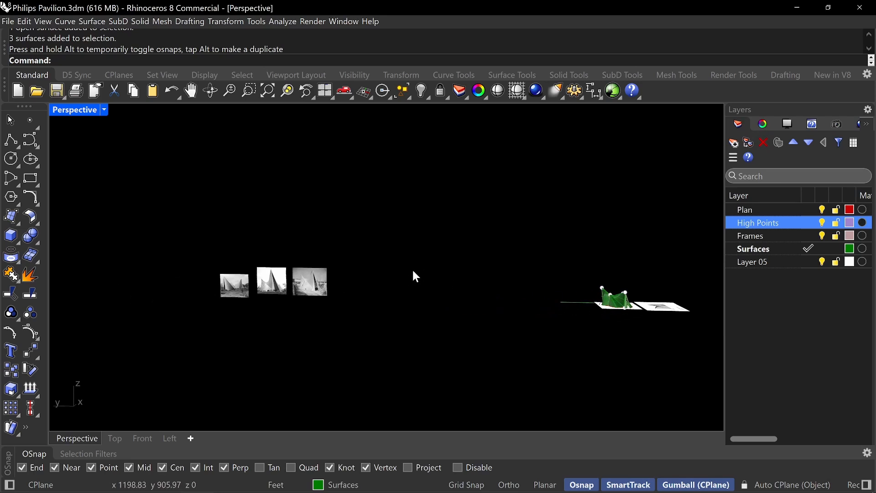
{"action": "left_click_drag", "start_coordinate": [403, 244], "coordinate": [223, 324]}
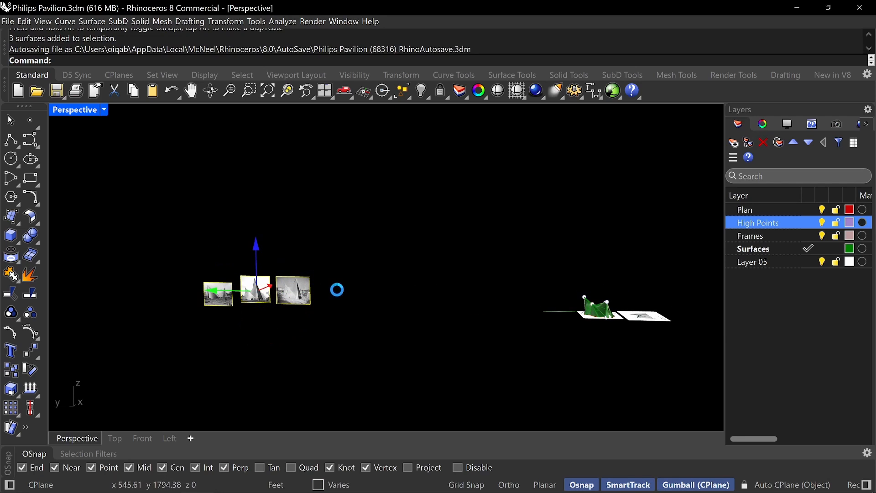
{"action": "left_click_drag", "start_coordinate": [304, 301], "coordinate": [573, 314]}
{"action": "scroll", "coordinate": [574, 314], "scroll_direction": "up", "scroll_amount": 6}
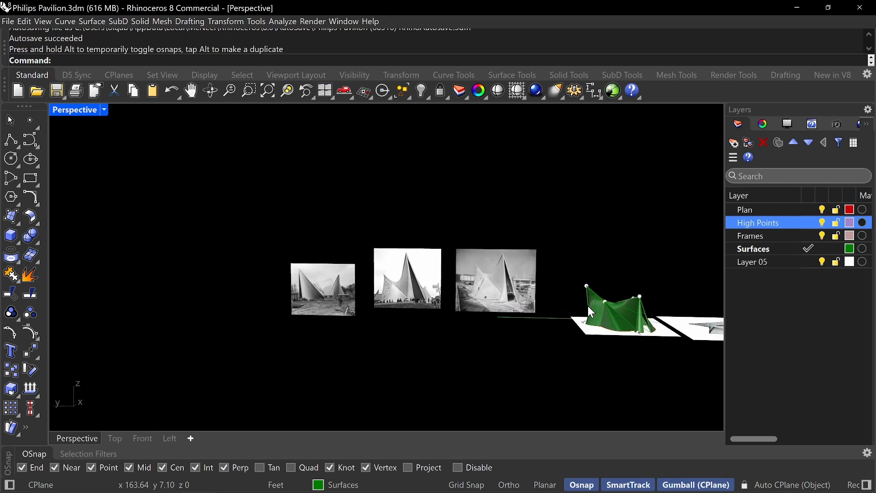
Set the Perspective viewport's camera lens length to 35 mm for comparing the shell with the reference photo.
{"action": "right_click_drag", "start_coordinate": [509, 273], "coordinate": [457, 256]}
{"action": "right_click_drag", "start_coordinate": [401, 247], "coordinate": [447, 274]}
{"action": "scroll", "coordinate": [447, 268], "scroll_direction": "up", "scroll_amount": 3}
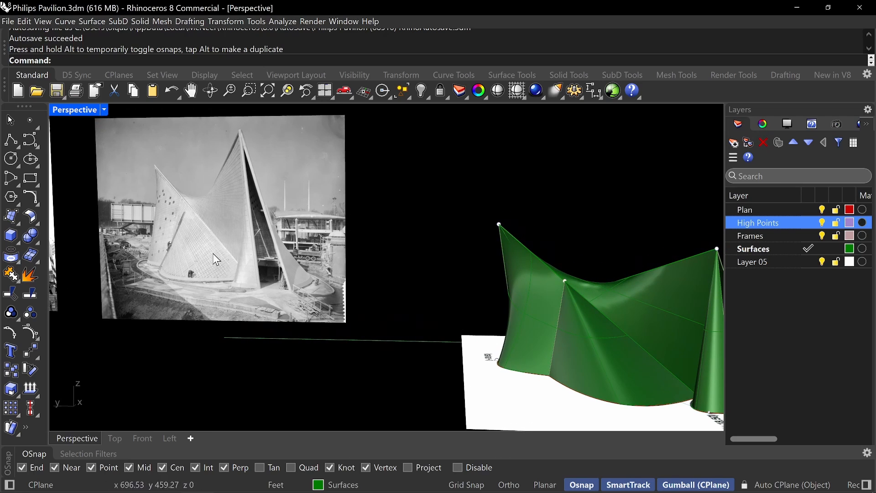
{"action": "mouse_move", "coordinate": [338, 276]}
{"action": "right_mouse_down"}
{"action": "mouse_move", "coordinate": [357, 263]}
{"action": "mouse_move", "coordinate": [407, 272]}
{"action": "mouse_move", "coordinate": [380, 301]}
{"action": "mouse_move", "coordinate": [327, 264]}
{"action": "right_mouse_up"}
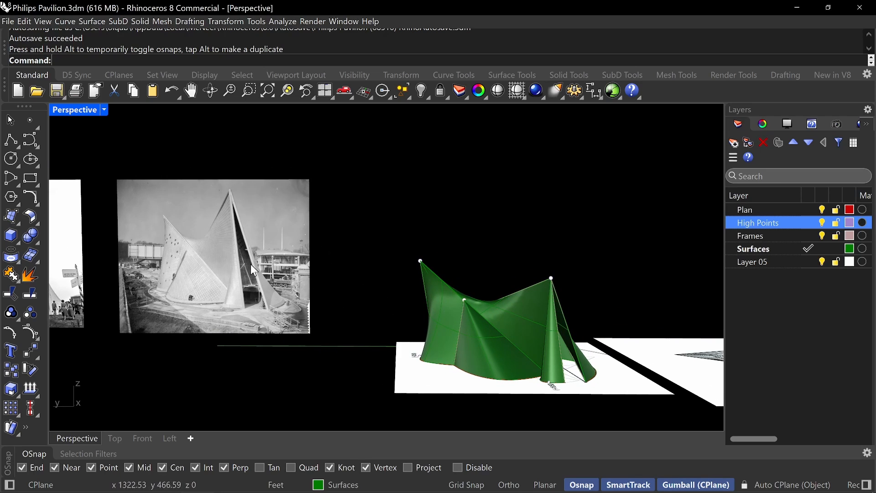
{"action": "left_click", "coordinate": [763, 125]}
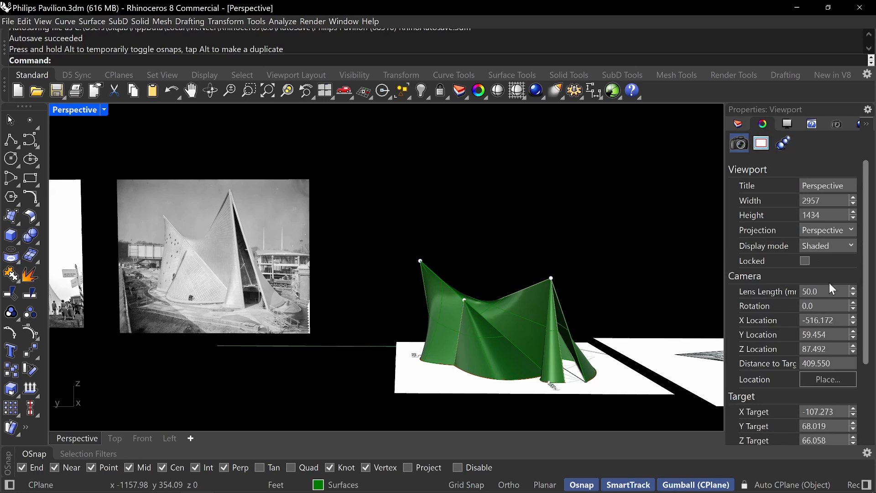
{"action": "type", "text": "35"}
{"action": "key", "text": "Return"}
Compare the shell's peaks and surfaces with the reference photos from matching viewpoints on both sides of the pavilion.
{"action": "right_click_drag", "start_coordinate": [386, 261], "coordinate": [415, 287], "text": "shift"}
{"action": "right_click_drag", "start_coordinate": [406, 285], "coordinate": [431, 275]}
{"action": "right_click_drag", "start_coordinate": [476, 300], "coordinate": [467, 298], "text": "shift"}
{"action": "right_click_drag", "start_coordinate": [538, 356], "coordinate": [542, 344], "text": "ctrl"}
{"action": "right_click_drag", "start_coordinate": [544, 347], "coordinate": [547, 354], "text": "shift"}
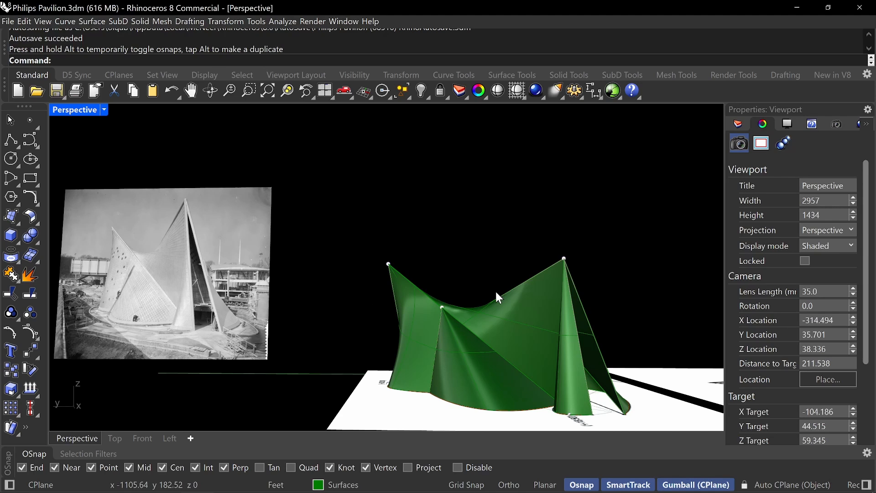
{"action": "right_click_drag", "start_coordinate": [495, 290], "coordinate": [351, 246]}
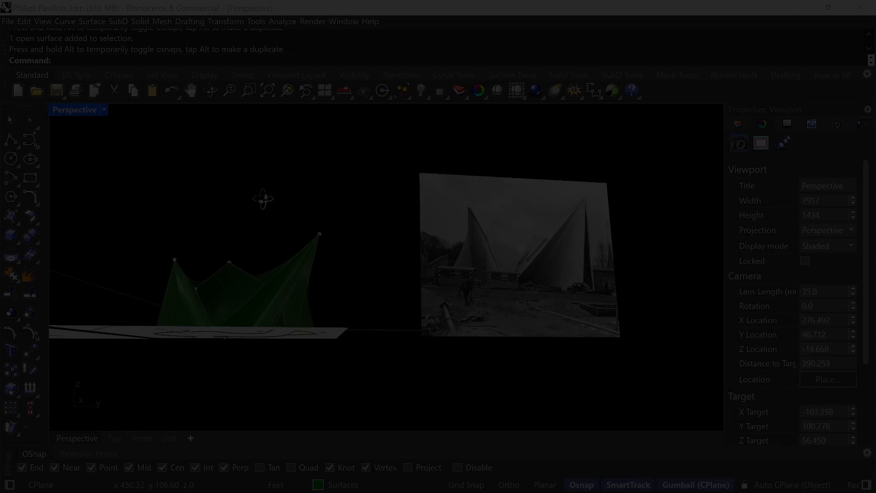
{"action": "mouse_move", "coordinate": [265, 196]}
{"action": "right_mouse_down"}
{"action": "mouse_move", "coordinate": [274, 200]}
{"action": "mouse_move", "coordinate": [245, 207]}
{"action": "mouse_move", "coordinate": [256, 207]}
{"action": "right_mouse_up"}
{"action": "scroll", "coordinate": [223, 247], "scroll_direction": "up", "scroll_amount": 4}
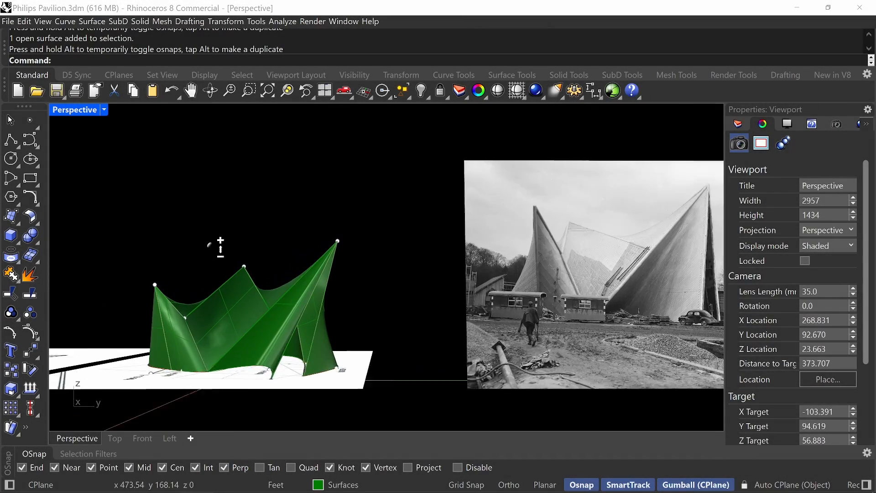
Rename the layer "Layer 05" to "Piped Frame".
{"action": "right_click_drag", "start_coordinate": [227, 247], "coordinate": [288, 257]}
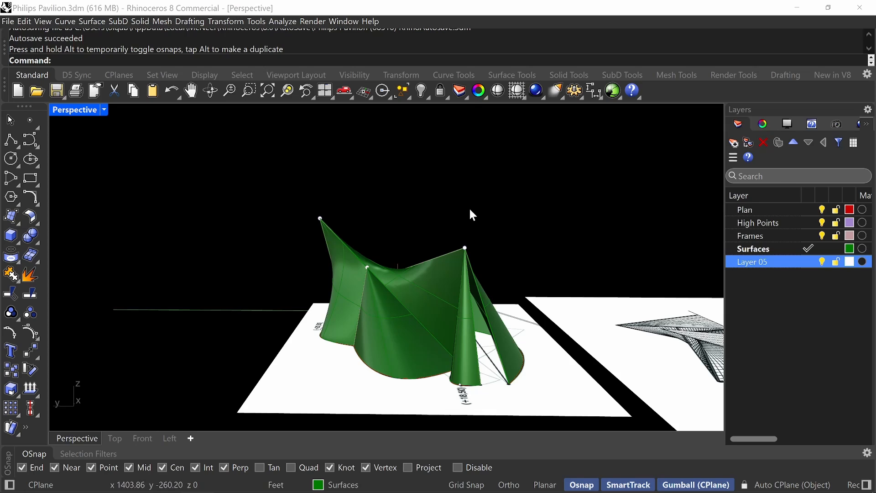
{"action": "right_click_drag", "start_coordinate": [470, 211], "coordinate": [413, 285]}
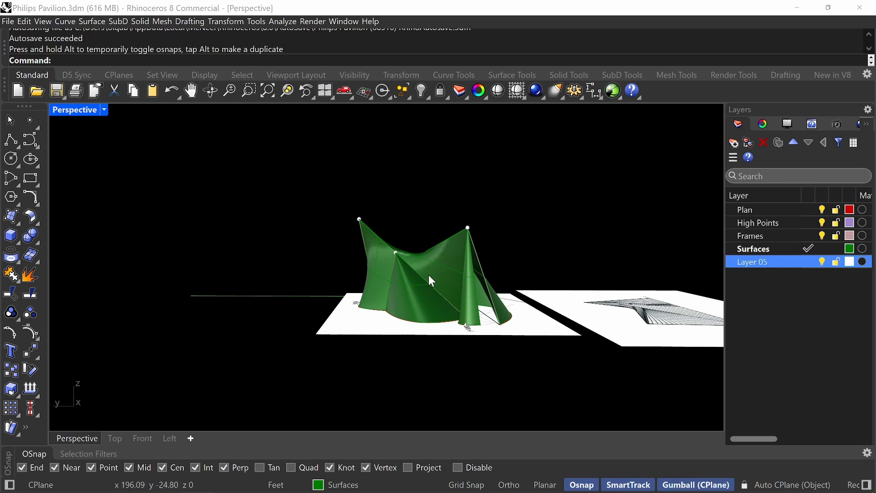
{"action": "right_click_drag", "start_coordinate": [429, 275], "coordinate": [427, 242]}
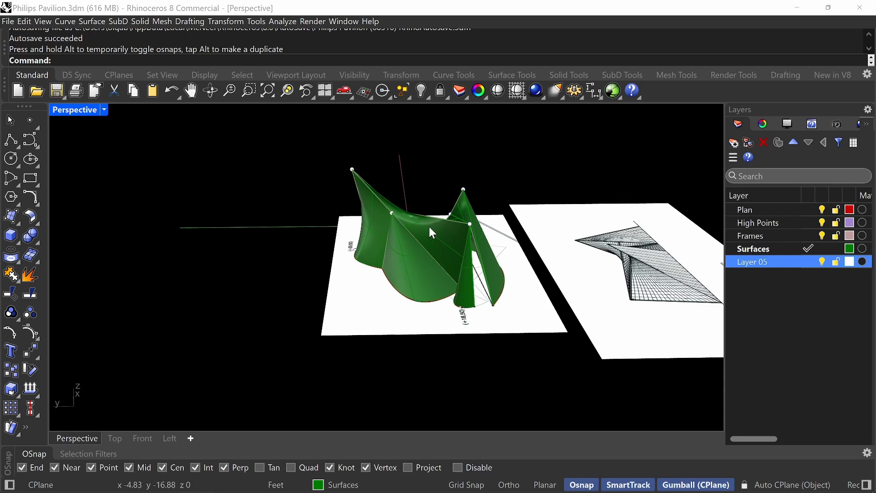
{"action": "right_click", "coordinate": [767, 261]}
{"action": "left_click", "coordinate": [784, 448]}
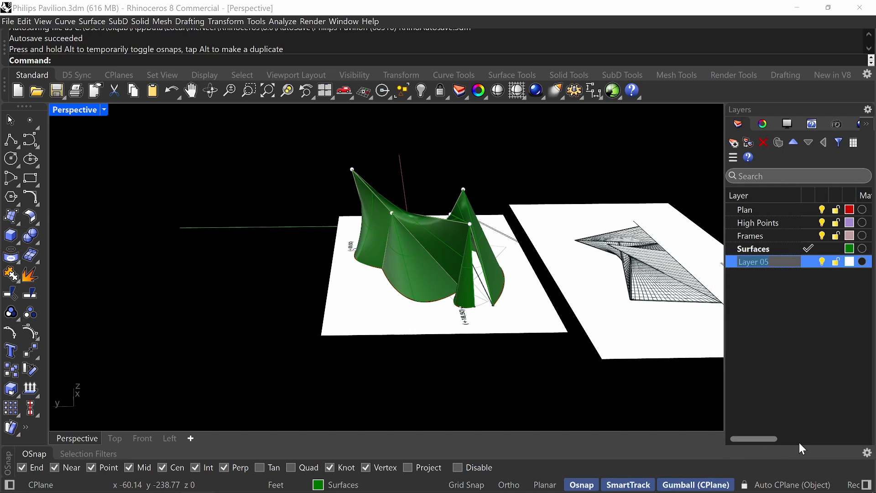
{"action": "type", "text": "Piped F"}
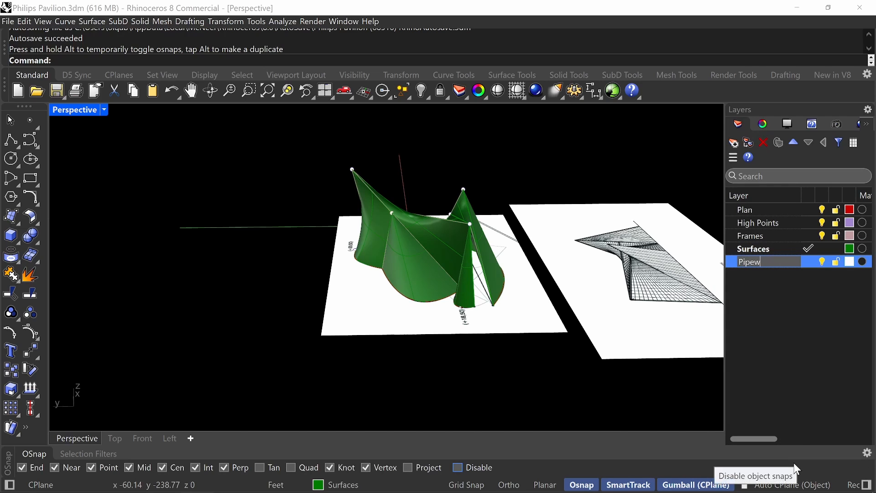
{"action": "type", "text": "rame"}
{"action": "key", "text": "Return"}
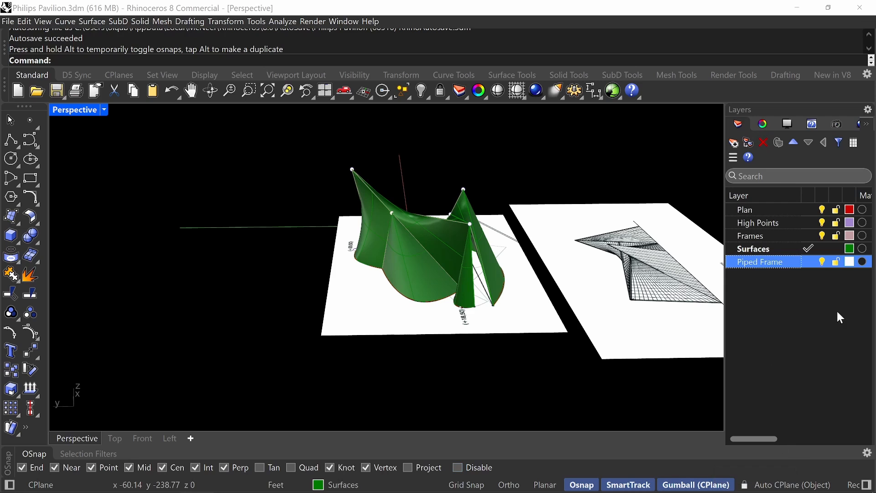
Set the Piped Frame layer's colour to light pink and make it the current layer.
{"action": "left_click", "coordinate": [851, 261]}
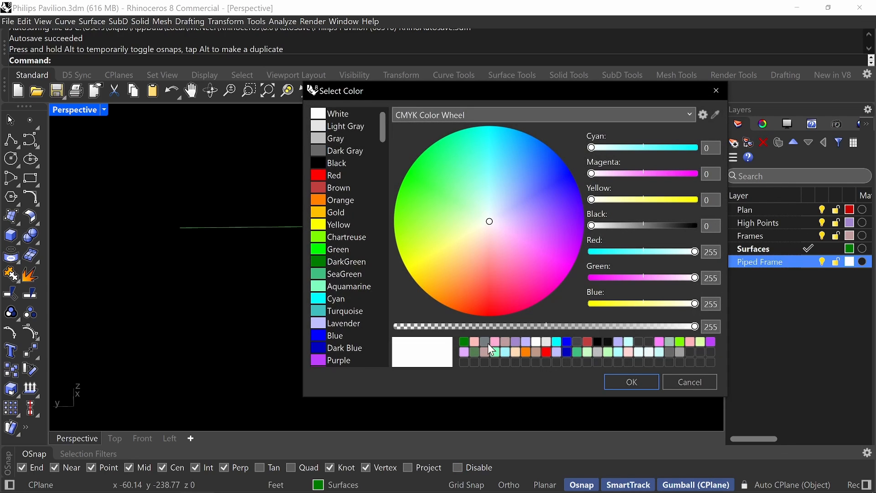
{"action": "left_click", "coordinate": [494, 343]}
{"action": "left_click", "coordinate": [630, 382]}
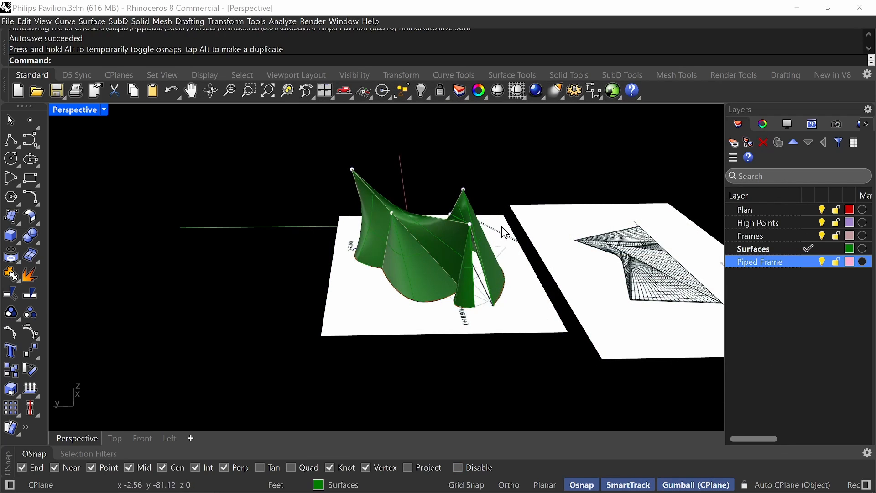
{"action": "double_click", "coordinate": [758, 262]}
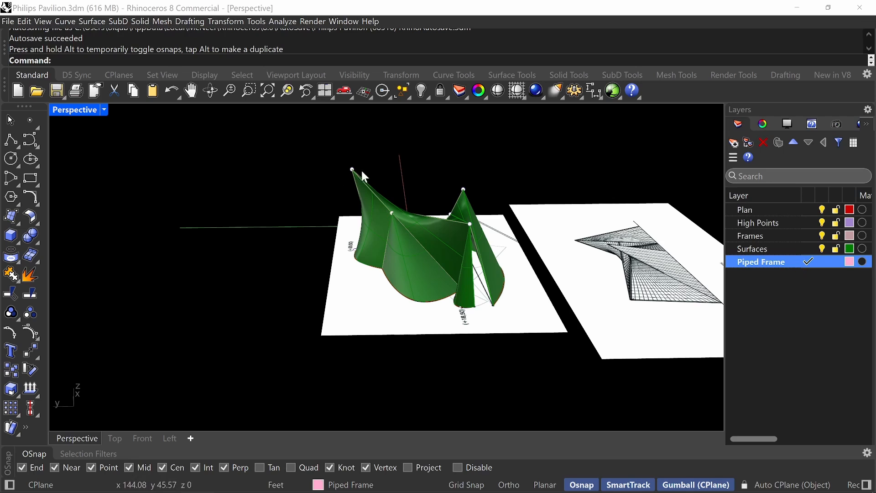
Pipe the two frame lines flanking the narrow opening below the +18,50 peak with a 40 cm diameter and round caps.
{"action": "scroll", "coordinate": [410, 233], "scroll_direction": "up", "scroll_amount": 4}
{"action": "right_click_drag", "start_coordinate": [478, 242], "coordinate": [493, 329]}
{"action": "left_click", "coordinate": [461, 354]}
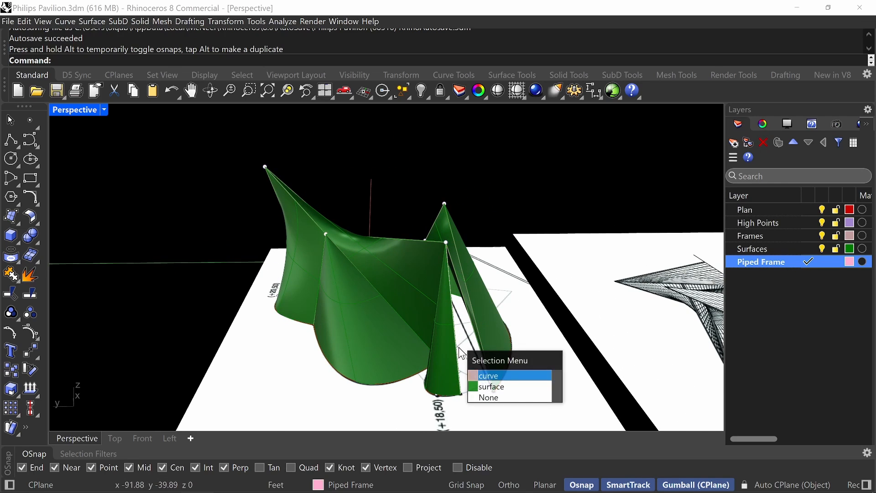
{"action": "left_click", "coordinate": [488, 375]}
{"action": "left_click", "coordinate": [459, 264]}
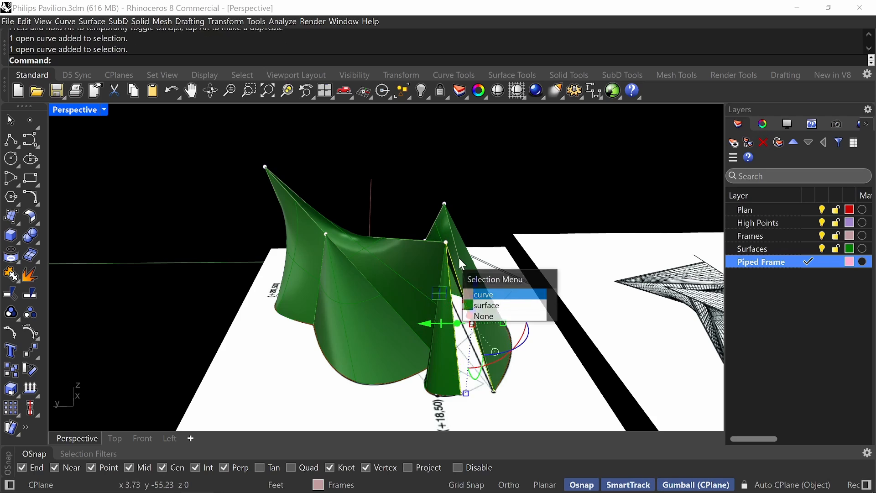
{"action": "type", "text": "Pipe"}
{"action": "key", "text": "Return"}
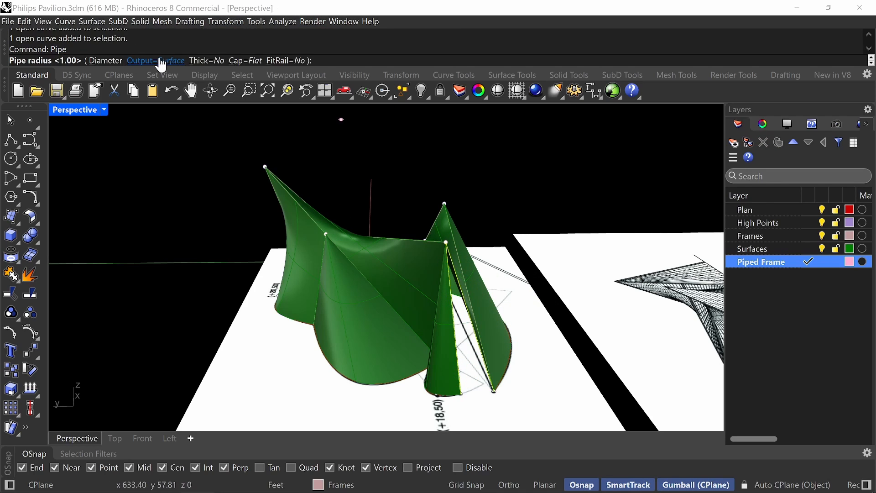
{"action": "left_click", "coordinate": [240, 64]}
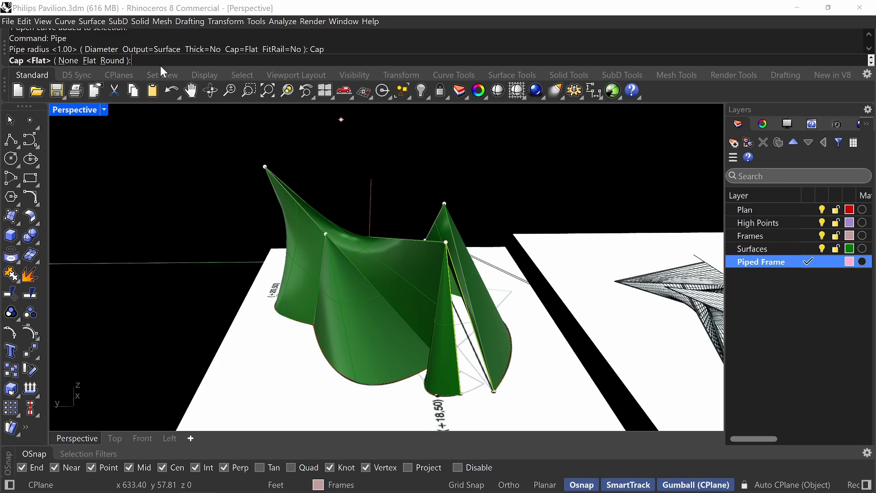
{"action": "left_click", "coordinate": [118, 64]}
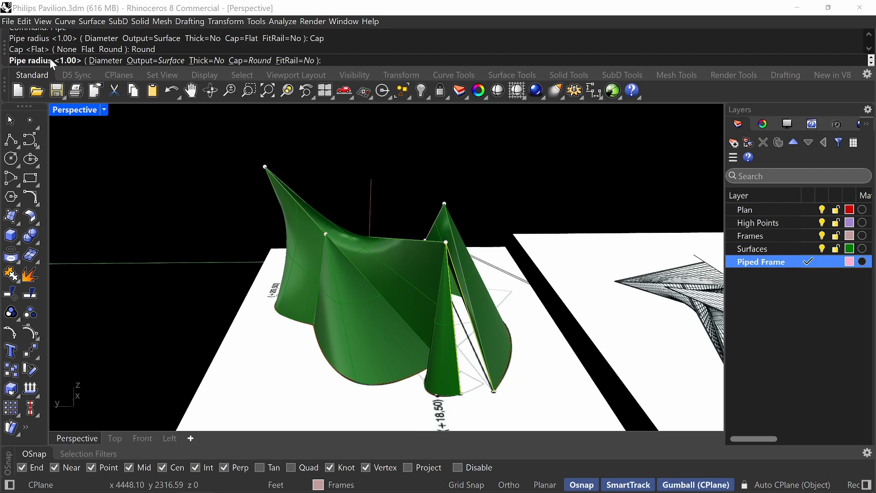
{"action": "left_click", "coordinate": [104, 61]}
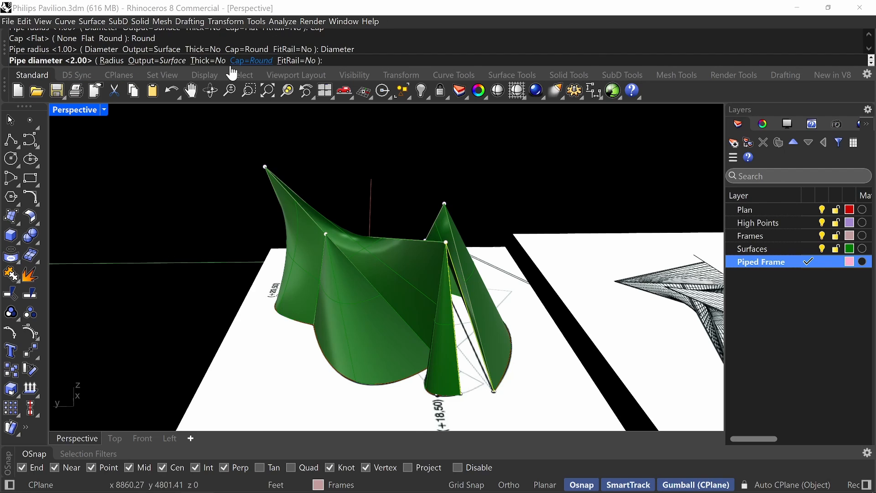
{"action": "type", "text": "40cm"}
{"action": "key", "text": "Return"}
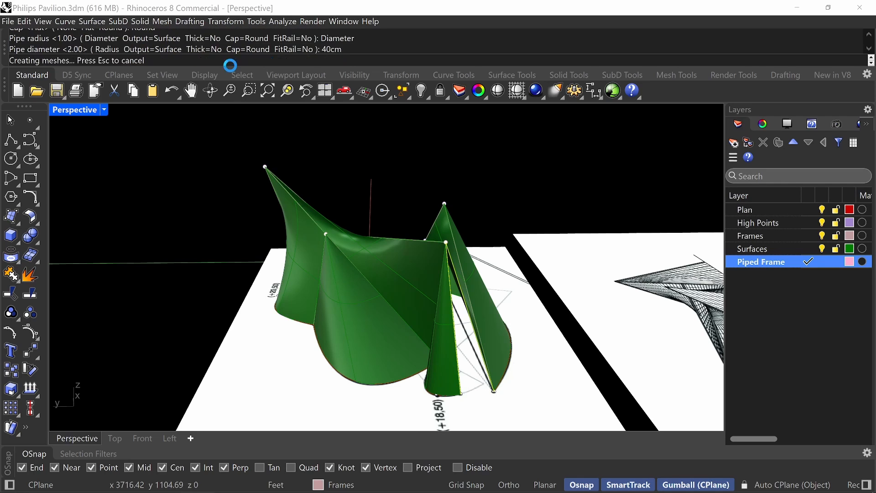
{"action": "key", "text": "Escape"}
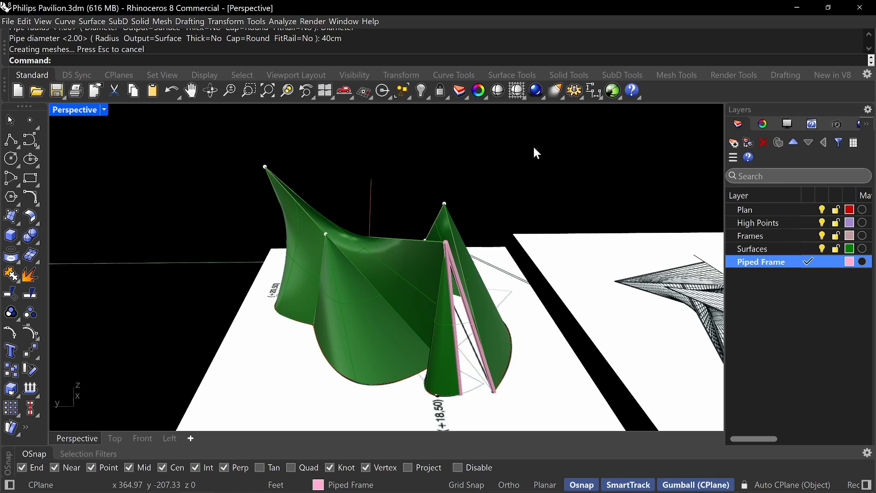
Pipe the ridge line and the inner descending line from the +18,50 peak with a 1.31 ft diameter and round caps.
{"action": "right_click_drag", "start_coordinate": [534, 151], "coordinate": [571, 136]}
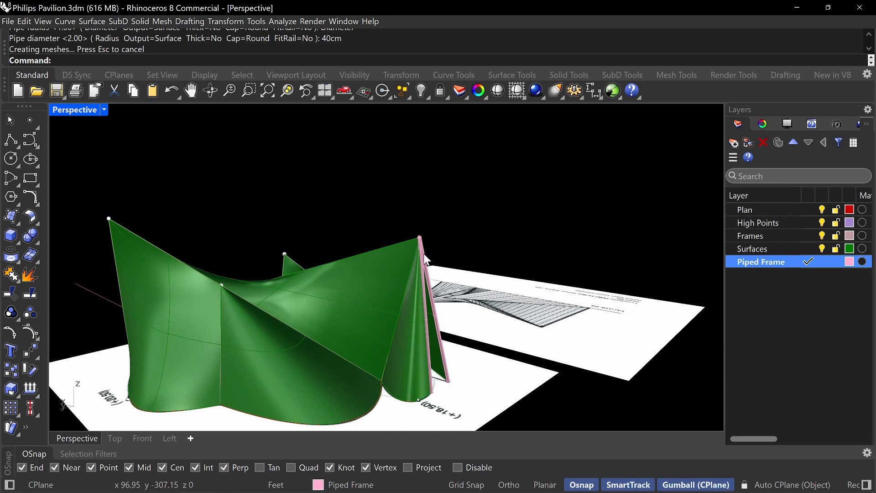
{"action": "right_click_drag", "start_coordinate": [457, 205], "coordinate": [463, 220]}
{"action": "right_click_drag", "start_coordinate": [417, 308], "coordinate": [408, 305]}
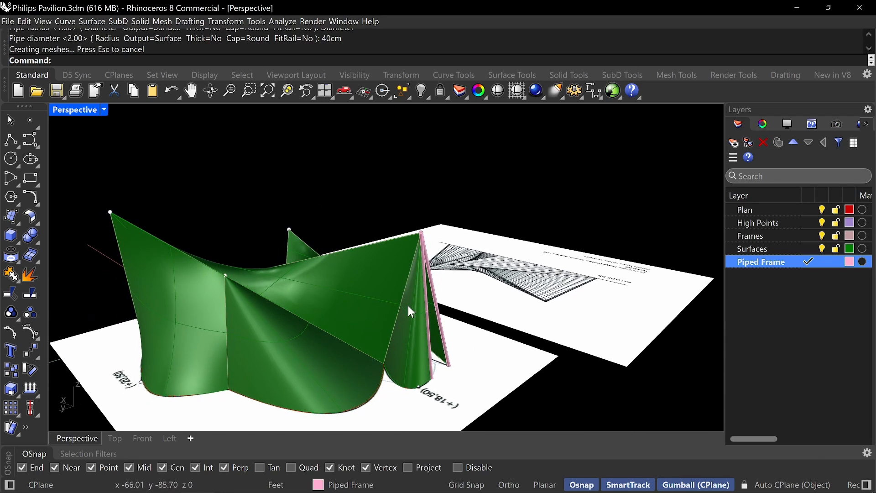
{"action": "scroll", "coordinate": [413, 240], "scroll_direction": "up", "scroll_amount": 5}
{"action": "right_click", "coordinate": [412, 236]}
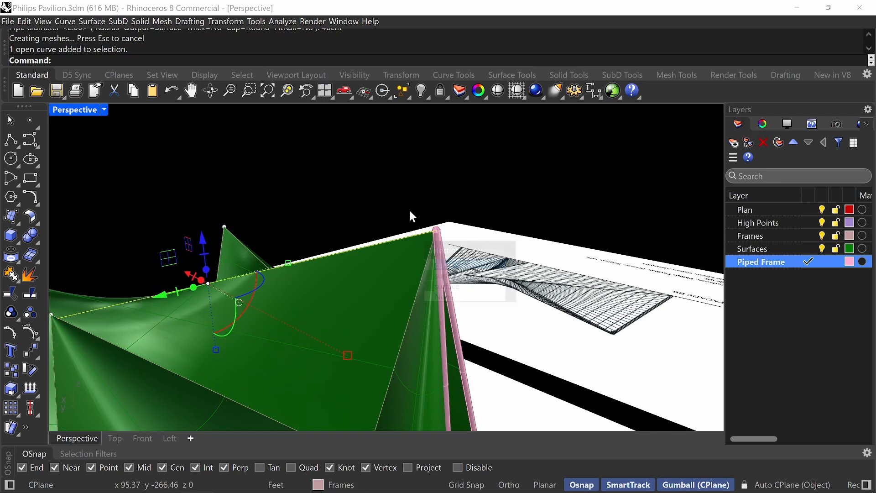
{"action": "right_click_drag", "start_coordinate": [271, 226], "coordinate": [305, 190], "text": "shift"}
{"action": "left_click", "coordinate": [459, 246], "text": "shift"}
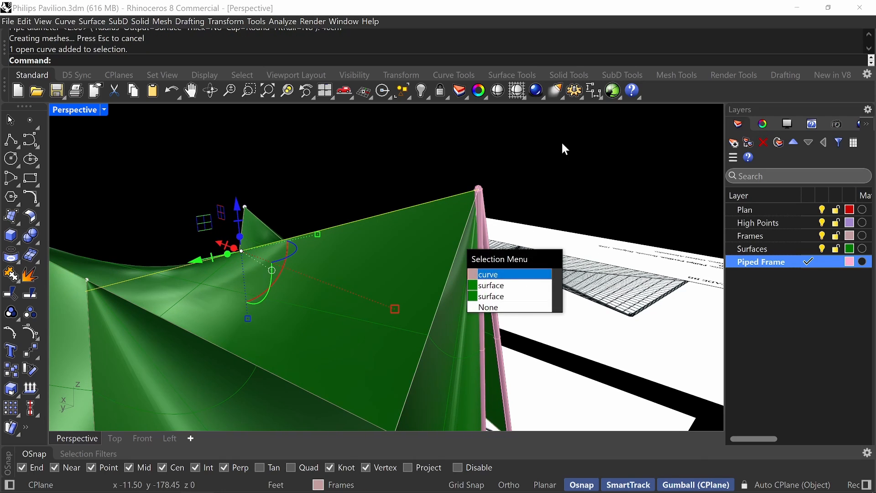
{"action": "right_click", "coordinate": [560, 141]}
{"action": "right_click_drag", "start_coordinate": [514, 179], "coordinate": [489, 193]}
{"action": "right_click_drag", "start_coordinate": [489, 194], "coordinate": [507, 177], "text": "shift"}
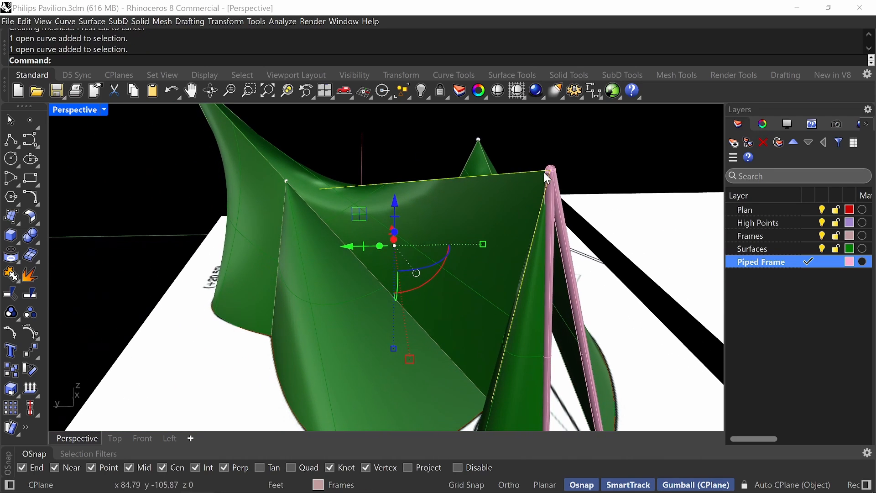
{"action": "right_click", "coordinate": [448, 141]}
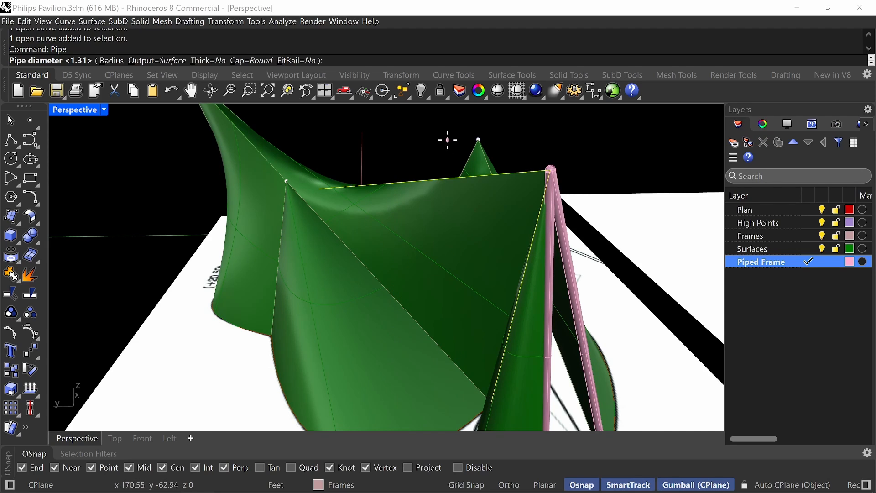
{"action": "right_click", "coordinate": [448, 141]}
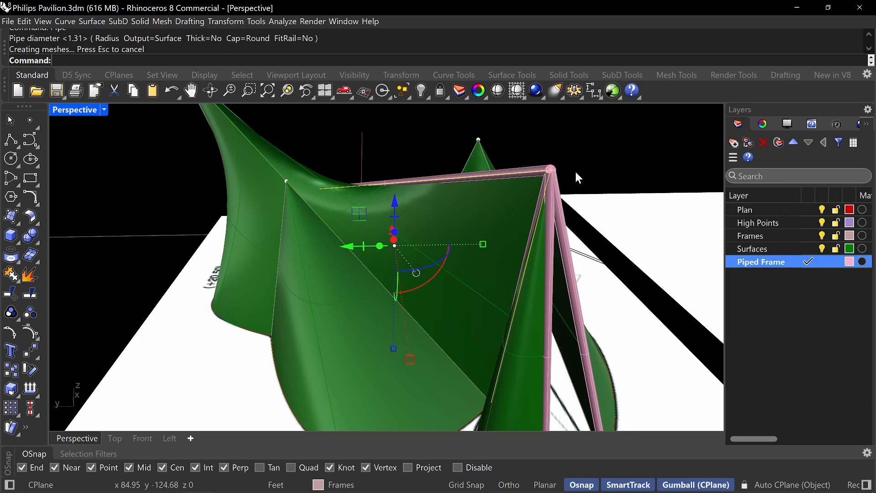
Pipe the long frame line running from the +20,50 peak down to the base with a 1.31 ft diameter and round caps.
{"action": "right_click_drag", "start_coordinate": [576, 172], "coordinate": [593, 177]}
{"action": "scroll", "coordinate": [567, 227], "scroll_direction": "down", "scroll_amount": 10}
{"action": "right_click_drag", "start_coordinate": [567, 227], "coordinate": [613, 209]}
{"action": "right_click_drag", "start_coordinate": [392, 196], "coordinate": [464, 179]}
{"action": "right_click_drag", "start_coordinate": [294, 230], "coordinate": [337, 215]}
{"action": "scroll", "coordinate": [337, 216], "scroll_direction": "up", "scroll_amount": 4}
{"action": "right_click_drag", "start_coordinate": [255, 210], "coordinate": [324, 197]}
{"action": "right_click_drag", "start_coordinate": [287, 224], "coordinate": [276, 290], "text": "shift"}
{"action": "right_click_drag", "start_coordinate": [387, 280], "coordinate": [274, 278]}
{"action": "right_click_drag", "start_coordinate": [417, 301], "coordinate": [361, 295], "text": "shift"}
{"action": "scroll", "coordinate": [422, 294], "scroll_direction": "up", "scroll_amount": 6}
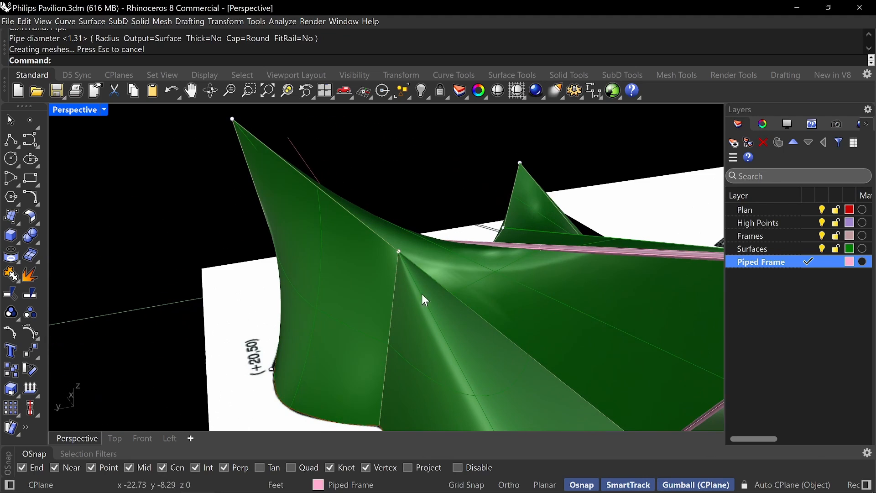
{"action": "left_click", "coordinate": [429, 275]}
{"action": "right_click", "coordinate": [423, 272]}
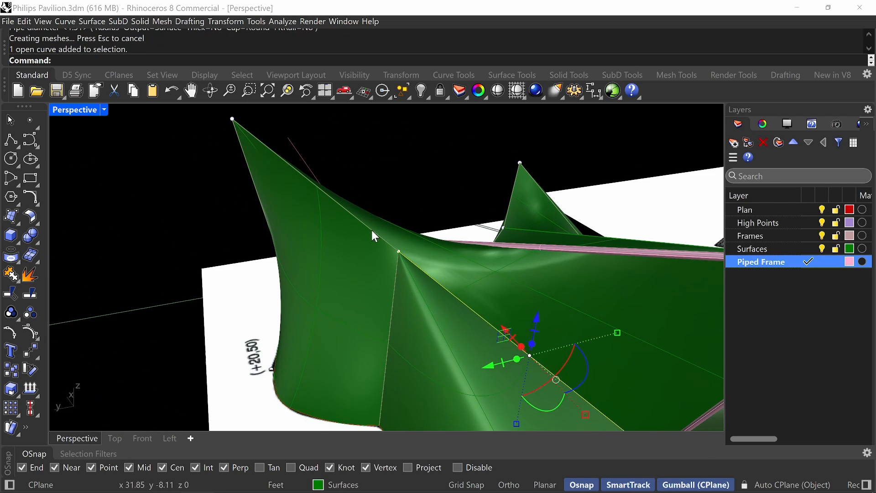
{"action": "left_click", "coordinate": [371, 230]}
{"action": "left_click", "coordinate": [372, 229]}
{"action": "right_click", "coordinate": [368, 226]}
{"action": "right_click_drag", "start_coordinate": [368, 226], "coordinate": [379, 249]}
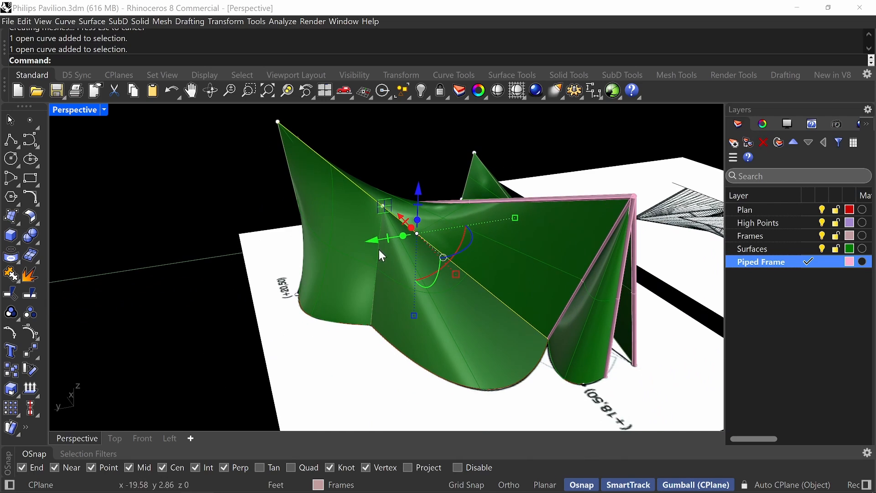
{"action": "right_click", "coordinate": [340, 210]}
{"action": "right_click", "coordinate": [344, 209]}
Pipe the remaining frame lines descending from the +20,50 peak on the far side with the 1.31 ft diameter.
{"action": "right_click_drag", "start_coordinate": [258, 200], "coordinate": [254, 319]}
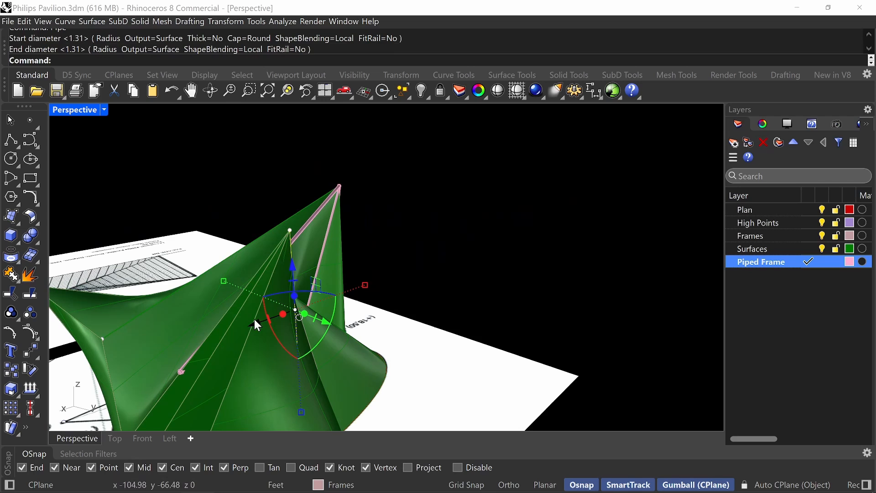
{"action": "left_click", "coordinate": [244, 355]}
{"action": "left_click", "coordinate": [212, 355]}
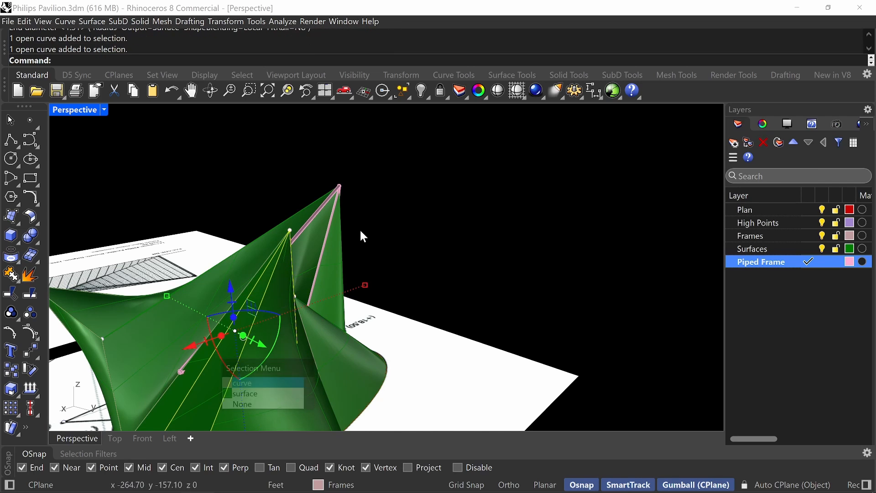
{"action": "key", "text": "Return"}
{"action": "key", "text": "Return"}
Pipe the near-vertical frame line between the two curved wall surfaces below the long ridge, using 1.31 ft start and end diameters.
{"action": "right_click_drag", "start_coordinate": [519, 255], "coordinate": [365, 216]}
{"action": "left_click", "coordinate": [371, 166]}
{"action": "right_click_drag", "start_coordinate": [426, 310], "coordinate": [427, 265], "text": "shift"}
{"action": "left_click", "coordinate": [417, 272]}
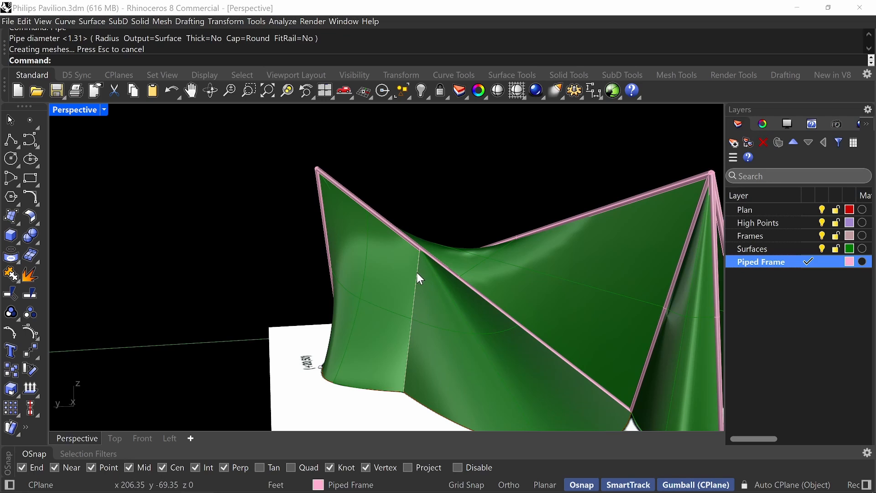
{"action": "key", "text": "Return"}
{"action": "key", "text": "Return"}
{"action": "key", "text": "Return"}
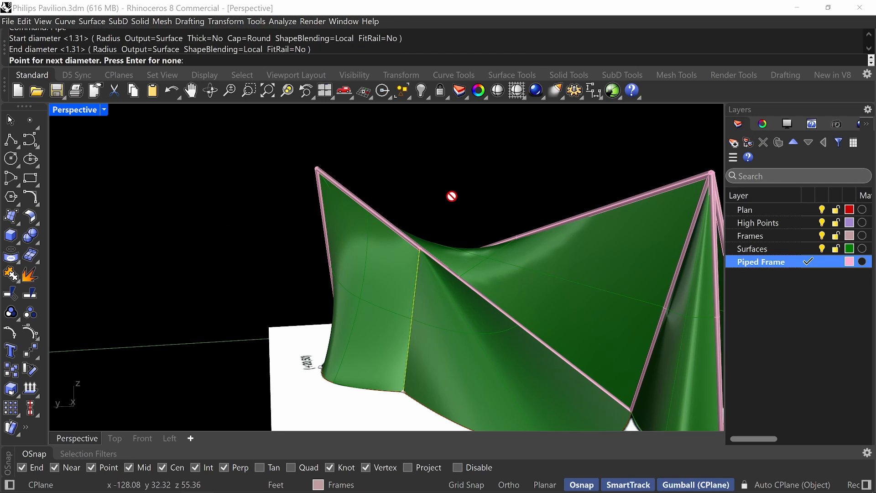
{"action": "right_click", "coordinate": [452, 197]}
{"action": "right_click_drag", "start_coordinate": [451, 197], "coordinate": [495, 255]}
{"action": "right_click_drag", "start_coordinate": [630, 293], "coordinate": [452, 277]}
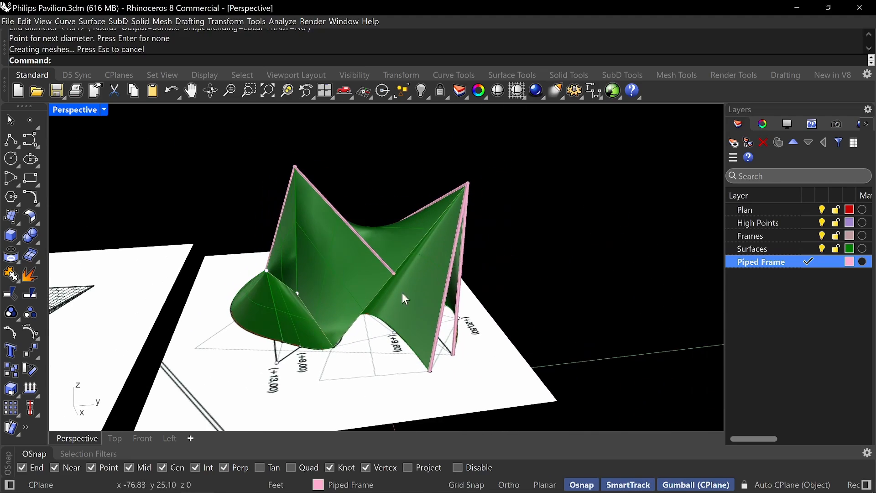
{"action": "scroll", "coordinate": [388, 291], "scroll_direction": "up", "scroll_amount": 3}
{"action": "left_click", "coordinate": [378, 291]}
{"action": "left_click", "coordinate": [427, 320]}
{"action": "key", "text": "Escape"}
Pipe the frame lines meeting at the low +13,00 peak with a 1.31 ft diameter and round caps.
{"action": "right_click_drag", "start_coordinate": [486, 311], "coordinate": [462, 302]}
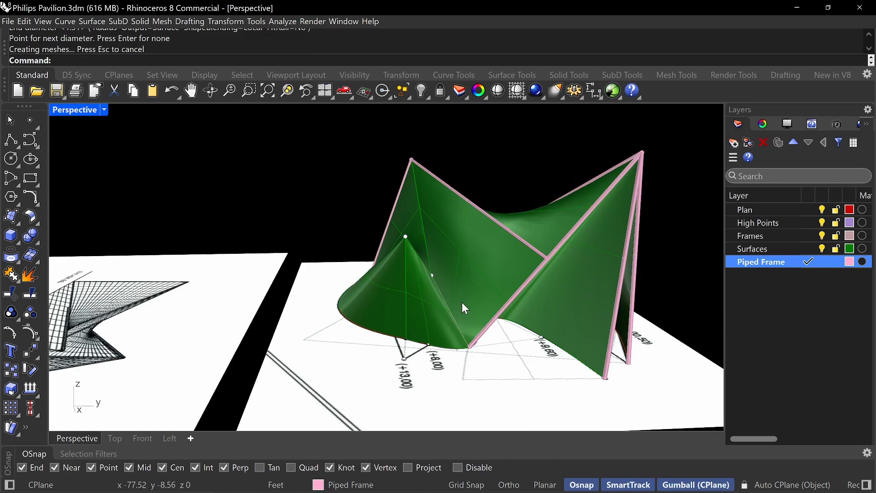
{"action": "left_click", "coordinate": [439, 298]}
{"action": "left_click", "coordinate": [470, 324]}
{"action": "right_click_drag", "start_coordinate": [393, 260], "coordinate": [330, 288]}
{"action": "left_click", "coordinate": [340, 287], "text": "shift"}
{"action": "right_click_drag", "start_coordinate": [373, 241], "coordinate": [419, 209]}
{"action": "left_click", "coordinate": [449, 272], "text": "shift"}
{"action": "left_click", "coordinate": [479, 300]}
{"action": "key", "text": "Return"}
{"action": "key", "text": "Return"}
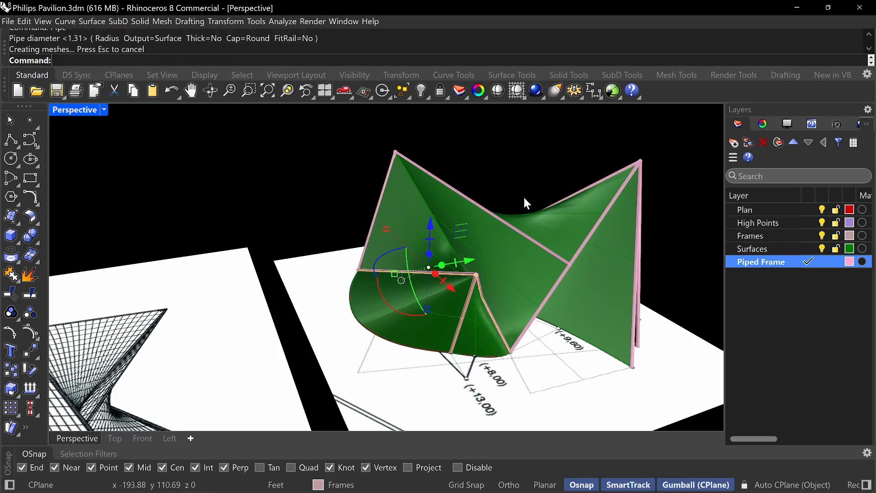
Duplicate the shell surface edge that still lacks a frame pipe, using DupEdge.
{"action": "left_click", "coordinate": [524, 196]}
{"action": "right_click_drag", "start_coordinate": [524, 196], "coordinate": [493, 271]}
{"action": "scroll", "coordinate": [502, 219], "scroll_direction": "up", "scroll_amount": 3}
{"action": "type", "text": "DupEdge"}
{"action": "key", "text": "Return"}
{"action": "left_click", "coordinate": [375, 234]}
{"action": "right_click_drag", "start_coordinate": [392, 229], "coordinate": [466, 265]}
{"action": "key", "text": "Return"}
Pipe the duplicated surface edge with the same diameter as the other frame members.
{"action": "type", "text": "Piep"}
{"action": "key", "text": "BackSpace"}
{"action": "key", "text": "BackSpace"}
{"action": "type", "text": "pe"}
{"action": "key", "text": "Return"}
{"action": "key", "text": "Return"}
{"action": "key", "text": "Return"}
{"action": "key", "text": "Return"}
{"action": "scroll", "coordinate": [409, 217], "scroll_direction": "down", "scroll_amount": 8}
{"action": "key", "text": "Escape"}
{"action": "left_click", "coordinate": [469, 339]}
{"action": "left_click", "coordinate": [499, 331], "text": "shift"}
{"action": "key", "text": "Escape"}
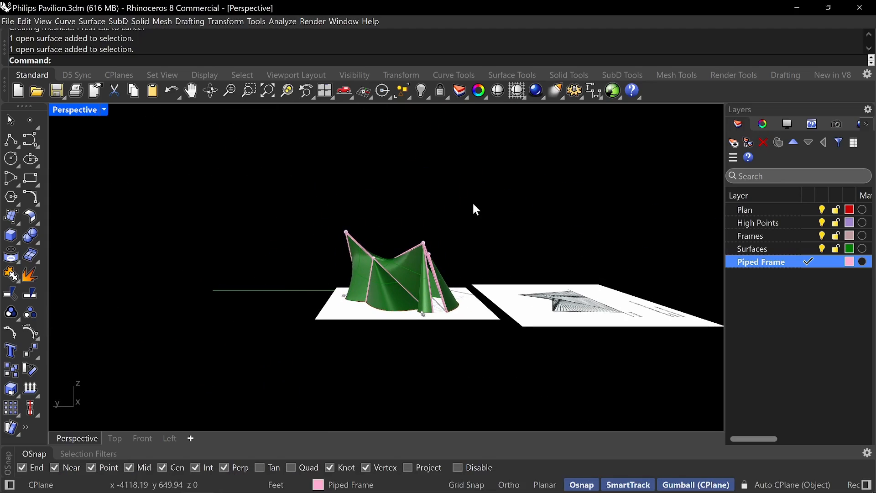
Select all point objects in the model with SelPt and hide them.
{"action": "right_click_drag", "start_coordinate": [473, 206], "coordinate": [445, 309]}
{"action": "key", "text": "ctrl+h"}
{"action": "type", "text": "SelPt"}
{"action": "key", "text": "Return"}
{"action": "type", "text": "Jode"}
{"action": "key", "text": "Return"}
{"action": "type", "text": "SelPt"}
{"action": "key", "text": "Return"}
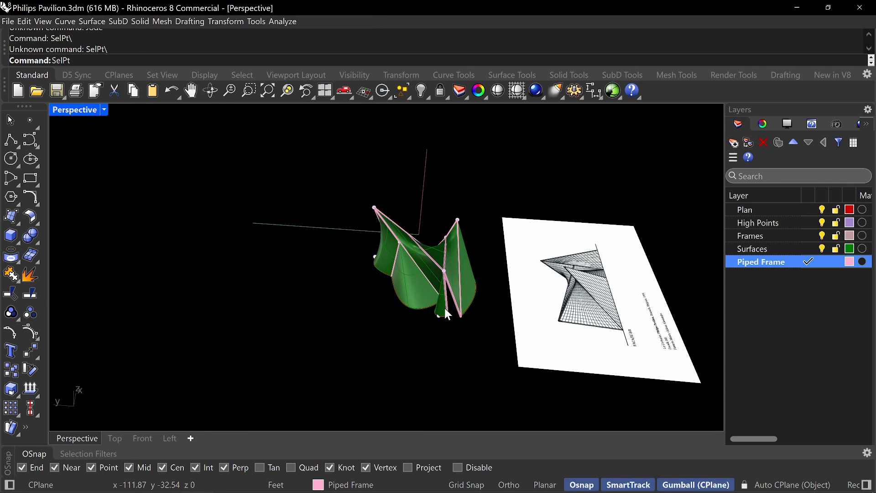
{"action": "key", "text": "ctrl+h"}
{"action": "right_click_drag", "start_coordinate": [394, 296], "coordinate": [429, 265]}
Set the perspective viewport to Rendered display and hide the reference drawing picture beside the pavilion.
{"action": "key", "text": "ctrl+alt+r"}
{"action": "left_click", "coordinate": [639, 310]}
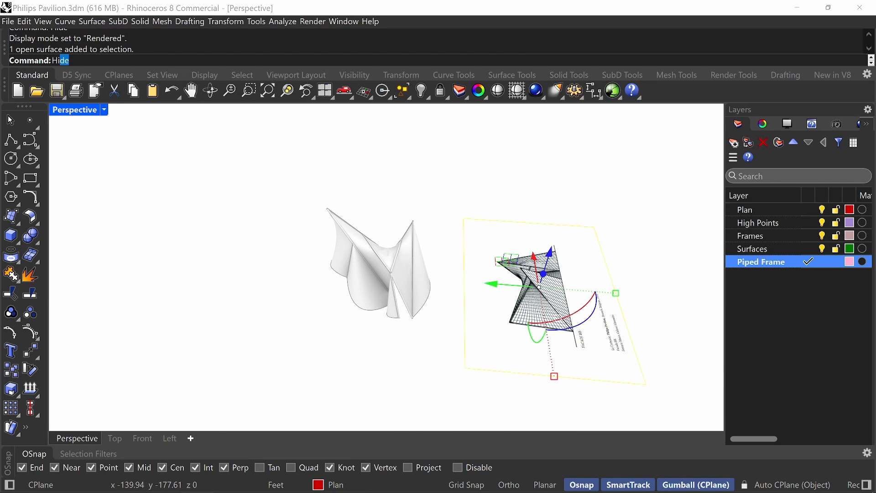
{"action": "key", "text": "ctrl+h"}
Examine the rendered pavilion from several sides and compare its silhouette with the construction photograph.
{"action": "right_click_drag", "start_coordinate": [512, 309], "coordinate": [607, 333]}
{"action": "scroll", "coordinate": [420, 274], "scroll_direction": "down", "scroll_amount": 6}
{"action": "scroll", "coordinate": [607, 332], "scroll_direction": "up", "scroll_amount": 6}
{"action": "left_click", "coordinate": [569, 331]}
{"action": "left_click_drag", "start_coordinate": [579, 301], "coordinate": [210, 299]}
{"action": "right_click_drag", "start_coordinate": [255, 297], "coordinate": [502, 279], "text": "shift"}
{"action": "scroll", "coordinate": [457, 283], "scroll_direction": "up", "scroll_amount": 4}
{"action": "left_click", "coordinate": [538, 273]}
{"action": "left_click_drag", "start_coordinate": [584, 240], "coordinate": [436, 241]}
{"action": "right_click_drag", "start_coordinate": [366, 297], "coordinate": [374, 260]}
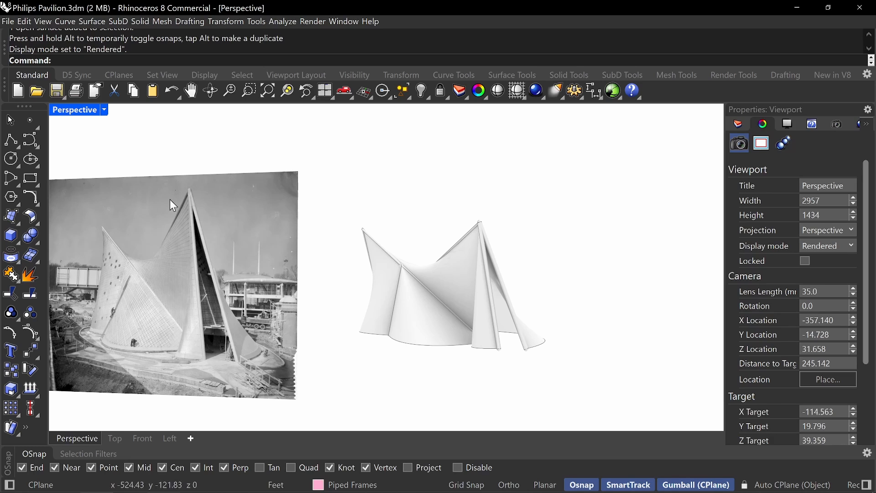
Set the viewport to Shaded display and compare the shell and piped frame with the reference photo from several angles.
{"action": "left_click", "coordinate": [80, 112]}
{"action": "left_click", "coordinate": [165, 126]}
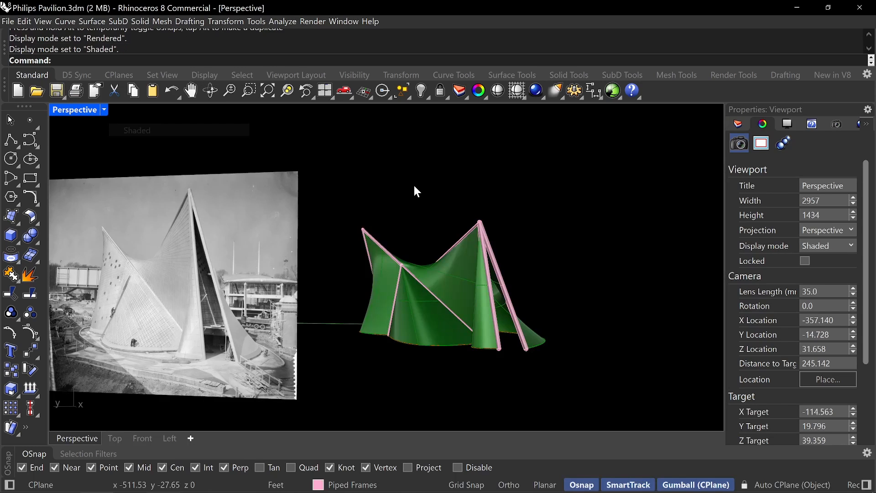
{"action": "right_click_drag", "start_coordinate": [531, 287], "coordinate": [513, 298]}
{"action": "scroll", "coordinate": [533, 334], "scroll_direction": "up", "scroll_amount": 4}
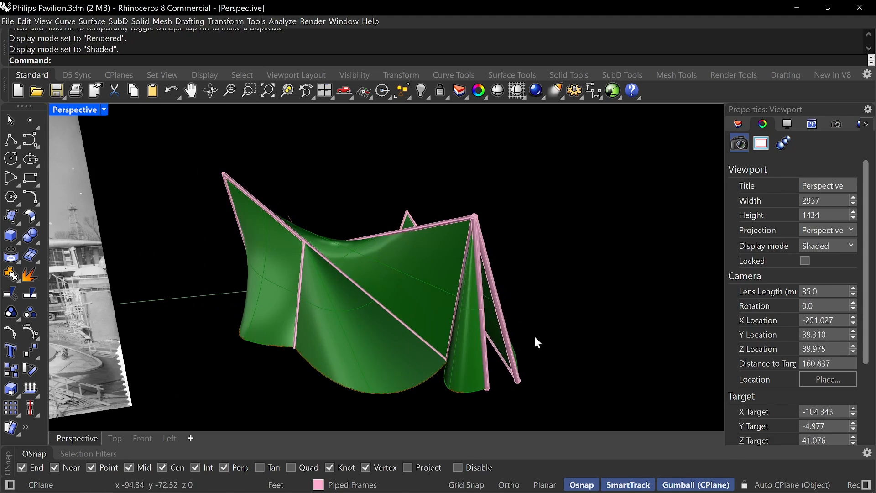
{"action": "right_click_drag", "start_coordinate": [533, 334], "coordinate": [495, 334]}
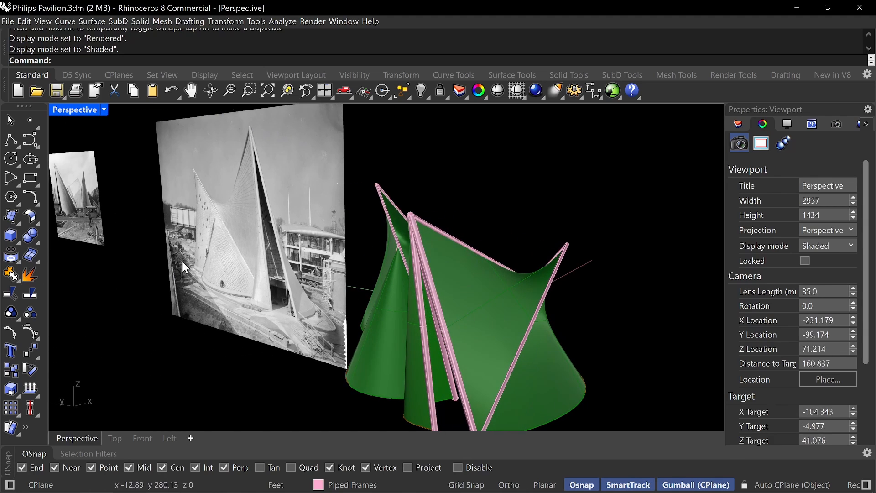
{"action": "right_click_drag", "start_coordinate": [221, 253], "coordinate": [320, 279]}
{"action": "scroll", "coordinate": [238, 276], "scroll_direction": "down", "scroll_amount": 6}
{"action": "right_click_drag", "start_coordinate": [237, 267], "coordinate": [277, 270]}
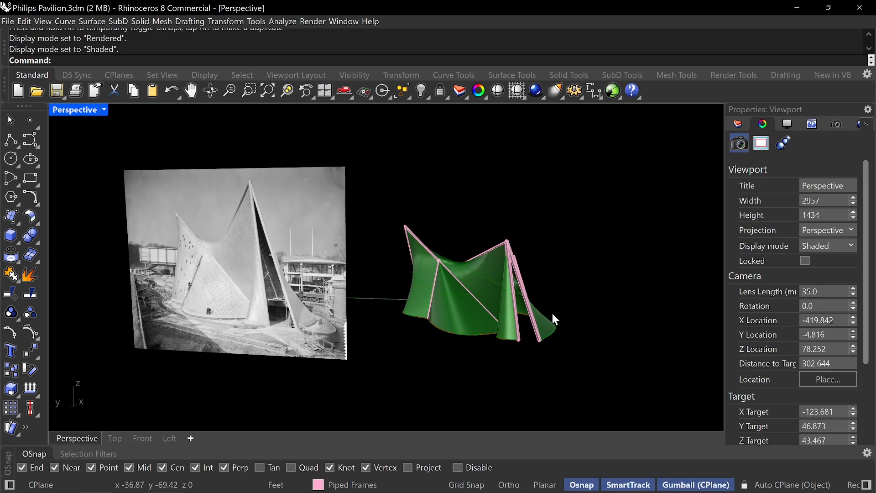
{"action": "right_click_drag", "start_coordinate": [553, 314], "coordinate": [548, 328]}
{"action": "right_click_drag", "start_coordinate": [599, 338], "coordinate": [559, 340]}
{"action": "scroll", "coordinate": [549, 334], "scroll_direction": "down", "scroll_amount": 2}
Select all objects on the Surfaces layer and isolate them.
{"action": "left_click", "coordinate": [529, 351]}
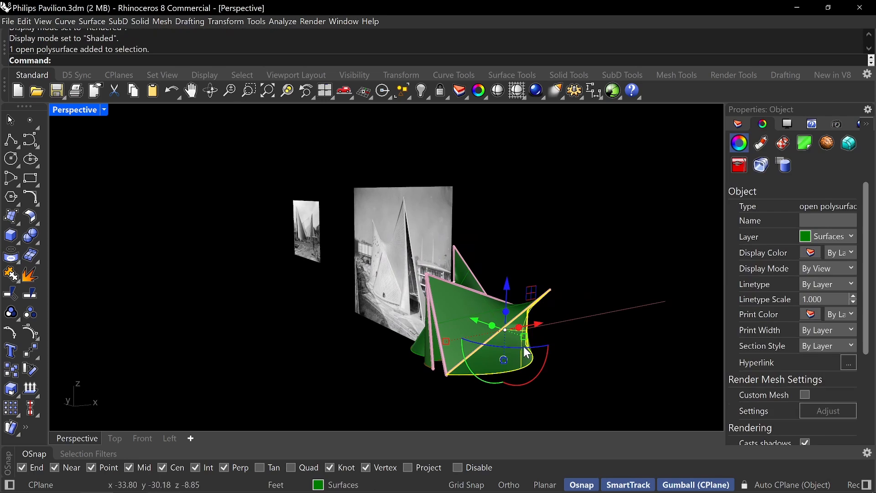
{"action": "left_click", "coordinate": [738, 124]}
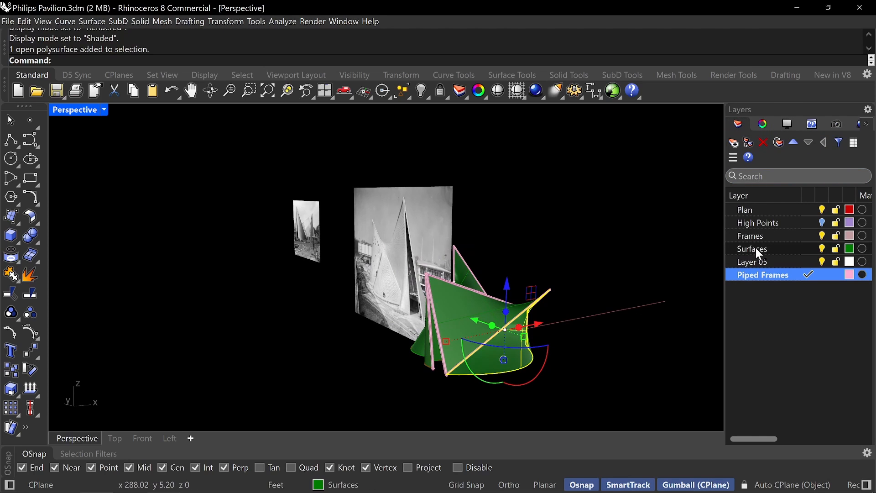
{"action": "right_click", "coordinate": [756, 247]}
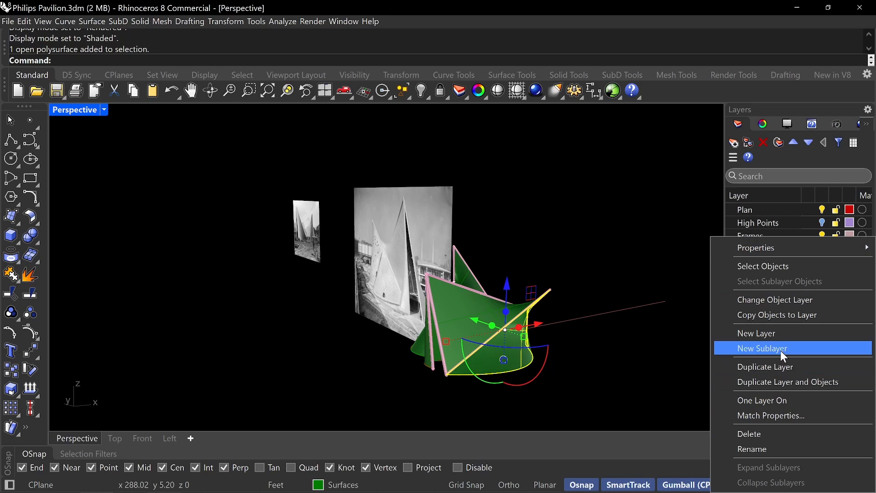
{"action": "left_click", "coordinate": [766, 267]}
{"action": "type", "text": "I"}
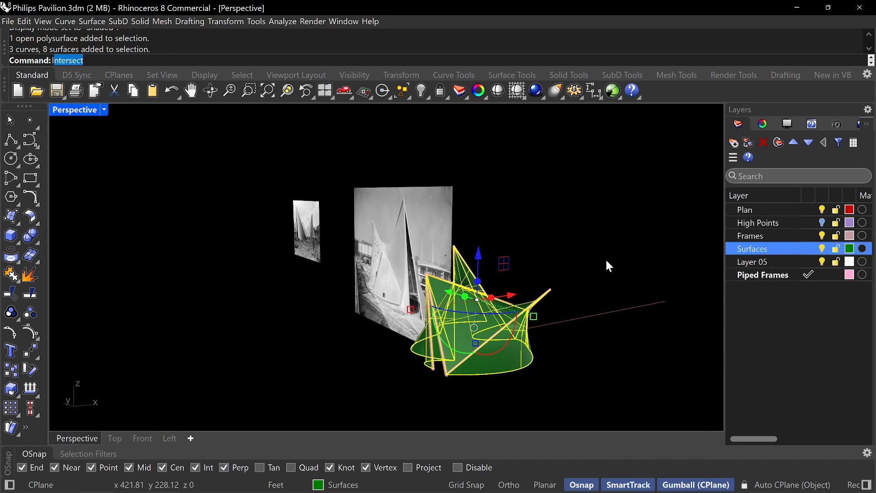
{"action": "type", "text": "solate"}
{"action": "key", "text": "Return"}
{"action": "left_click", "coordinate": [607, 261]}
{"action": "right_click_drag", "start_coordinate": [606, 277], "coordinate": [541, 303]}
{"action": "left_click_drag", "start_coordinate": [581, 342], "coordinate": [260, 163]}
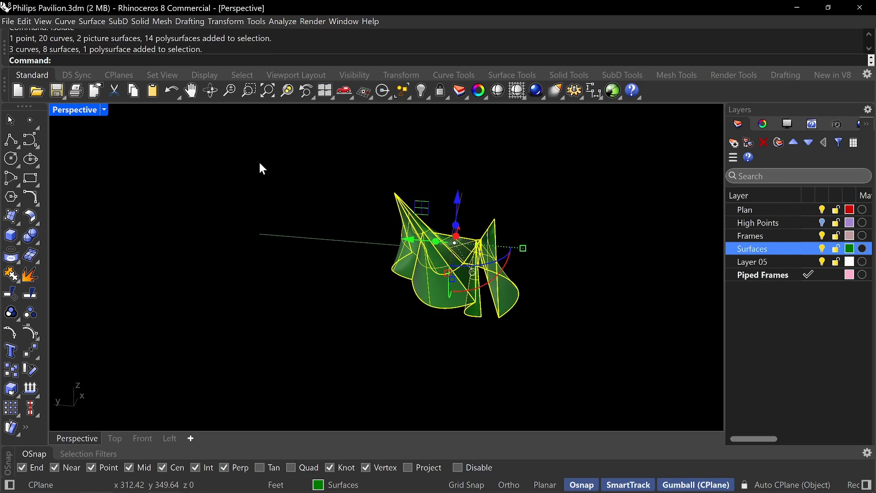
{"action": "key", "text": "ctrl+c"}
{"action": "key", "text": "ctrl+v"}
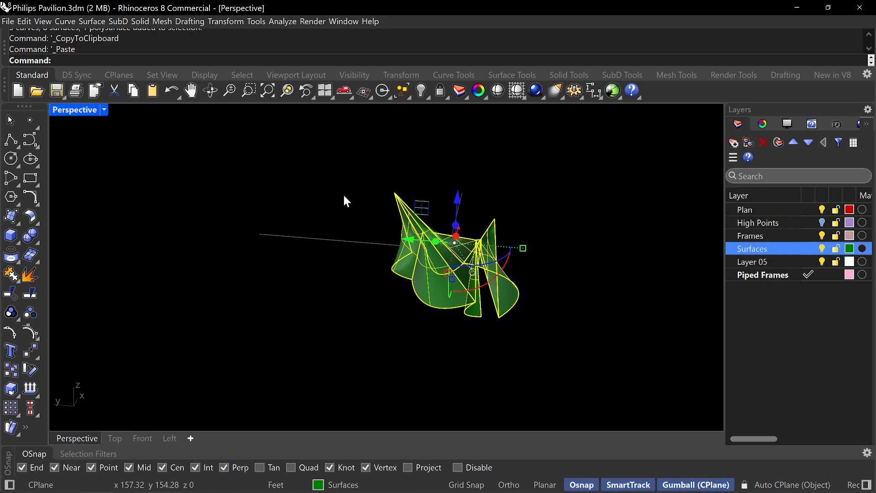
{"action": "right_click_drag", "start_coordinate": [446, 263], "coordinate": [513, 292]}
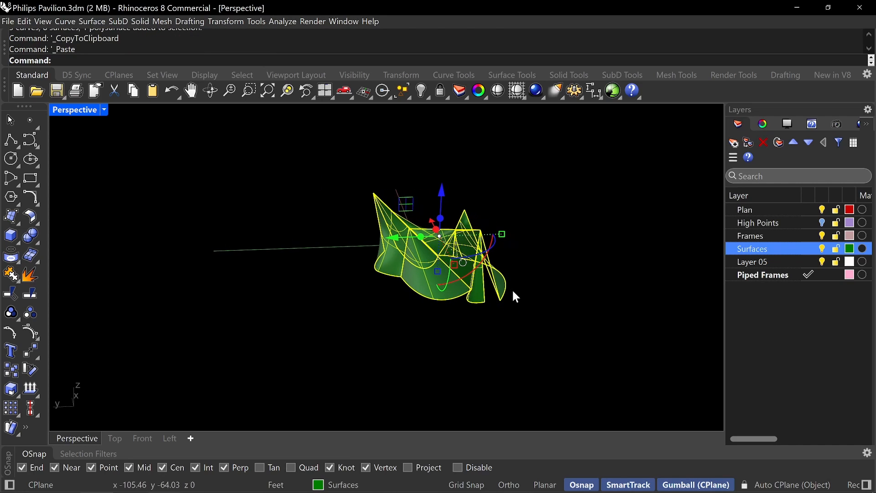
{"action": "key", "text": "ctrl+z"}
Duplicate all the isolated shell objects by copy and paste, and move the copy along the Y axis clear of the original.
{"action": "left_click_drag", "start_coordinate": [542, 309], "coordinate": [332, 175]}
{"action": "key", "text": "ctrl+c"}
{"action": "key", "text": "ctrl+v"}
{"action": "right_click_drag", "start_coordinate": [549, 308], "coordinate": [550, 292]}
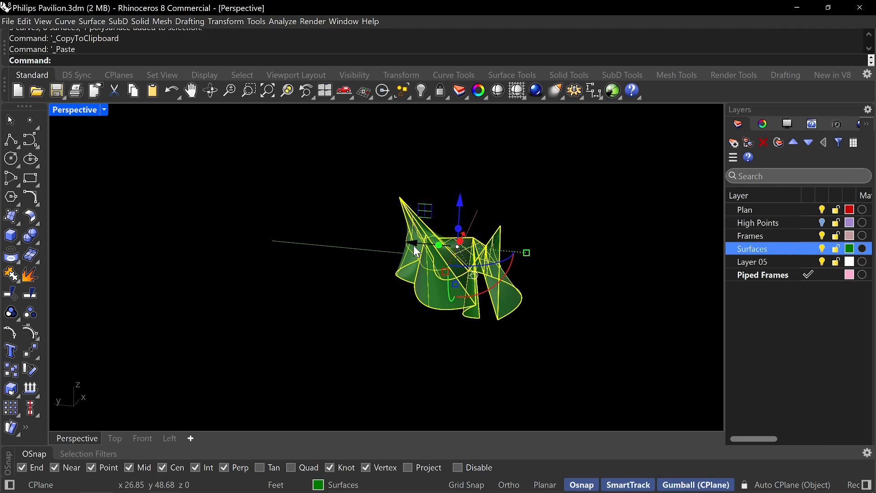
{"action": "left_click_drag", "start_coordinate": [413, 245], "coordinate": [592, 260]}
{"action": "right_click_drag", "start_coordinate": [566, 330], "coordinate": [448, 291], "text": "shift"}
{"action": "left_click", "coordinate": [447, 291]}
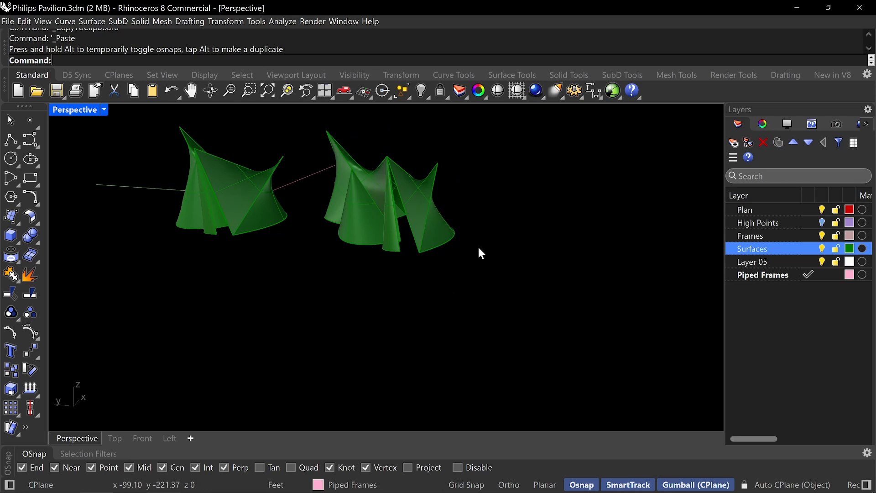
Try to rebuild all objects of the copied shell at once.
{"action": "right_click_drag", "start_coordinate": [479, 250], "coordinate": [445, 280]}
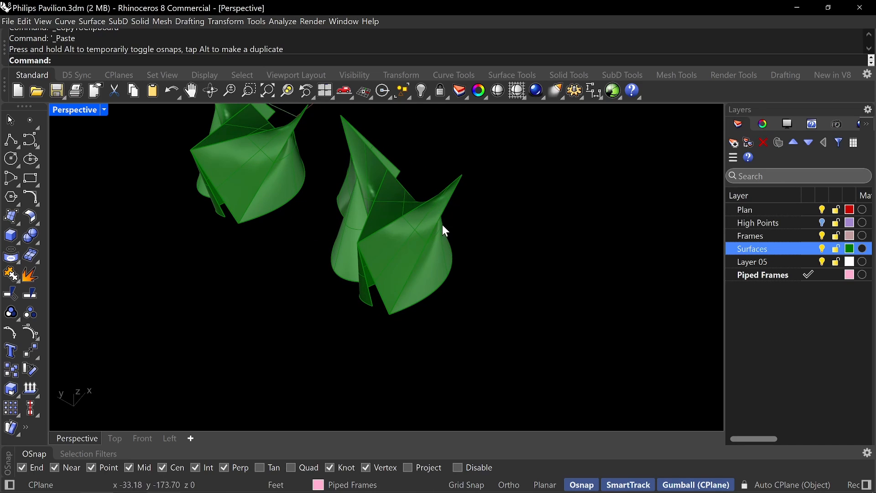
{"action": "right_click_drag", "start_coordinate": [445, 231], "coordinate": [473, 245]}
{"action": "left_click_drag", "start_coordinate": [503, 310], "coordinate": [320, 122]}
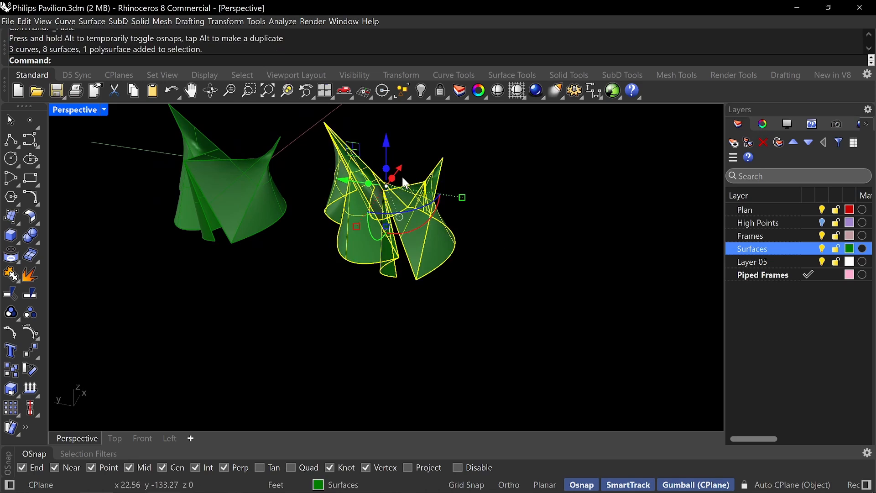
{"action": "type", "text": "Rebuild"}
{"action": "key", "text": "Return"}
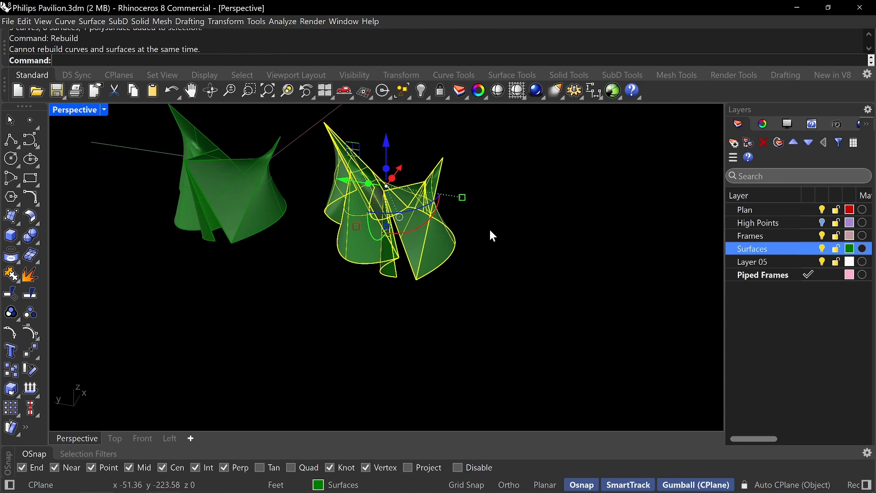
{"action": "right_click_drag", "start_coordinate": [481, 279], "coordinate": [352, 198]}
{"action": "key", "text": "Escape"}
Rebuild the copy's large triangular saddle surface with 20 points in U and V and degree 3 in both directions.
{"action": "key", "text": "Return"}
{"action": "left_click", "coordinate": [355, 198]}
{"action": "key", "text": "Return"}
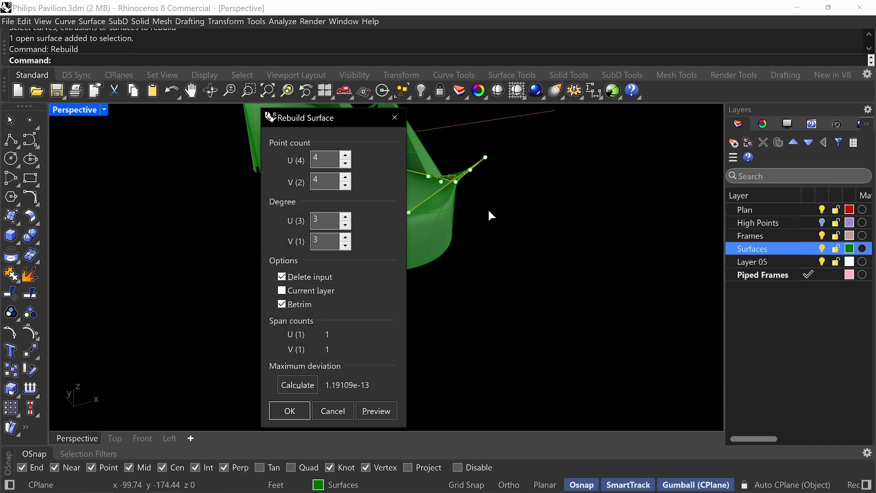
{"action": "left_click_drag", "start_coordinate": [296, 116], "coordinate": [572, 127]}
{"action": "right_click_drag", "start_coordinate": [387, 209], "coordinate": [351, 242]}
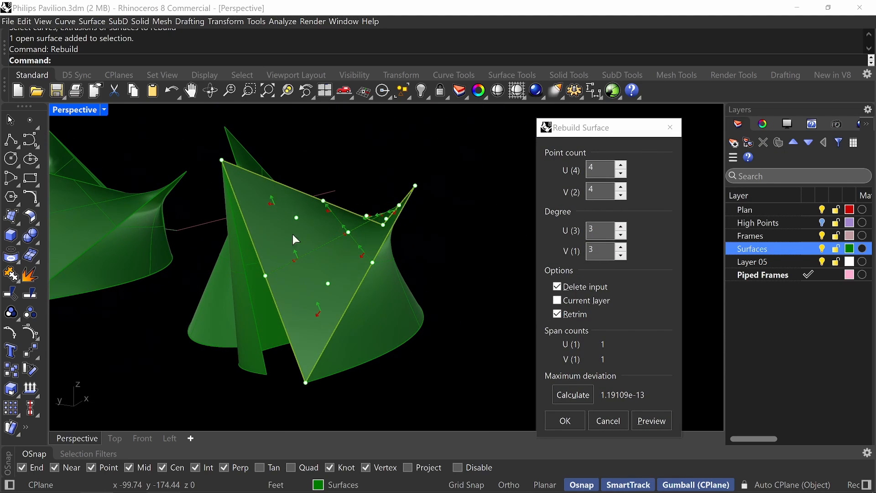
{"action": "left_click", "coordinate": [609, 168]}
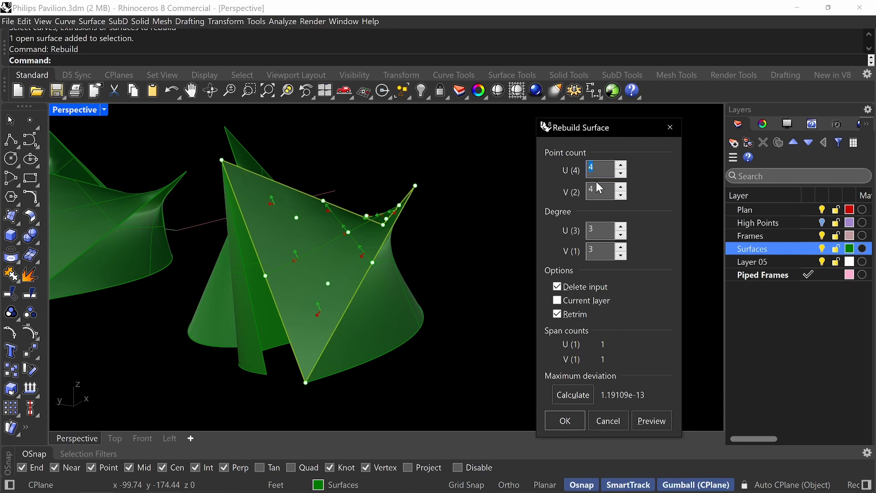
{"action": "left_click_drag", "start_coordinate": [599, 188], "coordinate": [573, 188]}
{"action": "type", "text": "20"}
{"action": "key", "text": "Return"}
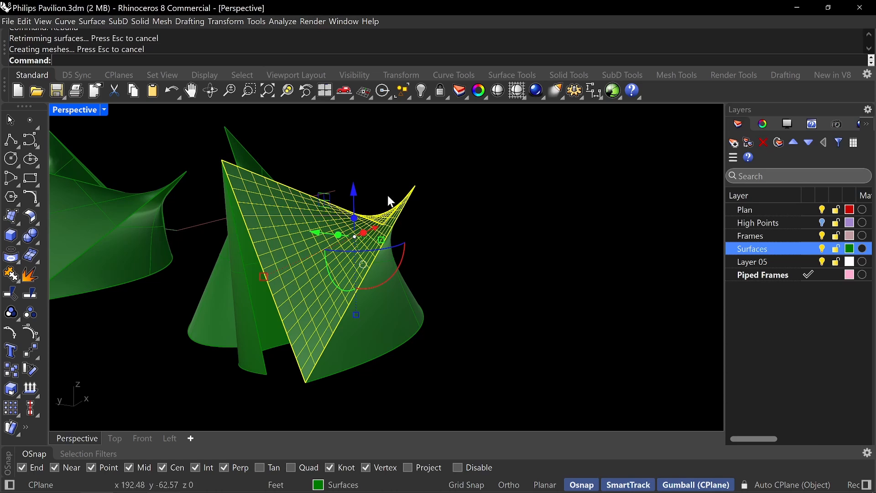
Rebuild the curved wall surface adjoining the large triangular saddle with 20 points in U and V, degree 3.
{"action": "right_click_drag", "start_coordinate": [326, 285], "coordinate": [535, 338]}
{"action": "left_click", "coordinate": [458, 302]}
{"action": "right_click_drag", "start_coordinate": [429, 259], "coordinate": [439, 237]}
{"action": "right_click_drag", "start_coordinate": [417, 299], "coordinate": [404, 319]}
{"action": "key", "text": "Return"}
{"action": "left_click", "coordinate": [386, 292]}
{"action": "key", "text": "Return"}
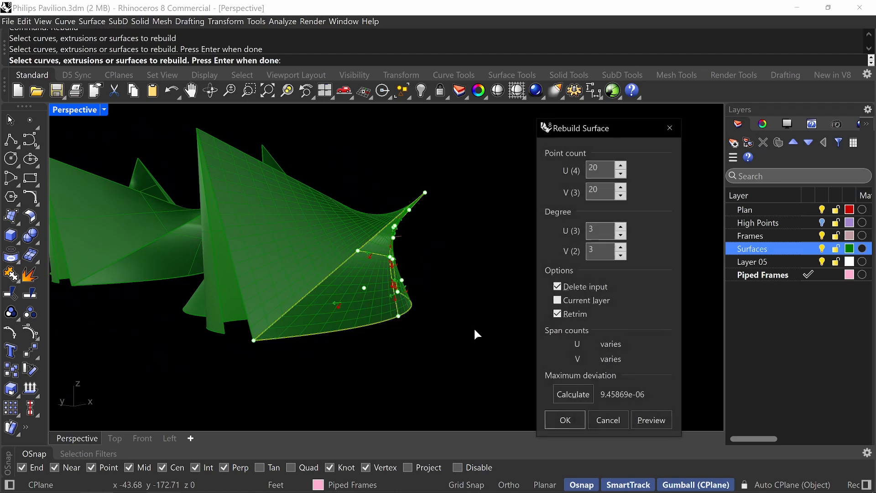
{"action": "left_click", "coordinate": [565, 420]}
Rebuild the narrow conical surface and the saddle surface behind it with the same 20 by 20 point count.
{"action": "right_click_drag", "start_coordinate": [445, 358], "coordinate": [471, 357]}
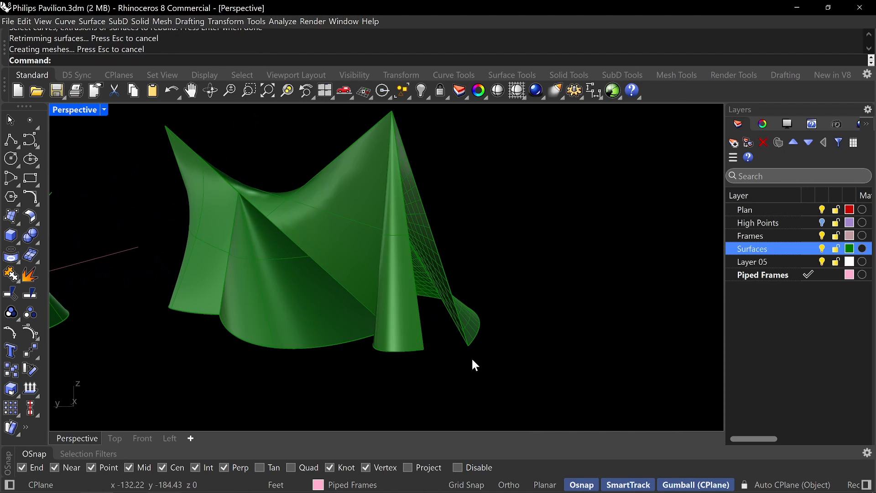
{"action": "key", "text": "Return"}
{"action": "key", "text": "Return"}
{"action": "key", "text": "Return"}
{"action": "left_click", "coordinate": [332, 226]}
Rebuild the wide front conical wall and the adjacent end wall below the pointed peak with 20 by 20 points.
{"action": "key", "text": "Return"}
{"action": "key", "text": "Return"}
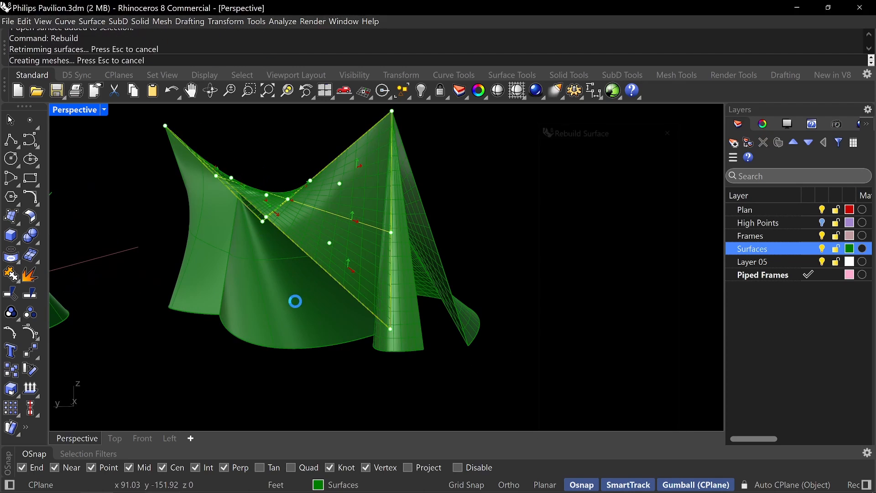
{"action": "left_click", "coordinate": [287, 301]}
{"action": "key", "text": "Return"}
{"action": "key", "text": "Return"}
{"action": "left_click", "coordinate": [185, 224]}
{"action": "key", "text": "Return"}
{"action": "key", "text": "Return"}
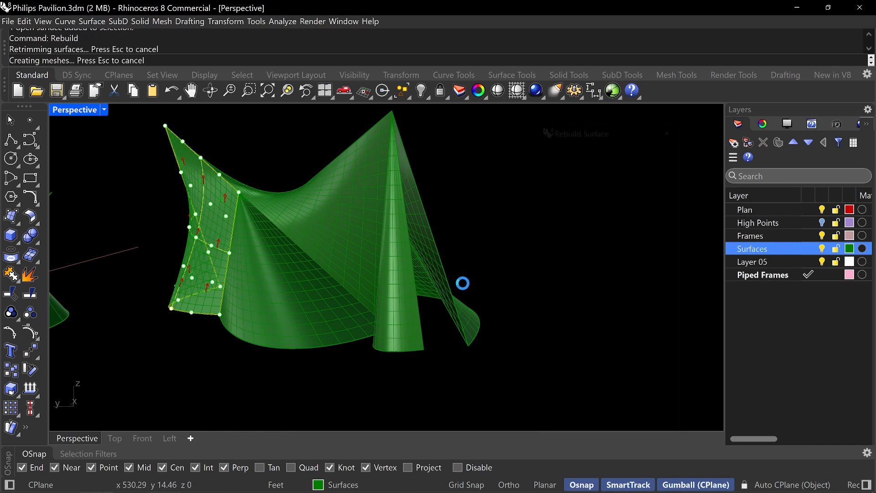
Rebuild the four-sided surface and the tall curved wall on the back of the copy with 20 by 20 points, degree 3.
{"action": "right_click_drag", "start_coordinate": [481, 253], "coordinate": [438, 256]}
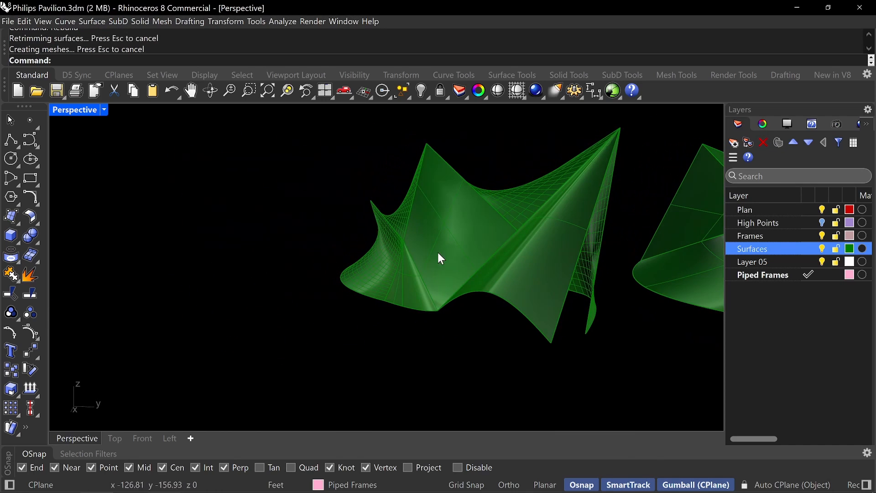
{"action": "key", "text": "Return"}
{"action": "left_click", "coordinate": [445, 251]}
{"action": "key", "text": "Return"}
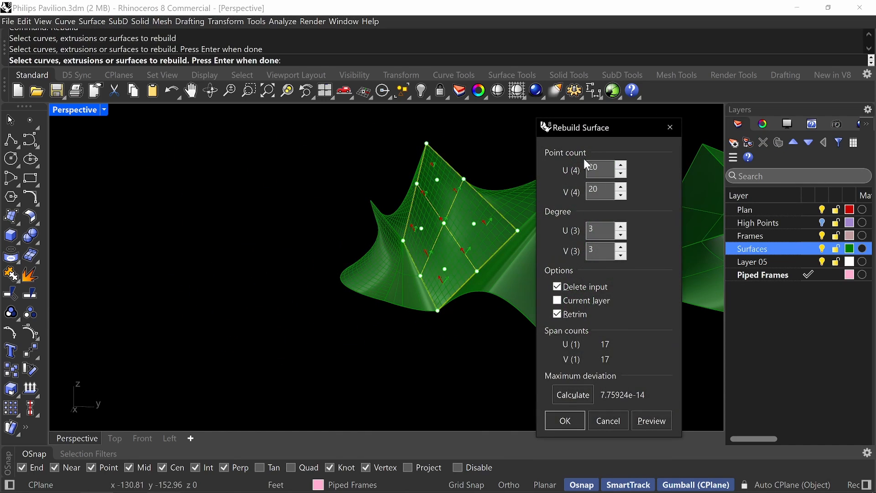
{"action": "key", "text": "Return"}
{"action": "key", "text": "Return"}
{"action": "left_click", "coordinate": [530, 268]}
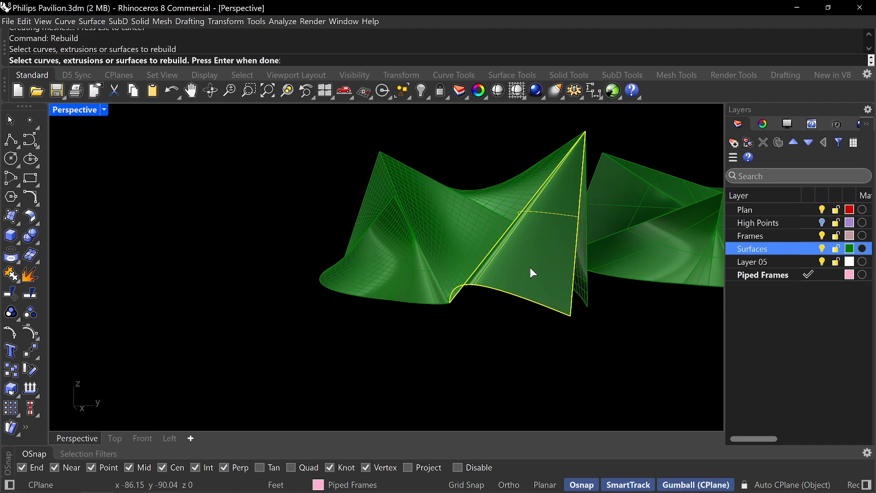
{"action": "key", "text": "Return"}
{"action": "key", "text": "Return"}
Extract the wireframe curves from all surfaces of the rebuilt shell copy with ExtractWireframe, output to the current layer without grouping.
{"action": "right_click_drag", "start_coordinate": [430, 368], "coordinate": [460, 296]}
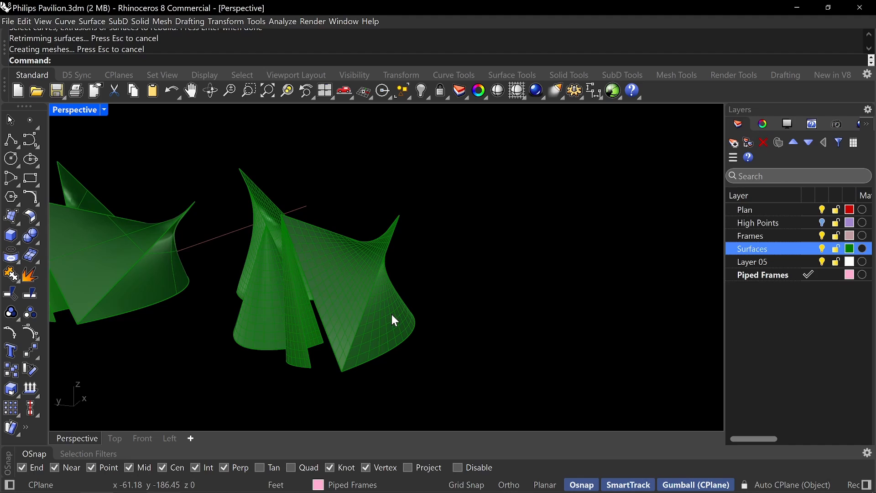
{"action": "type", "text": "ExtractUs"}
{"action": "key", "text": "Escape"}
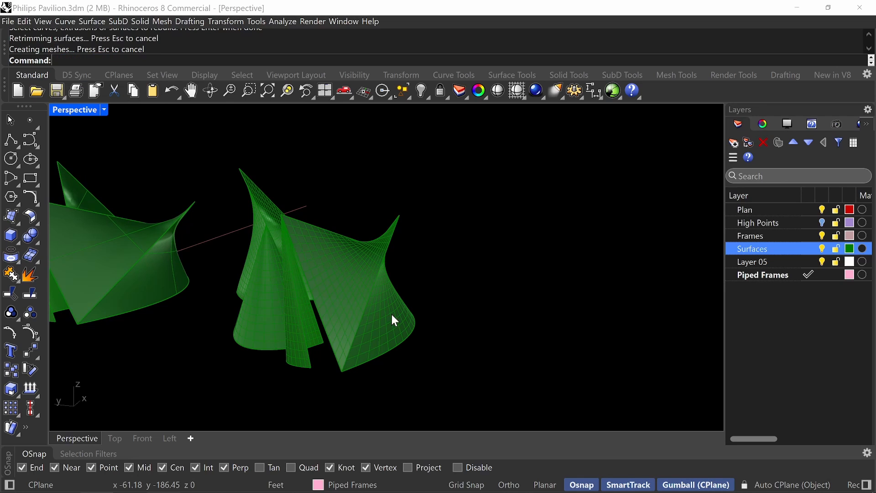
{"action": "type", "text": "Extract"}
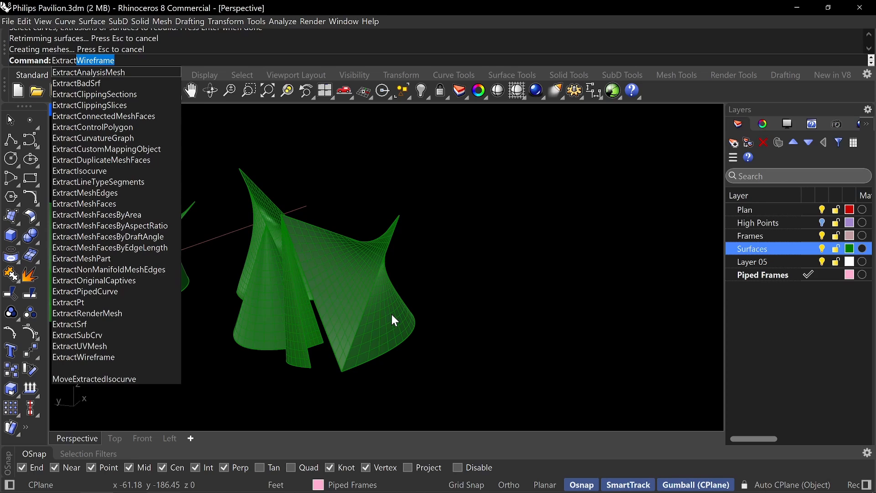
{"action": "type", "text": "W"}
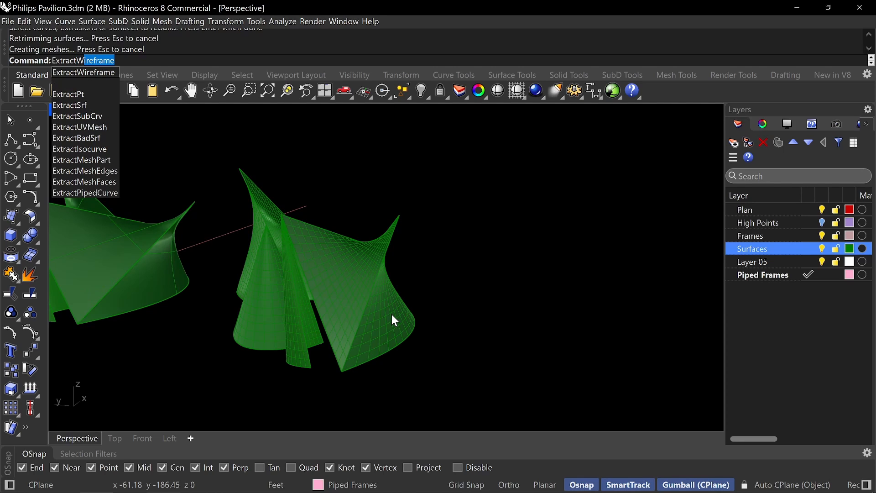
{"action": "key", "text": "Return"}
{"action": "right_click_drag", "start_coordinate": [405, 306], "coordinate": [531, 376]}
{"action": "left_click_drag", "start_coordinate": [524, 407], "coordinate": [295, 204]}
{"action": "key", "text": "Return"}
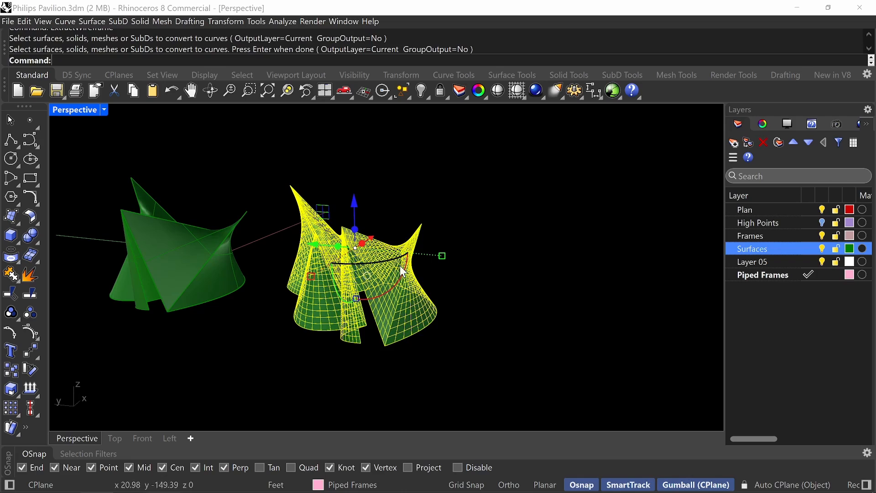
Group the extracted wireframe curves of the rebuilt shell copy.
{"action": "scroll", "coordinate": [401, 262], "scroll_direction": "up", "scroll_amount": 4}
{"action": "scroll", "coordinate": [475, 284], "scroll_direction": "down", "scroll_amount": 6}
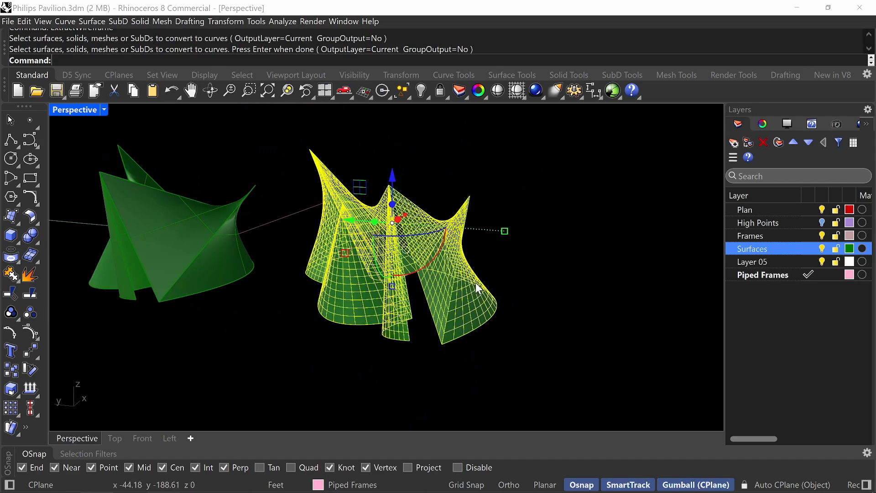
{"action": "right_click_drag", "start_coordinate": [476, 283], "coordinate": [471, 251]}
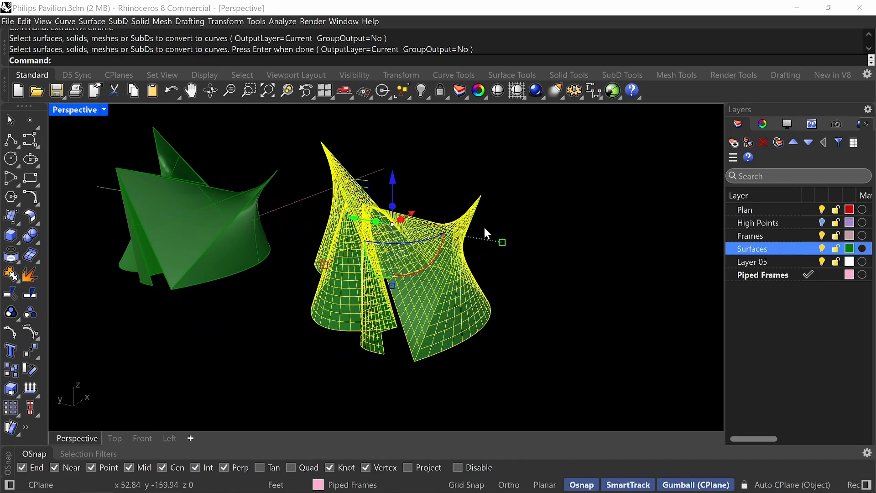
{"action": "type", "text": "Group"}
{"action": "key", "text": "Return"}
{"action": "left_click", "coordinate": [504, 272]}
Copy the grouped wireframe into the empty space beside the rebuilt shell, on the side away from the original.
{"action": "left_click", "coordinate": [460, 325]}
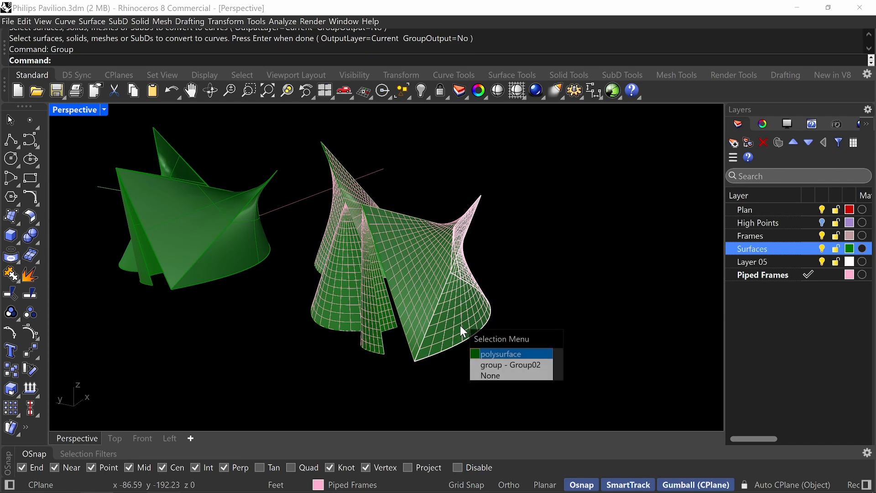
{"action": "left_click", "coordinate": [494, 360]}
{"action": "scroll", "coordinate": [436, 260], "scroll_direction": "down", "scroll_amount": 3}
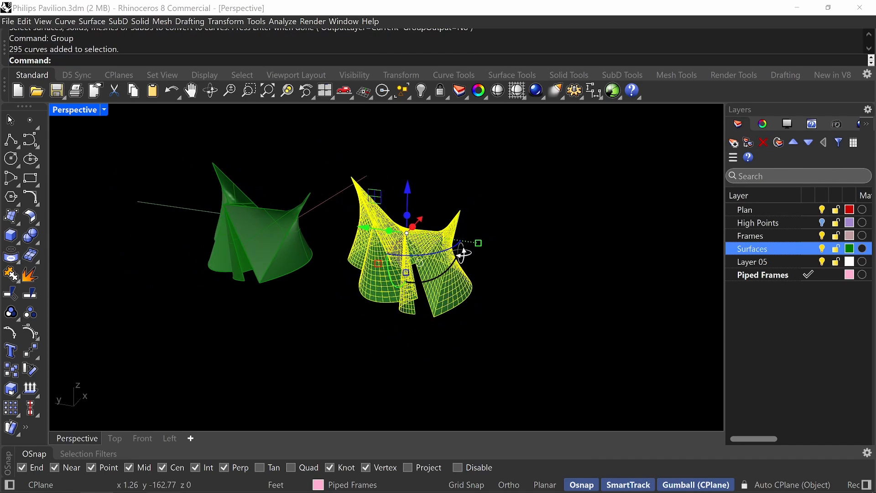
{"action": "left_click_drag", "start_coordinate": [352, 221], "coordinate": [317, 224]}
{"action": "left_click_drag", "start_coordinate": [427, 242], "coordinate": [600, 259]}
{"action": "left_click", "coordinate": [617, 182]}
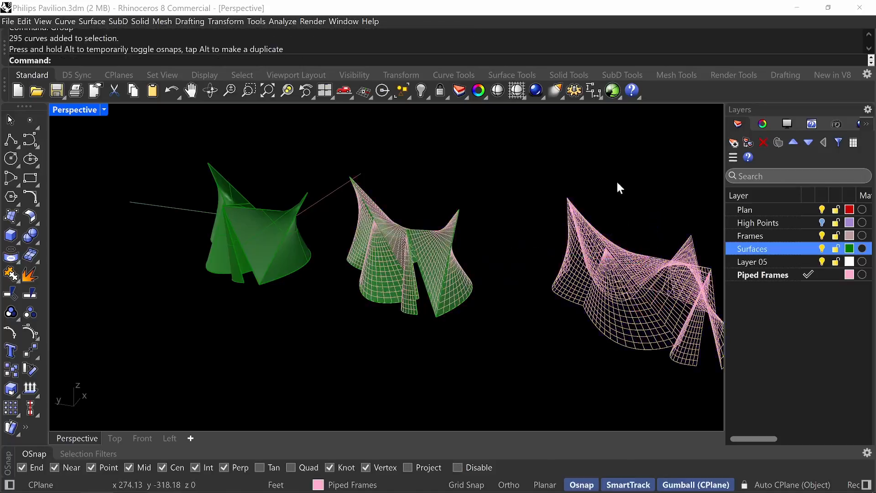
Examine the wireframe grid on the rebuilt shell and its separate copy from several angles and distances.
{"action": "right_click_drag", "start_coordinate": [650, 265], "coordinate": [461, 292]}
{"action": "scroll", "coordinate": [620, 279], "scroll_direction": "up", "scroll_amount": 5}
{"action": "scroll", "coordinate": [519, 265], "scroll_direction": "down", "scroll_amount": 5}
{"action": "scroll", "coordinate": [493, 299], "scroll_direction": "up", "scroll_amount": 1}
{"action": "scroll", "coordinate": [494, 299], "scroll_direction": "up", "scroll_amount": 8}
{"action": "right_click_drag", "start_coordinate": [462, 292], "coordinate": [492, 297], "text": "shift"}
{"action": "scroll", "coordinate": [491, 288], "scroll_direction": "down", "scroll_amount": 8}
{"action": "right_click_drag", "start_coordinate": [493, 297], "coordinate": [621, 268], "text": "shift"}
{"action": "scroll", "coordinate": [349, 265], "scroll_direction": "up", "scroll_amount": 4}
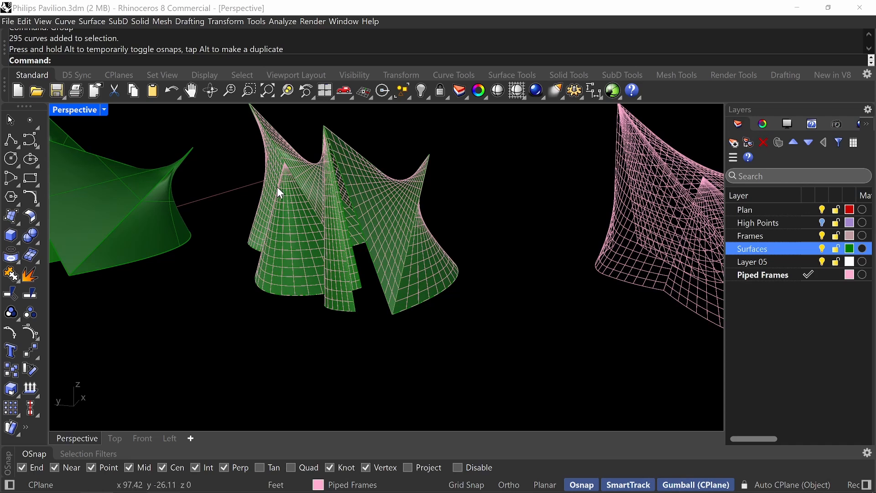
{"action": "right_click_drag", "start_coordinate": [478, 252], "coordinate": [486, 277], "text": "shift"}
{"action": "scroll", "coordinate": [484, 275], "scroll_direction": "down", "scroll_amount": 2}
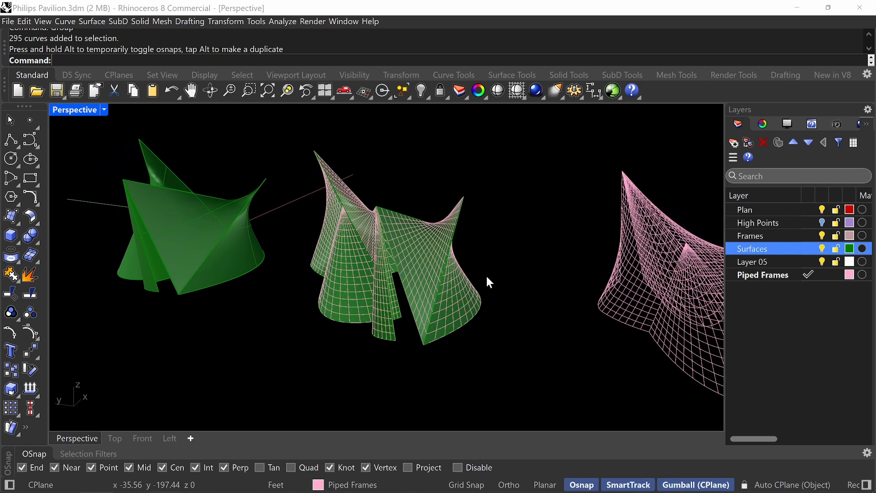
Save the Philips Pavilion model.
{"action": "type", "text": "S"}
{"action": "key", "text": "BackSpace"}
{"action": "key", "text": "ctrl+s"}
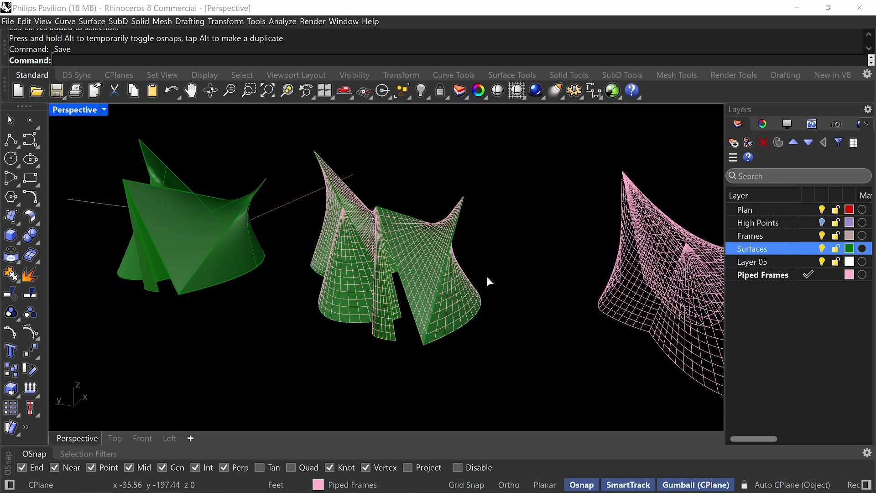
{"action": "type", "text": "Split"}
{"action": "key", "text": "Return"}
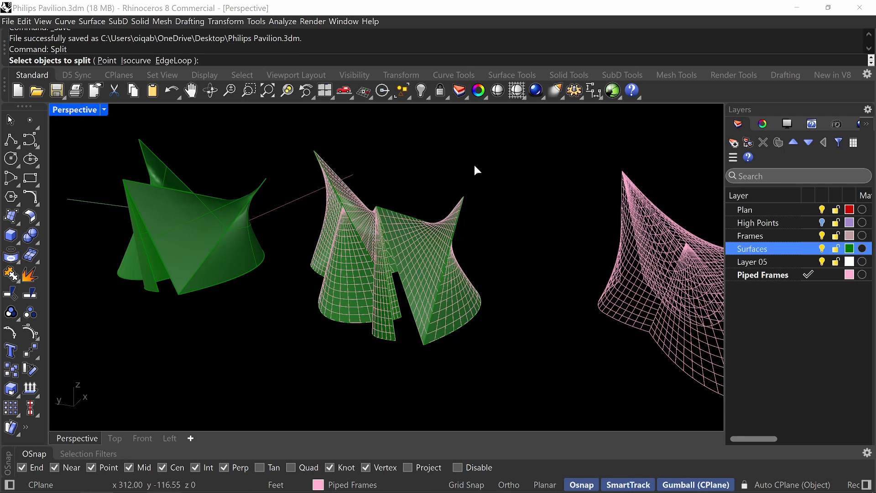
{"action": "left_click_drag", "start_coordinate": [509, 143], "coordinate": [288, 358]}
{"action": "scroll", "coordinate": [492, 320], "scroll_direction": "up", "scroll_amount": 5}
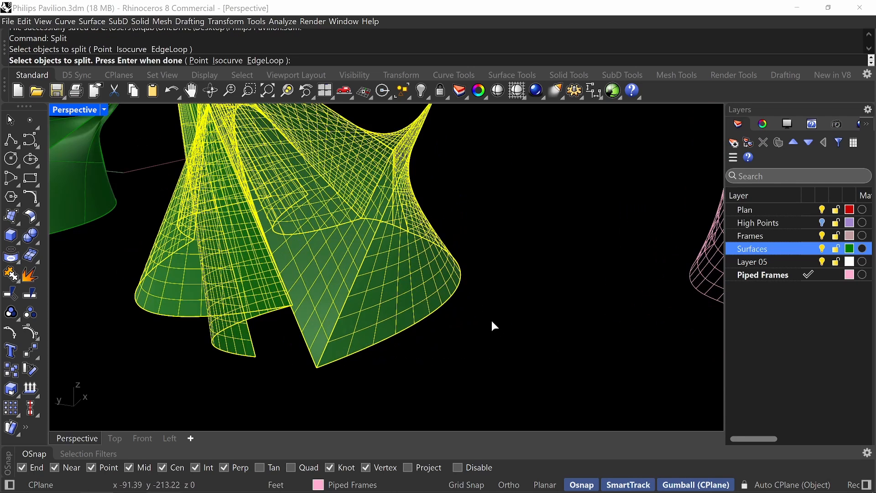
{"action": "left_click", "coordinate": [390, 319]}
{"action": "left_click", "coordinate": [390, 318]}
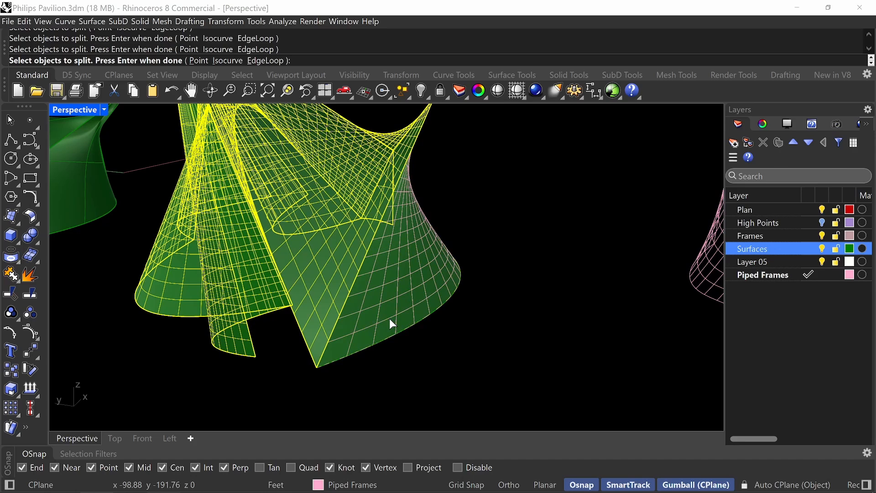
{"action": "key", "text": "Escape"}
Create a layer named WF, move the wireframe group on the rebuilt shell to it and make it the current layer.
{"action": "left_click", "coordinate": [389, 318]}
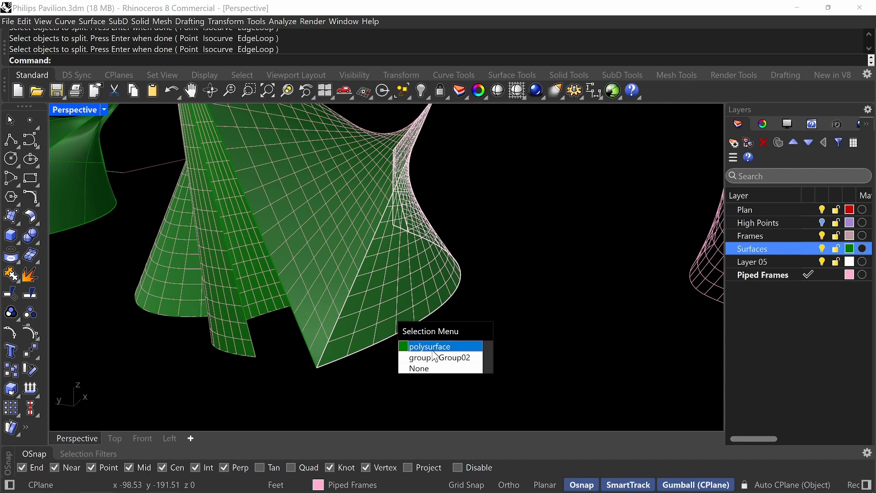
{"action": "left_click", "coordinate": [436, 358]}
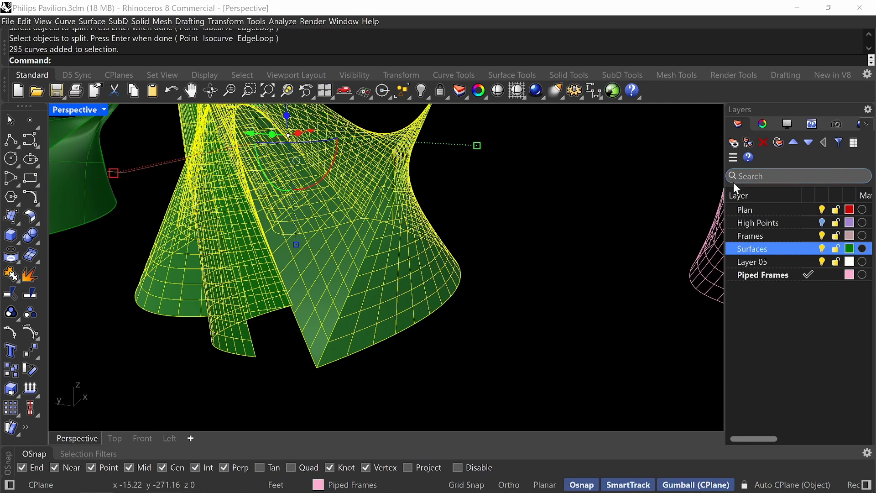
{"action": "left_click", "coordinate": [734, 143]}
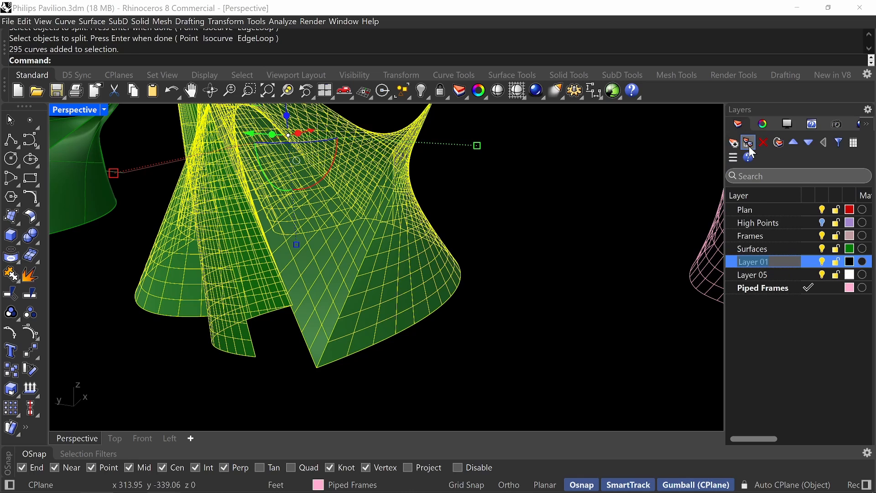
{"action": "type", "text": "WF"}
{"action": "key", "text": "Return"}
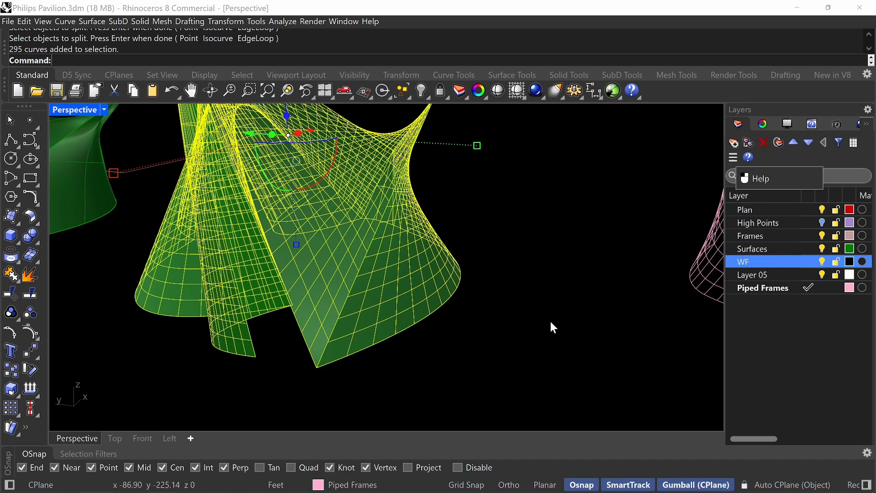
{"action": "left_click", "coordinate": [399, 484]}
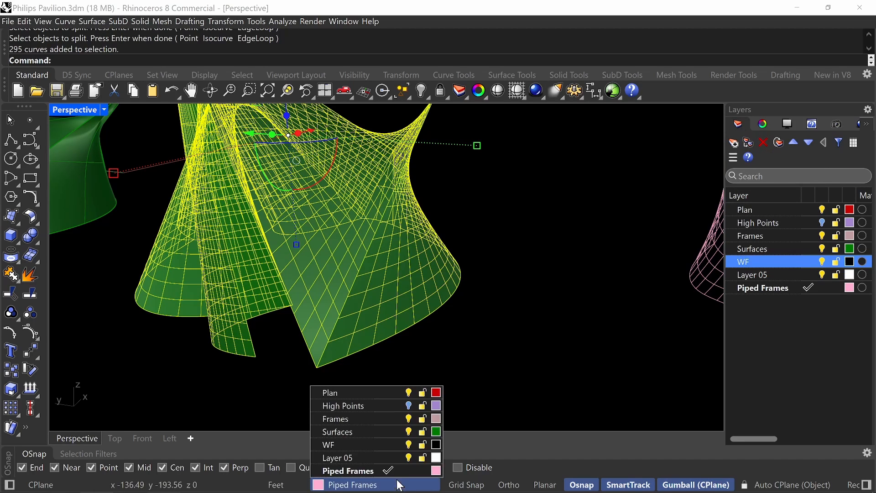
{"action": "left_click", "coordinate": [393, 444]}
{"action": "left_click", "coordinate": [325, 445]}
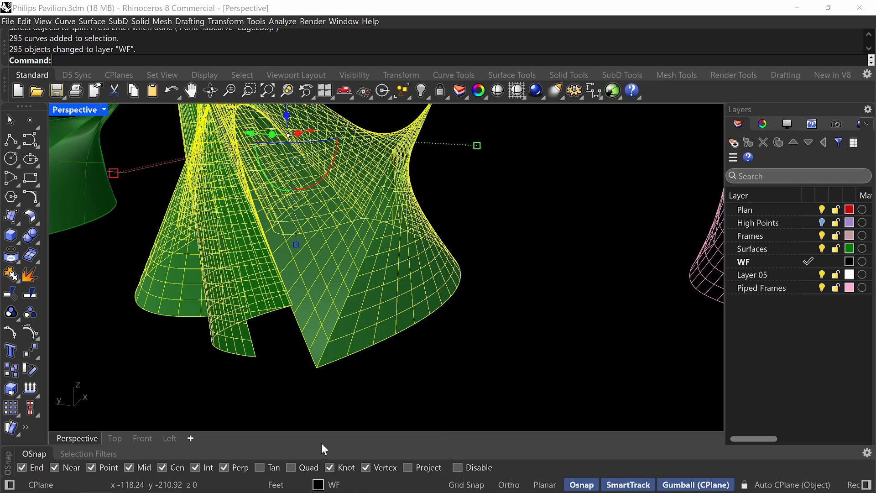
Set the WF layer's colour to a muted grey with red 115, green 125 and blue 127.
{"action": "left_click", "coordinate": [844, 261]}
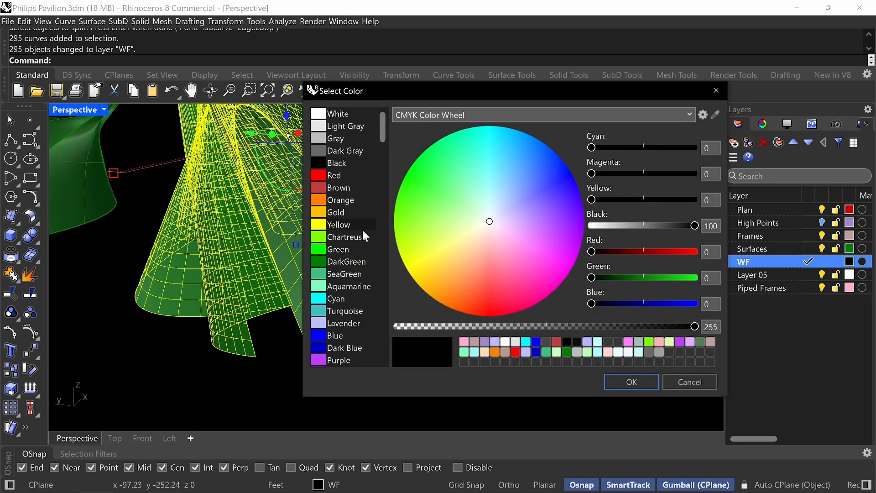
{"action": "left_click", "coordinate": [346, 224]}
{"action": "left_click", "coordinate": [347, 262]}
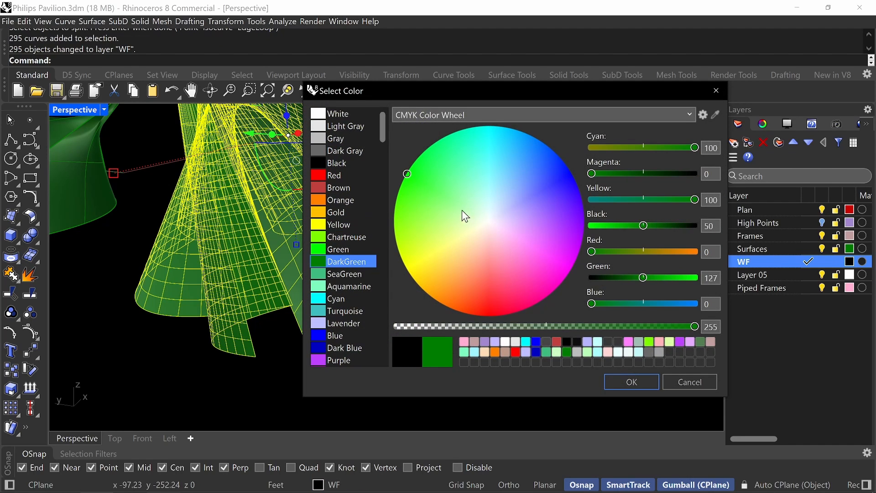
{"action": "left_click_drag", "start_coordinate": [427, 210], "coordinate": [475, 183]}
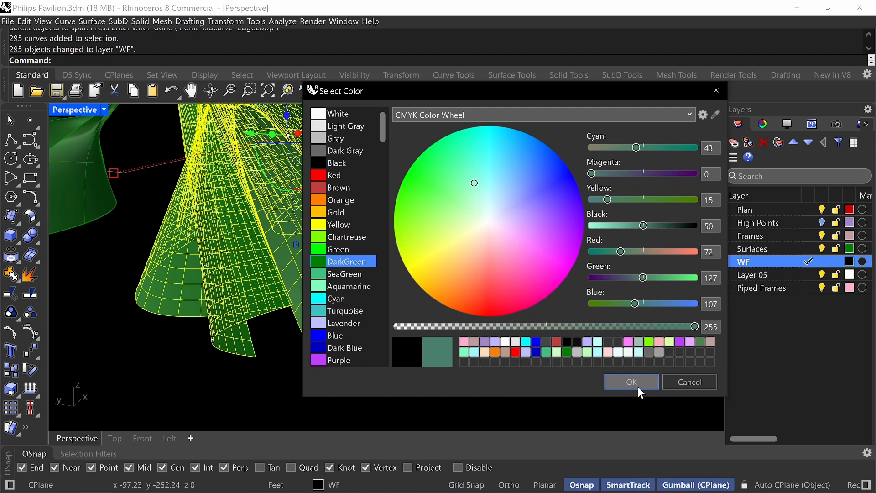
{"action": "left_click_drag", "start_coordinate": [497, 227], "coordinate": [492, 213]}
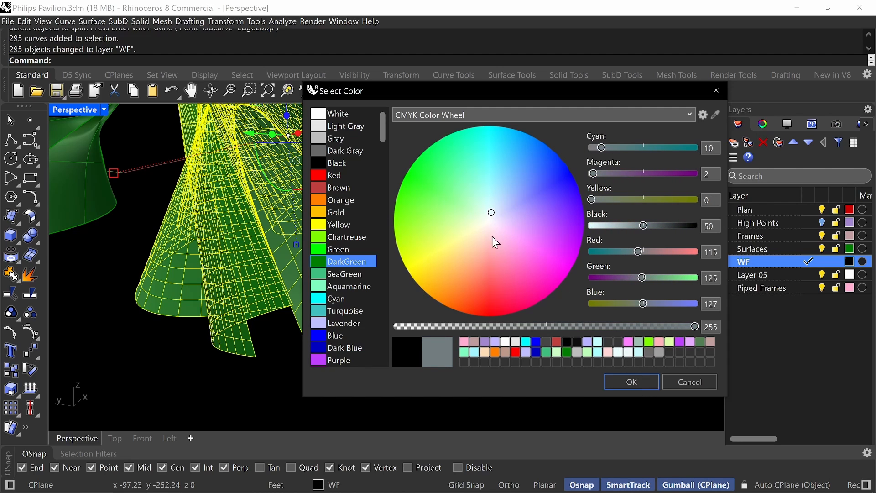
{"action": "left_click", "coordinate": [626, 389]}
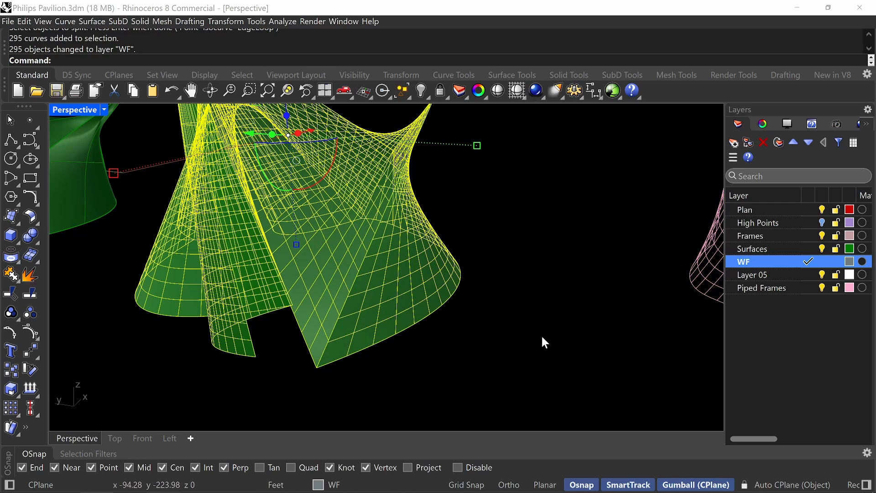
{"action": "left_click", "coordinate": [531, 320]}
{"action": "scroll", "coordinate": [384, 223], "scroll_direction": "down", "scroll_amount": 3}
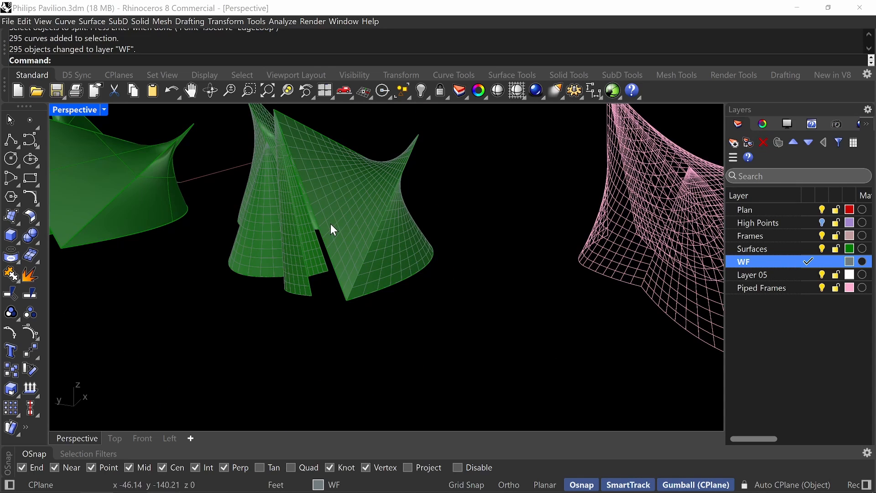
{"action": "type", "text": "Split"}
{"action": "key", "text": "Return"}
{"action": "scroll", "coordinate": [452, 251], "scroll_direction": "down", "scroll_amount": 2}
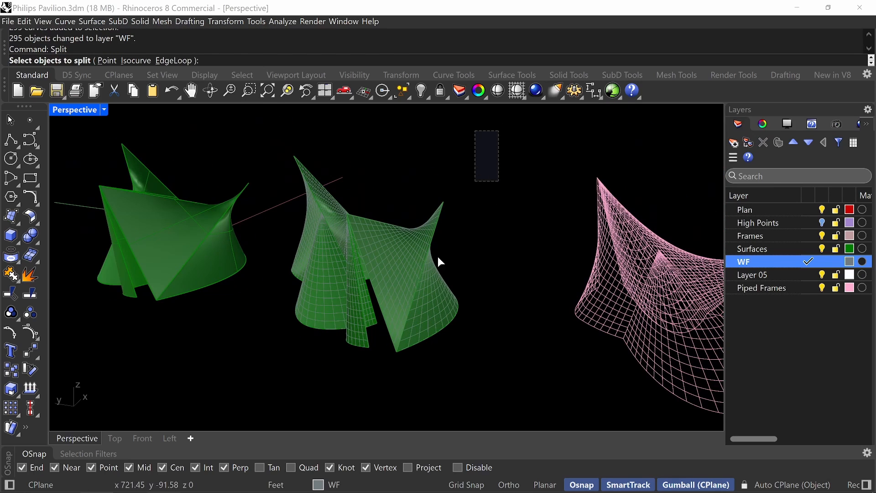
{"action": "left_click_drag", "start_coordinate": [523, 132], "coordinate": [284, 372]}
{"action": "scroll", "coordinate": [464, 339], "scroll_direction": "up", "scroll_amount": 2}
{"action": "scroll", "coordinate": [463, 338], "scroll_direction": "up", "scroll_amount": 2}
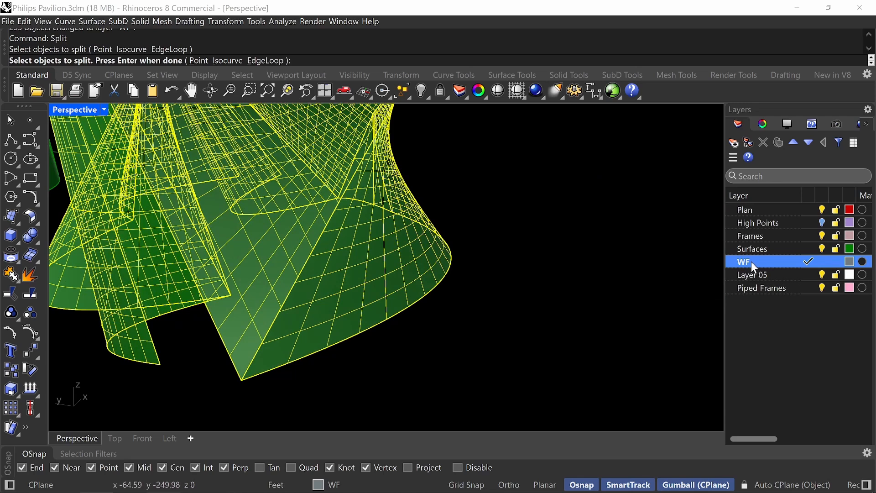
{"action": "scroll", "coordinate": [322, 325], "scroll_direction": "up", "scroll_amount": 2}
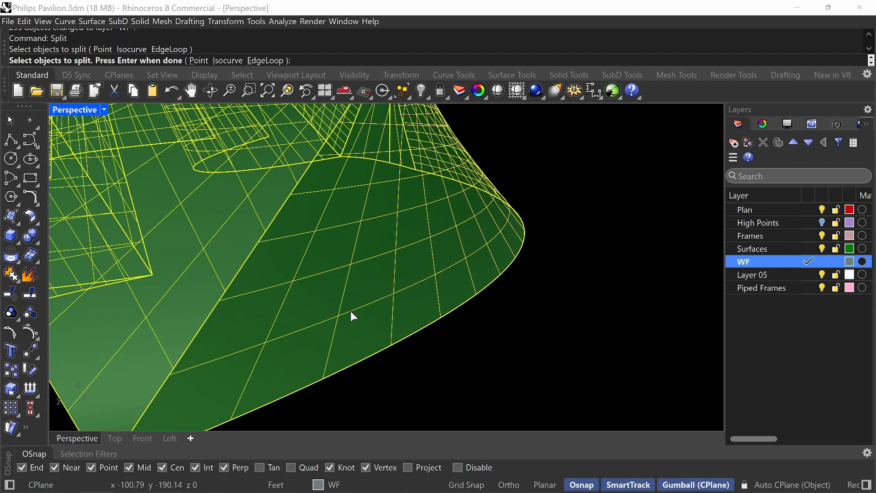
{"action": "key", "text": "Return"}
{"action": "scroll", "coordinate": [456, 269], "scroll_direction": "down", "scroll_amount": 5}
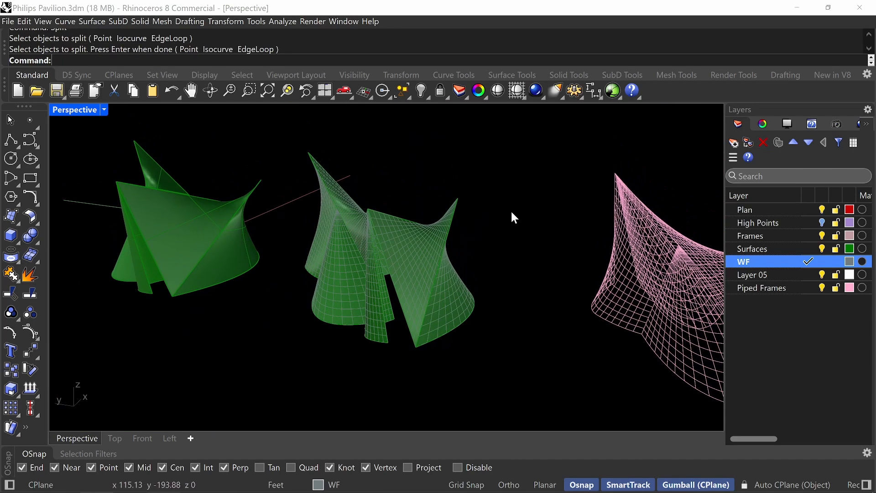
Make Plan the current layer, and hide the WF layer within a new Split command.
{"action": "left_click", "coordinate": [814, 209]}
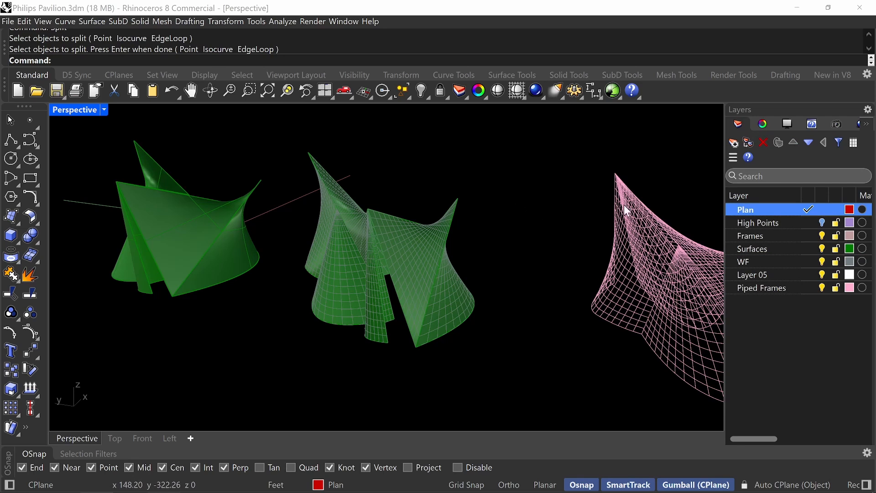
{"action": "right_click_drag", "start_coordinate": [466, 246], "coordinate": [504, 258]}
{"action": "type", "text": "Split"}
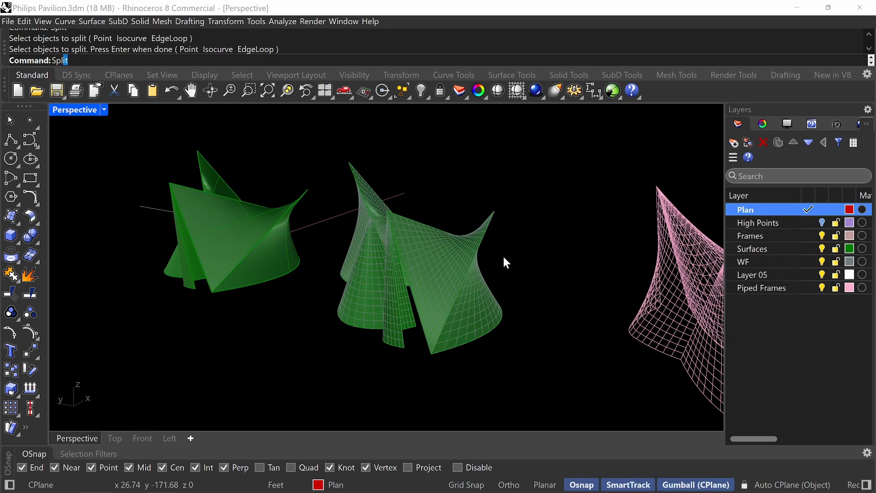
{"action": "key", "text": "Return"}
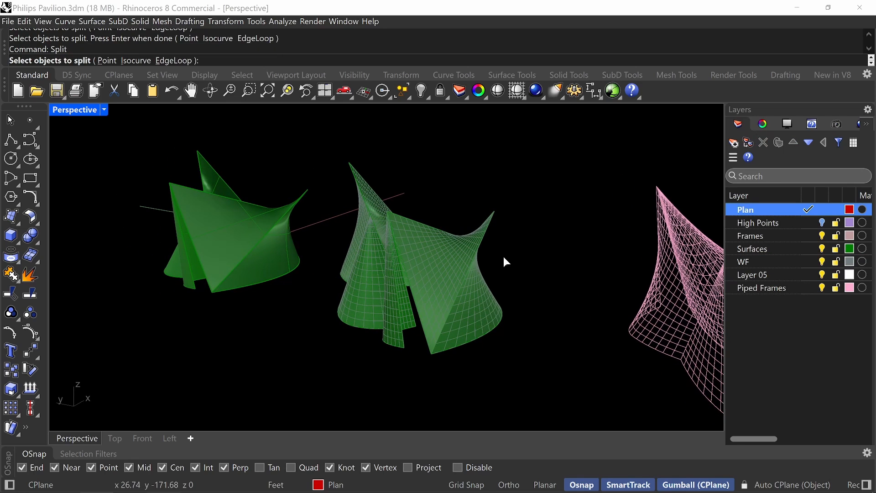
{"action": "left_click", "coordinate": [829, 261]}
Split the rebuilt shell's surfaces, using all curves on the WF layer as cutting objects.
{"action": "left_click_drag", "start_coordinate": [554, 147], "coordinate": [531, 224]}
{"action": "left_click_drag", "start_coordinate": [524, 162], "coordinate": [334, 350]}
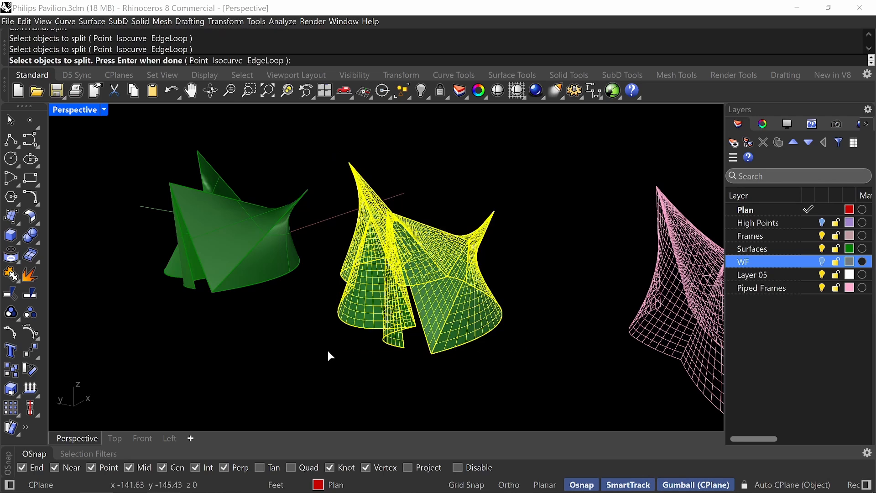
{"action": "key", "text": "Return"}
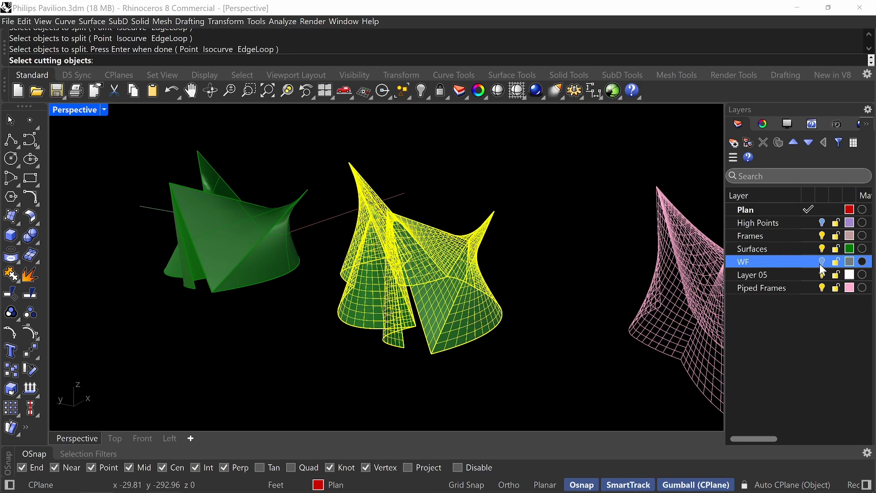
{"action": "right_click", "coordinate": [784, 261]}
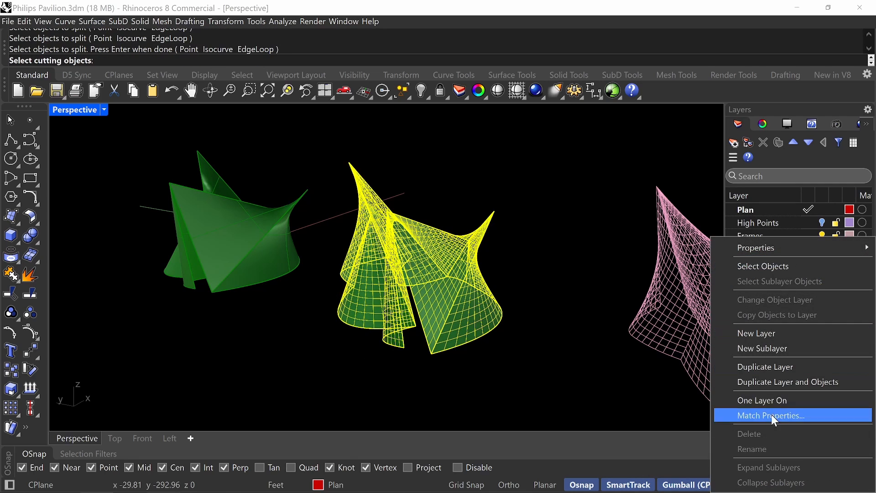
{"action": "left_click", "coordinate": [777, 264]}
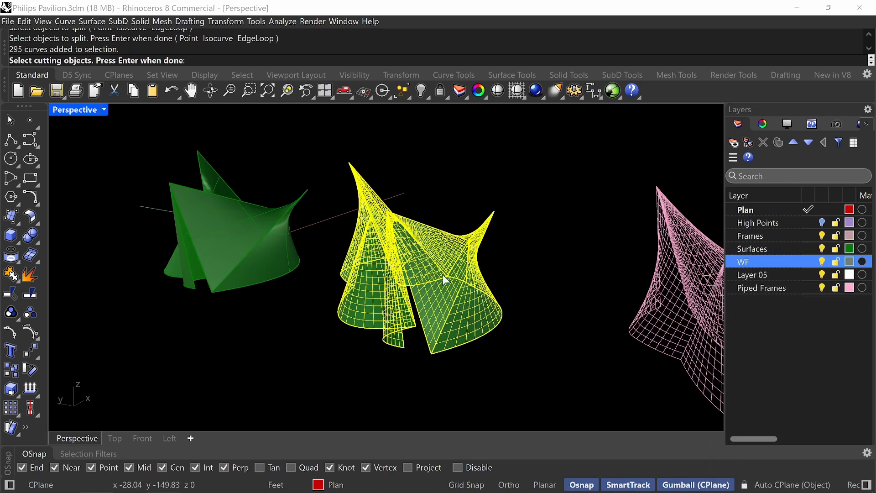
{"action": "key", "text": "Return"}
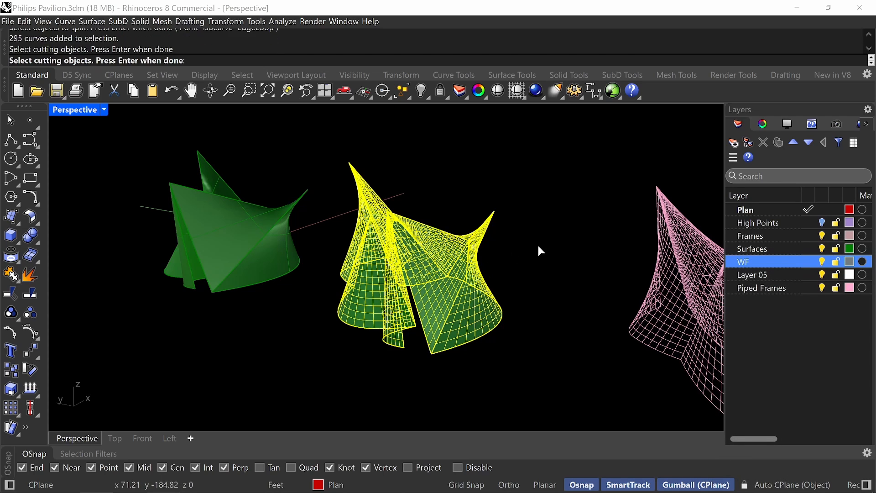
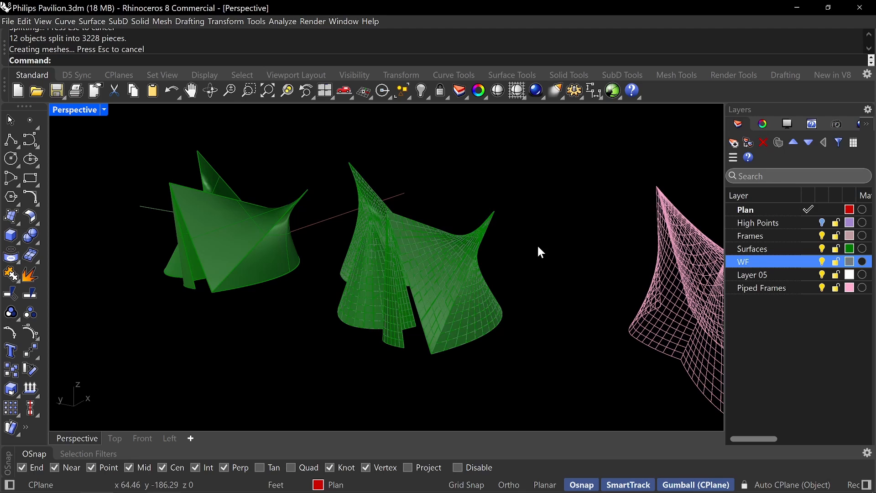
Examine the split panels of the rebuilt shell from several sides, picking individual pieces to check the division.
{"action": "scroll", "coordinate": [431, 325], "scroll_direction": "up", "scroll_amount": 5}
{"action": "left_click", "coordinate": [436, 314]}
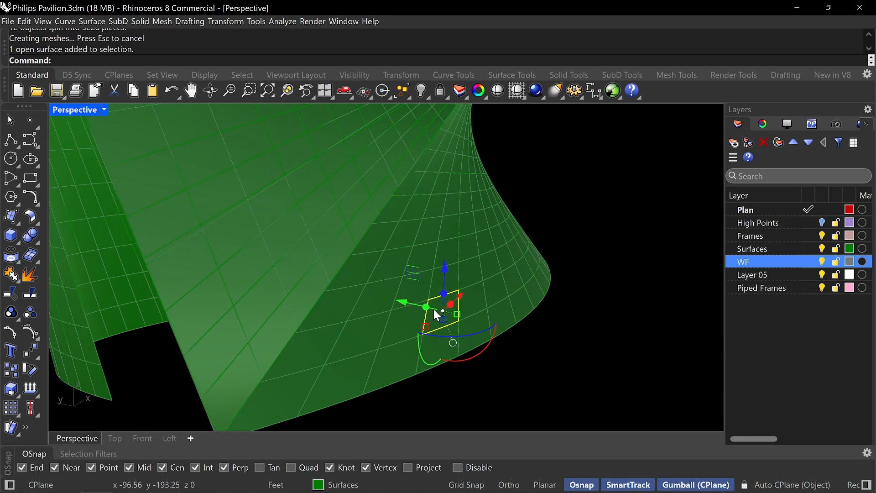
{"action": "left_click", "coordinate": [458, 305]}
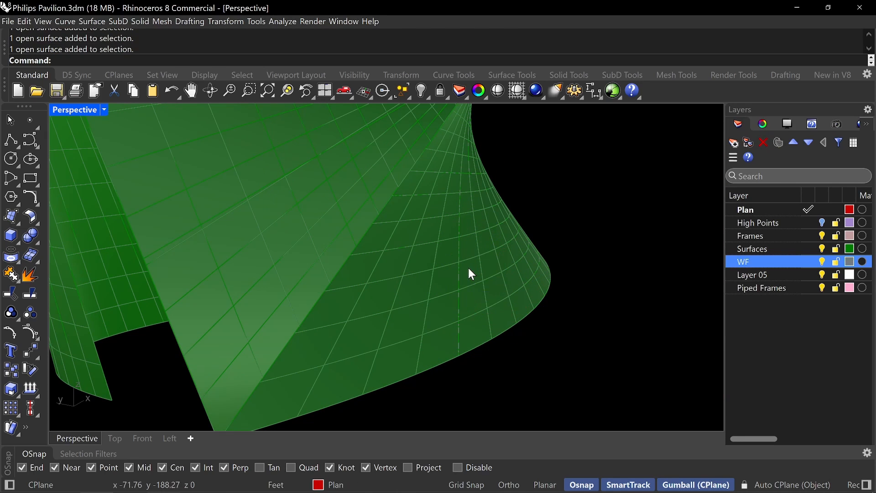
{"action": "left_click", "coordinate": [444, 274]}
{"action": "key", "text": "Escape"}
{"action": "left_click", "coordinate": [442, 246]}
{"action": "key", "text": "Escape"}
{"action": "scroll", "coordinate": [438, 268], "scroll_direction": "down", "scroll_amount": 10}
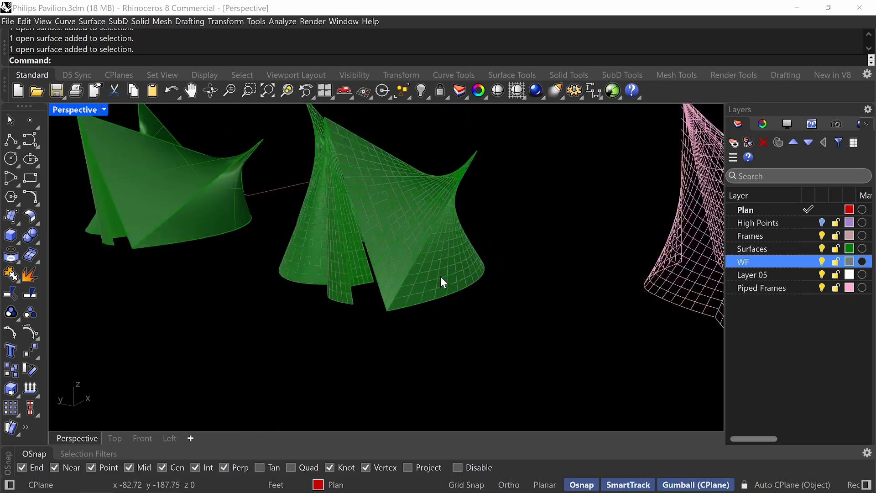
{"action": "right_click_drag", "start_coordinate": [441, 277], "coordinate": [461, 317]}
{"action": "scroll", "coordinate": [406, 314], "scroll_direction": "up", "scroll_amount": 5}
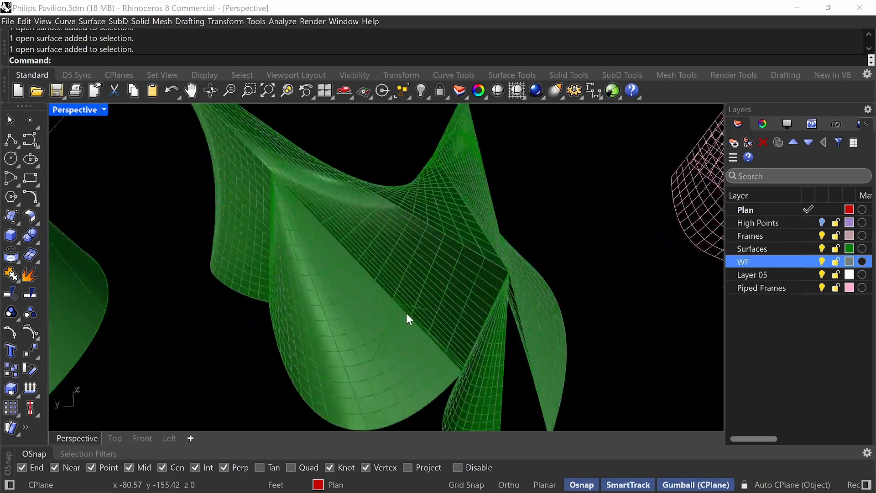
{"action": "scroll", "coordinate": [406, 314], "scroll_direction": "up", "scroll_amount": 5}
{"action": "right_click_drag", "start_coordinate": [408, 315], "coordinate": [502, 227]}
{"action": "scroll", "coordinate": [440, 276], "scroll_direction": "down", "scroll_amount": 10}
{"action": "right_click_drag", "start_coordinate": [440, 276], "coordinate": [391, 293]}
{"action": "scroll", "coordinate": [397, 285], "scroll_direction": "up", "scroll_amount": 5}
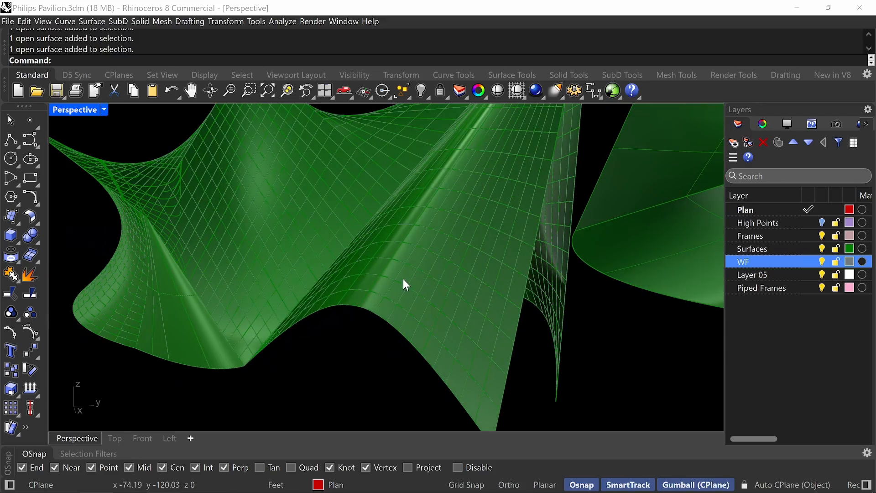
Hide the selected wireframe curves on the rebuilt shell, and undo the hiding.
{"action": "left_click", "coordinate": [412, 281]}
{"action": "left_click", "coordinate": [445, 319]}
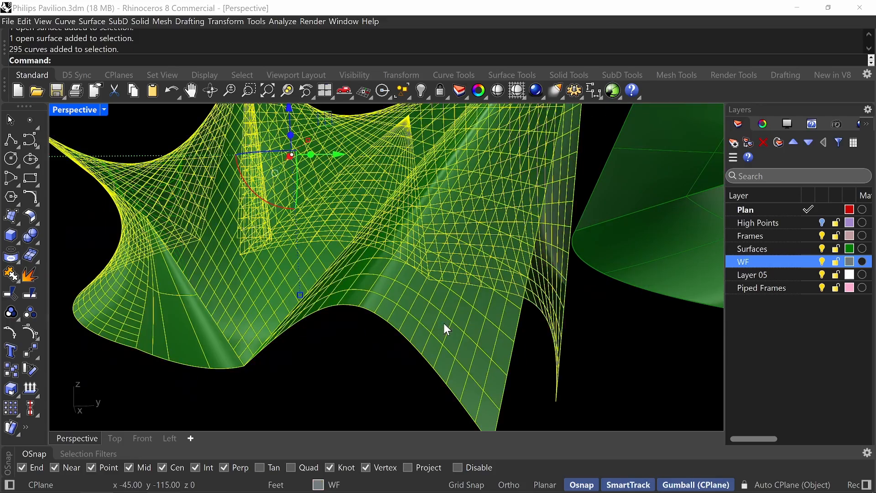
{"action": "scroll", "coordinate": [443, 324], "scroll_direction": "down", "scroll_amount": 8}
{"action": "right_click_drag", "start_coordinate": [444, 322], "coordinate": [542, 277]}
{"action": "type", "text": "Hide"}
{"action": "key", "text": "Return"}
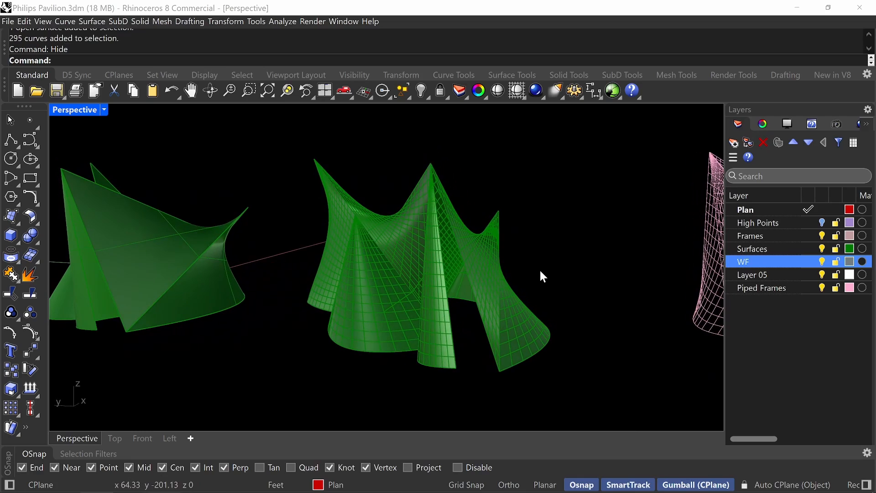
{"action": "key", "text": "ctrl+z"}
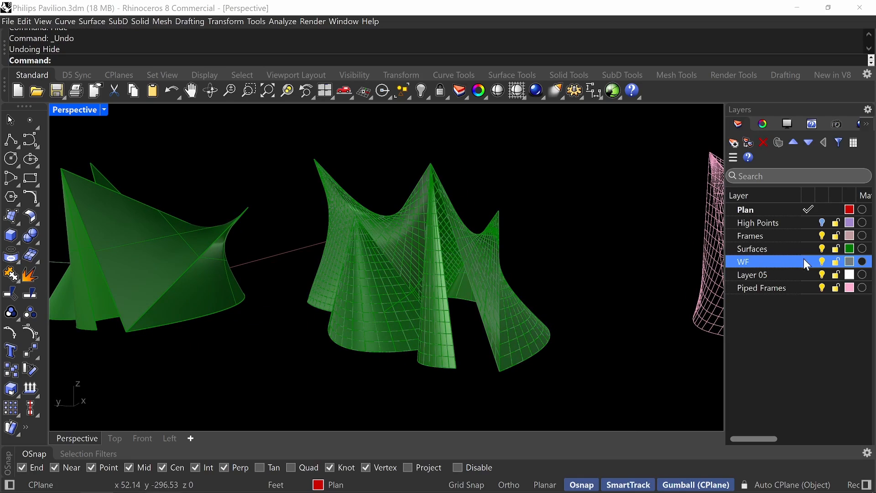
Turn off the visibility of the WF layer and bring the original smooth shell into view.
{"action": "left_click", "coordinate": [822, 262]}
{"action": "mouse_move", "coordinate": [464, 302]}
{"action": "right_mouse_down"}
{"action": "mouse_move", "coordinate": [470, 276]}
{"action": "mouse_move", "coordinate": [444, 277]}
{"action": "mouse_move", "coordinate": [446, 289]}
{"action": "mouse_move", "coordinate": [479, 280]}
{"action": "mouse_move", "coordinate": [486, 311]}
{"action": "mouse_move", "coordinate": [473, 294]}
{"action": "right_mouse_up"}
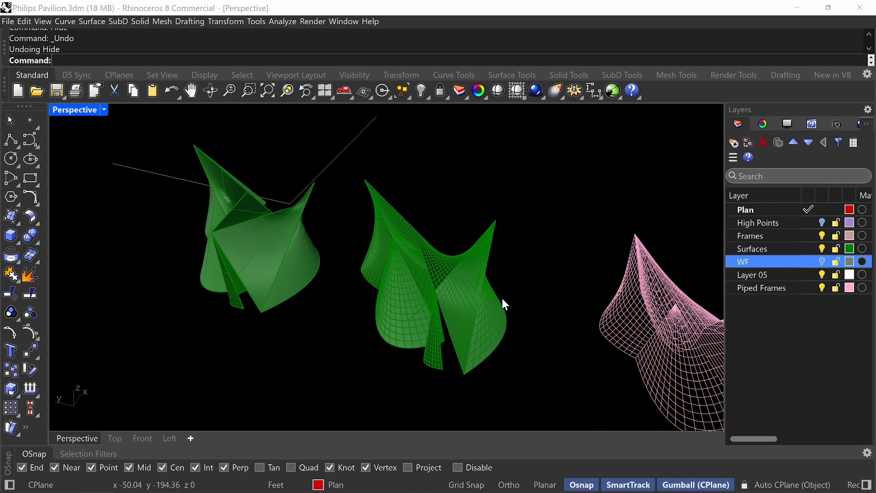
{"action": "mouse_move", "coordinate": [390, 275]}
{"action": "right_mouse_down"}
{"action": "mouse_move", "coordinate": [336, 270]}
{"action": "mouse_move", "coordinate": [357, 256]}
{"action": "mouse_move", "coordinate": [376, 266]}
{"action": "right_mouse_up"}
{"action": "scroll", "coordinate": [357, 256], "scroll_direction": "up", "scroll_amount": 3}
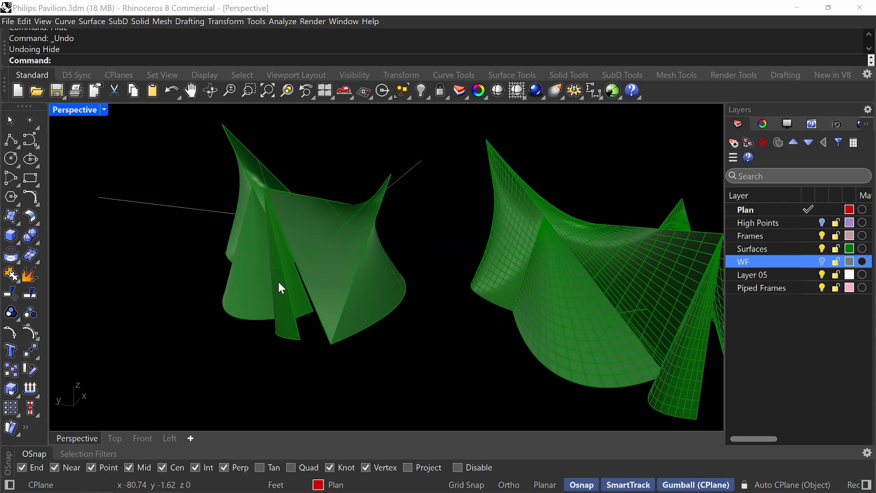
{"action": "scroll", "coordinate": [378, 303], "scroll_direction": "up", "scroll_amount": 5}
{"action": "right_click_drag", "start_coordinate": [379, 279], "coordinate": [431, 322], "text": "shift"}
{"action": "scroll", "coordinate": [431, 296], "scroll_direction": "down", "scroll_amount": 5}
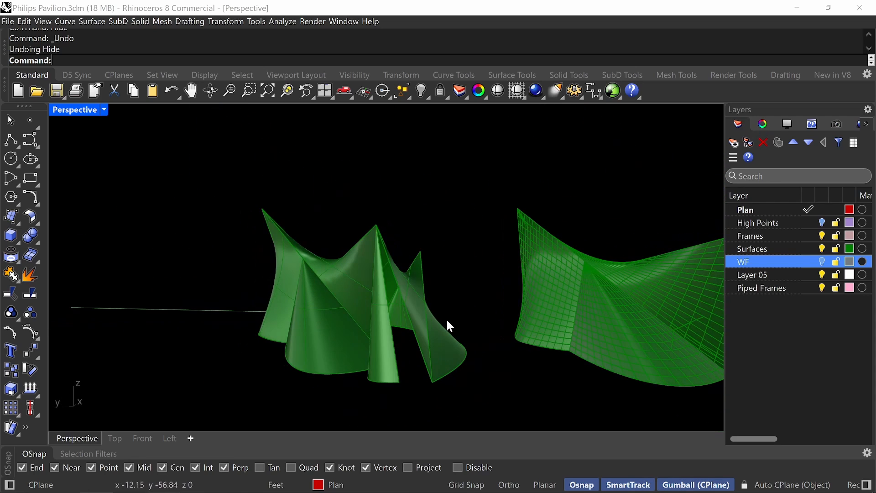
{"action": "type", "text": "Offset"}
{"action": "key", "text": "Return"}
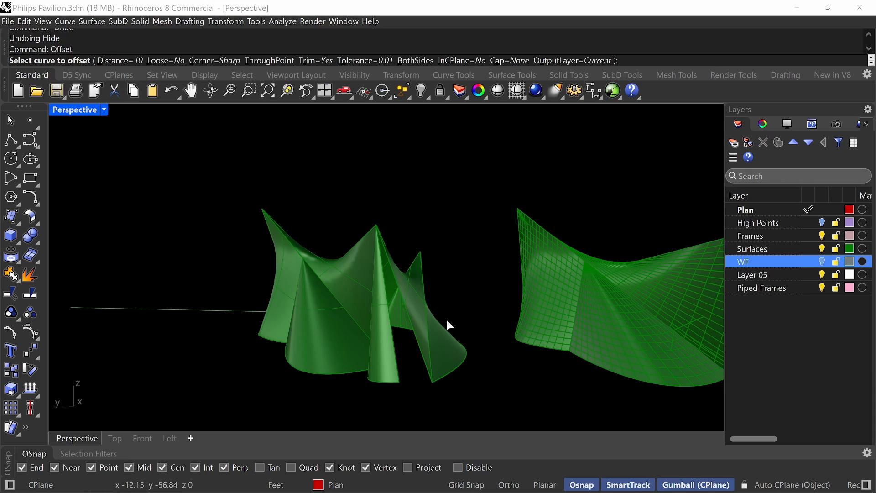
{"action": "key", "text": "Escape"}
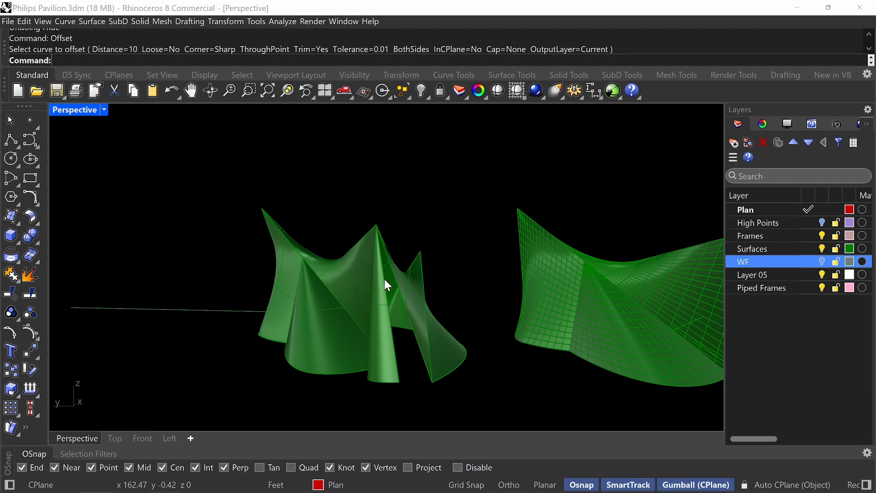
Start OffsetSrf on all surfaces of the original smooth shell.
{"action": "type", "text": "Off"}
{"action": "key", "text": "Down"}
{"action": "key", "text": "Down"}
{"action": "key", "text": "Down"}
{"action": "key", "text": "Down"}
{"action": "key", "text": "Down"}
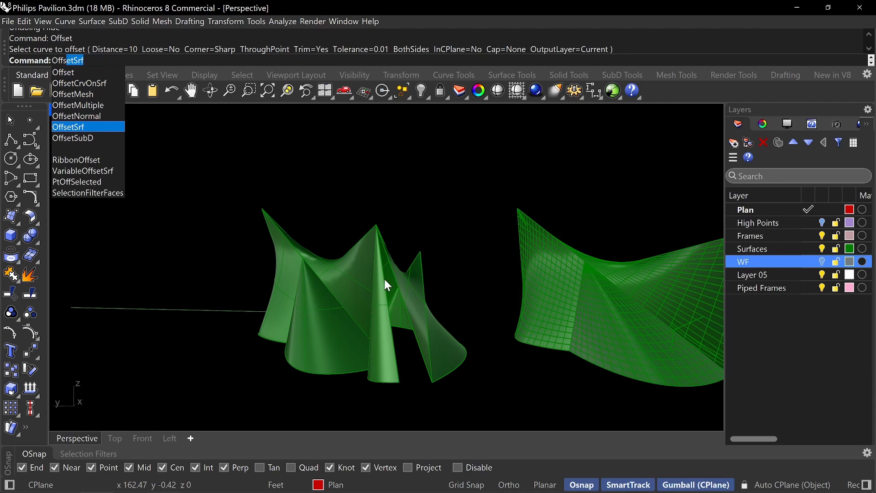
{"action": "key", "text": "Return"}
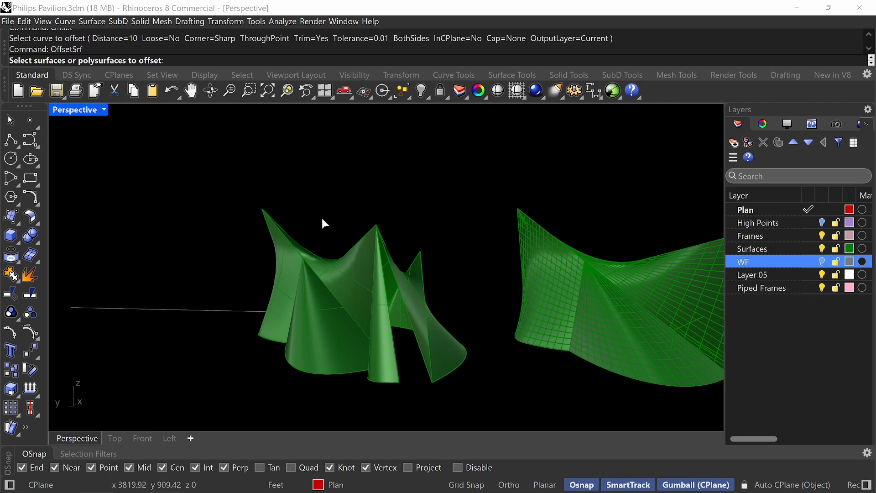
{"action": "right_click_drag", "start_coordinate": [489, 396], "coordinate": [271, 242]}
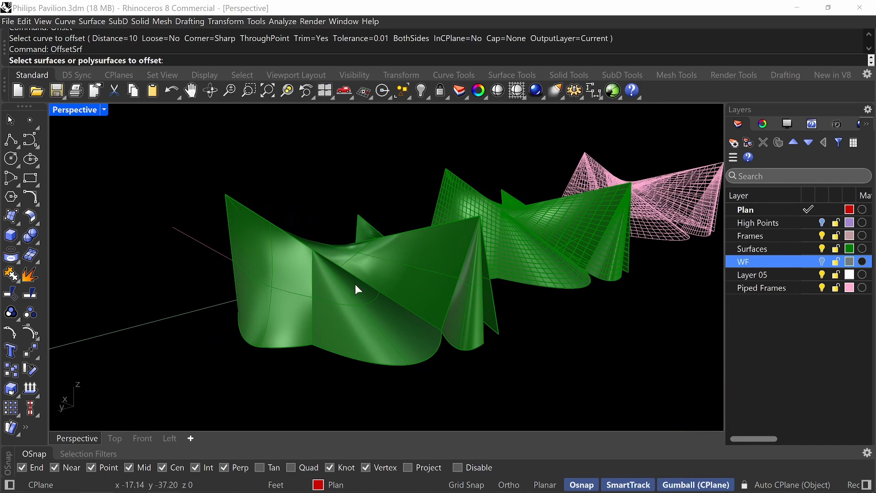
{"action": "right_click_drag", "start_coordinate": [419, 282], "coordinate": [527, 238]}
{"action": "left_click_drag", "start_coordinate": [517, 197], "coordinate": [328, 366]}
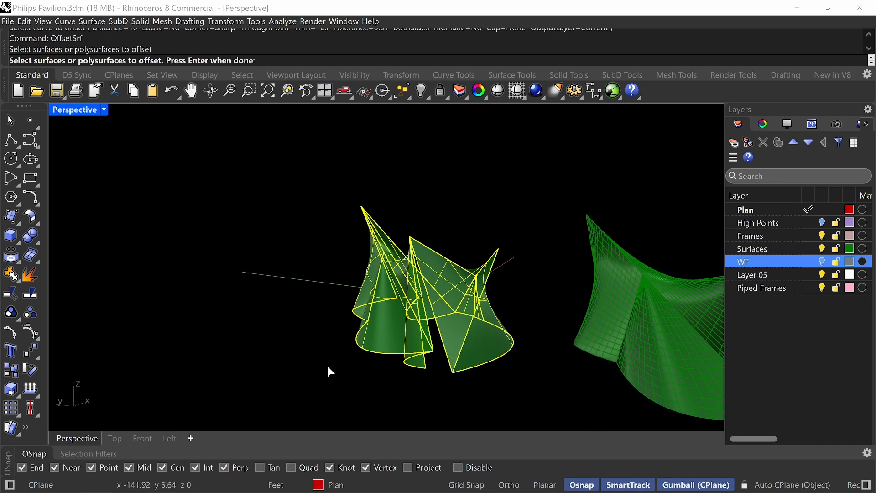
{"action": "key", "text": "Return"}
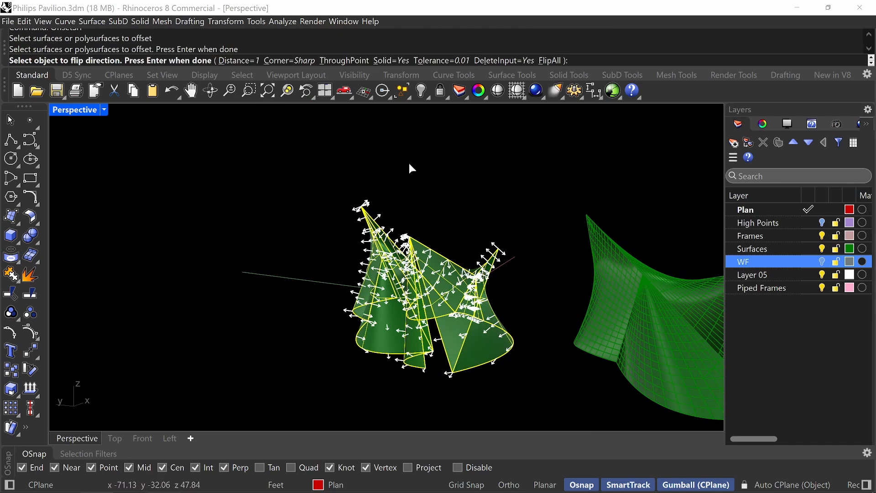
Set the surface offset's Solid option to No, check the offset directions around the shell and leave the command.
{"action": "left_click", "coordinate": [397, 63]}
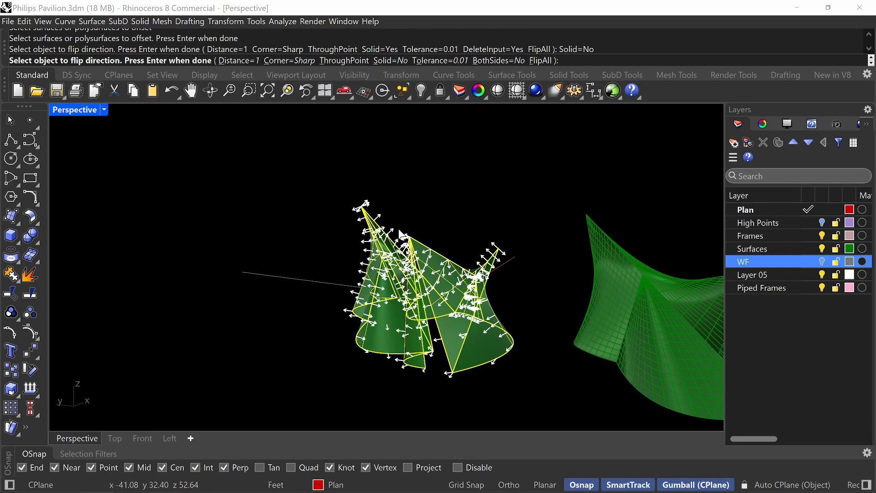
{"action": "right_click_drag", "start_coordinate": [395, 221], "coordinate": [507, 311]}
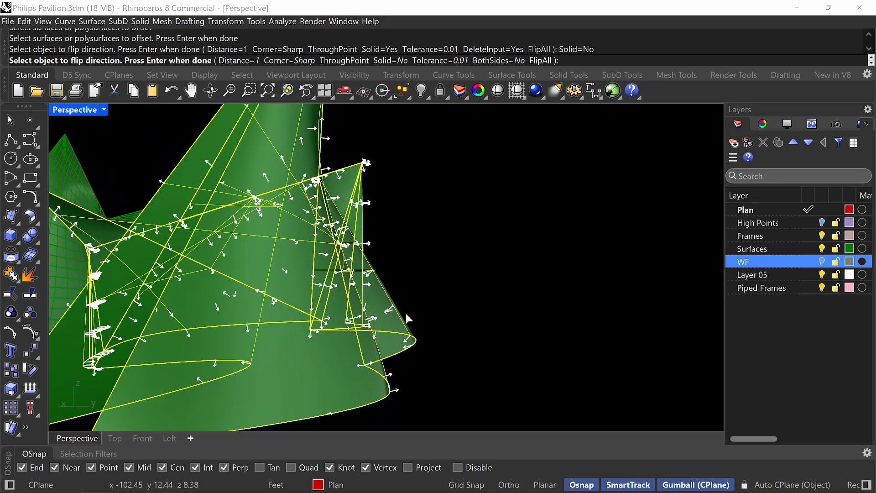
{"action": "scroll", "coordinate": [348, 360], "scroll_direction": "down", "scroll_amount": 5}
{"action": "right_click_drag", "start_coordinate": [294, 359], "coordinate": [320, 306]}
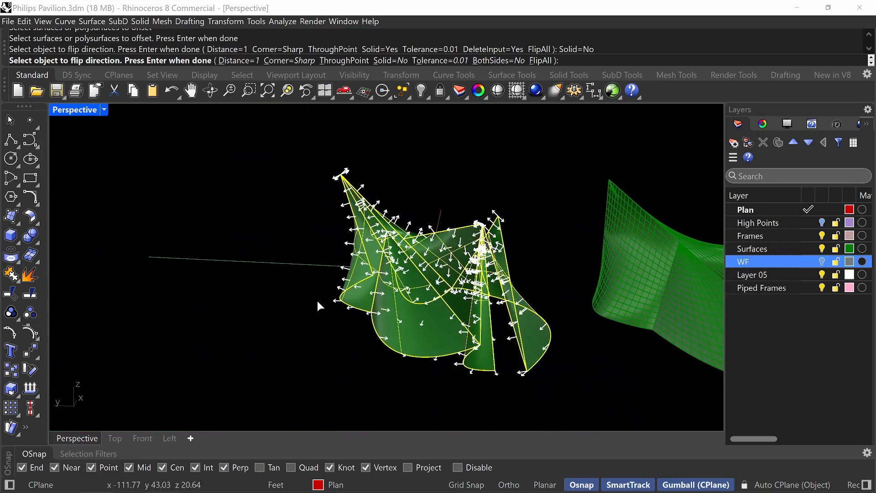
{"action": "key", "text": "Return"}
{"action": "key", "text": "Return"}
Offset the large triangular wall and the adjoining curved wall of the original shell by 6 cm as non-solid surfaces, with all directions flipped.
{"action": "right_click_drag", "start_coordinate": [501, 319], "coordinate": [439, 360]}
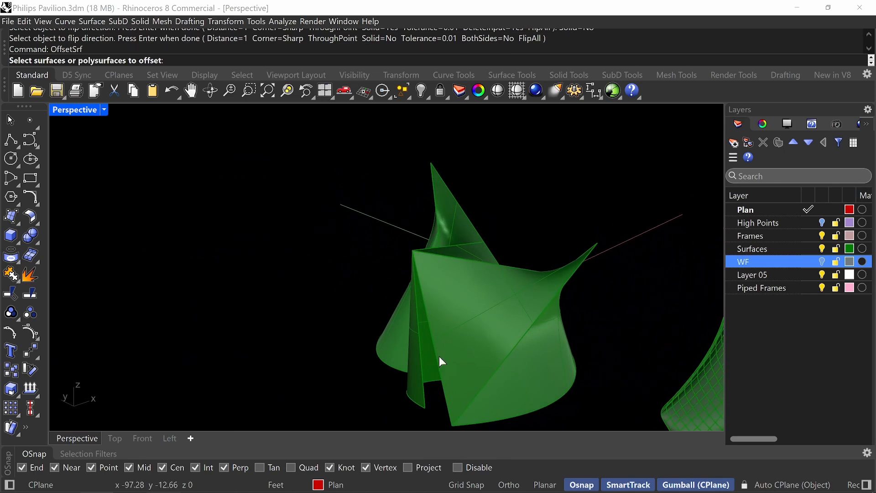
{"action": "left_click", "coordinate": [496, 332]}
{"action": "left_click", "coordinate": [490, 332]}
{"action": "key", "text": "Return"}
{"action": "right_click_drag", "start_coordinate": [589, 330], "coordinate": [651, 298]}
{"action": "type", "text": "f"}
{"action": "key", "text": "Return"}
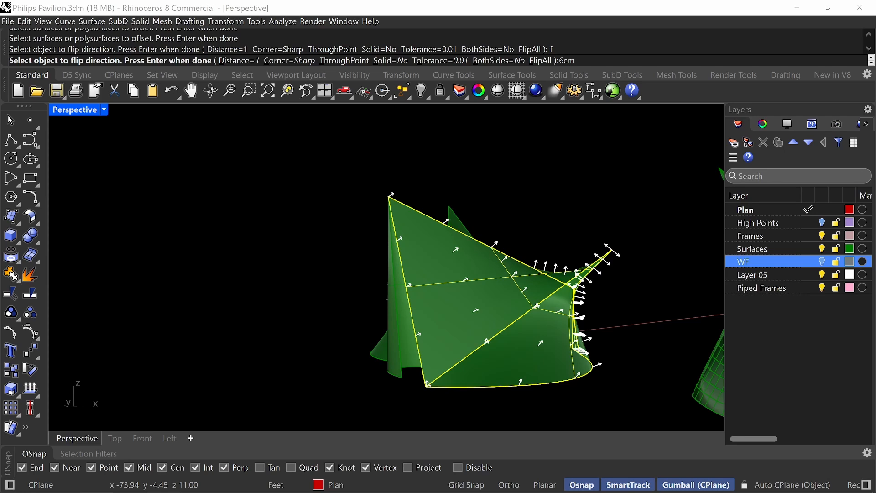
{"action": "key", "text": "Return"}
{"action": "key", "text": "Return"}
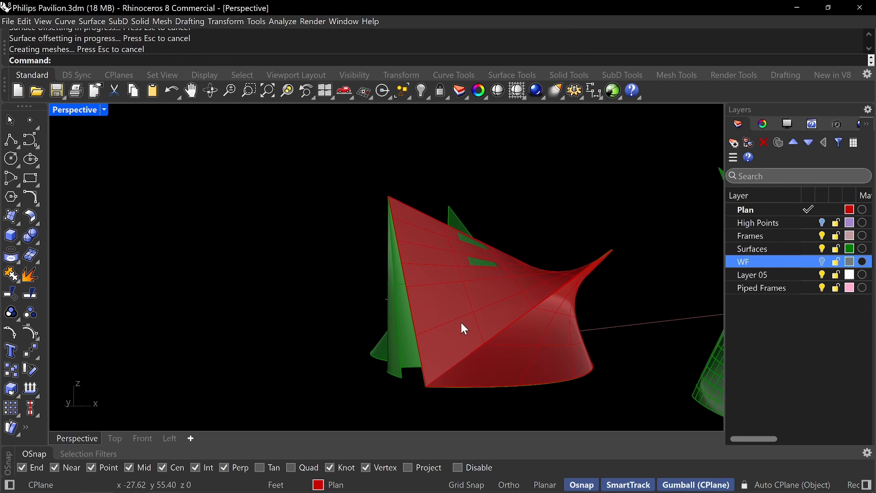
Rebuild the offset triangular wall surface with 20 points and degree 3 in both U and V.
{"action": "left_click", "coordinate": [489, 364]}
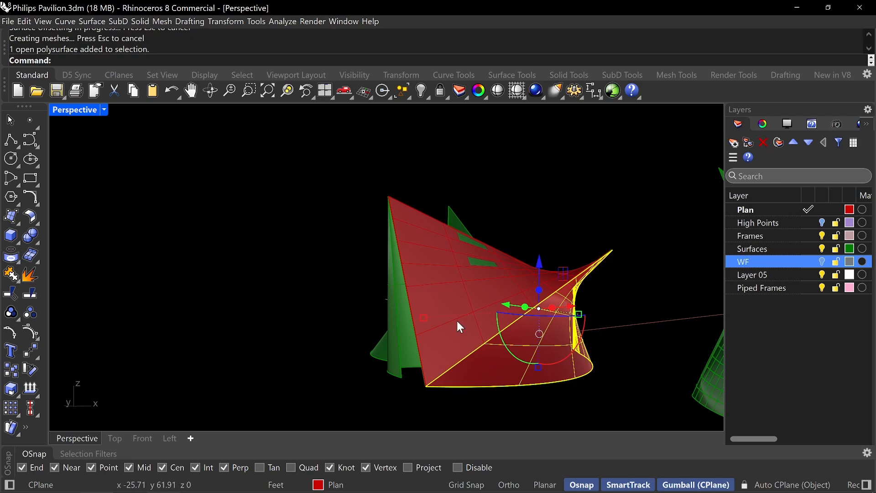
{"action": "left_click", "coordinate": [460, 303], "text": "shift"}
{"action": "type", "text": "Rebuild"}
{"action": "key", "text": "Return"}
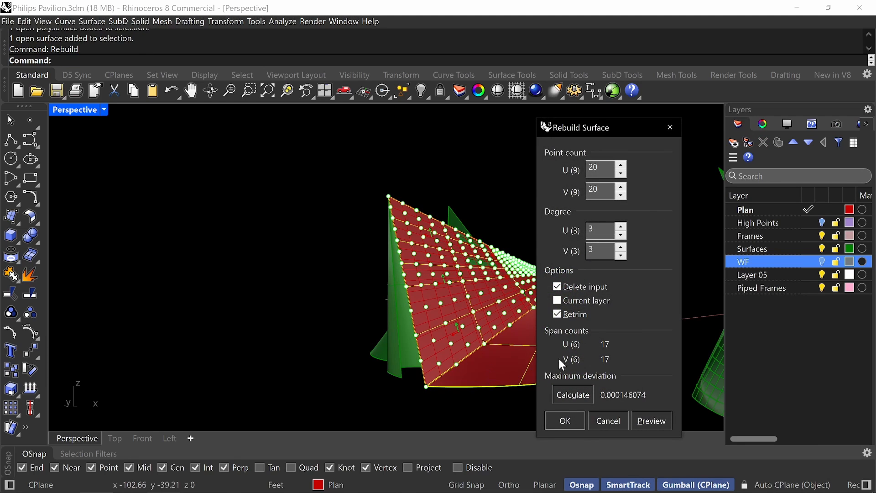
{"action": "left_click", "coordinate": [565, 421]}
{"action": "left_click", "coordinate": [524, 406]}
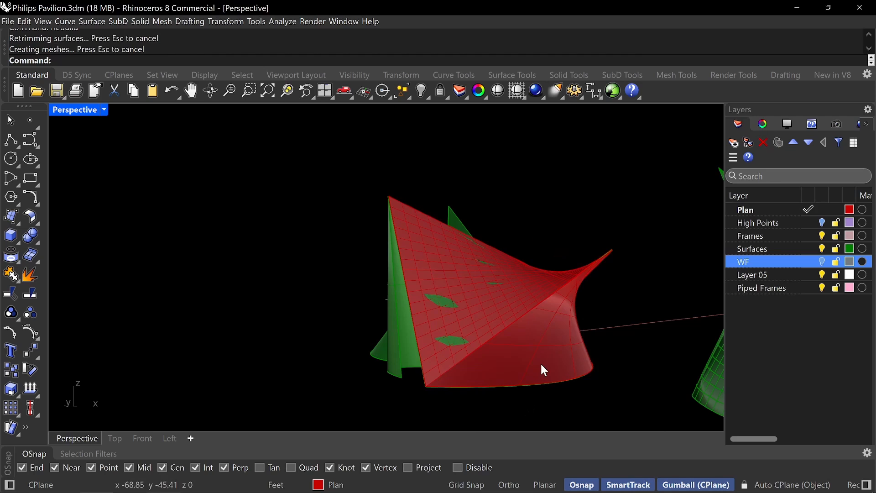
Rebuild the adjoining curved offset wall with 20 by 20 points and degree 3 in both directions.
{"action": "right_click", "coordinate": [541, 363]}
{"action": "left_click", "coordinate": [541, 359]}
{"action": "right_click", "coordinate": [541, 364]}
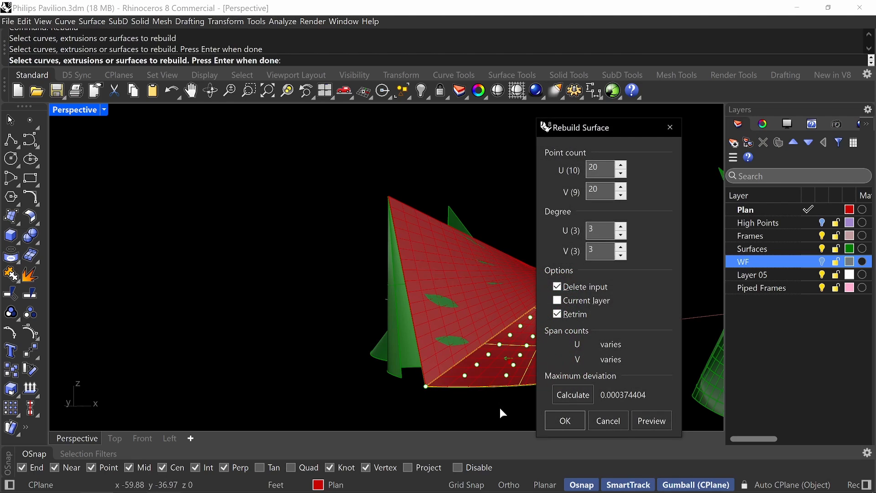
{"action": "left_click", "coordinate": [556, 420]}
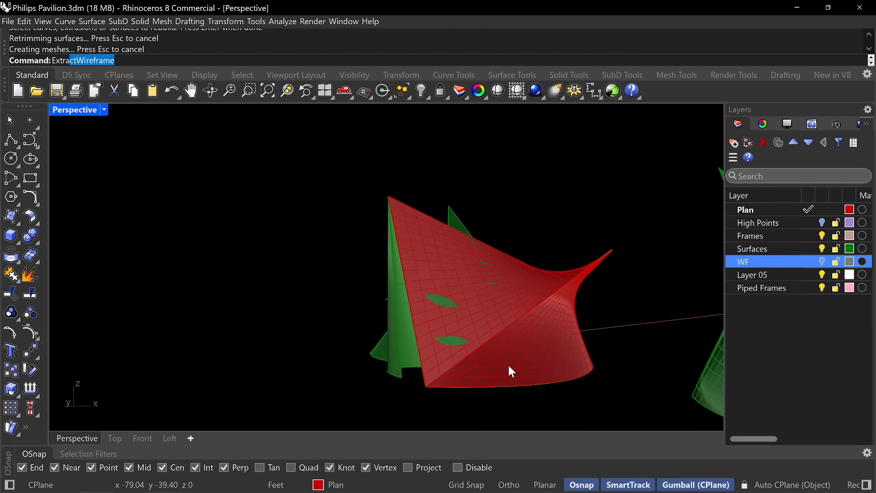
Extract the wireframe curves of both rebuilt offset walls and group them.
{"action": "key", "text": "Escape"}
{"action": "key", "text": "Escape"}
{"action": "type", "text": "Extrac"}
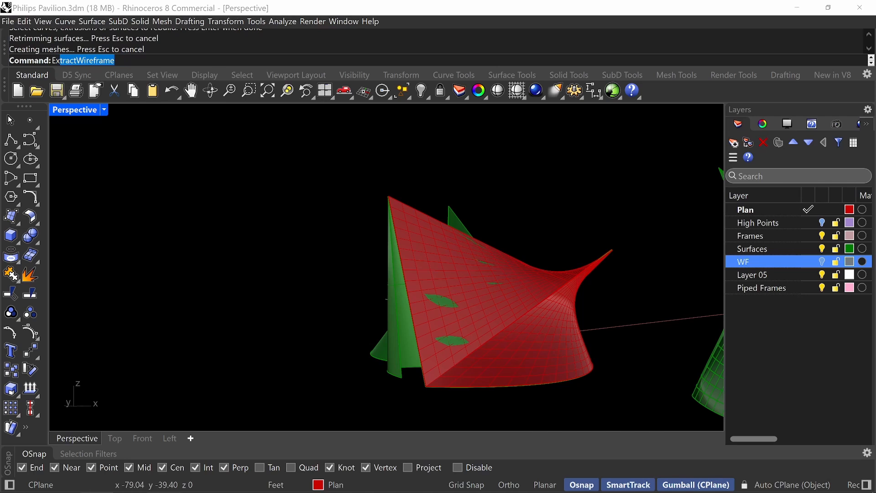
{"action": "type", "text": "t"}
{"action": "key", "text": "Down"}
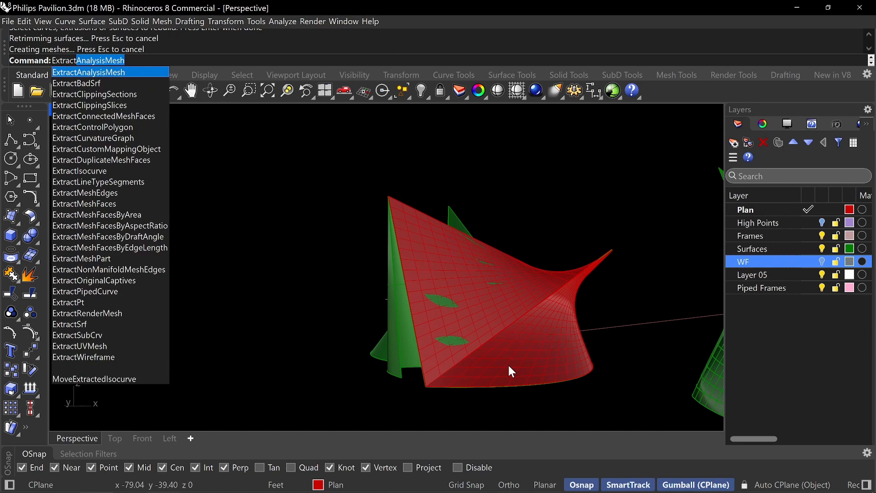
{"action": "type", "text": "ew"}
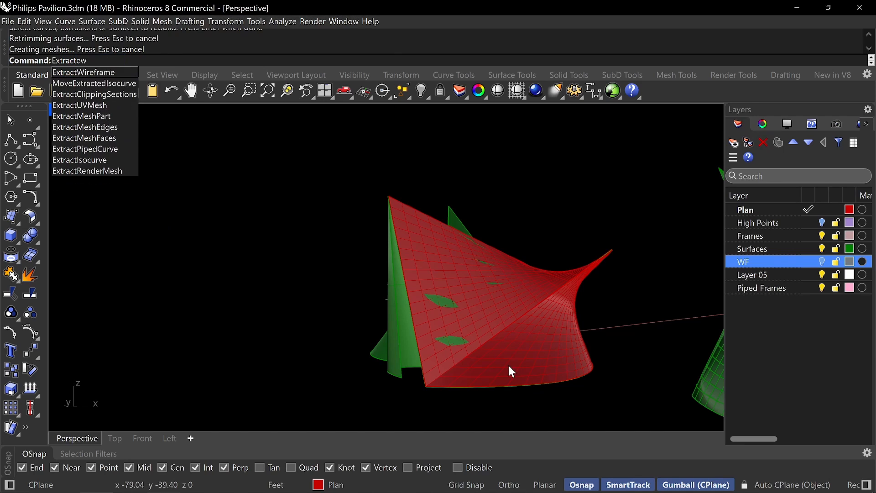
{"action": "key", "text": "Return"}
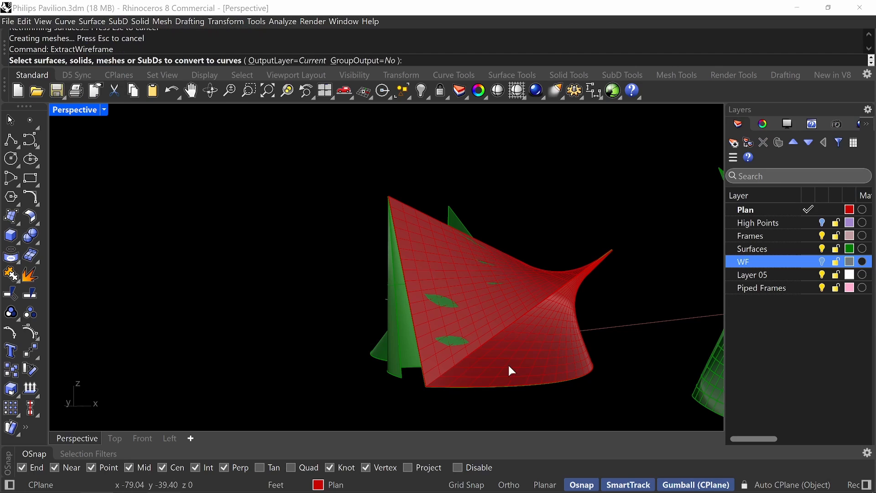
{"action": "left_click", "coordinate": [516, 374]}
{"action": "key", "text": "Return"}
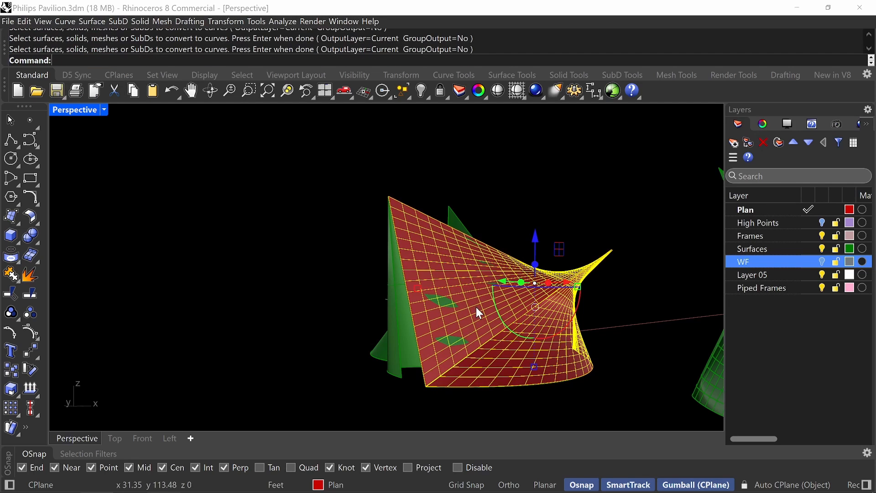
{"action": "key", "text": "Return"}
{"action": "scroll", "coordinate": [473, 305], "scroll_direction": "up", "scroll_amount": 5}
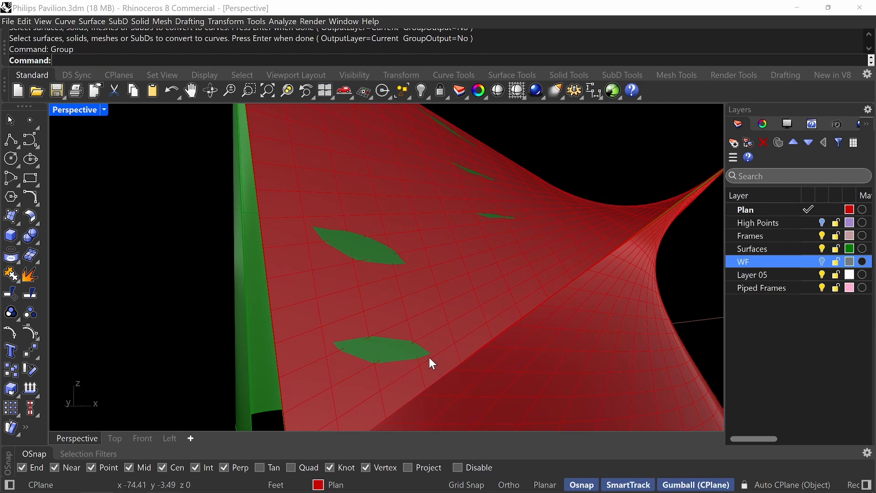
Hide the two rebuilt offset wall surfaces, keeping their grouped wireframe curves displayed.
{"action": "left_click", "coordinate": [453, 380]}
{"action": "type", "text": "Hide"}
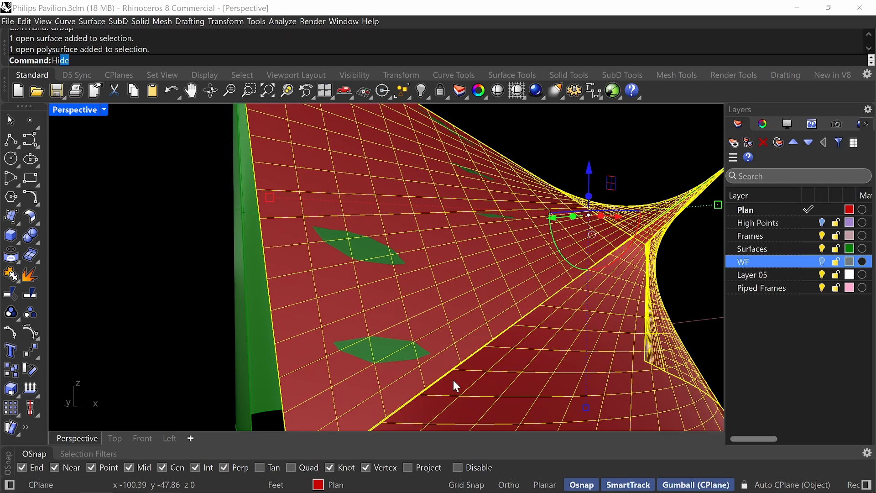
{"action": "key", "text": "Return"}
{"action": "scroll", "coordinate": [473, 330], "scroll_direction": "down", "scroll_amount": 8}
{"action": "right_click_drag", "start_coordinate": [484, 317], "coordinate": [533, 292]}
{"action": "scroll", "coordinate": [534, 294], "scroll_direction": "up", "scroll_amount": 5}
{"action": "left_click", "coordinate": [517, 319]}
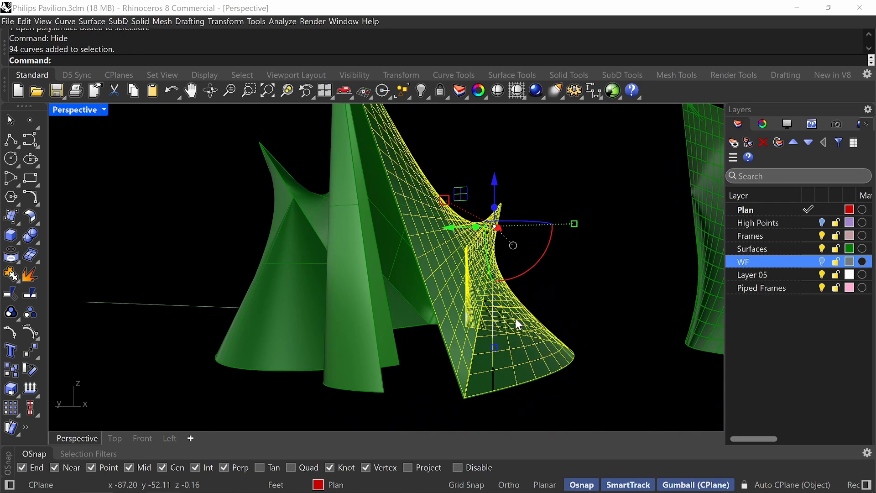
{"action": "key", "text": "Escape"}
{"action": "right_click_drag", "start_coordinate": [446, 293], "coordinate": [445, 352]}
{"action": "scroll", "coordinate": [433, 354], "scroll_direction": "up", "scroll_amount": 5}
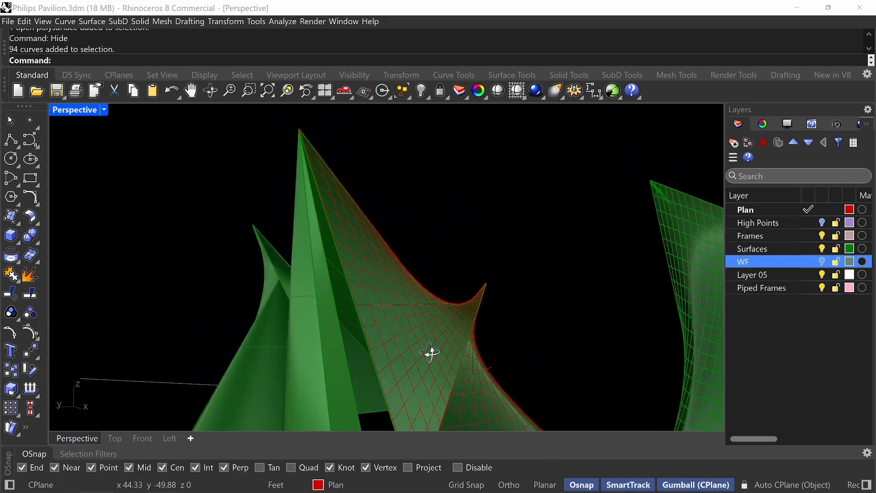
{"action": "scroll", "coordinate": [452, 279], "scroll_direction": "down", "scroll_amount": 3}
{"action": "right_click_drag", "start_coordinate": [452, 280], "coordinate": [383, 322]}
{"action": "type", "text": "Offset"}
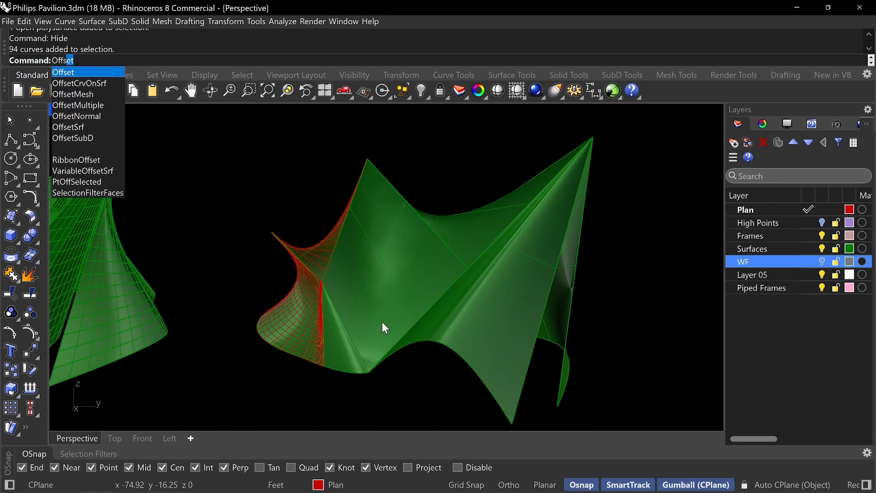
{"action": "key", "text": "Down"}
{"action": "key", "text": "Down"}
{"action": "key", "text": "Down"}
{"action": "key", "text": "Down"}
{"action": "key", "text": "Down"}
{"action": "key", "text": "Down"}
{"action": "key", "text": "Return"}
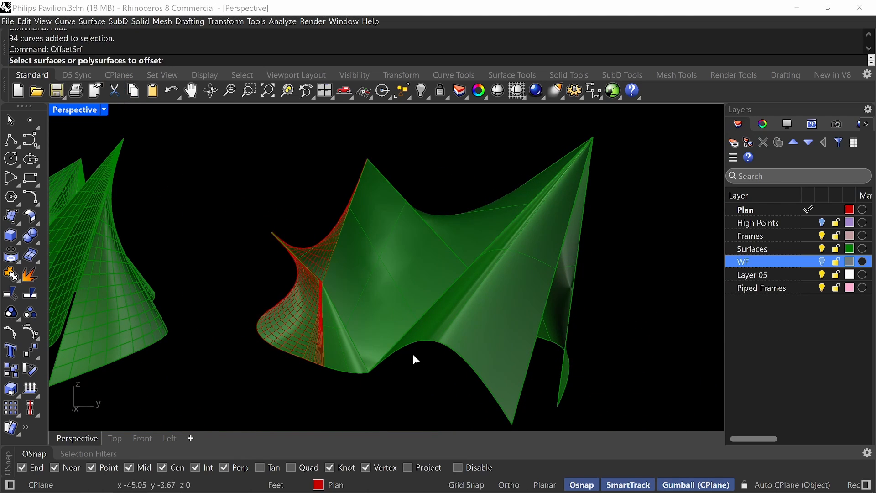
{"action": "left_click", "coordinate": [332, 363]}
{"action": "left_click", "coordinate": [384, 342]}
{"action": "right_click_drag", "start_coordinate": [384, 342], "coordinate": [422, 309]}
{"action": "right_click_drag", "start_coordinate": [370, 275], "coordinate": [351, 290]}
{"action": "left_click", "coordinate": [385, 286]}
{"action": "key", "text": "Return"}
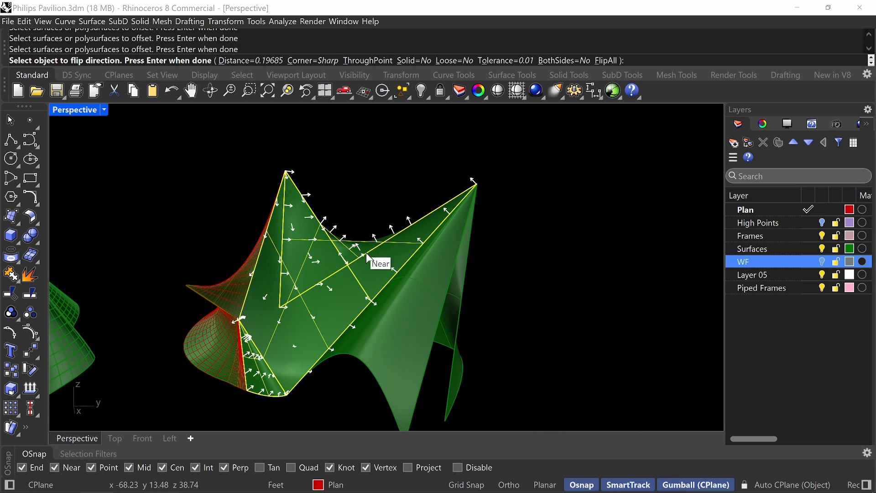
{"action": "key", "text": "Escape"}
{"action": "key", "text": "Return"}
{"action": "left_click", "coordinate": [280, 331]}
{"action": "left_click", "coordinate": [250, 376]}
{"action": "key", "text": "Return"}
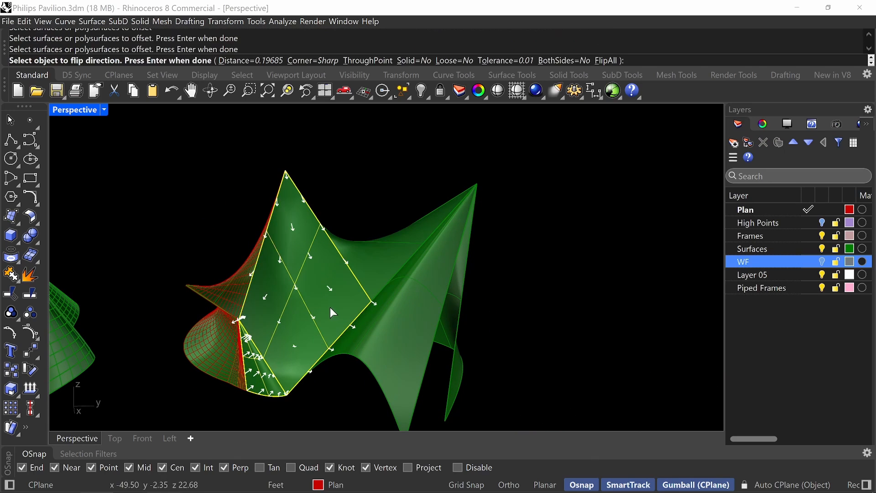
{"action": "right_click_drag", "start_coordinate": [374, 250], "coordinate": [351, 289]}
{"action": "key", "text": "Return"}
{"action": "key", "text": "Return"}
{"action": "left_click", "coordinate": [323, 304]}
Offset the large diamond-shaped wall and its adjoining upper wall by 0.19685 feet as non-solid surfaces.
{"action": "key", "text": "Return"}
{"action": "key", "text": "Return"}
{"action": "key", "text": "Return"}
{"action": "left_click", "coordinate": [311, 290]}
{"action": "key", "text": "Return"}
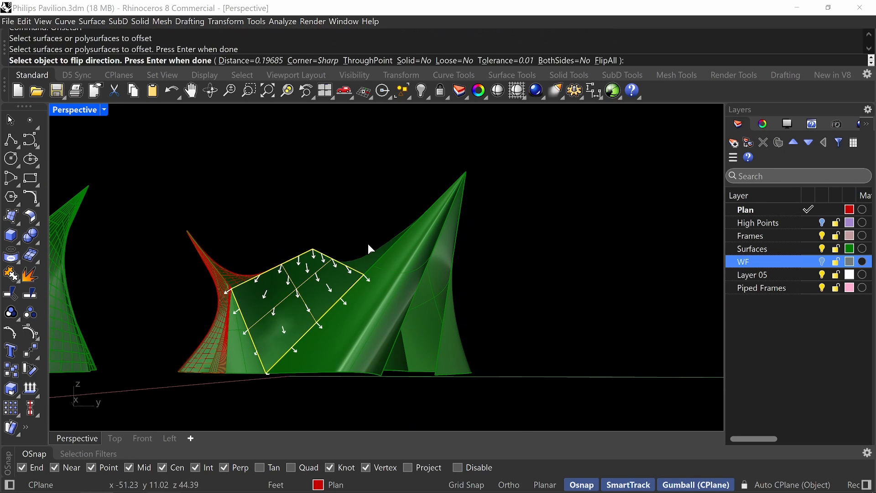
{"action": "key", "text": "Return"}
{"action": "right_click_drag", "start_coordinate": [365, 201], "coordinate": [382, 226]}
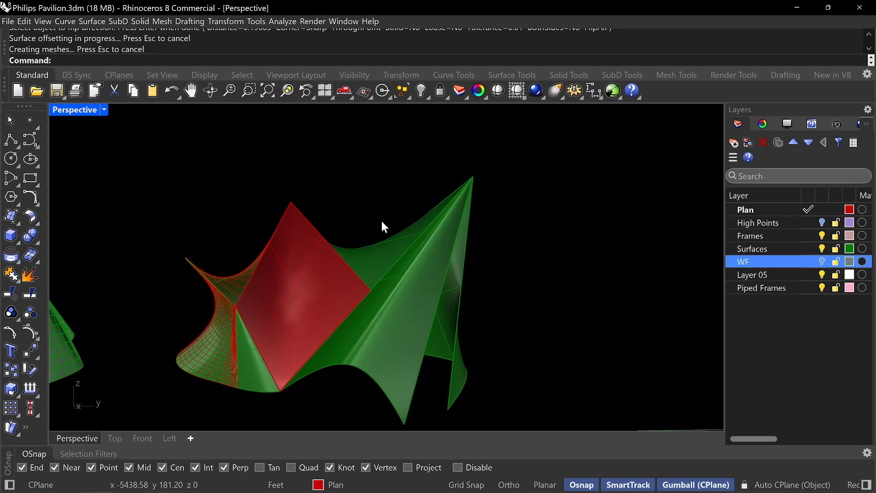
{"action": "key", "text": "Return"}
{"action": "left_click", "coordinate": [373, 259]}
Offset the small curved wall beside the diamond-shaped one and the wall with the arched lower edge by 0.19685 feet.
{"action": "key", "text": "Return"}
{"action": "key", "text": "Return"}
{"action": "right_click_drag", "start_coordinate": [381, 180], "coordinate": [293, 320]}
{"action": "key", "text": "Escape"}
{"action": "key", "text": "Return"}
{"action": "left_click", "coordinate": [289, 322]}
{"action": "key", "text": "Return"}
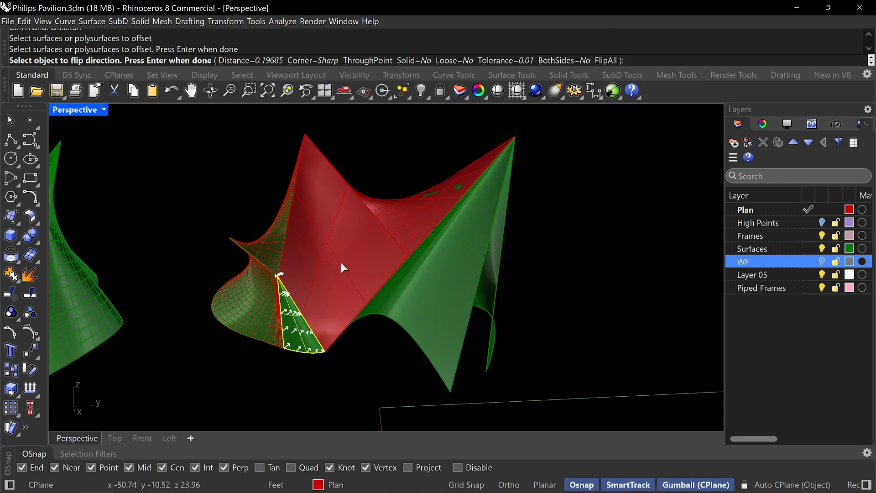
{"action": "key", "text": "Return"}
{"action": "left_click", "coordinate": [431, 332]}
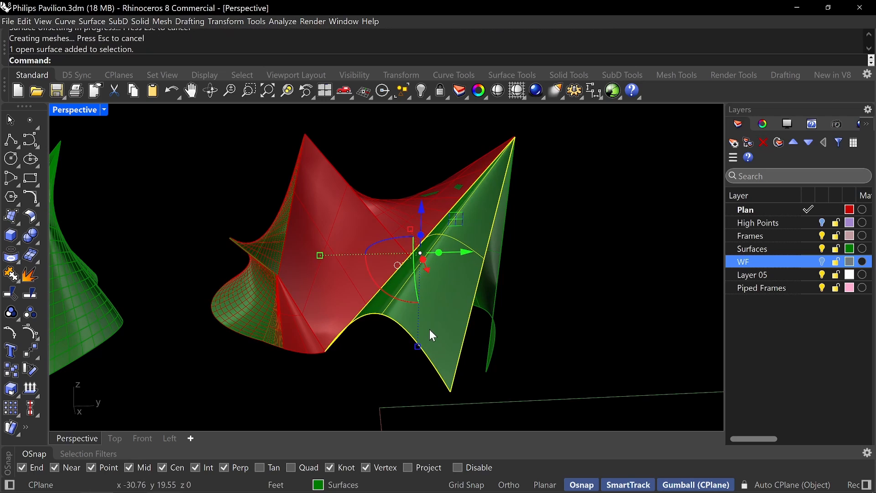
{"action": "key", "text": "Return"}
{"action": "key", "text": "Return"}
Offset the two adjoining curved walls on the opposite side of the pavilion by 0.19685 feet as non-solid surfaces.
{"action": "right_click_drag", "start_coordinate": [475, 335], "coordinate": [416, 354]}
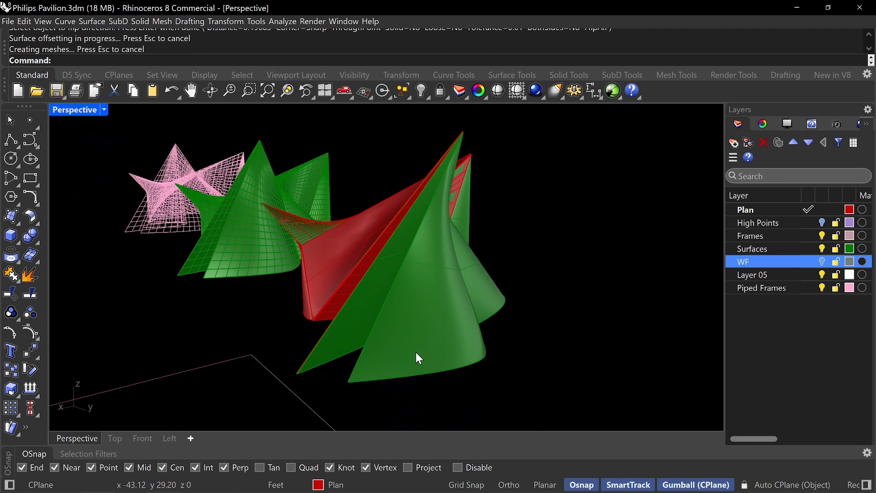
{"action": "left_click", "coordinate": [416, 354]}
{"action": "key", "text": "Return"}
{"action": "key", "text": "Return"}
{"action": "right_click_drag", "start_coordinate": [557, 297], "coordinate": [434, 331]}
{"action": "key", "text": "Return"}
{"action": "left_click", "coordinate": [421, 335]}
{"action": "key", "text": "Return"}
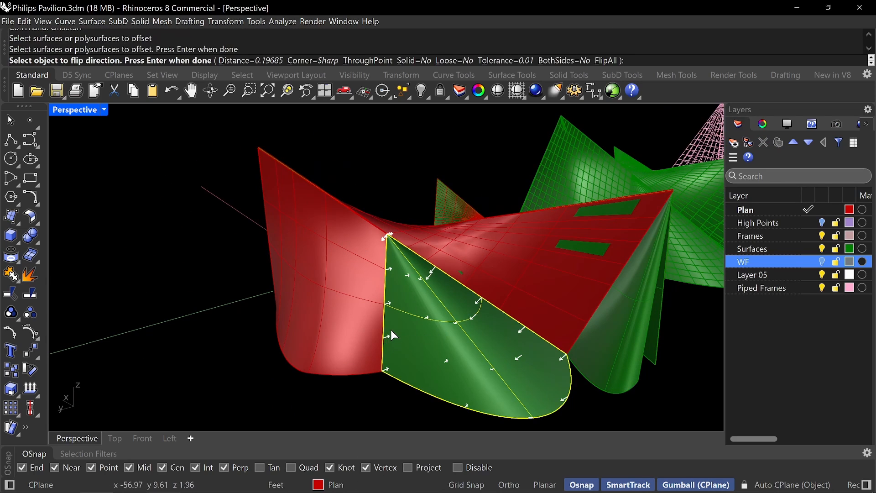
Offset the remaining narrow curved wall beneath the peak by 0.19685 feet as a non-solid surface.
{"action": "key", "text": "Return"}
{"action": "right_click_drag", "start_coordinate": [390, 330], "coordinate": [444, 310]}
{"action": "left_click", "coordinate": [442, 332]}
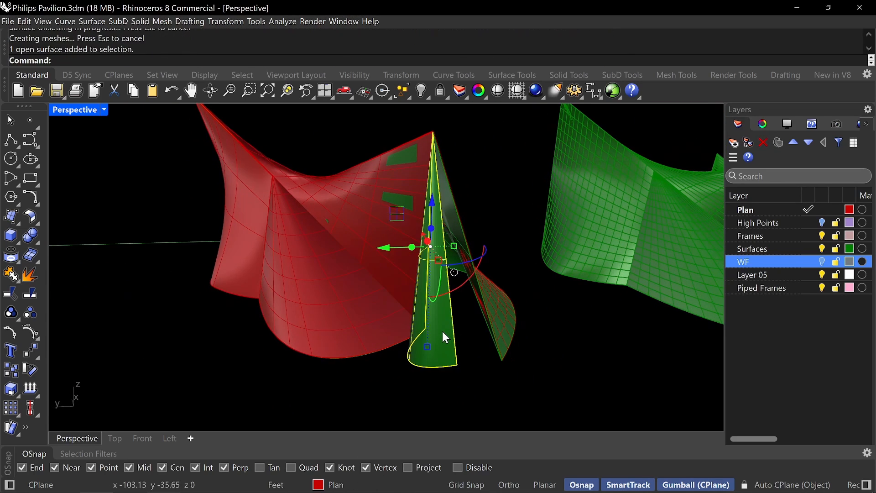
{"action": "key", "text": "Return"}
{"action": "key", "text": "Return"}
{"action": "right_click_drag", "start_coordinate": [393, 347], "coordinate": [388, 327]}
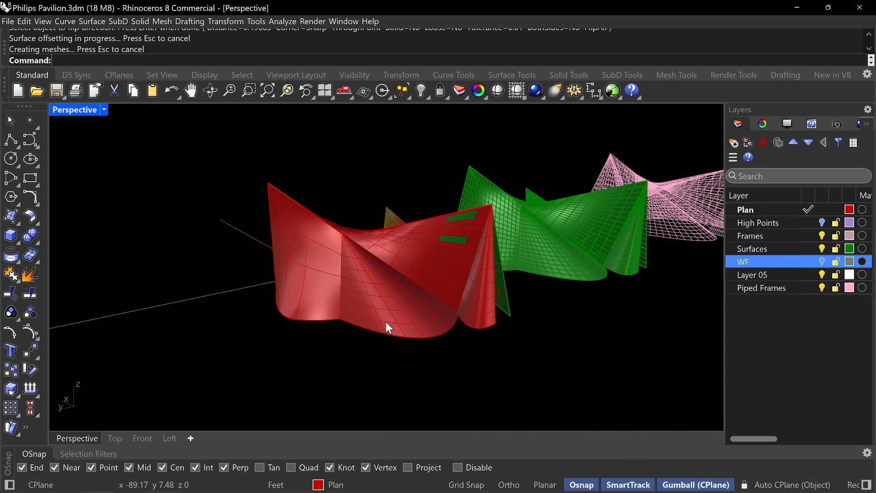
Rebuild all the newly offset walls together with 20 points and degree 3 in U and V, deleting the input and retrimming.
{"action": "type", "text": "Rebuild"}
{"action": "key", "text": "Return"}
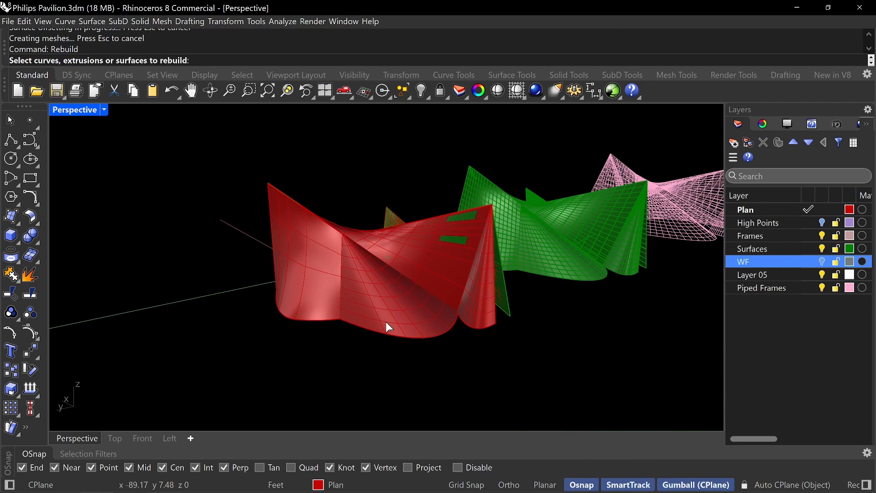
{"action": "left_click", "coordinate": [474, 313]}
{"action": "left_click", "coordinate": [438, 284]}
{"action": "left_click", "coordinate": [414, 325]}
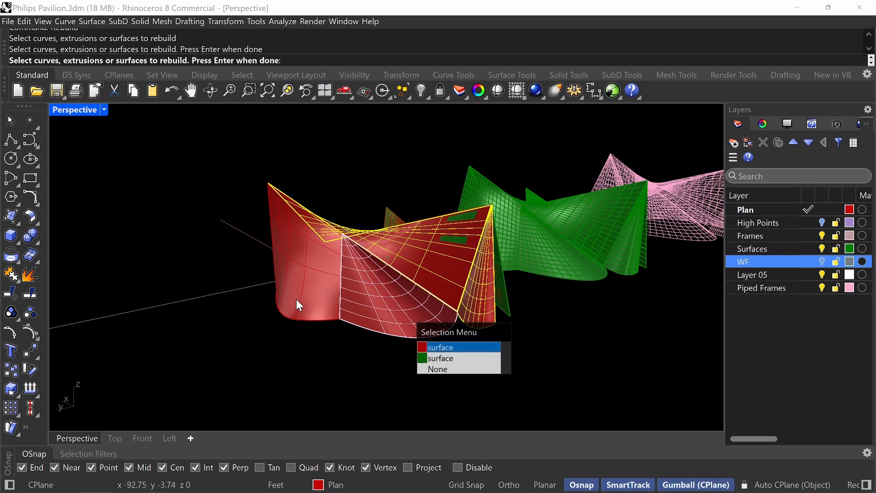
{"action": "left_click", "coordinate": [290, 281]}
{"action": "right_click_drag", "start_coordinate": [297, 284], "coordinate": [375, 313]}
{"action": "left_click", "coordinate": [373, 312]}
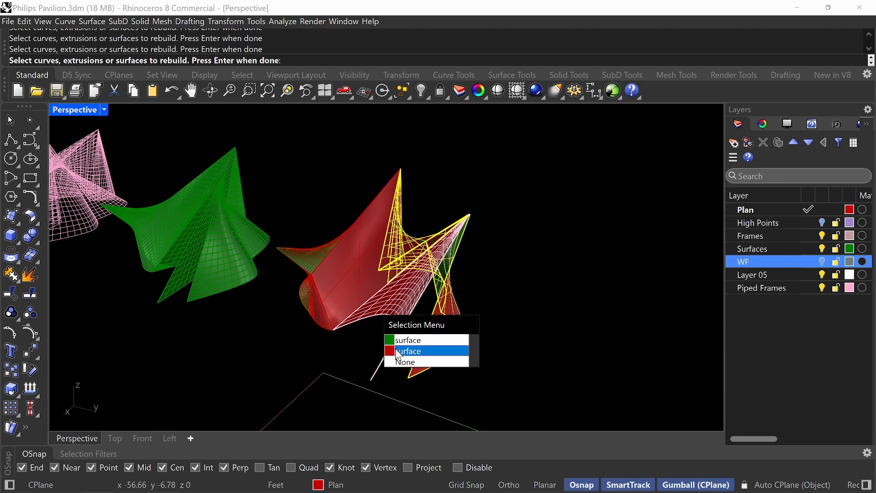
{"action": "left_click", "coordinate": [395, 351]}
{"action": "left_click", "coordinate": [350, 276]}
{"action": "left_click", "coordinate": [375, 304]}
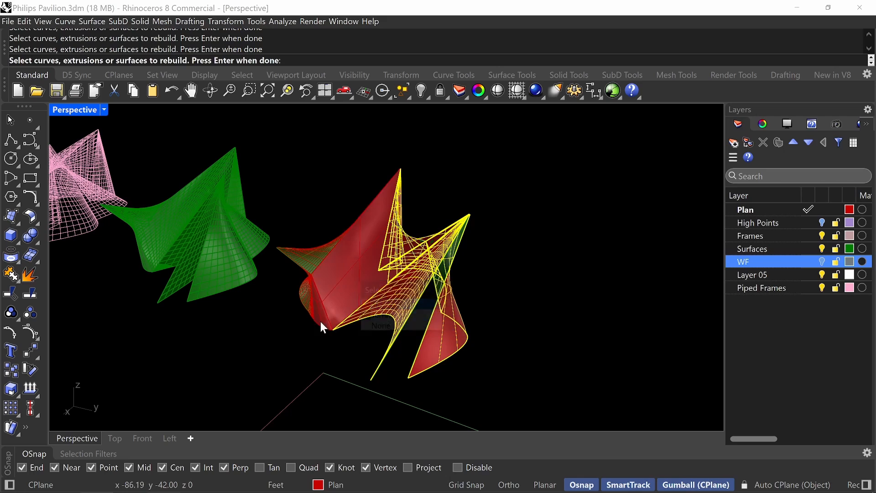
{"action": "scroll", "coordinate": [329, 317], "scroll_direction": "up", "scroll_amount": 5}
{"action": "key", "text": "Return"}
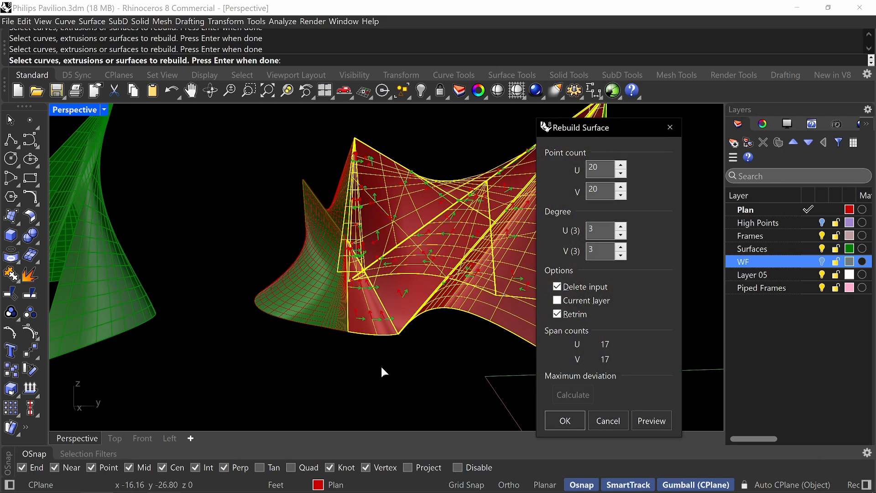
{"action": "key", "text": "Return"}
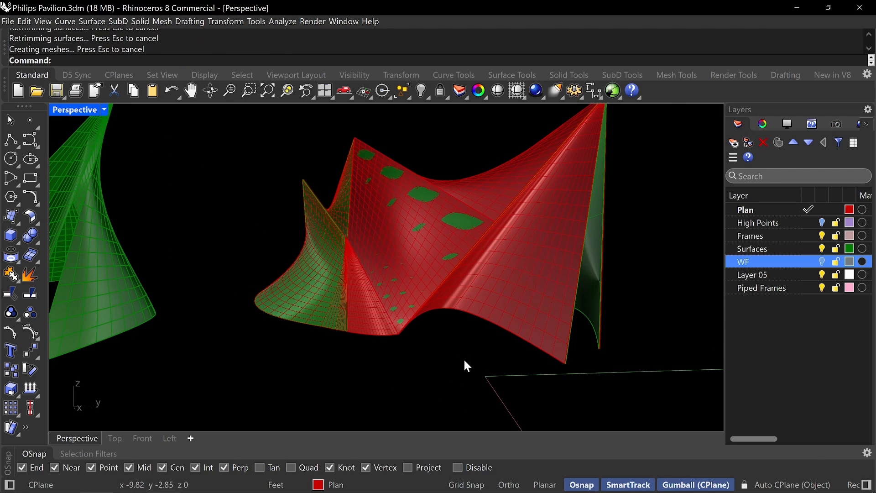
{"action": "right_click_drag", "start_coordinate": [465, 361], "coordinate": [535, 349]}
{"action": "type", "text": "Extra"}
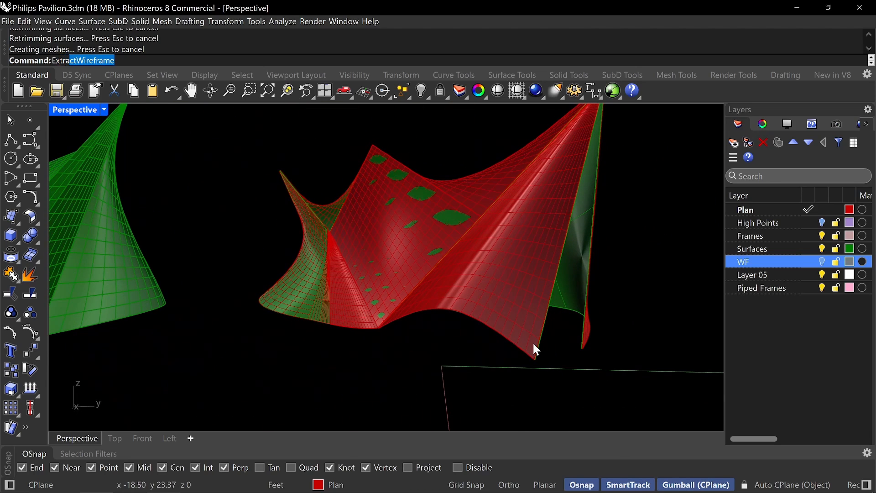
{"action": "type", "text": "ctsd"}
{"action": "key", "text": "Escape"}
{"action": "type", "text": "Ext"}
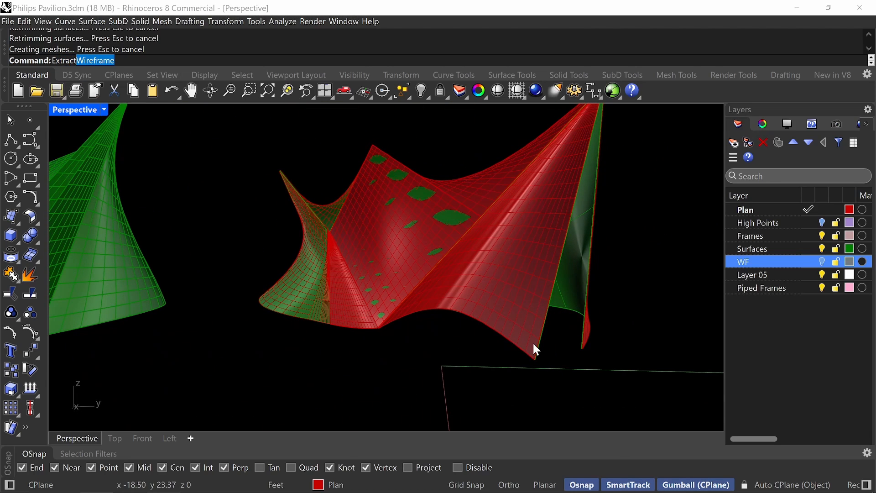
{"action": "key", "text": "Escape"}
{"action": "key", "text": "BackSpace"}
Extract the wireframe curves of the newly rebuilt offset walls onto the current layer and group them.
{"action": "type", "text": "xtract"}
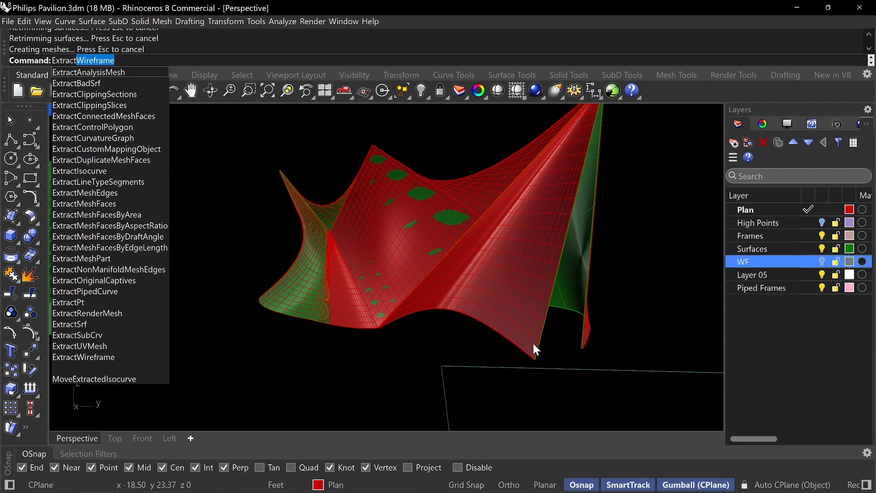
{"action": "type", "text": "ei"}
{"action": "key", "text": "BackSpace"}
{"action": "key", "text": "BackSpace"}
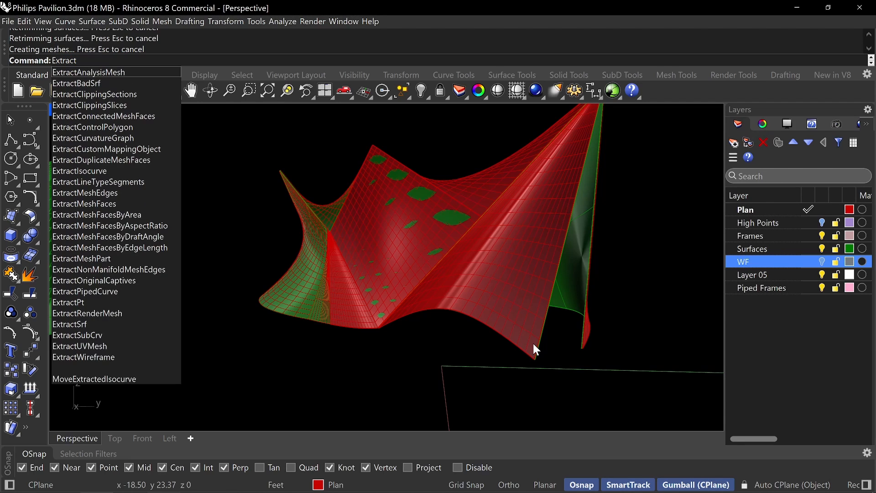
{"action": "type", "text": "w"}
{"action": "key", "text": "Return"}
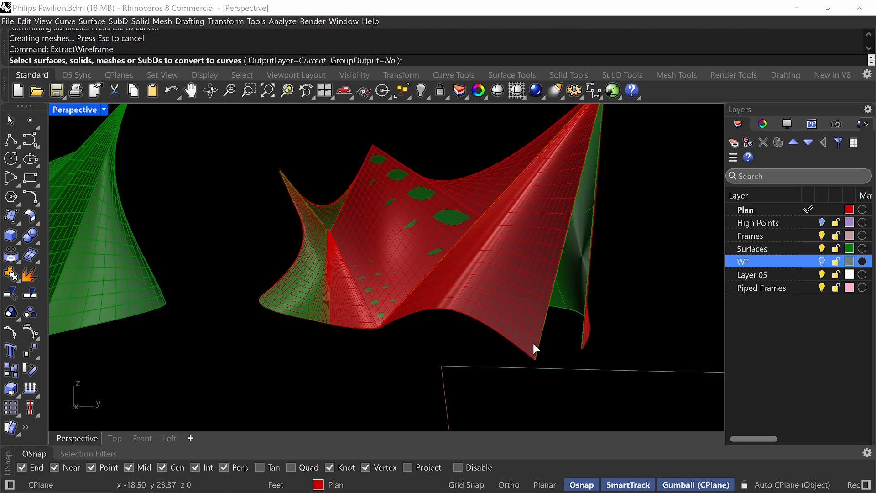
{"action": "left_click", "coordinate": [513, 299]}
{"action": "left_click", "coordinate": [408, 282]}
{"action": "left_click", "coordinate": [353, 308]}
{"action": "right_click_drag", "start_coordinate": [352, 308], "coordinate": [355, 337]}
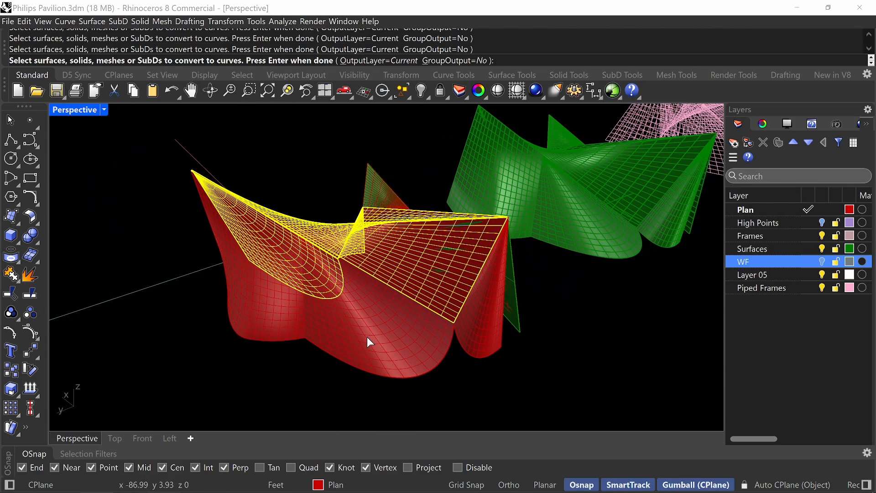
{"action": "left_click", "coordinate": [250, 313]}
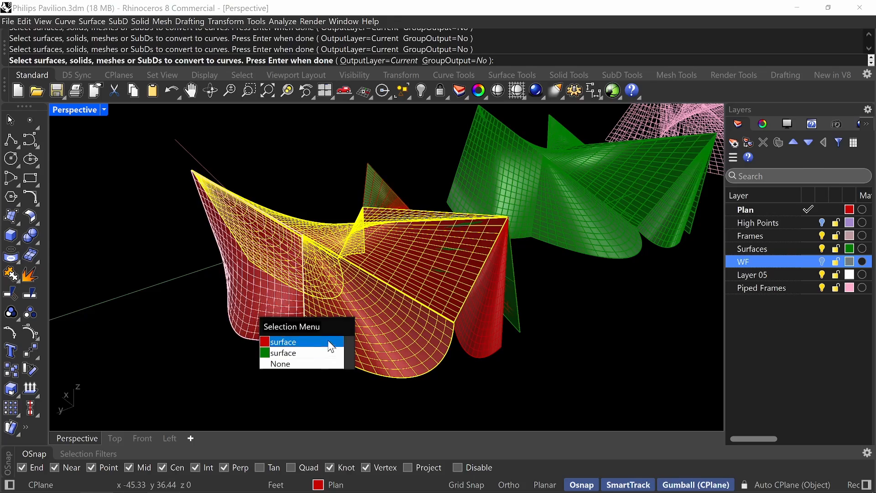
{"action": "left_click", "coordinate": [331, 347]}
{"action": "left_click", "coordinate": [470, 331]}
{"action": "right_click_drag", "start_coordinate": [439, 328], "coordinate": [480, 307]}
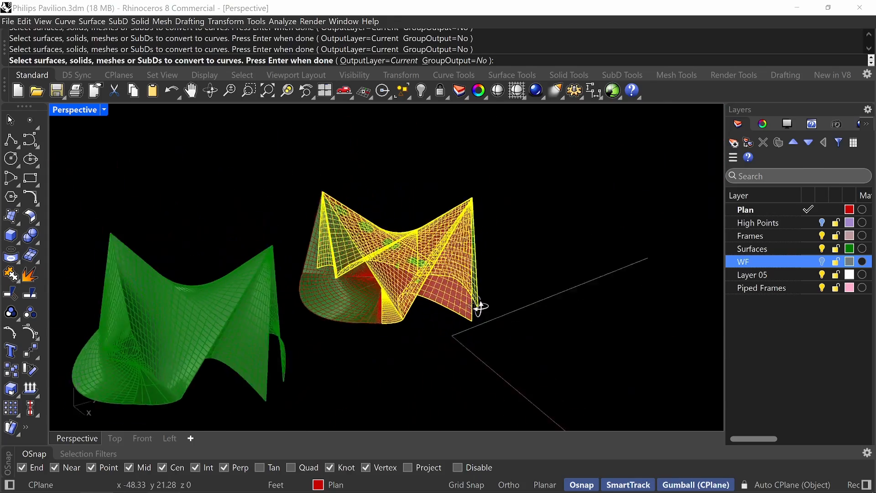
{"action": "scroll", "coordinate": [480, 308], "scroll_direction": "up", "scroll_amount": 3}
{"action": "key", "text": "Return"}
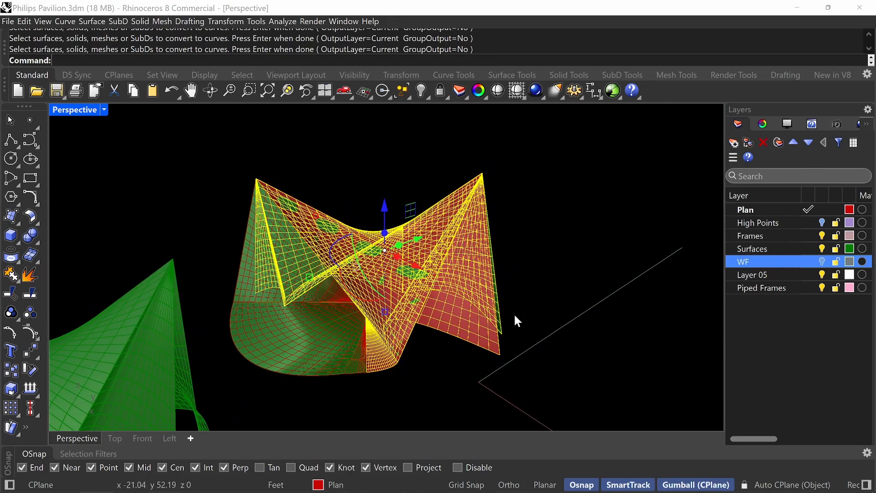
{"action": "key", "text": "ctrl+g"}
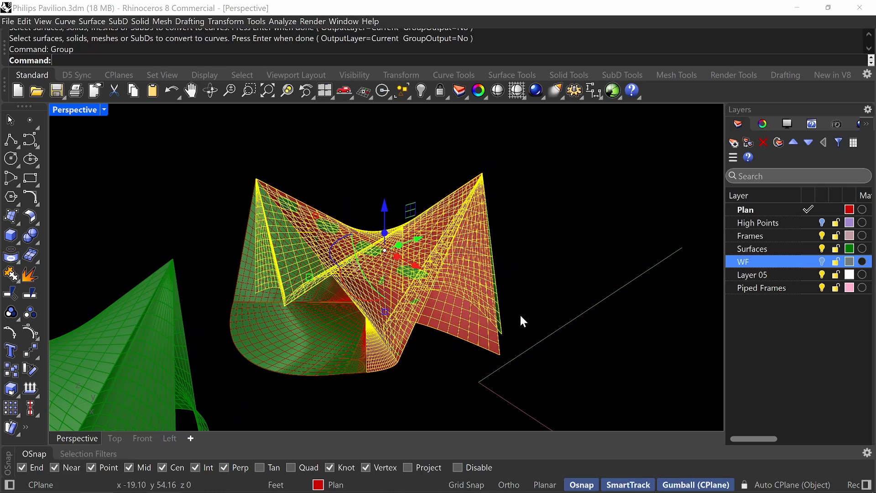
Select the rebuilt offset wall surfaces around the pavilion, except the narrow wall beneath the peak, and hide them together.
{"action": "scroll", "coordinate": [520, 315], "scroll_direction": "up", "scroll_amount": 4}
{"action": "left_click", "coordinate": [467, 368]}
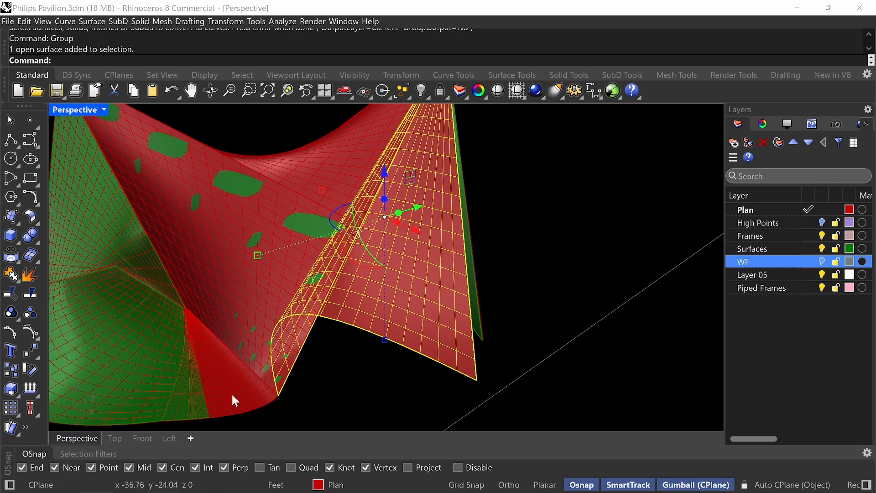
{"action": "scroll", "coordinate": [233, 396], "scroll_direction": "up", "scroll_amount": 4}
{"action": "scroll", "coordinate": [237, 364], "scroll_direction": "up", "scroll_amount": 4}
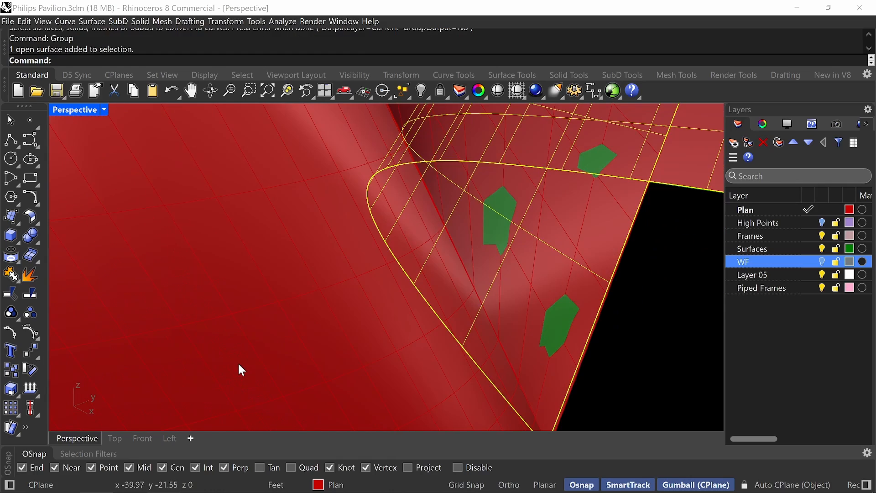
{"action": "left_click", "coordinate": [237, 361], "text": "shift"}
{"action": "scroll", "coordinate": [238, 361], "scroll_direction": "down", "scroll_amount": 4}
{"action": "right_click_drag", "start_coordinate": [329, 300], "coordinate": [331, 371], "text": "shift"}
{"action": "left_click", "coordinate": [319, 279], "text": "shift"}
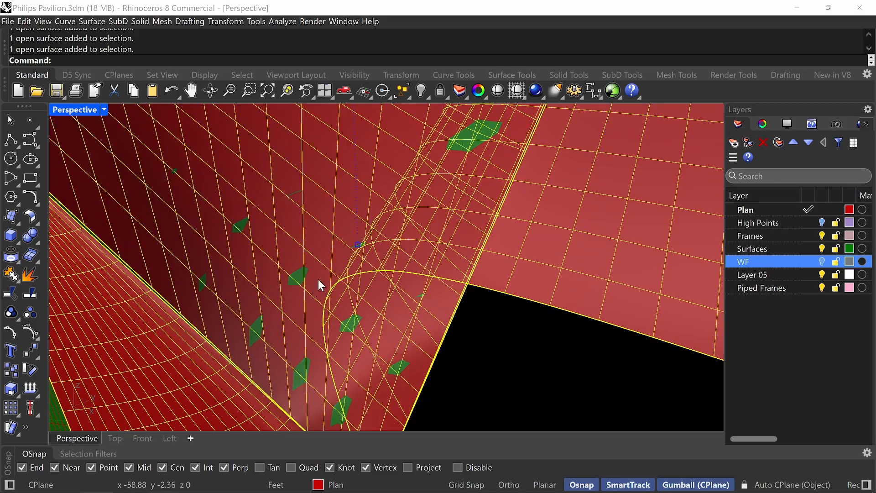
{"action": "scroll", "coordinate": [319, 279], "scroll_direction": "down", "scroll_amount": 5}
{"action": "right_click_drag", "start_coordinate": [405, 280], "coordinate": [354, 278]}
{"action": "right_click_drag", "start_coordinate": [353, 279], "coordinate": [365, 374], "text": "shift"}
{"action": "right_click_drag", "start_coordinate": [365, 374], "coordinate": [413, 365]}
{"action": "scroll", "coordinate": [438, 296], "scroll_direction": "up", "scroll_amount": 2}
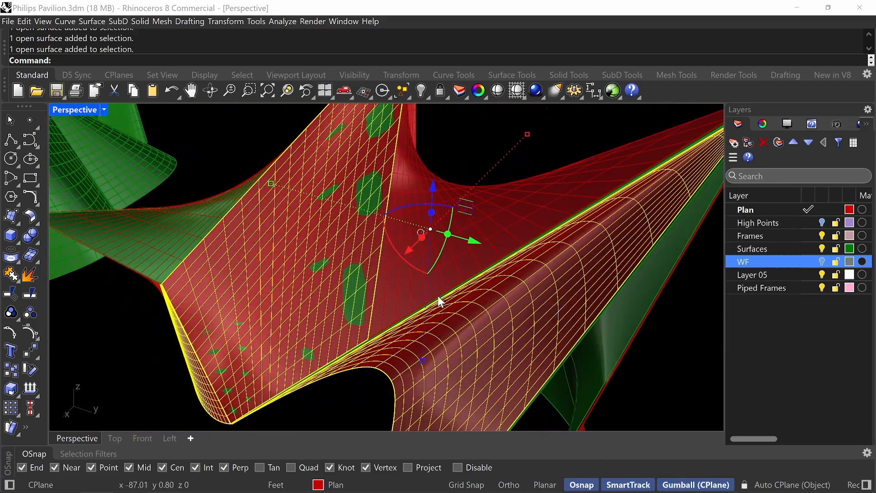
{"action": "scroll", "coordinate": [437, 280], "scroll_direction": "down", "scroll_amount": 2}
{"action": "scroll", "coordinate": [436, 280], "scroll_direction": "up", "scroll_amount": 3}
{"action": "left_click", "coordinate": [435, 282], "text": "shift"}
{"action": "scroll", "coordinate": [434, 283], "scroll_direction": "down", "scroll_amount": 6}
{"action": "right_click_drag", "start_coordinate": [506, 317], "coordinate": [436, 322]}
{"action": "scroll", "coordinate": [405, 379], "scroll_direction": "up", "scroll_amount": 7}
{"action": "left_click", "coordinate": [390, 363], "text": "shift"}
{"action": "scroll", "coordinate": [391, 364], "scroll_direction": "down", "scroll_amount": 4}
{"action": "right_click_drag", "start_coordinate": [534, 350], "coordinate": [533, 354]}
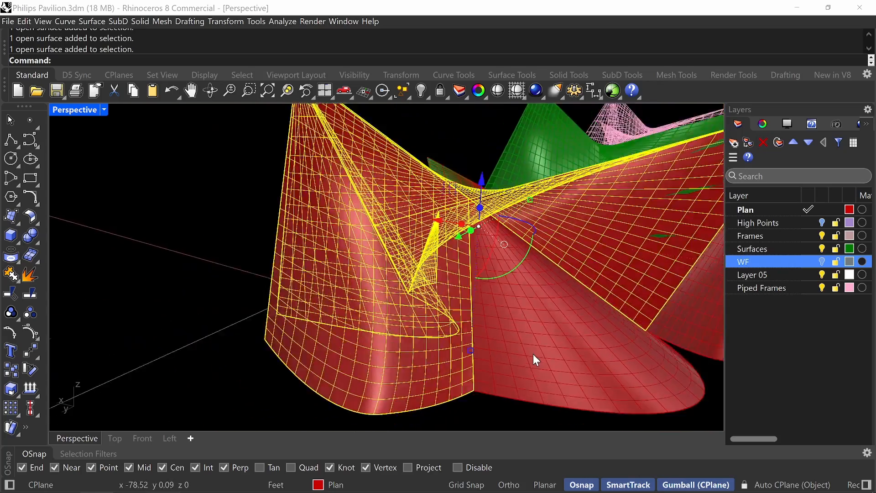
{"action": "scroll", "coordinate": [511, 360], "scroll_direction": "up", "scroll_amount": 5}
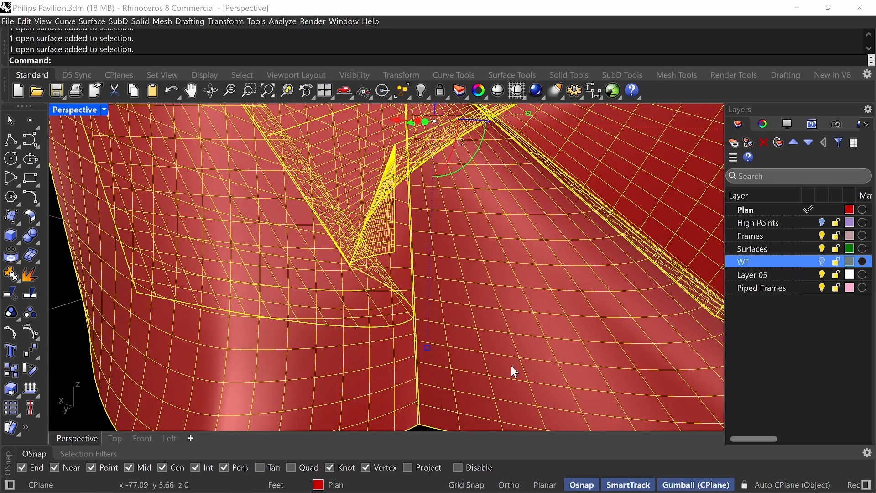
{"action": "key", "text": "ctrl+h"}
Hide the remaining narrow offset wall surface beneath the peak.
{"action": "right_click_drag", "start_coordinate": [511, 366], "coordinate": [507, 306]}
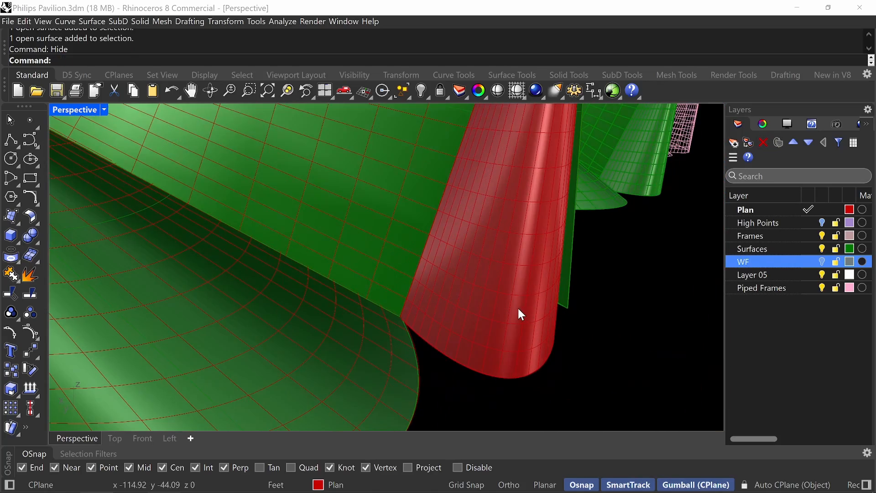
{"action": "left_click", "coordinate": [519, 308]}
{"action": "key", "text": "ctrl+h"}
Examine the gridded pavilion, the panelled shell copy and the piped frame copy from several sides.
{"action": "right_click_drag", "start_coordinate": [491, 340], "coordinate": [409, 319]}
{"action": "scroll", "coordinate": [502, 310], "scroll_direction": "down", "scroll_amount": 5}
{"action": "scroll", "coordinate": [428, 279], "scroll_direction": "up", "scroll_amount": 5}
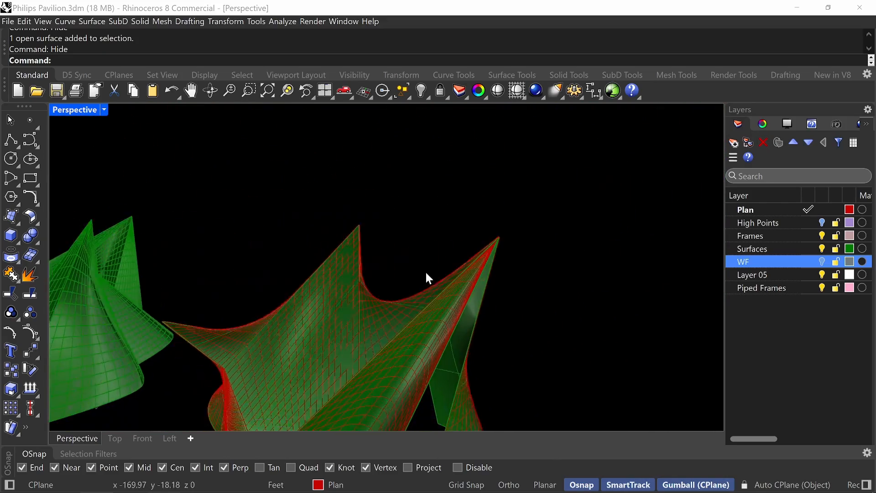
{"action": "scroll", "coordinate": [428, 277], "scroll_direction": "up", "scroll_amount": 4}
{"action": "scroll", "coordinate": [448, 295], "scroll_direction": "down", "scroll_amount": 8}
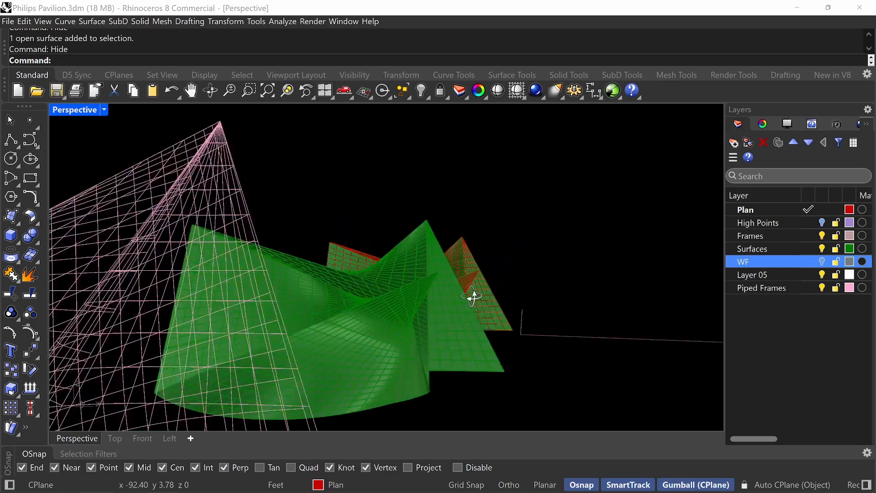
{"action": "scroll", "coordinate": [526, 320], "scroll_direction": "down", "scroll_amount": 6}
{"action": "right_click_drag", "start_coordinate": [526, 319], "coordinate": [636, 360]}
{"action": "scroll", "coordinate": [637, 360], "scroll_direction": "up", "scroll_amount": 4}
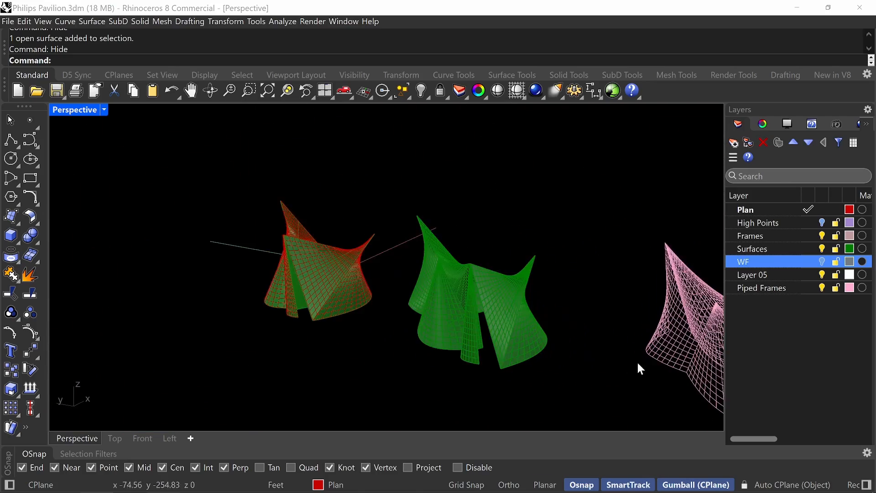
{"action": "scroll", "coordinate": [407, 320], "scroll_direction": "up", "scroll_amount": 10}
{"action": "scroll", "coordinate": [525, 347], "scroll_direction": "down", "scroll_amount": 8}
{"action": "right_click_drag", "start_coordinate": [493, 319], "coordinate": [406, 309]}
{"action": "scroll", "coordinate": [399, 361], "scroll_direction": "up", "scroll_amount": 4}
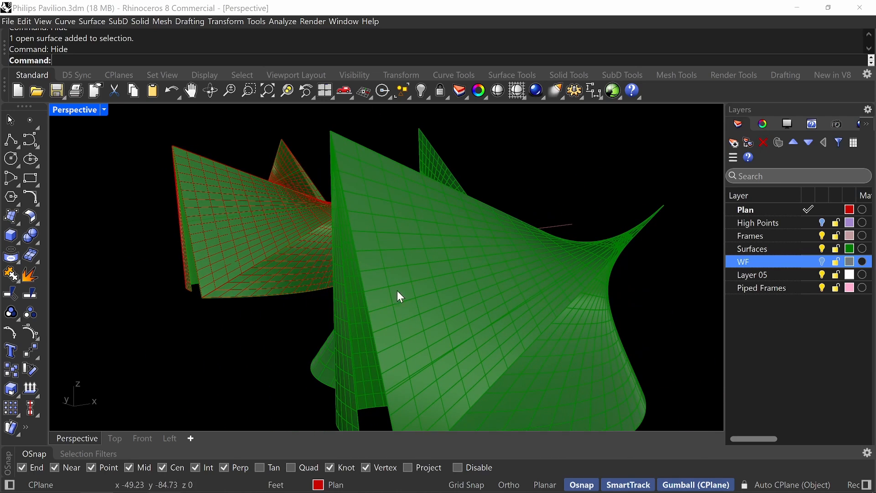
Start OffsetSrf on one panel of the green shell copy and flip its offset direction.
{"action": "scroll", "coordinate": [397, 292], "scroll_direction": "down", "scroll_amount": 5}
{"action": "key", "text": "Down"}
{"action": "key", "text": "Down"}
{"action": "key", "text": "Down"}
{"action": "key", "text": "Down"}
{"action": "key", "text": "Down"}
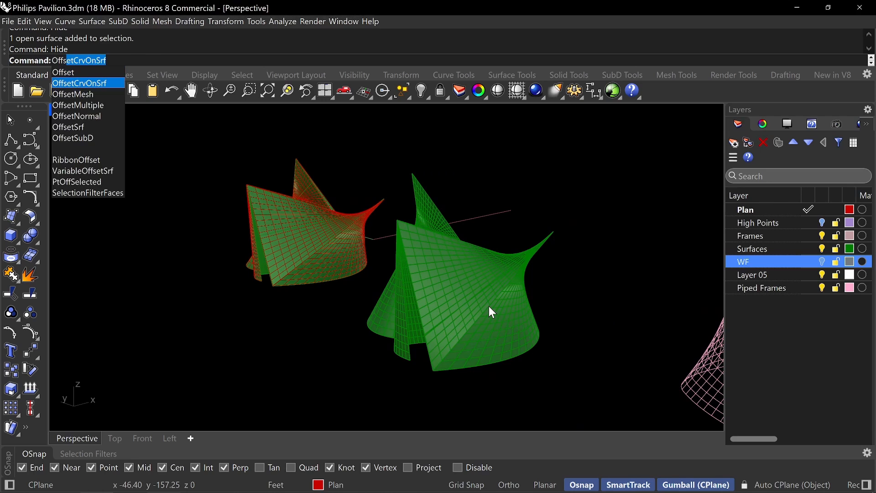
{"action": "key", "text": "Return"}
{"action": "scroll", "coordinate": [489, 305], "scroll_direction": "up", "scroll_amount": 4}
{"action": "scroll", "coordinate": [485, 304], "scroll_direction": "up", "scroll_amount": 3}
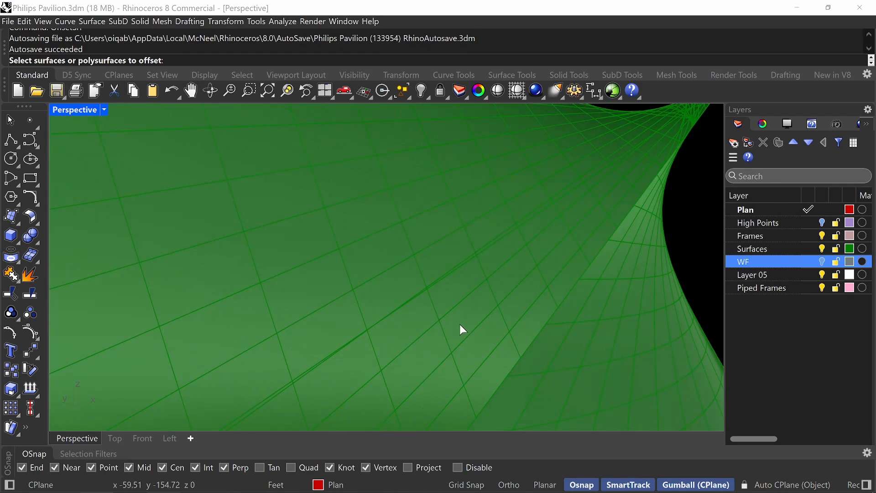
{"action": "left_click", "coordinate": [484, 290]}
{"action": "key", "text": "Return"}
{"action": "scroll", "coordinate": [499, 270], "scroll_direction": "up", "scroll_amount": 2}
{"action": "scroll", "coordinate": [543, 252], "scroll_direction": "down", "scroll_amount": 2}
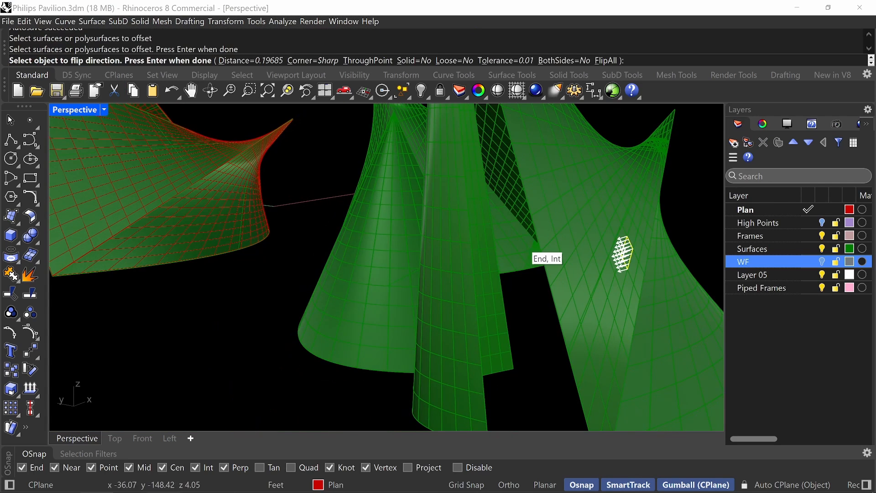
{"action": "type", "text": "f"}
{"action": "key", "text": "Return"}
{"action": "scroll", "coordinate": [533, 243], "scroll_direction": "up", "scroll_amount": 3}
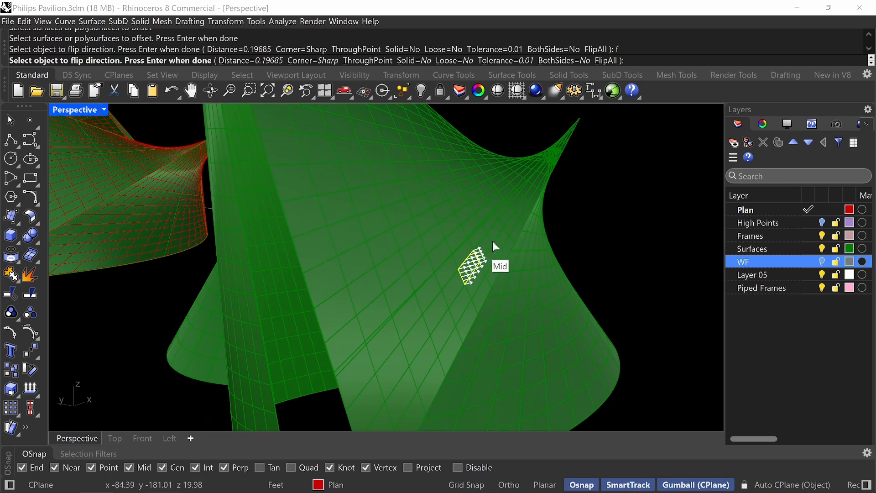
Offset the chosen panel by 2.5 cm to both sides as a solid, deleting the input surface.
{"action": "left_click", "coordinate": [414, 60]}
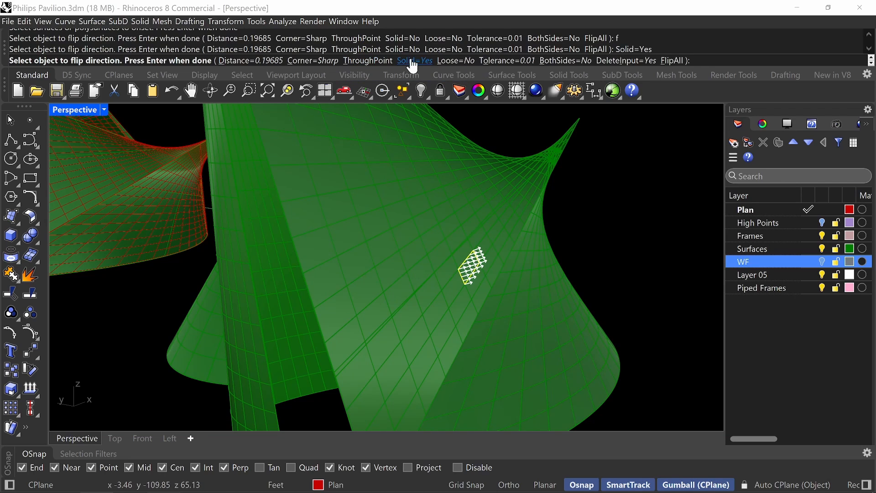
{"action": "left_click", "coordinate": [551, 60]}
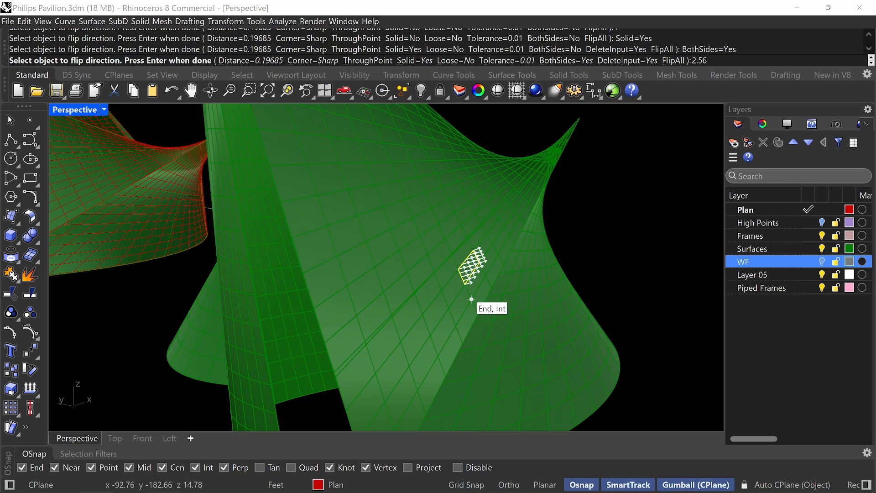
{"action": "type", "text": "2.5cm"}
{"action": "key", "text": "Return"}
Inspect the edges and thickness of the solid panel on the shell copy at close range.
{"action": "key", "text": "Return"}
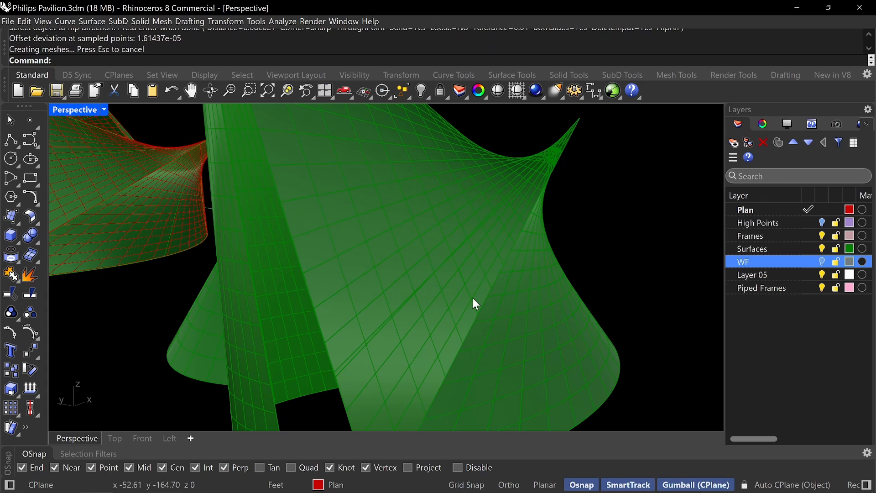
{"action": "scroll", "coordinate": [456, 283], "scroll_direction": "up", "scroll_amount": 8}
{"action": "type", "text": "Z"}
{"action": "key", "text": "Return"}
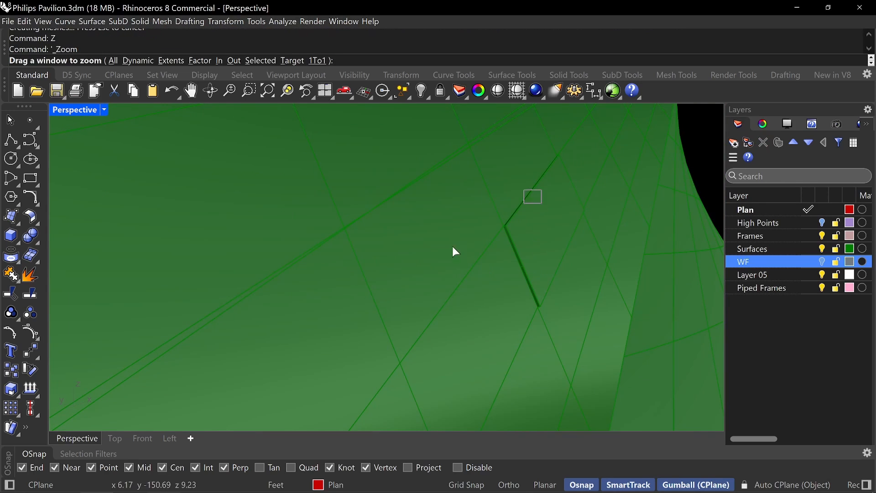
{"action": "left_click_drag", "start_coordinate": [453, 245], "coordinate": [410, 269]}
{"action": "left_click", "coordinate": [588, 273]}
{"action": "right_click_drag", "start_coordinate": [603, 267], "coordinate": [532, 228]}
{"action": "key", "text": "Escape"}
{"action": "scroll", "coordinate": [587, 256], "scroll_direction": "down", "scroll_amount": 15}
{"action": "scroll", "coordinate": [525, 216], "scroll_direction": "up", "scroll_amount": 6}
{"action": "scroll", "coordinate": [532, 228], "scroll_direction": "down", "scroll_amount": 6}
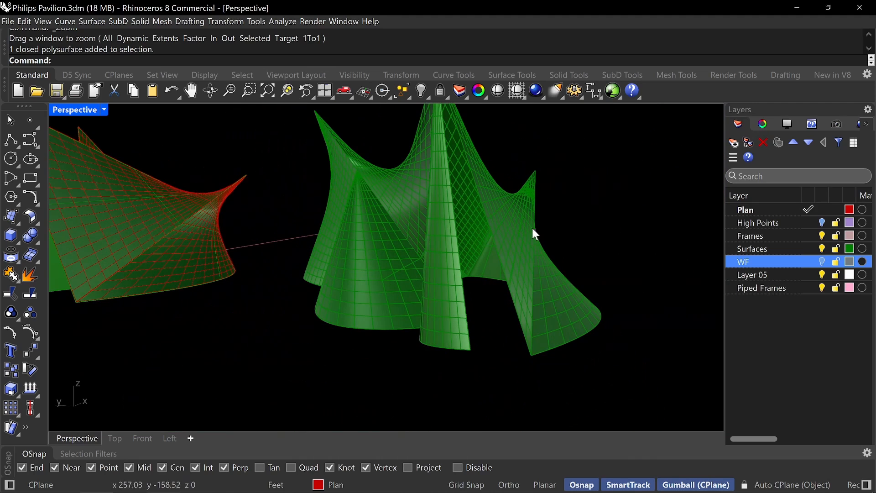
Unisolate the scene to bring back the hidden frame pipes and reference photographs.
{"action": "scroll", "coordinate": [170, 224], "scroll_direction": "down", "scroll_amount": 3}
{"action": "right_click_drag", "start_coordinate": [248, 254], "coordinate": [297, 256], "text": "shift"}
{"action": "mouse_move", "coordinate": [296, 256]}
{"action": "right_mouse_down"}
{"action": "mouse_move", "coordinate": [282, 270]}
{"action": "mouse_move", "coordinate": [294, 252]}
{"action": "right_mouse_up"}
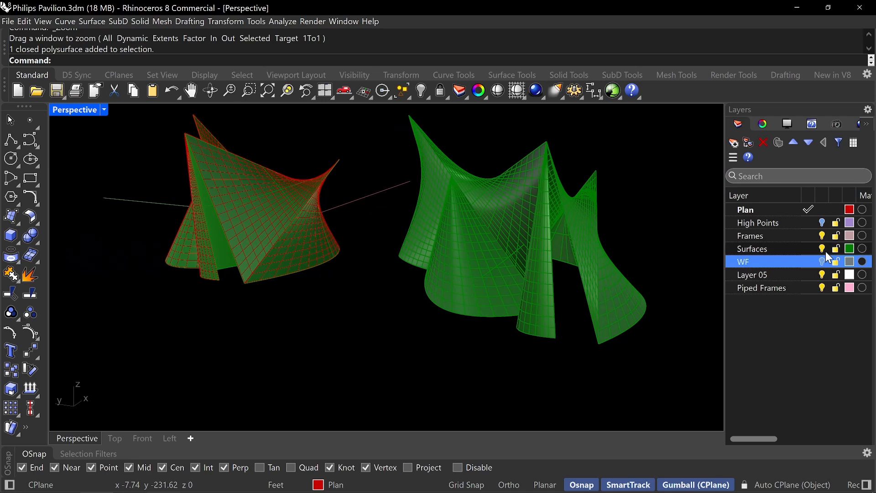
{"action": "right_click_drag", "start_coordinate": [318, 269], "coordinate": [357, 307]}
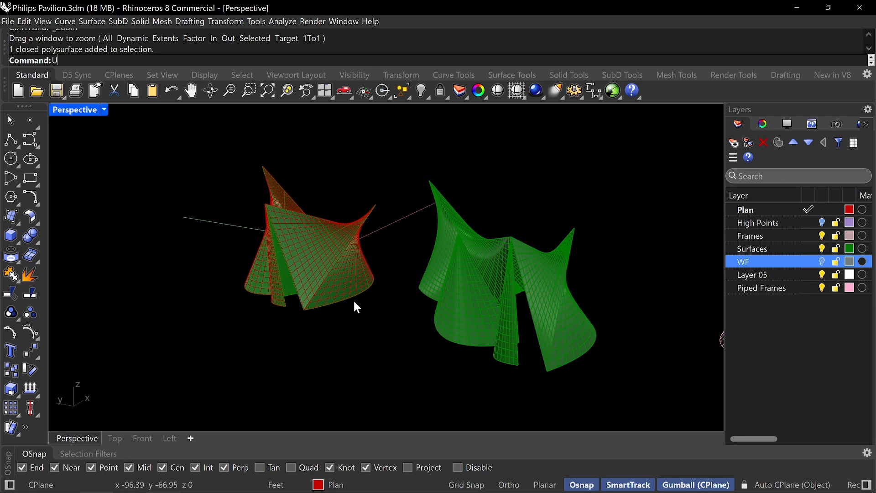
{"action": "type", "text": "nisolate"}
{"action": "key", "text": "Return"}
{"action": "right_click_drag", "start_coordinate": [321, 267], "coordinate": [378, 275]}
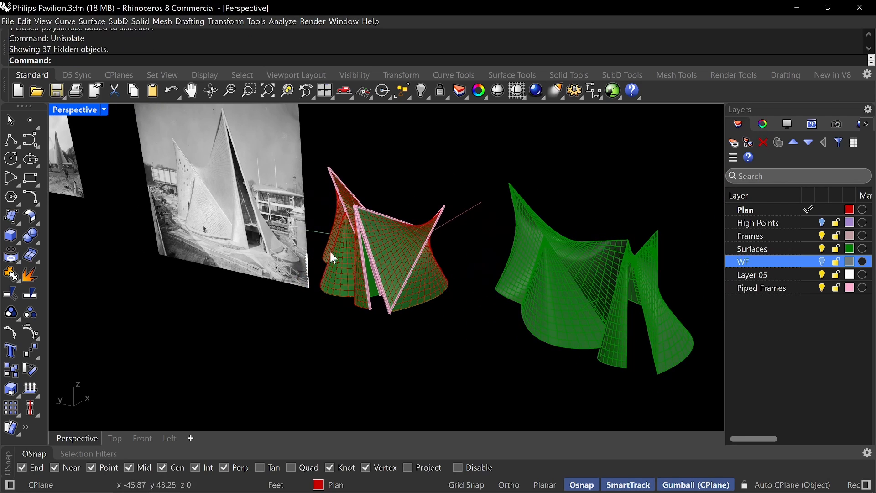
Combine the wireframe curve sets of the gridded pavilion walls into one group.
{"action": "scroll", "coordinate": [395, 283], "scroll_direction": "up", "scroll_amount": 2}
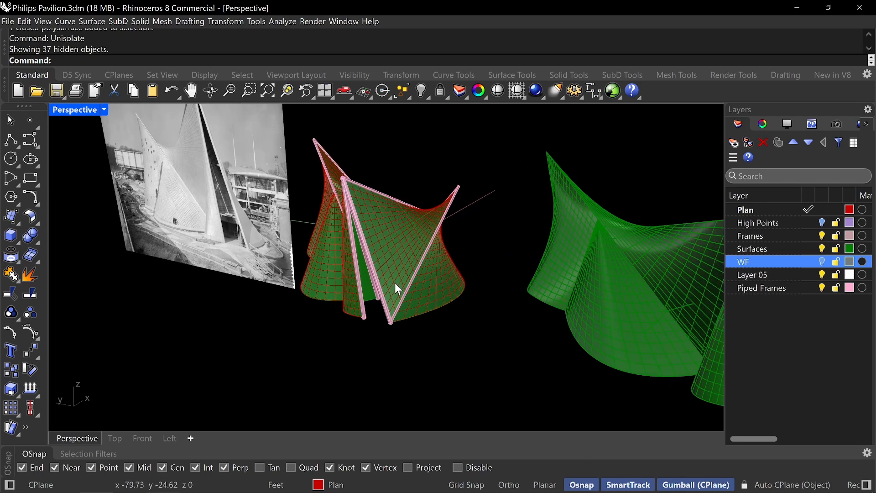
{"action": "left_click", "coordinate": [424, 294]}
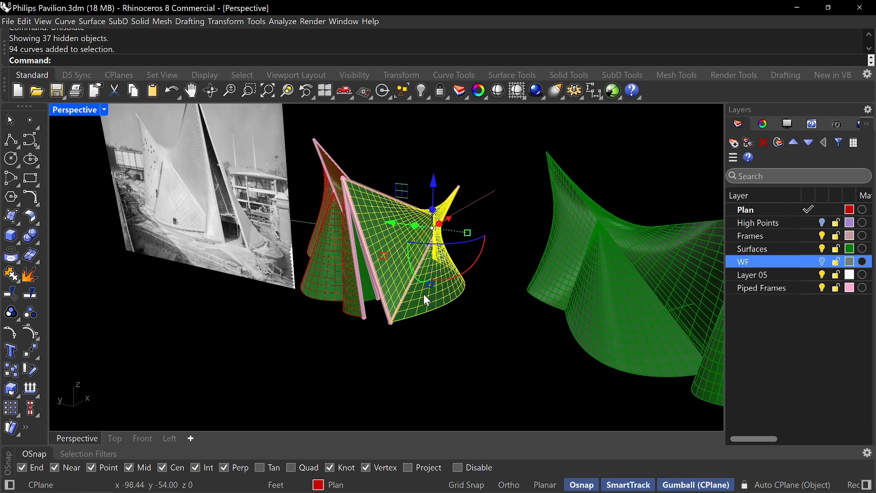
{"action": "left_click", "coordinate": [346, 272]}
{"action": "left_click", "coordinate": [391, 307]}
{"action": "right_click_drag", "start_coordinate": [391, 308], "coordinate": [422, 305]}
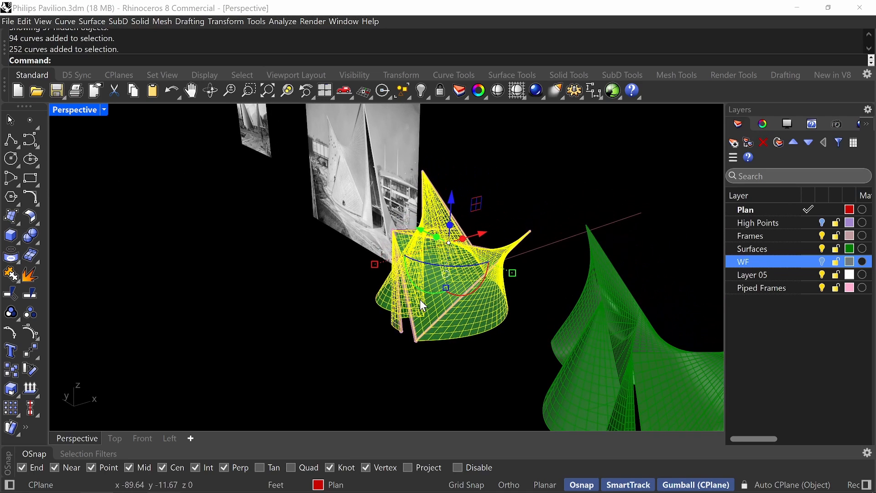
{"action": "key", "text": "Return"}
{"action": "scroll", "coordinate": [419, 300], "scroll_direction": "up", "scroll_amount": 5}
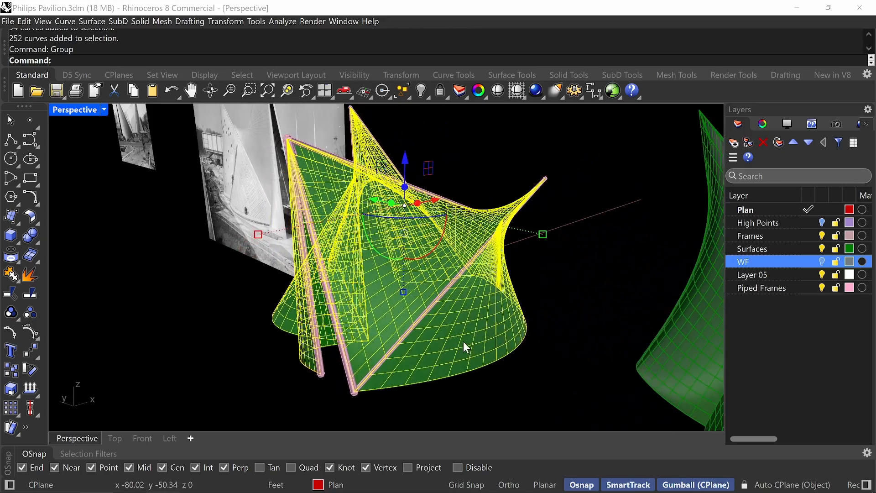
{"action": "right_click_drag", "start_coordinate": [322, 292], "coordinate": [421, 325]}
{"action": "type", "text": "Pipe"}
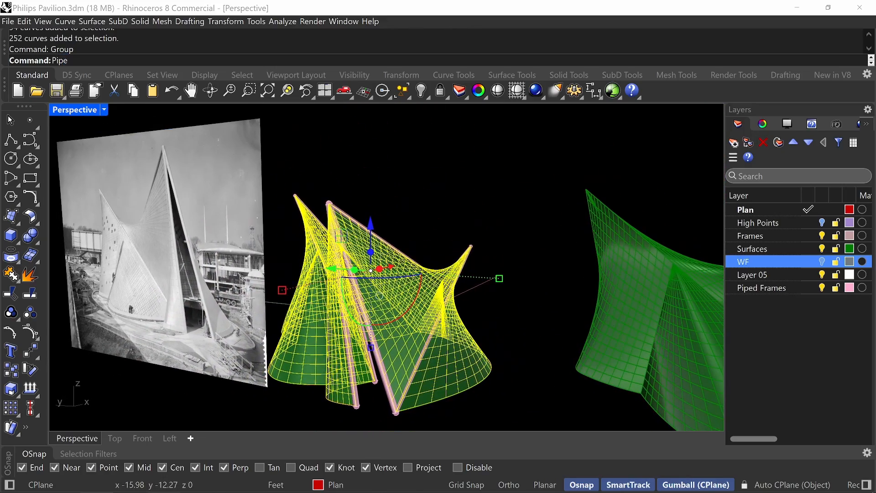
{"action": "key", "text": "Return"}
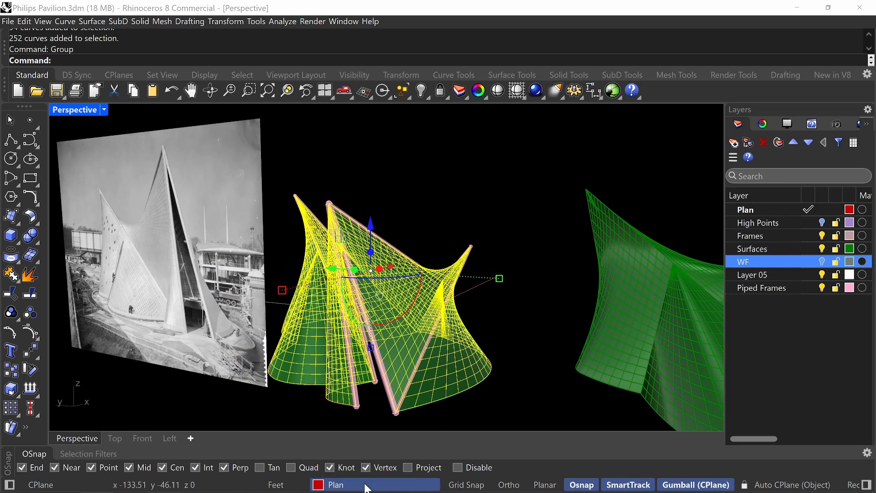
{"action": "left_click", "coordinate": [351, 485]}
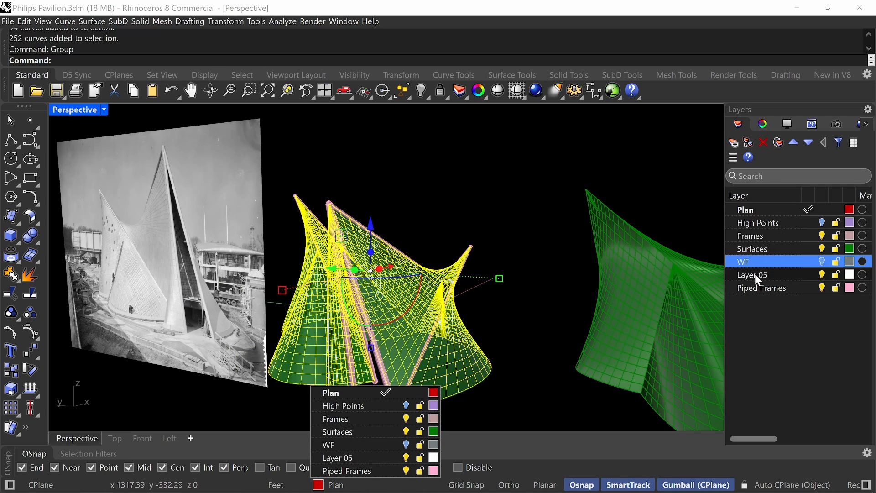
Create a layer named Tension Cables and set its colour to light pink (RGB 255, 187, 183).
{"action": "left_click", "coordinate": [733, 143]}
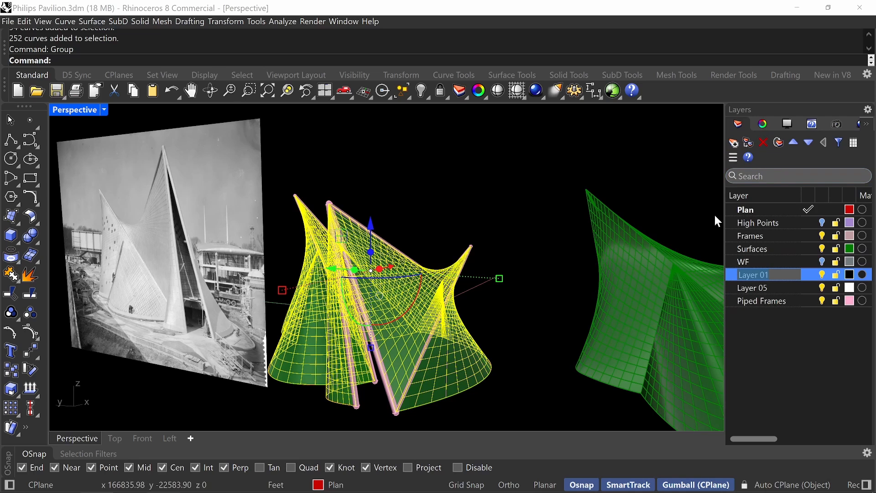
{"action": "type", "text": "Tension Cables"}
{"action": "key", "text": "Return"}
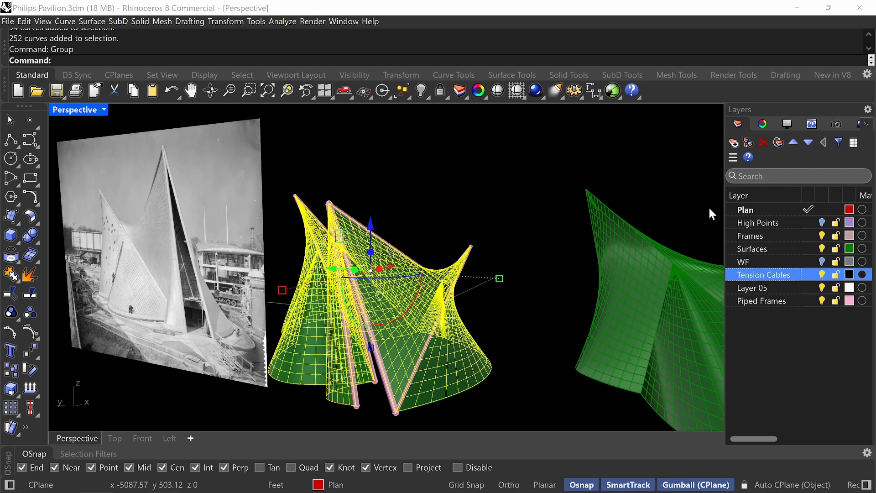
{"action": "left_click", "coordinate": [850, 276]}
{"action": "left_click", "coordinate": [340, 176]}
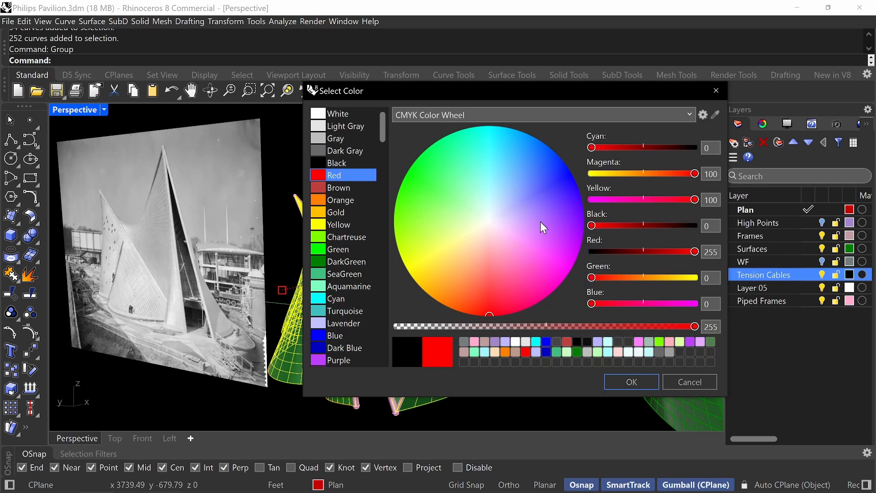
{"action": "left_click", "coordinate": [487, 254]}
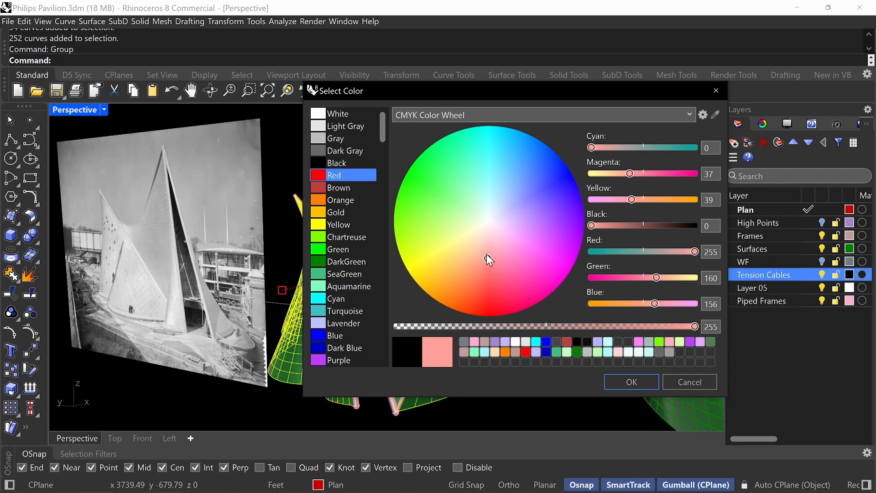
{"action": "left_click", "coordinate": [620, 383]}
Pipe the grouped wireframe curves of the pavilion walls with a diameter of .25".
{"action": "right_click_drag", "start_coordinate": [502, 327], "coordinate": [573, 344]}
{"action": "type", "text": "Pipe"}
{"action": "key", "text": "Return"}
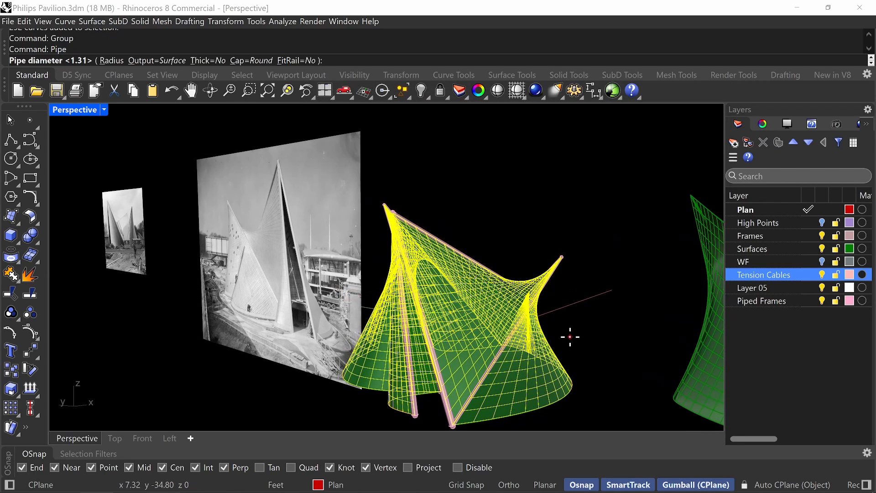
{"action": "type", "text": "d"}
{"action": "key", "text": "Return"}
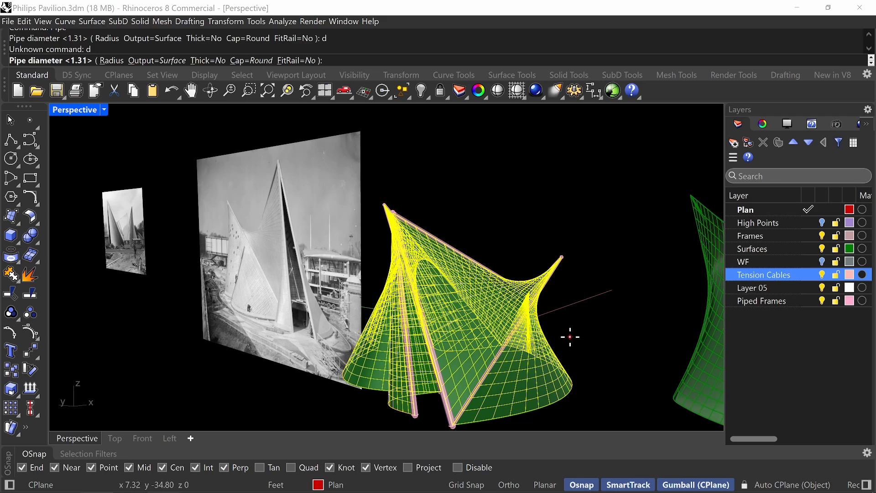
{"action": "type", "text": ".25\""}
{"action": "key", "text": "Return"}
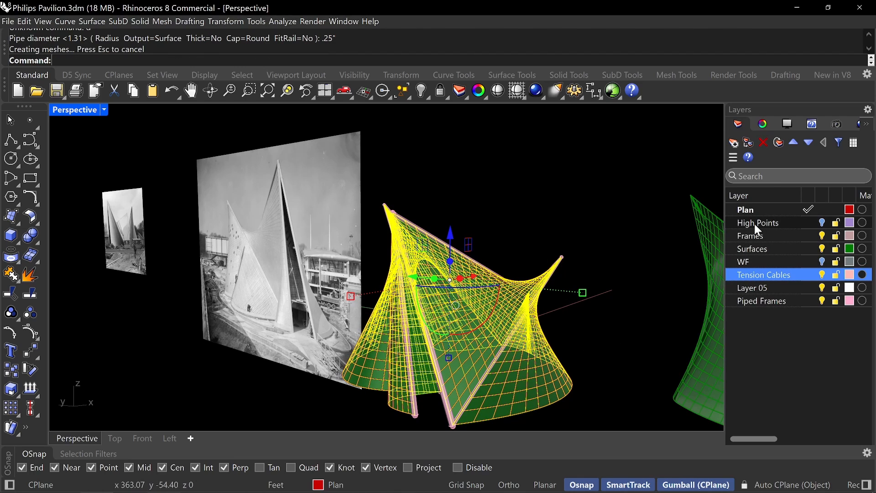
Make Tension Cables the current layer and isolate the middle pavilion model from the photographs and the shell copy.
{"action": "left_click", "coordinate": [809, 275]}
{"action": "left_click", "coordinate": [534, 227]}
{"action": "right_click_drag", "start_coordinate": [535, 227], "coordinate": [576, 286]}
{"action": "right_click_drag", "start_coordinate": [576, 287], "coordinate": [623, 275], "text": "shift"}
{"action": "mouse_move", "coordinate": [439, 257]}
{"action": "right_mouse_down"}
{"action": "mouse_move", "coordinate": [469, 230]}
{"action": "mouse_move", "coordinate": [470, 272]}
{"action": "right_mouse_up"}
{"action": "scroll", "coordinate": [464, 243], "scroll_direction": "down", "scroll_amount": 6}
{"action": "mouse_move", "coordinate": [472, 200]}
{"action": "left_mouse_down"}
{"action": "mouse_move", "coordinate": [352, 368]}
{"action": "mouse_move", "coordinate": [330, 364]}
{"action": "left_mouse_up"}
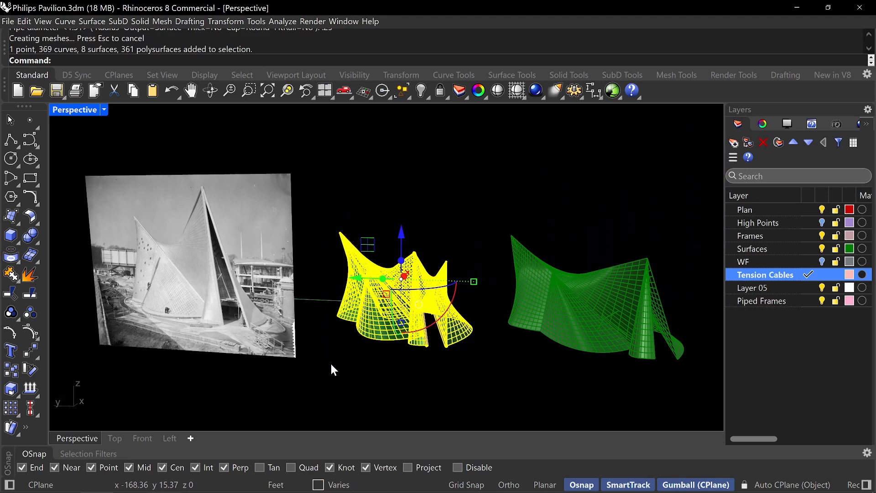
{"action": "type", "text": "Isolate"}
{"action": "key", "text": "Return"}
{"action": "key", "text": "Escape"}
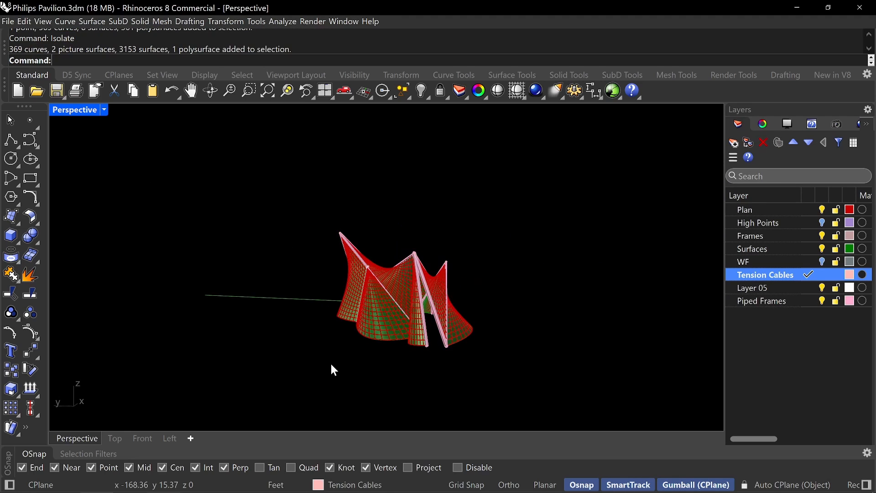
Frame the isolated pavilion and set the perspective view's display mode to Rendered.
{"action": "type", "text": "z"}
{"action": "key", "text": "Return"}
{"action": "left_click_drag", "start_coordinate": [452, 379], "coordinate": [373, 293]}
{"action": "right_click_drag", "start_coordinate": [373, 293], "coordinate": [348, 260]}
{"action": "scroll", "coordinate": [387, 308], "scroll_direction": "down", "scroll_amount": 4}
{"action": "scroll", "coordinate": [378, 295], "scroll_direction": "up", "scroll_amount": 3}
{"action": "left_click", "coordinate": [104, 110]}
{"action": "left_click", "coordinate": [133, 139]}
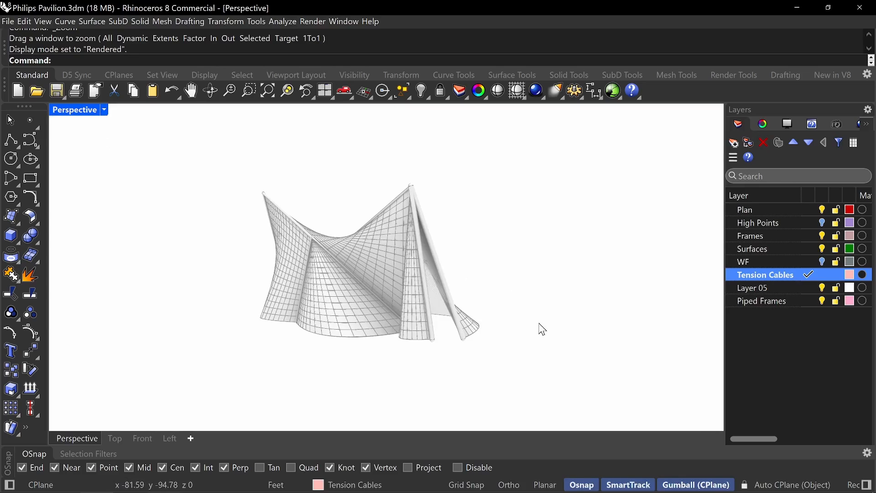
Inspect the piped cable grid on the pavilion walls at close range from several sides.
{"action": "right_click_drag", "start_coordinate": [540, 329], "coordinate": [479, 297]}
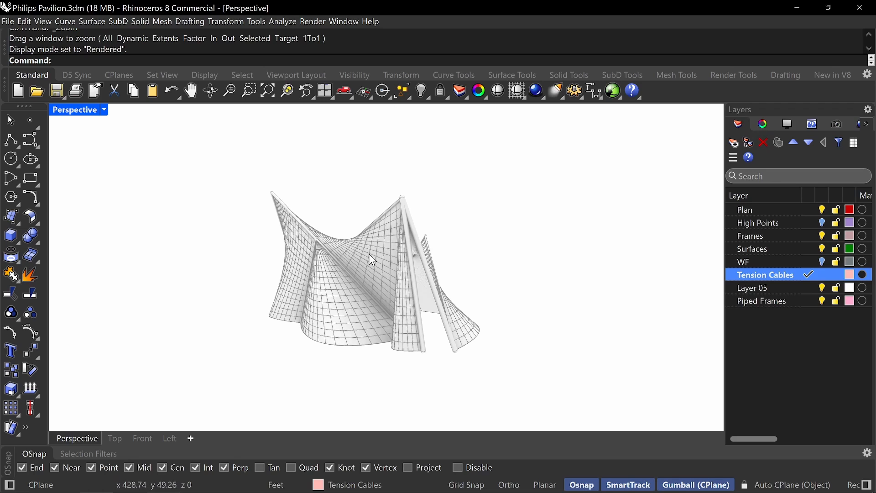
{"action": "scroll", "coordinate": [398, 302], "scroll_direction": "up", "scroll_amount": 5}
{"action": "left_click", "coordinate": [396, 281]}
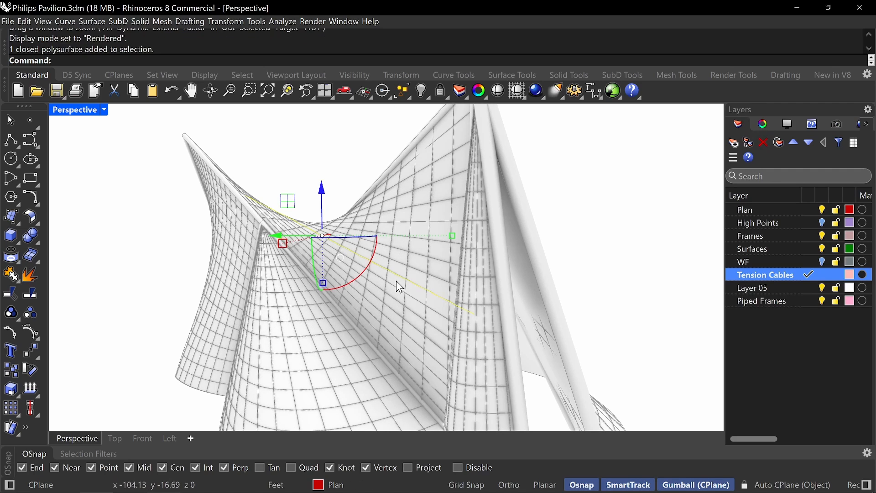
{"action": "key", "text": "Escape"}
{"action": "scroll", "coordinate": [438, 302], "scroll_direction": "down", "scroll_amount": 6}
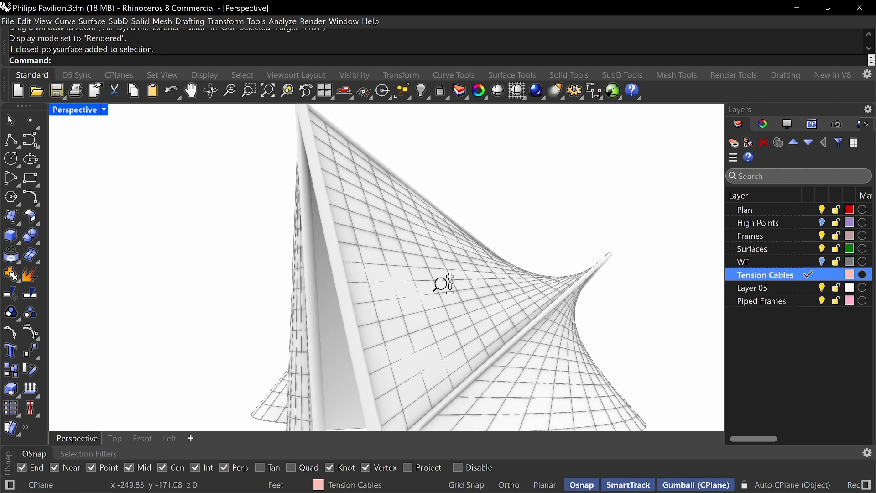
{"action": "right_click_drag", "start_coordinate": [442, 297], "coordinate": [434, 280]}
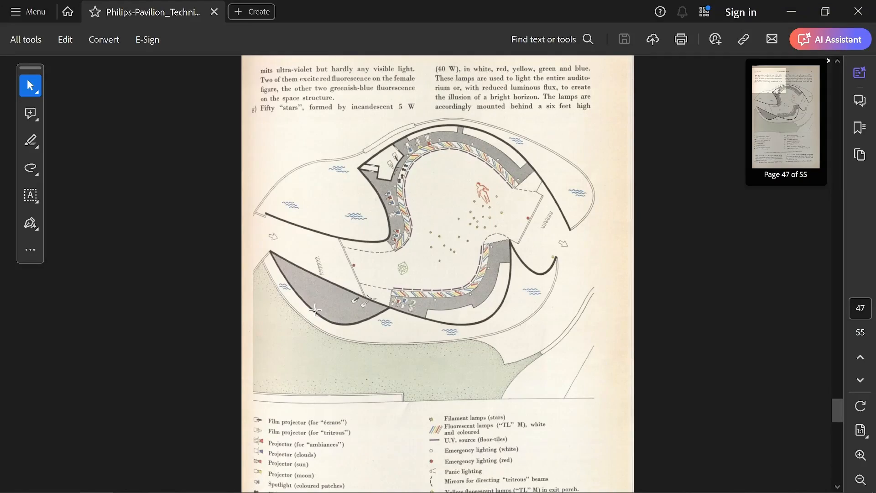
Go to the start of the Philips Technical Review PDF in Acrobat and look through its cover, contents and opening article pages.
{"action": "scroll", "coordinate": [311, 242], "scroll_direction": "up", "scroll_amount": 1}
{"action": "left_click_drag", "start_coordinate": [839, 408], "coordinate": [837, 73]}
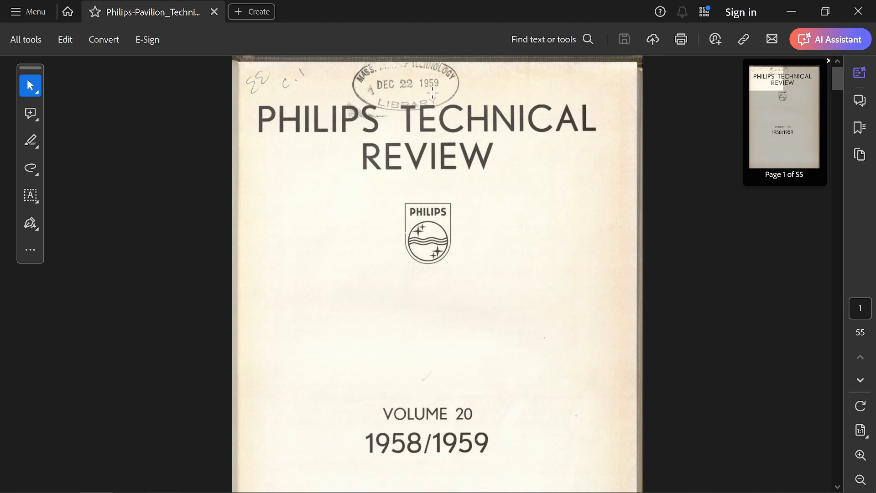
{"action": "scroll", "coordinate": [397, 125], "scroll_direction": "down", "scroll_amount": 10}
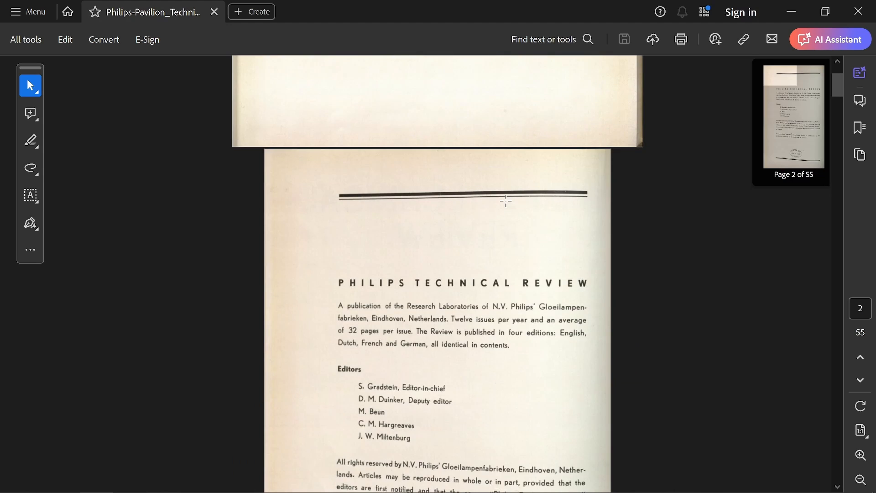
{"action": "scroll", "coordinate": [505, 201], "scroll_direction": "down", "scroll_amount": 10}
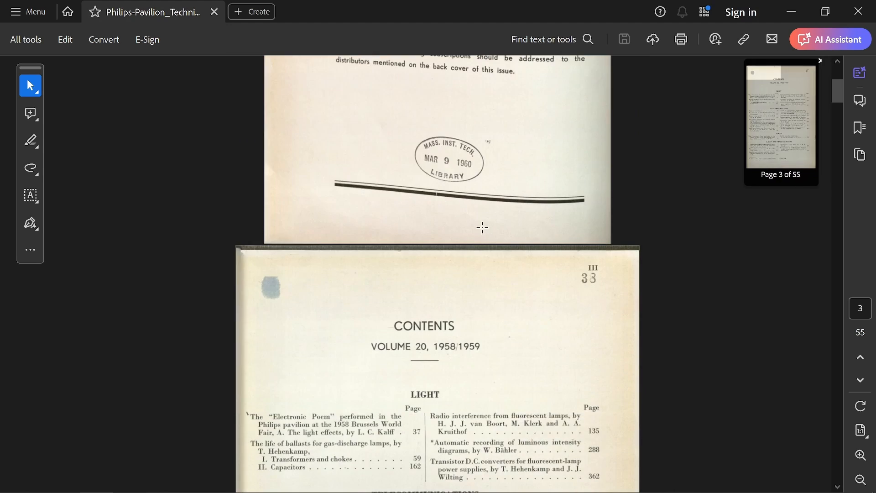
{"action": "scroll", "coordinate": [475, 215], "scroll_direction": "down", "scroll_amount": 6}
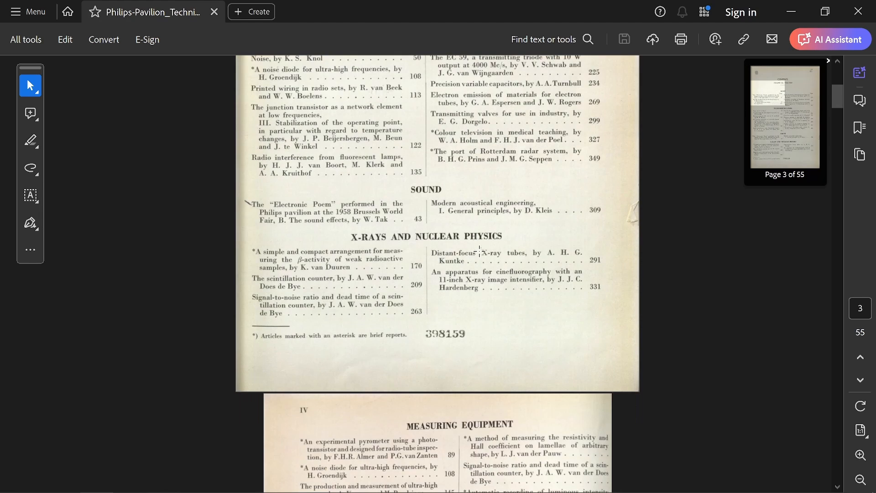
{"action": "scroll", "coordinate": [478, 245], "scroll_direction": "down", "scroll_amount": 15}
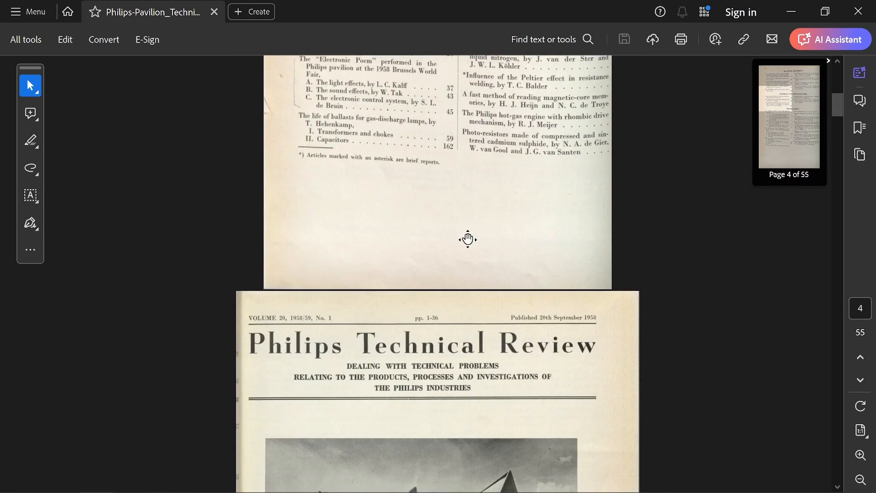
{"action": "scroll", "coordinate": [441, 234], "scroll_direction": "down", "scroll_amount": 1}
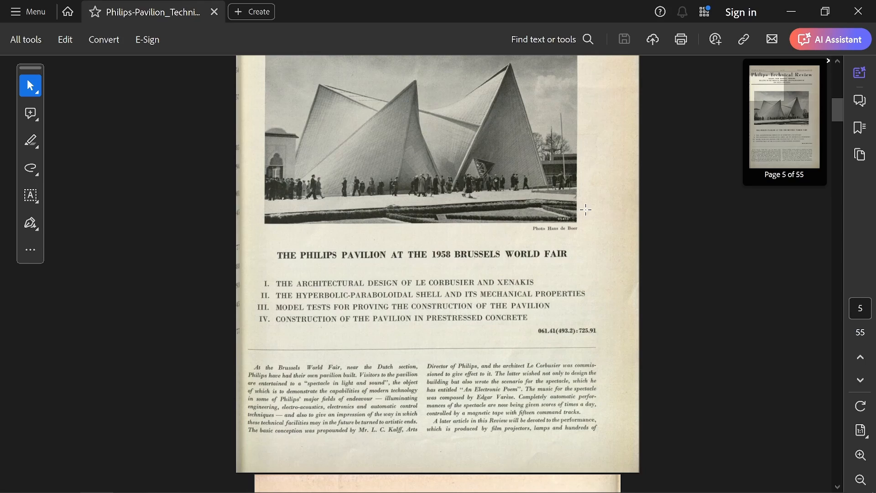
{"action": "scroll", "coordinate": [477, 214], "scroll_direction": "down", "scroll_amount": 20}
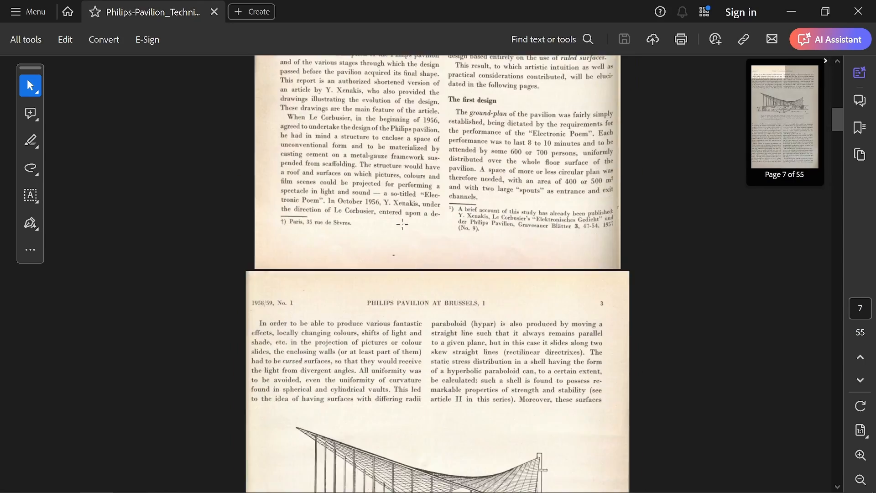
{"action": "scroll", "coordinate": [406, 313], "scroll_direction": "down", "scroll_amount": 10}
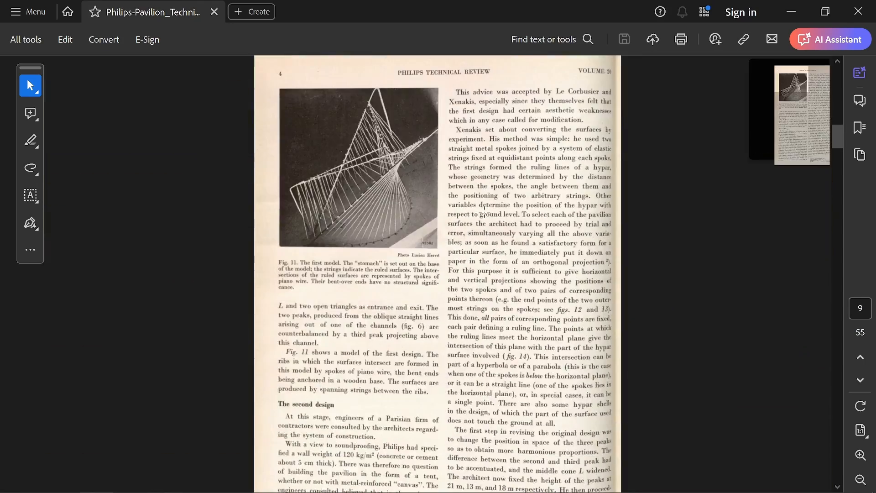
Study the hand-drawn ground-plan and first-design sketches in Figs. 2 to 10 on page 8.
{"action": "scroll", "coordinate": [485, 156], "scroll_direction": "up", "scroll_amount": 11}
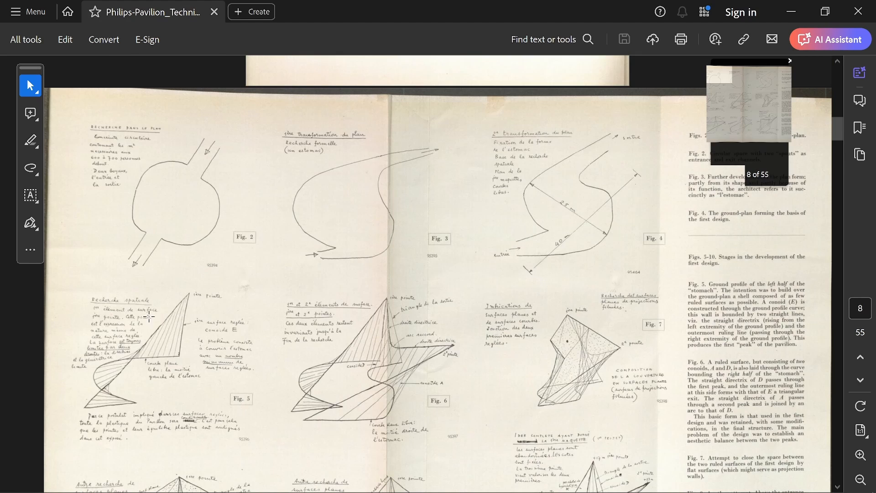
{"action": "left_click_drag", "start_coordinate": [449, 341], "coordinate": [528, 348]}
{"action": "left_click", "coordinate": [482, 268]}
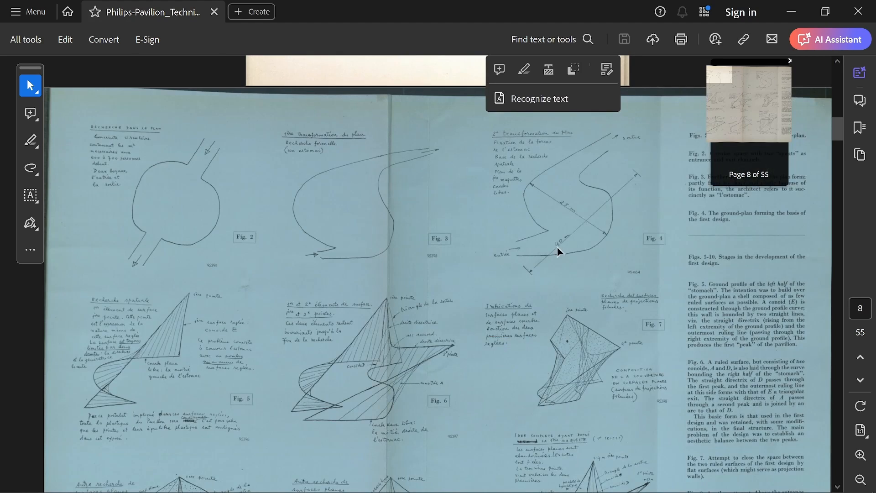
{"action": "scroll", "coordinate": [557, 256], "scroll_direction": "down", "scroll_amount": 1}
{"action": "scroll", "coordinate": [543, 295], "scroll_direction": "down", "scroll_amount": 5}
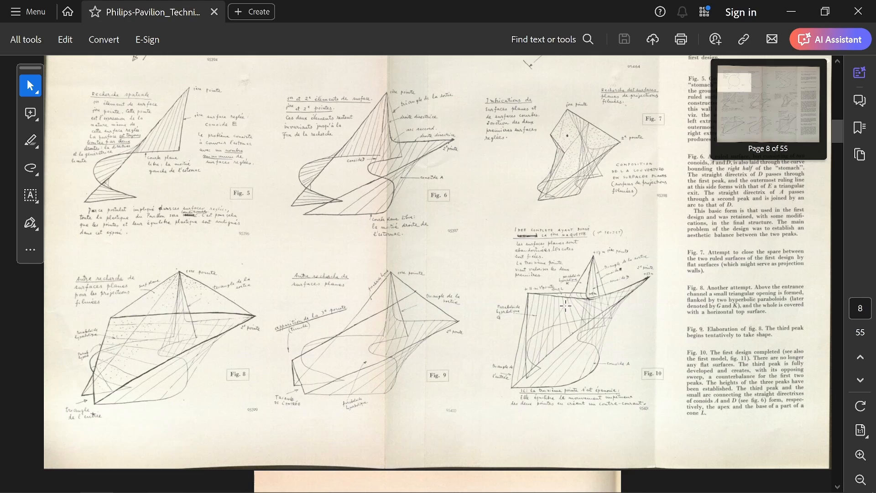
{"action": "scroll", "coordinate": [389, 275], "scroll_direction": "up", "scroll_amount": 3}
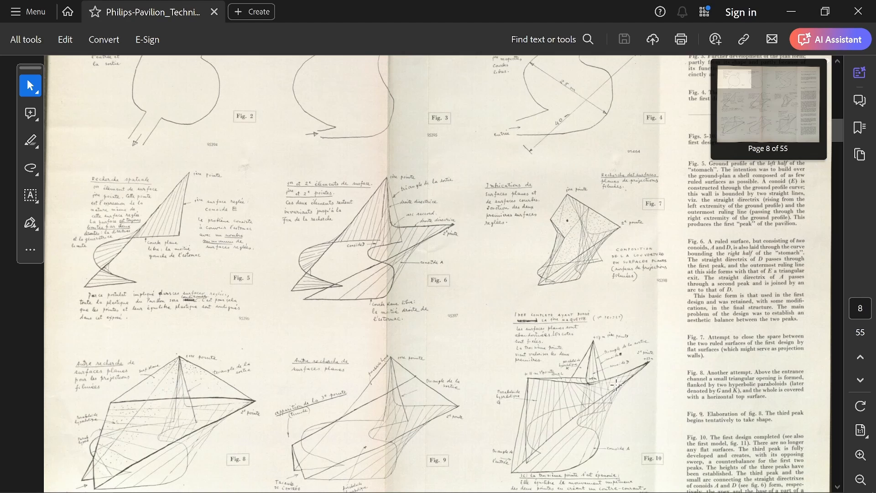
Review the string model, hyperbolic paraboloid diagrams, revised ground plan and second design in Figs. 11 to 17.
{"action": "scroll", "coordinate": [538, 358], "scroll_direction": "down", "scroll_amount": 10}
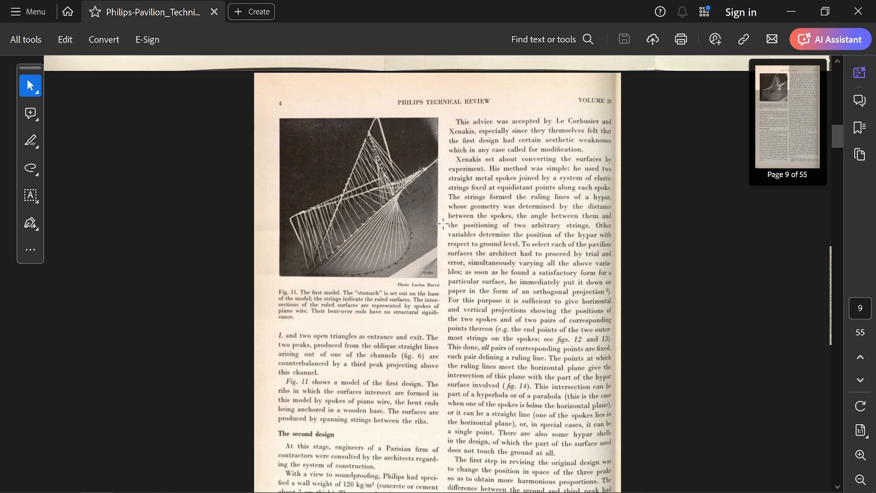
{"action": "scroll", "coordinate": [449, 251], "scroll_direction": "down", "scroll_amount": 10}
{"action": "scroll", "coordinate": [457, 269], "scroll_direction": "down", "scroll_amount": 1}
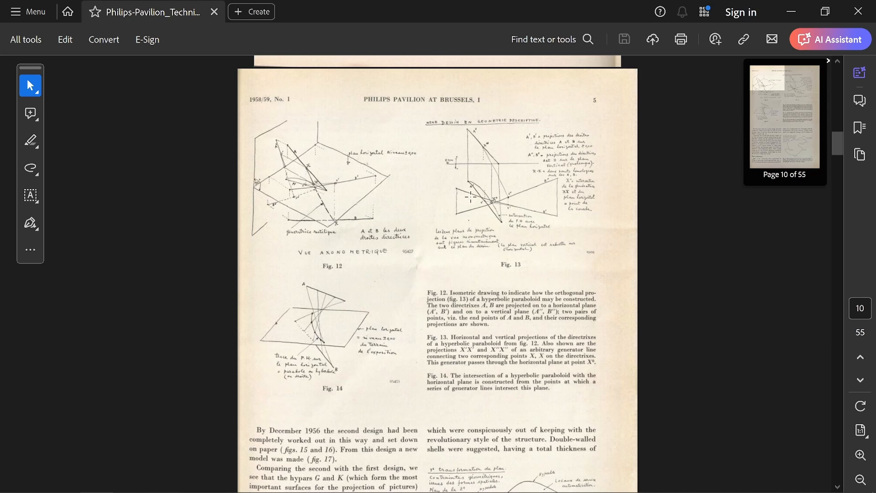
{"action": "scroll", "coordinate": [470, 196], "scroll_direction": "down", "scroll_amount": 12}
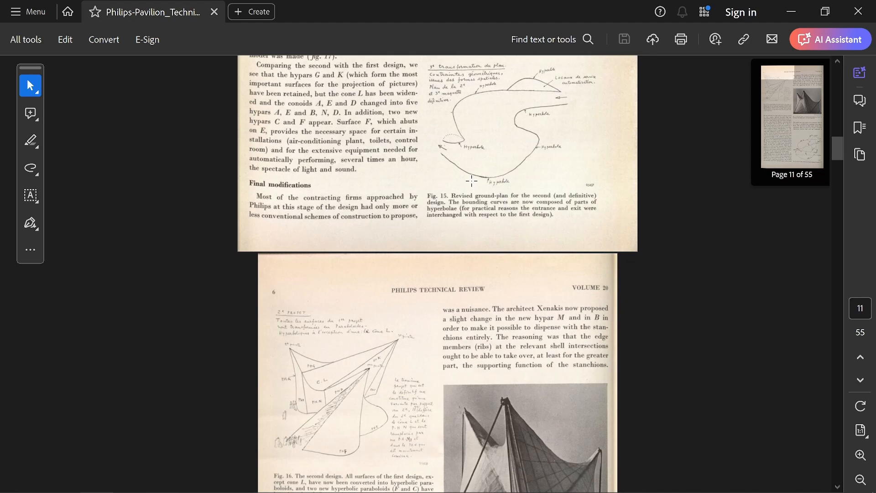
{"action": "scroll", "coordinate": [473, 180], "scroll_direction": "down", "scroll_amount": 5}
{"action": "scroll", "coordinate": [475, 178], "scroll_direction": "up", "scroll_amount": 10}
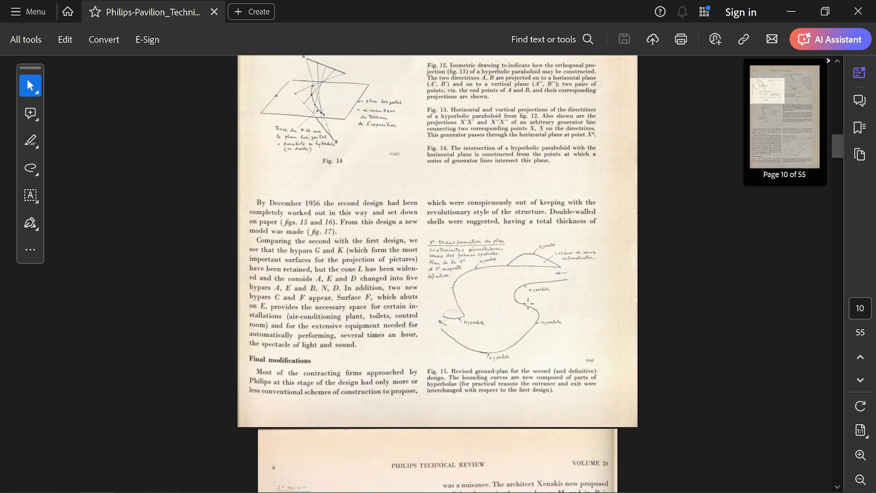
{"action": "scroll", "coordinate": [464, 226], "scroll_direction": "down", "scroll_amount": 6}
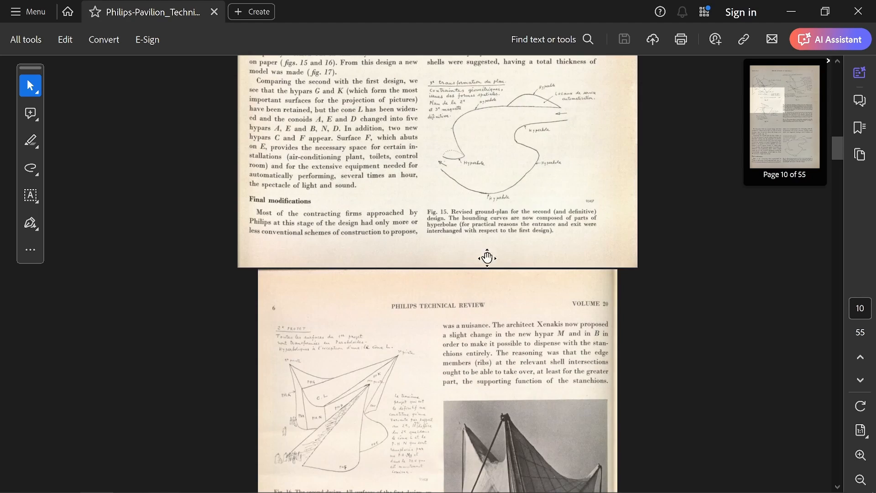
{"action": "scroll", "coordinate": [443, 283], "scroll_direction": "down", "scroll_amount": 1}
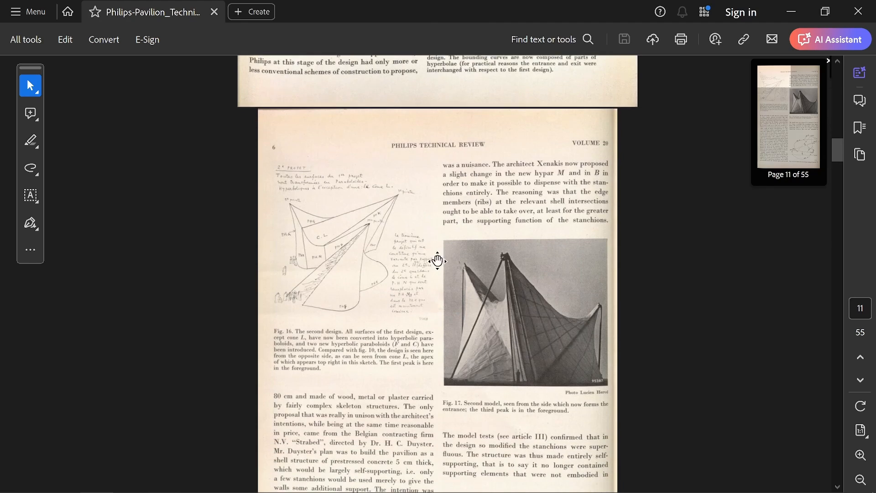
Examine the final design's general plan and scale drawing in Figs. 18 and 19 and the interior photograph in Fig. 20.
{"action": "scroll", "coordinate": [434, 232], "scroll_direction": "down", "scroll_amount": 8}
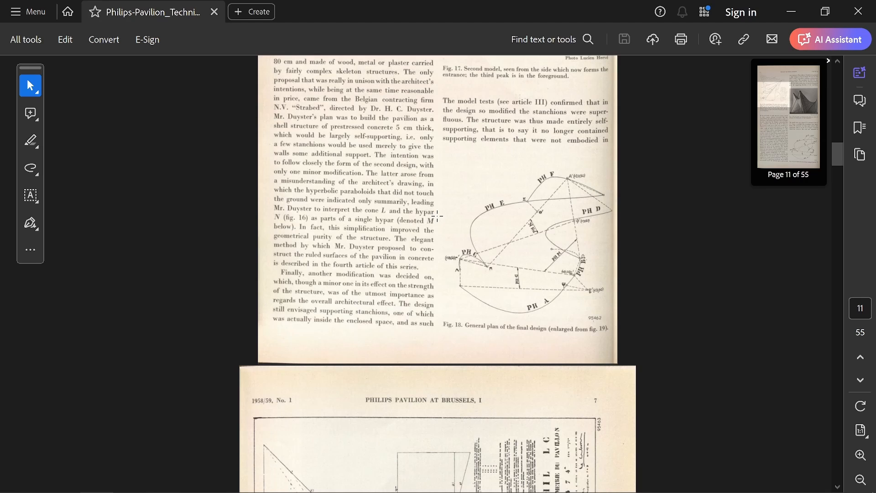
{"action": "scroll", "coordinate": [439, 228], "scroll_direction": "down", "scroll_amount": 9}
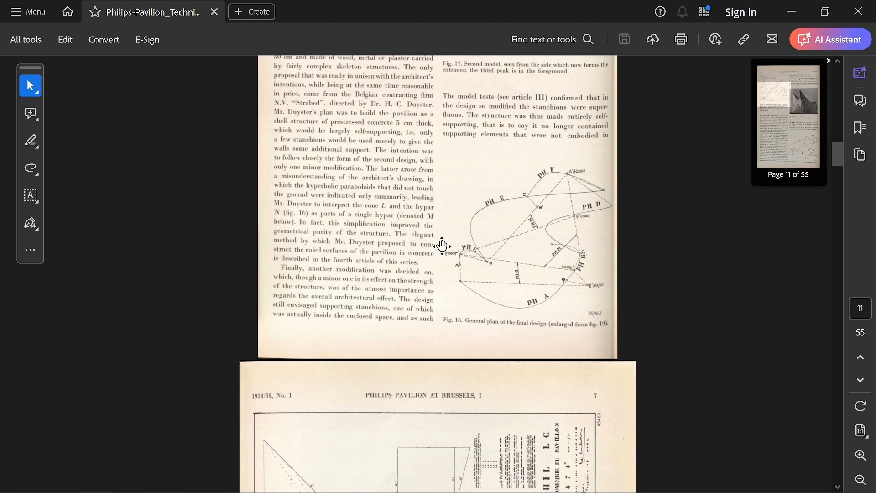
{"action": "scroll", "coordinate": [457, 271], "scroll_direction": "down", "scroll_amount": 5}
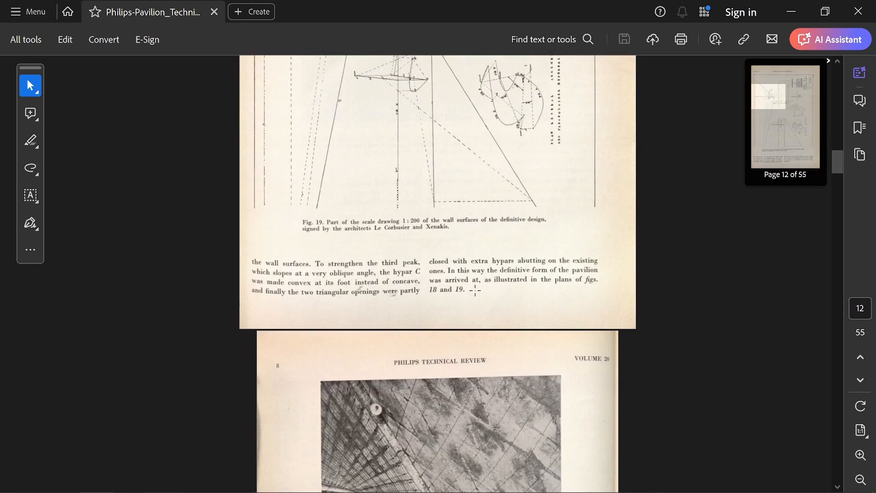
{"action": "scroll", "coordinate": [526, 309], "scroll_direction": "up", "scroll_amount": 13}
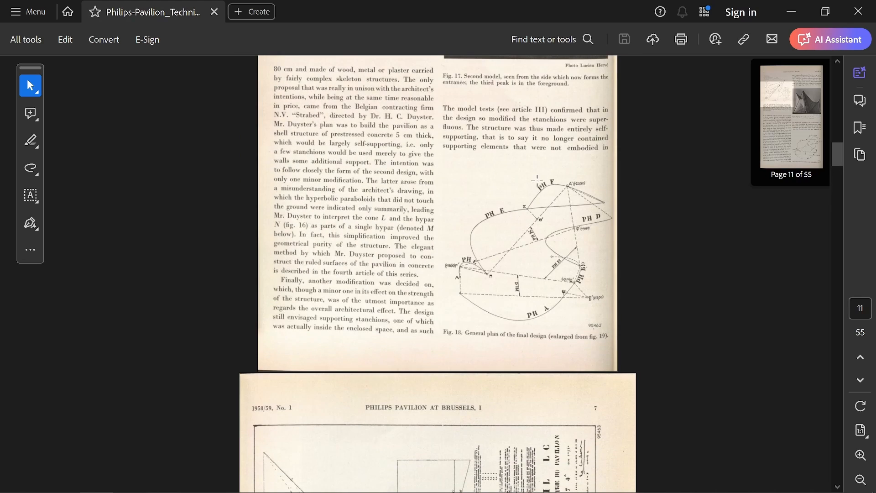
{"action": "scroll", "coordinate": [544, 239], "scroll_direction": "down", "scroll_amount": 9}
{"action": "scroll", "coordinate": [529, 240], "scroll_direction": "down", "scroll_amount": 17}
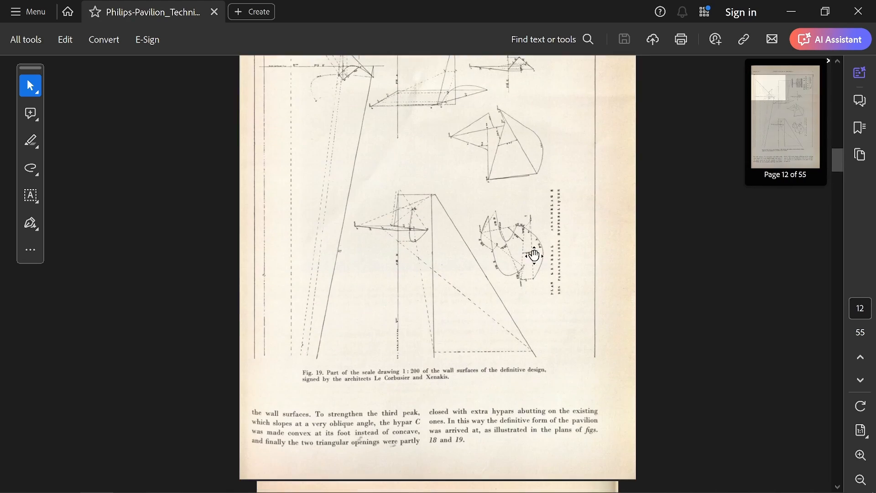
{"action": "scroll", "coordinate": [538, 202], "scroll_direction": "up", "scroll_amount": 5}
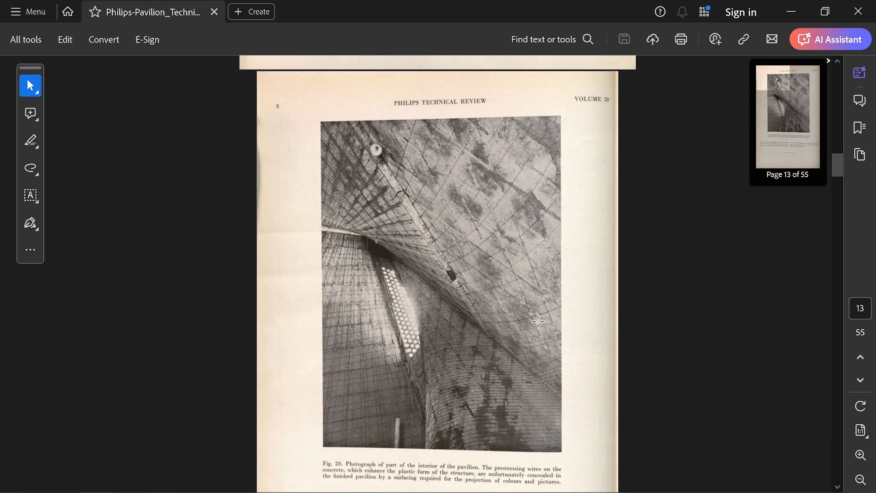
{"action": "scroll", "coordinate": [417, 260], "scroll_direction": "down", "scroll_amount": 20}
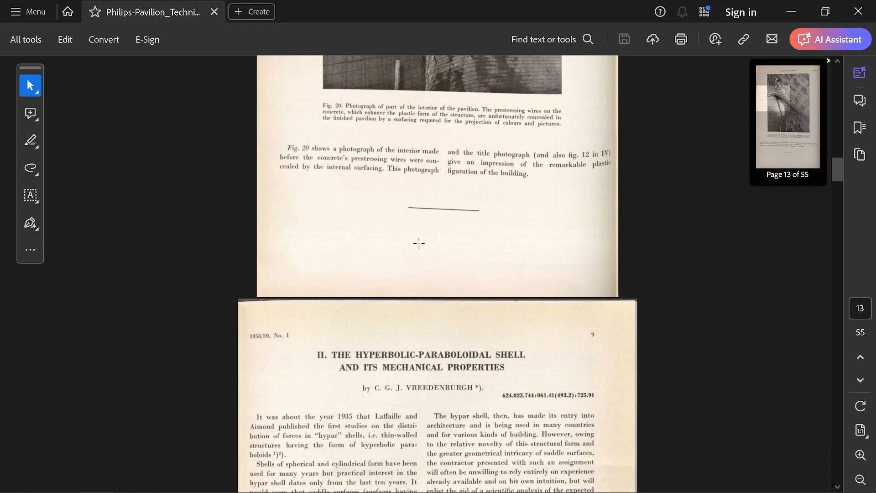
Look through article II on hyperbolic-paraboloidal shell mechanics and the plaster model tests in article III, including Figs. 3 and 4.
{"action": "scroll", "coordinate": [403, 297], "scroll_direction": "down", "scroll_amount": 15}
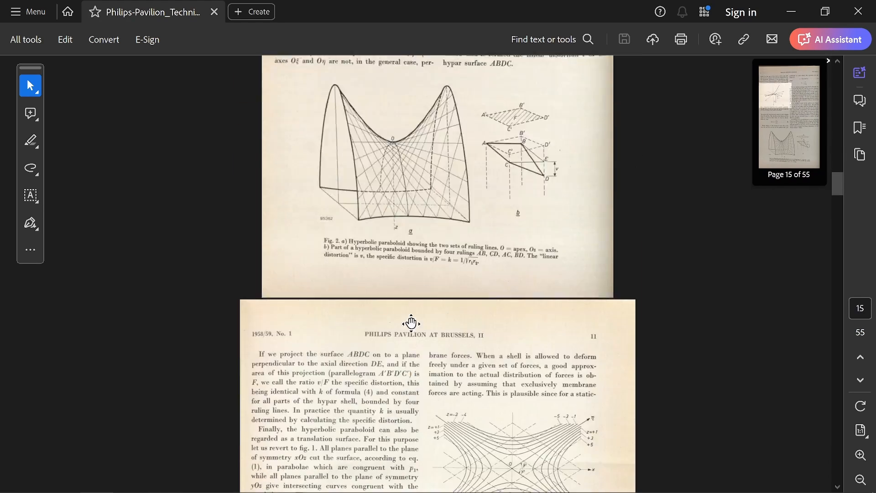
{"action": "scroll", "coordinate": [493, 258], "scroll_direction": "down", "scroll_amount": 20}
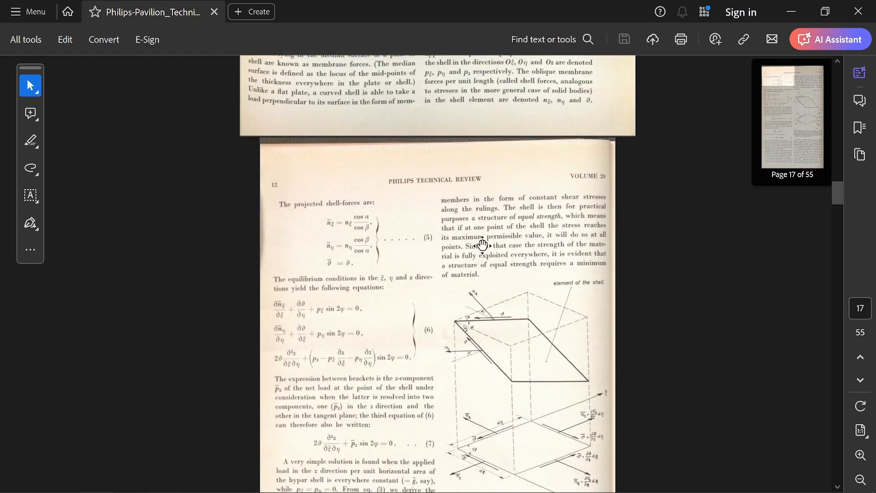
{"action": "scroll", "coordinate": [448, 211], "scroll_direction": "down", "scroll_amount": 15}
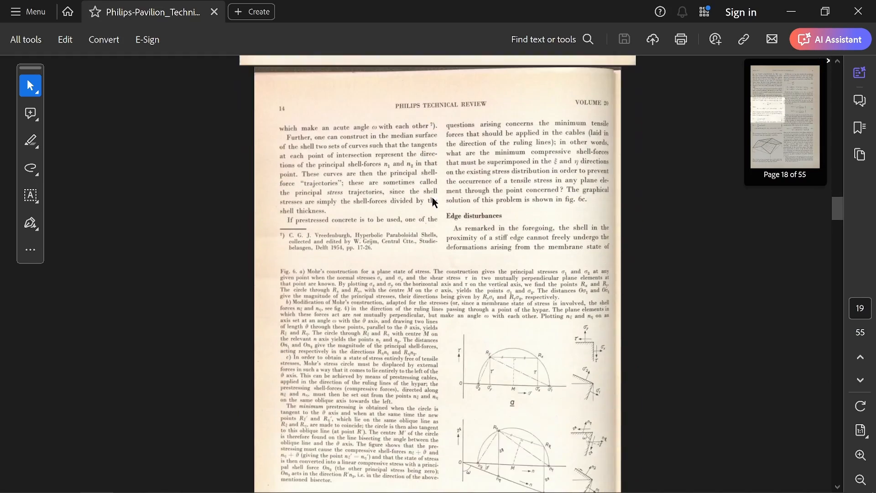
{"action": "scroll", "coordinate": [440, 237], "scroll_direction": "down", "scroll_amount": 20}
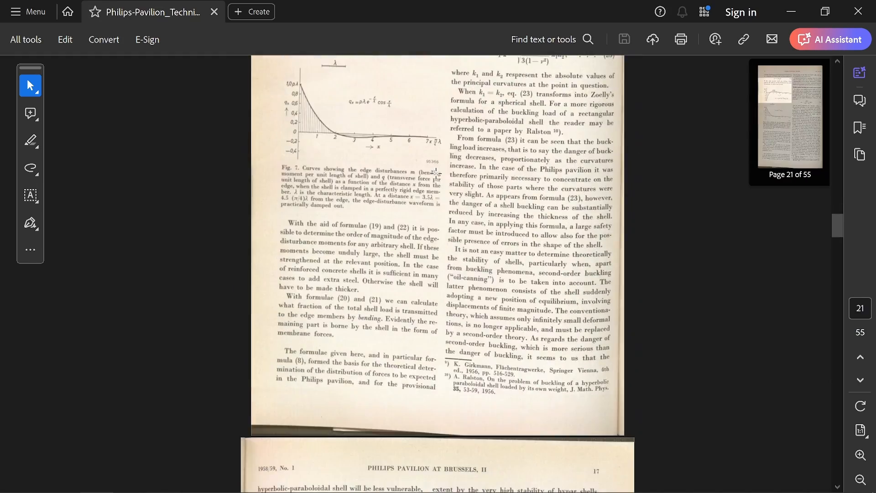
{"action": "scroll", "coordinate": [428, 186], "scroll_direction": "down", "scroll_amount": 20}
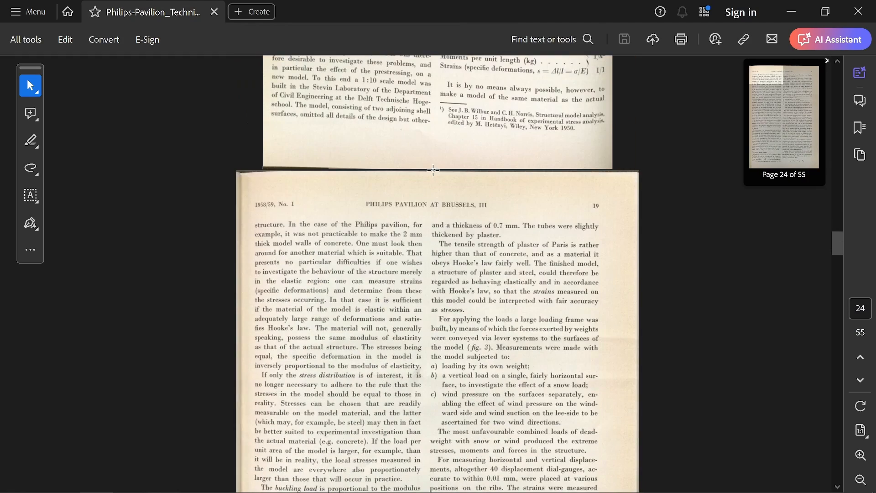
{"action": "scroll", "coordinate": [450, 272], "scroll_direction": "down", "scroll_amount": 10}
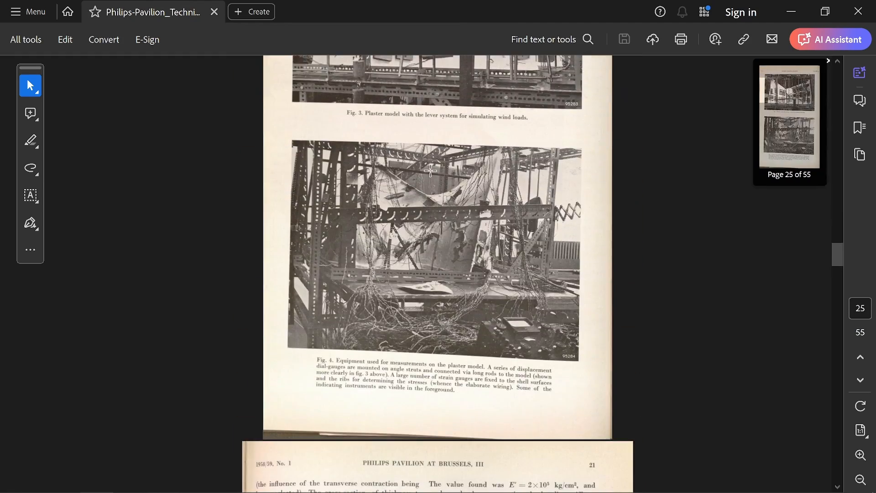
{"action": "scroll", "coordinate": [434, 192], "scroll_direction": "down", "scroll_amount": 20}
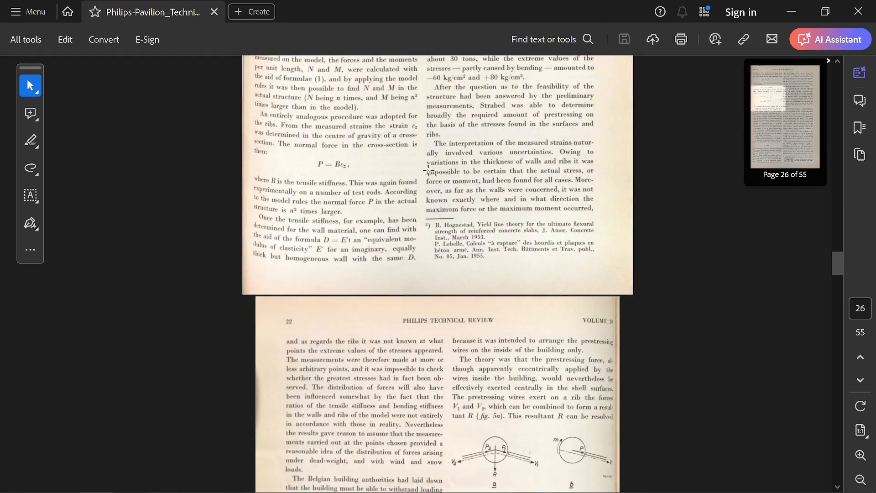
Examine the plywood model in article III, from the surface sketch in Fig. 6 to the loading test in Fig. 12.
{"action": "scroll", "coordinate": [430, 211], "scroll_direction": "down", "scroll_amount": 5}
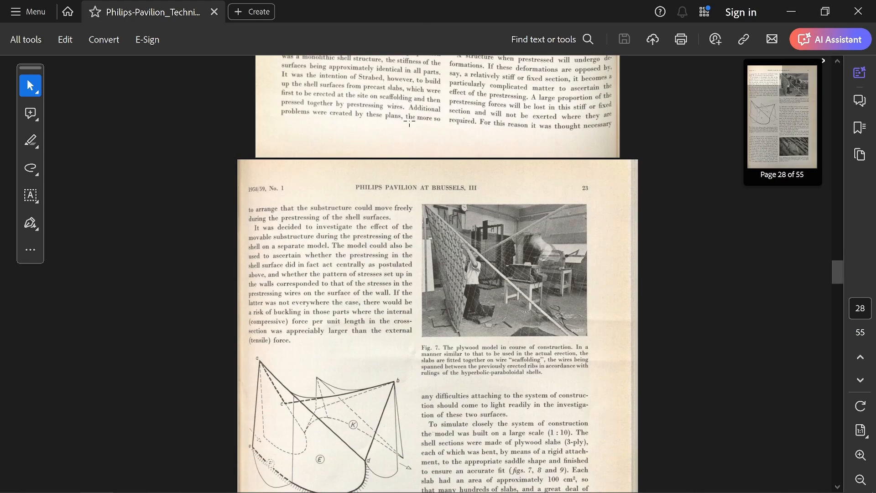
{"action": "scroll", "coordinate": [409, 122], "scroll_direction": "down", "scroll_amount": 5}
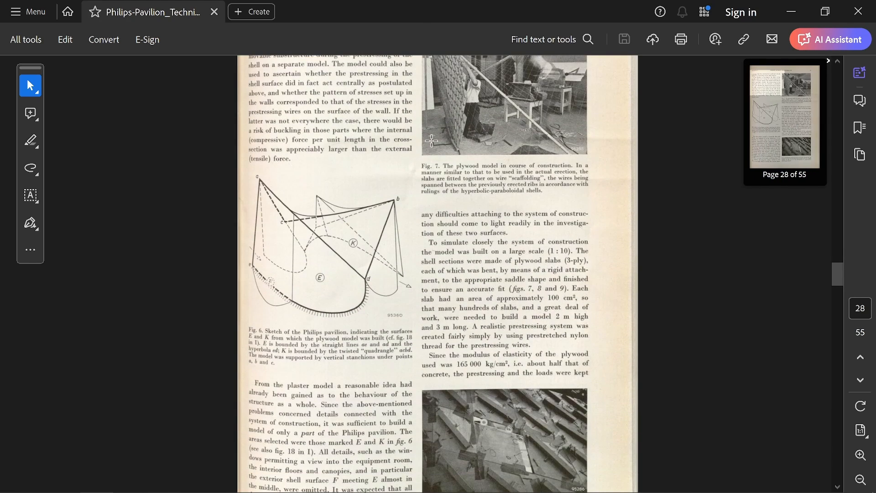
{"action": "scroll", "coordinate": [432, 140], "scroll_direction": "down", "scroll_amount": 2}
{"action": "scroll", "coordinate": [438, 146], "scroll_direction": "down", "scroll_amount": 2}
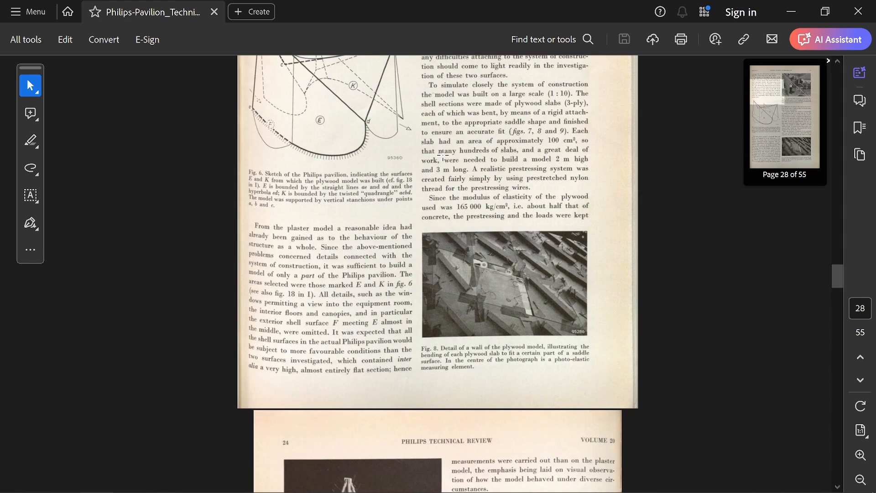
{"action": "scroll", "coordinate": [445, 139], "scroll_direction": "down", "scroll_amount": 1}
{"action": "scroll", "coordinate": [449, 183], "scroll_direction": "down", "scroll_amount": 10}
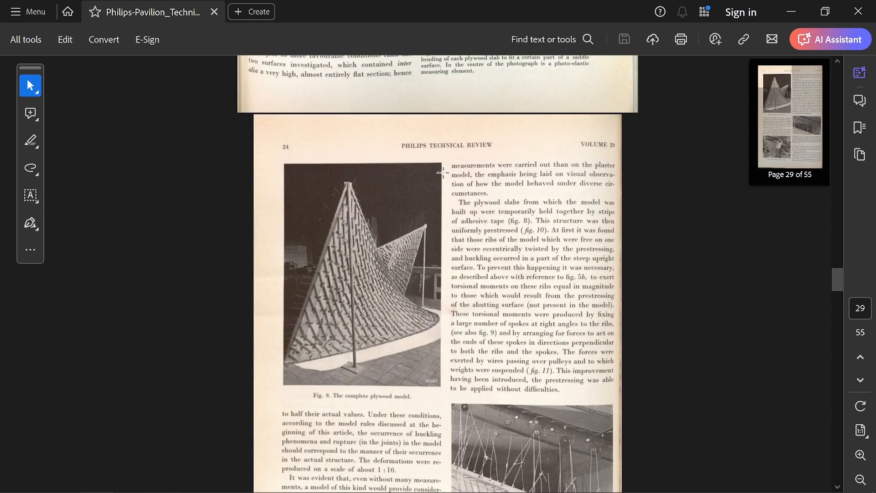
{"action": "scroll", "coordinate": [451, 230], "scroll_direction": "down", "scroll_amount": 15}
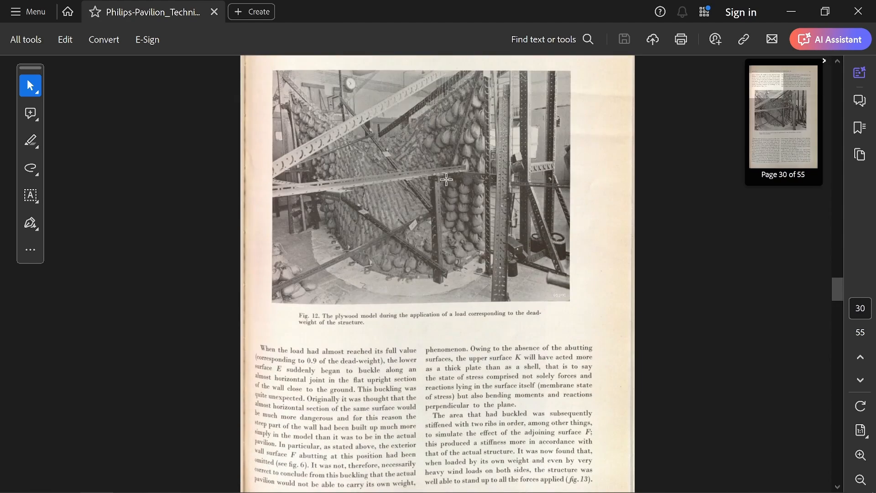
Go to article IV on construction in prestressed concrete and examine the prestressed beam diagrams in Fig. 2.
{"action": "scroll", "coordinate": [448, 208], "scroll_direction": "down", "scroll_amount": 15}
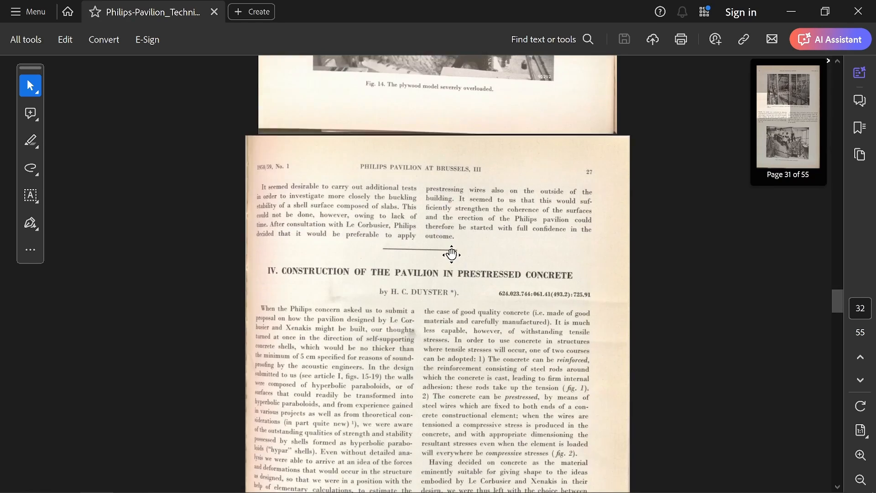
{"action": "scroll", "coordinate": [451, 233], "scroll_direction": "down", "scroll_amount": 3}
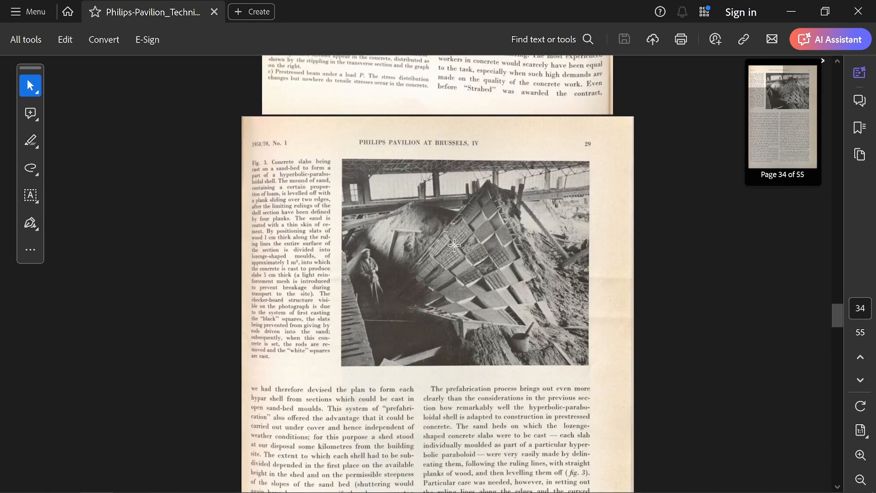
{"action": "scroll", "coordinate": [454, 215], "scroll_direction": "up", "scroll_amount": 7}
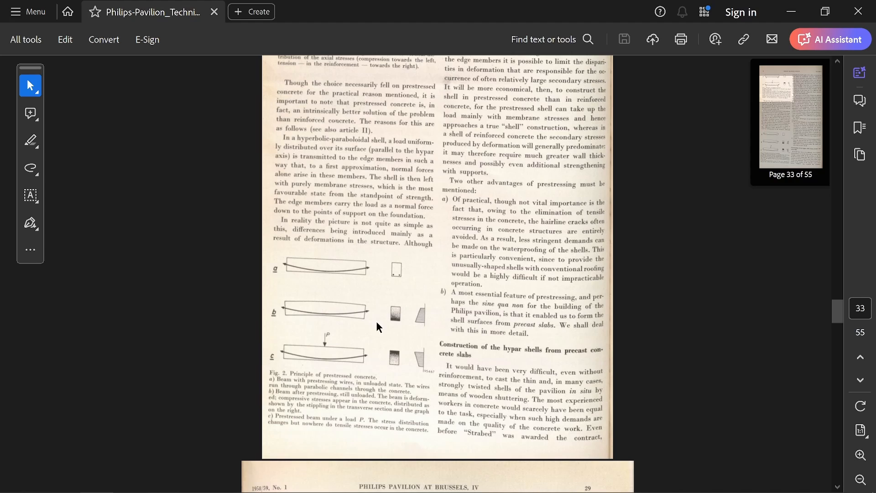
Sketch a red arch, a downward load arrow and bending curves over beam c in Fig. 2, and clear the markings.
{"action": "key", "text": "ctrl+alt+g"}
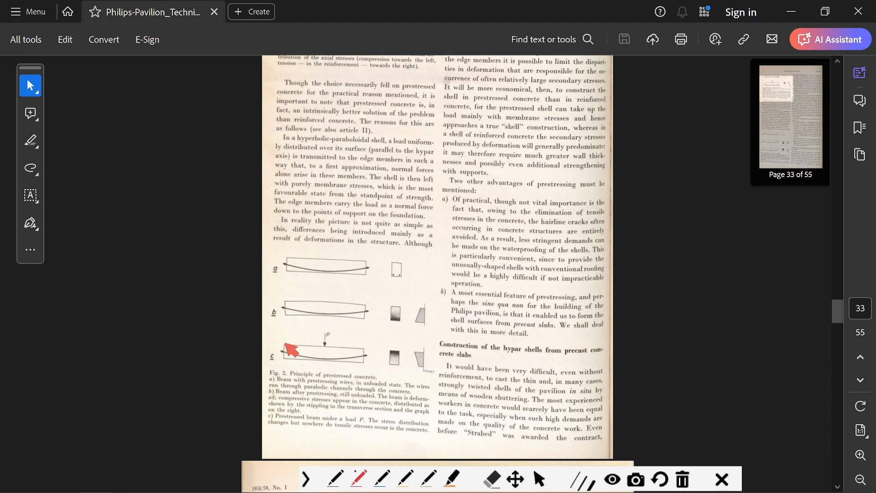
{"action": "mouse_move", "coordinate": [284, 354]}
{"action": "left_mouse_down"}
{"action": "mouse_move", "coordinate": [326, 328]}
{"action": "mouse_move", "coordinate": [353, 338]}
{"action": "mouse_move", "coordinate": [365, 357]}
{"action": "left_mouse_up"}
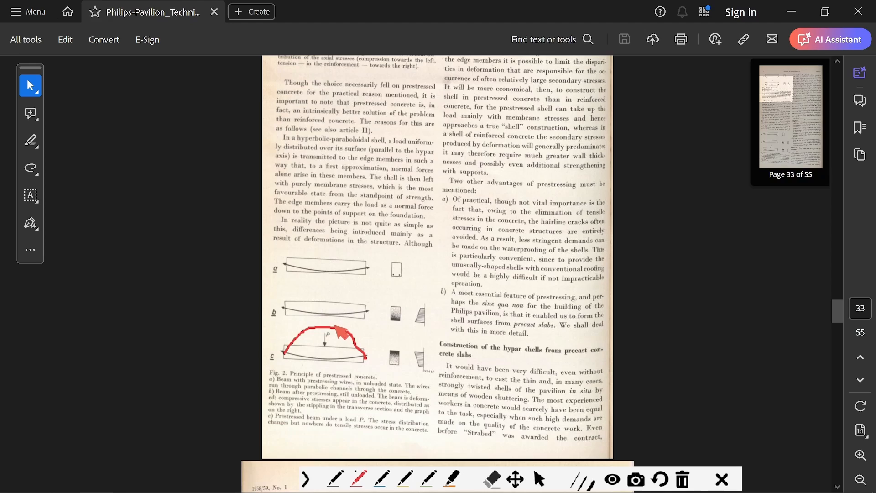
{"action": "left_click_drag", "start_coordinate": [323, 290], "coordinate": [323, 319]}
{"action": "mouse_move", "coordinate": [285, 353]}
{"action": "left_mouse_down"}
{"action": "mouse_move", "coordinate": [329, 346]}
{"action": "mouse_move", "coordinate": [365, 358]}
{"action": "left_mouse_up"}
{"action": "mouse_move", "coordinate": [286, 351]}
{"action": "left_mouse_down"}
{"action": "mouse_move", "coordinate": [327, 391]}
{"action": "mouse_move", "coordinate": [365, 367]}
{"action": "mouse_move", "coordinate": [370, 325]}
{"action": "left_mouse_up"}
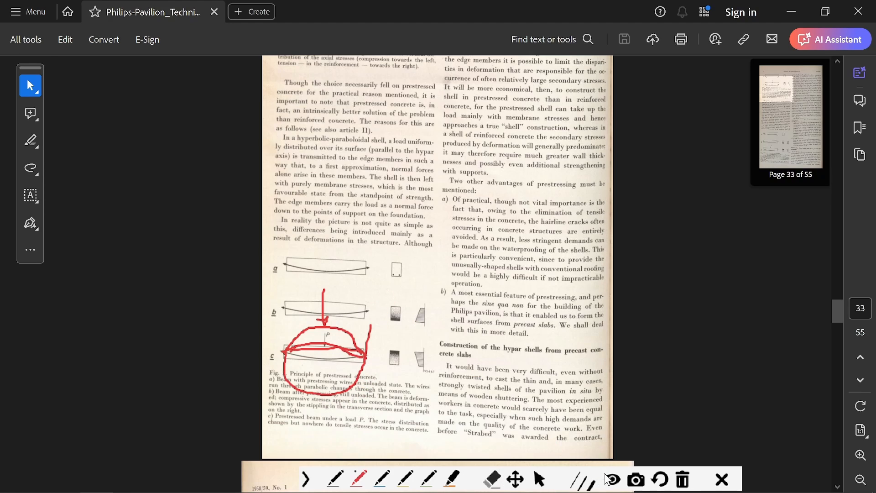
{"action": "left_click", "coordinate": [683, 479]}
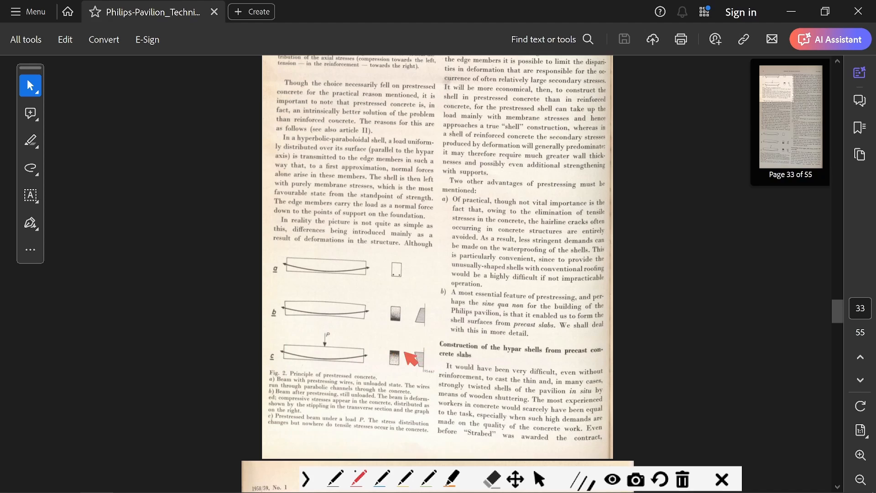
Circle beam c and its cross-section in Fig. 2 in red, sketch an enlarged beam with a sagging prestressing cable, and discard the markings.
{"action": "mouse_move", "coordinate": [406, 347]}
{"action": "left_mouse_down"}
{"action": "mouse_move", "coordinate": [397, 365]}
{"action": "mouse_move", "coordinate": [410, 350]}
{"action": "mouse_move", "coordinate": [329, 343]}
{"action": "mouse_move", "coordinate": [279, 355]}
{"action": "mouse_move", "coordinate": [346, 361]}
{"action": "mouse_move", "coordinate": [391, 349]}
{"action": "mouse_move", "coordinate": [299, 363]}
{"action": "mouse_move", "coordinate": [274, 355]}
{"action": "mouse_move", "coordinate": [361, 357]}
{"action": "left_mouse_up"}
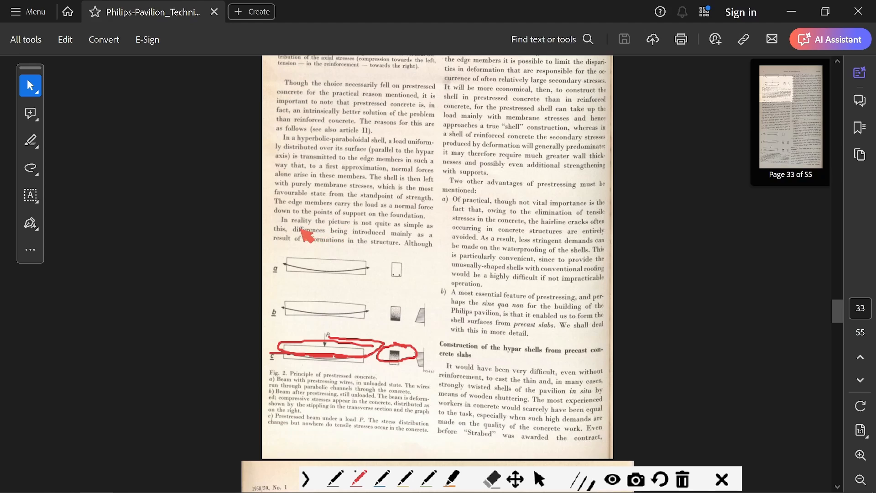
{"action": "mouse_move", "coordinate": [299, 234]}
{"action": "left_mouse_down"}
{"action": "mouse_move", "coordinate": [420, 229]}
{"action": "mouse_move", "coordinate": [544, 242]}
{"action": "left_mouse_up"}
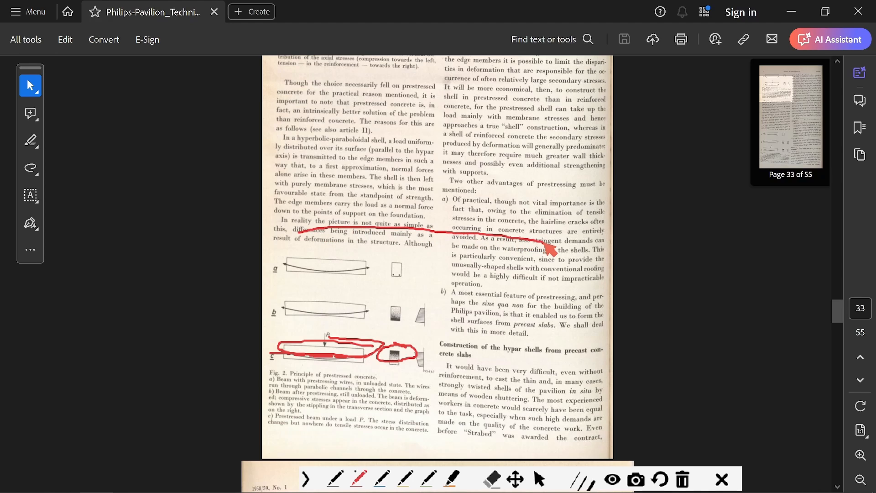
{"action": "mouse_move", "coordinate": [299, 232]}
{"action": "left_mouse_down"}
{"action": "mouse_move", "coordinate": [297, 193]}
{"action": "mouse_move", "coordinate": [485, 195]}
{"action": "mouse_move", "coordinate": [548, 230]}
{"action": "mouse_move", "coordinate": [547, 247]}
{"action": "left_mouse_up"}
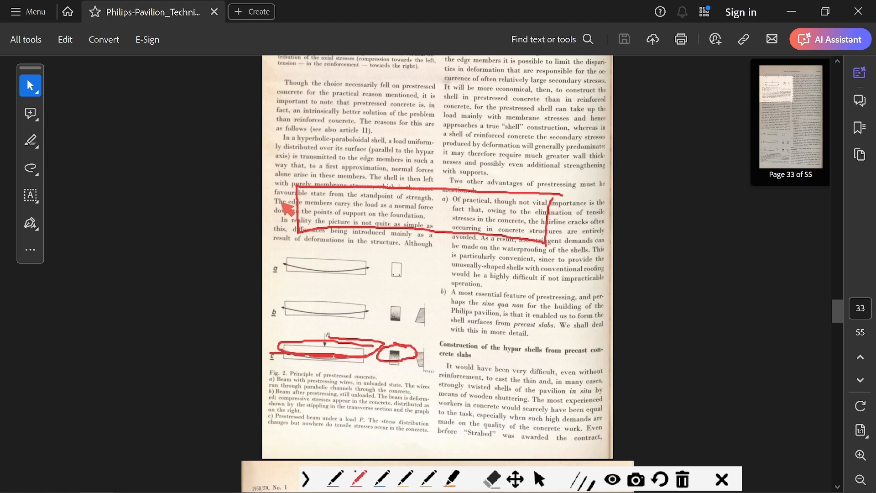
{"action": "mouse_move", "coordinate": [273, 193]}
{"action": "left_mouse_down"}
{"action": "mouse_move", "coordinate": [351, 223]}
{"action": "mouse_move", "coordinate": [574, 218]}
{"action": "mouse_move", "coordinate": [590, 194]}
{"action": "left_mouse_up"}
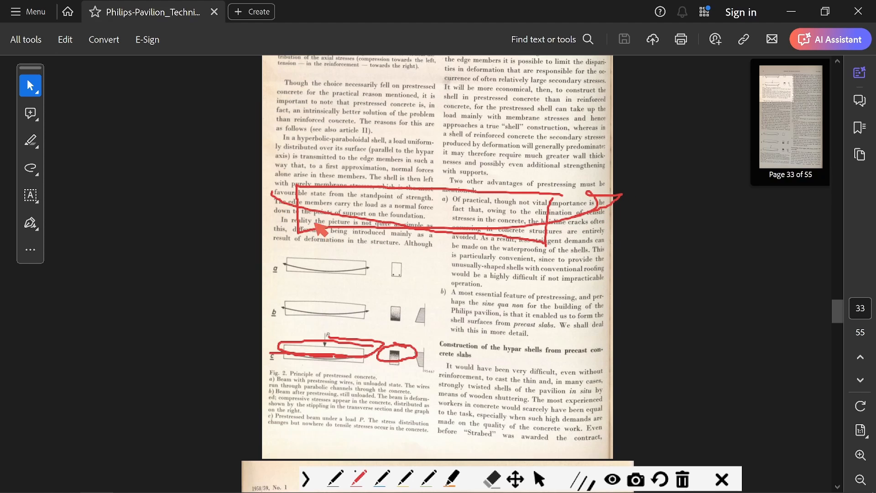
{"action": "key", "text": "Escape"}
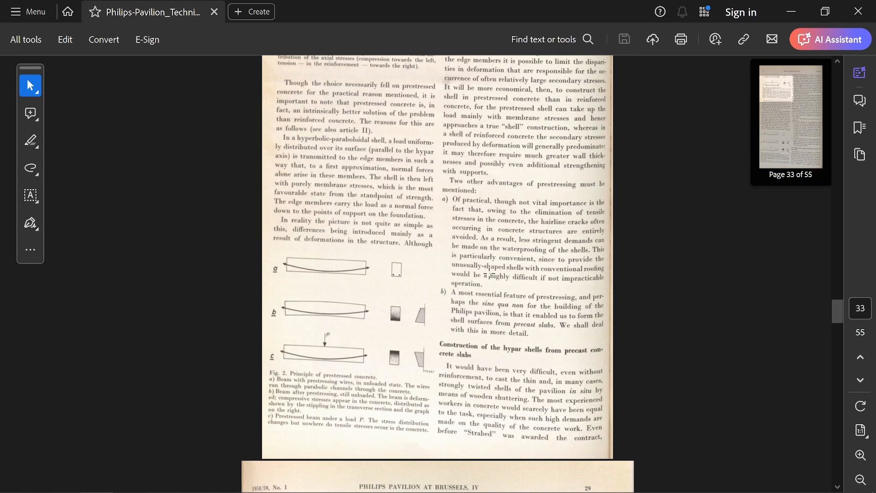
Mark individual concrete slabs in the Fig. 3 sand-bed photograph with red arrows and outlines, and discard the markings.
{"action": "scroll", "coordinate": [488, 228], "scroll_direction": "down", "scroll_amount": 5}
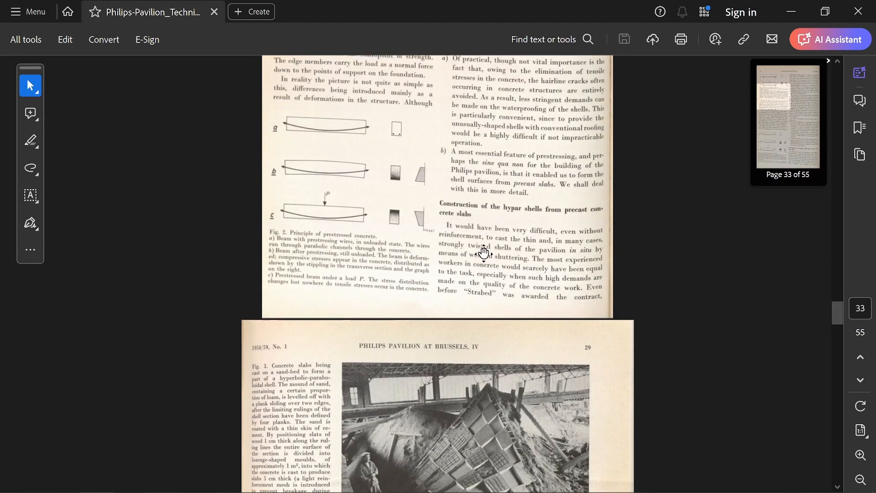
{"action": "scroll", "coordinate": [486, 252], "scroll_direction": "down", "scroll_amount": 1}
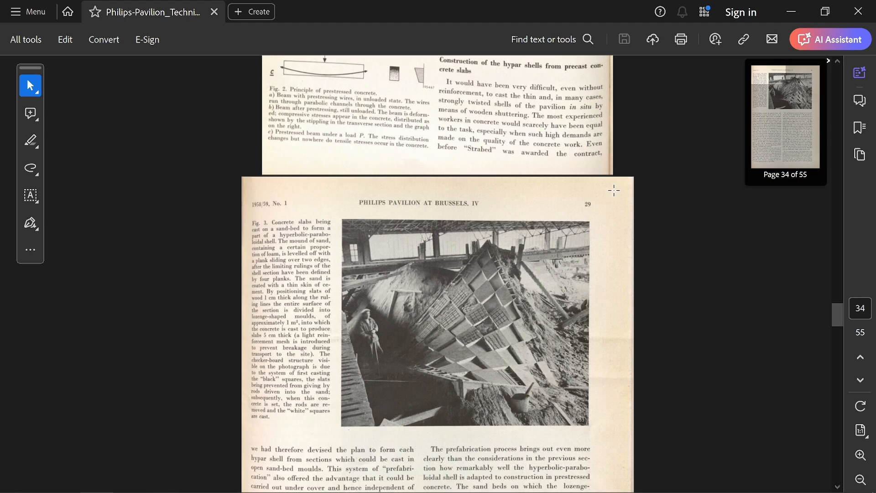
{"action": "key", "text": "ctrl+alt+g"}
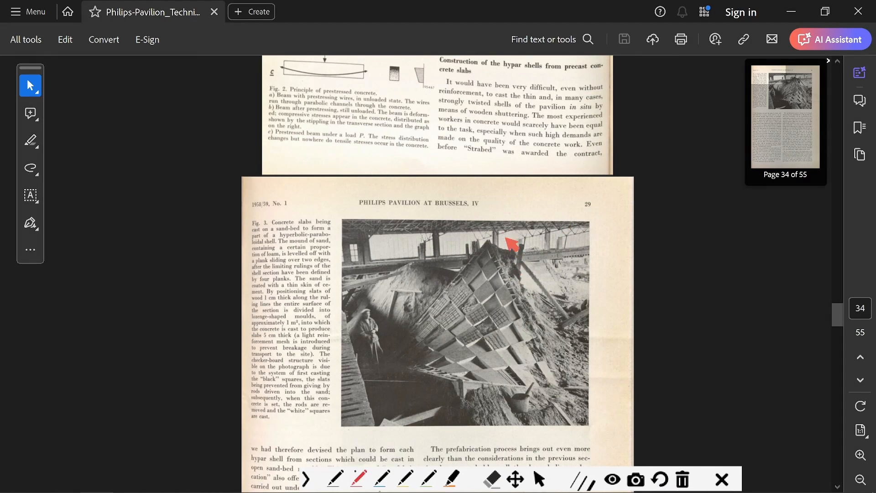
{"action": "left_click_drag", "start_coordinate": [533, 260], "coordinate": [503, 281]}
{"action": "left_click_drag", "start_coordinate": [495, 246], "coordinate": [477, 280]}
{"action": "mouse_move", "coordinate": [542, 288]}
{"action": "left_mouse_down"}
{"action": "mouse_move", "coordinate": [493, 303]}
{"action": "mouse_move", "coordinate": [515, 305]}
{"action": "mouse_move", "coordinate": [509, 311]}
{"action": "mouse_move", "coordinate": [524, 339]}
{"action": "mouse_move", "coordinate": [512, 344]}
{"action": "mouse_move", "coordinate": [504, 328]}
{"action": "mouse_move", "coordinate": [490, 335]}
{"action": "mouse_move", "coordinate": [498, 349]}
{"action": "mouse_move", "coordinate": [484, 356]}
{"action": "mouse_move", "coordinate": [456, 337]}
{"action": "mouse_move", "coordinate": [474, 317]}
{"action": "mouse_move", "coordinate": [481, 340]}
{"action": "mouse_move", "coordinate": [450, 345]}
{"action": "mouse_move", "coordinate": [467, 339]}
{"action": "left_mouse_up"}
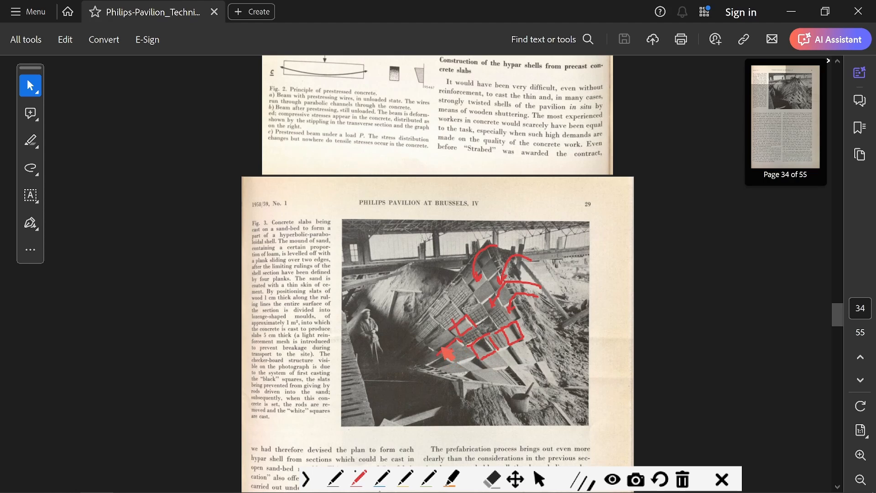
{"action": "key", "text": "Escape"}
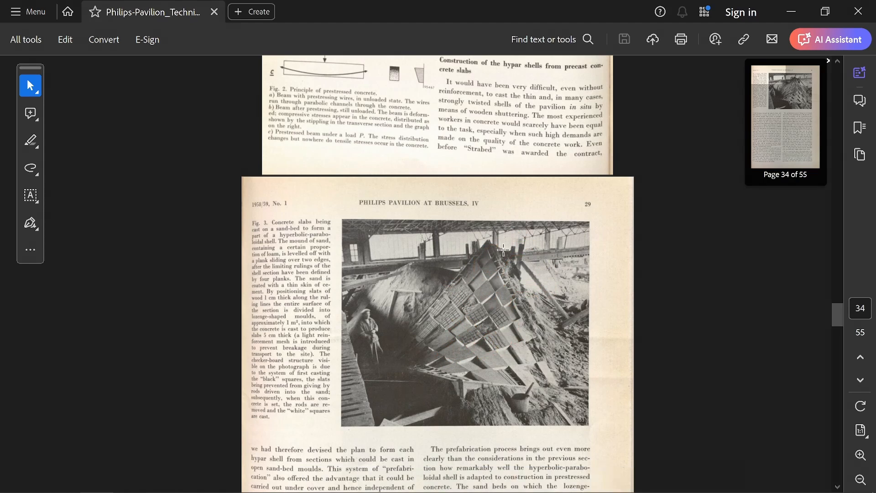
Outline the shell section in the Fig. 3 photograph in red, draw crossing ruling lines along the slab joints, and discard the markings.
{"action": "key", "text": "ctrl+alt+g"}
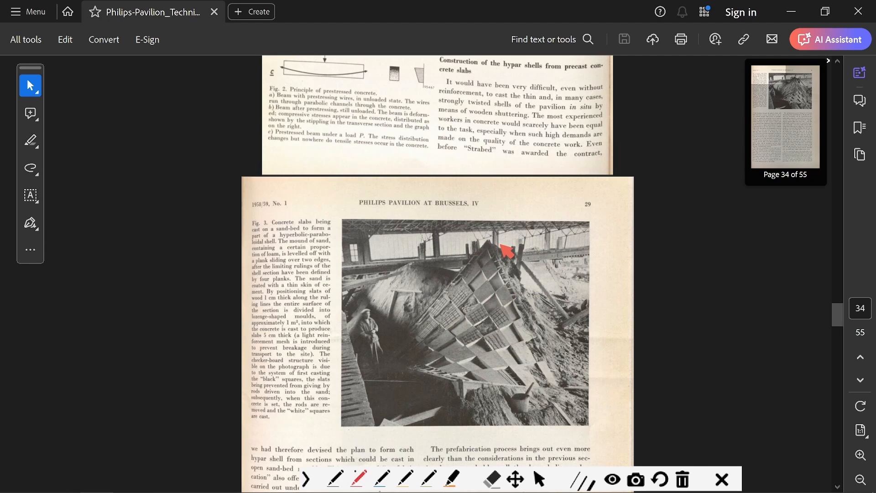
{"action": "mouse_move", "coordinate": [490, 240]}
{"action": "left_mouse_down"}
{"action": "mouse_move", "coordinate": [401, 358]}
{"action": "mouse_move", "coordinate": [464, 381]}
{"action": "mouse_move", "coordinate": [557, 383]}
{"action": "mouse_move", "coordinate": [498, 249]}
{"action": "mouse_move", "coordinate": [507, 267]}
{"action": "mouse_move", "coordinate": [398, 359]}
{"action": "mouse_move", "coordinate": [509, 303]}
{"action": "mouse_move", "coordinate": [413, 365]}
{"action": "mouse_move", "coordinate": [541, 293]}
{"action": "mouse_move", "coordinate": [421, 373]}
{"action": "left_mouse_up"}
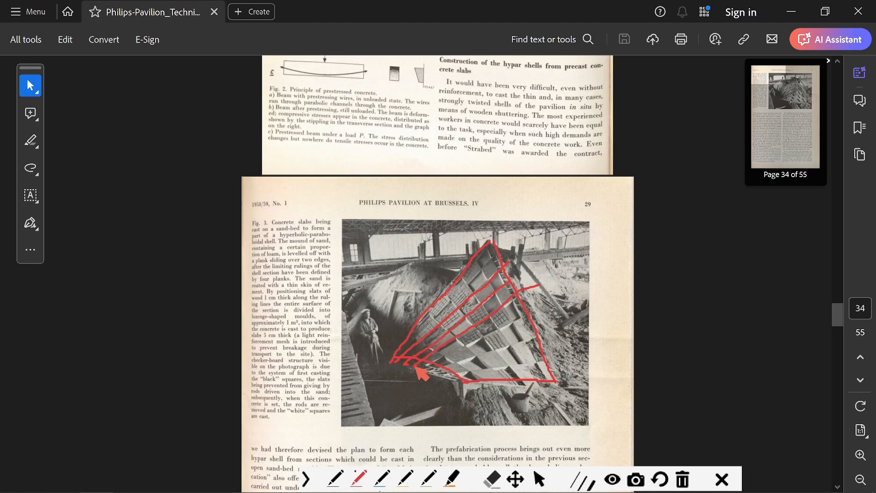
{"action": "mouse_move", "coordinate": [559, 299]}
{"action": "left_mouse_down"}
{"action": "mouse_move", "coordinate": [441, 362]}
{"action": "mouse_move", "coordinate": [543, 338]}
{"action": "mouse_move", "coordinate": [450, 379]}
{"action": "left_mouse_up"}
{"action": "mouse_move", "coordinate": [470, 261]}
{"action": "left_mouse_down"}
{"action": "mouse_move", "coordinate": [539, 391]}
{"action": "mouse_move", "coordinate": [438, 285]}
{"action": "mouse_move", "coordinate": [528, 391]}
{"action": "left_mouse_up"}
{"action": "left_click_drag", "start_coordinate": [409, 294], "coordinate": [523, 395]}
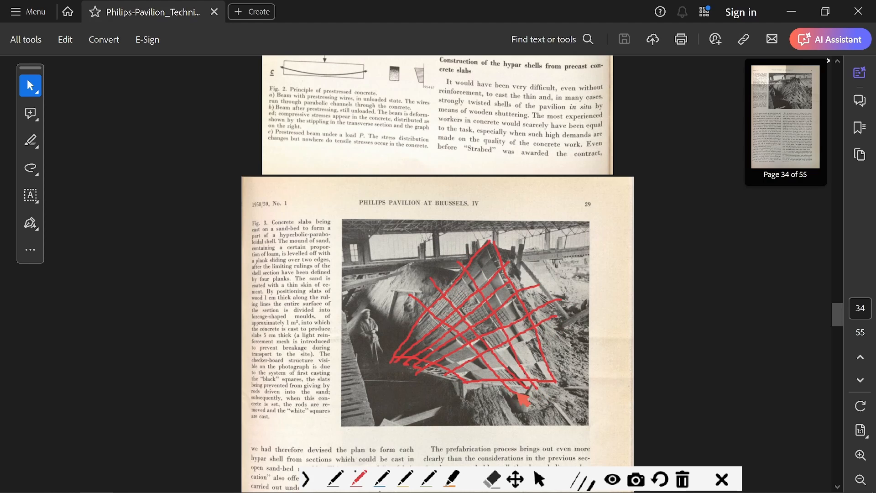
{"action": "left_click_drag", "start_coordinate": [380, 309], "coordinate": [504, 395]}
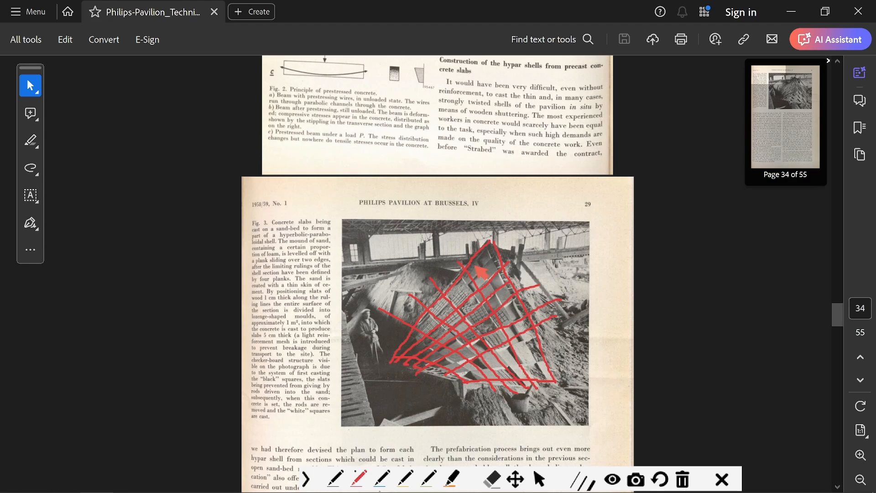
{"action": "left_click_drag", "start_coordinate": [459, 241], "coordinate": [533, 367]}
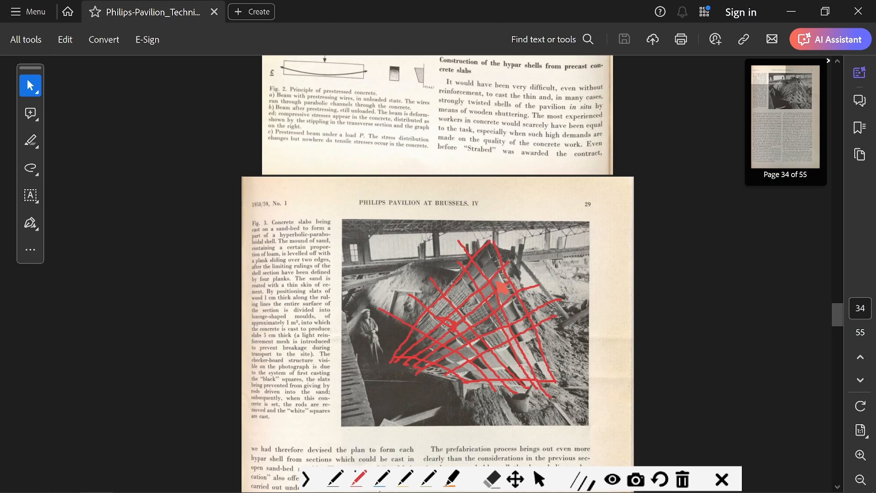
{"action": "key", "text": "Escape"}
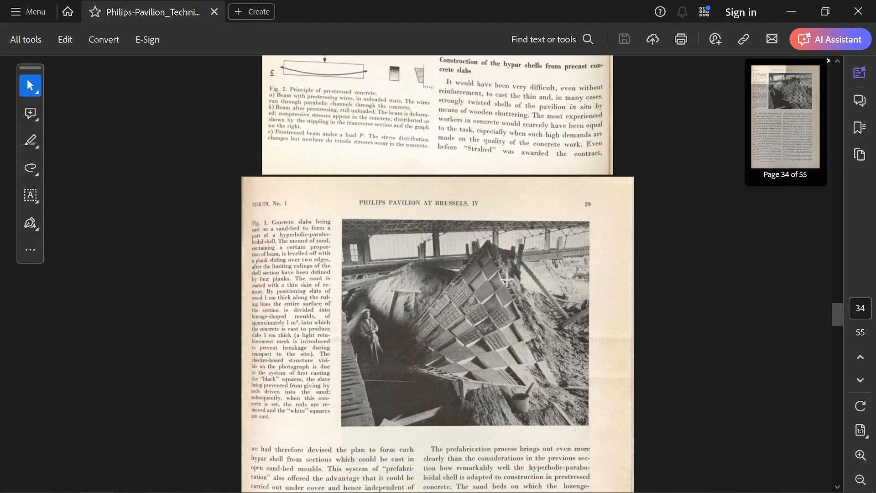
Trace the sloping cylindrical rib in the Fig. 4 photograph in red, circle the scaffolding below it, and discard the markings.
{"action": "scroll", "coordinate": [500, 238], "scroll_direction": "down", "scroll_amount": 3}
{"action": "scroll", "coordinate": [500, 237], "scroll_direction": "down", "scroll_amount": 2}
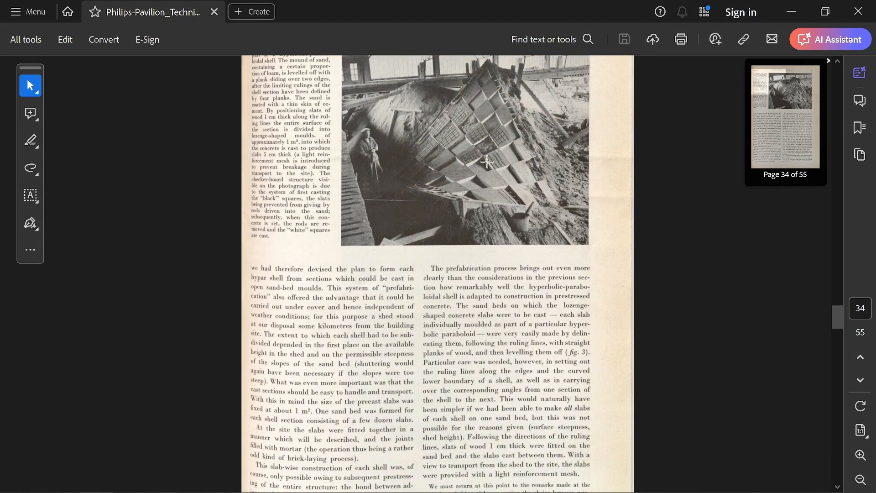
{"action": "scroll", "coordinate": [484, 182], "scroll_direction": "up", "scroll_amount": 2}
{"action": "scroll", "coordinate": [476, 215], "scroll_direction": "down", "scroll_amount": 9}
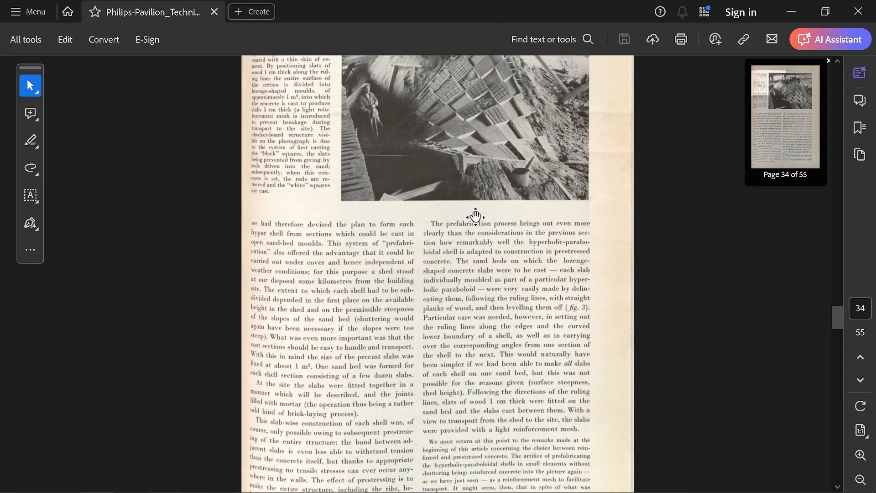
{"action": "scroll", "coordinate": [454, 185], "scroll_direction": "down", "scroll_amount": 5}
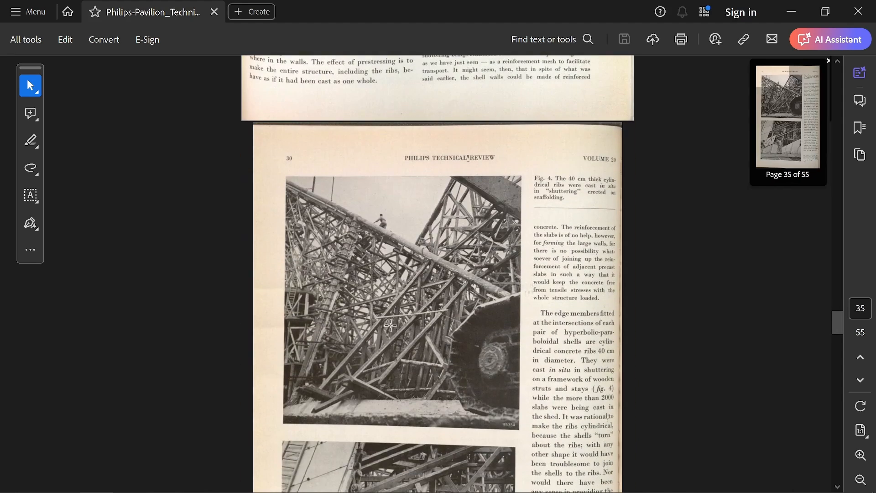
{"action": "scroll", "coordinate": [375, 266], "scroll_direction": "down", "scroll_amount": 4}
{"action": "scroll", "coordinate": [411, 214], "scroll_direction": "up", "scroll_amount": 3}
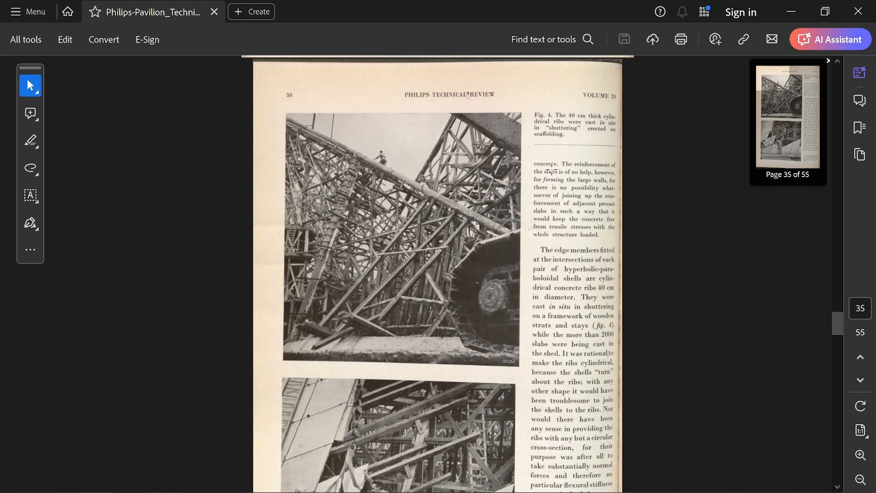
{"action": "key", "text": "ctrl+alt+g"}
{"action": "left_click_drag", "start_coordinate": [392, 168], "coordinate": [509, 237]}
{"action": "mouse_move", "coordinate": [413, 220]}
{"action": "left_mouse_down"}
{"action": "mouse_move", "coordinate": [373, 234]}
{"action": "mouse_move", "coordinate": [434, 249]}
{"action": "mouse_move", "coordinate": [386, 217]}
{"action": "left_mouse_up"}
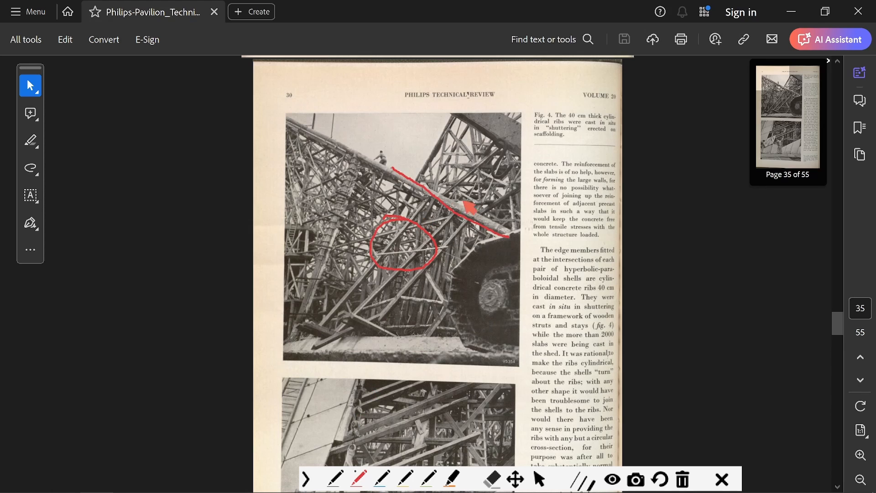
{"action": "key", "text": "Escape"}
Outline a precast slab in the Fig. 5 photograph in red, mark the scaffolding and slab joints, and discard the markings.
{"action": "scroll", "coordinate": [419, 226], "scroll_direction": "down", "scroll_amount": 5}
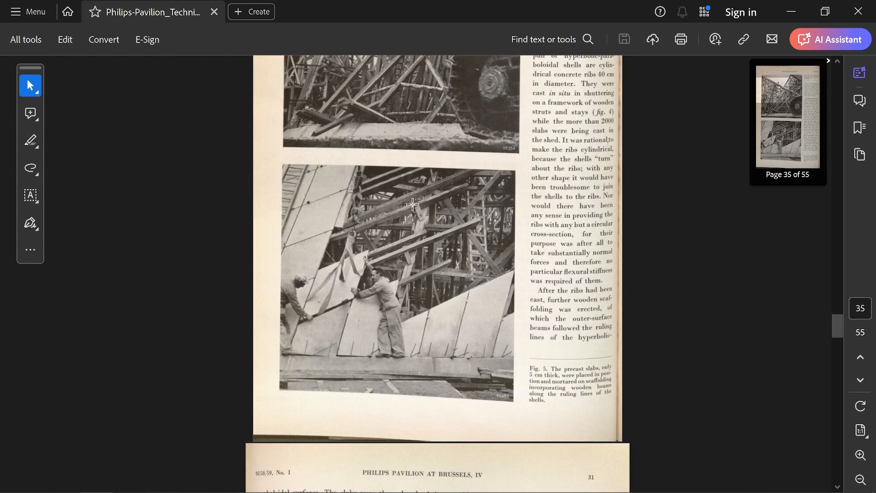
{"action": "scroll", "coordinate": [372, 192], "scroll_direction": "up", "scroll_amount": 1}
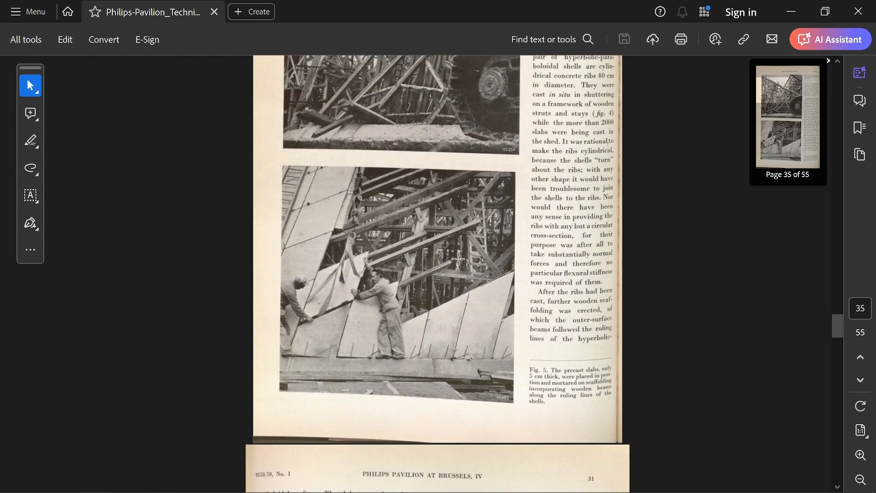
{"action": "scroll", "coordinate": [452, 274], "scroll_direction": "up", "scroll_amount": 1}
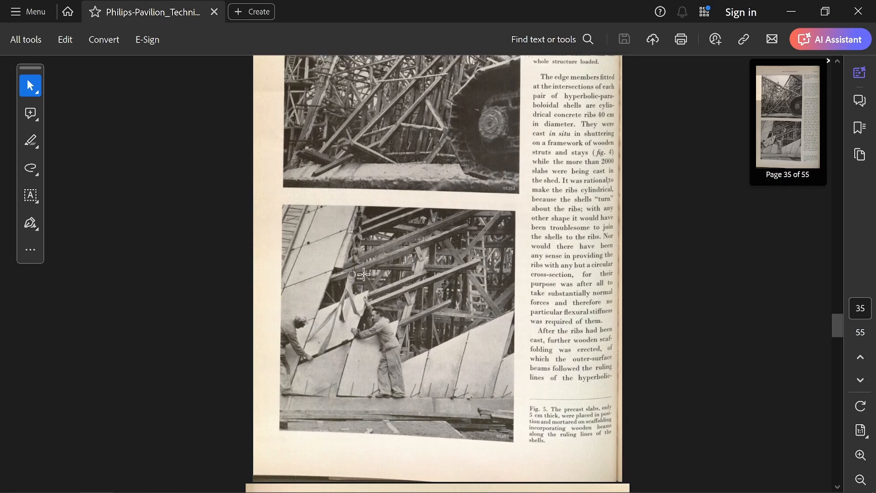
{"action": "key", "text": "ctrl+alt+g"}
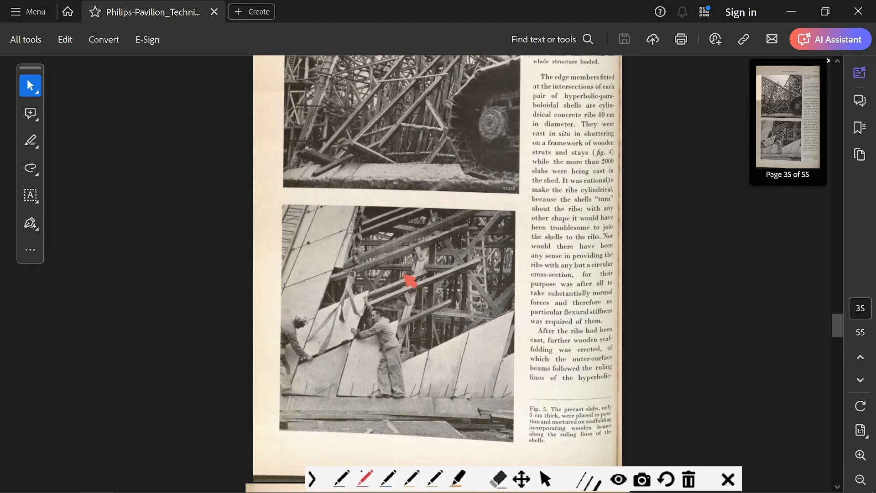
{"action": "mouse_move", "coordinate": [301, 245]}
{"action": "left_mouse_down"}
{"action": "mouse_move", "coordinate": [345, 230]}
{"action": "mouse_move", "coordinate": [336, 266]}
{"action": "mouse_move", "coordinate": [291, 283]}
{"action": "mouse_move", "coordinate": [303, 240]}
{"action": "left_mouse_up"}
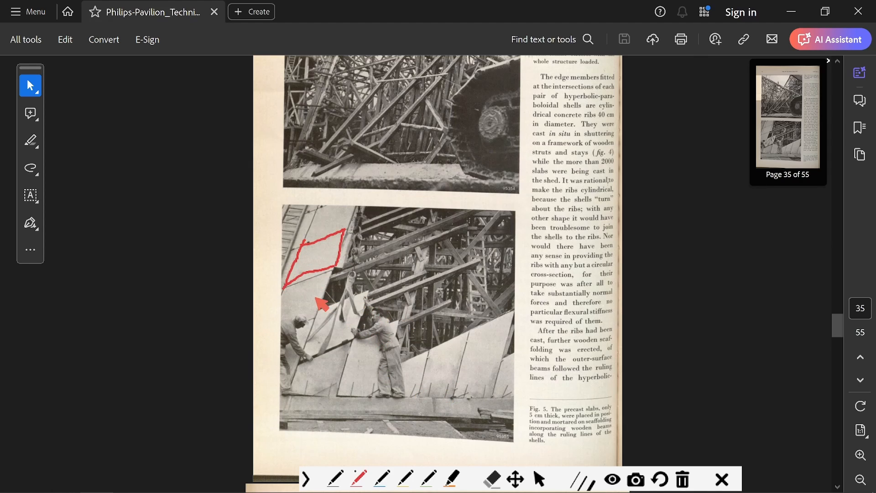
{"action": "mouse_move", "coordinate": [330, 281]}
{"action": "left_mouse_down"}
{"action": "mouse_move", "coordinate": [295, 283]}
{"action": "mouse_move", "coordinate": [289, 292]}
{"action": "mouse_move", "coordinate": [338, 273]}
{"action": "left_mouse_up"}
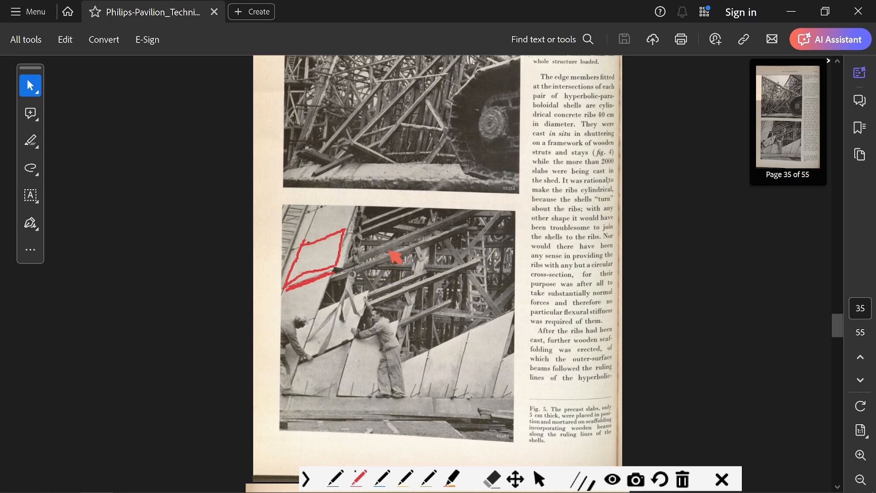
{"action": "mouse_move", "coordinate": [385, 255]}
{"action": "left_mouse_down"}
{"action": "mouse_move", "coordinate": [402, 236]}
{"action": "mouse_move", "coordinate": [391, 246]}
{"action": "left_mouse_up"}
{"action": "mouse_move", "coordinate": [416, 402]}
{"action": "left_mouse_down"}
{"action": "mouse_move", "coordinate": [432, 430]}
{"action": "mouse_move", "coordinate": [415, 401]}
{"action": "mouse_move", "coordinate": [416, 413]}
{"action": "mouse_move", "coordinate": [434, 378]}
{"action": "mouse_move", "coordinate": [432, 399]}
{"action": "mouse_move", "coordinate": [441, 262]}
{"action": "mouse_move", "coordinate": [451, 268]}
{"action": "mouse_move", "coordinate": [440, 268]}
{"action": "left_mouse_up"}
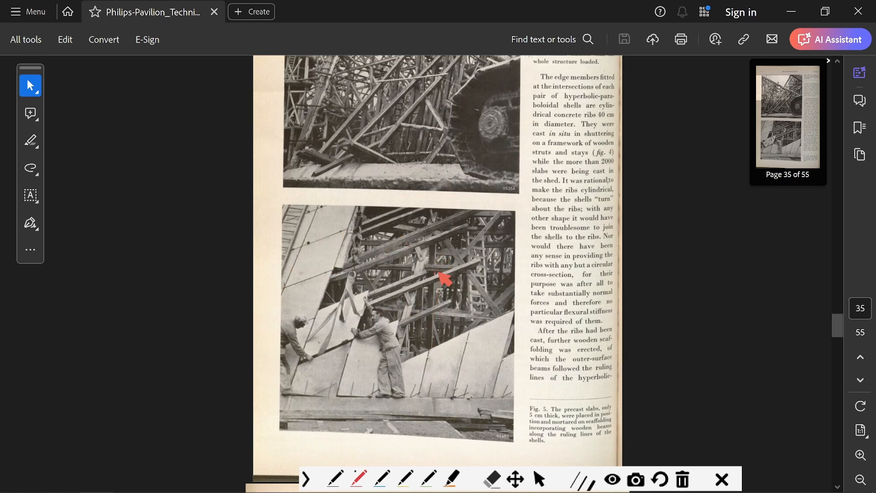
Trace the foundation in Fig. 6 section A-B in red, circle a tail block in the section and photograph, and discard the markings.
{"action": "scroll", "coordinate": [430, 263], "scroll_direction": "down", "scroll_amount": 6}
{"action": "scroll", "coordinate": [430, 263], "scroll_direction": "down", "scroll_amount": 4}
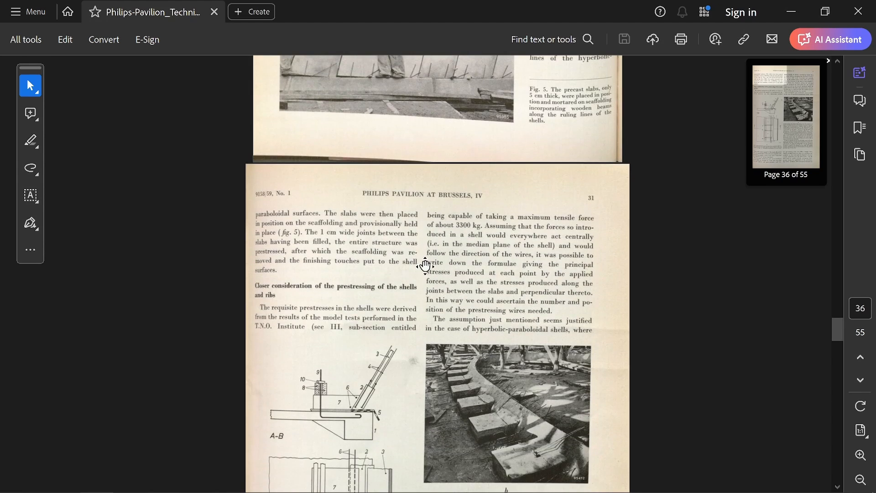
{"action": "scroll", "coordinate": [411, 288], "scroll_direction": "down", "scroll_amount": 1}
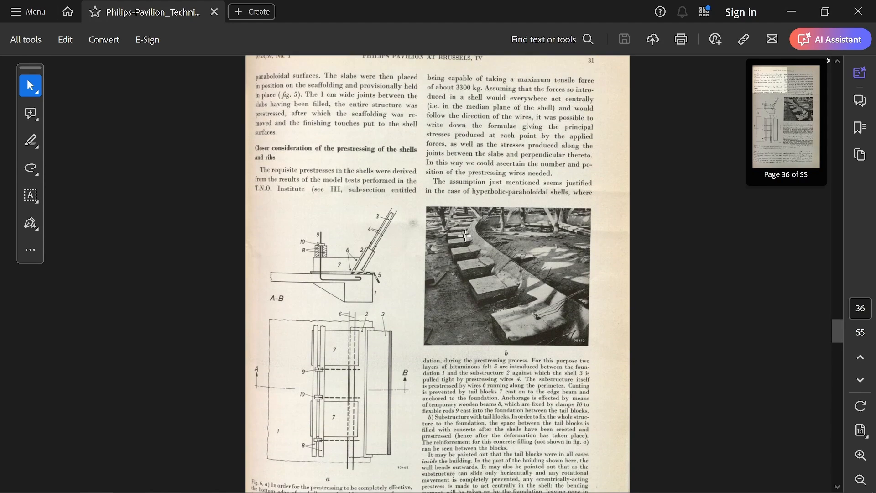
{"action": "key", "text": "ctrl+alt+g"}
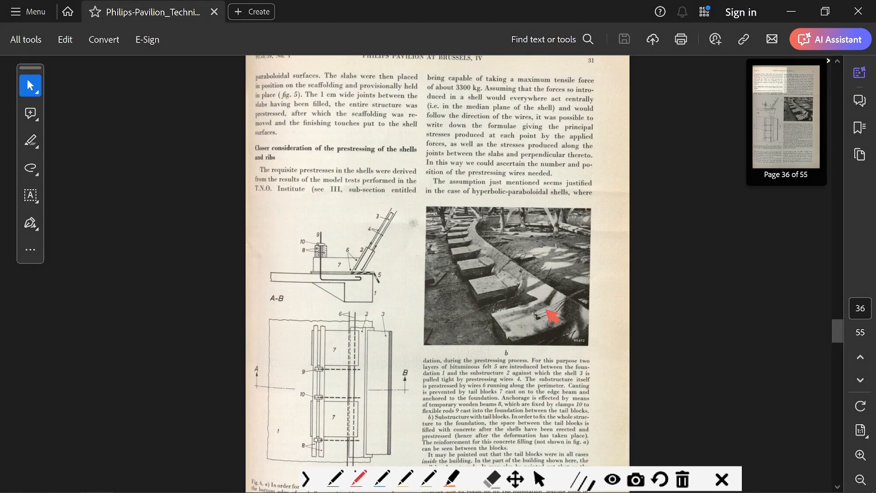
{"action": "mouse_move", "coordinate": [278, 279]}
{"action": "left_mouse_down"}
{"action": "mouse_move", "coordinate": [361, 284]}
{"action": "mouse_move", "coordinate": [360, 295]}
{"action": "left_mouse_up"}
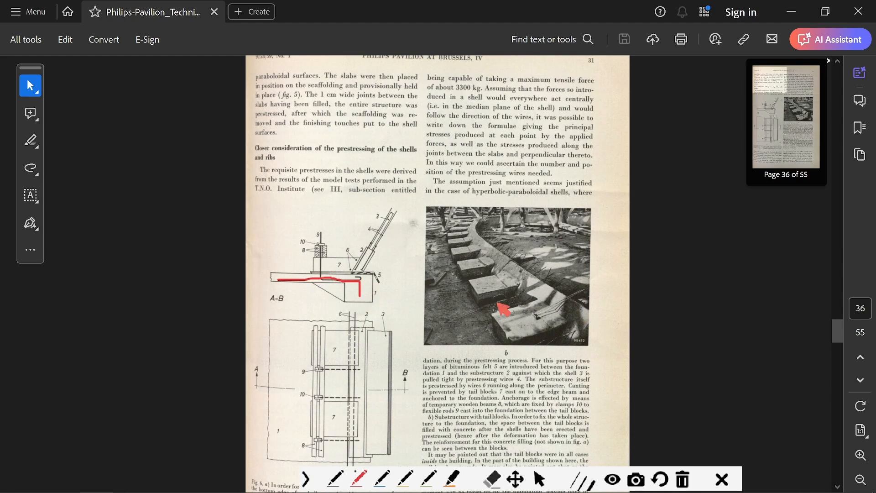
{"action": "mouse_move", "coordinate": [350, 242]}
{"action": "left_mouse_down"}
{"action": "mouse_move", "coordinate": [340, 278]}
{"action": "mouse_move", "coordinate": [356, 230]}
{"action": "left_mouse_up"}
{"action": "mouse_move", "coordinate": [506, 273]}
{"action": "left_mouse_down"}
{"action": "mouse_move", "coordinate": [484, 273]}
{"action": "mouse_move", "coordinate": [479, 301]}
{"action": "mouse_move", "coordinate": [519, 291]}
{"action": "mouse_move", "coordinate": [503, 274]}
{"action": "left_mouse_up"}
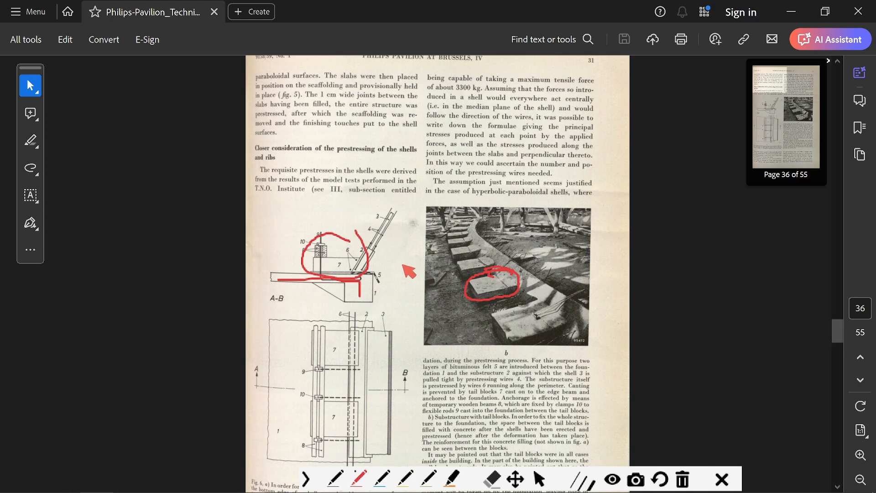
{"action": "key", "text": "Escape"}
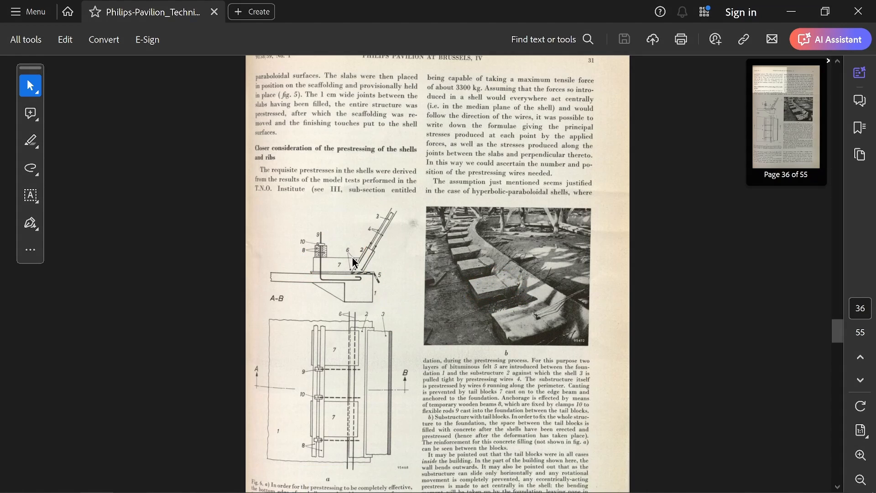
Point red arrows at tail block 7 and substructure 2 in section A-B, circle the substructure in the photograph, and discard the markings.
{"action": "key", "text": "ctrl+alt+g"}
{"action": "mouse_move", "coordinate": [337, 235]}
{"action": "left_mouse_down"}
{"action": "mouse_move", "coordinate": [338, 263]}
{"action": "mouse_move", "coordinate": [346, 253]}
{"action": "left_mouse_up"}
{"action": "left_click_drag", "start_coordinate": [472, 265], "coordinate": [474, 265]}
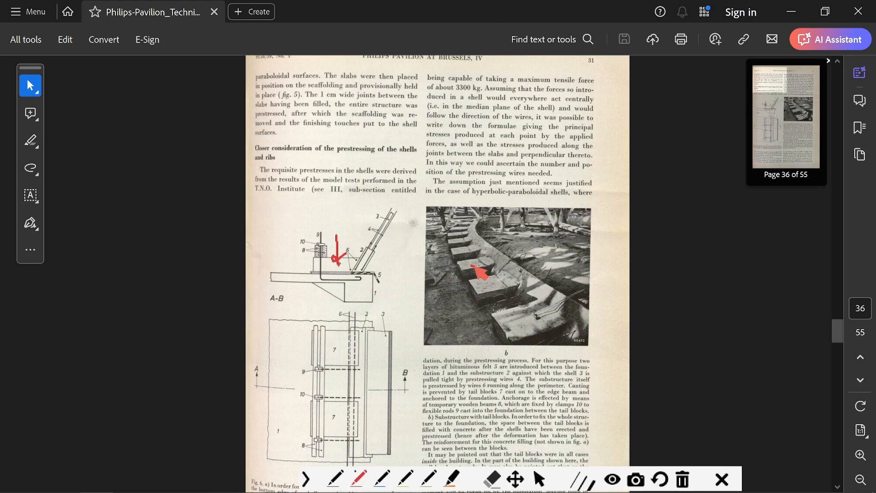
{"action": "key", "text": "Escape"}
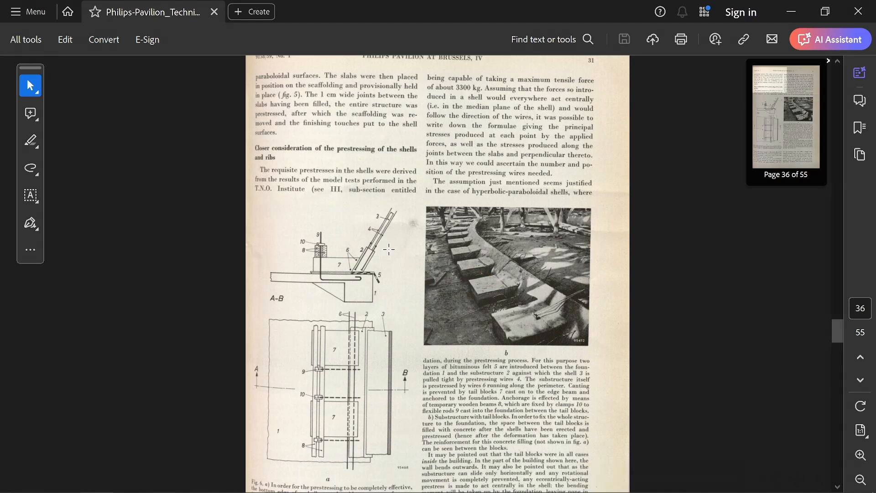
{"action": "key", "text": "ctrl+alt+g"}
{"action": "left_click_drag", "start_coordinate": [350, 233], "coordinate": [364, 250]}
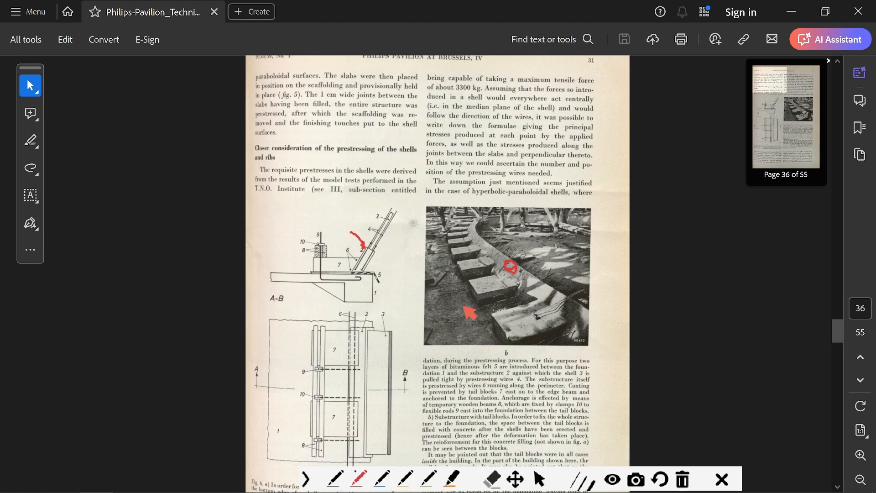
{"action": "key", "text": "Escape"}
Mark the inclined shell 3 in section A-B in red, trace the line of its prestressing wires, and discard the markings.
{"action": "key", "text": "ctrl+alt+g"}
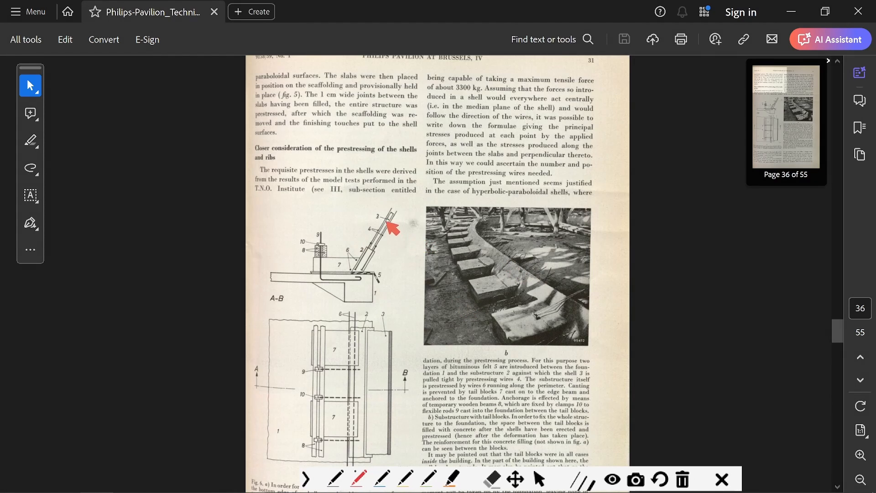
{"action": "left_click_drag", "start_coordinate": [360, 213], "coordinate": [379, 251]}
{"action": "key", "text": "Escape"}
{"action": "key", "text": "ctrl+alt+g"}
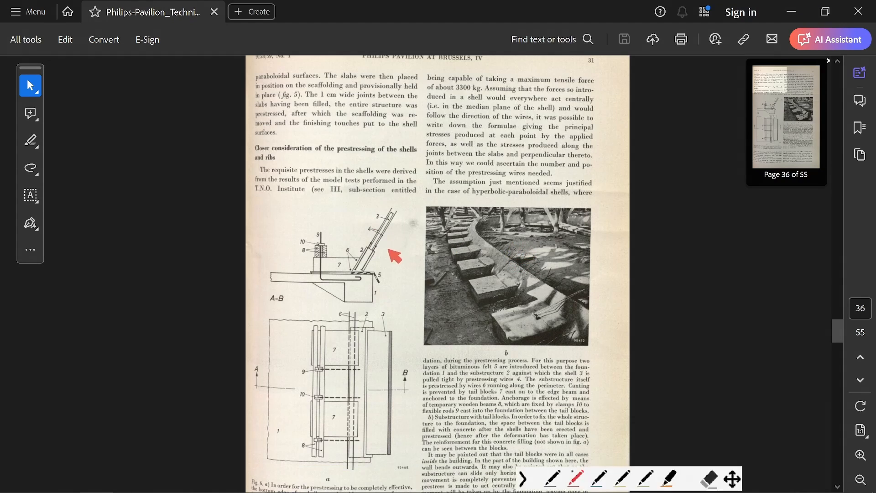
{"action": "left_click_drag", "start_coordinate": [370, 250], "coordinate": [386, 231]}
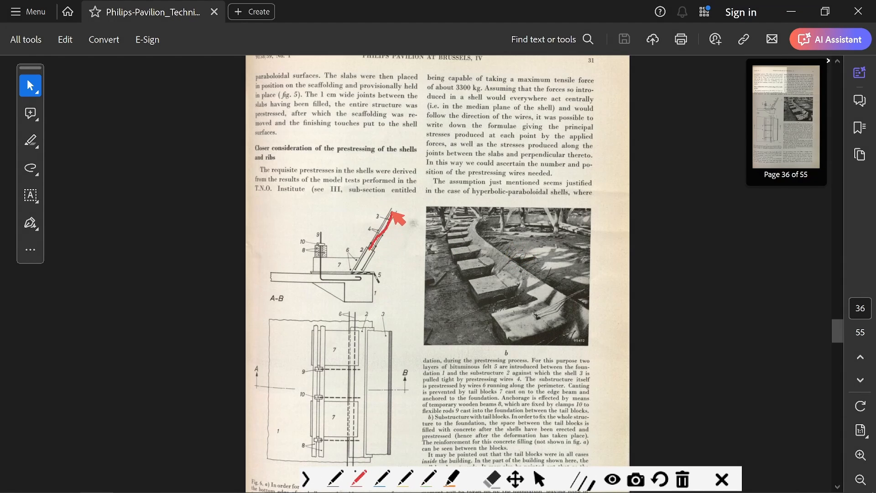
{"action": "key", "text": "Escape"}
Mark the slabs beside the standing worker in Fig. 5 in red, draw upward lines from the base along the joints, and discard the markings.
{"action": "scroll", "coordinate": [460, 281], "scroll_direction": "up", "scroll_amount": 3}
{"action": "scroll", "coordinate": [460, 280], "scroll_direction": "up", "scroll_amount": 8}
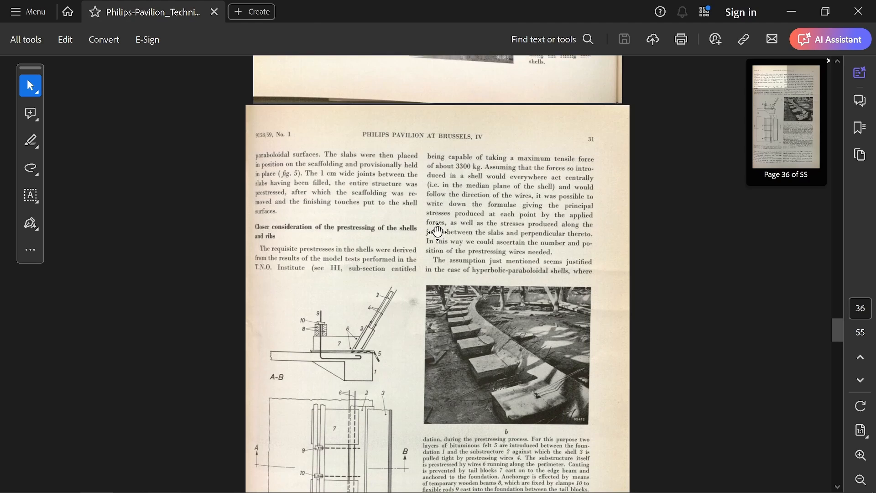
{"action": "scroll", "coordinate": [445, 219], "scroll_direction": "down", "scroll_amount": 3}
{"action": "key", "text": "ctrl+alt+g"}
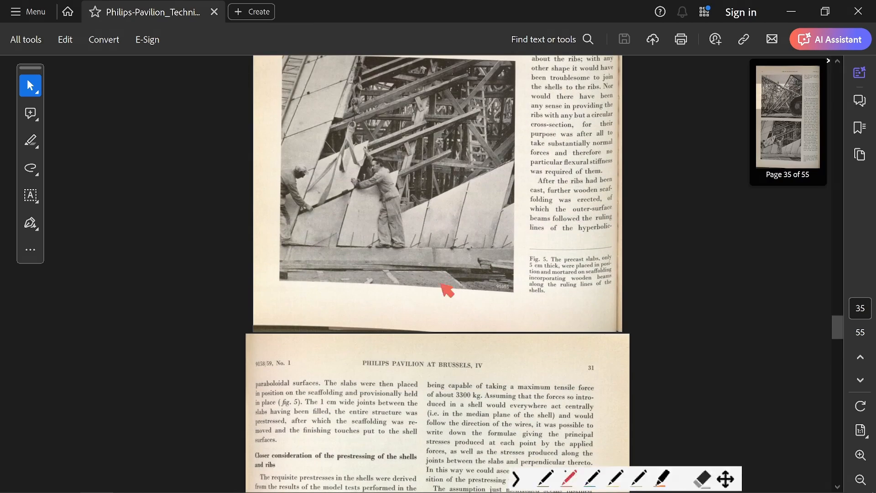
{"action": "left_click_drag", "start_coordinate": [377, 212], "coordinate": [365, 213]}
{"action": "key", "text": "Escape"}
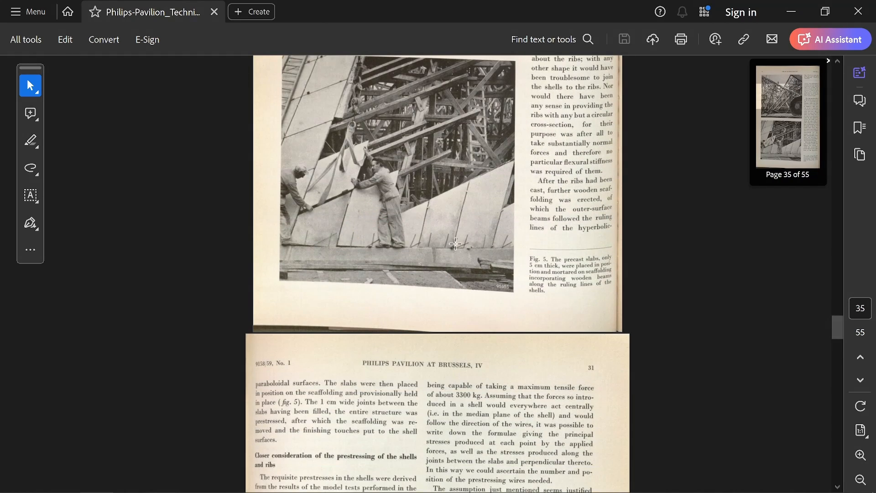
{"action": "key", "text": "ctrl+alt+g"}
{"action": "mouse_move", "coordinate": [411, 247]}
{"action": "left_mouse_down"}
{"action": "mouse_move", "coordinate": [429, 203]}
{"action": "mouse_move", "coordinate": [433, 122]}
{"action": "left_mouse_up"}
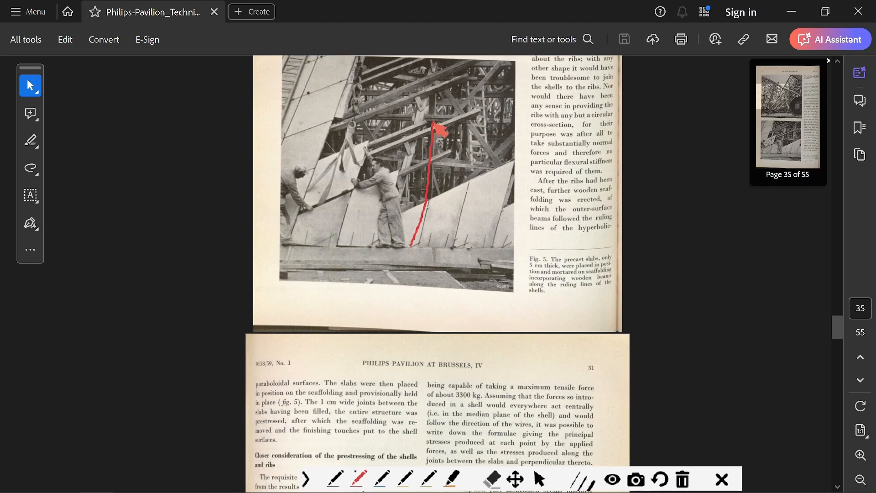
{"action": "left_click_drag", "start_coordinate": [431, 247], "coordinate": [449, 108]}
{"action": "key", "text": "Escape"}
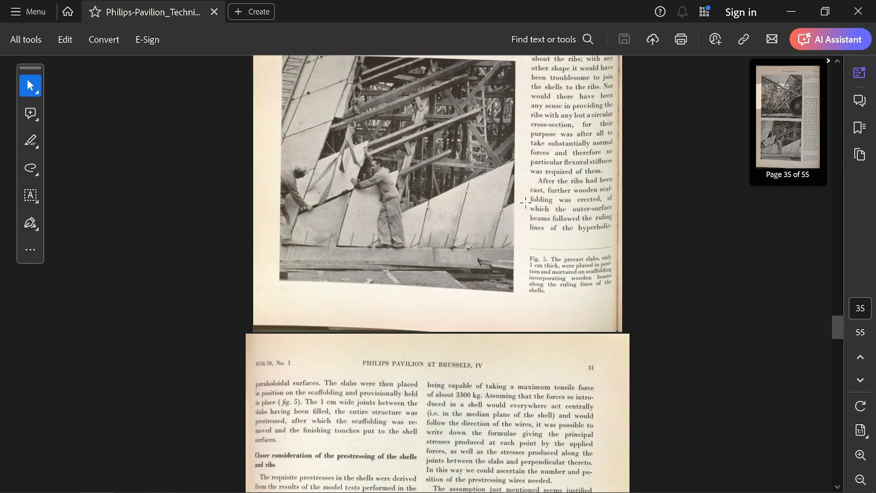
Circle clamp 10 and the foundation in section A-B in red, draw a line along the photographed tail blocks, and discard the markings.
{"action": "scroll", "coordinate": [445, 180], "scroll_direction": "down", "scroll_amount": 10}
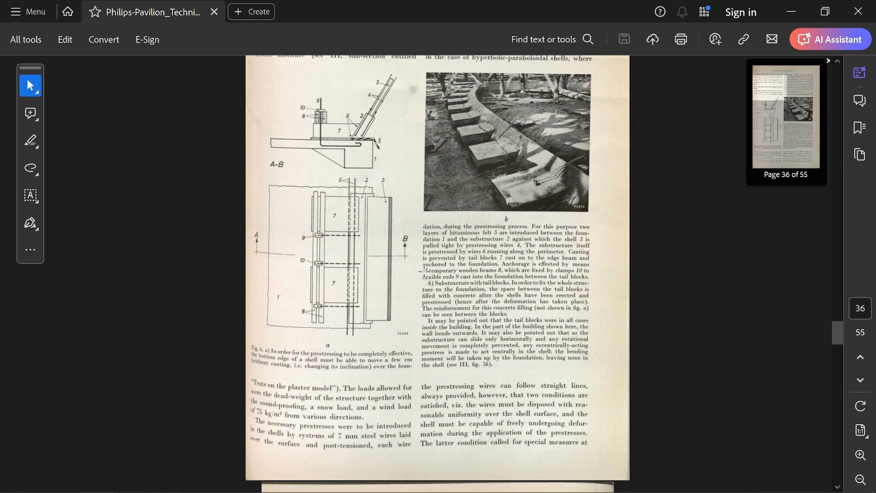
{"action": "key", "text": "ctrl+alt+g"}
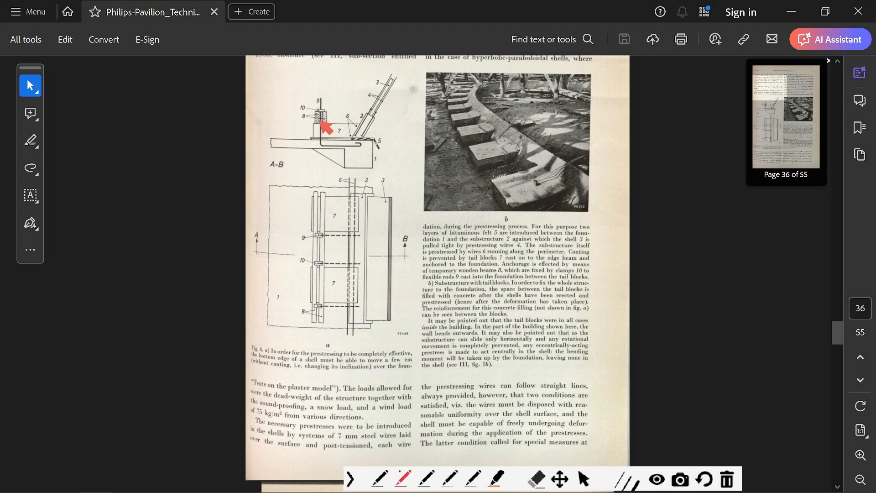
{"action": "left_click_drag", "start_coordinate": [327, 99], "coordinate": [340, 108]}
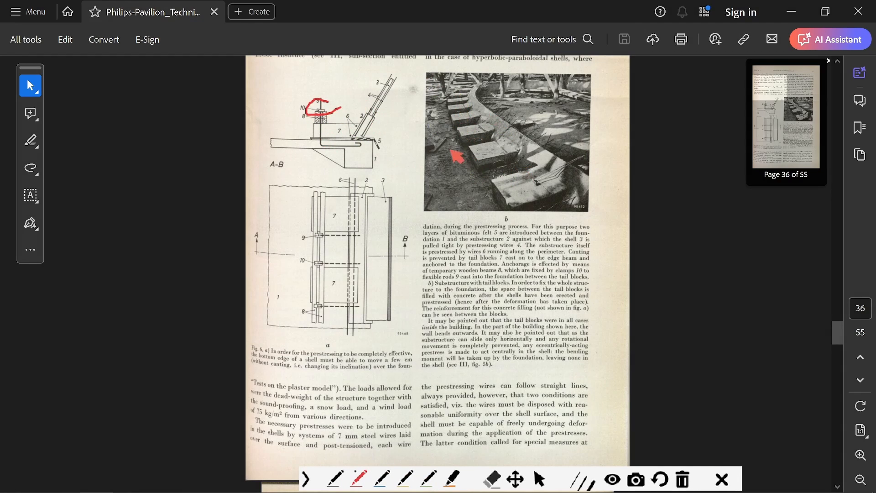
{"action": "mouse_move", "coordinate": [378, 152]}
{"action": "left_mouse_down"}
{"action": "mouse_move", "coordinate": [358, 142]}
{"action": "mouse_move", "coordinate": [286, 146]}
{"action": "mouse_move", "coordinate": [383, 167]}
{"action": "left_mouse_up"}
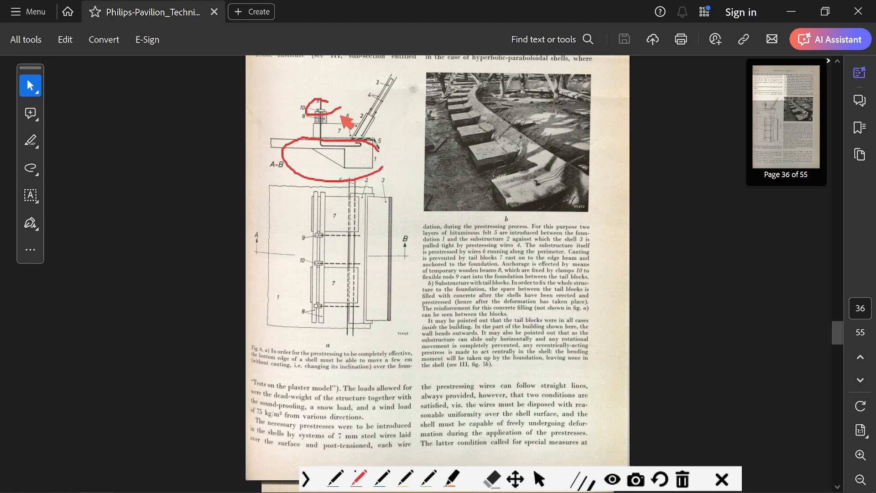
{"action": "mouse_move", "coordinate": [528, 188]}
{"action": "left_mouse_down"}
{"action": "mouse_move", "coordinate": [459, 128]}
{"action": "mouse_move", "coordinate": [451, 90]}
{"action": "mouse_move", "coordinate": [478, 144]}
{"action": "mouse_move", "coordinate": [492, 147]}
{"action": "left_mouse_up"}
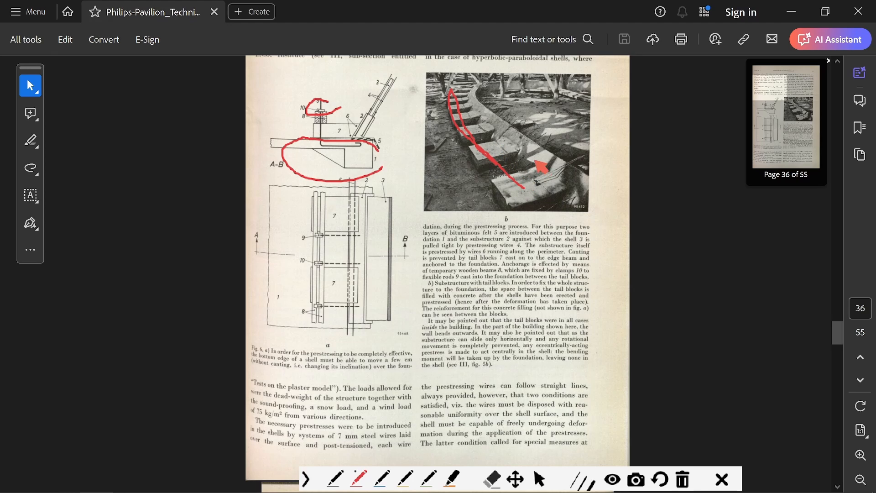
{"action": "key", "text": "Escape"}
{"action": "scroll", "coordinate": [395, 209], "scroll_direction": "down", "scroll_amount": 1}
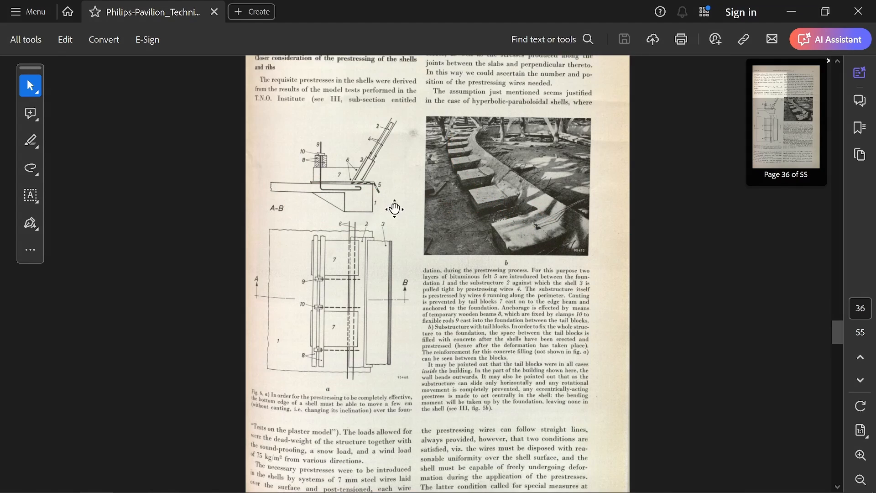
Examine the Fig. 7 photograph on page 37 up close, reading its caption on the prestressing wires applied to the shells.
{"action": "scroll", "coordinate": [395, 209], "scroll_direction": "down", "scroll_amount": 3}
{"action": "scroll", "coordinate": [460, 228], "scroll_direction": "down", "scroll_amount": 1}
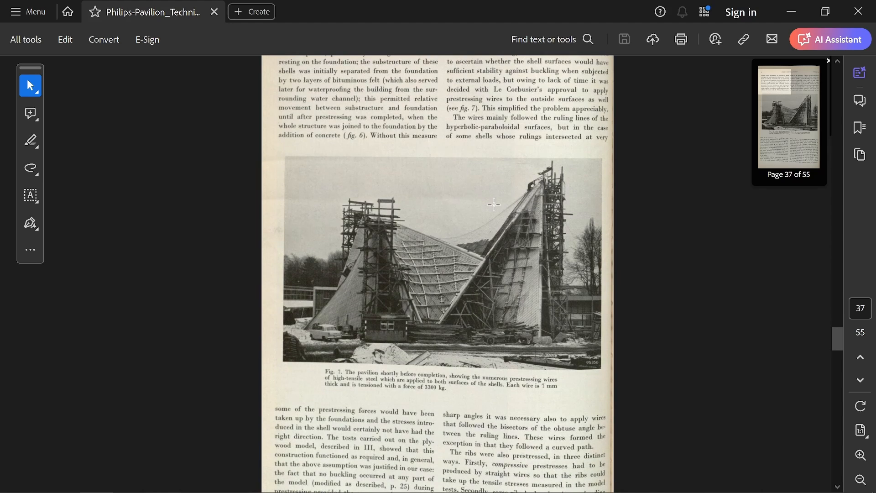
{"action": "left_click", "coordinate": [860, 455]}
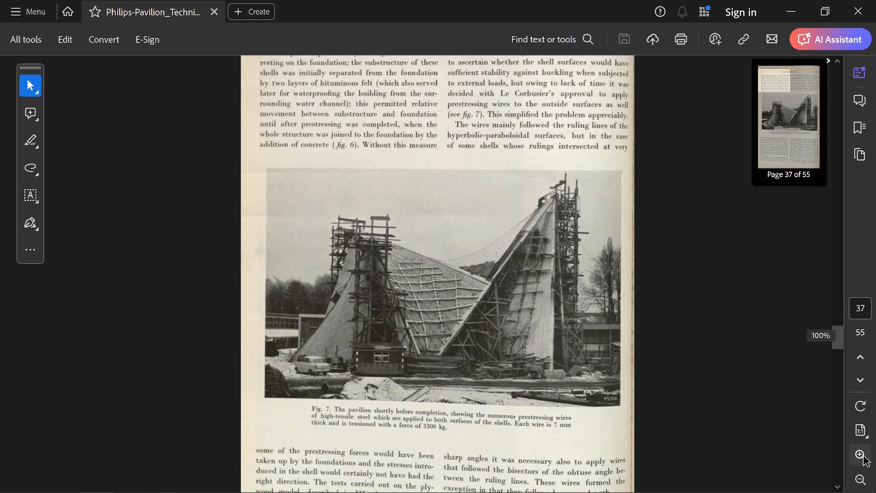
{"action": "scroll", "coordinate": [549, 311], "scroll_direction": "down", "scroll_amount": 5}
{"action": "scroll", "coordinate": [553, 271], "scroll_direction": "up", "scroll_amount": 1}
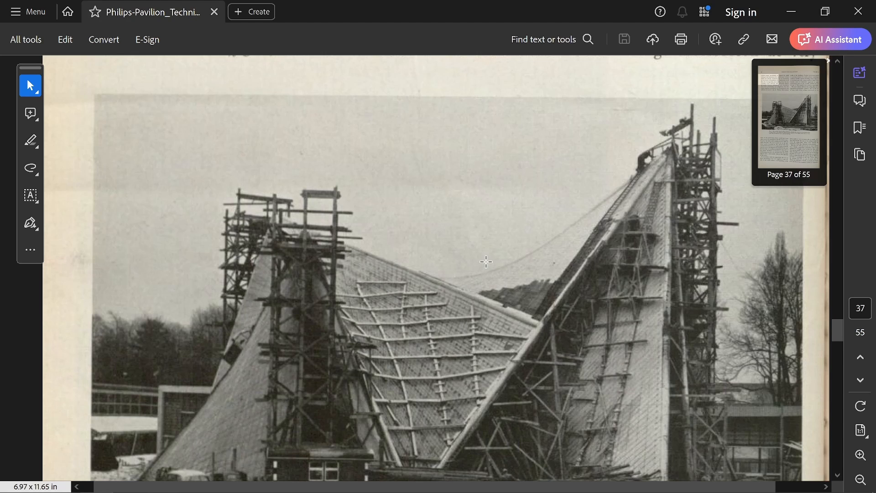
{"action": "scroll", "coordinate": [486, 261], "scroll_direction": "down", "scroll_amount": 3}
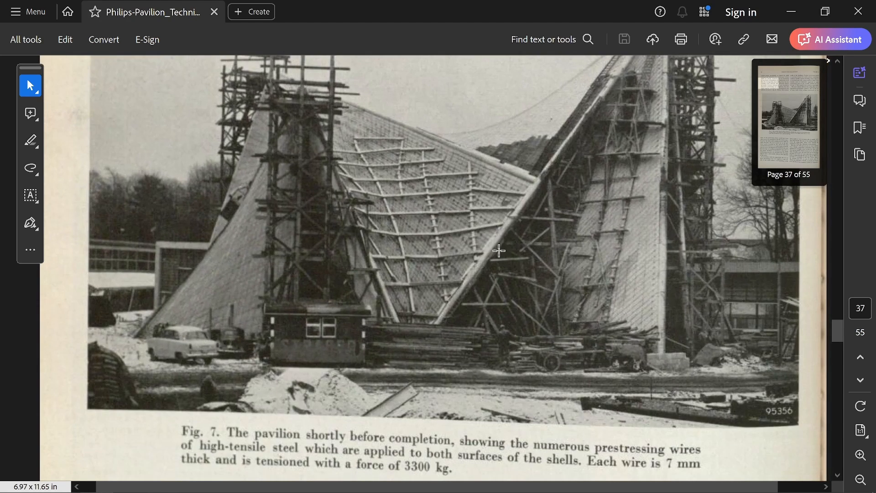
{"action": "scroll", "coordinate": [493, 174], "scroll_direction": "down", "scroll_amount": 1}
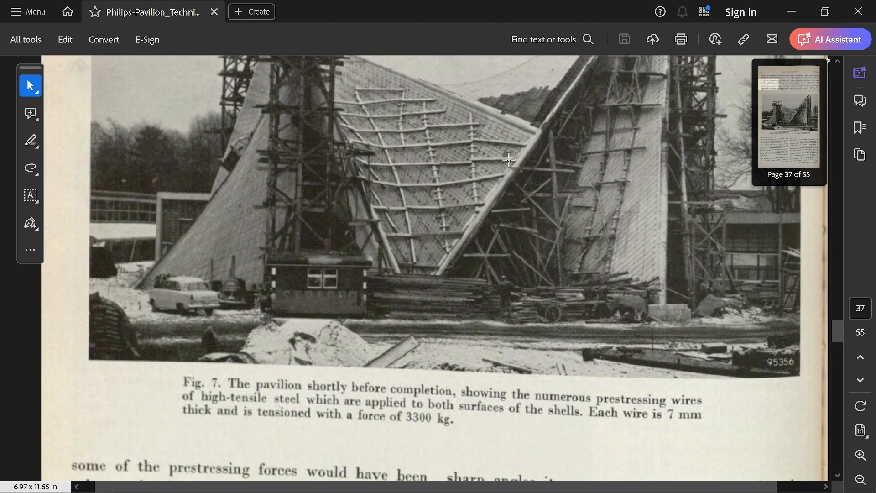
{"action": "scroll", "coordinate": [509, 159], "scroll_direction": "down", "scroll_amount": 5}
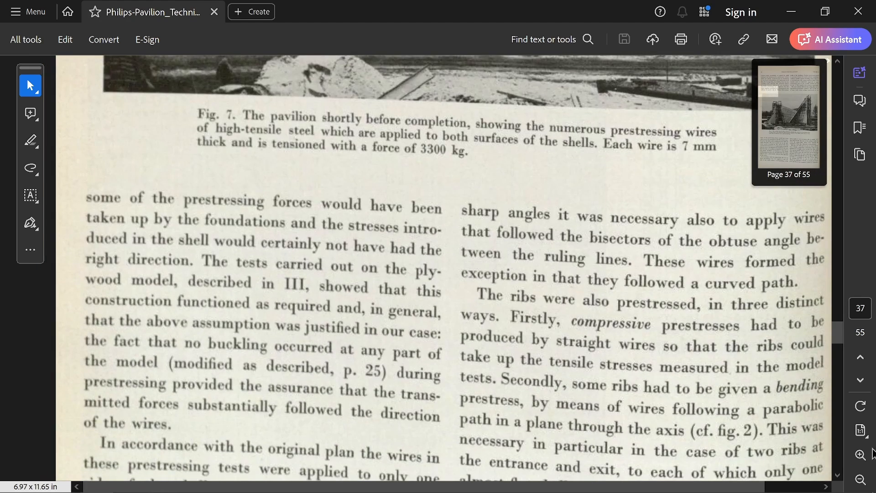
Examine the torsional prestressing diagrams in Fig. 8 and the rib wire photograph in Fig. 9 on page 38.
{"action": "left_click", "coordinate": [861, 480]}
{"action": "left_click", "coordinate": [861, 480]}
{"action": "left_click", "coordinate": [862, 481]}
{"action": "scroll", "coordinate": [463, 252], "scroll_direction": "down", "scroll_amount": 6}
{"action": "middle_click_drag", "start_coordinate": [463, 251], "coordinate": [418, 238]}
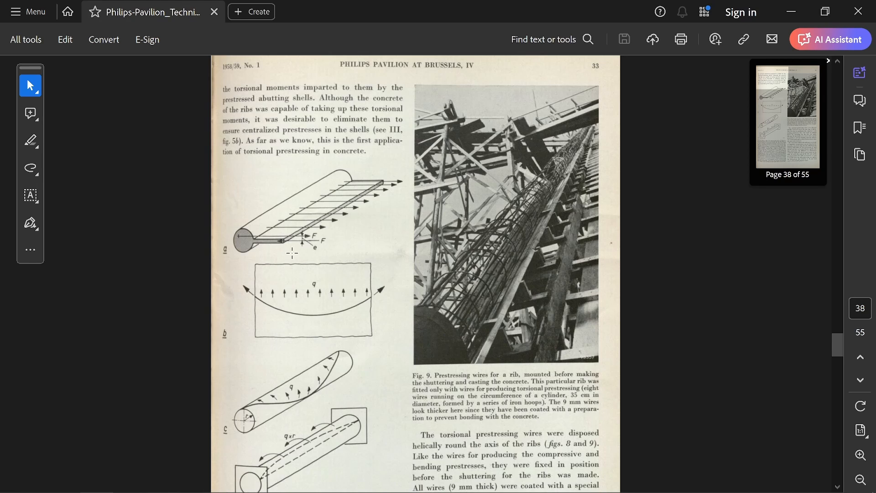
{"action": "scroll", "coordinate": [357, 187], "scroll_direction": "down", "scroll_amount": 5}
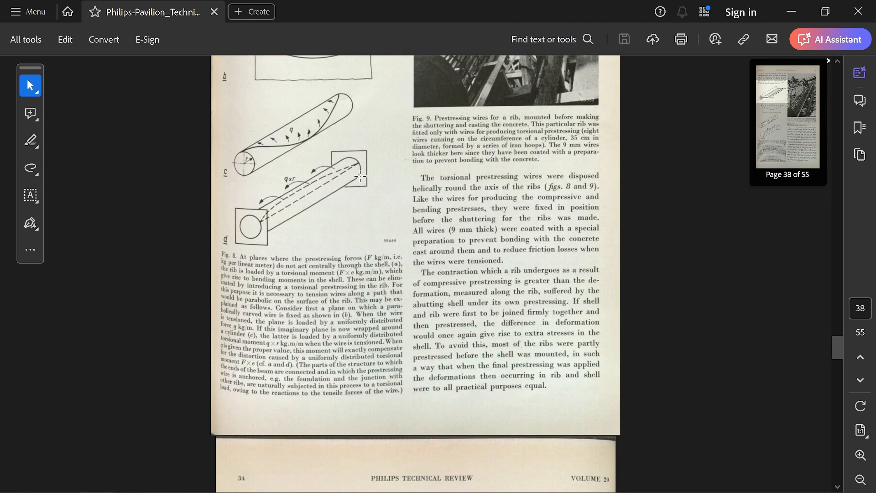
{"action": "scroll", "coordinate": [310, 207], "scroll_direction": "up", "scroll_amount": 4}
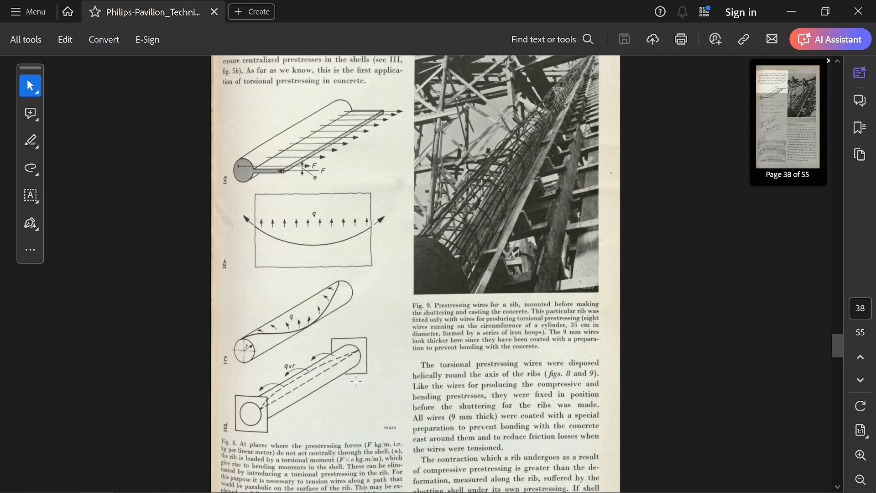
{"action": "scroll", "coordinate": [410, 194], "scroll_direction": "down", "scroll_amount": 10}
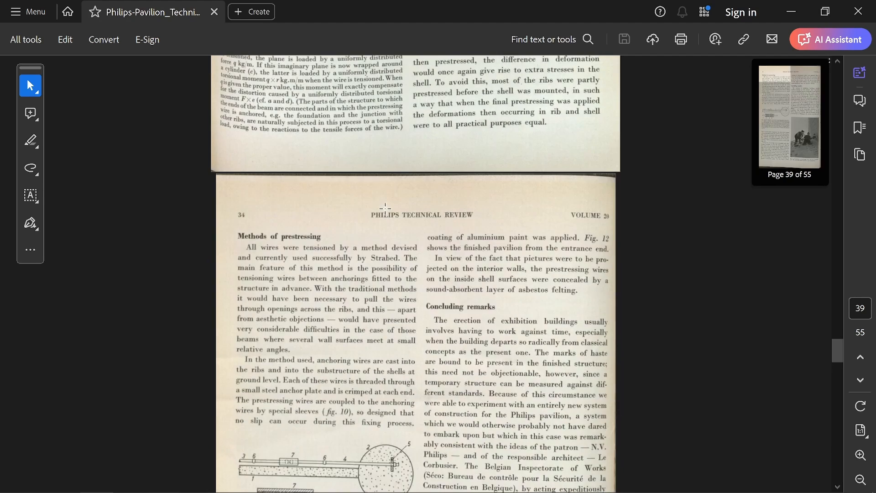
Draw red lines along the wires in Fig. 10 on page 39, write a 2 above the diagram, and discard the markings.
{"action": "scroll", "coordinate": [375, 210], "scroll_direction": "down", "scroll_amount": 3}
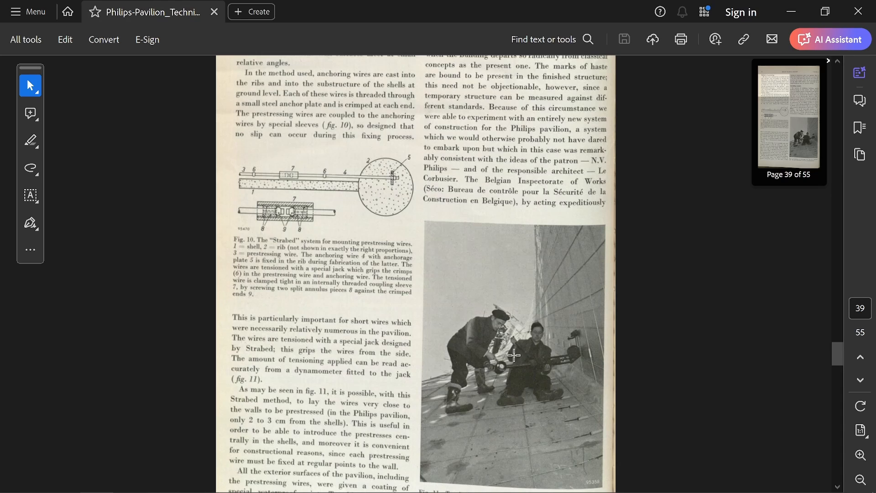
{"action": "scroll", "coordinate": [538, 389], "scroll_direction": "down", "scroll_amount": 2}
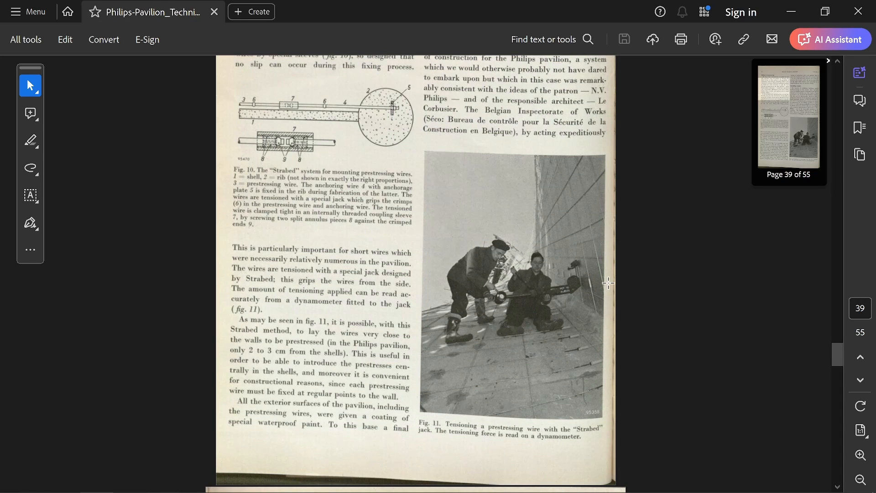
{"action": "scroll", "coordinate": [389, 221], "scroll_direction": "up", "scroll_amount": 2}
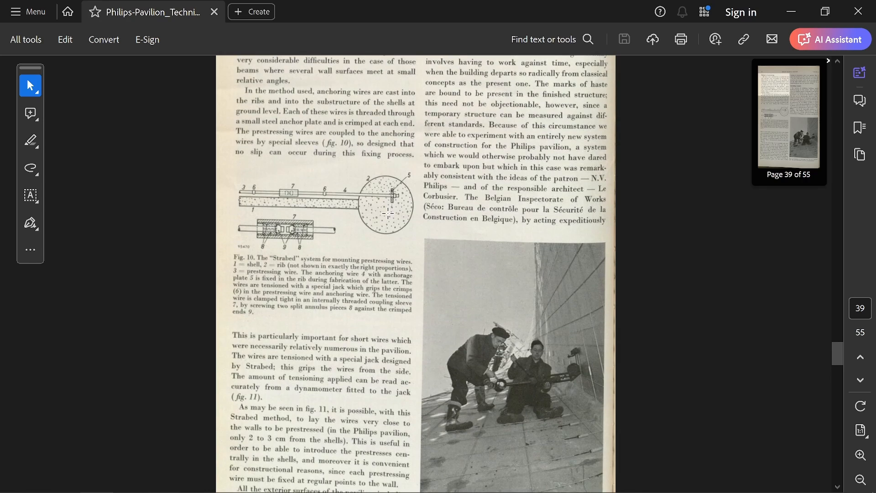
{"action": "key", "text": "ctrl+alt+g"}
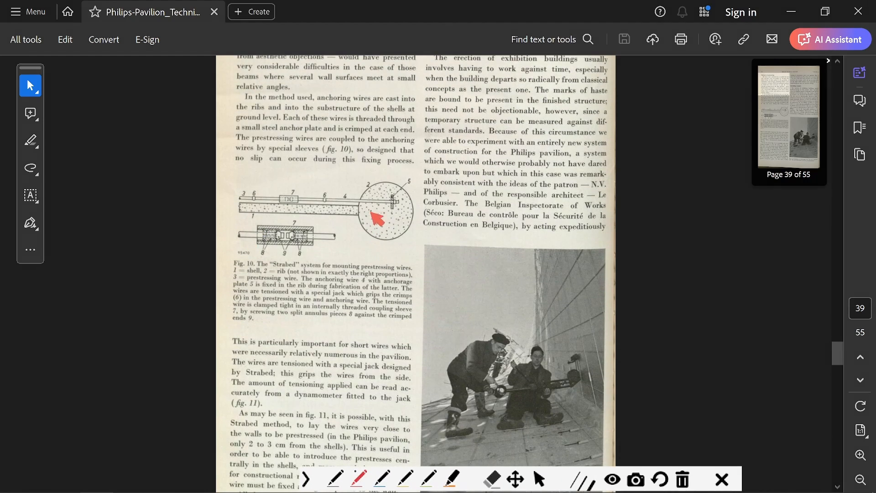
{"action": "mouse_move", "coordinate": [386, 230]}
{"action": "left_mouse_down"}
{"action": "mouse_move", "coordinate": [387, 243]}
{"action": "mouse_move", "coordinate": [228, 228]}
{"action": "mouse_move", "coordinate": [393, 224]}
{"action": "mouse_move", "coordinate": [274, 201]}
{"action": "left_mouse_up"}
{"action": "left_click_drag", "start_coordinate": [323, 162], "coordinate": [335, 174]}
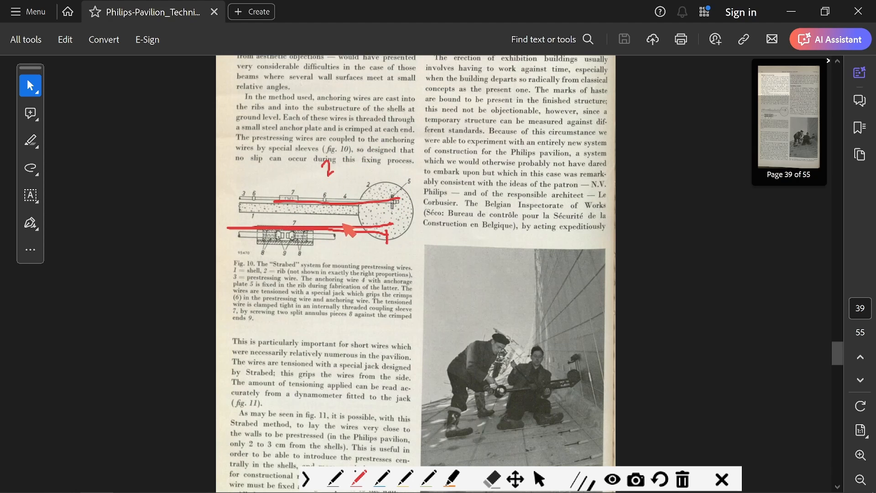
{"action": "key", "text": "Escape"}
Trace anchorage plate 5 and anchoring wire 4 in red in Fig. 10, outline the stretch around coupling sleeve 7, and discard the markings.
{"action": "key", "text": "ctrl+alt+g"}
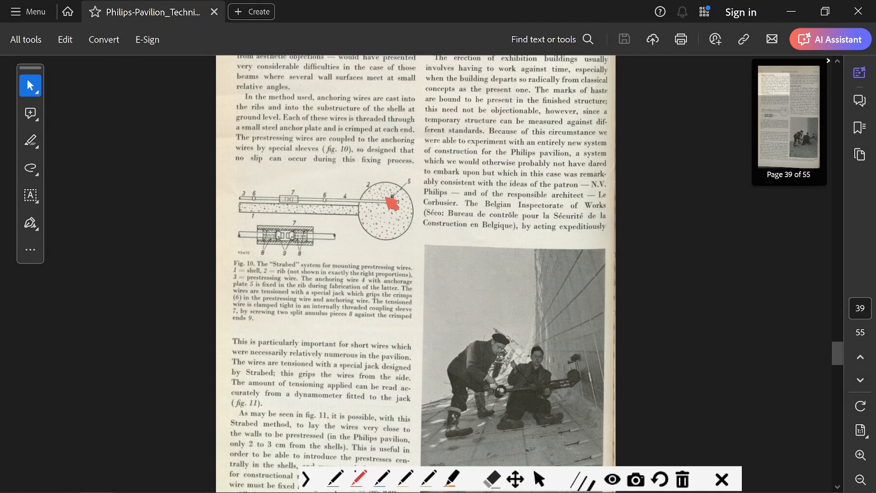
{"action": "mouse_move", "coordinate": [393, 194]}
{"action": "left_mouse_down"}
{"action": "mouse_move", "coordinate": [392, 210]}
{"action": "mouse_move", "coordinate": [299, 202]}
{"action": "left_mouse_up"}
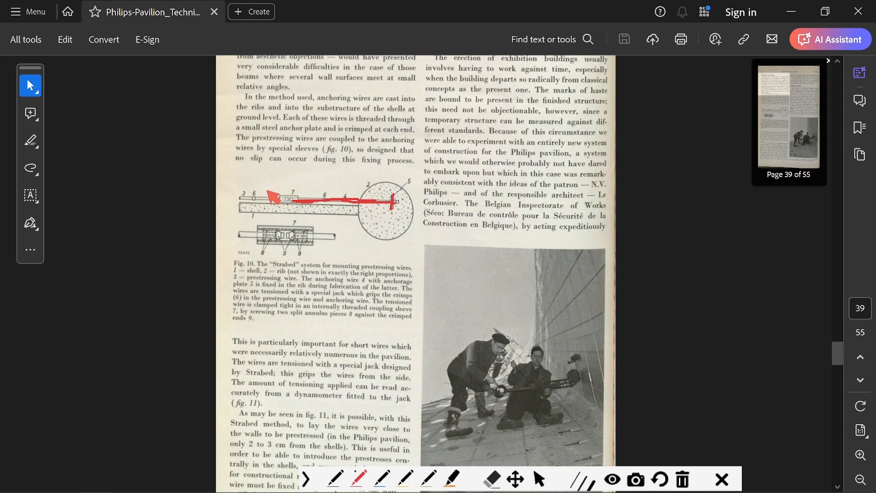
{"action": "mouse_move", "coordinate": [249, 193]}
{"action": "left_mouse_down"}
{"action": "mouse_move", "coordinate": [245, 203]}
{"action": "mouse_move", "coordinate": [305, 204]}
{"action": "mouse_move", "coordinate": [285, 190]}
{"action": "mouse_move", "coordinate": [226, 189]}
{"action": "left_mouse_up"}
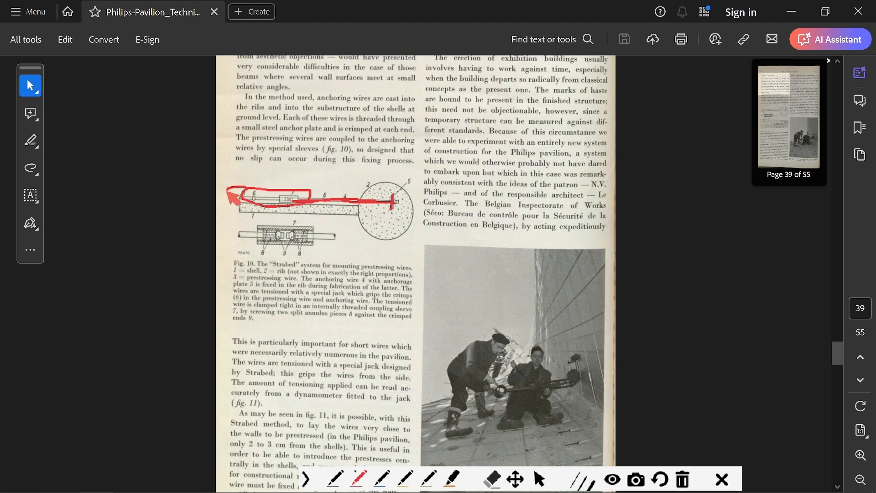
{"action": "key", "text": "Escape"}
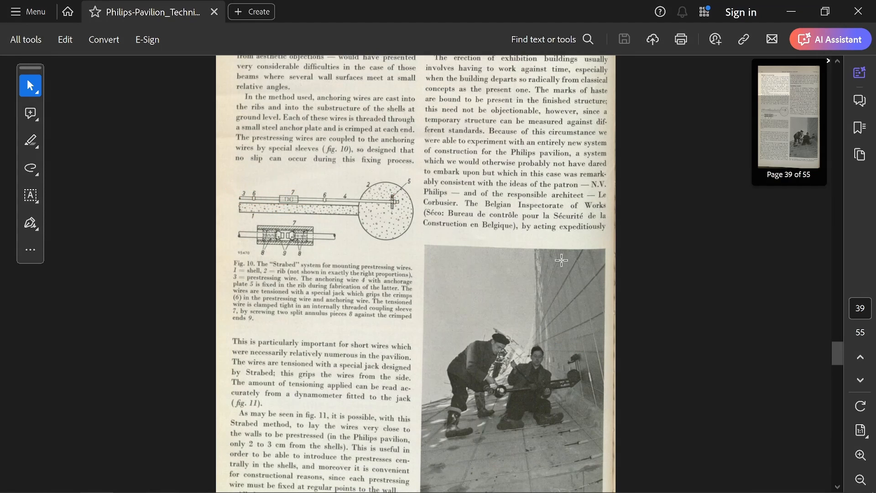
Draw a red upward arrow from the jack along the wall in the Fig. 11 photograph, and discard the marking.
{"action": "scroll", "coordinate": [562, 284], "scroll_direction": "down", "scroll_amount": 2}
{"action": "key", "text": "ctrl+alt+g"}
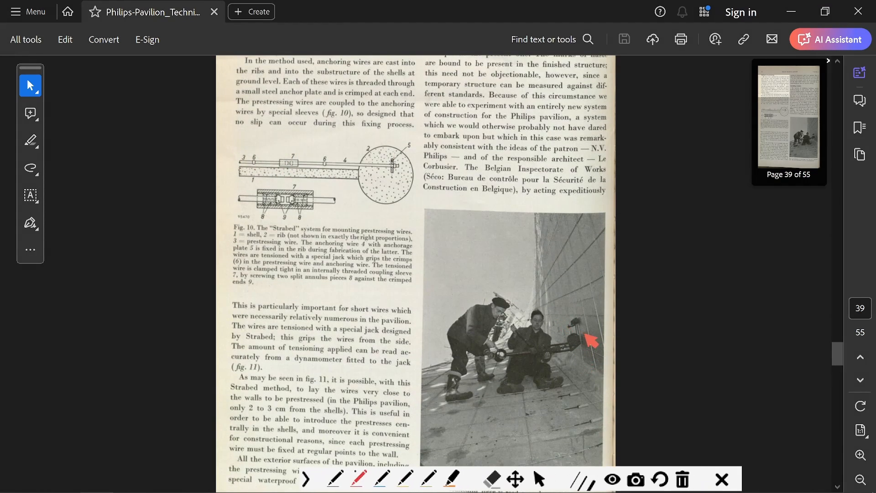
{"action": "left_click_drag", "start_coordinate": [584, 354], "coordinate": [572, 264]}
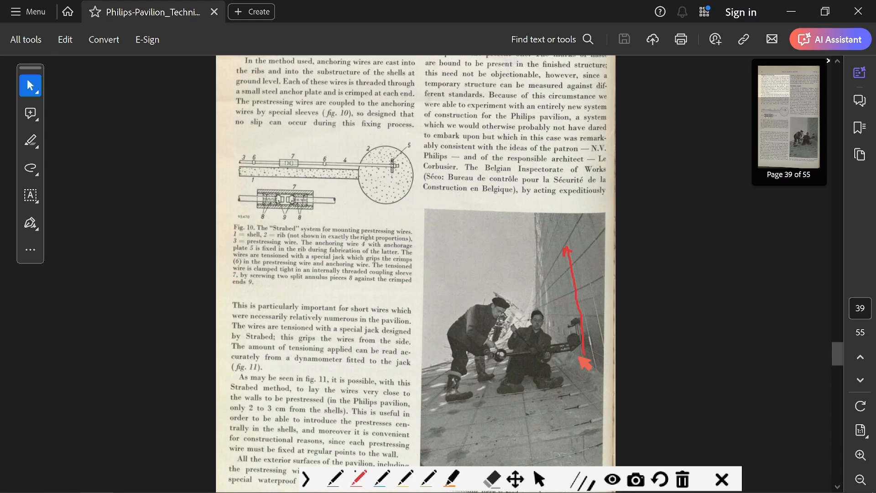
{"action": "key", "text": "Escape"}
Handwrite "Nervi" in red in the sky of the Fig. 12 photograph on page 40, circle it, and discard the markings.
{"action": "middle_click", "coordinate": [419, 273]}
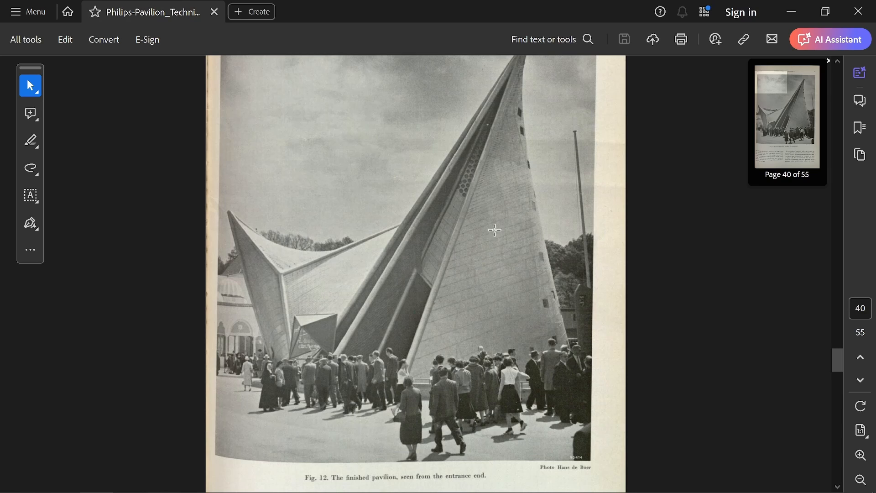
{"action": "key", "text": "ctrl+alt+g"}
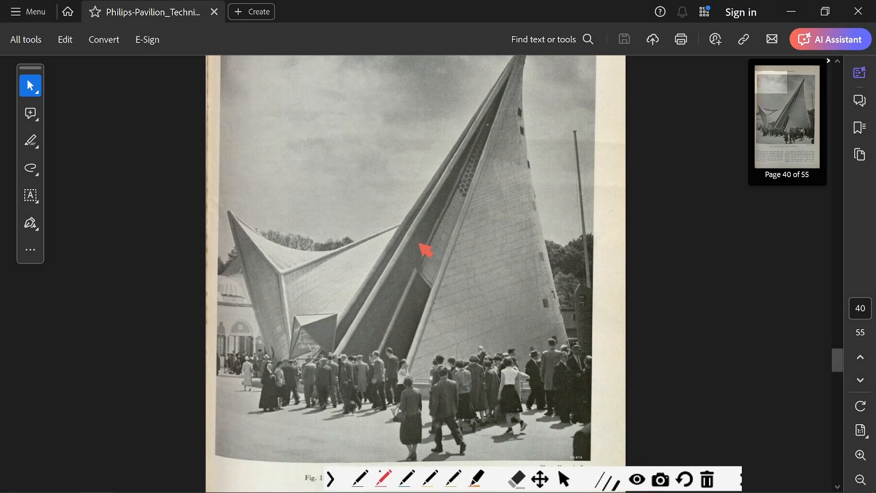
{"action": "mouse_move", "coordinate": [276, 226]}
{"action": "left_mouse_down"}
{"action": "mouse_move", "coordinate": [302, 174]}
{"action": "mouse_move", "coordinate": [296, 208]}
{"action": "mouse_move", "coordinate": [348, 172]}
{"action": "mouse_move", "coordinate": [381, 186]}
{"action": "mouse_move", "coordinate": [407, 172]}
{"action": "mouse_move", "coordinate": [276, 241]}
{"action": "mouse_move", "coordinate": [389, 115]}
{"action": "left_mouse_up"}
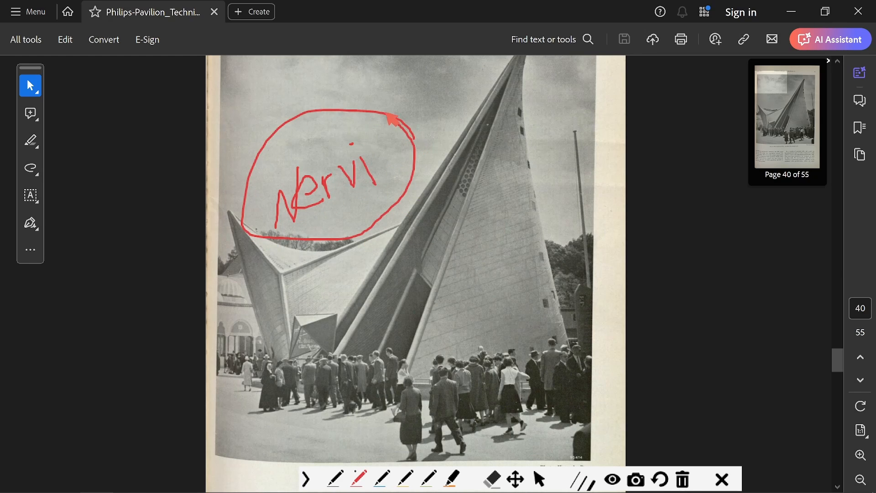
{"action": "key", "text": "Escape"}
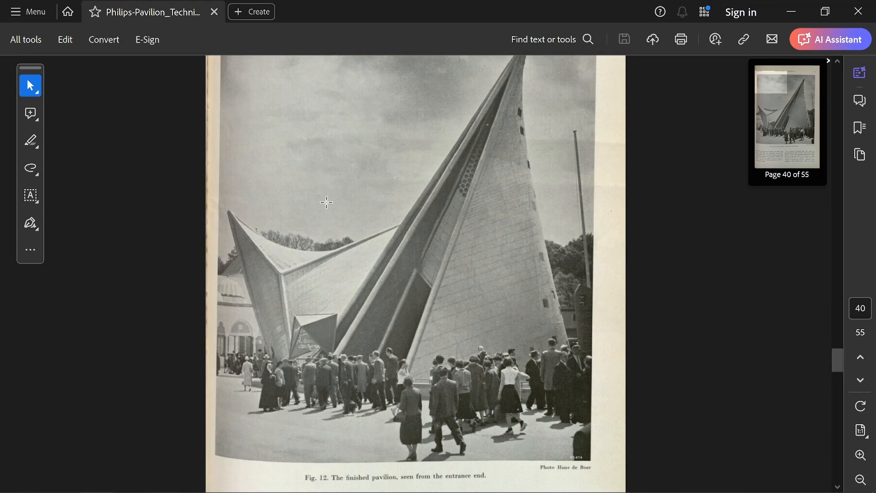
Handwrite "Felix Candela" in red over the Fig. 12 photograph, add long diagonal strokes across the pavilion, and discard the markings.
{"action": "key", "text": "ctrl+alt+g"}
{"action": "mouse_move", "coordinate": [292, 188]}
{"action": "left_mouse_down"}
{"action": "mouse_move", "coordinate": [292, 228]}
{"action": "mouse_move", "coordinate": [315, 187]}
{"action": "left_mouse_up"}
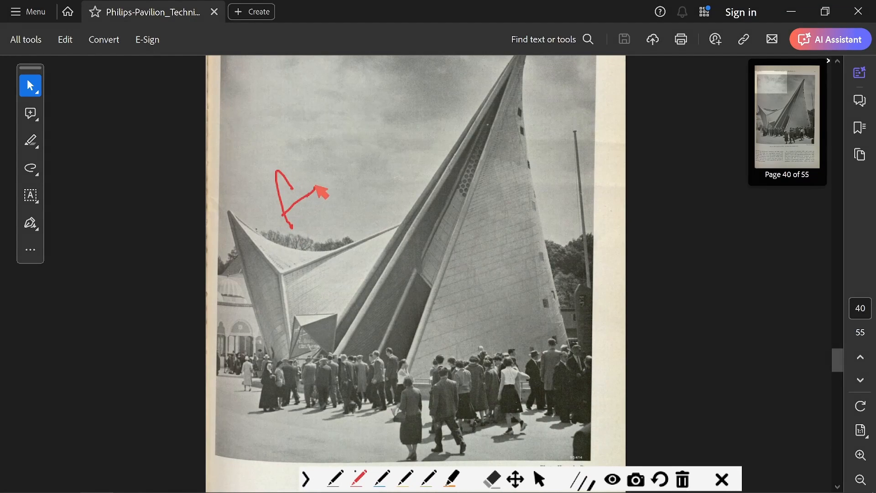
{"action": "left_click_drag", "start_coordinate": [284, 212], "coordinate": [349, 185]}
{"action": "left_click_drag", "start_coordinate": [349, 156], "coordinate": [360, 163]}
{"action": "mouse_move", "coordinate": [362, 121]}
{"action": "left_mouse_down"}
{"action": "mouse_move", "coordinate": [368, 166]}
{"action": "mouse_move", "coordinate": [376, 151]}
{"action": "left_mouse_up"}
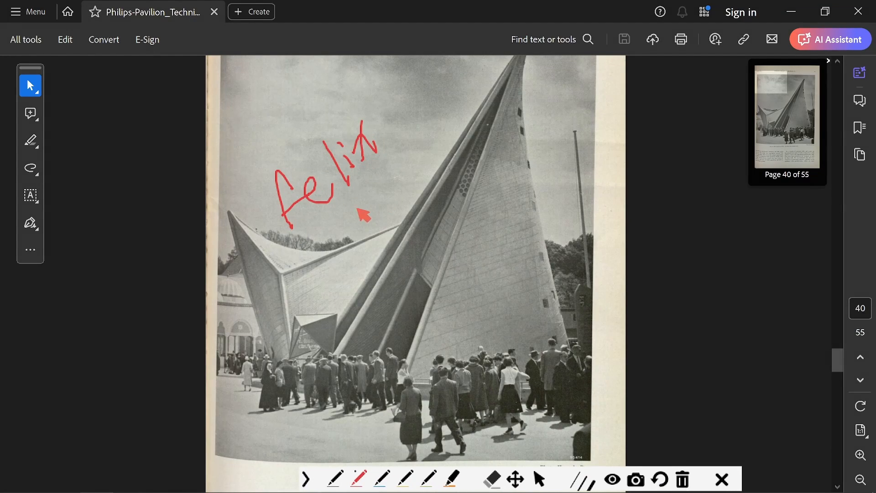
{"action": "mouse_move", "coordinate": [358, 209]}
{"action": "left_mouse_down"}
{"action": "mouse_move", "coordinate": [398, 201]}
{"action": "mouse_move", "coordinate": [413, 180]}
{"action": "mouse_move", "coordinate": [432, 185]}
{"action": "mouse_move", "coordinate": [450, 147]}
{"action": "left_mouse_up"}
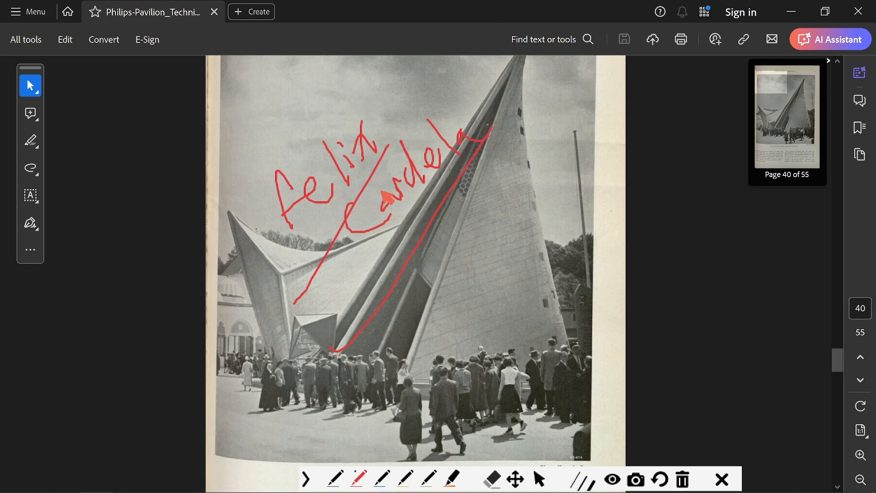
{"action": "key", "text": "ctrl+alt+g"}
Skim the start of the Summary I-IV page, and return to the Philips Technical Review cover to view its title and volume.
{"action": "scroll", "coordinate": [420, 167], "scroll_direction": "down", "scroll_amount": 15}
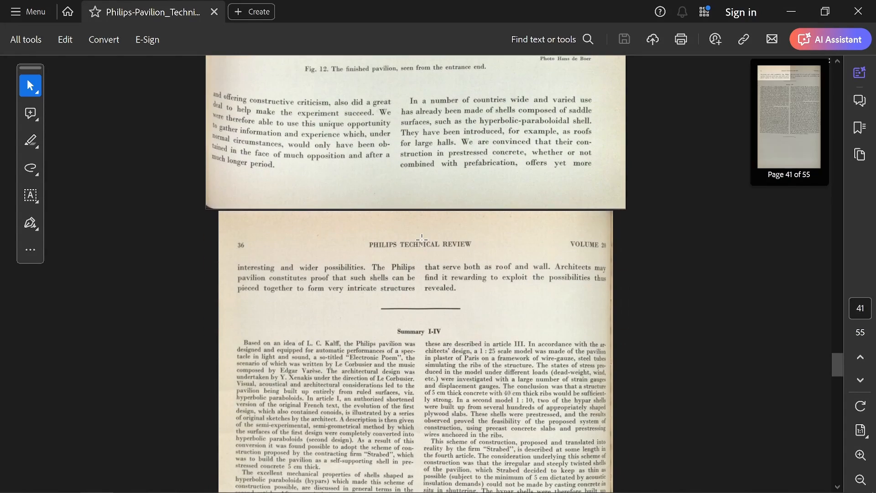
{"action": "scroll", "coordinate": [428, 348], "scroll_direction": "up", "scroll_amount": 20}
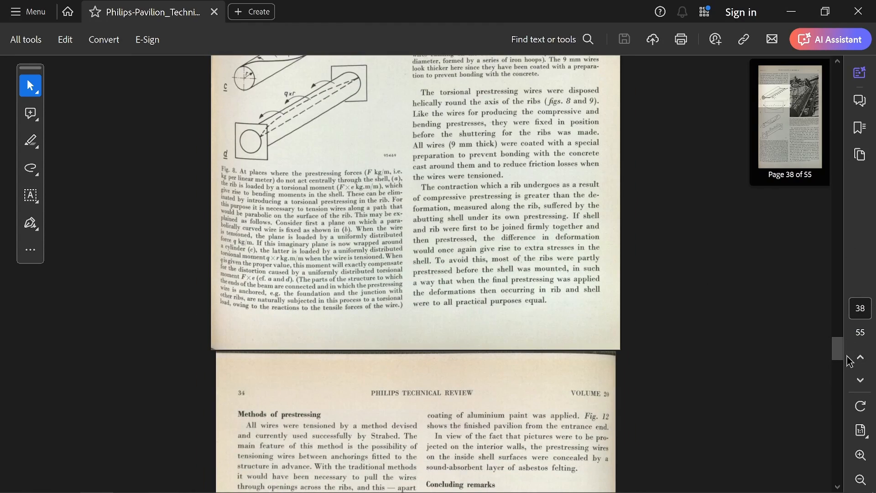
{"action": "left_click_drag", "start_coordinate": [840, 354], "coordinate": [846, 45]}
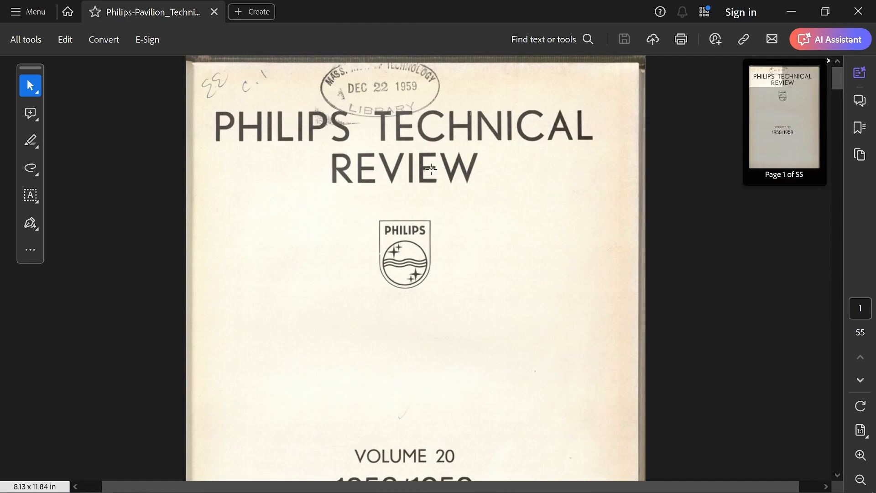
{"action": "scroll", "coordinate": [431, 169], "scroll_direction": "down", "scroll_amount": 3}
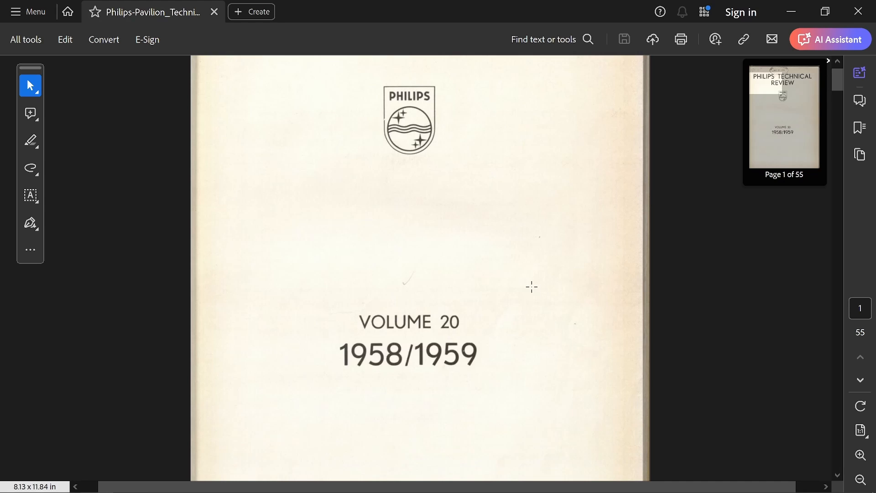
Switch to the browser, open Expo58_building_Philips.jpg at full size, and examine the wire grid on the curved shell beside the ribs.
{"action": "key", "text": "alt+Tab"}
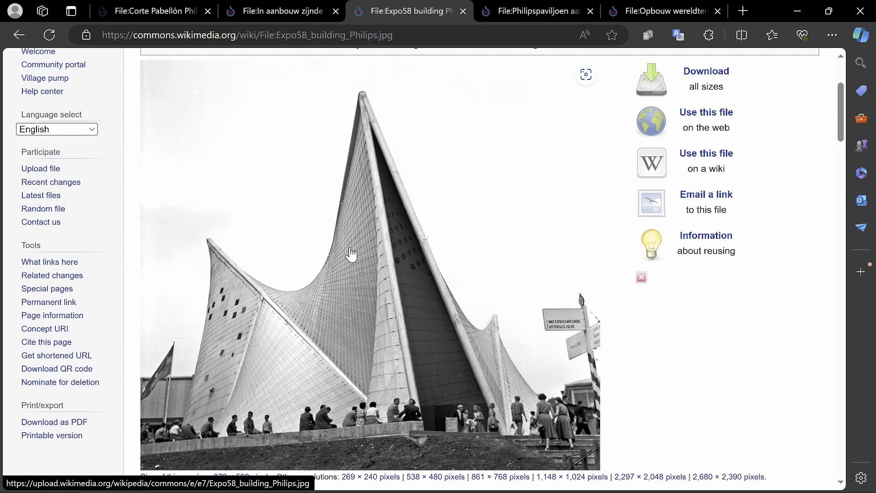
{"action": "left_click", "coordinate": [344, 296]}
{"action": "left_click", "coordinate": [338, 291]}
{"action": "scroll", "coordinate": [418, 278], "scroll_direction": "left", "scroll_amount": 3}
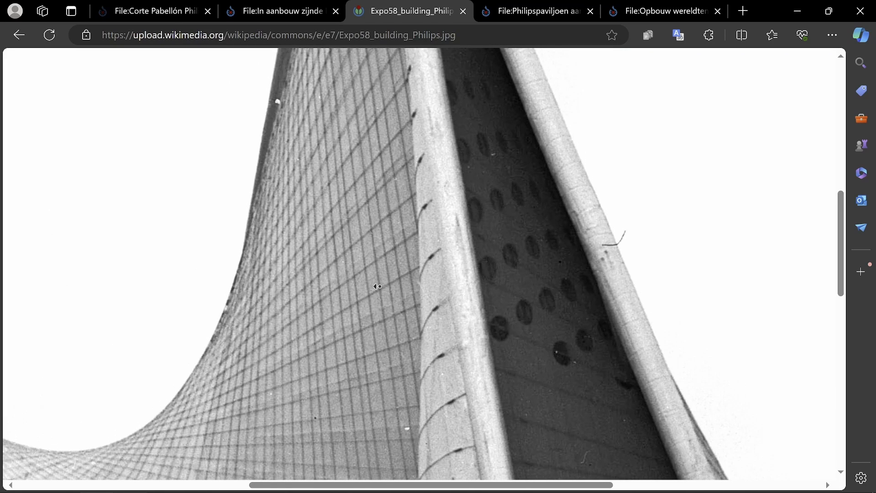
{"action": "scroll", "coordinate": [344, 288], "scroll_direction": "down", "scroll_amount": 10}
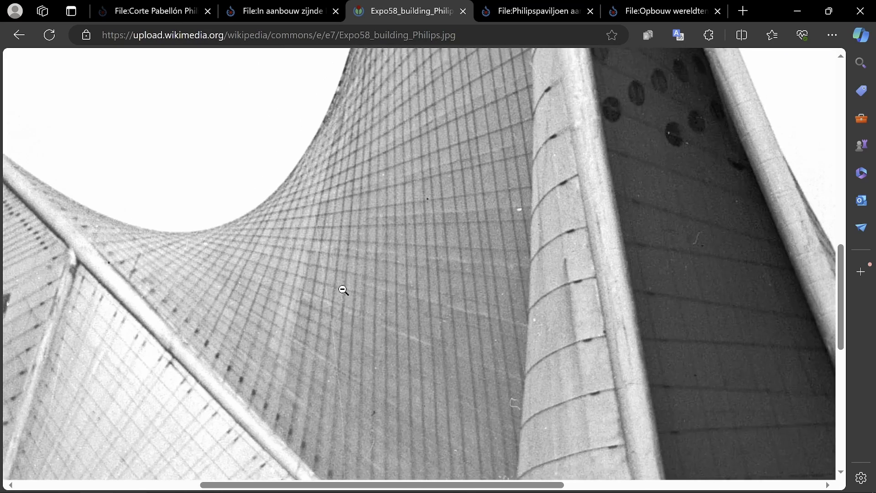
Examine the shell's wire grid and anchor points along the ribs, from the seated visitors at the base up to the saddle curve.
{"action": "scroll", "coordinate": [338, 360], "scroll_direction": "down", "scroll_amount": 1}
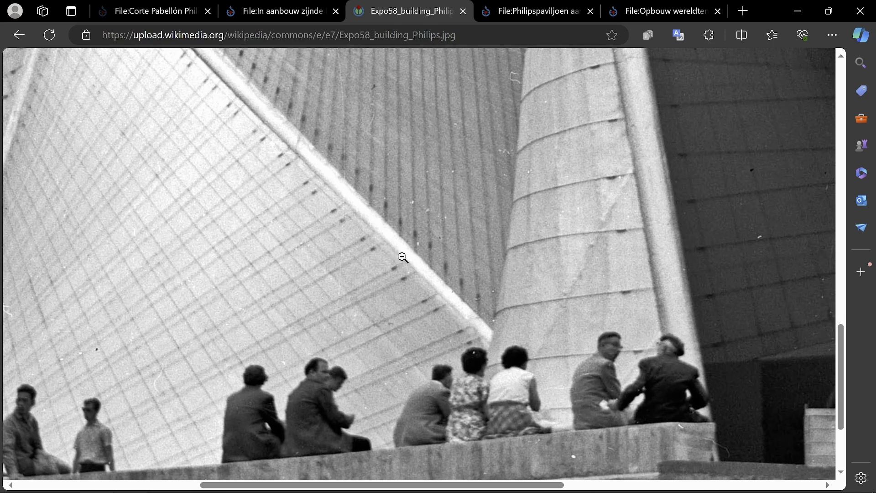
{"action": "scroll", "coordinate": [280, 294], "scroll_direction": "left", "scroll_amount": 5}
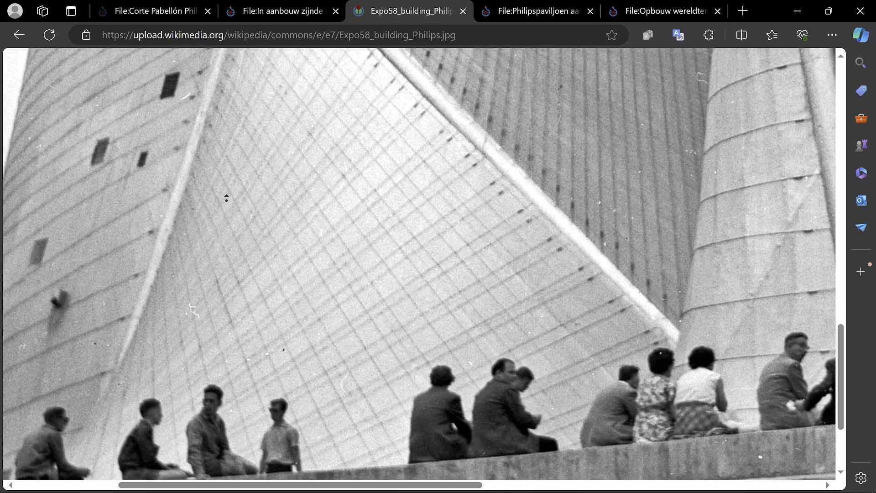
{"action": "scroll", "coordinate": [226, 198], "scroll_direction": "up", "scroll_amount": 7}
{"action": "scroll", "coordinate": [446, 240], "scroll_direction": "right", "scroll_amount": 2}
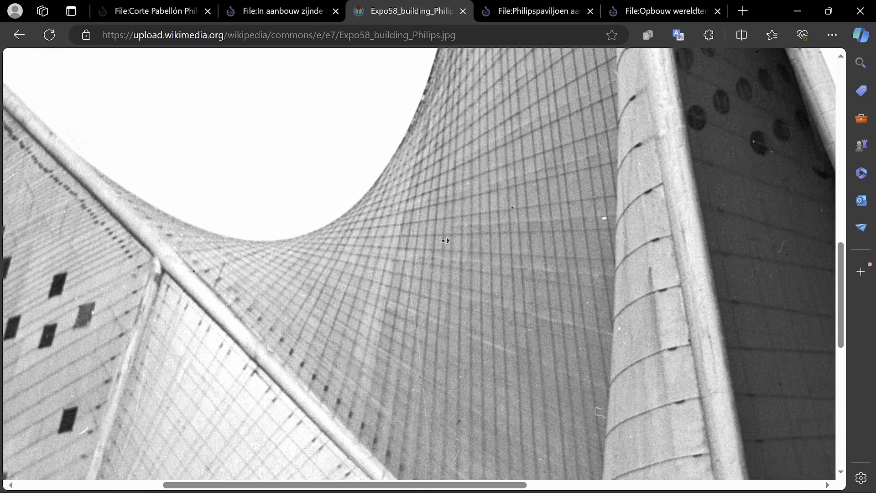
{"action": "scroll", "coordinate": [446, 240], "scroll_direction": "right", "scroll_amount": 1}
Open the Philipspaviljoen aangetast photograph at full size and examine the cable grid around the ladders on the shell.
{"action": "left_click", "coordinate": [529, 13]}
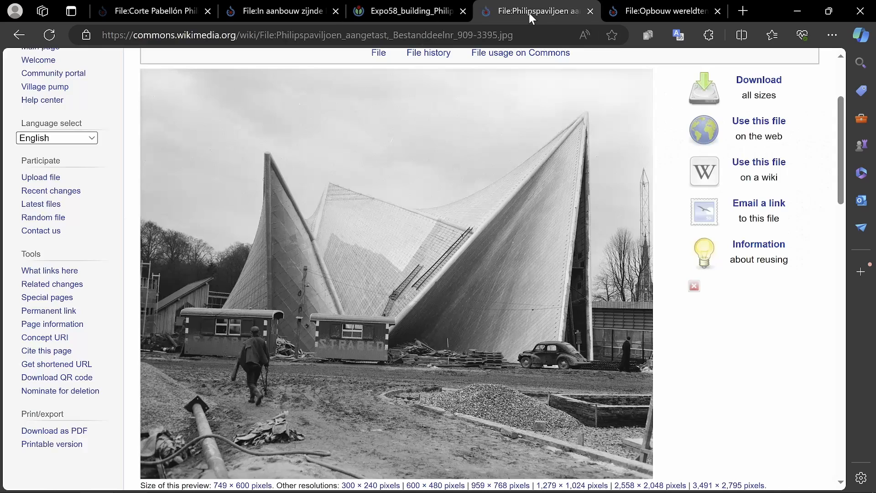
{"action": "left_click", "coordinate": [559, 248]}
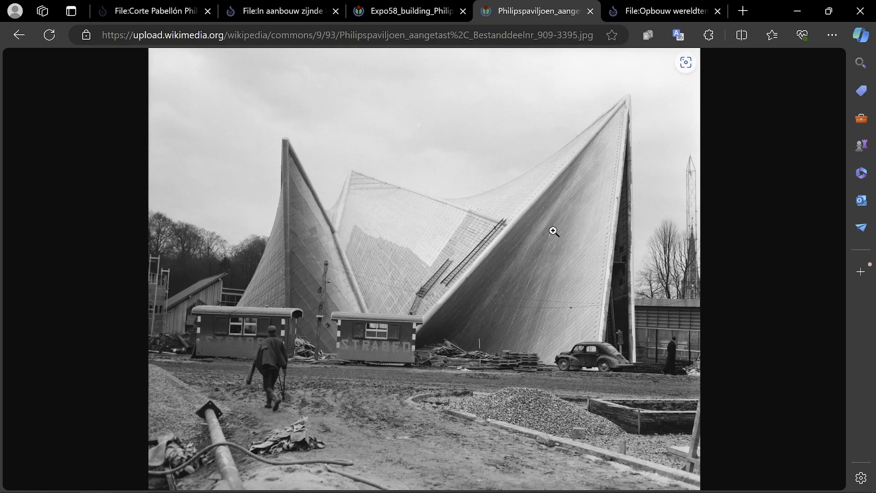
{"action": "left_click", "coordinate": [554, 228]}
{"action": "middle_click", "coordinate": [532, 278]}
{"action": "middle_click_drag", "start_coordinate": [532, 278], "coordinate": [287, 254]}
{"action": "middle_click_drag", "start_coordinate": [317, 311], "coordinate": [644, 314]}
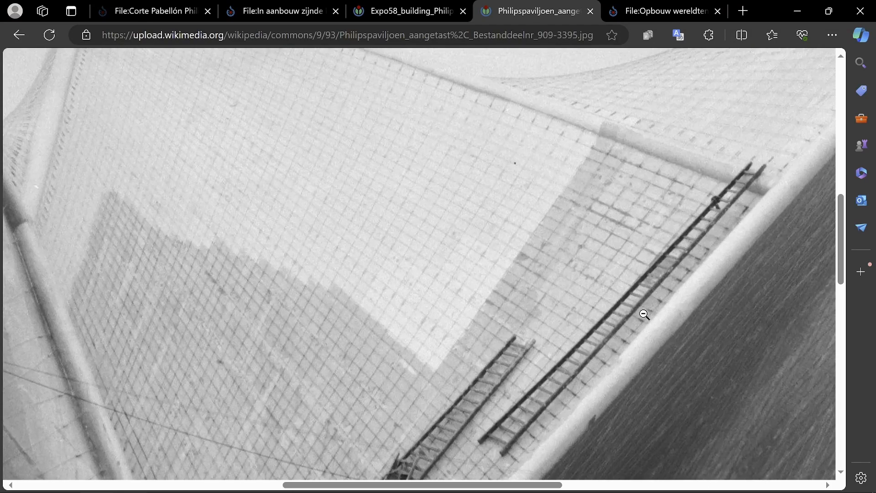
{"action": "left_click", "coordinate": [622, 201]}
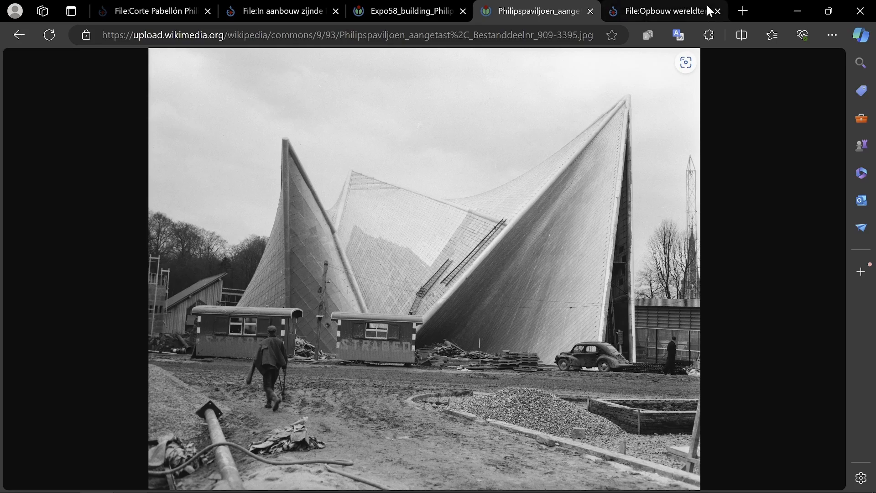
Open the Opbouw wereldtentoonstelling in Brussel photograph at full size and magnify the cable grid beside the diagonal rib.
{"action": "left_click", "coordinate": [655, 15]}
{"action": "scroll", "coordinate": [456, 299], "scroll_direction": "down", "scroll_amount": 5}
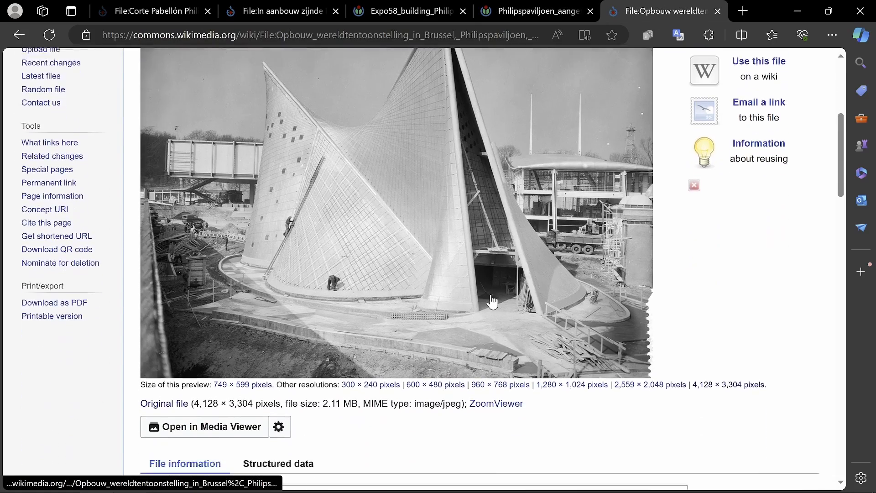
{"action": "scroll", "coordinate": [484, 259], "scroll_direction": "up", "scroll_amount": 4}
{"action": "scroll", "coordinate": [477, 262], "scroll_direction": "down", "scroll_amount": 1}
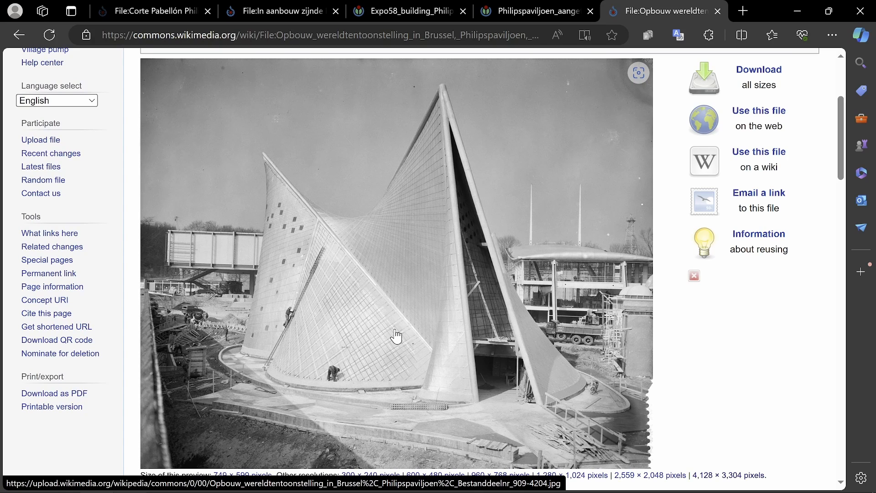
{"action": "left_click", "coordinate": [380, 328]}
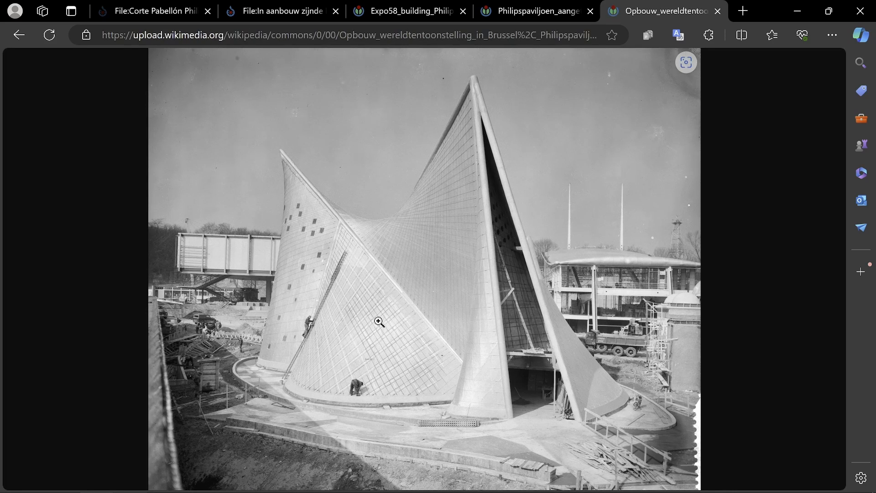
{"action": "left_click", "coordinate": [412, 308]}
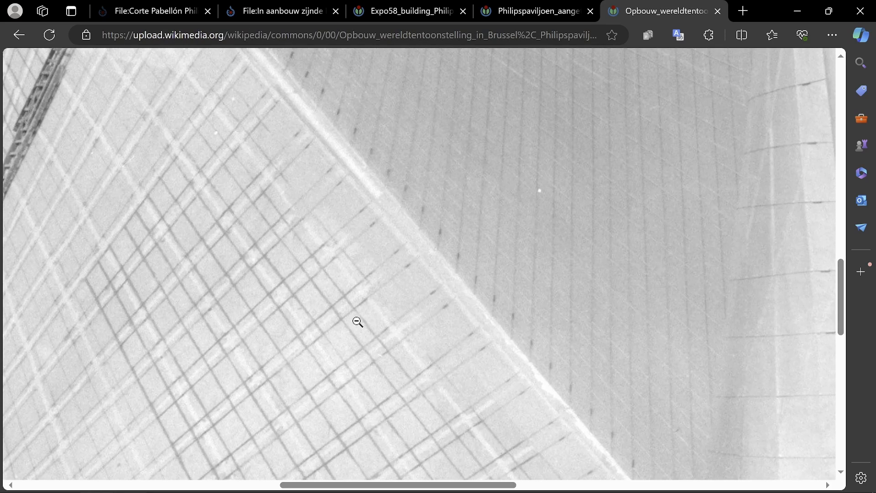
Outline one grid cell in red, trace several diagonal cables running from the rib, and discard the markings.
{"action": "key", "text": "ctrl+alt+g"}
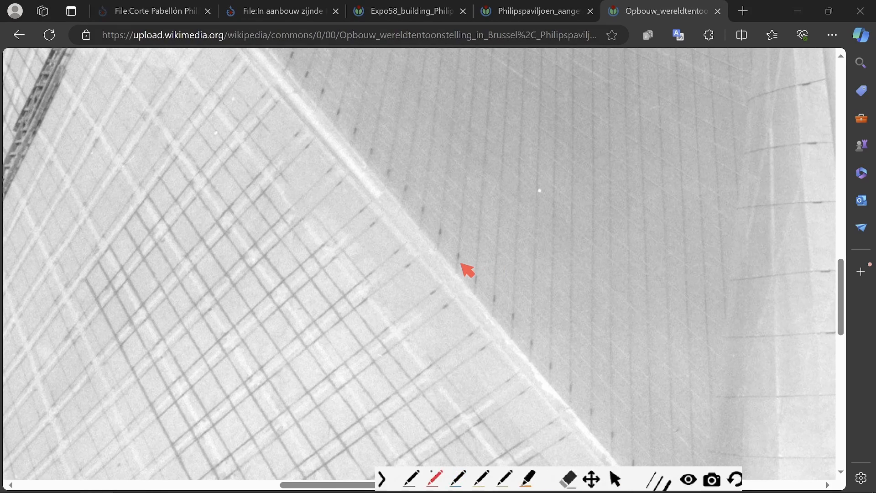
{"action": "mouse_move", "coordinate": [275, 289]}
{"action": "left_mouse_down"}
{"action": "mouse_move", "coordinate": [310, 342]}
{"action": "mouse_move", "coordinate": [380, 286]}
{"action": "left_mouse_up"}
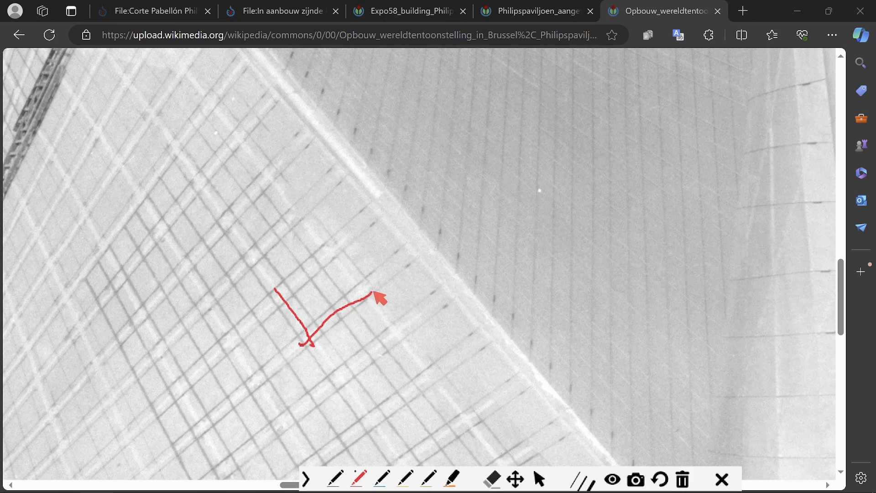
{"action": "mouse_move", "coordinate": [335, 242]}
{"action": "left_mouse_down"}
{"action": "mouse_move", "coordinate": [379, 315]}
{"action": "mouse_move", "coordinate": [327, 254]}
{"action": "mouse_move", "coordinate": [277, 314]}
{"action": "left_mouse_up"}
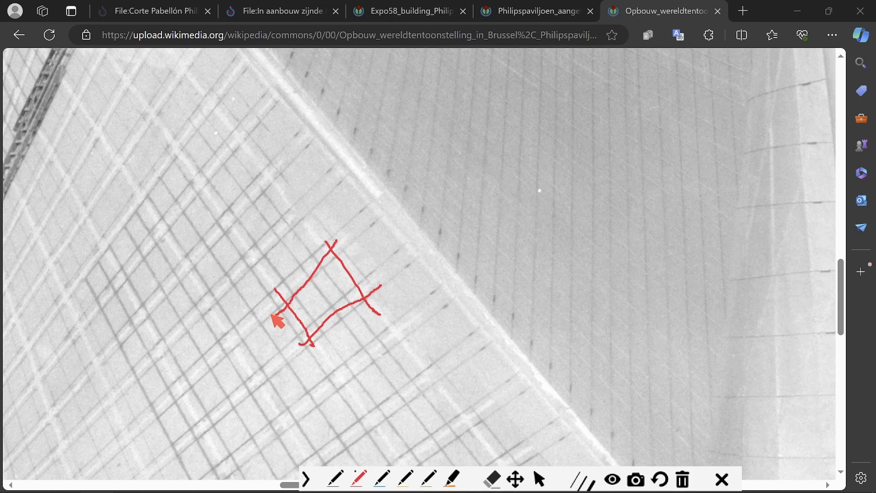
{"action": "mouse_move", "coordinate": [352, 171]}
{"action": "left_mouse_down"}
{"action": "mouse_move", "coordinate": [266, 274]}
{"action": "mouse_move", "coordinate": [311, 205]}
{"action": "mouse_move", "coordinate": [252, 264]}
{"action": "left_mouse_up"}
{"action": "left_click_drag", "start_coordinate": [316, 132], "coordinate": [218, 253]}
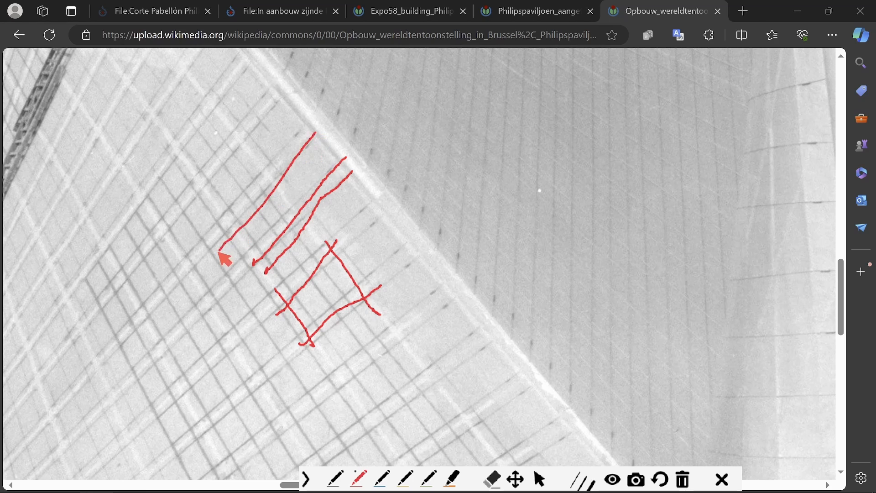
{"action": "left_click_drag", "start_coordinate": [312, 124], "coordinate": [173, 258]}
{"action": "left_click_drag", "start_coordinate": [268, 113], "coordinate": [131, 256]}
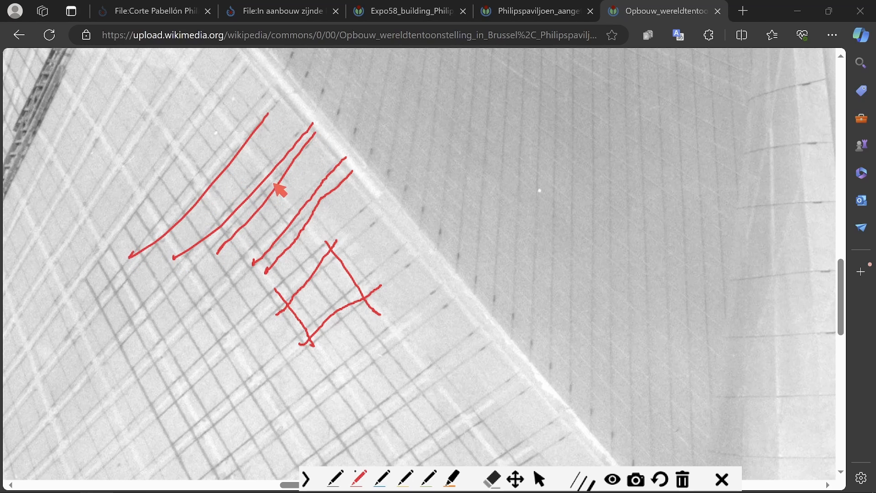
{"action": "key", "text": "Escape"}
Examine the rib junction, the square shell openings and the saddle's cable grid up close, and return to the whole photograph.
{"action": "scroll", "coordinate": [299, 170], "scroll_direction": "left", "scroll_amount": 2}
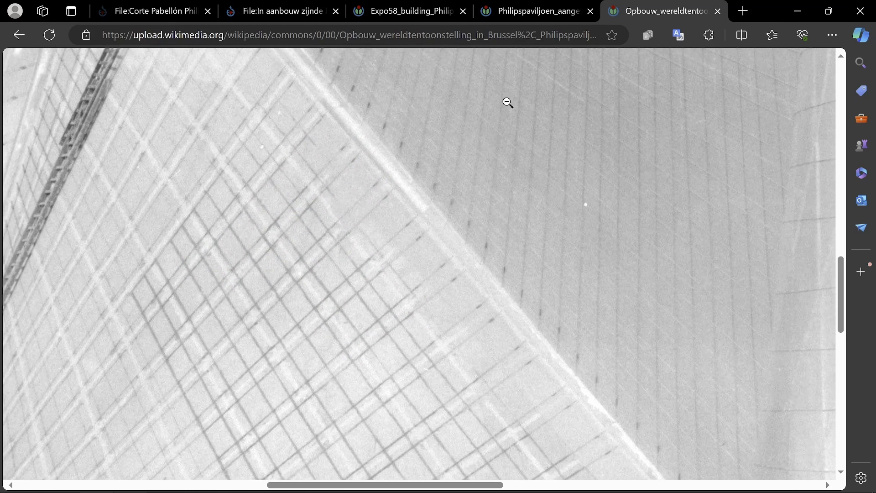
{"action": "left_click", "coordinate": [445, 152]}
{"action": "left_click", "coordinate": [318, 240]}
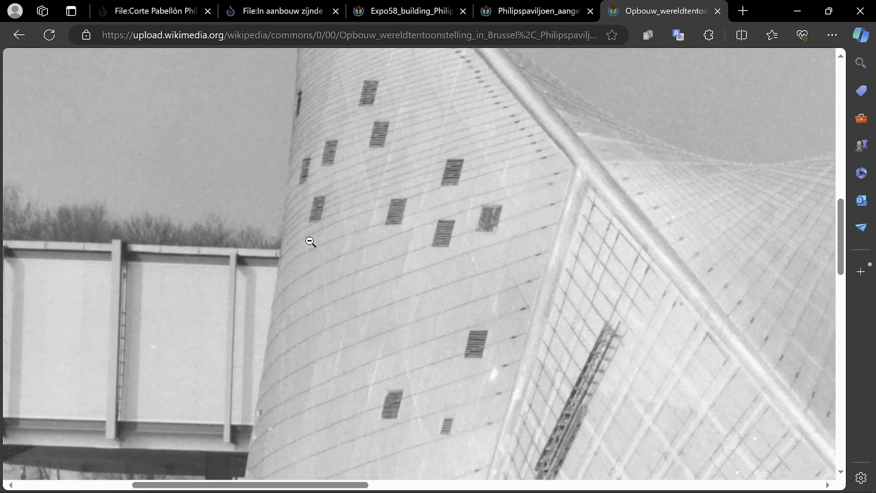
{"action": "left_click", "coordinate": [529, 287]}
{"action": "left_click", "coordinate": [352, 222]}
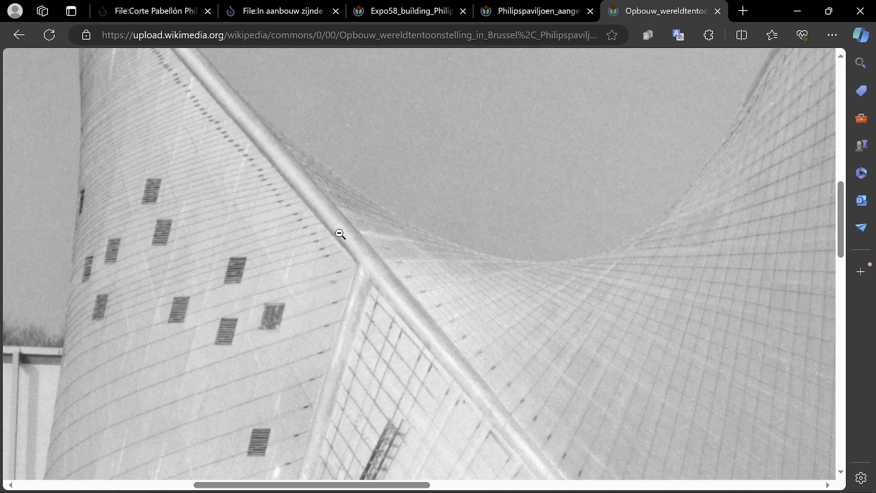
{"action": "left_click", "coordinate": [361, 245]}
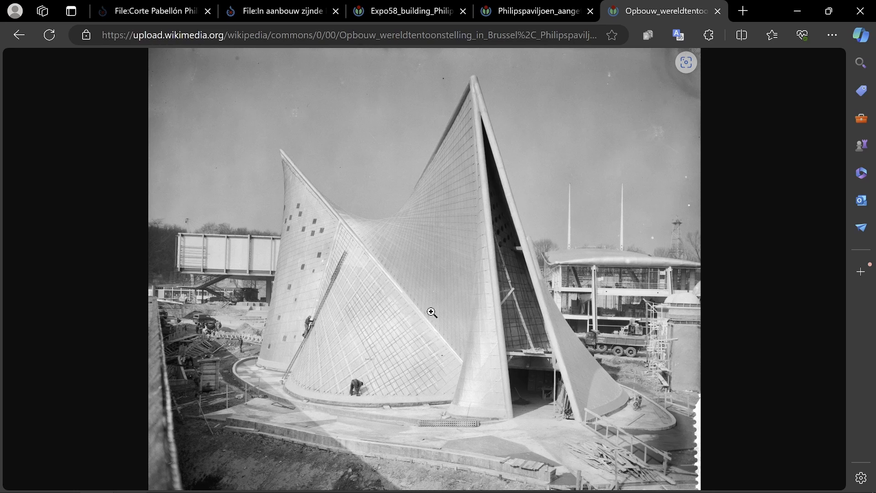
Copy the full-size photograph, and take a close look at the inner shell's grid through the entrance opening.
{"action": "right_click", "coordinate": [432, 283]}
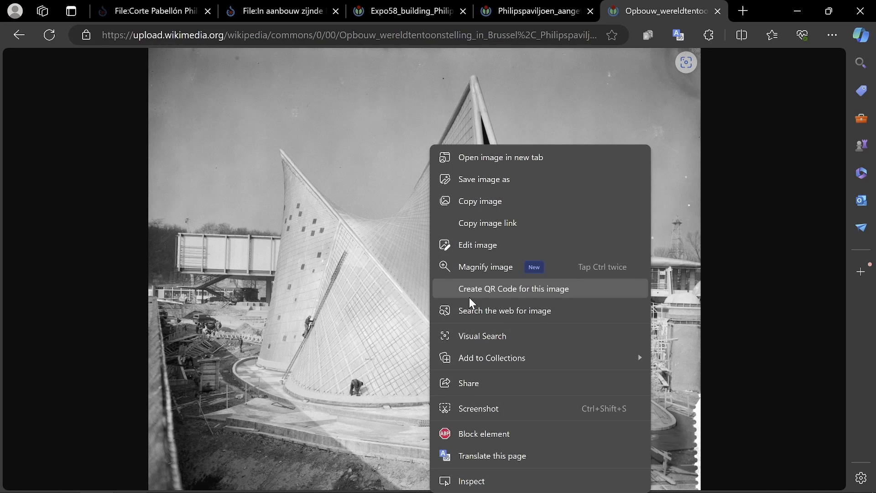
{"action": "left_click", "coordinate": [499, 201]}
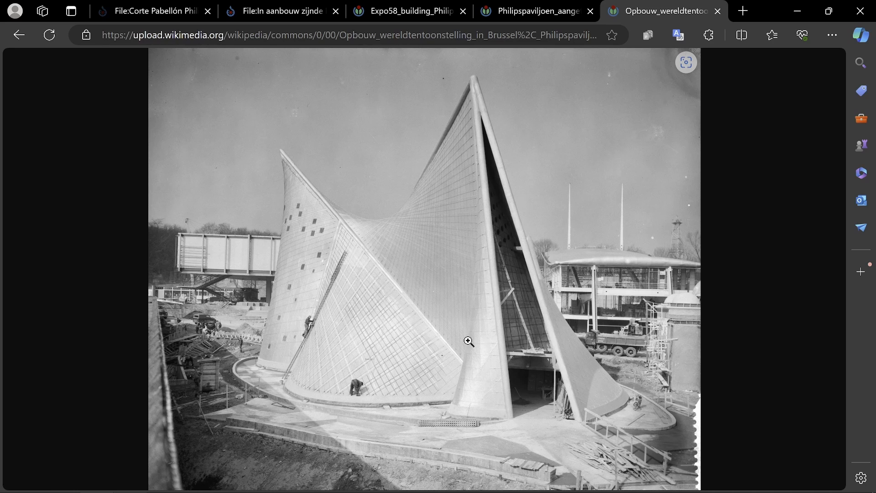
{"action": "left_click", "coordinate": [522, 277]}
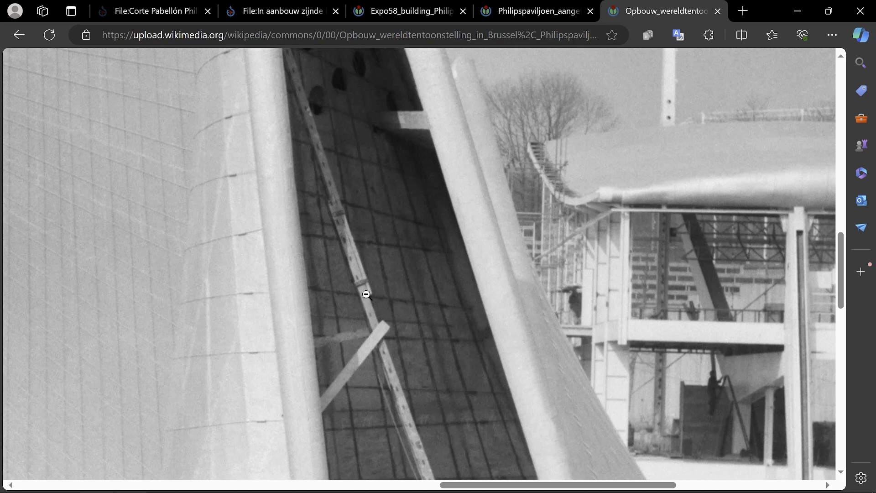
{"action": "left_click", "coordinate": [366, 262]}
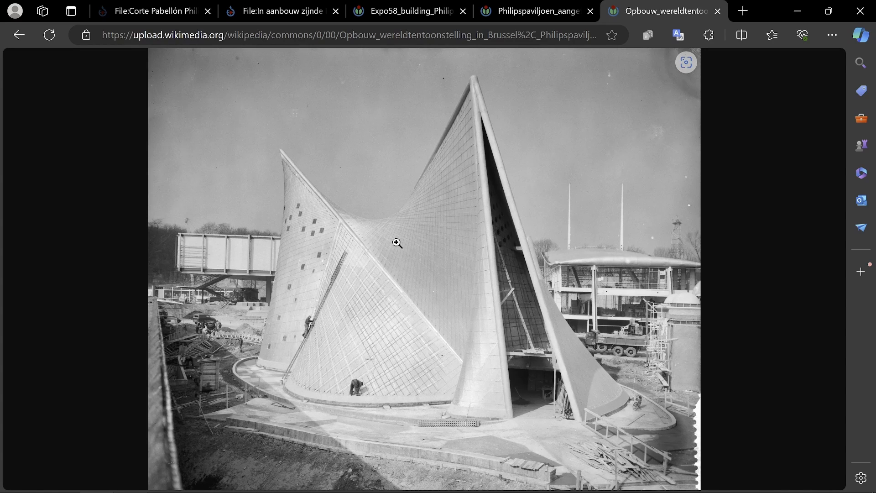
Return to the photograph's Wikimedia Commons file page and review its Summary and Licensing sections.
{"action": "left_click", "coordinate": [16, 34]}
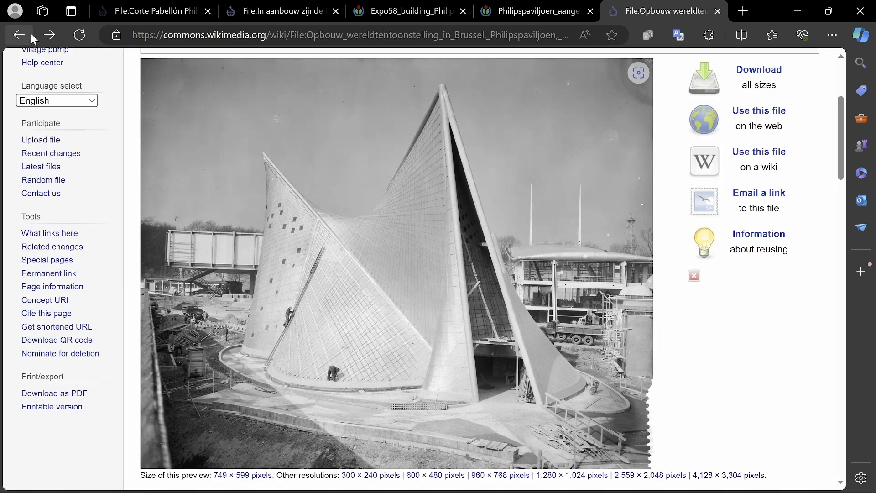
{"action": "scroll", "coordinate": [429, 190], "scroll_direction": "down", "scroll_amount": 4}
{"action": "scroll", "coordinate": [428, 191], "scroll_direction": "down", "scroll_amount": 8}
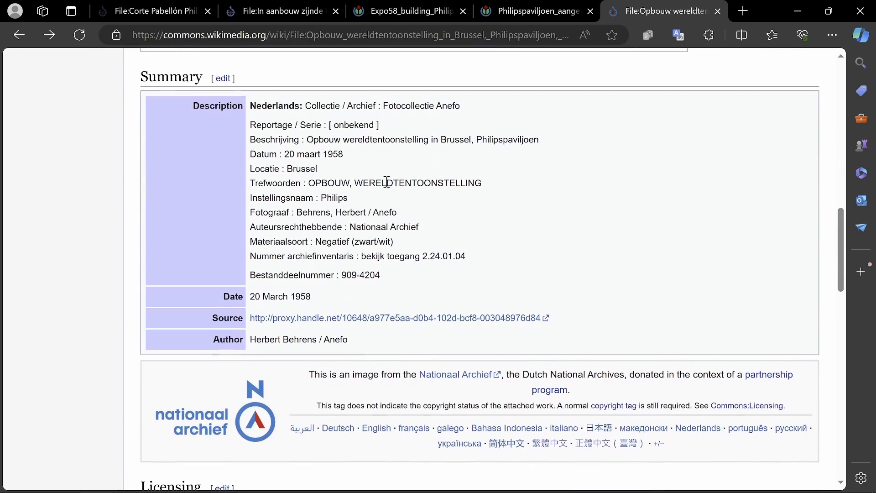
{"action": "scroll", "coordinate": [579, 234], "scroll_direction": "down", "scroll_amount": 6}
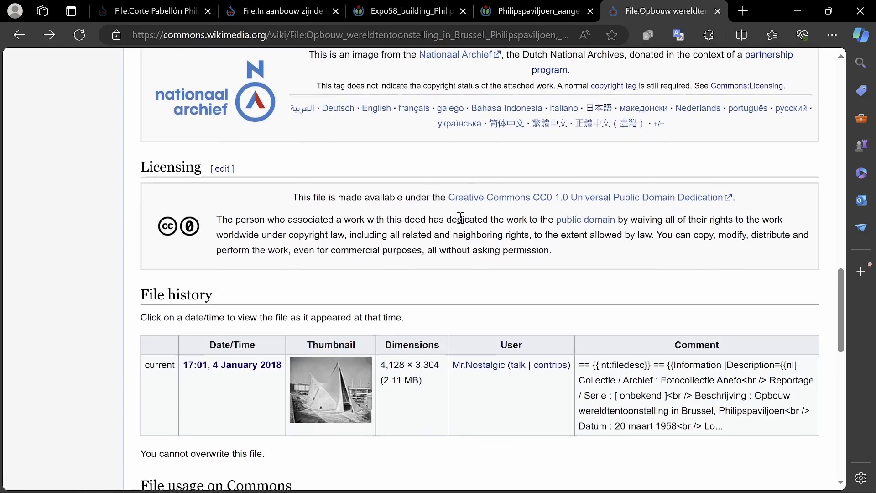
{"action": "scroll", "coordinate": [470, 215], "scroll_direction": "up", "scroll_amount": 9}
{"action": "scroll", "coordinate": [475, 215], "scroll_direction": "up", "scroll_amount": 2}
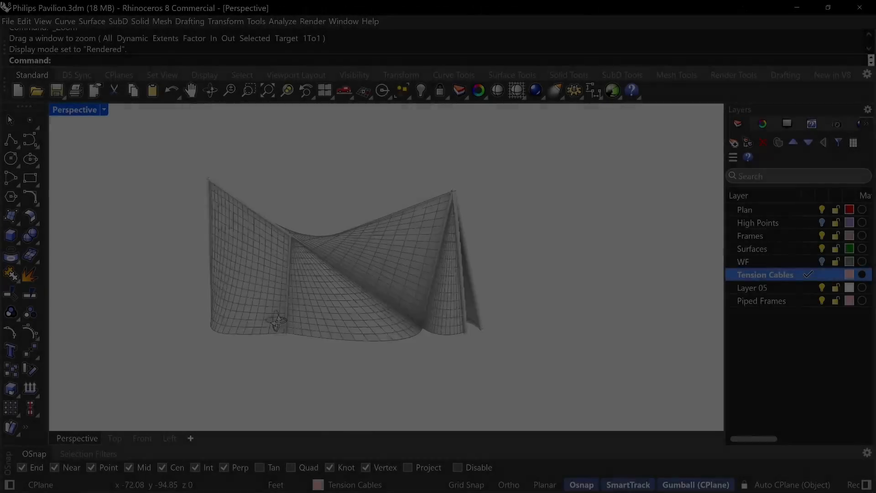
Switch to Rhino and inspect the rendered pavilion's tension cables and piped frames from several sides.
{"action": "right_click_drag", "start_coordinate": [277, 322], "coordinate": [401, 201]}
{"action": "scroll", "coordinate": [409, 223], "scroll_direction": "down", "scroll_amount": 1}
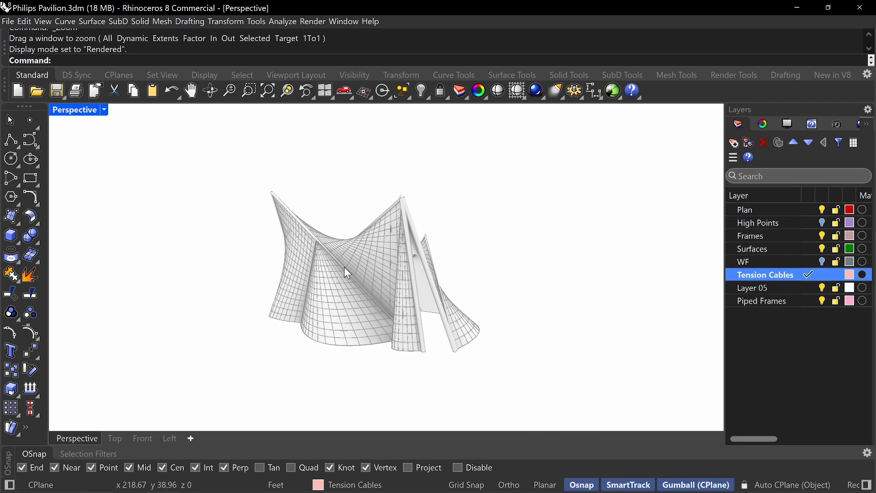
{"action": "scroll", "coordinate": [368, 253], "scroll_direction": "up", "scroll_amount": 5}
{"action": "left_click", "coordinate": [397, 282]}
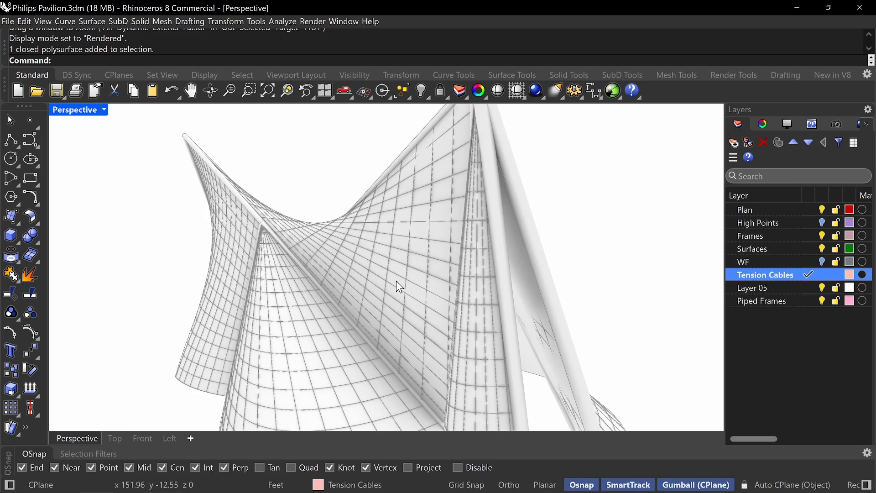
{"action": "key", "text": "Escape"}
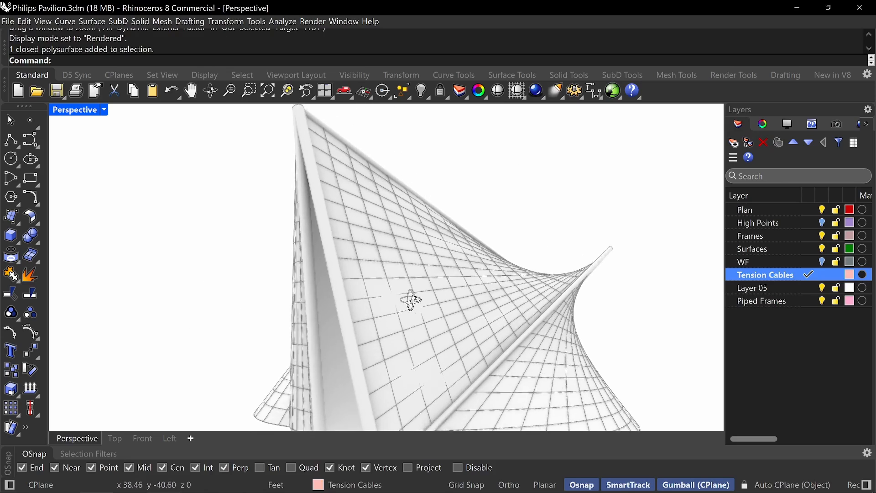
{"action": "scroll", "coordinate": [441, 288], "scroll_direction": "down", "scroll_amount": 5}
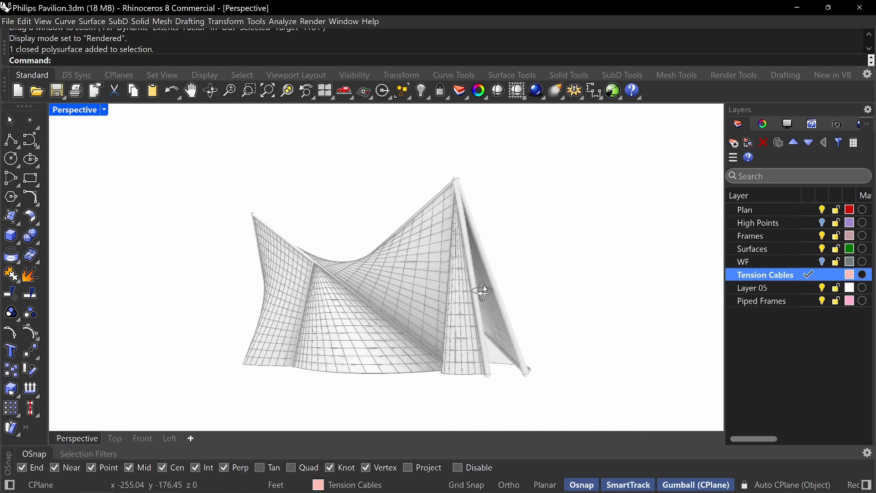